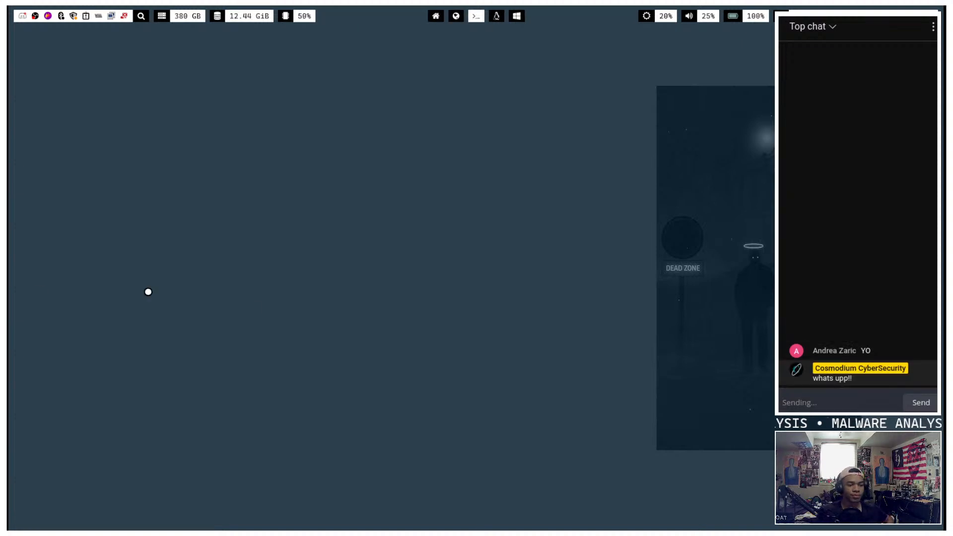
- Look over the FlareVM and REMnux virtual machines, then switch to the browser showing the PMAT-labs sample page
click(514, 17)
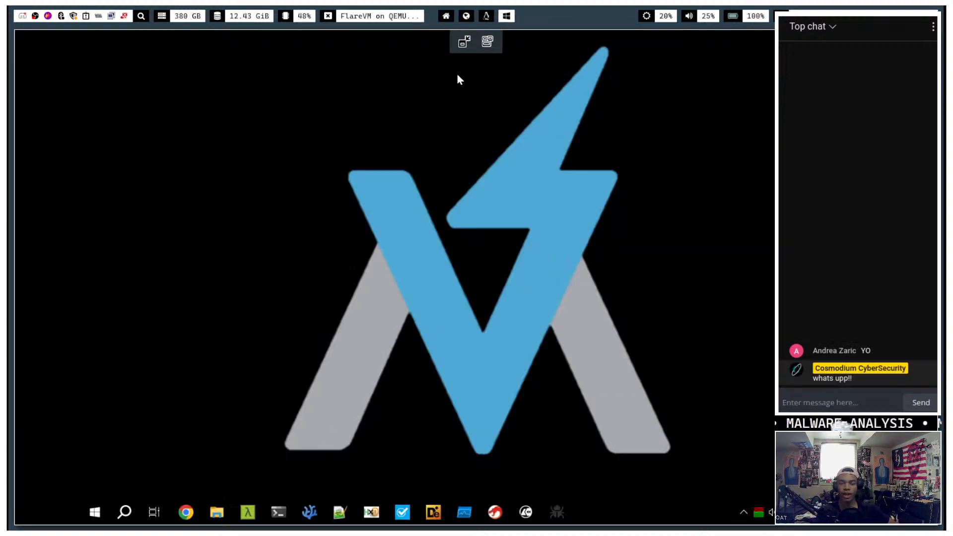
click(487, 16)
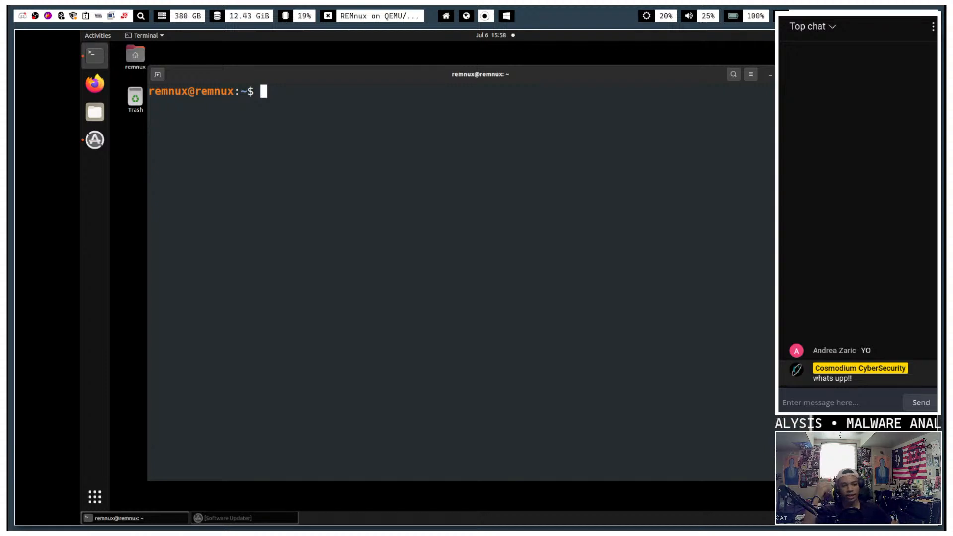
click(467, 16)
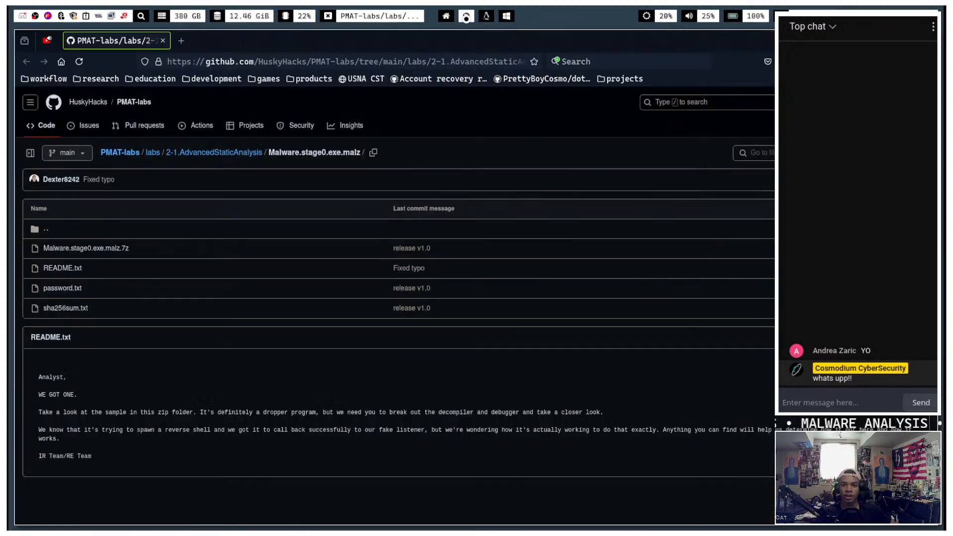
- Browse the videos on the Cosmodium CyberSecurity YouTube channel in a new tab, then close it
click(181, 41)
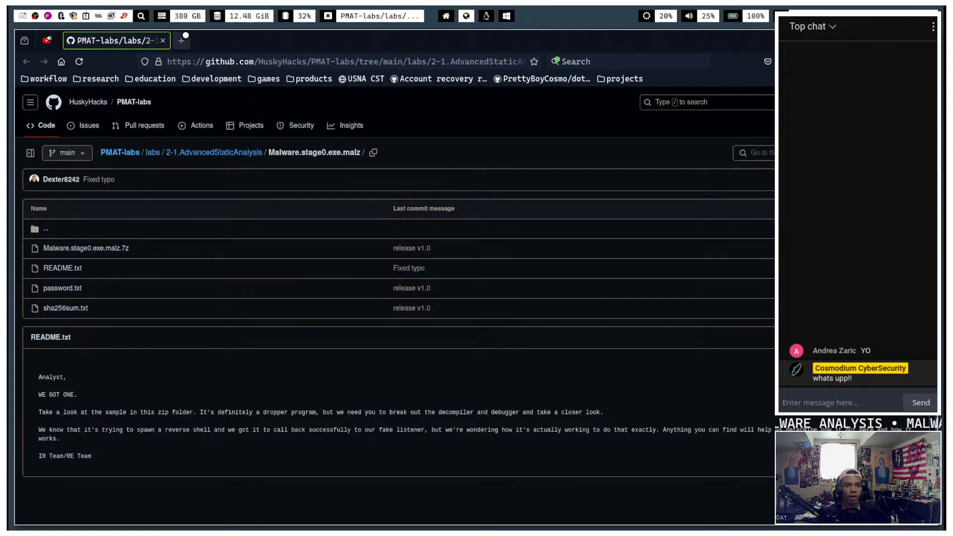
text(!yt)
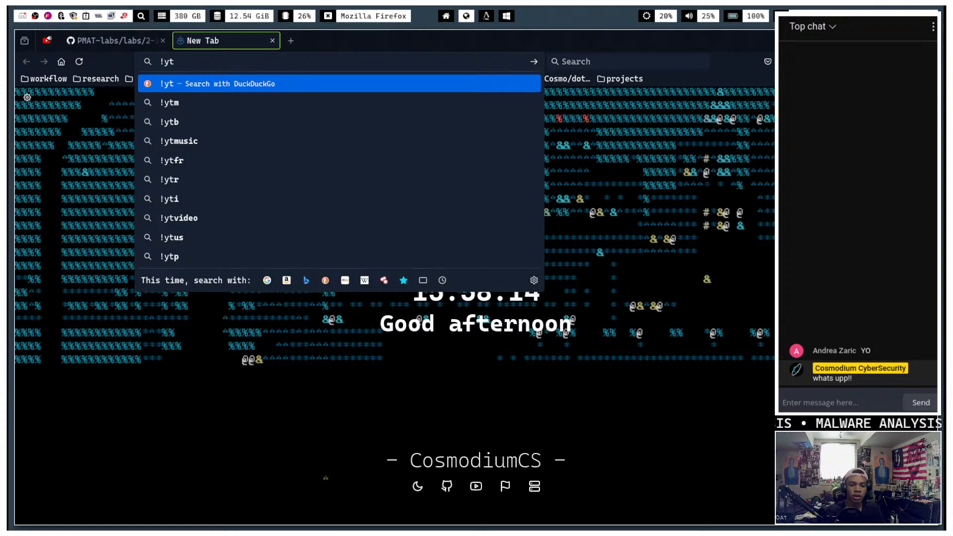
click(482, 488)
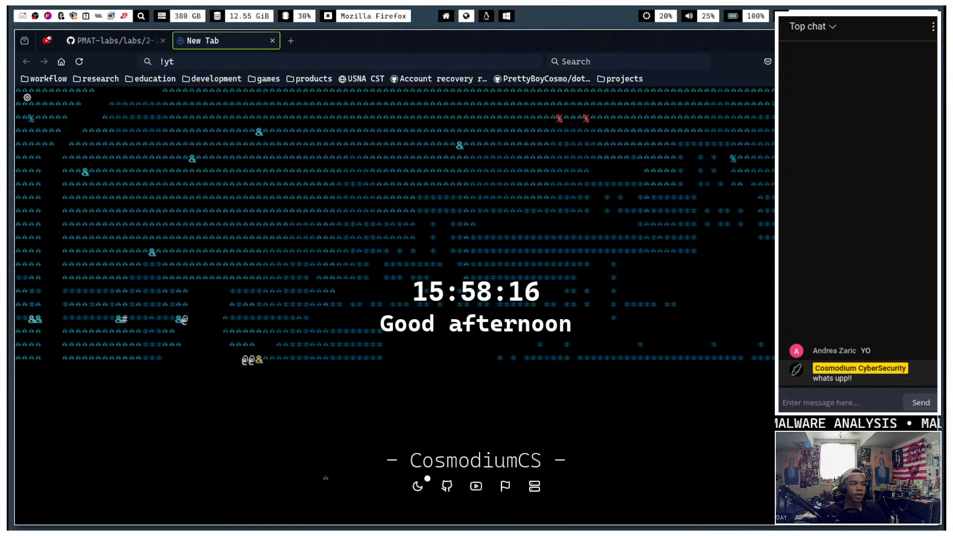
click(476, 485)
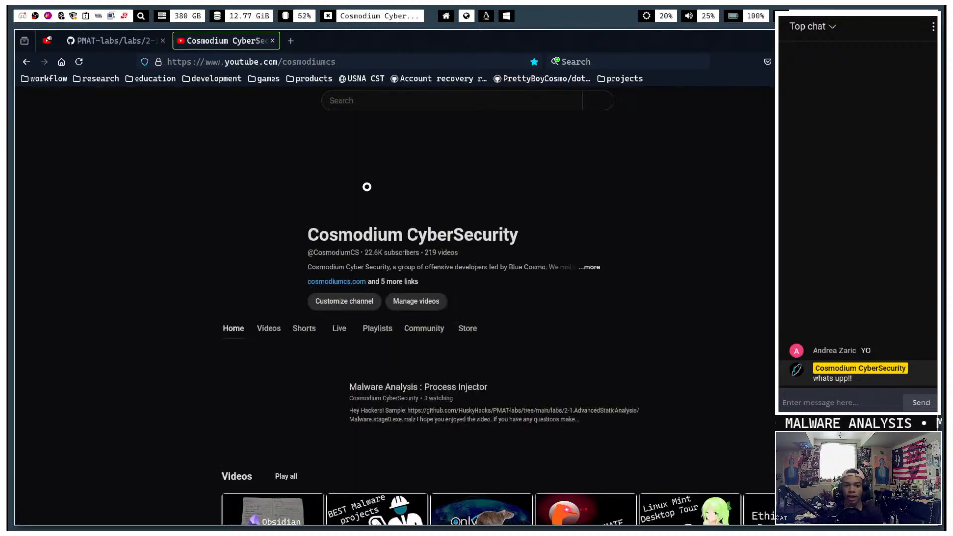
scroll(479, 251, down, 3)
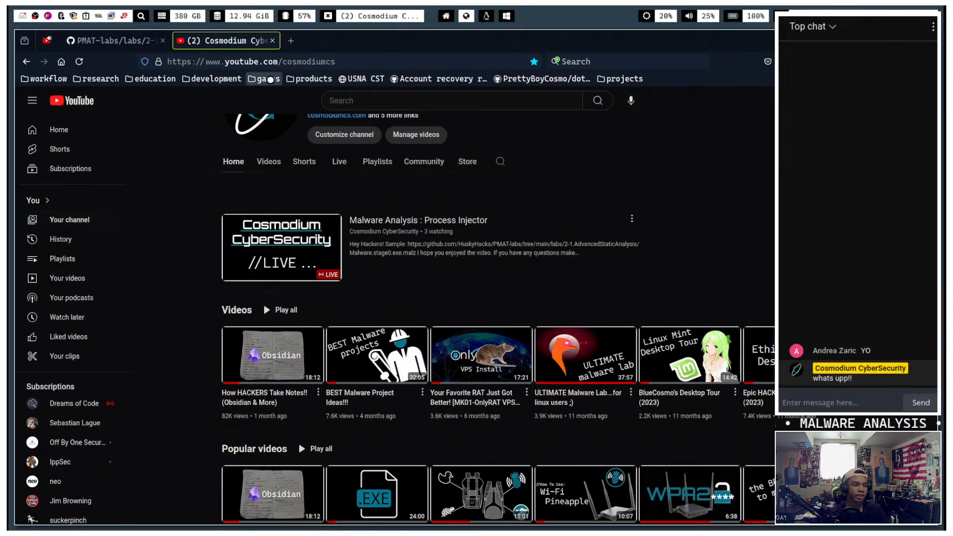
click(272, 40)
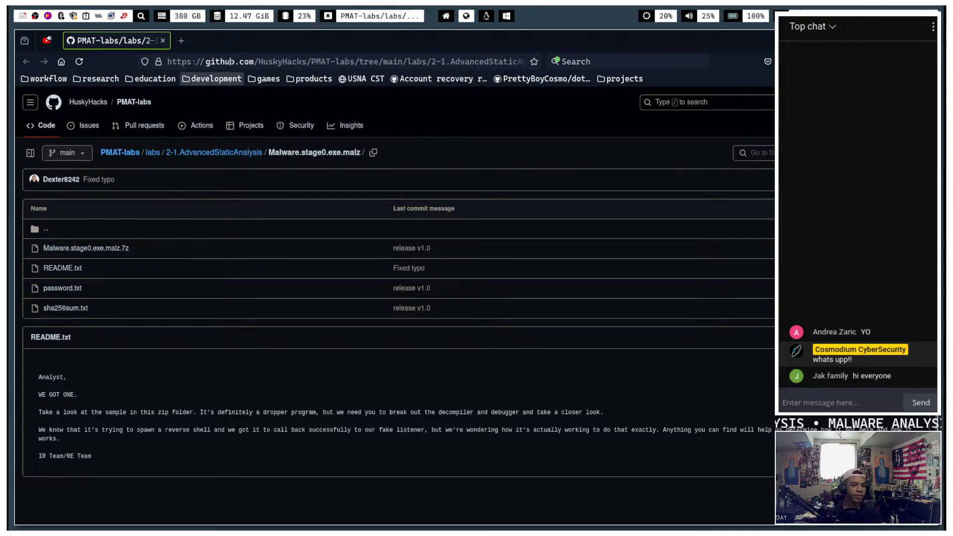
- Search the web for "pmat tcm" in a new tab and look through the results
click(181, 40)
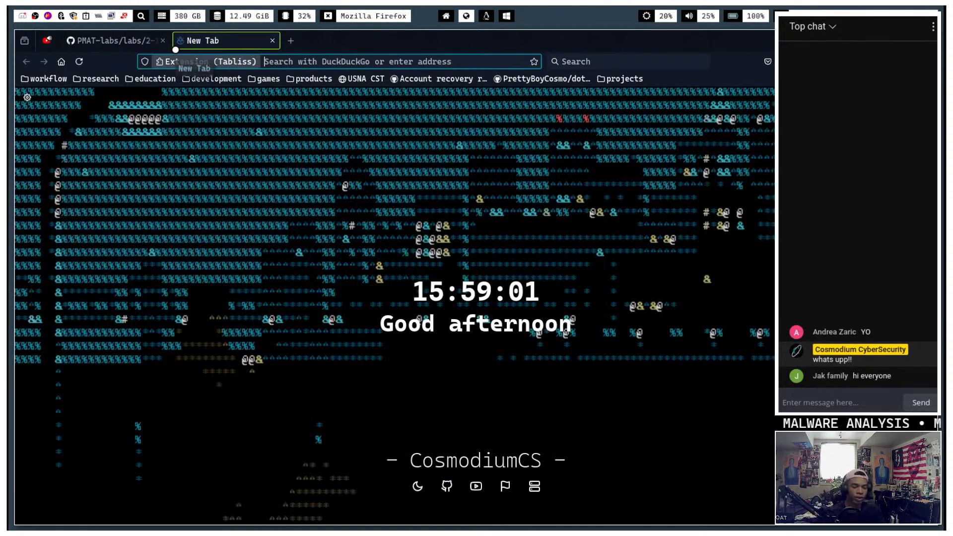
text(pmat tcm)
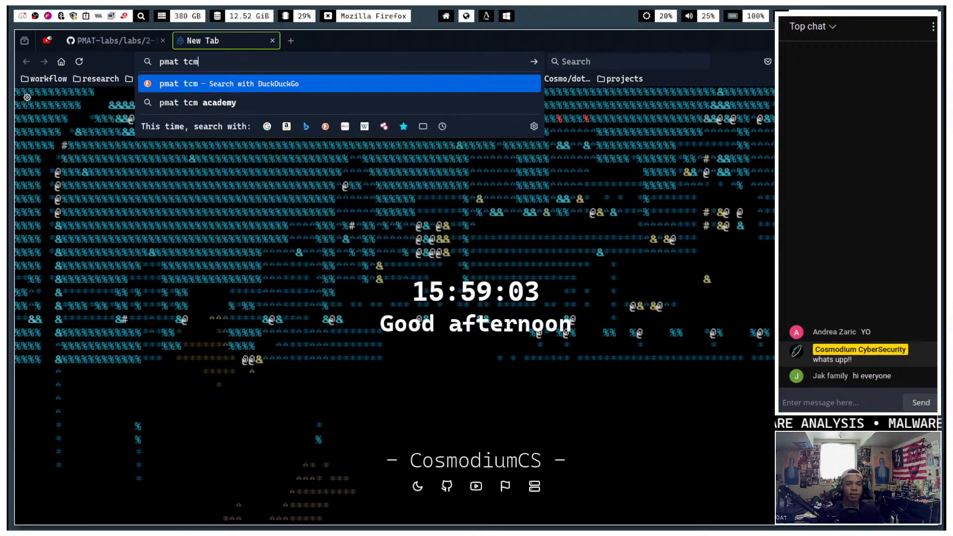
key(Return)
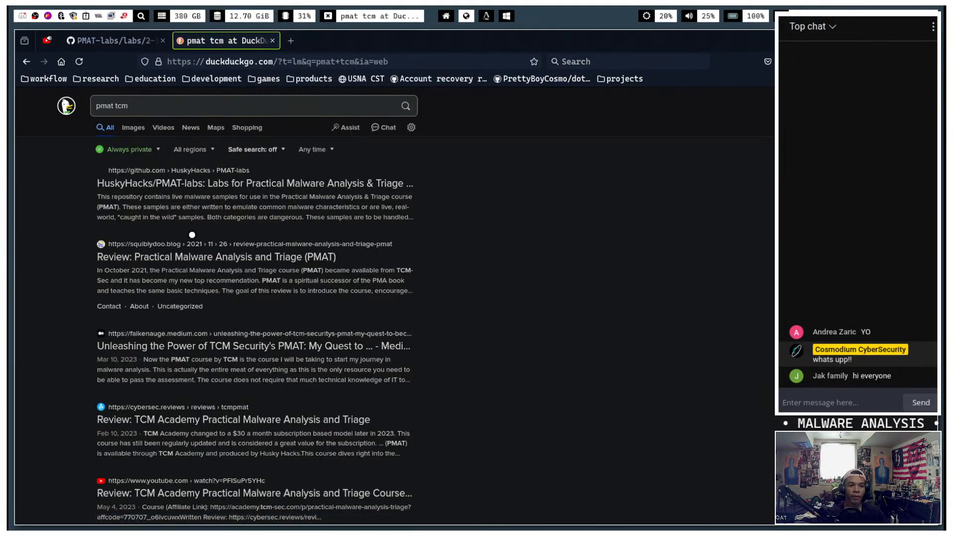
scroll(235, 195, down, 3)
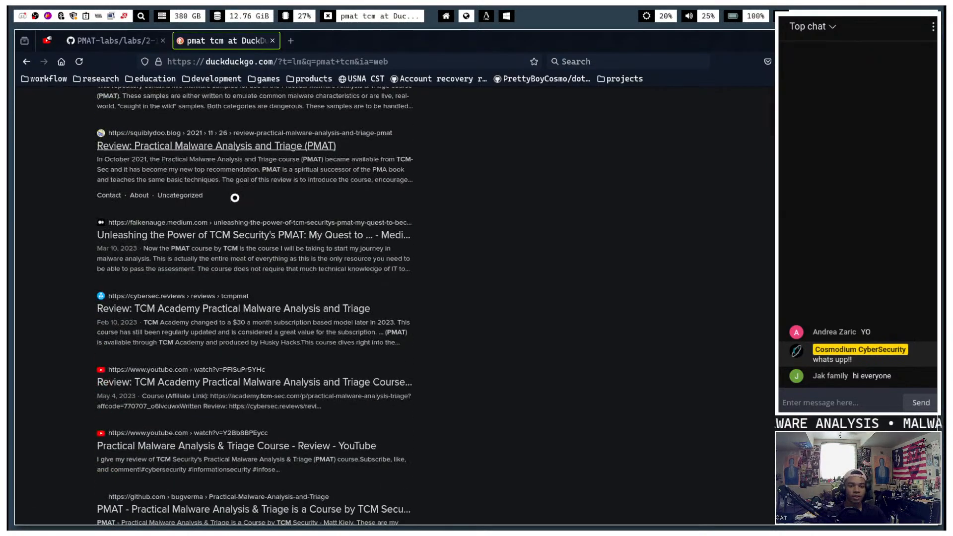
scroll(219, 187, up, 2)
scroll(224, 191, down, 6)
scroll(221, 198, down, 5)
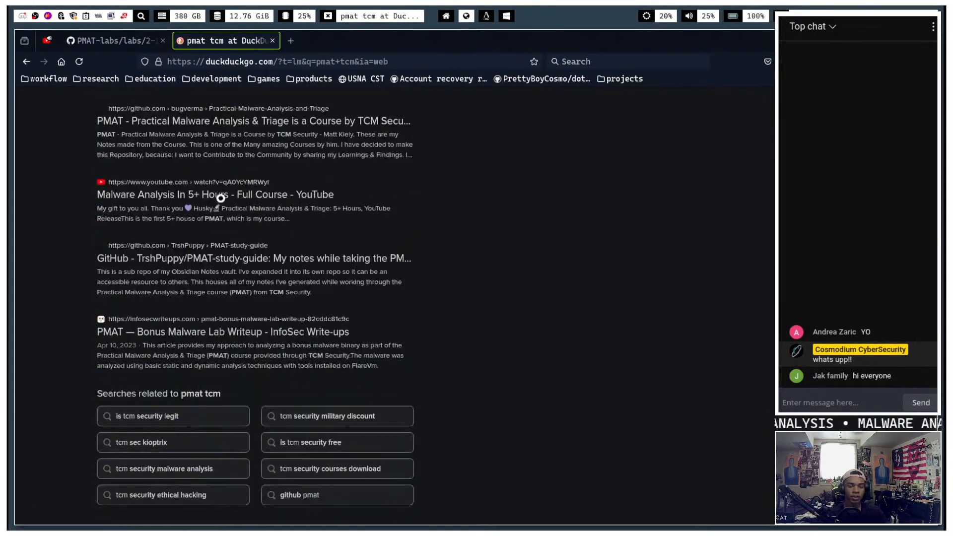
scroll(209, 209, up, 10)
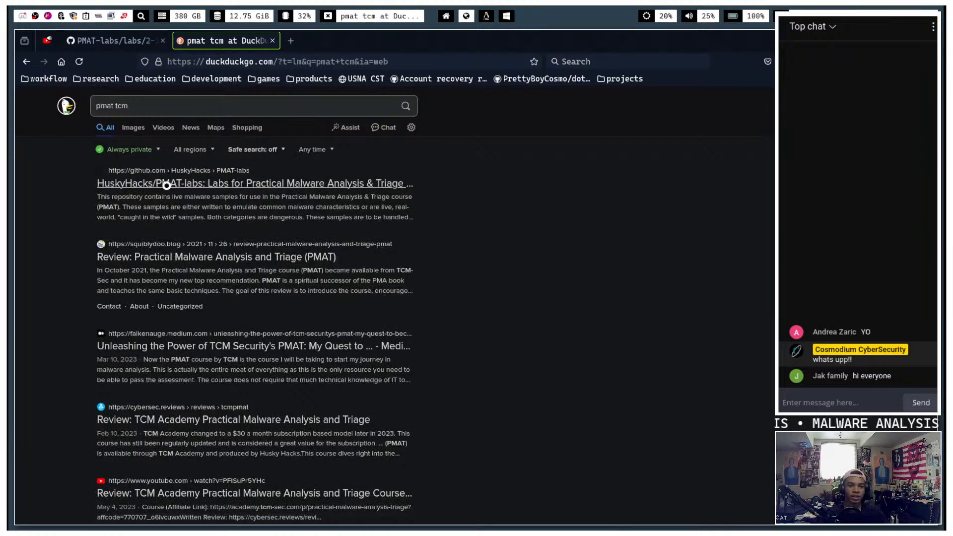
- Open the HuskyHacks/PMAT-labs GitHub repository from the search results and look over its main page
click(165, 184)
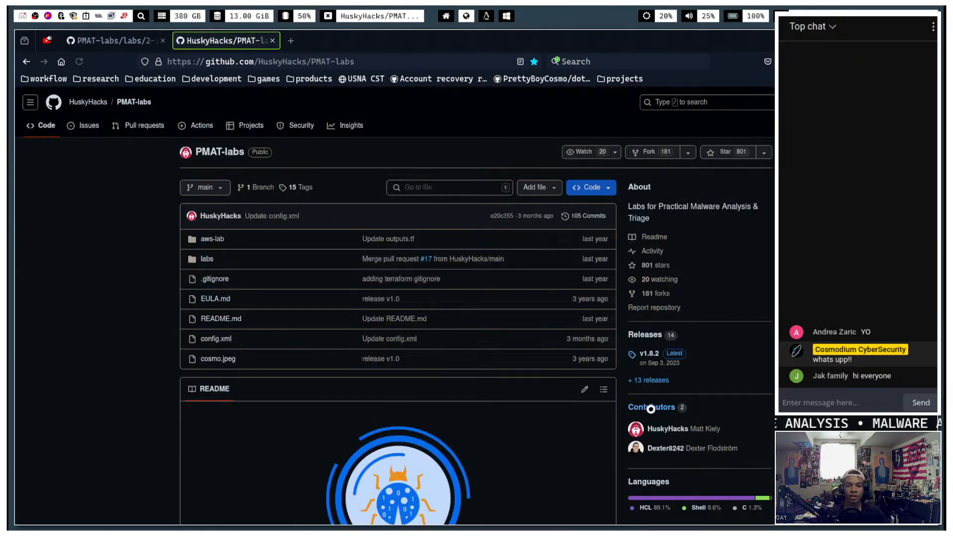
scroll(646, 288, down, 4)
scroll(564, 249, up, 5)
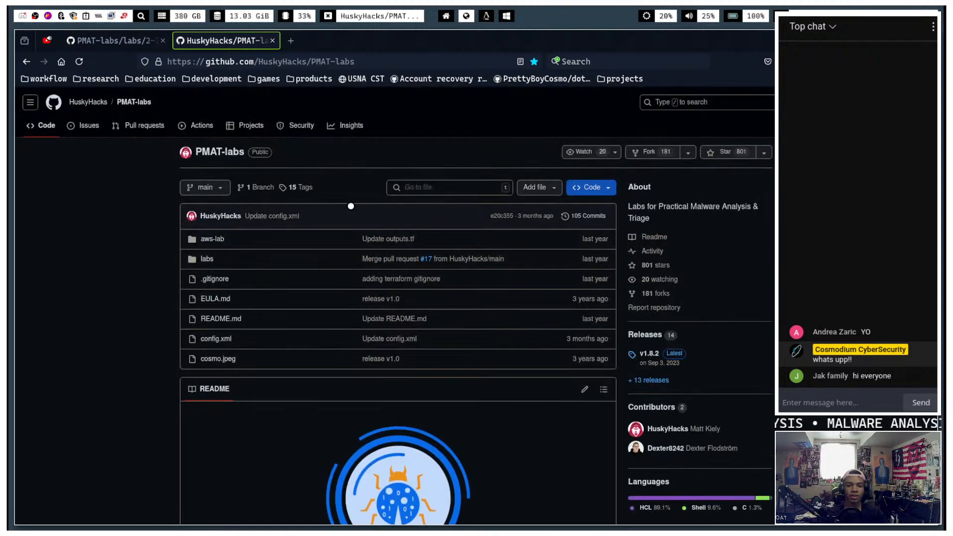
- Return to the search results and go to the TCM Security academy site from the address suggestions for "tcm"
key(alt+Left)
click(328, 61)
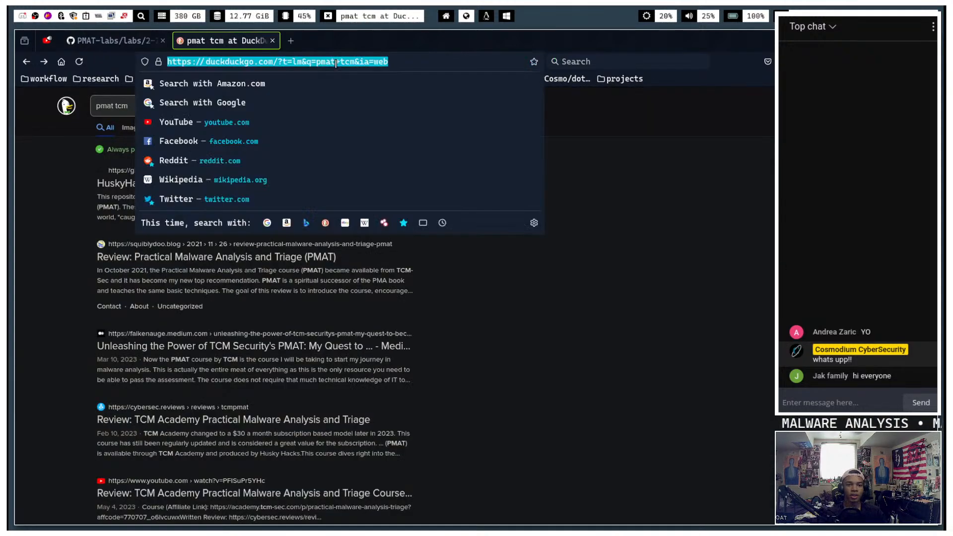
text(tcm)
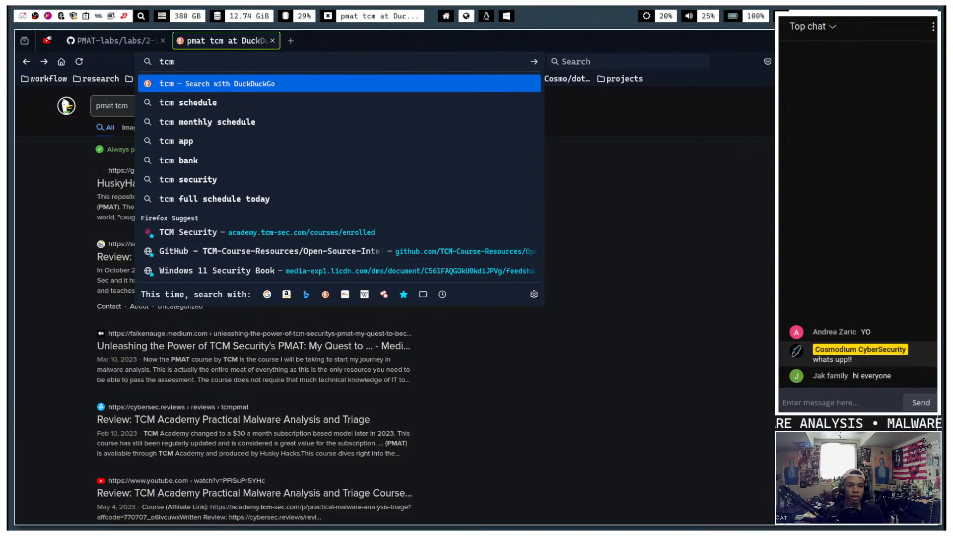
key(Up)
key(Up)
key(Up)
key(Return)
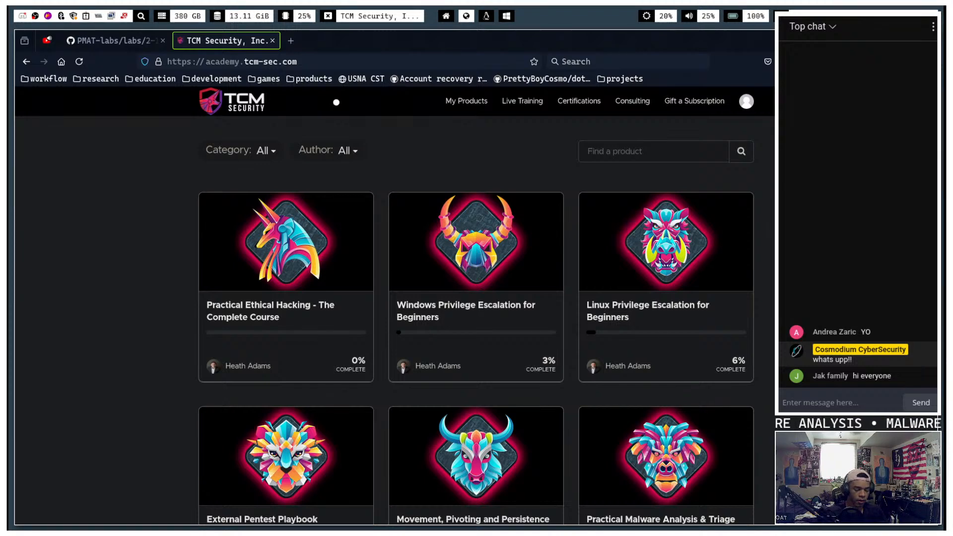
- Open the Practical Malware Analysis & Triage course and review its curriculum, then bring up a blank tab
scroll(385, 289, down, 5)
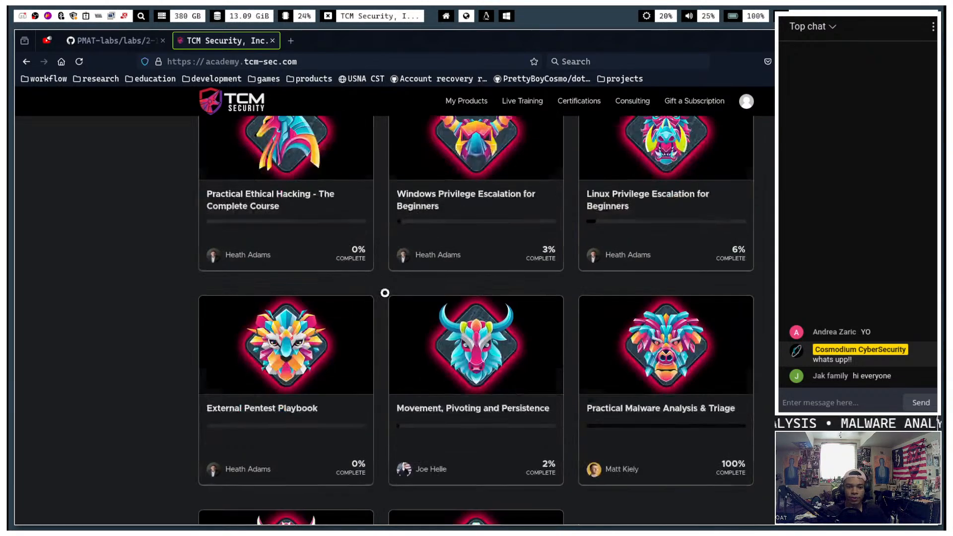
click(680, 278)
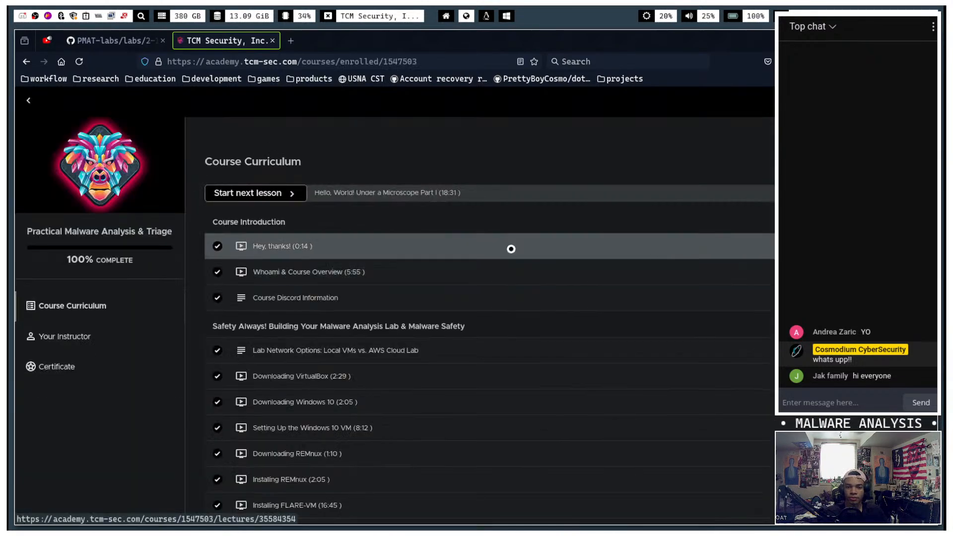
scroll(379, 214, down, 9)
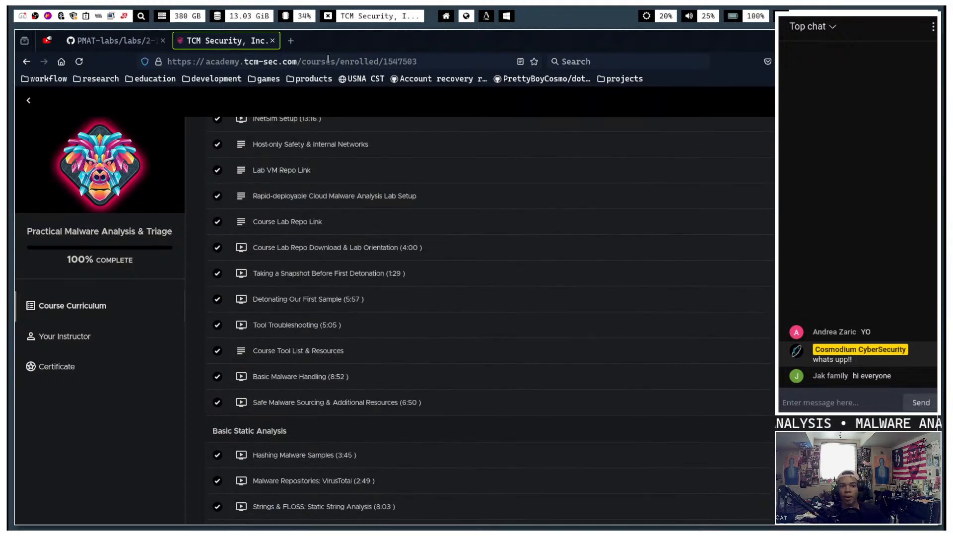
click(291, 40)
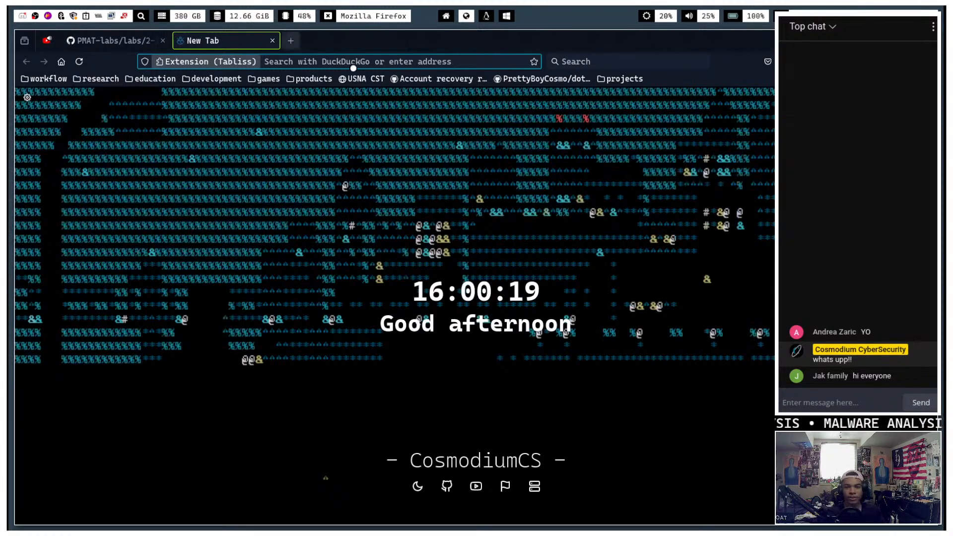
- Switch to the FlareVM machine and open the labs folder inside the samples folder in File Explorer
click(485, 17)
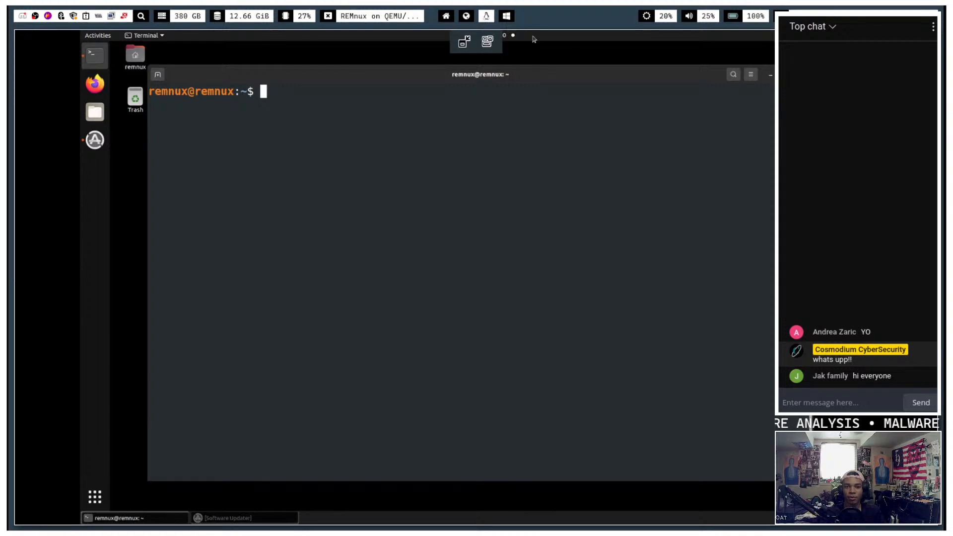
click(506, 16)
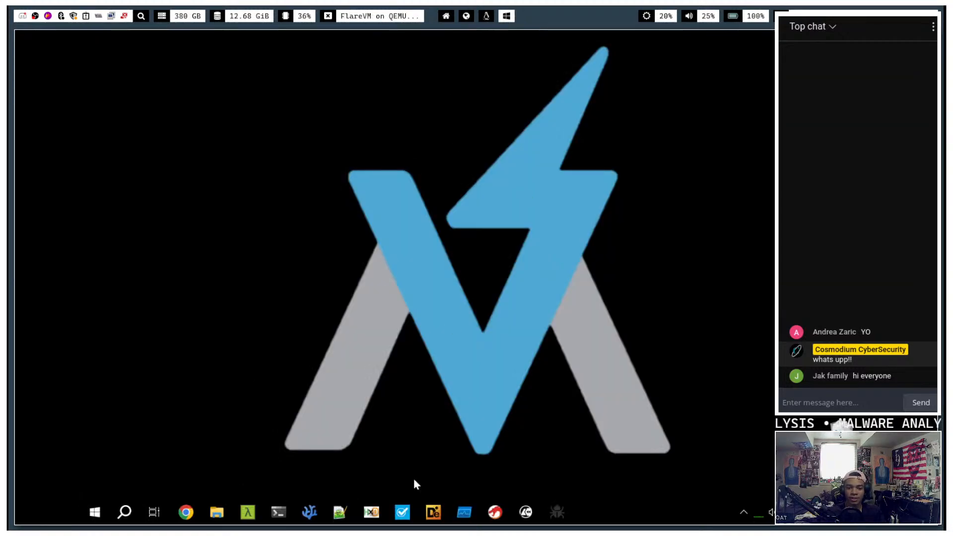
click(218, 512)
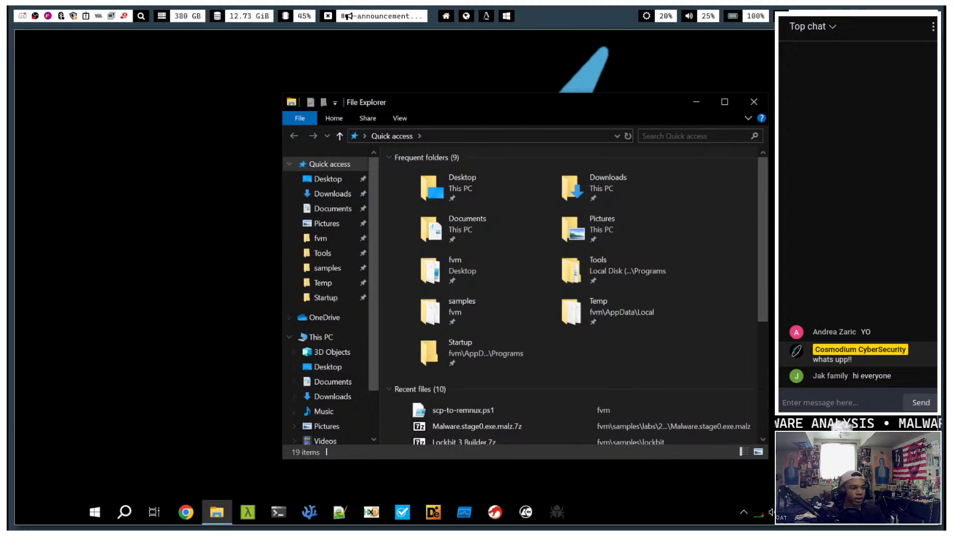
scroll(470, 239, down, 3)
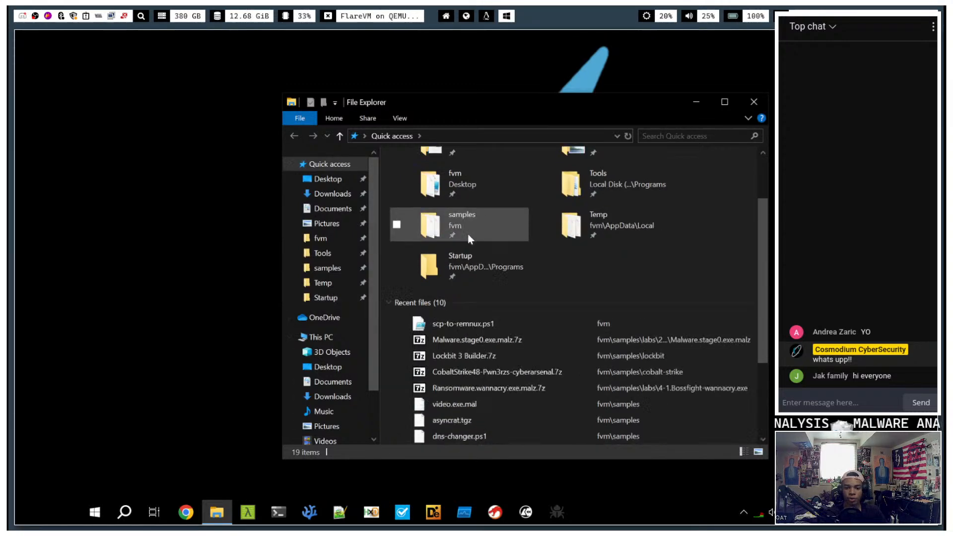
scroll(470, 239, up, 3)
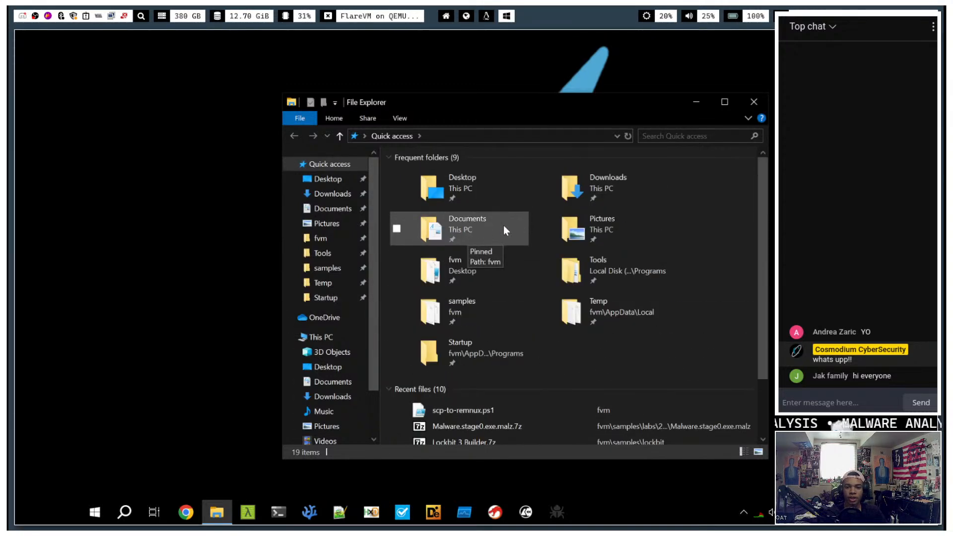
double_click(488, 305)
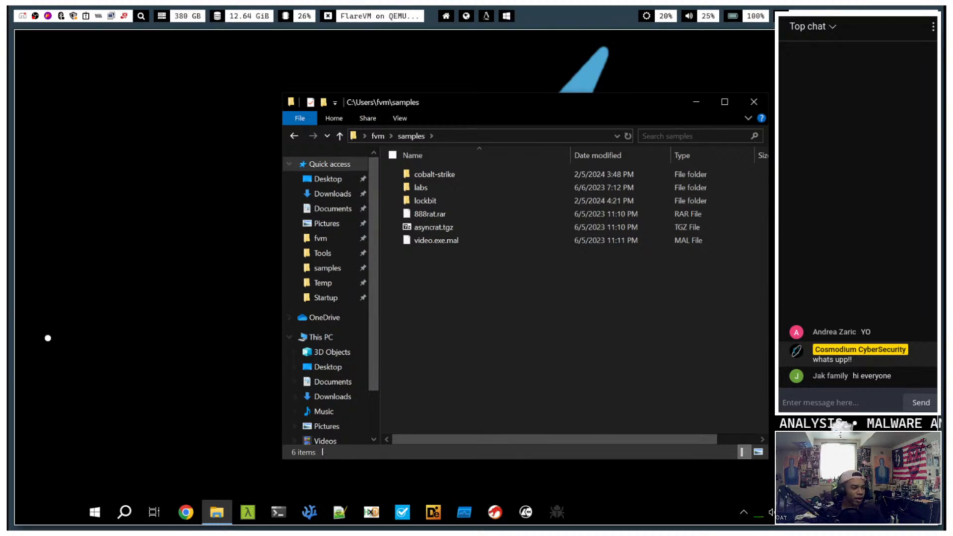
double_click(428, 188)
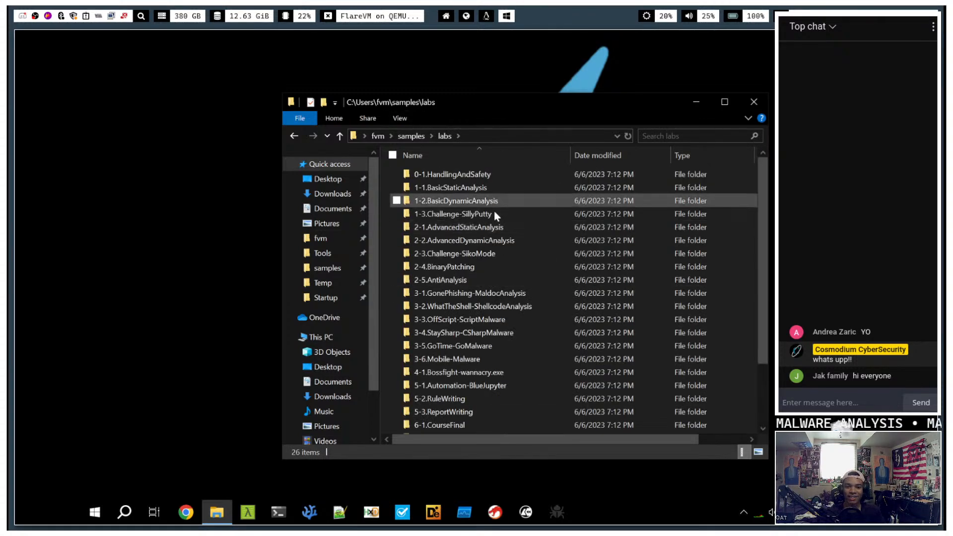
scroll(487, 216, down, 2)
scroll(484, 219, up, 2)
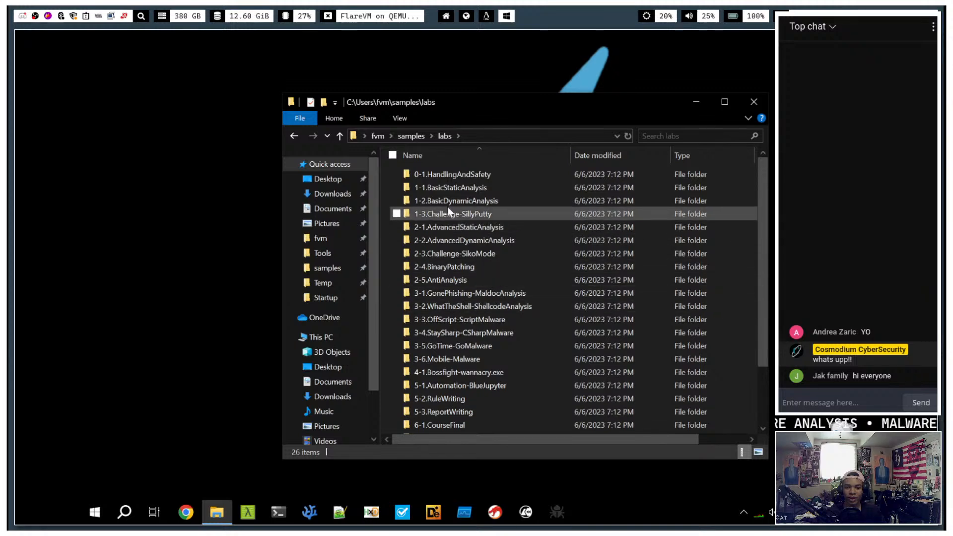
- Switch back to the browser and download Malware.stage0.exe.malz.7z from the PMAT-labs sample page
click(467, 16)
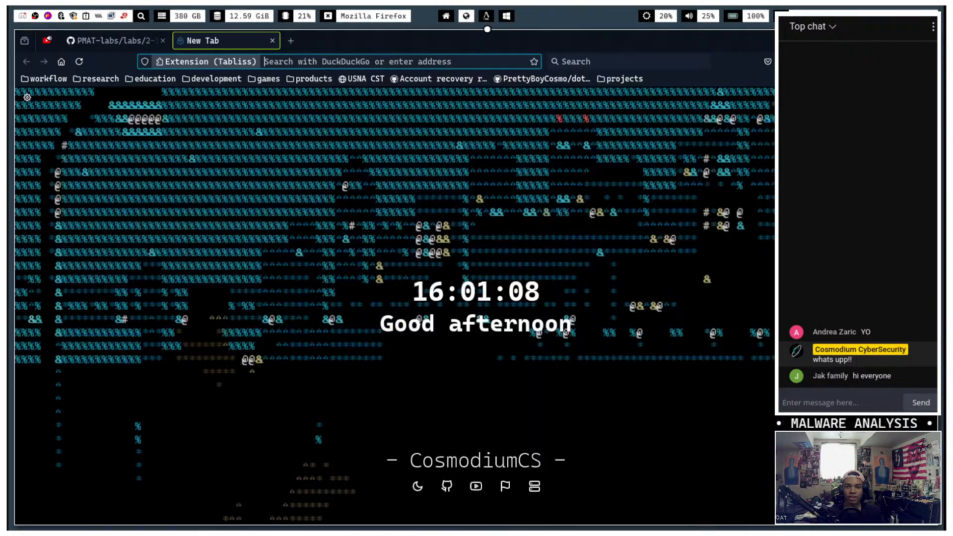
click(115, 40)
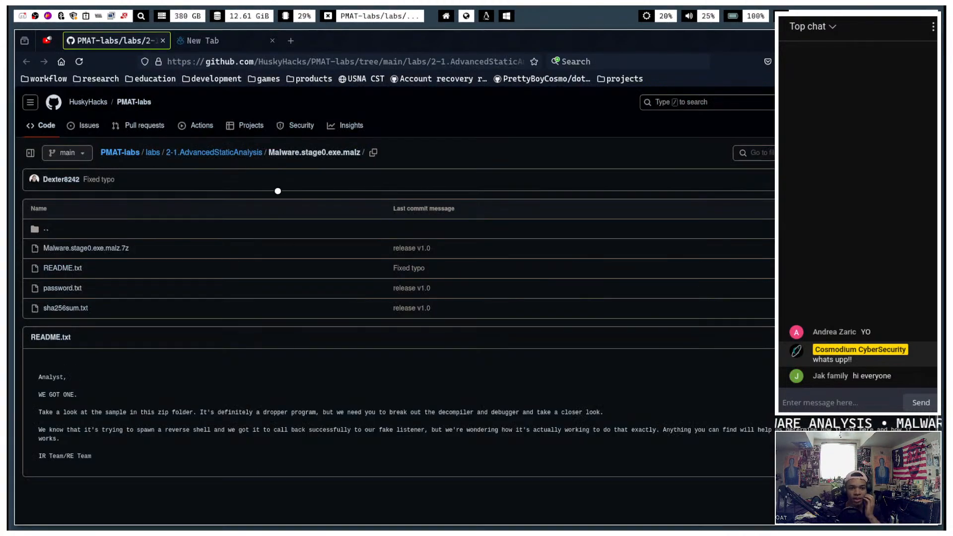
click(120, 248)
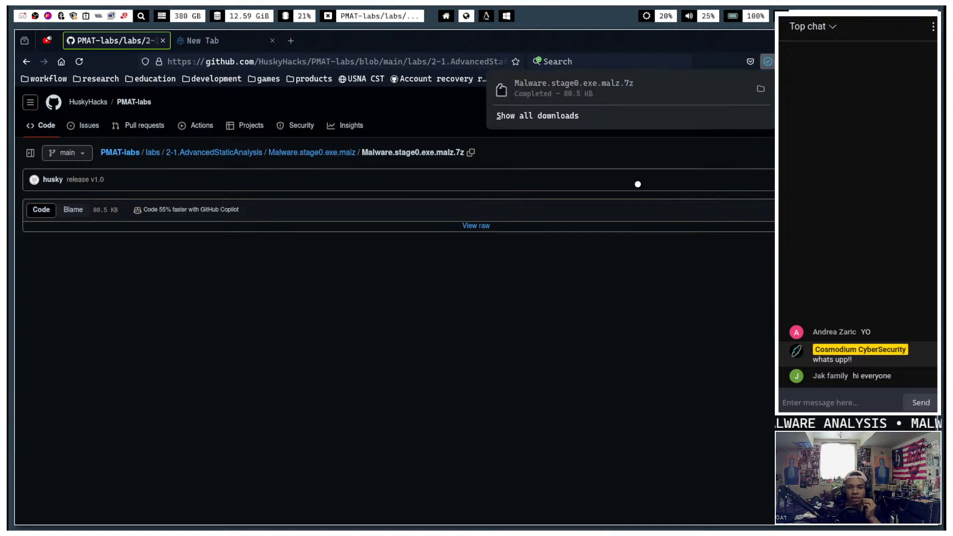
- Open a terminal on the empty terminal workspace and change to the Downloads directory
click(448, 425)
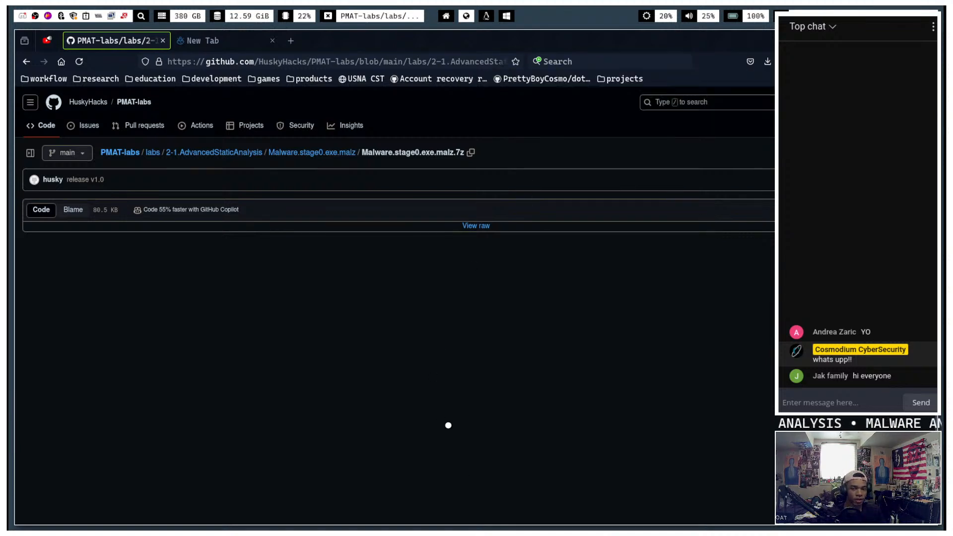
key(super+3)
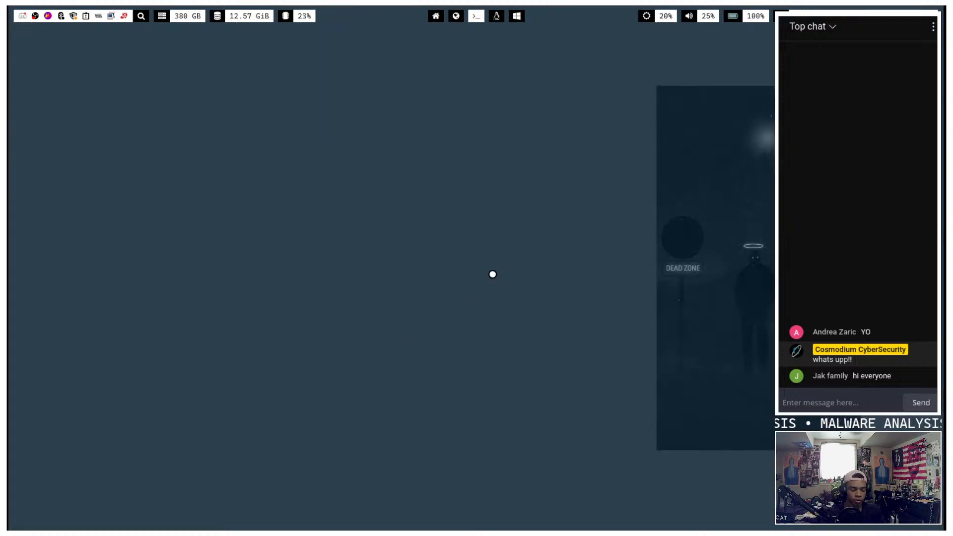
key(super+Return)
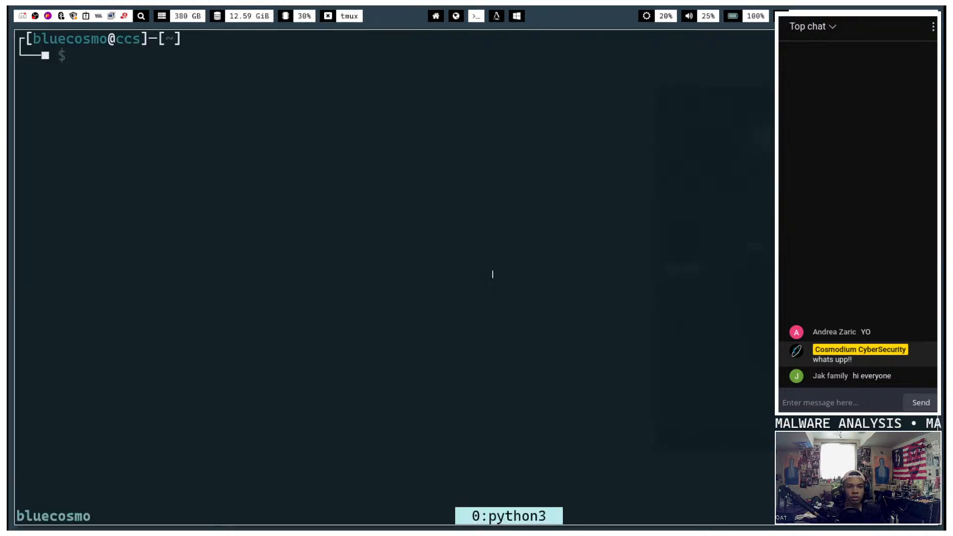
text(d)
key(BackSpace)
text(cd dow)
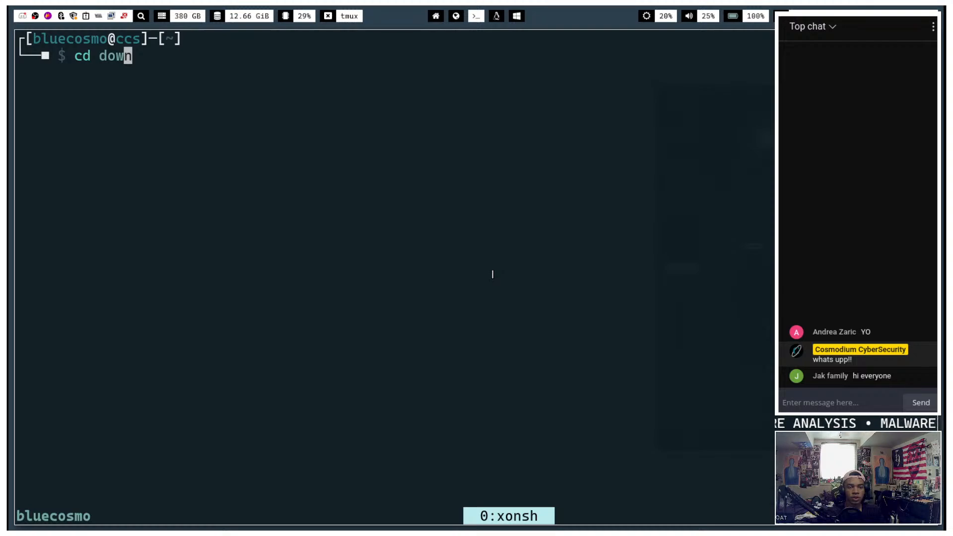
text(n)
key(Return)
- List the files in the Downloads directory and open that directory in the Nemo file manager
text(ls)
key(Return)
text(nemo)
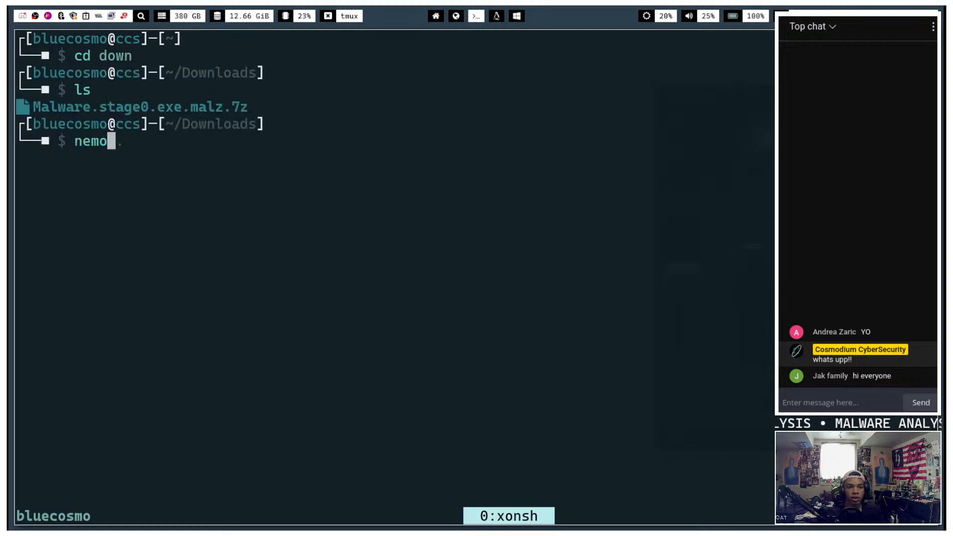
text( .)
key(Return)
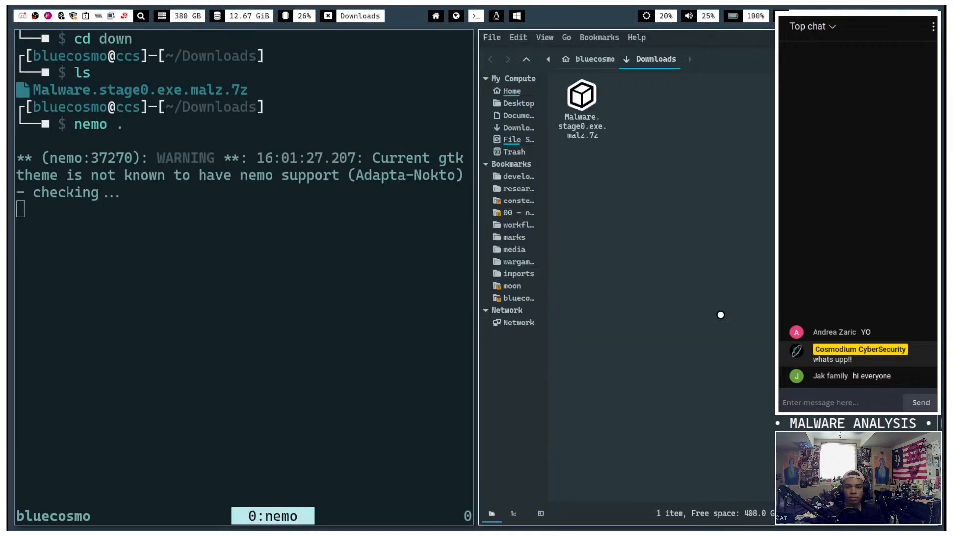
- Bring the Nemo window to the FlareVM workspace, transfer Malware.stage0.exe.malz.7z onto the FlareVM desktop, and close Nemo and the labs folder window
key(super+shift+5)
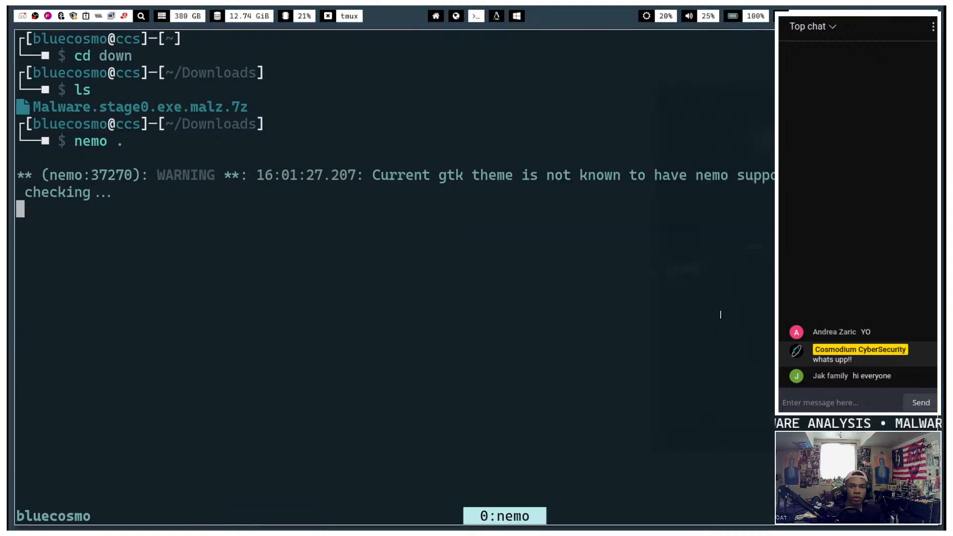
key(super+5)
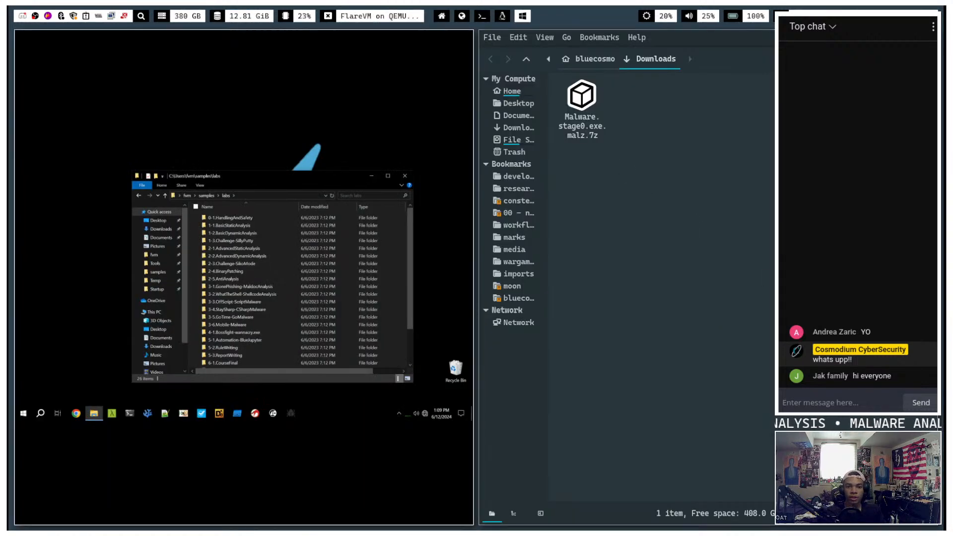
drag(582, 122, 411, 266)
drag(119, 210, 248, 193)
click(592, 180)
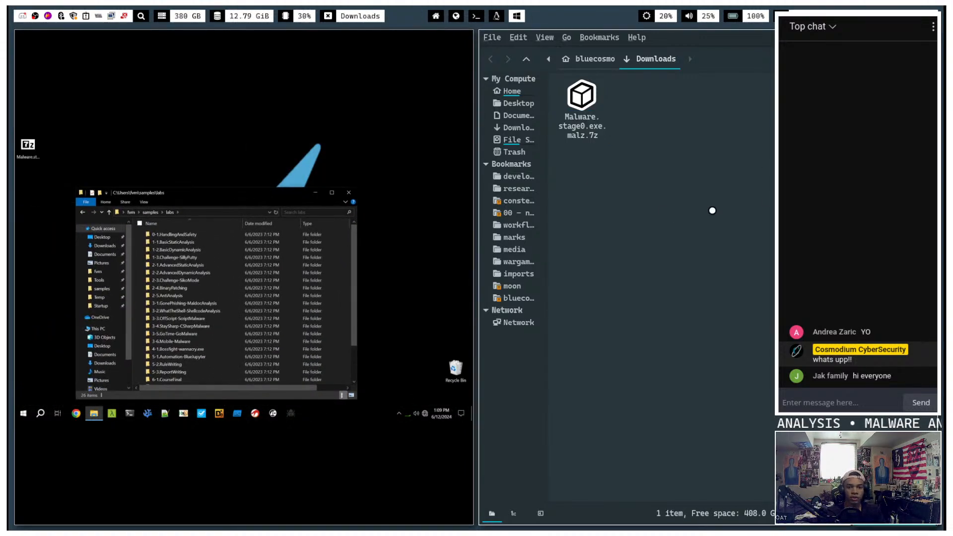
key(super+q)
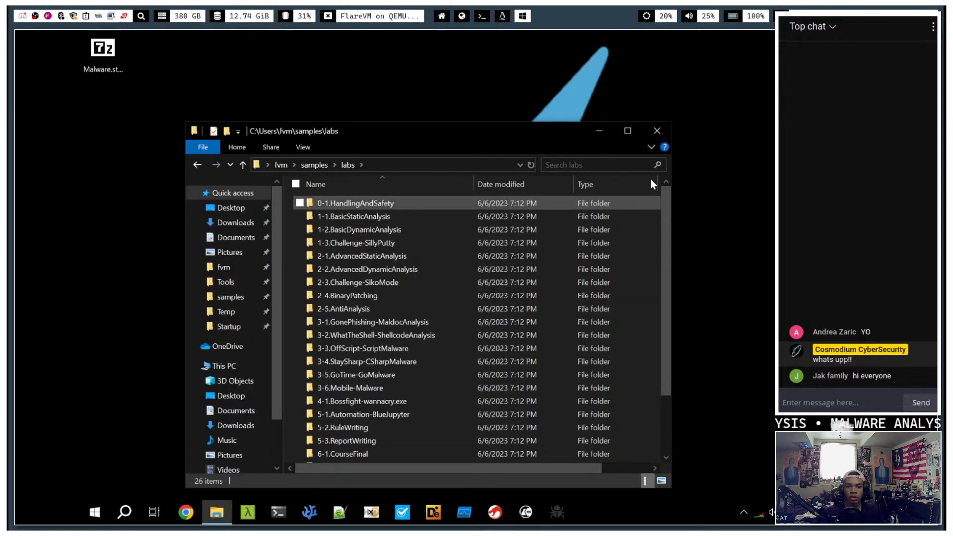
click(657, 131)
drag(99, 59, 115, 127)
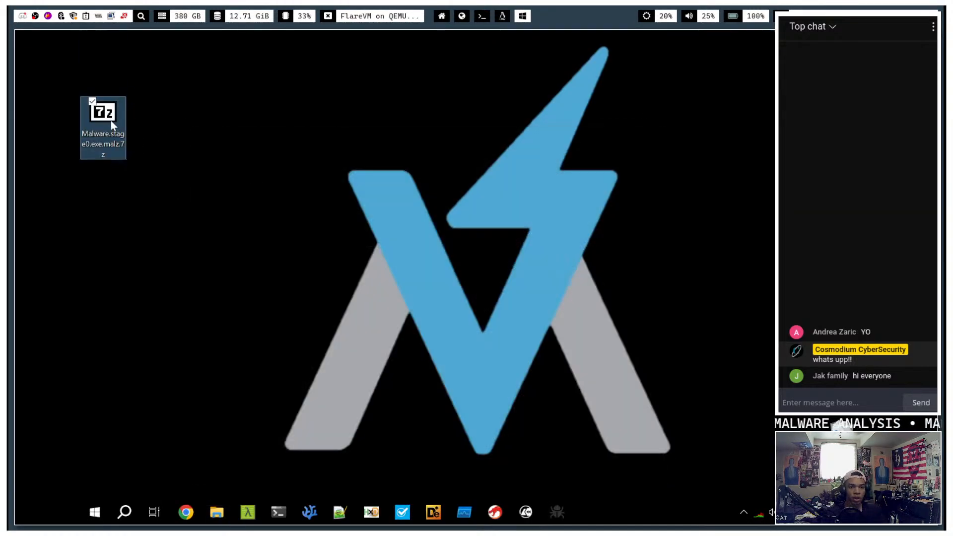
- Open the Malware.stage0 archive with the archive password, extract the malware file to the desktop, and close the archive window
right_click(113, 121)
click(165, 165)
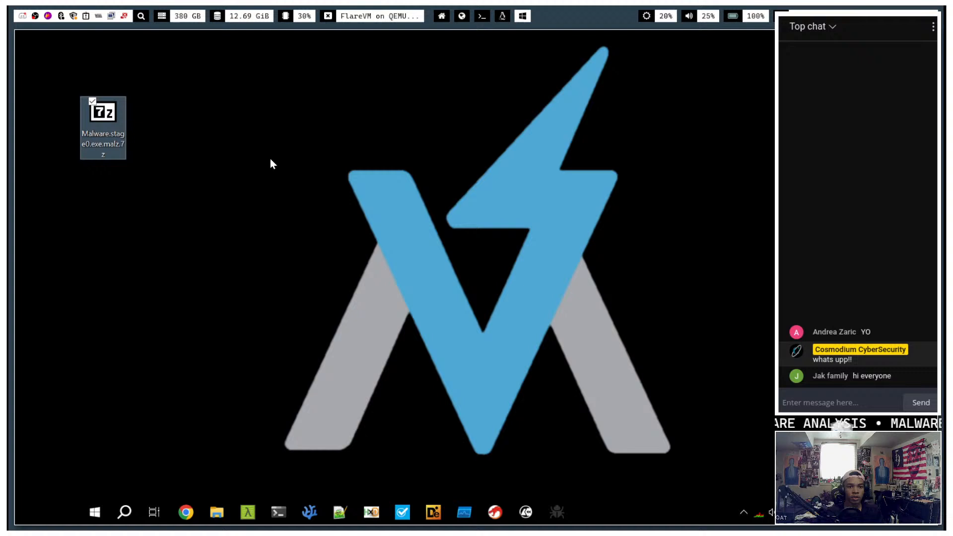
click(97, 136)
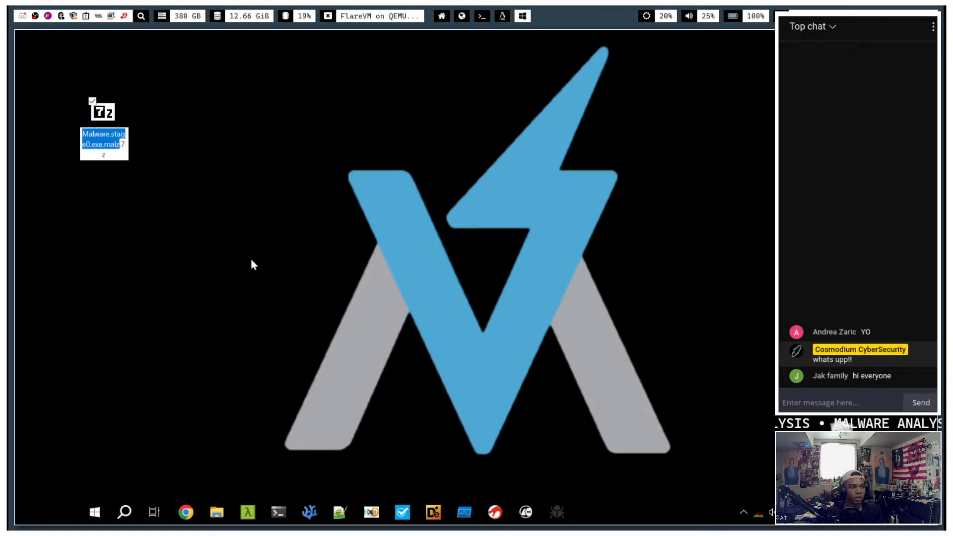
key(Escape)
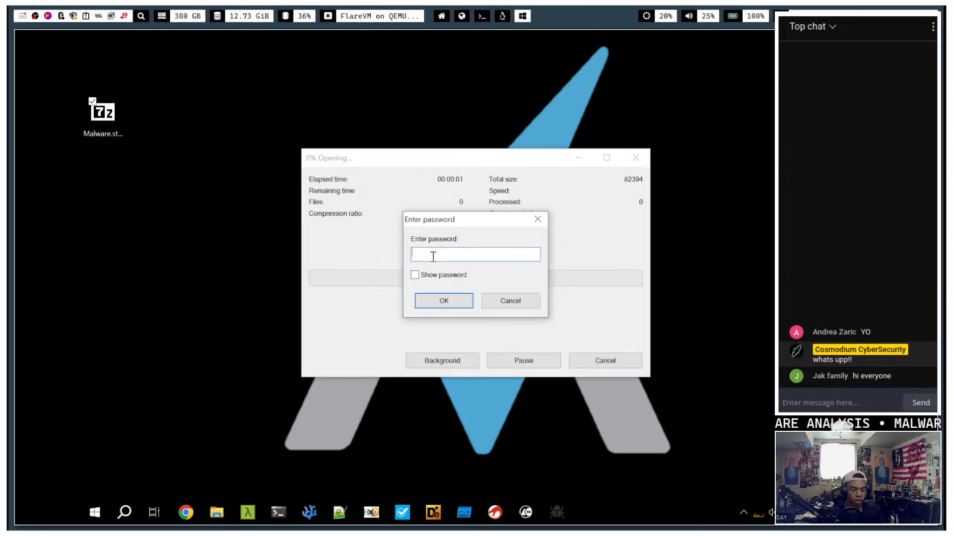
text(infected)
key(Return)
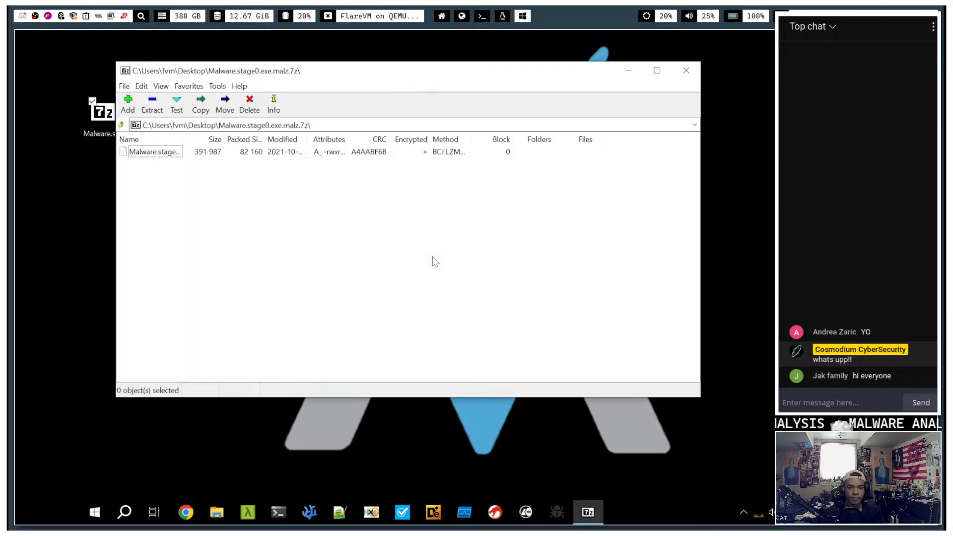
drag(154, 160, 106, 192)
click(687, 70)
- Switch back to the browser, go to the Malware.stage0.exe.malz folder in PMAT-labs, and copy the whole README.txt message
click(462, 16)
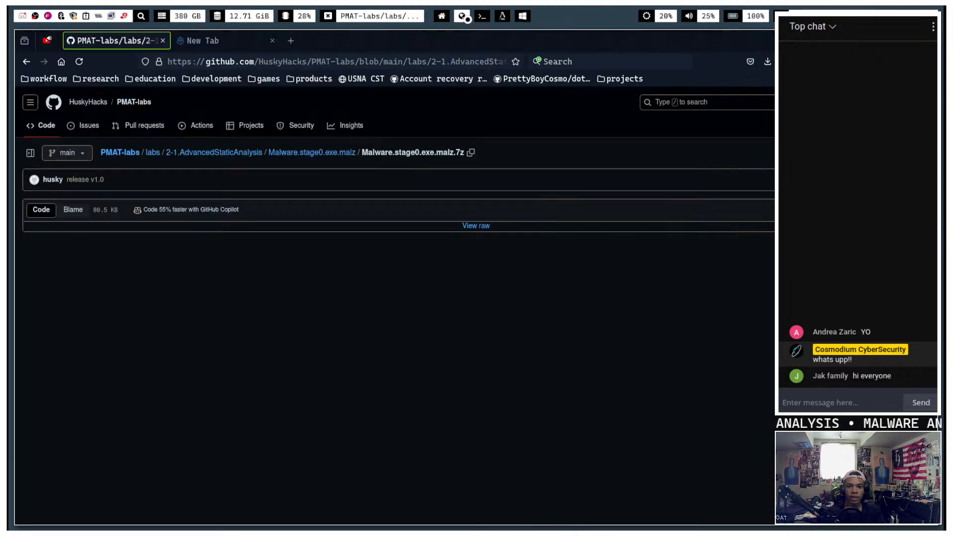
click(314, 152)
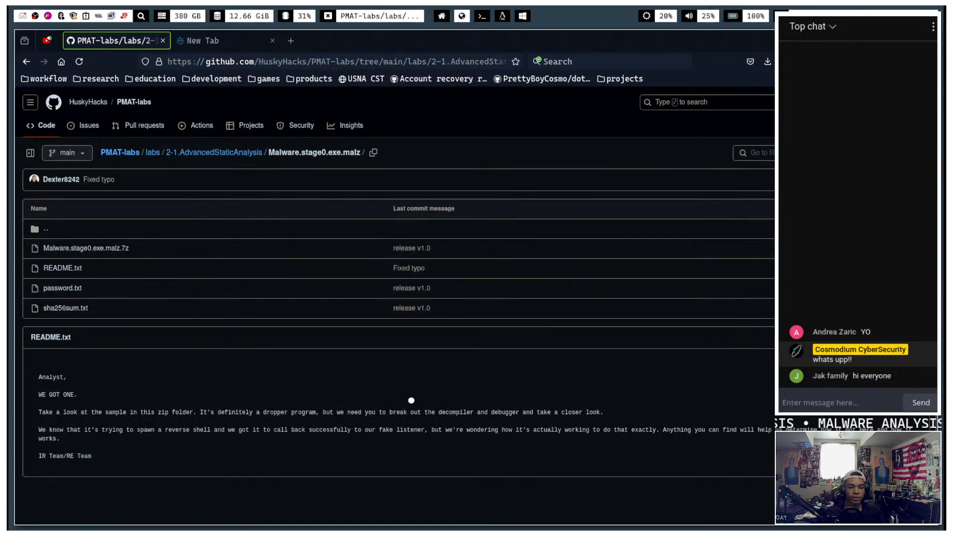
key(ctrl+plus)
key(ctrl+plus)
key(ctrl+plus)
key(ctrl+plus)
scroll(285, 396, down, 5)
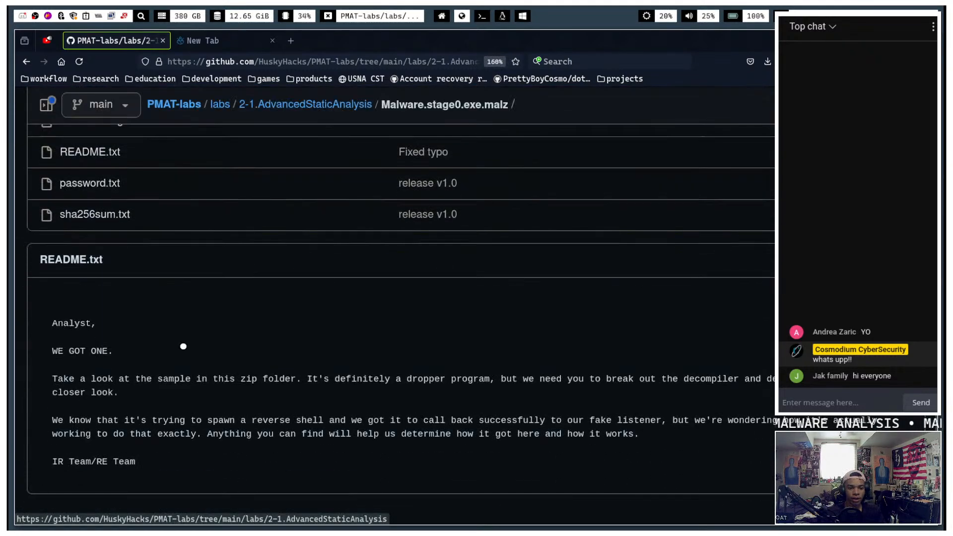
key(ctrl+plus)
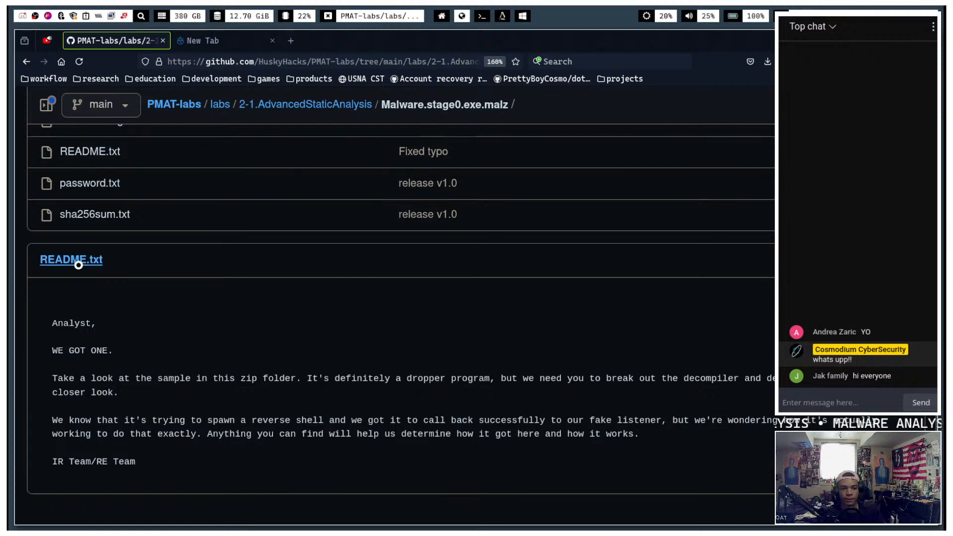
drag(51, 328, 147, 454)
- Switch to Obsidian and rename the untitled note as pmat-process-injector
key(super+1)
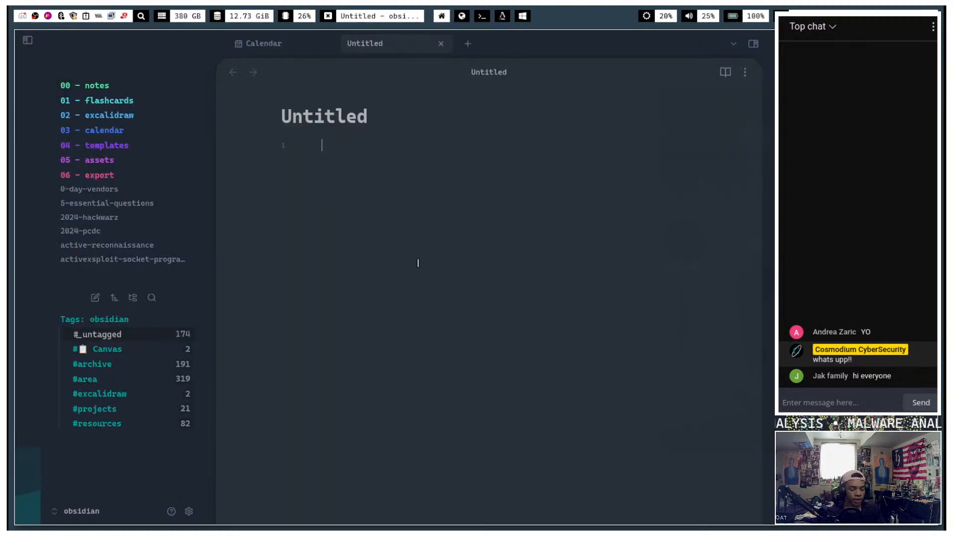
key(F2)
text(pmat-)
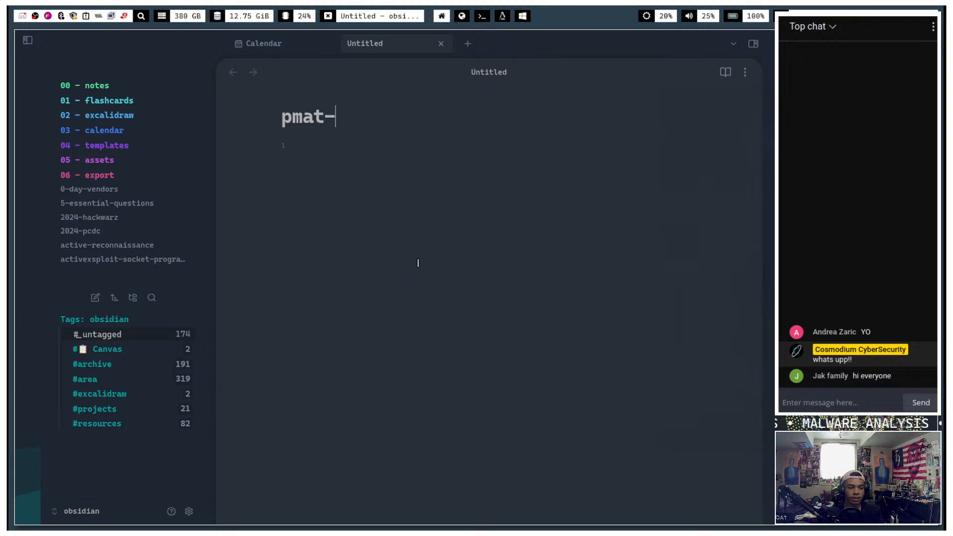
text(process-)
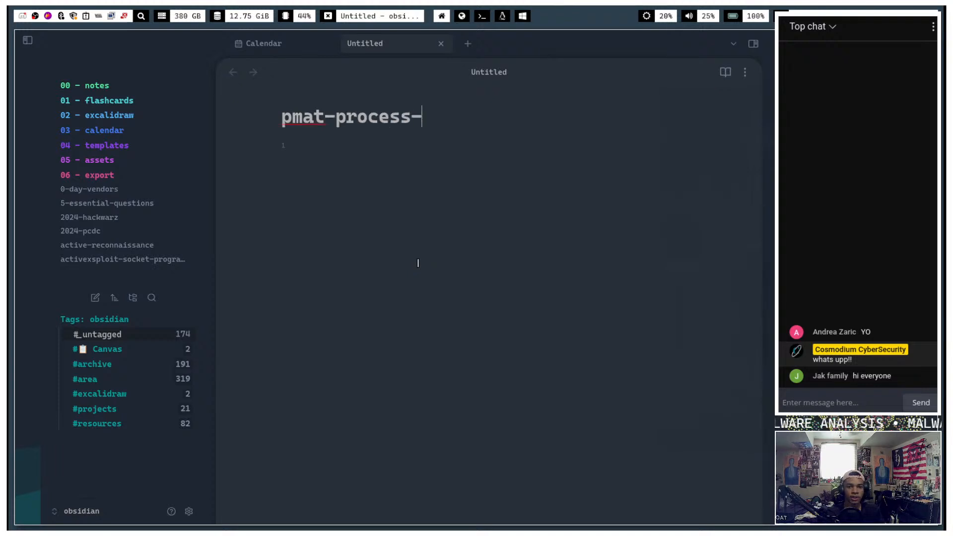
text(injector)
key(Return)
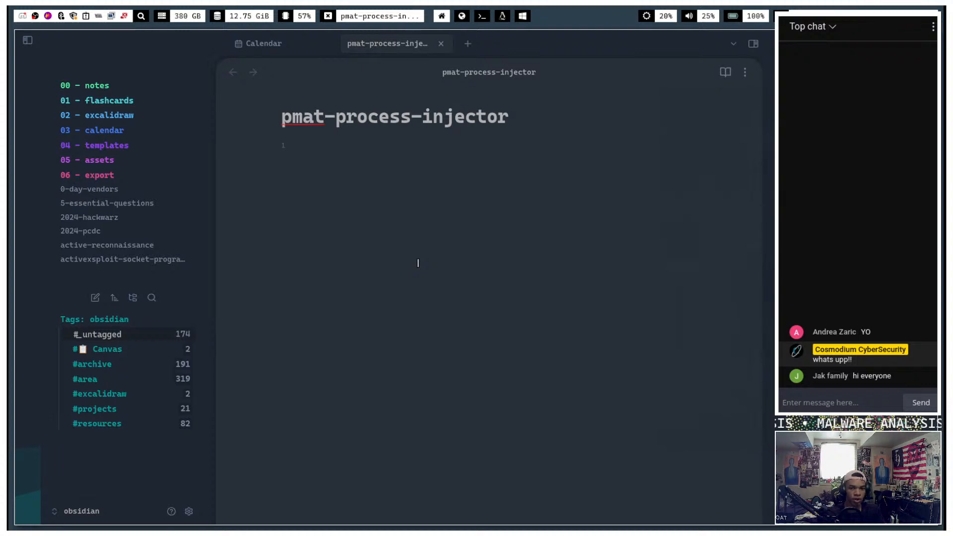
- Insert the template-malware-analysis-notes template into the note
key(alt+e)
text(pm)
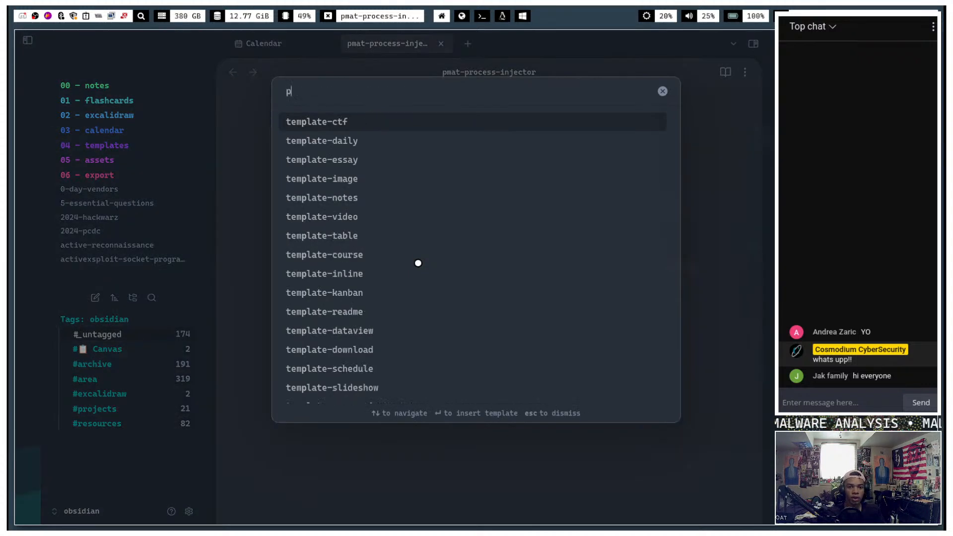
key(BackSpace)
key(BackSpace)
text(malware)
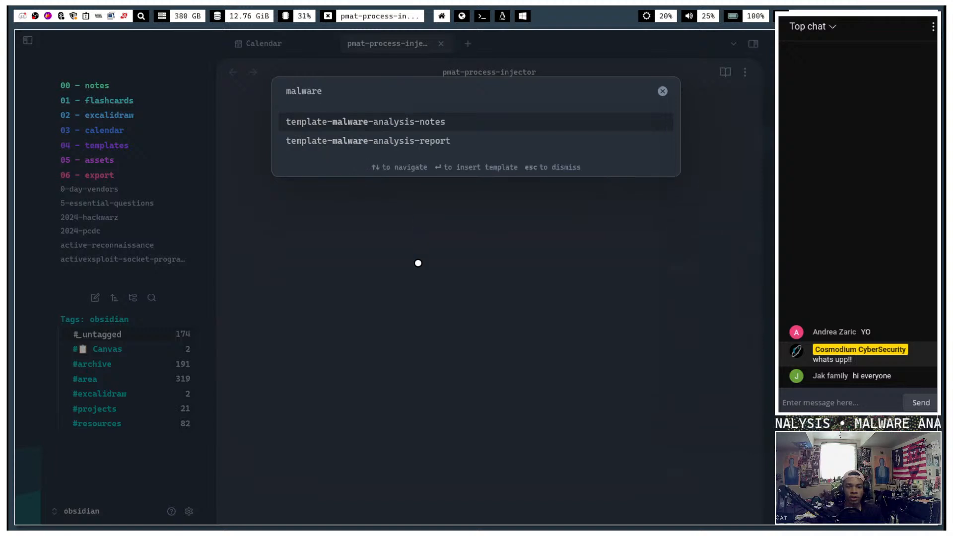
key(Return)
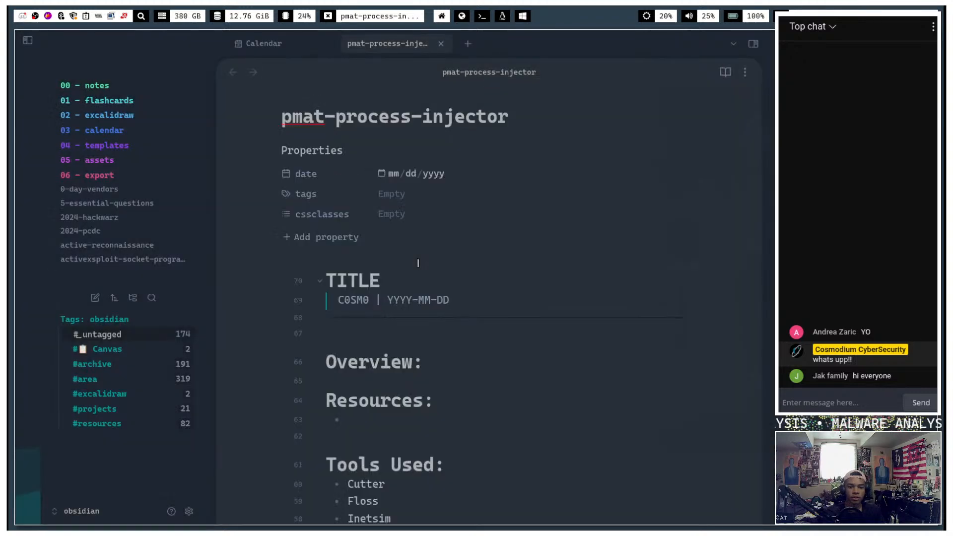
- Add a code block under the Overview heading and paste the README message to the analyst into it
scroll(442, 308, down, 2)
click(464, 326)
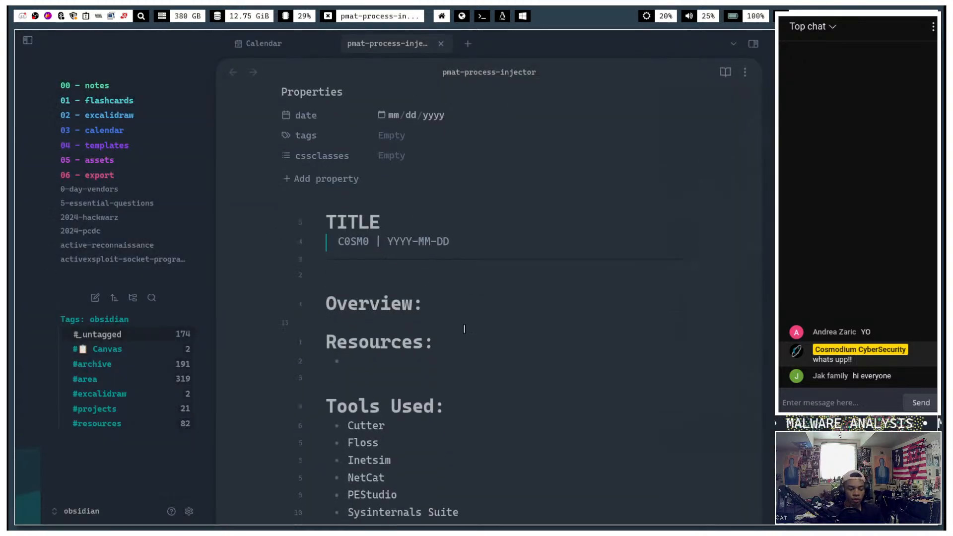
text(```)
key(Return)
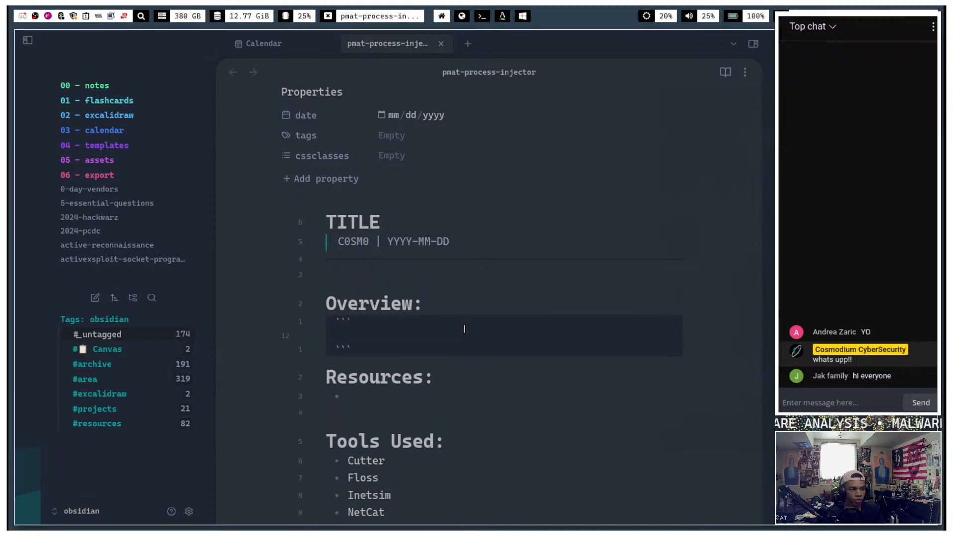
text(Analyst,  WE GOT ONE.  Take a look at the sample in this zip folder. It's definitely a dropper program, but we need you to break out the decompiler and debugger and take a closer look.  We know that it's trying to spawn a reverse shell and we got it to call back successfully to our fake listener, but we're wondering how it's actually working to do that exactly. Anything you can find will help us determine how it got here and how it works.)
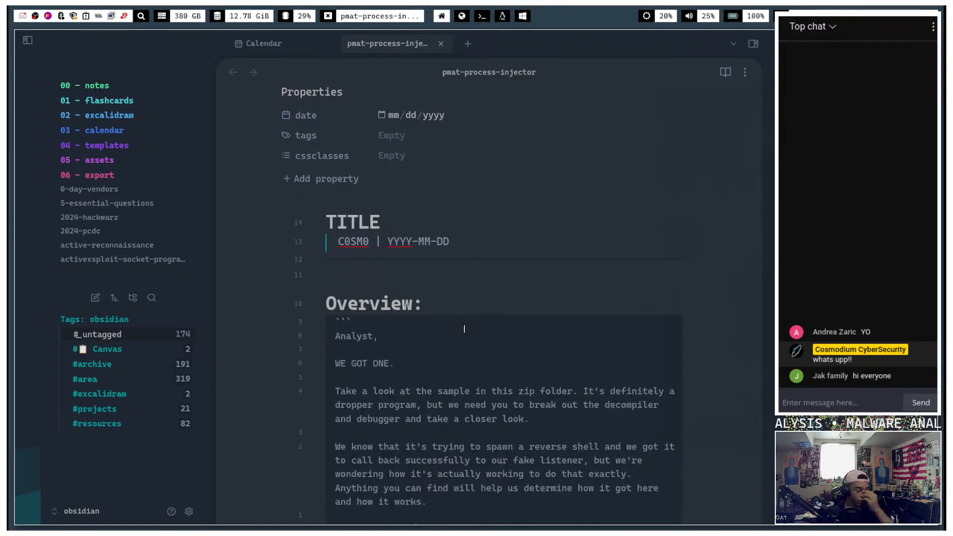
- Replace the YYYY-MM-DD placeholder below the note's title with the date 2024-07-06
scroll(518, 312, down, 4)
scroll(508, 311, up, 3)
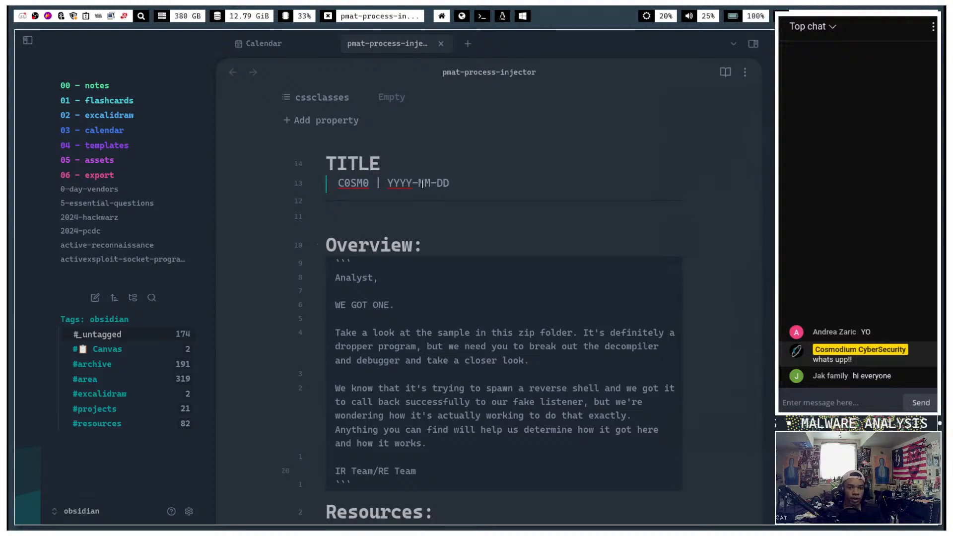
drag(388, 183, 481, 179)
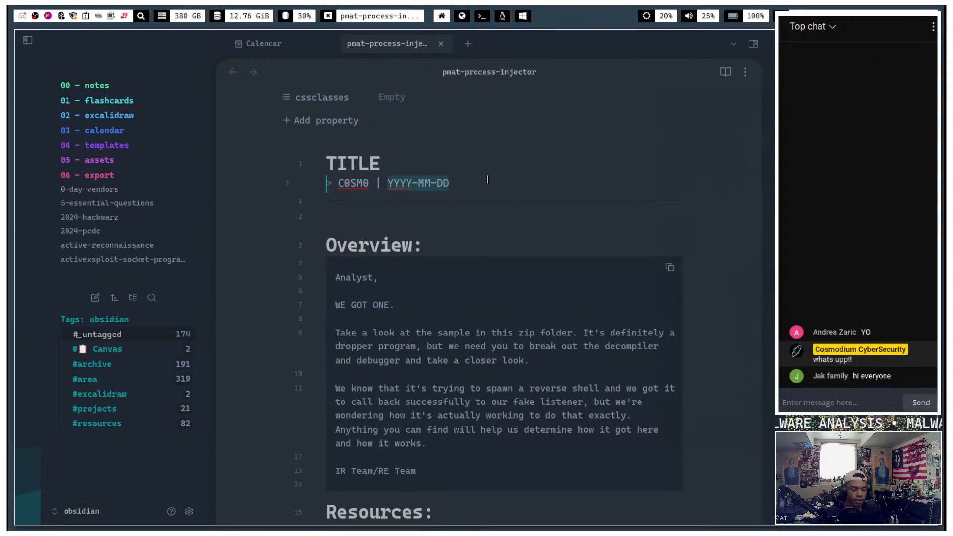
text(2024)
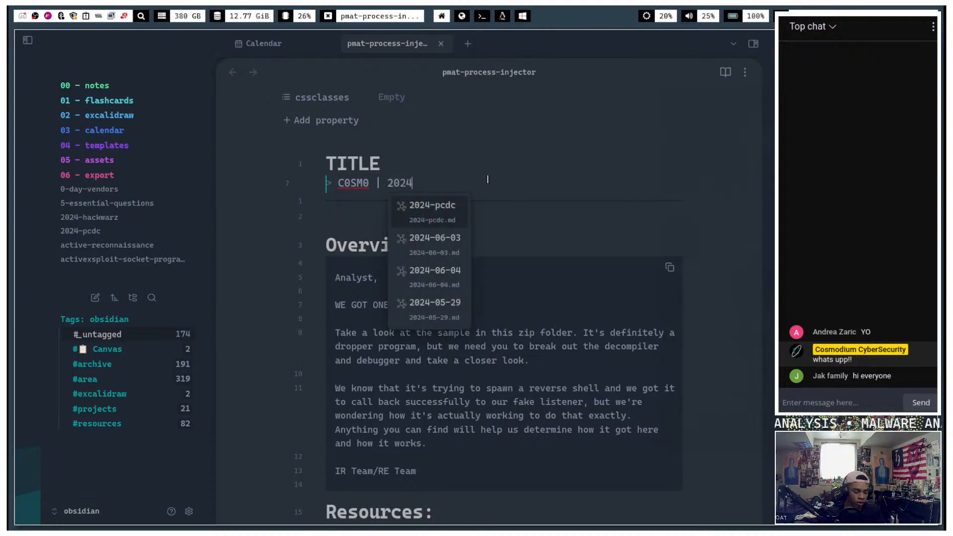
text(-0)
key(BackSpace)
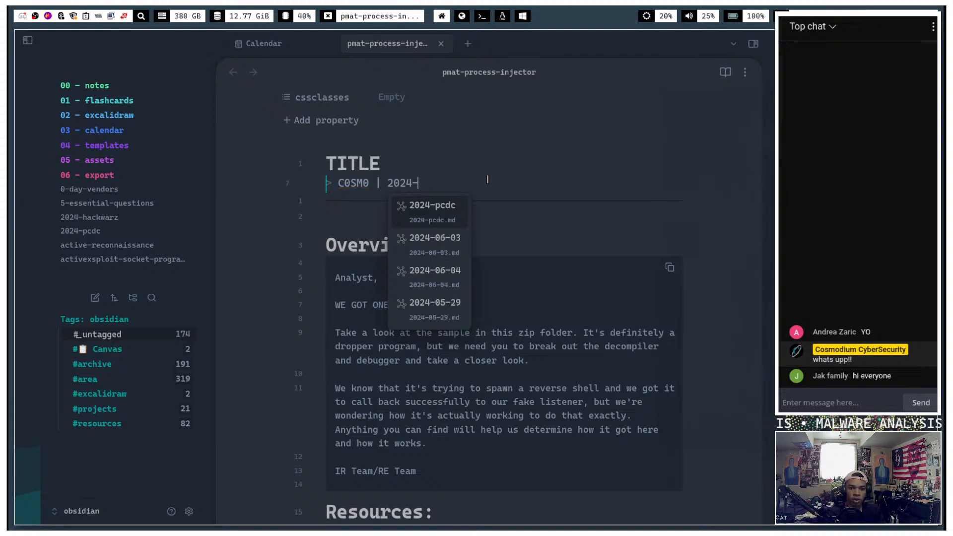
text(07=)
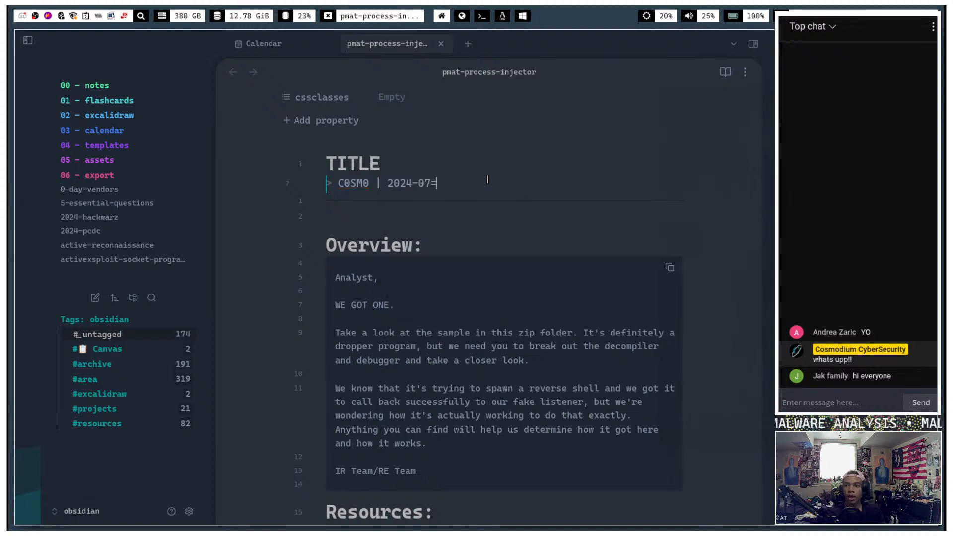
text(0)
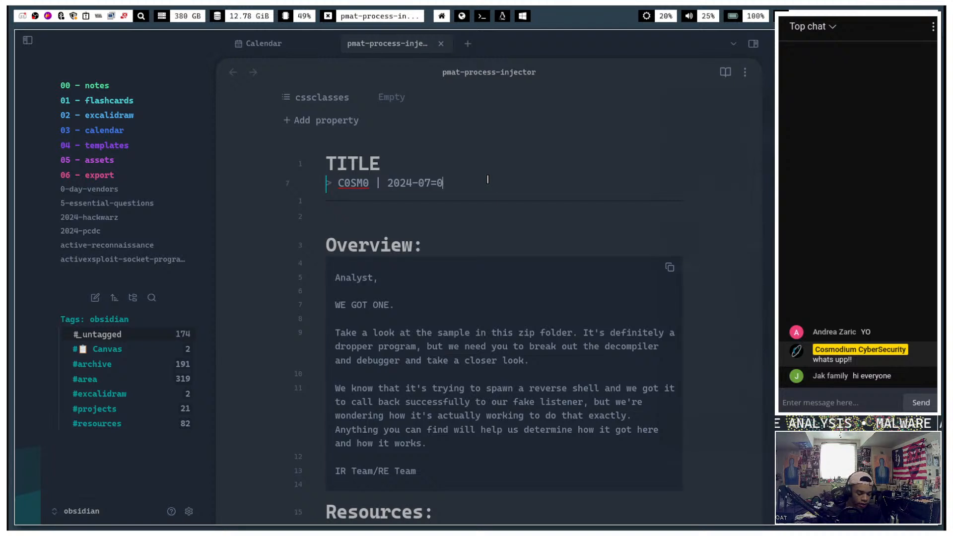
text(6)
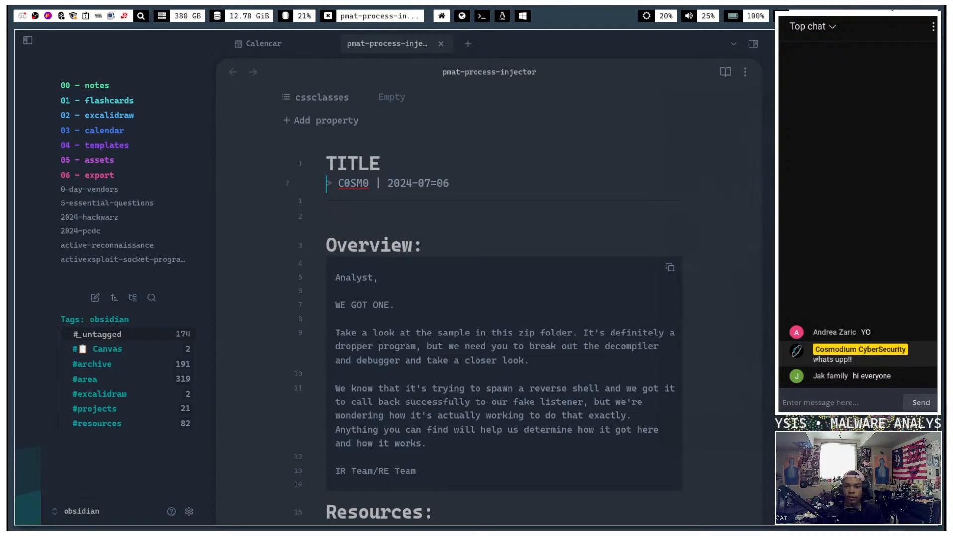
click(431, 181)
key(Delete)
text(-)
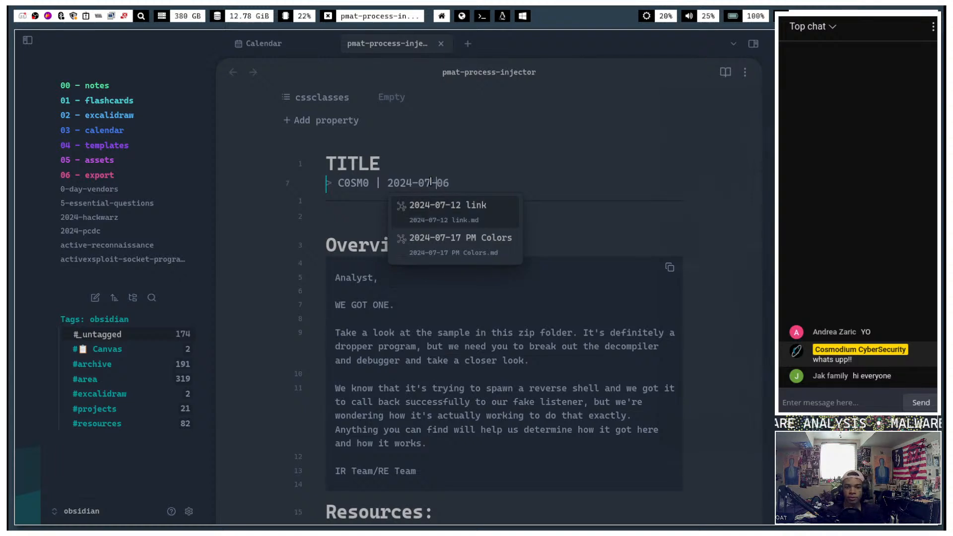
click(442, 244)
- Replace the TITLE heading text of the note with Process Injector
click(396, 157)
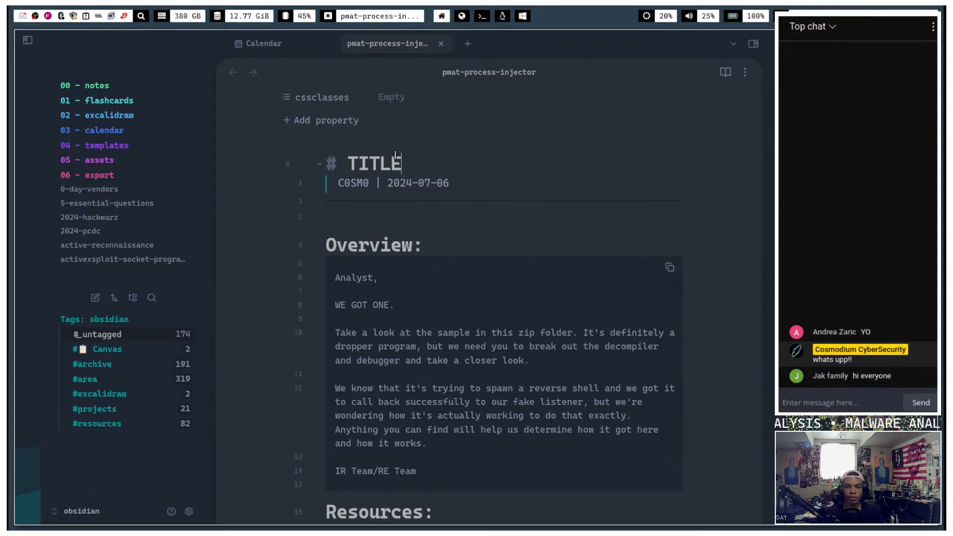
key(ctrl+BackSpace)
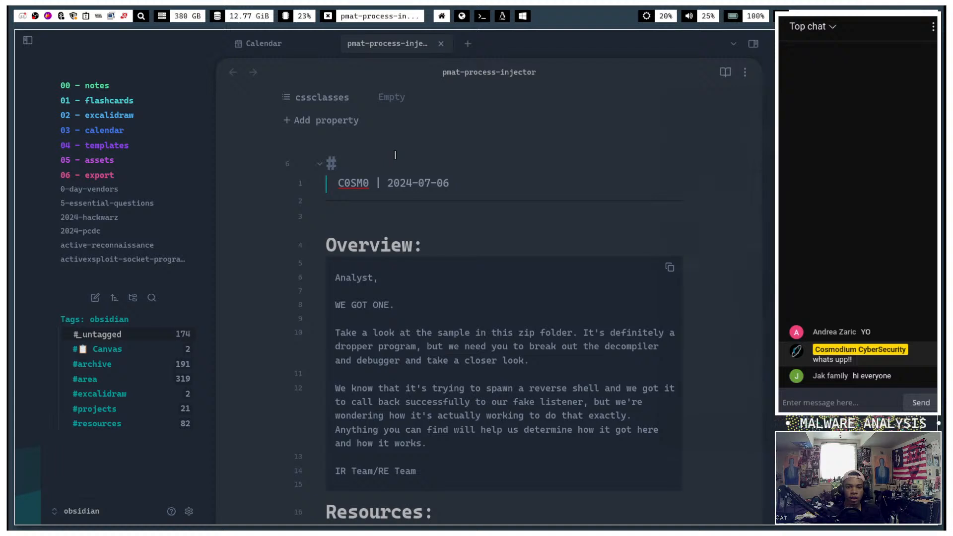
text(Process In)
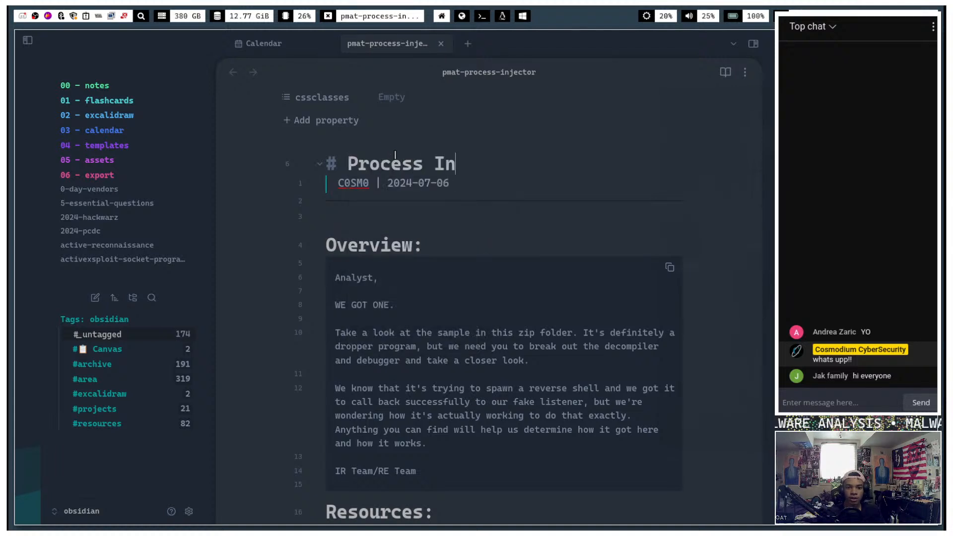
text(jector)
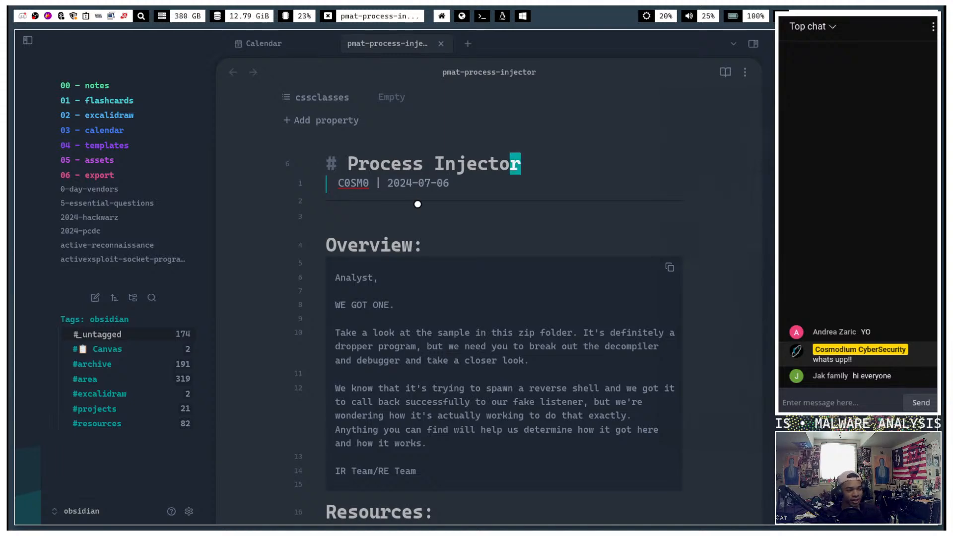
- Switch to the browser, copy the URL of the Malware.stage0.exe.malz folder in PMAT-labs, and return to Obsidian
scroll(418, 204, down, 5)
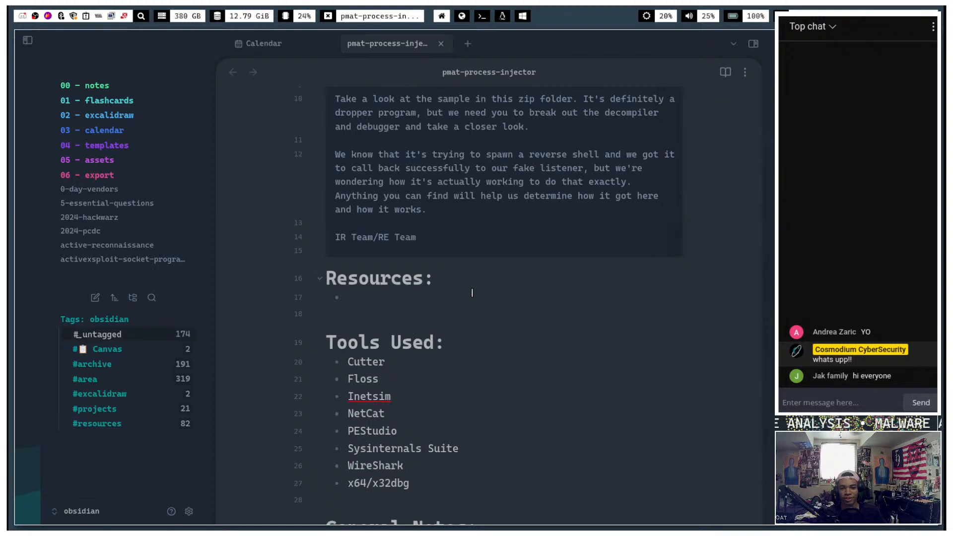
scroll(484, 286, up, 4)
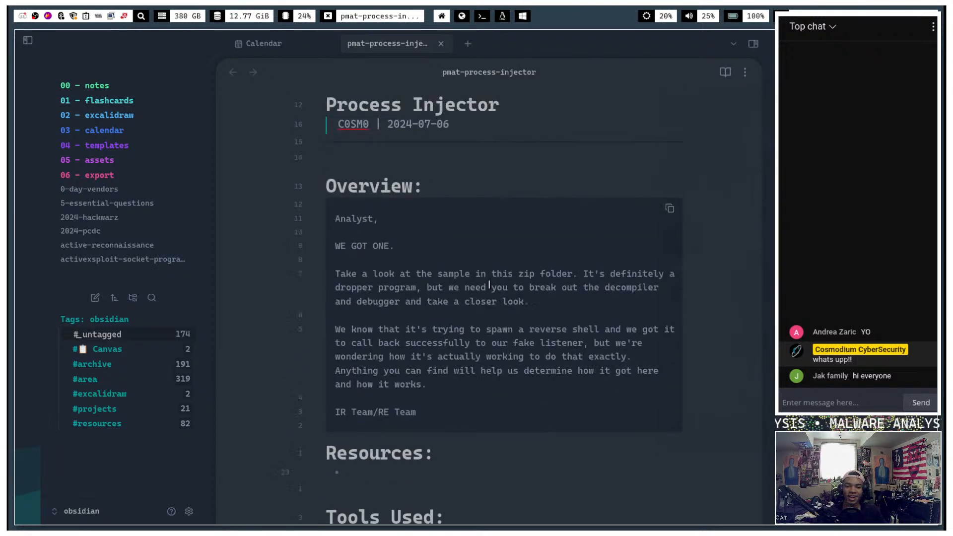
scroll(490, 286, down, 4)
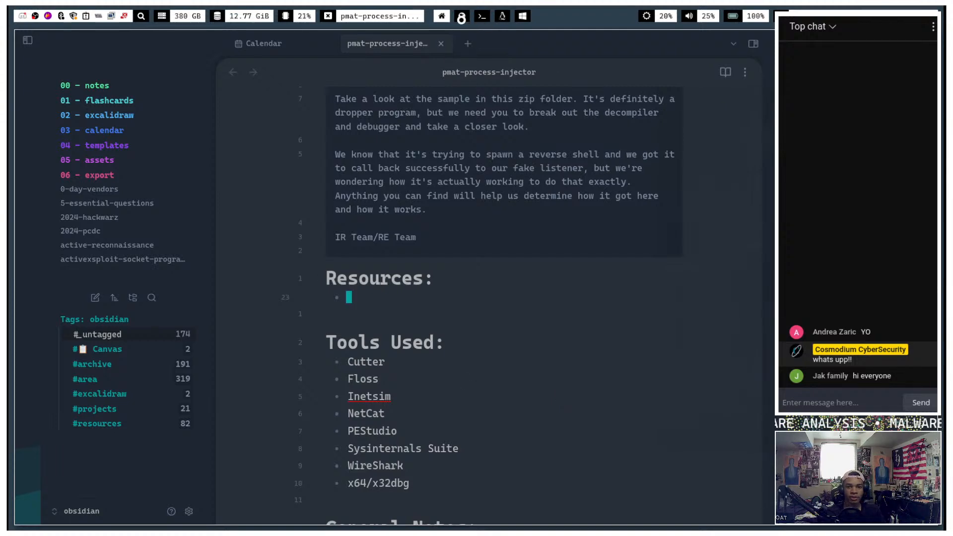
click(461, 17)
click(343, 61)
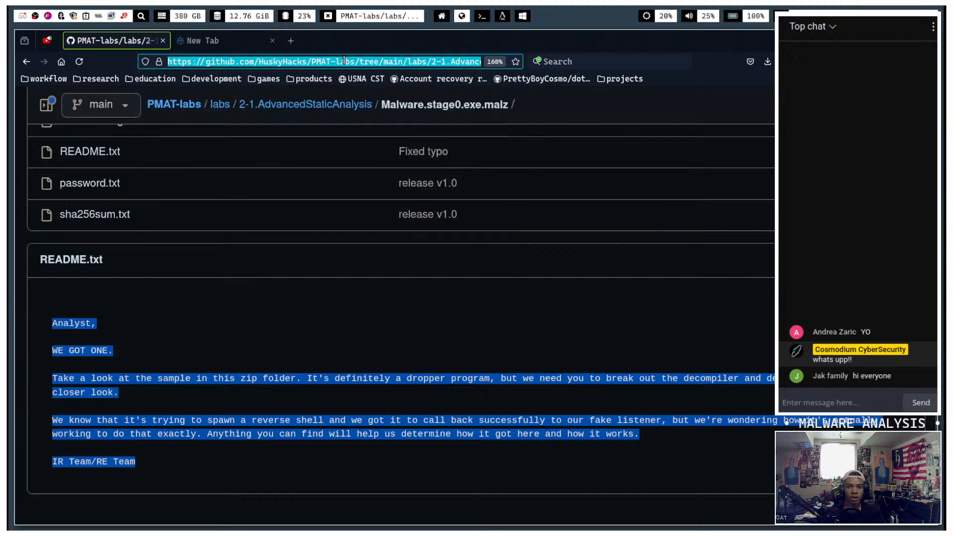
key(super+3)
click(497, 17)
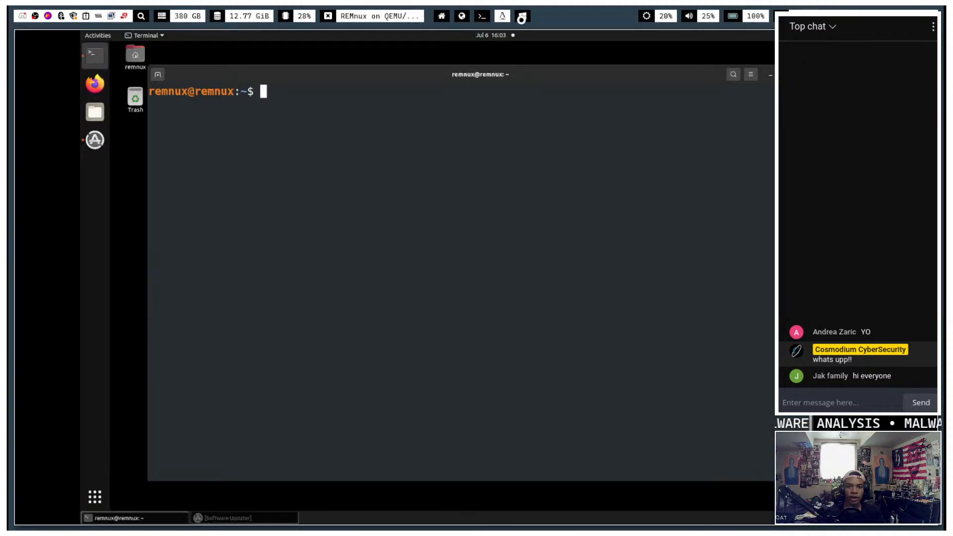
click(517, 17)
click(476, 18)
click(456, 17)
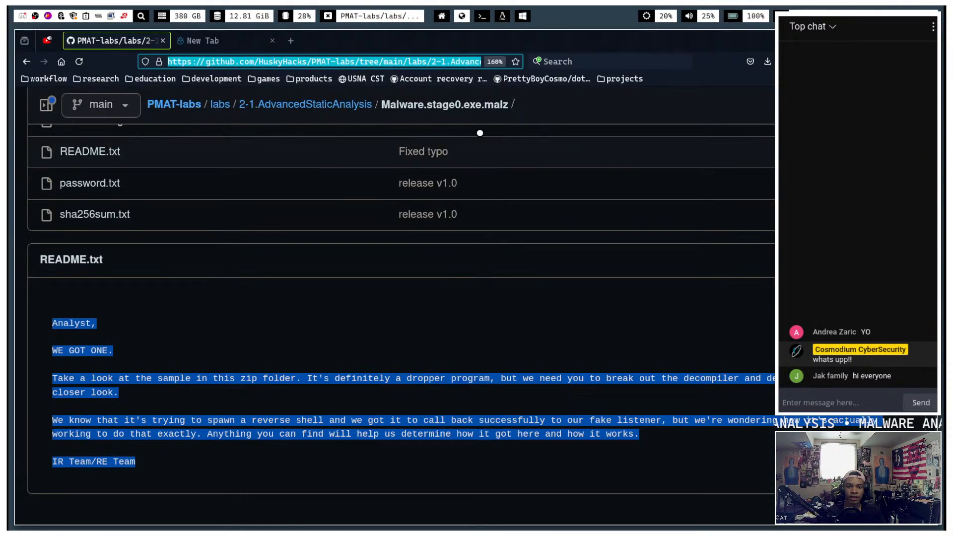
click(443, 18)
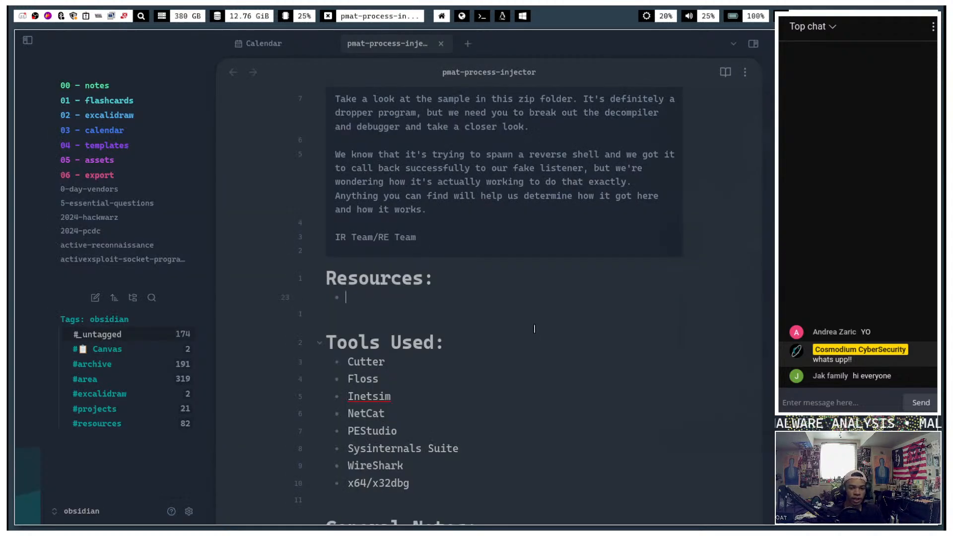
- Enter Sample as the first bullet under Resources and link it to the copied GitHub folder URL
text(Sampel)
key(BackSpace)
key(BackSpace)
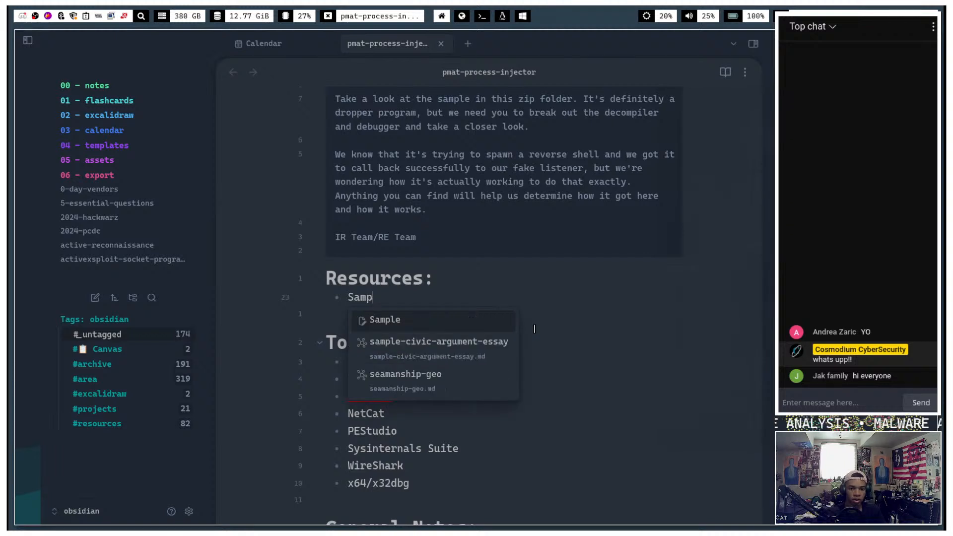
text(le)
key(Escape)
key(Down)
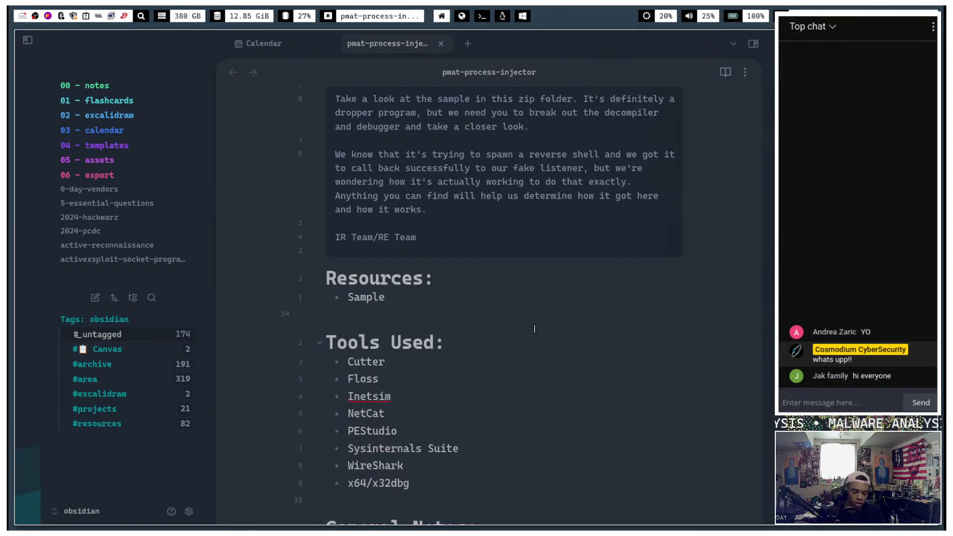
key(Up)
key(Up)
key(Down)
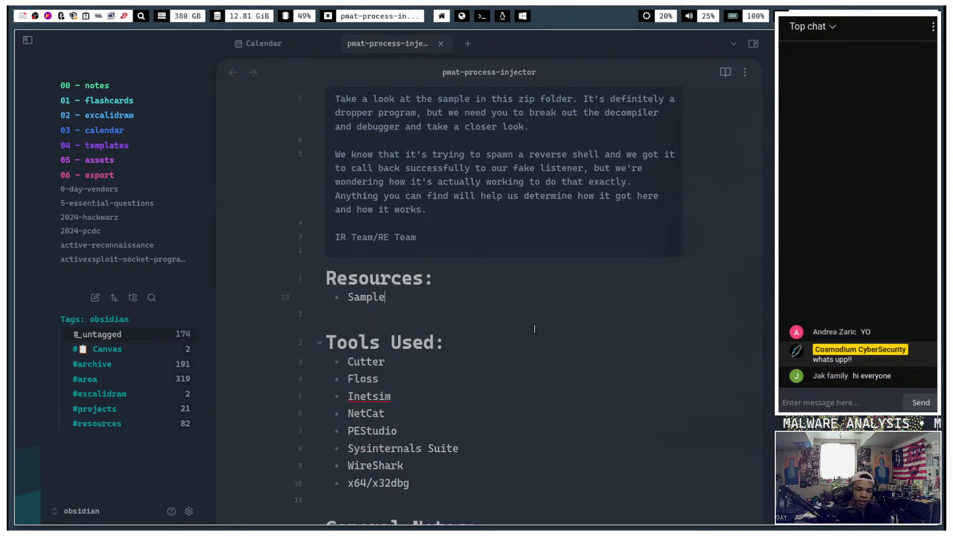
key(ctrl+shift+Left)
key(ctrl+v)
- Add a second bullet reading VirusTotal under the Resources heading
key(Return)
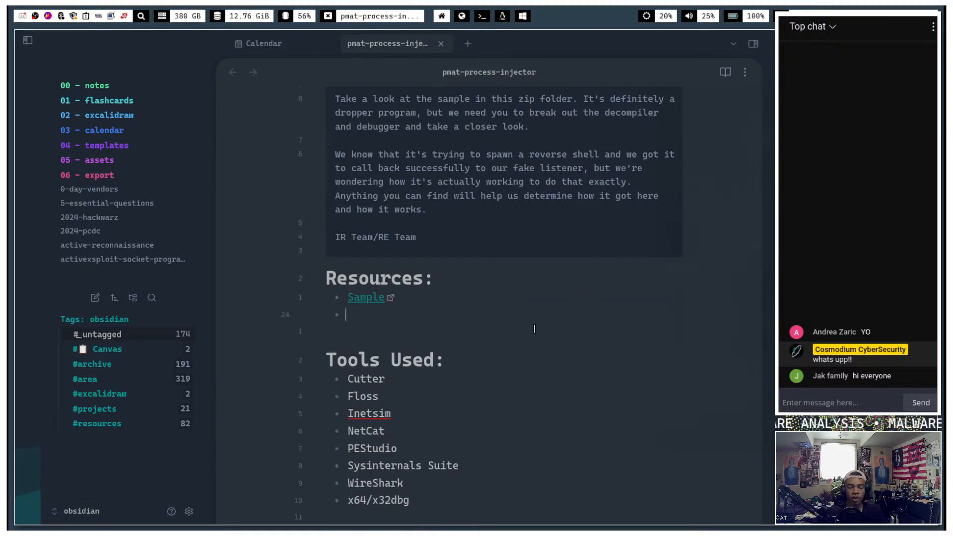
text(Virus)
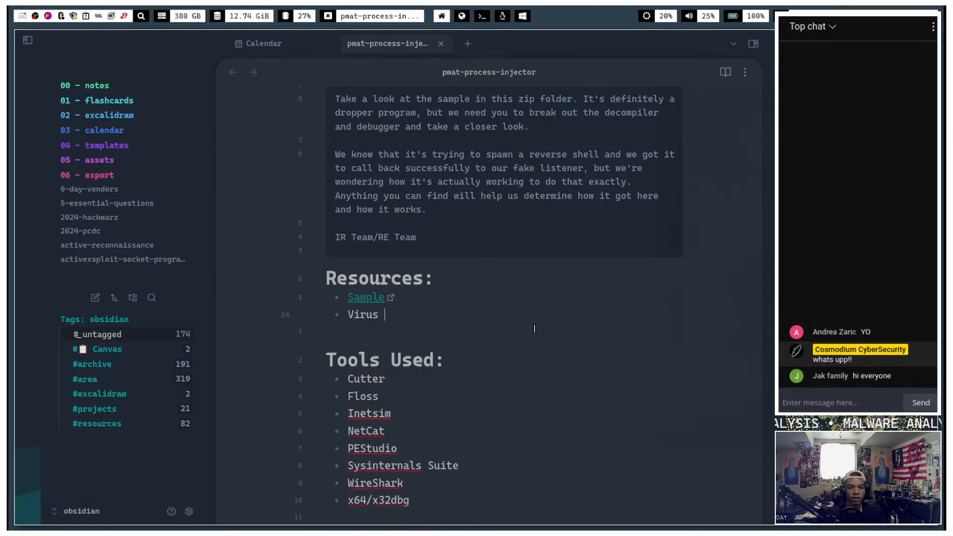
text(Total)
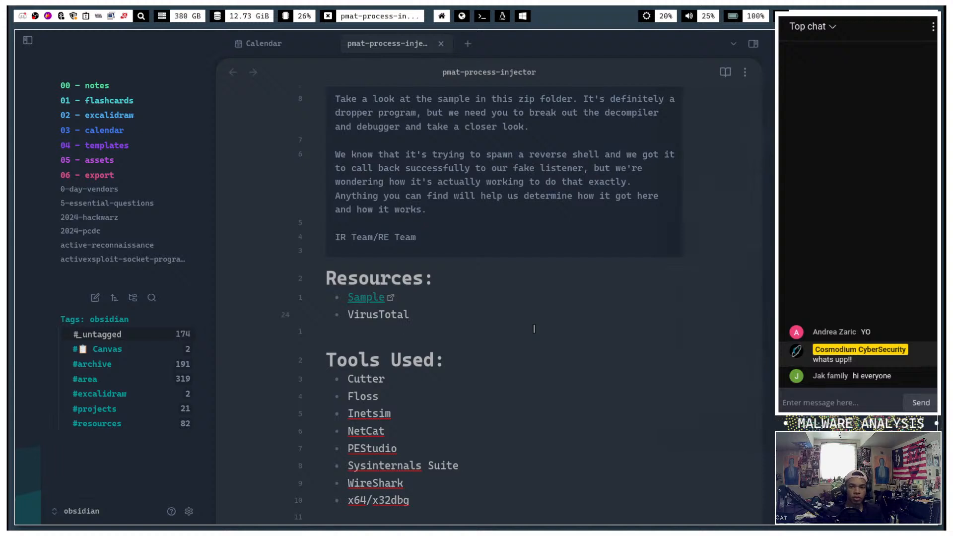
- Switch to the FlareVM machine, open a Cmder terminal, and move its window higher on the desktop
click(502, 16)
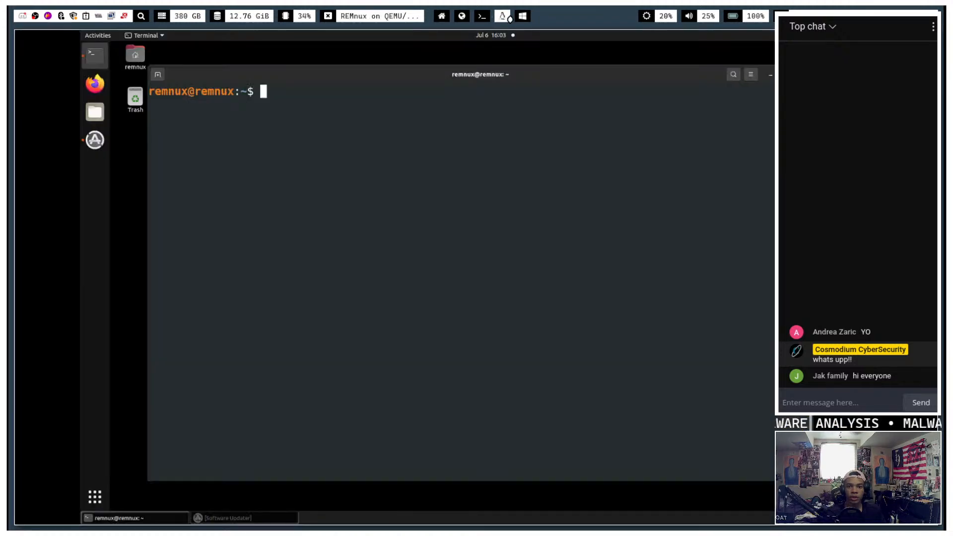
click(523, 16)
click(176, 213)
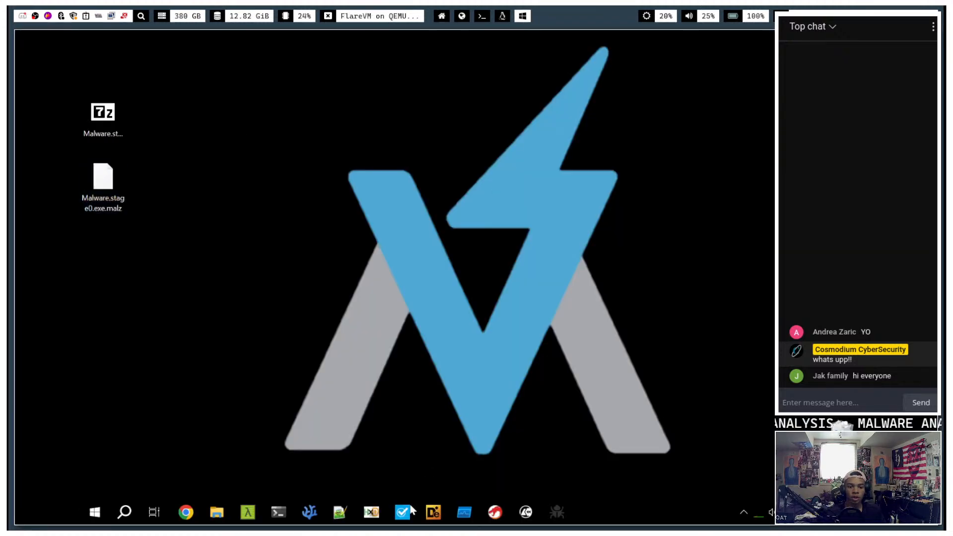
click(247, 512)
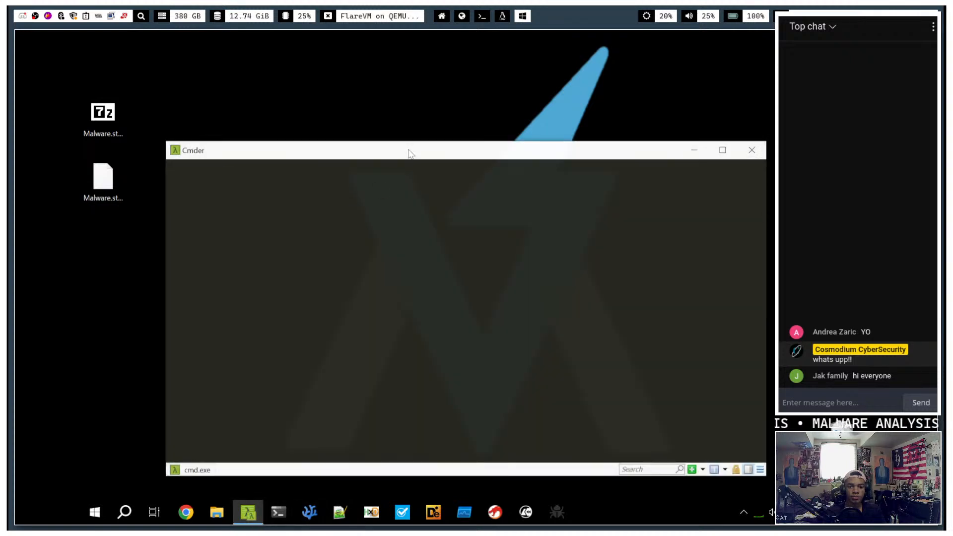
drag(412, 151, 415, 98)
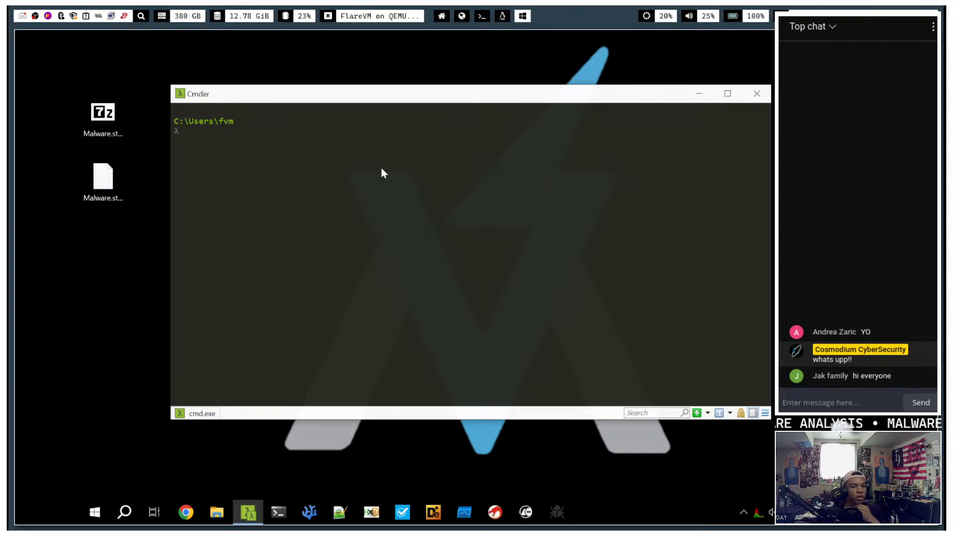
- Change the terminal's directory to Desktop and list its files with ls
text(d D)
key(Tab)
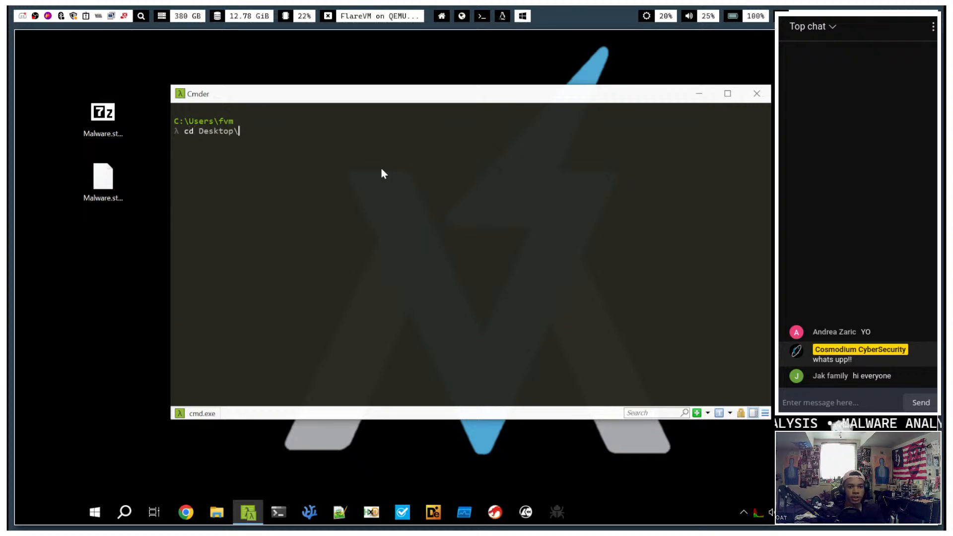
key(Return)
text(ls)
key(Return)
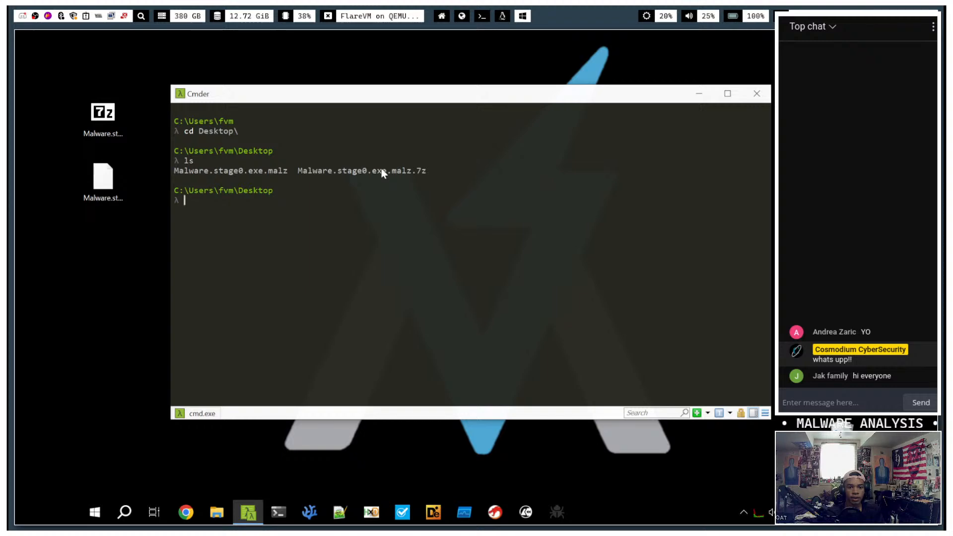
- Compute the SHA-256 hash of Malware.stage0.exe.malz with sha256sum.exe
text(sha)
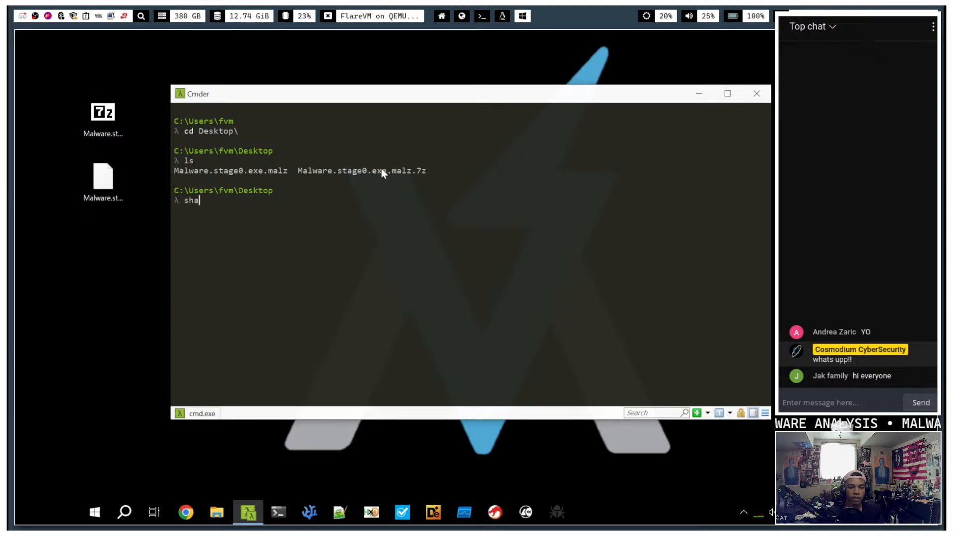
text(256)
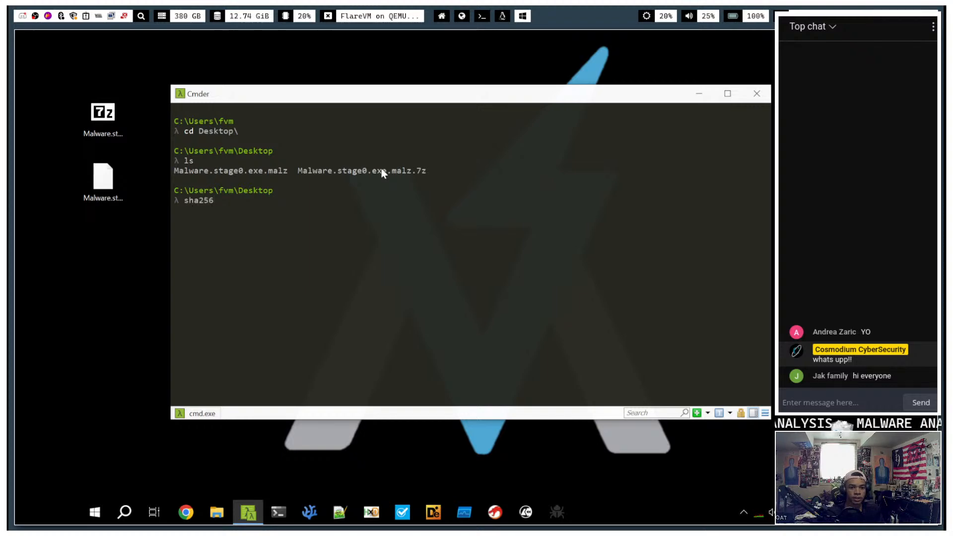
key(Tab)
text(M)
key(Tab)
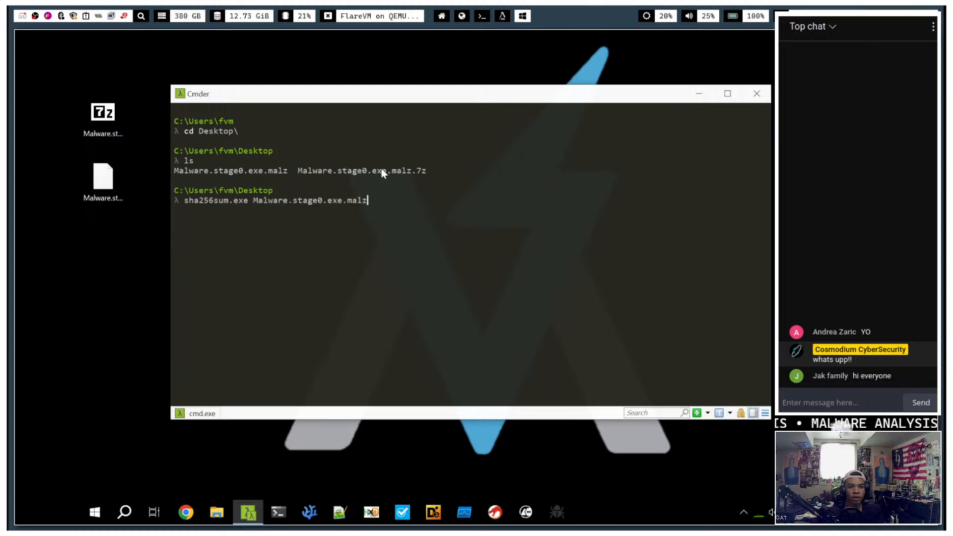
key(Return)
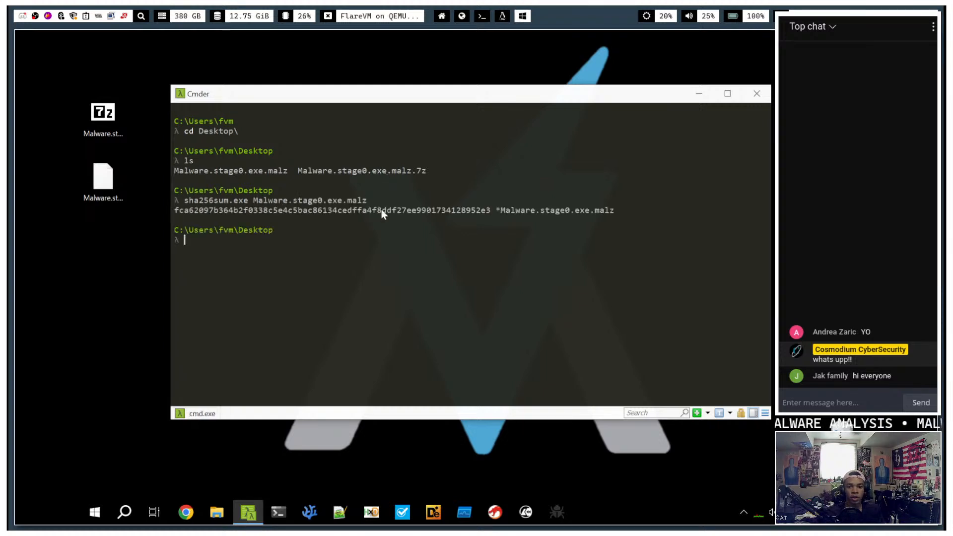
- Copy the sample's SHA-256 hash from the terminal output and open virustotal.com in the web browser
double_click(382, 214)
key(ctrl+c)
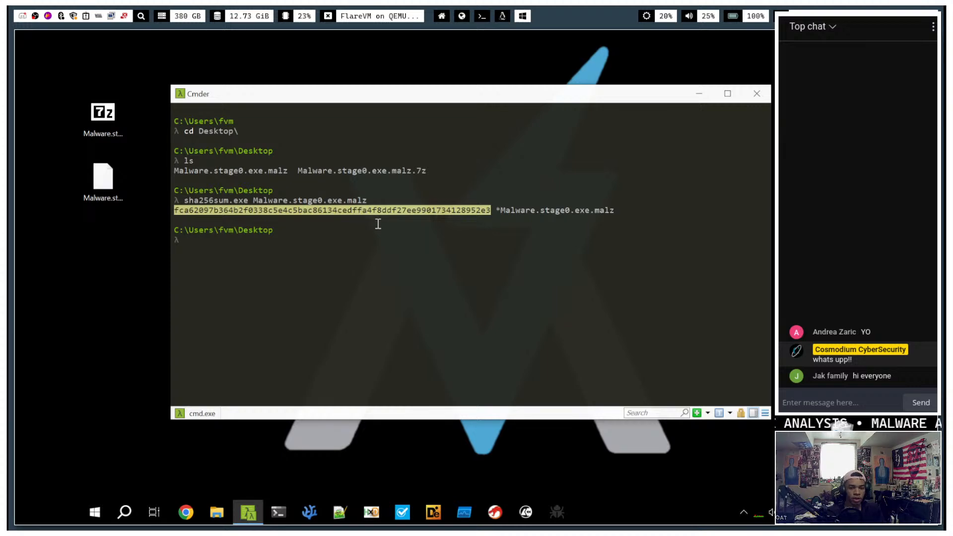
click(462, 16)
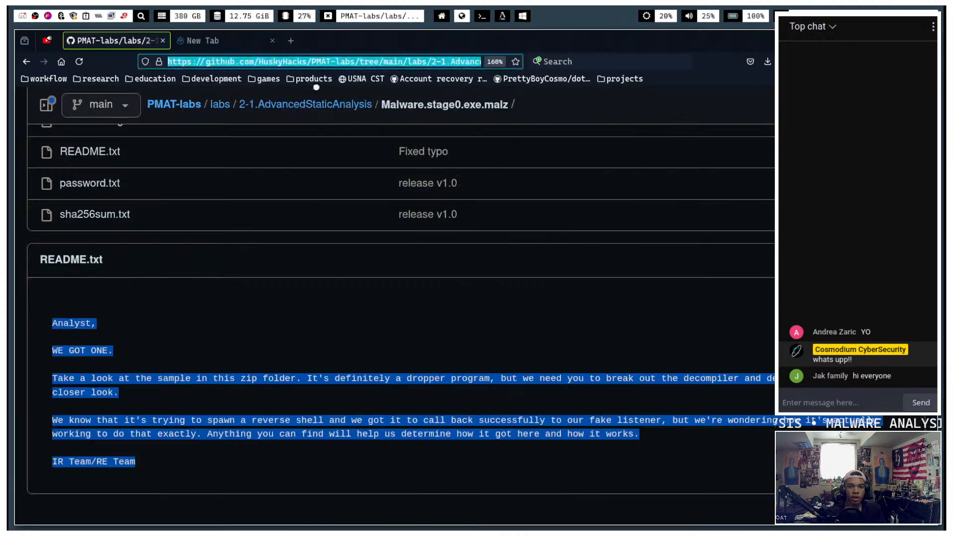
key(ctrl+Tab)
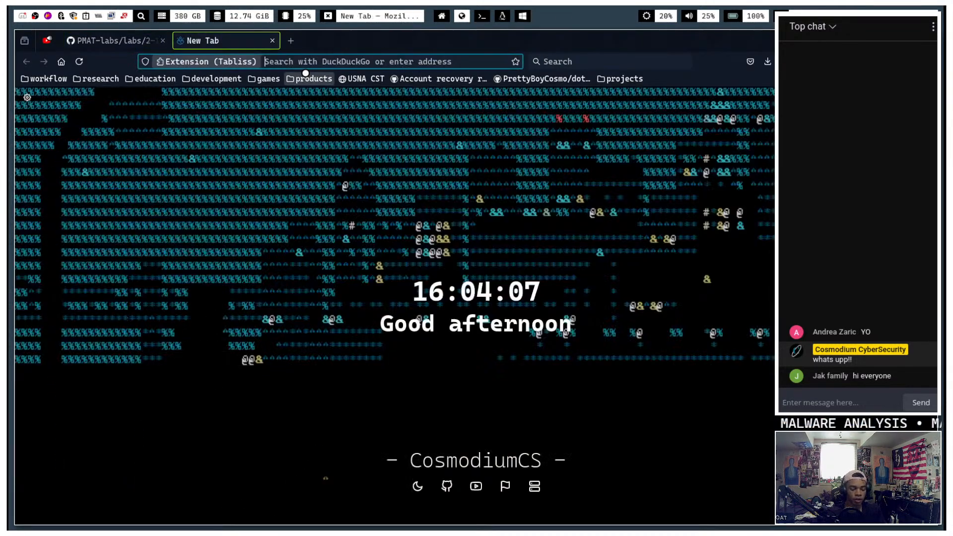
text(virustotal.com/)
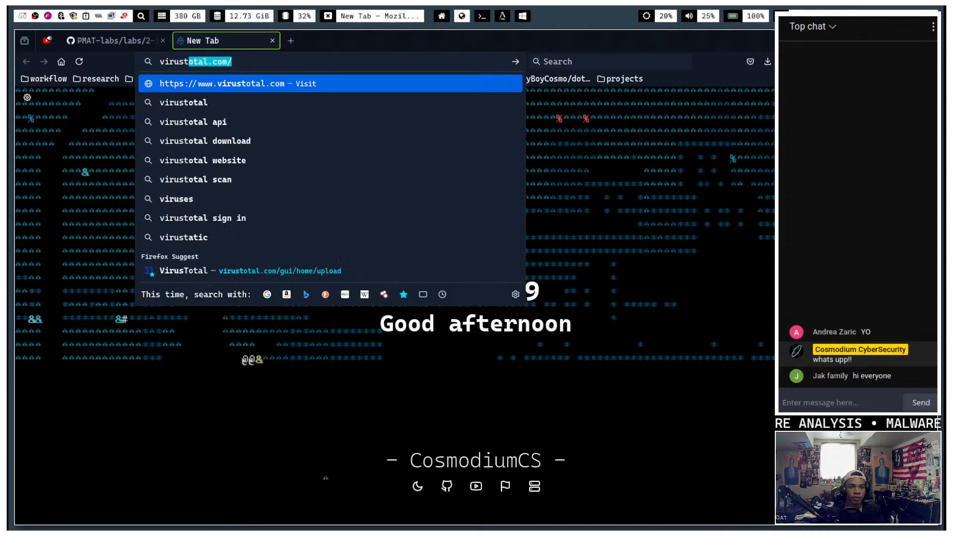
key(Return)
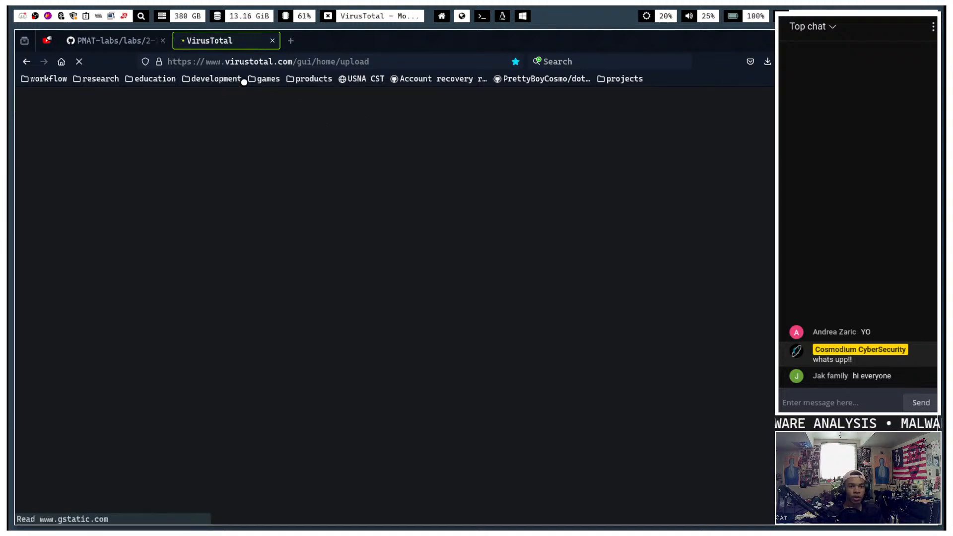
- Search VirusTotal for the copied hash
click(547, 297)
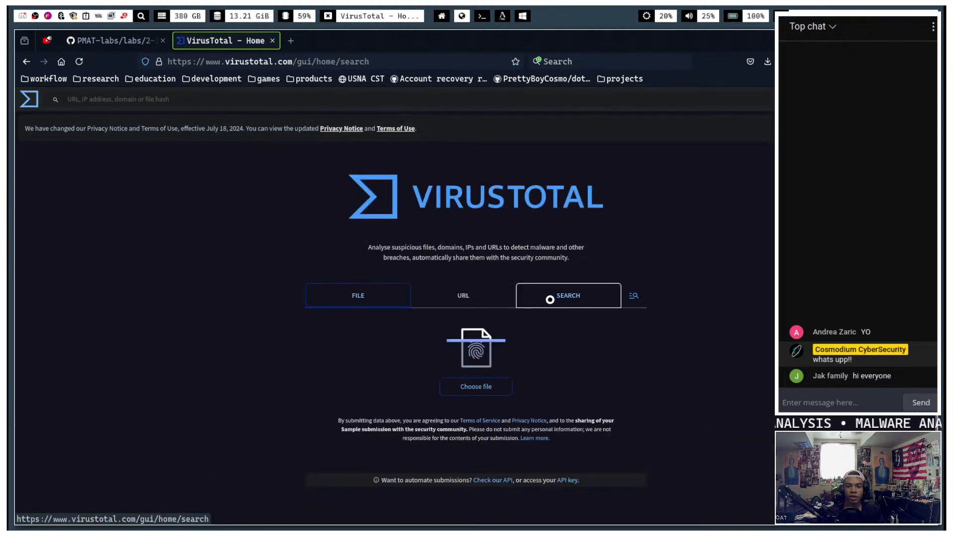
key(ctrl+v)
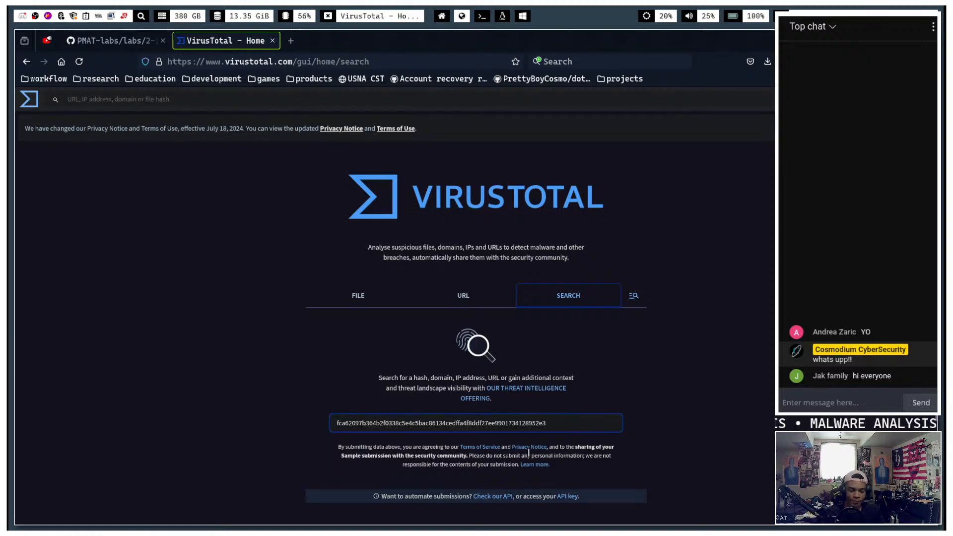
key(Return)
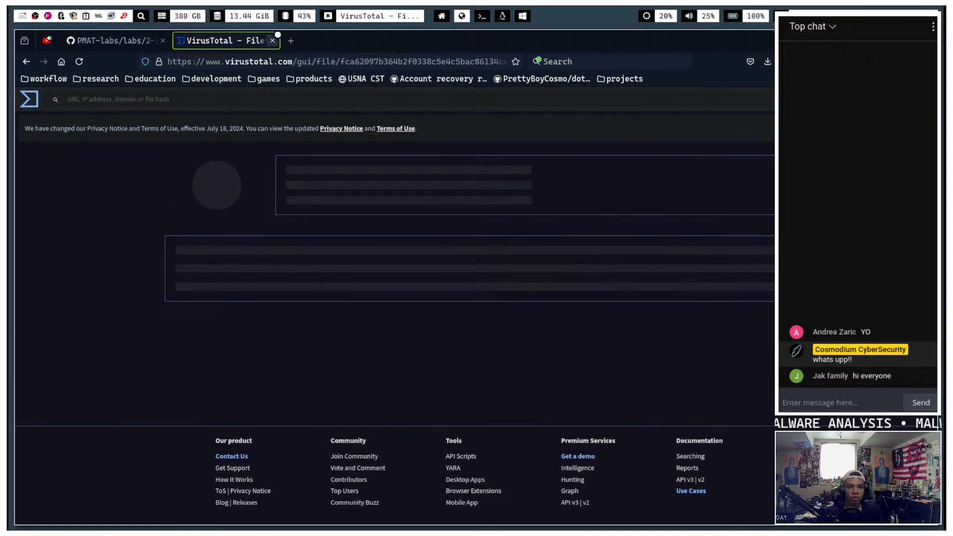
- Open malshare.com in a new browser tab, and replace that tab with an empty one
click(291, 40)
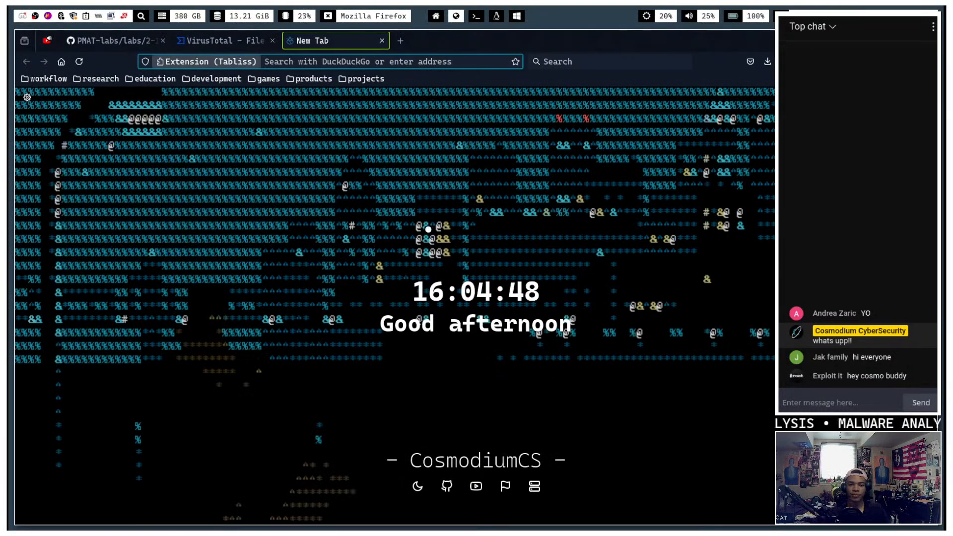
click(333, 65)
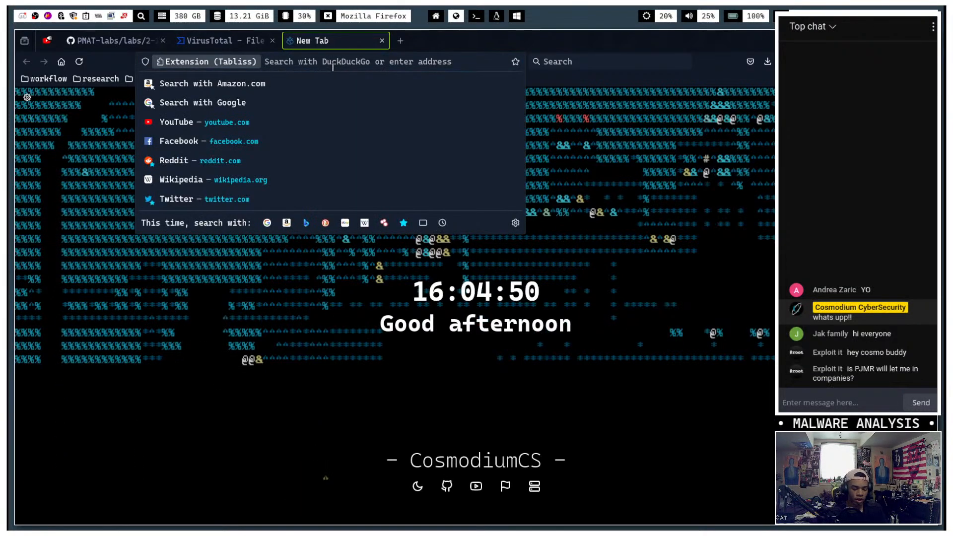
text(malws)
key(BackSpace)
key(BackSpace)
text(share.com/)
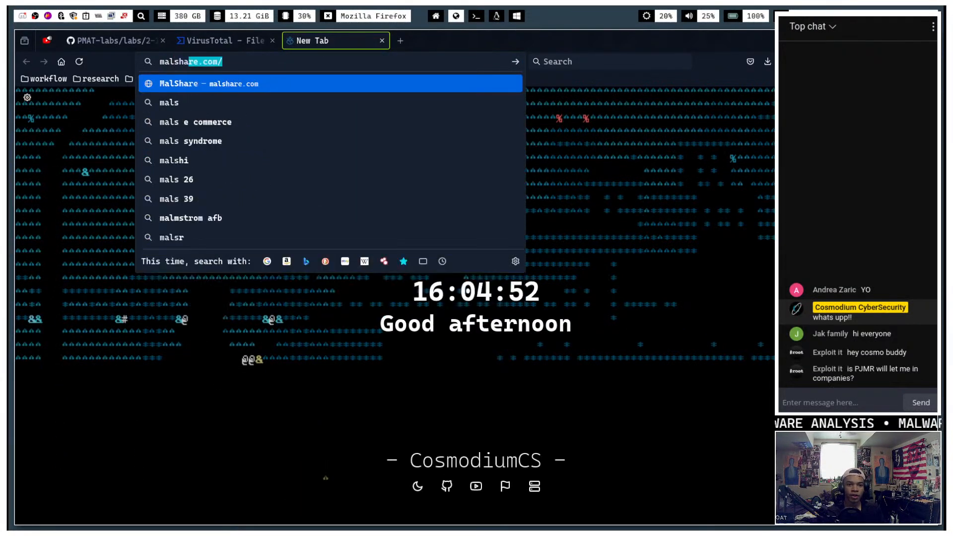
key(Return)
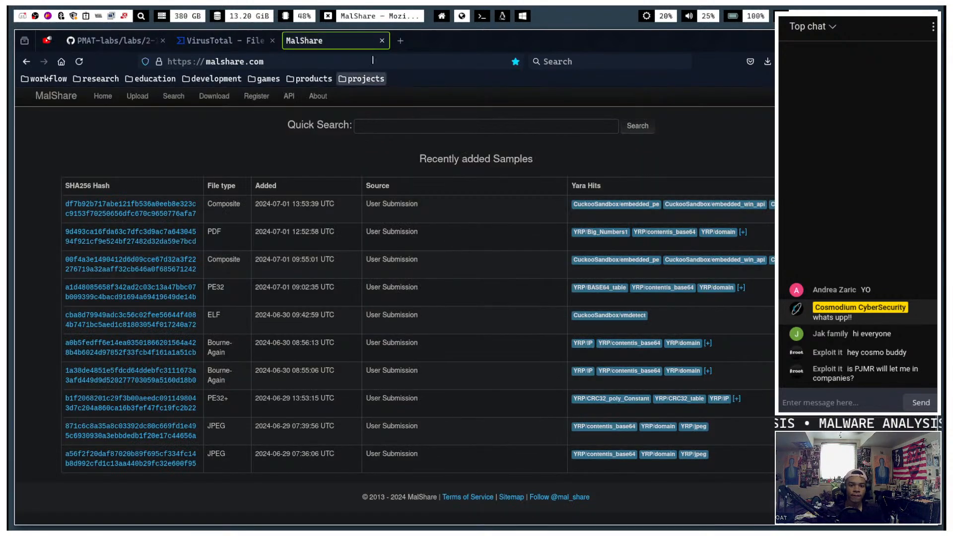
click(400, 41)
click(382, 40)
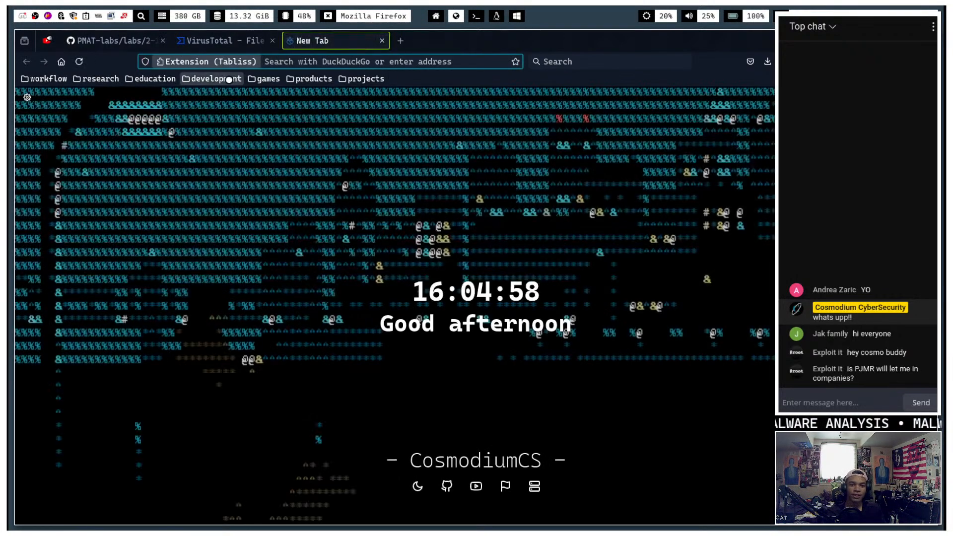
- Open Malcore from the bookmarked analysis scanners and look over its home page and public scans
click(194, 80)
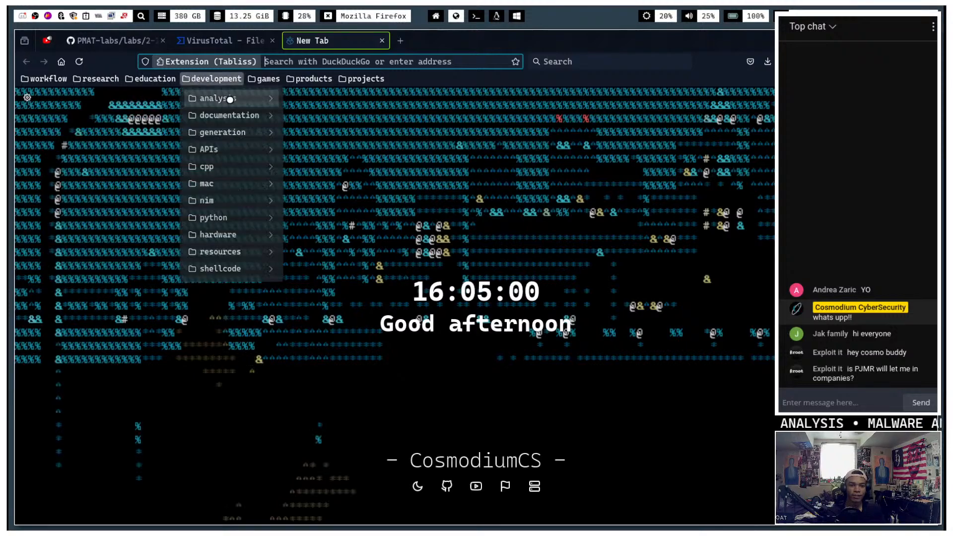
mouse_move(219, 99)
mouse_move(328, 112)
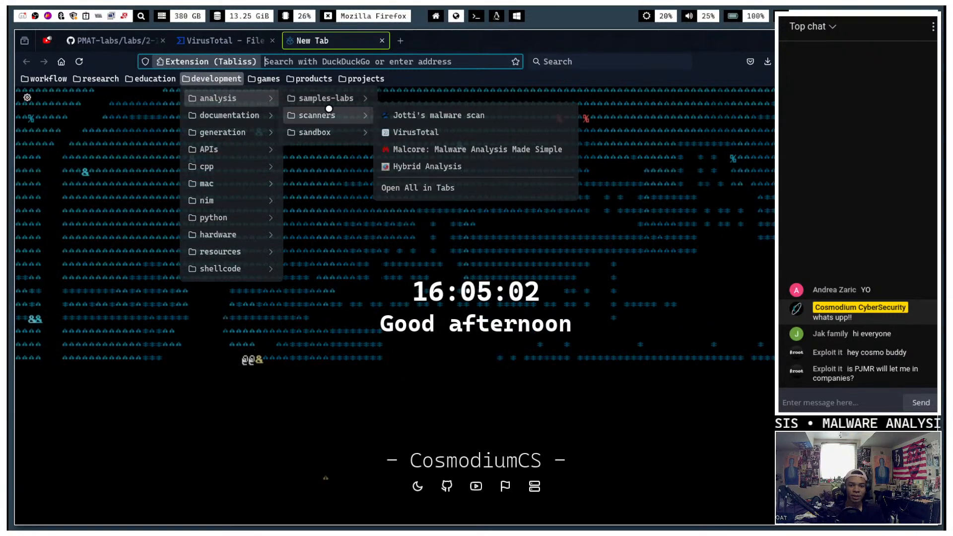
click(412, 149)
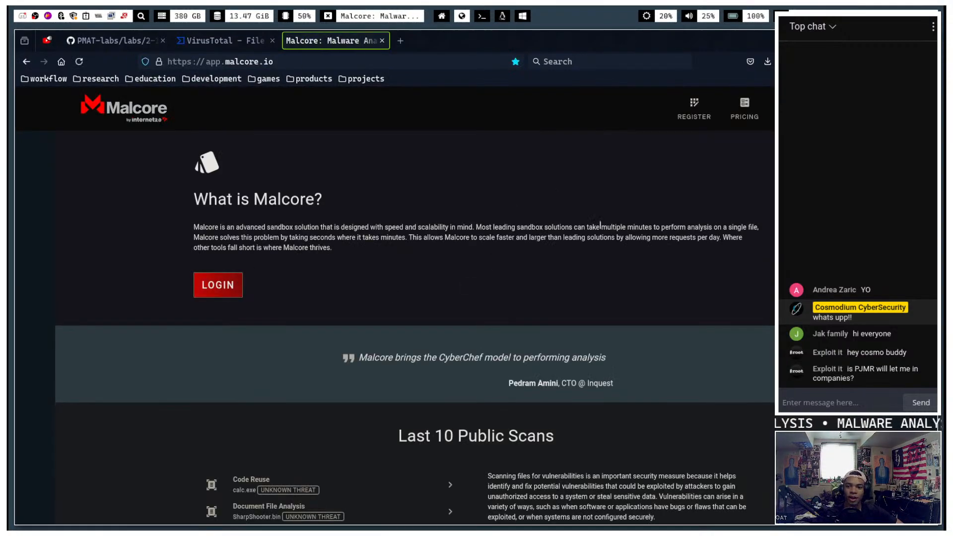
scroll(538, 228, down, 5)
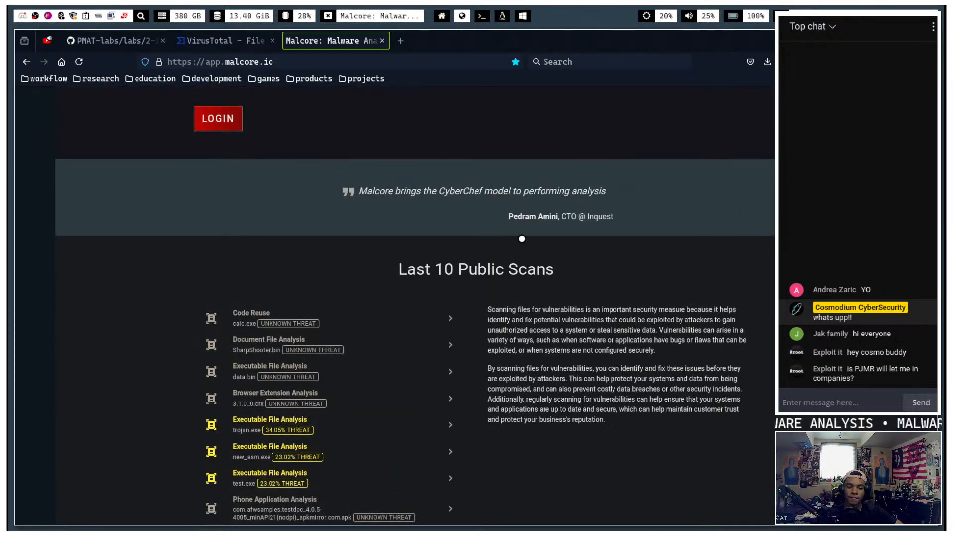
scroll(522, 238, up, 5)
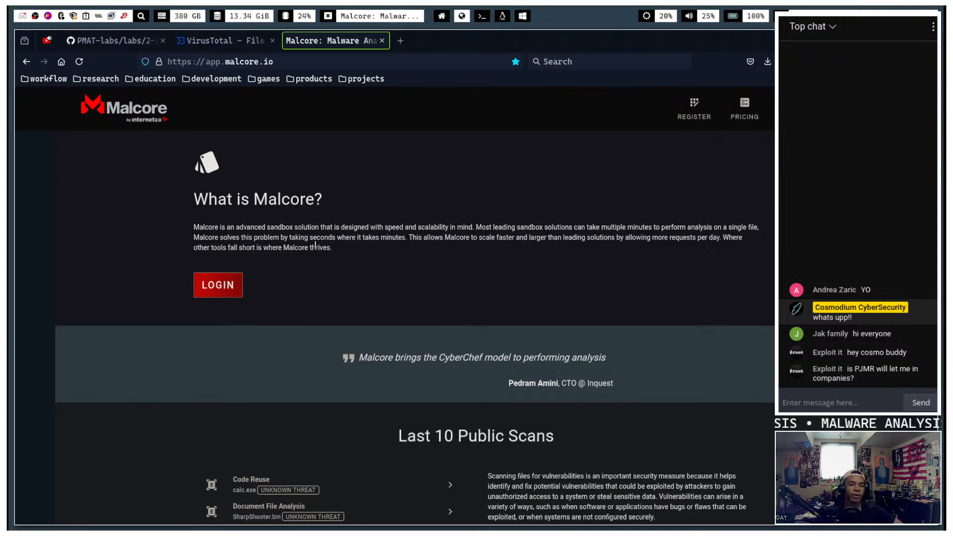
- Search the web for pjmr in a new tab, browse the video results, and close the tab
key(ctrl+t)
text(p)
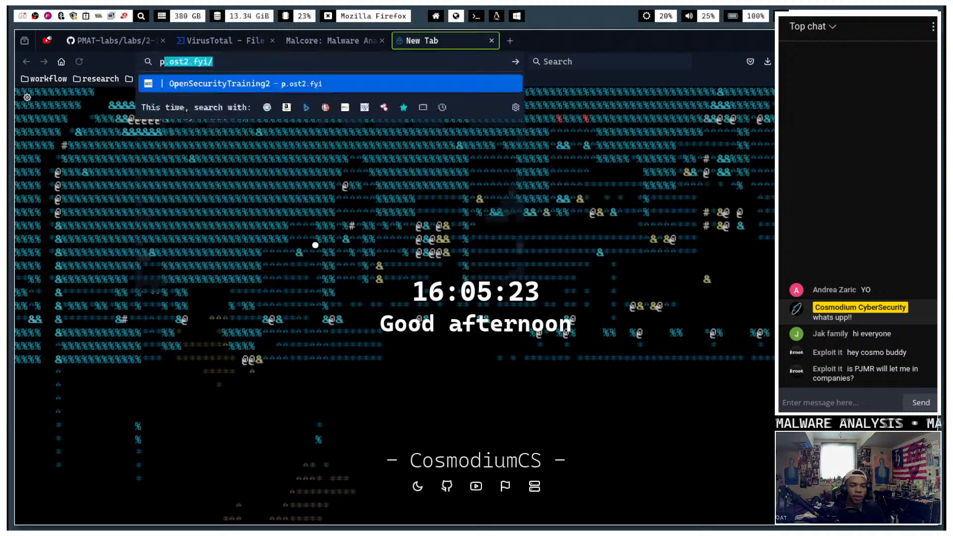
text(jmr)
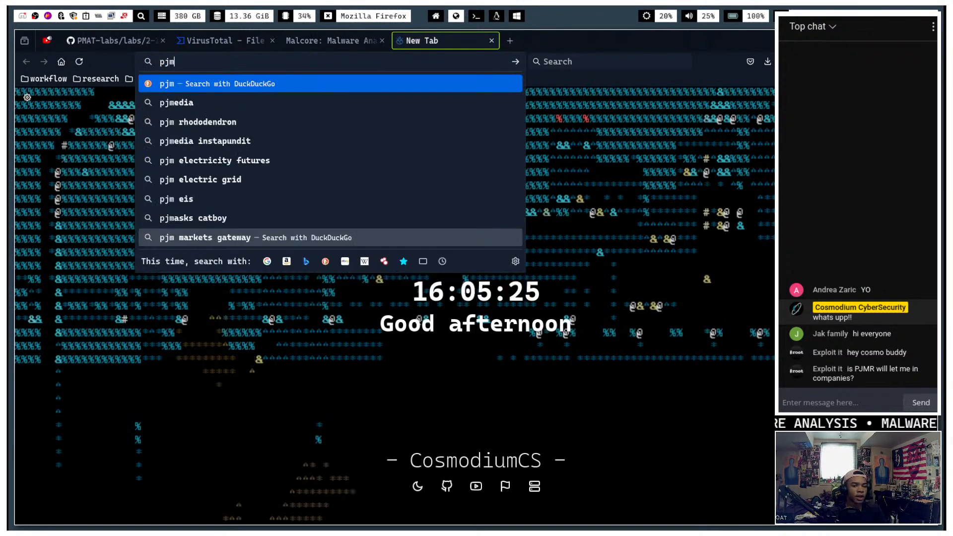
key(Return)
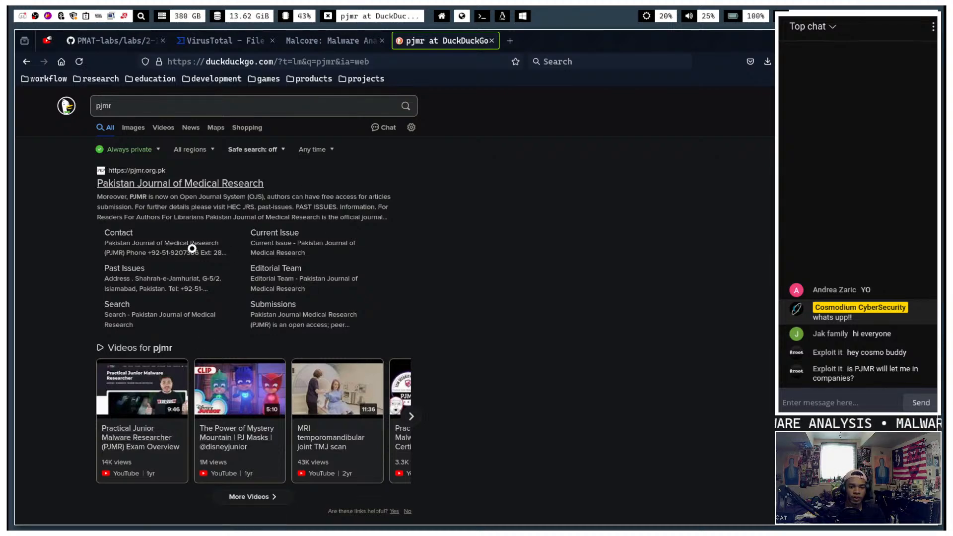
click(411, 416)
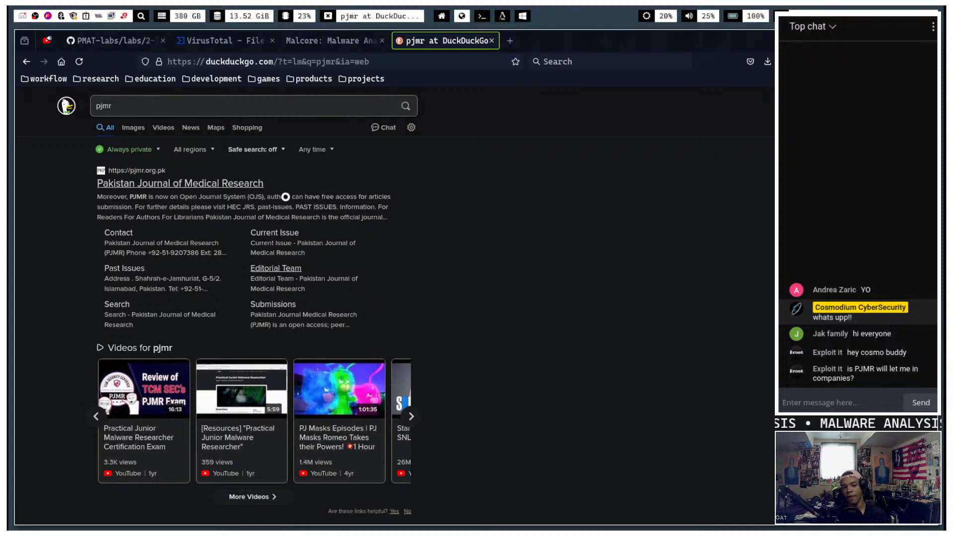
click(493, 40)
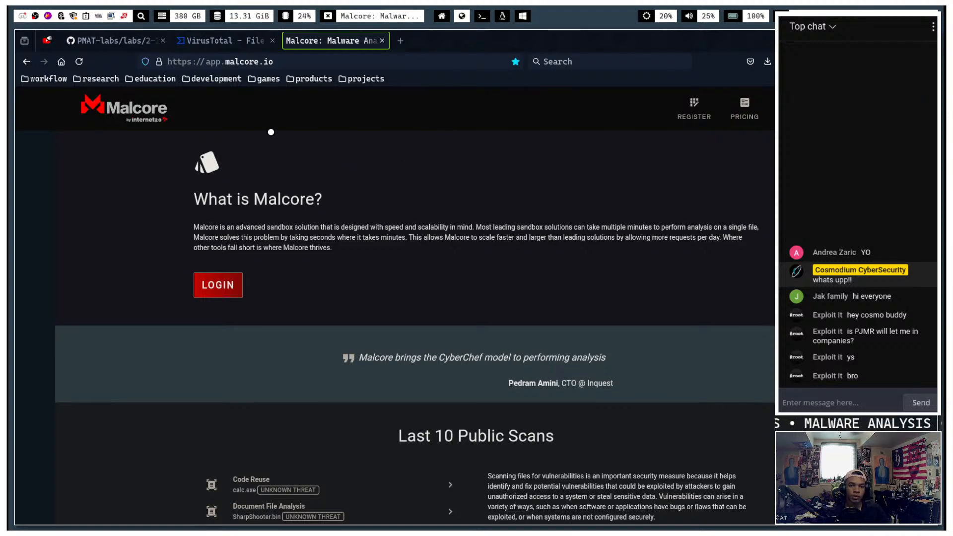
- Copy the sample's VirusTotal report URL and attach it as a link to the VirusTotal bullet under Resources in the Obsidian note
click(214, 42)
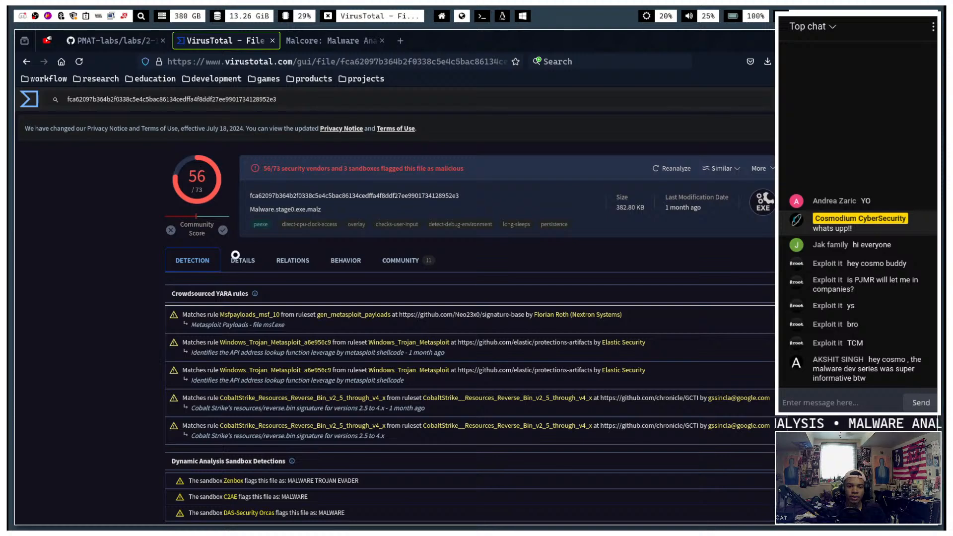
click(369, 63)
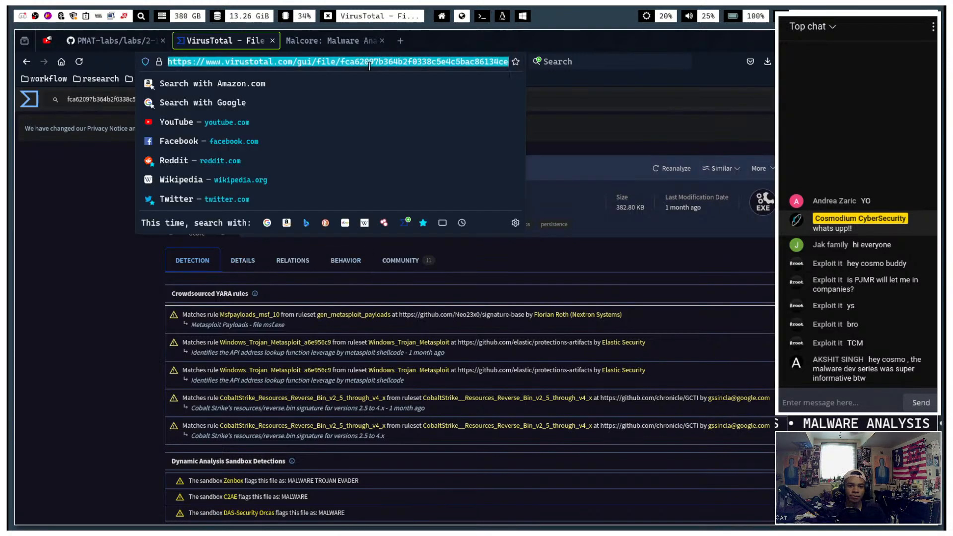
key(super+1)
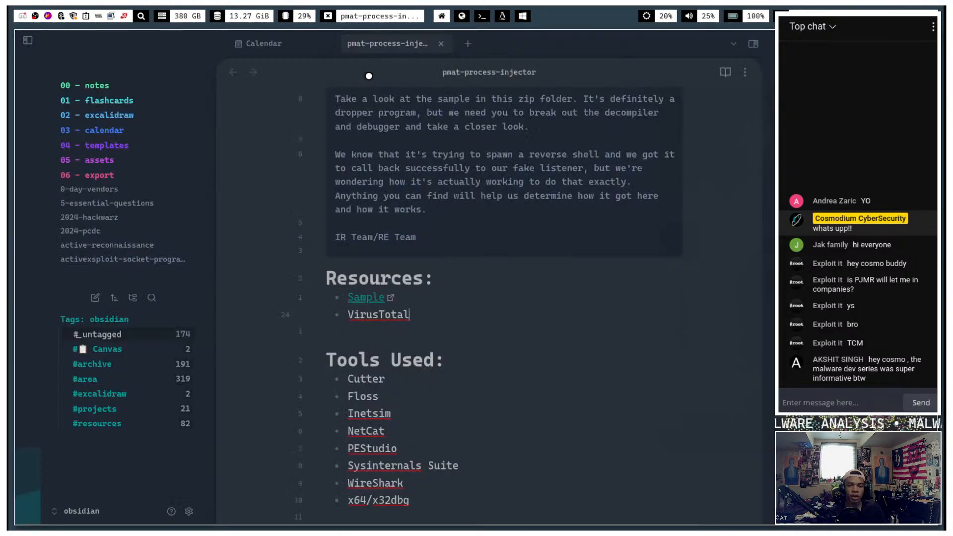
double_click(392, 314)
key(ctrl+v)
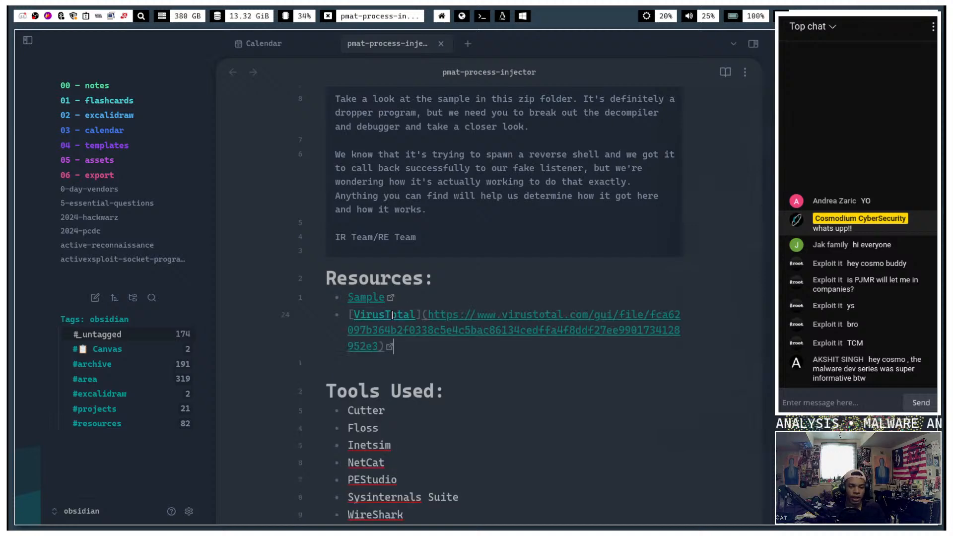
click(456, 391)
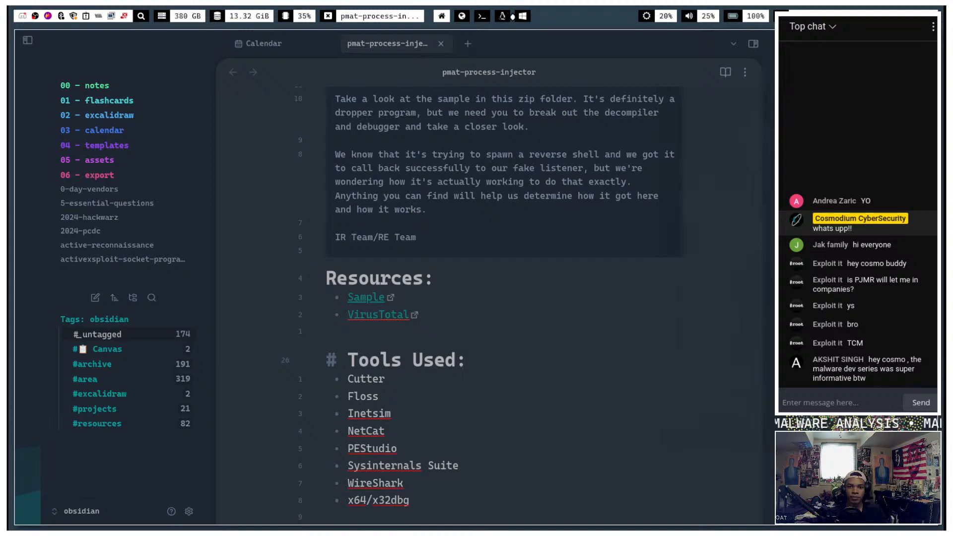
- In the FlareVM terminal, run FLOSS.exe on Malware.stage0.exe.malz with output redirected to floss.log, and bring the Cmder window back into view
key(super+5)
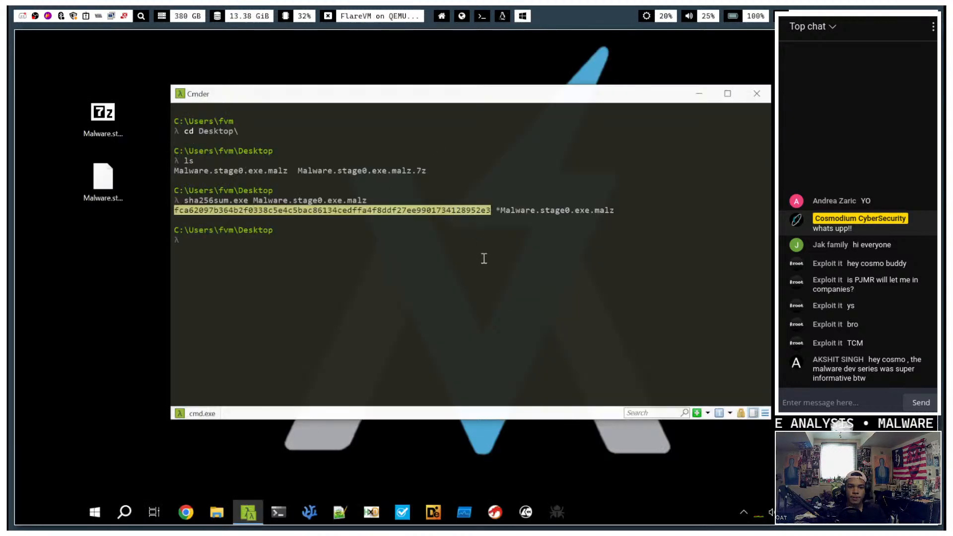
click(509, 308)
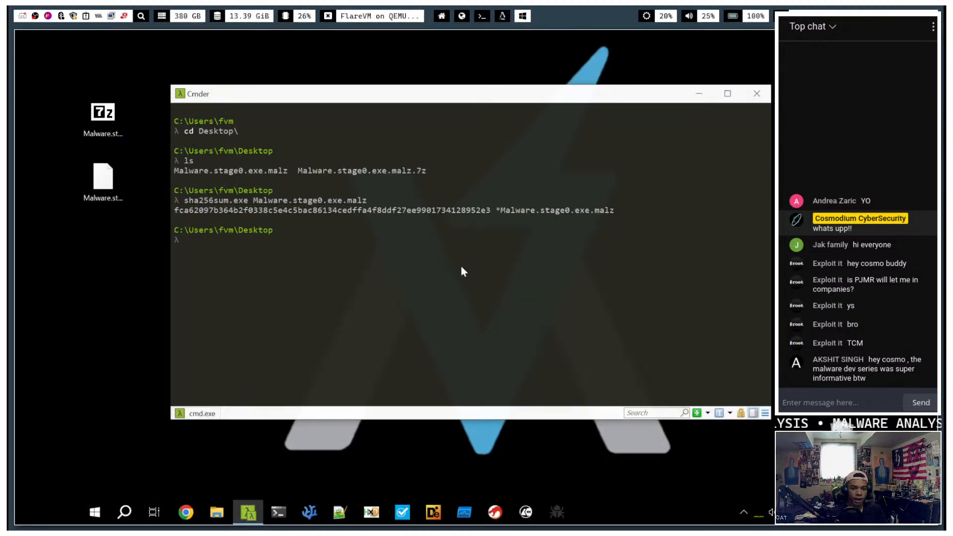
text(floss.)
key(Tab)
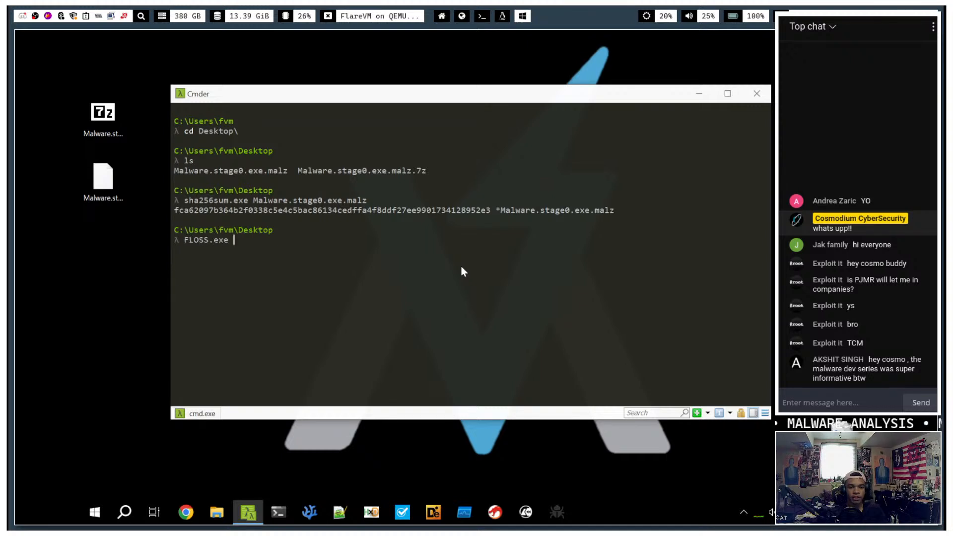
text(M)
key(Tab)
text(> flo)
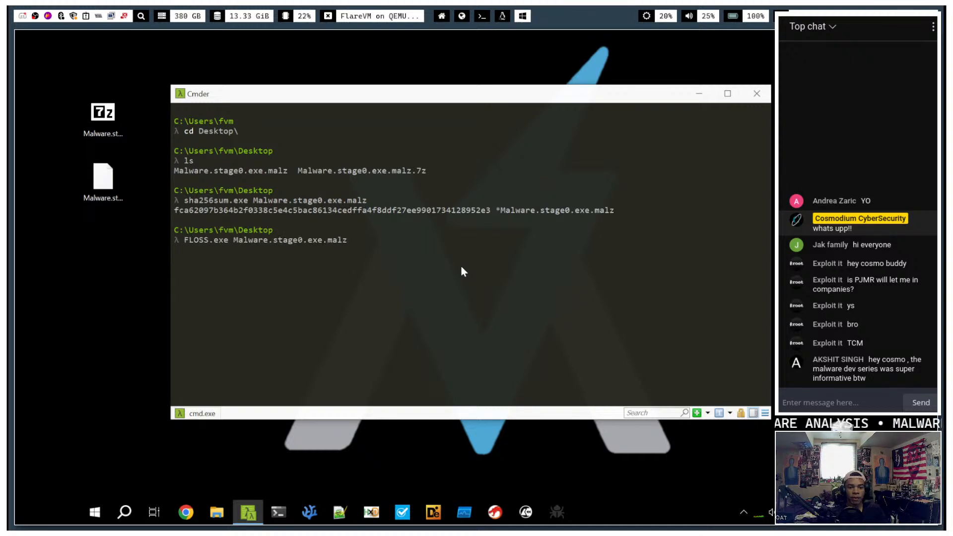
text(ss.log)
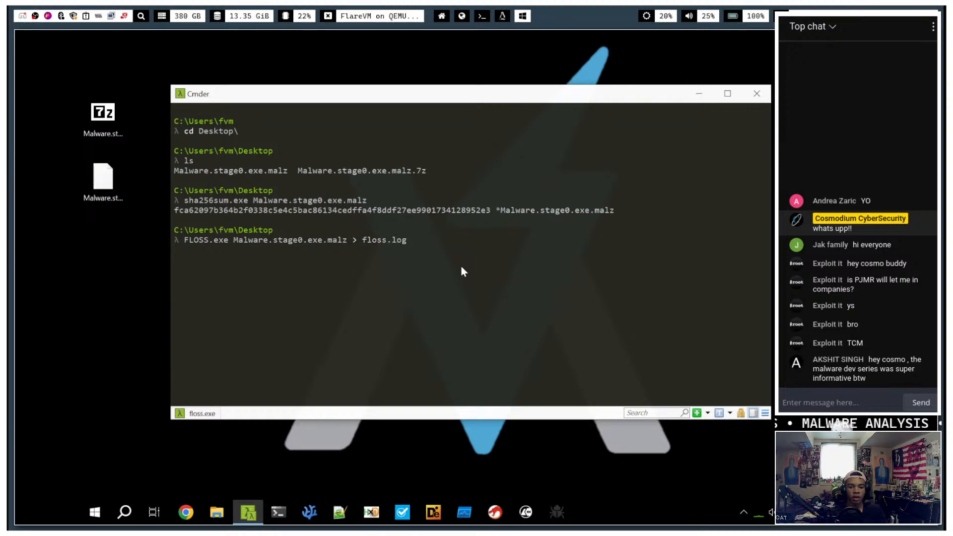
key(Return)
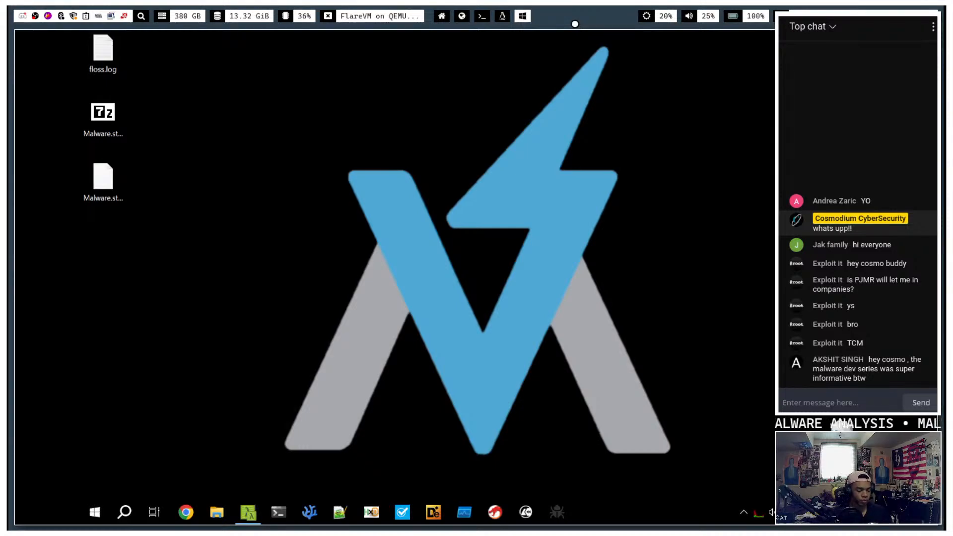
click(254, 514)
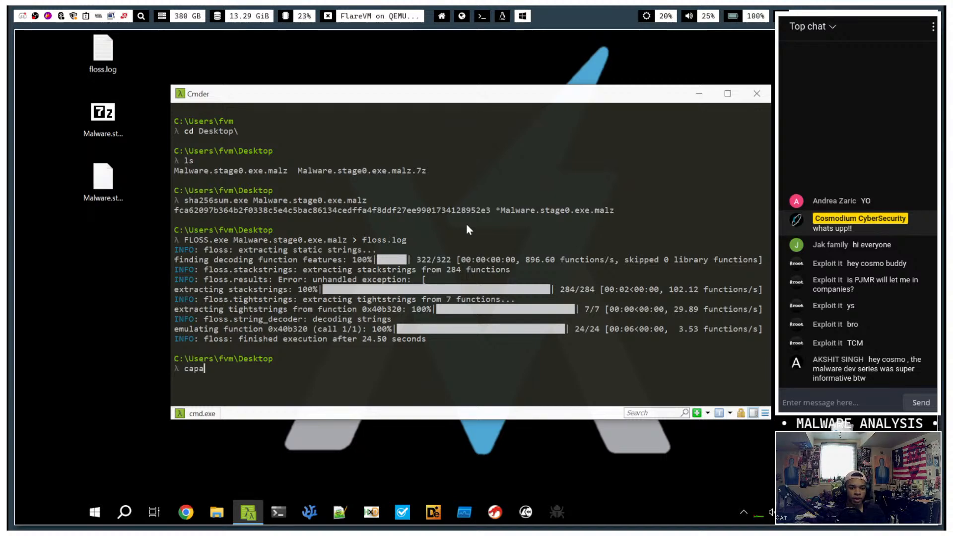
- Run capa.exe on Malware.stage0.exe.malz in the FlareVM terminal
text(.exe )
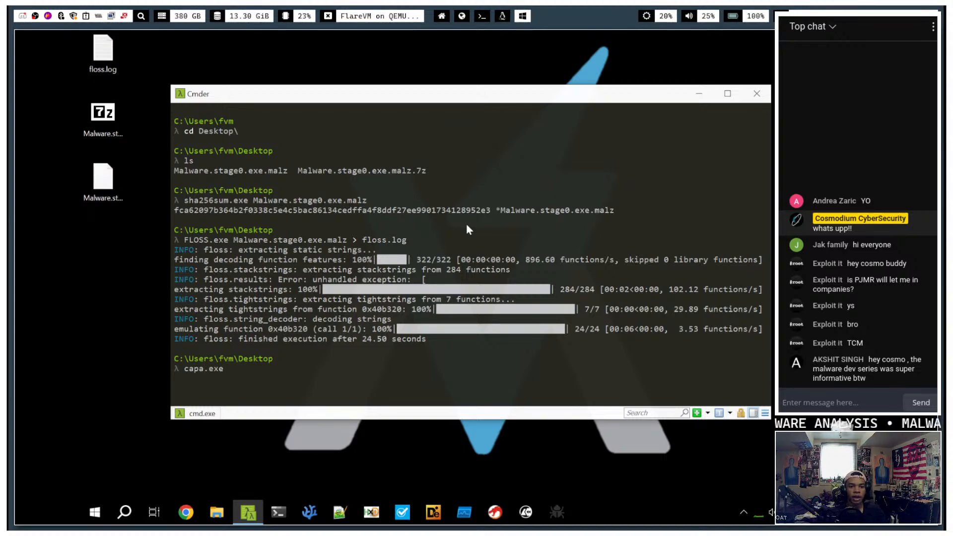
text(Malware.stage0.exe.malz)
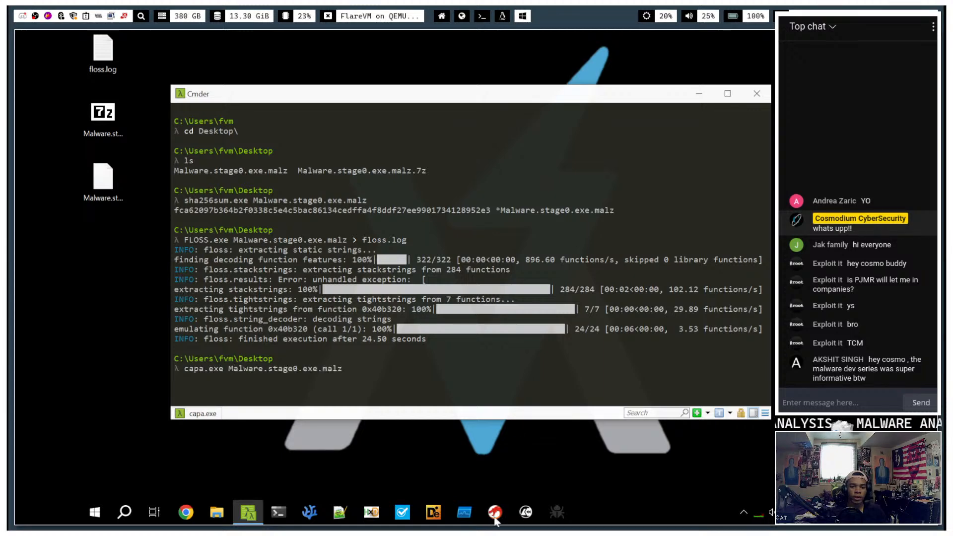
key(Return)
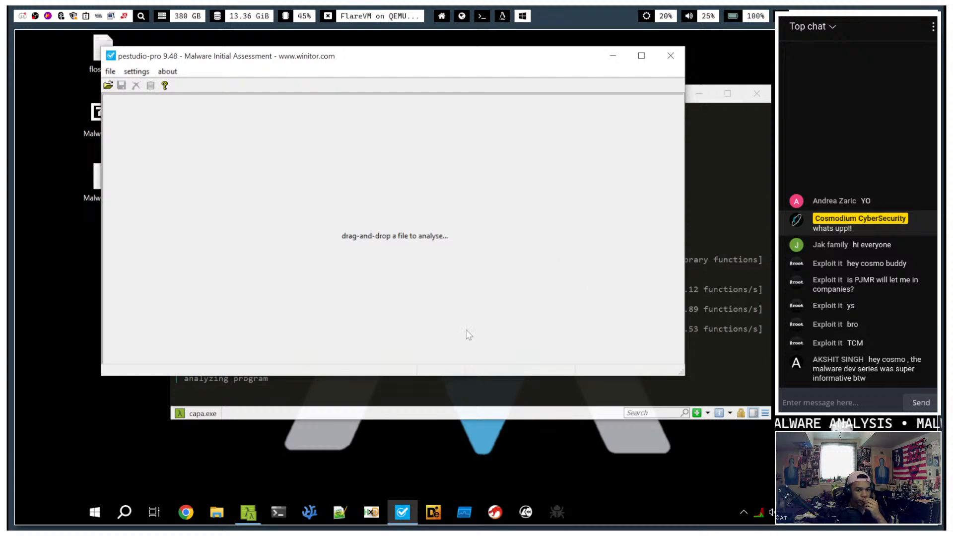
- Load the Malware.stage0.exe.malz sample from the desktop into pestudio and bring the Cmder window back to the front
drag(164, 56, 270, 112)
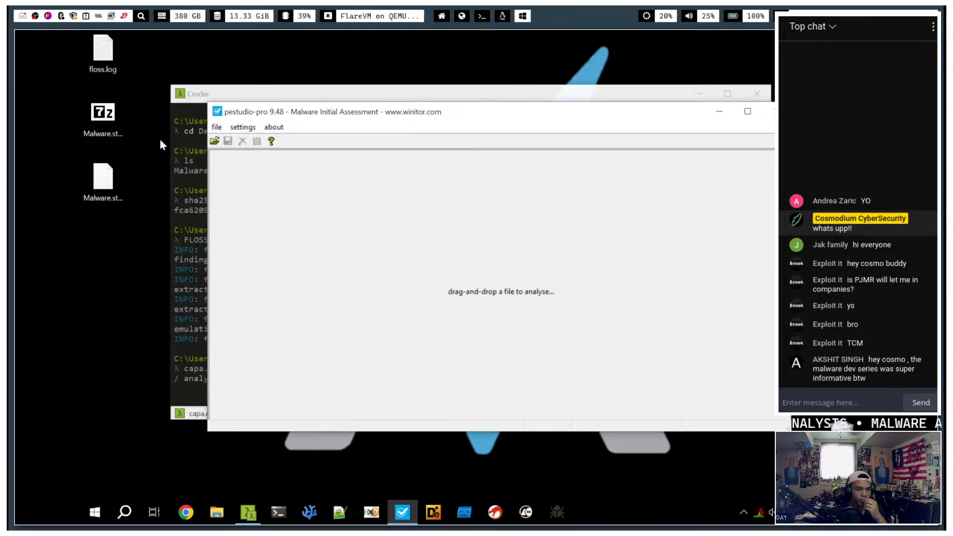
drag(112, 176, 368, 251)
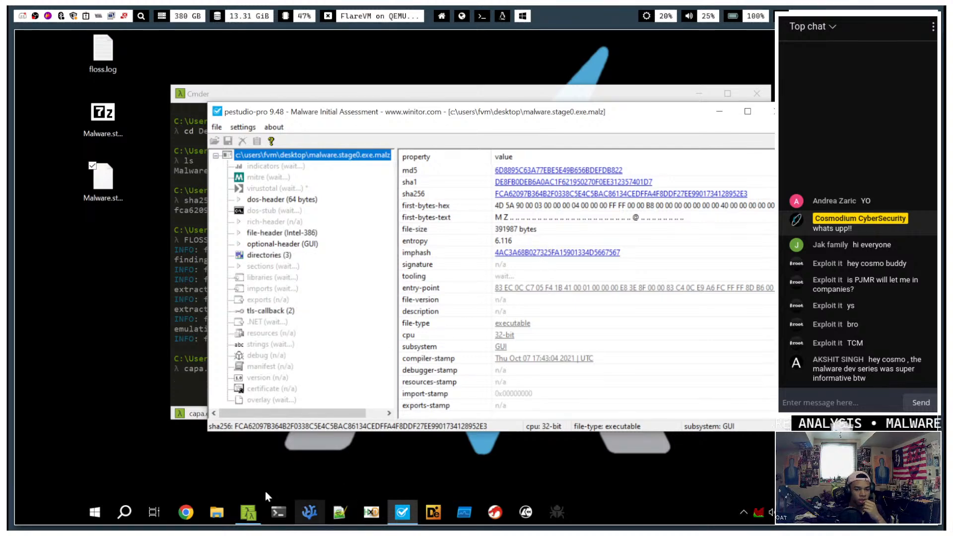
click(180, 378)
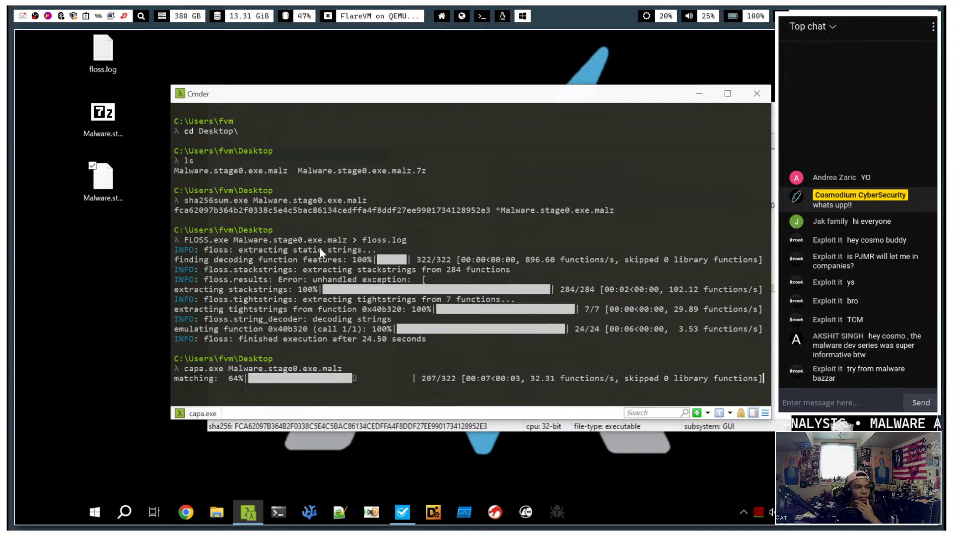
- Switch to the host's Firefox and open MalwareBazaar's database browse page in a new tab
click(481, 19)
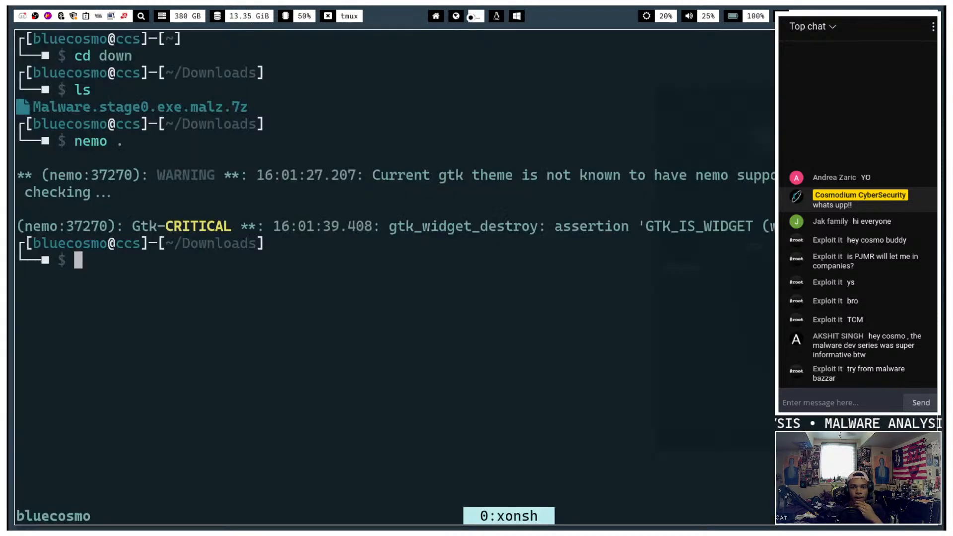
click(459, 16)
click(400, 40)
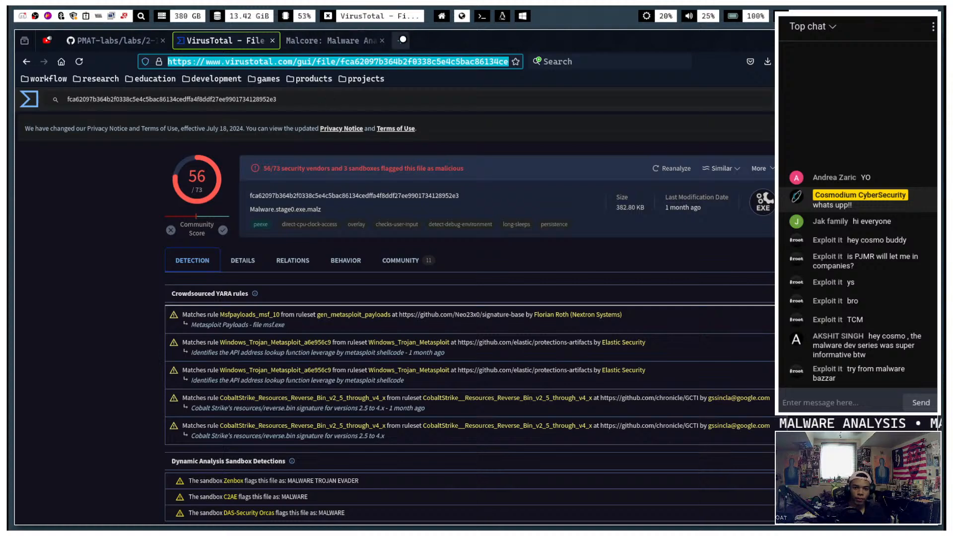
text(baza)
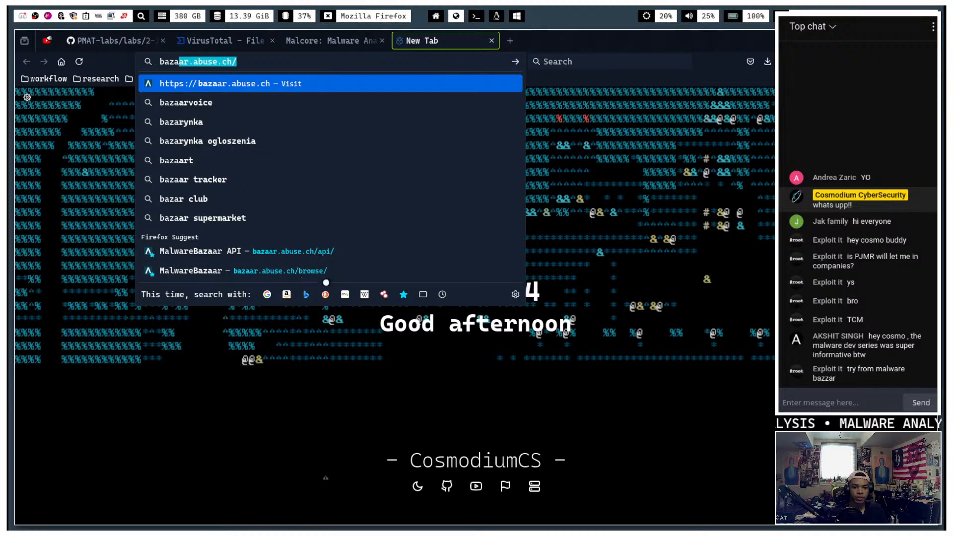
click(298, 270)
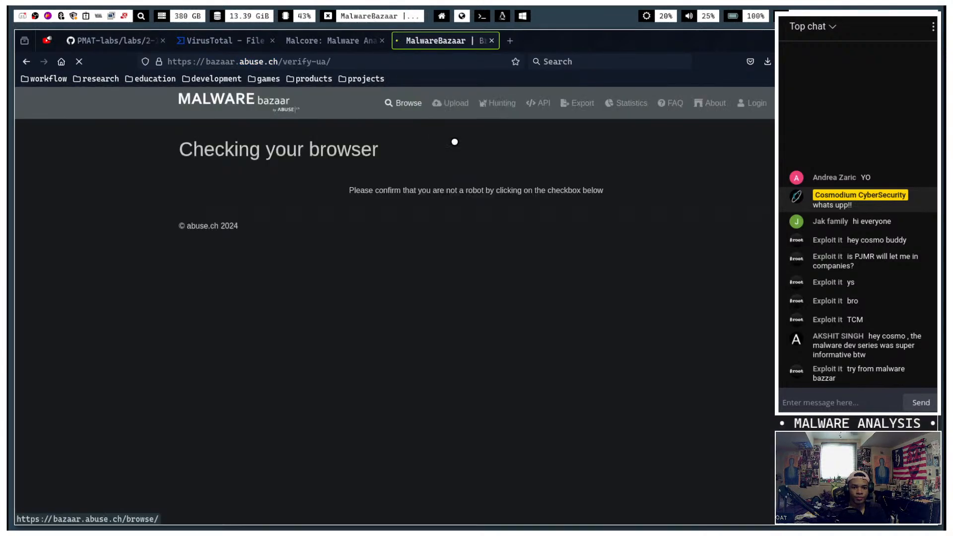
- Complete MalwareBazaar's robot check by selecting all the image squares that contain buses and submitting the selection
click(421, 222)
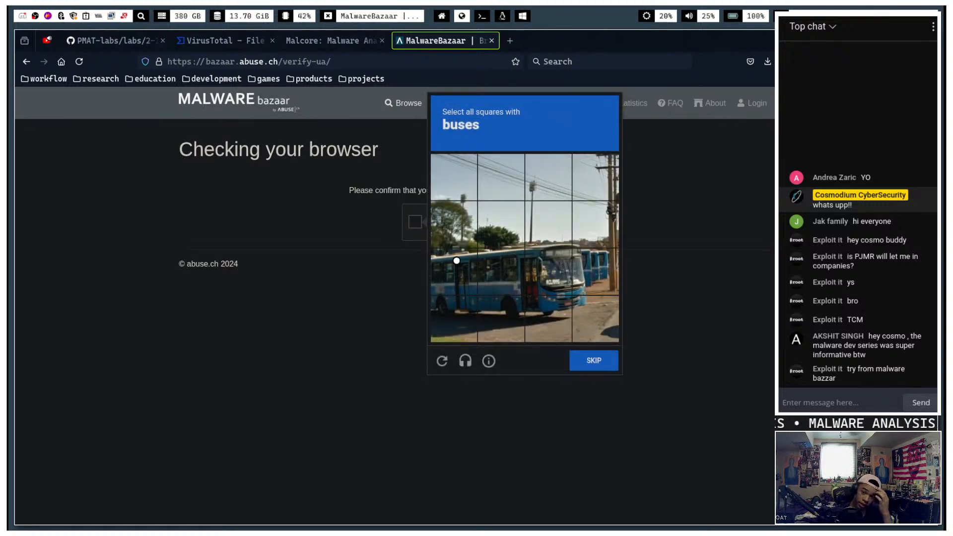
click(457, 261)
click(455, 317)
click(500, 318)
click(500, 271)
click(546, 271)
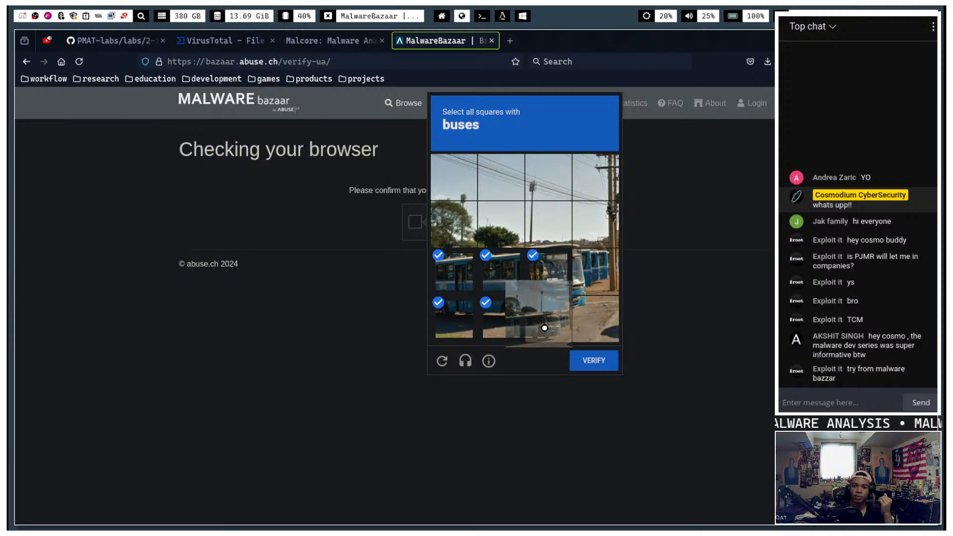
click(545, 318)
click(595, 271)
click(594, 317)
click(602, 359)
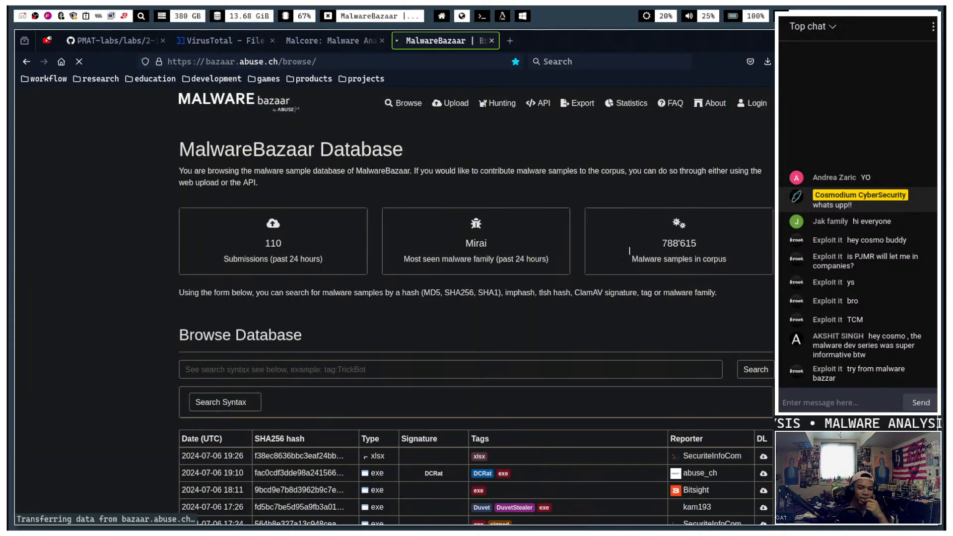
- Try to search the MalwareBazaar database for the sample's SHA-256 hash without a search keyword
click(318, 375)
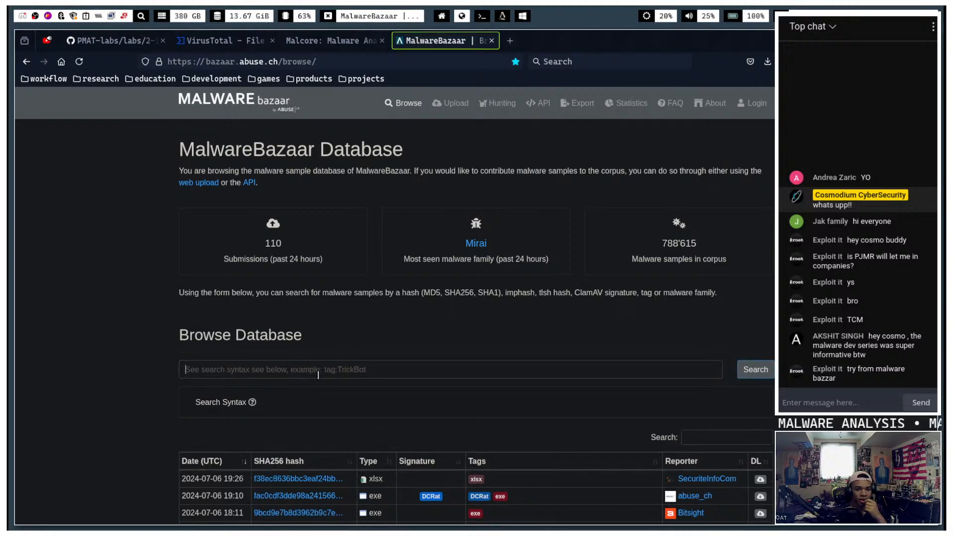
key(ctrl+v)
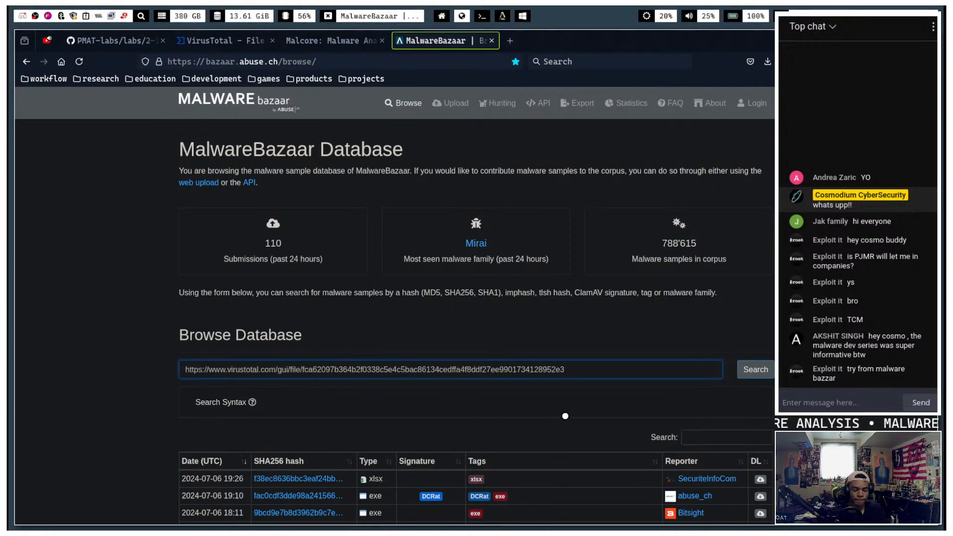
double_click(351, 370)
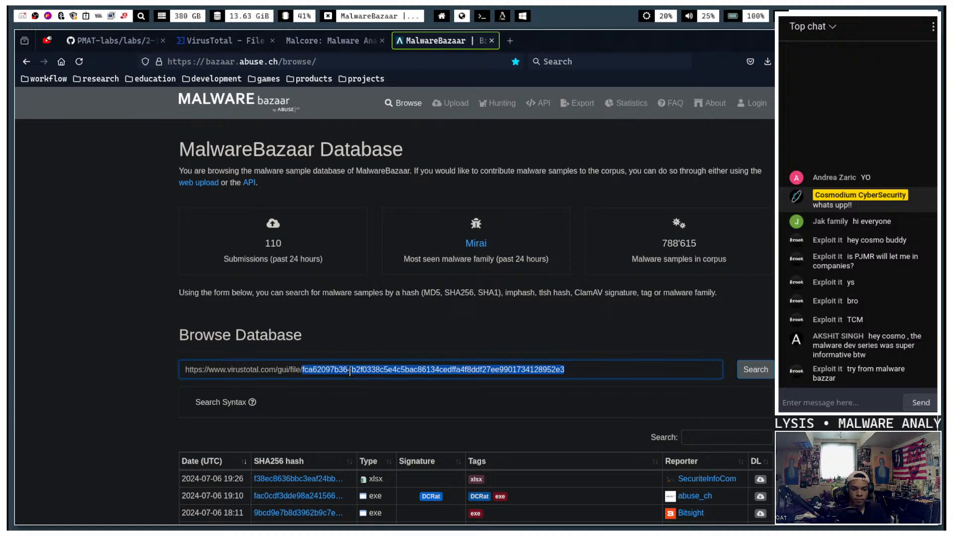
key(BackSpace)
key(ctrl+a)
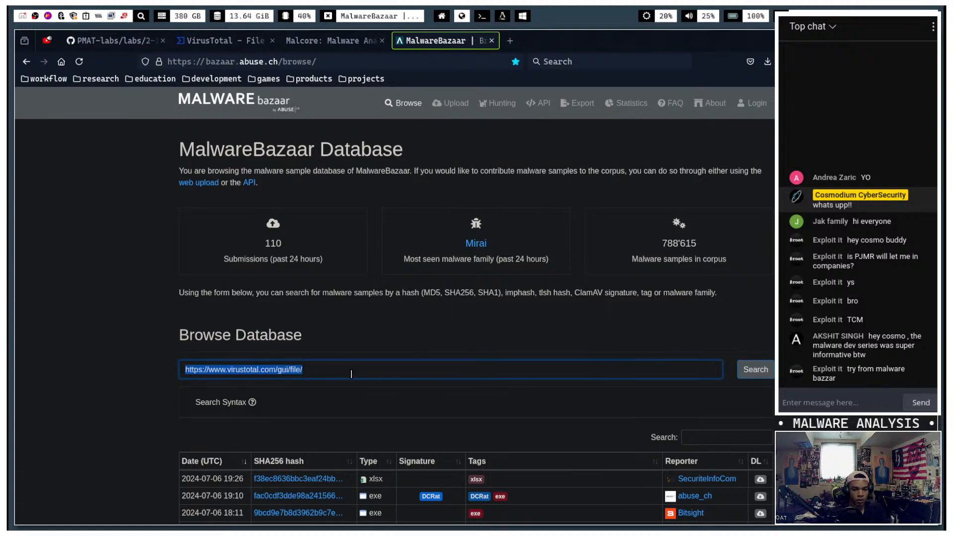
key(ctrl+v)
click(743, 367)
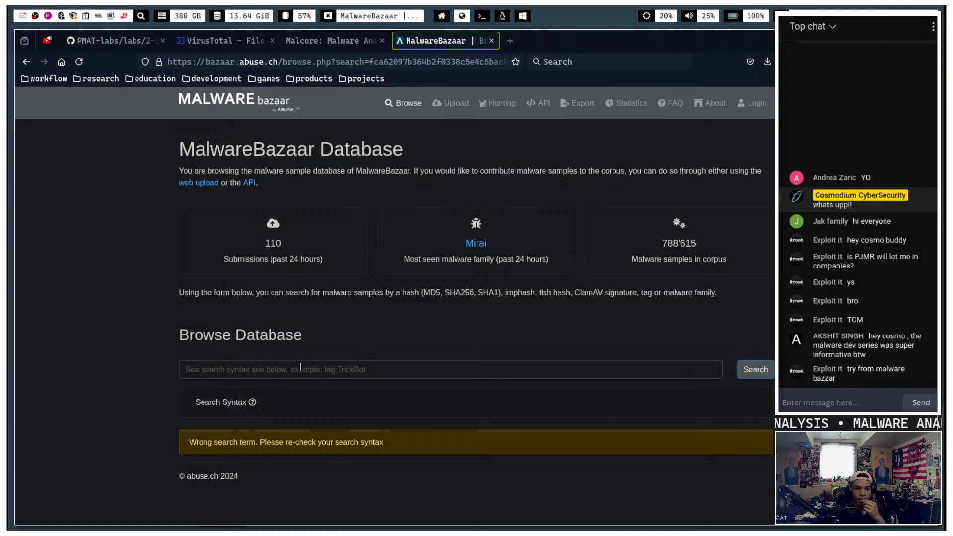
- Check the accepted search syntax, search MalwareBazaar with sha256: followed by the sample's hash, and close the tab
click(253, 403)
scroll(357, 442, down, 2)
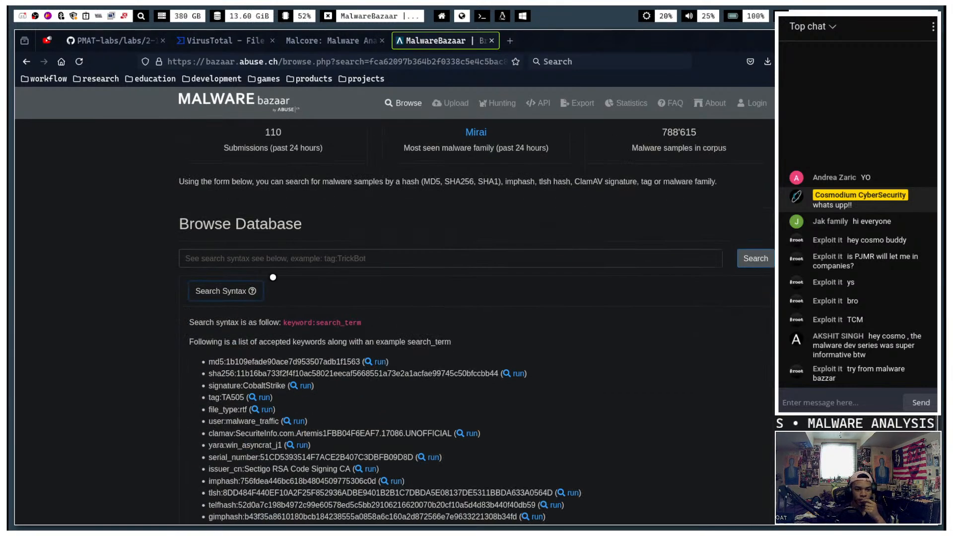
click(278, 258)
text(s)
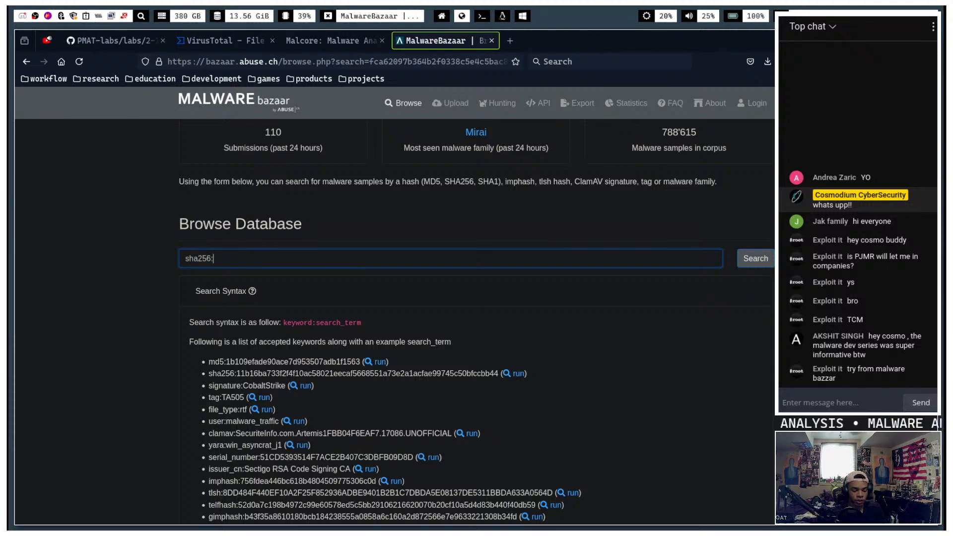
text(ha256:)
key(ctrl+v)
key(Return)
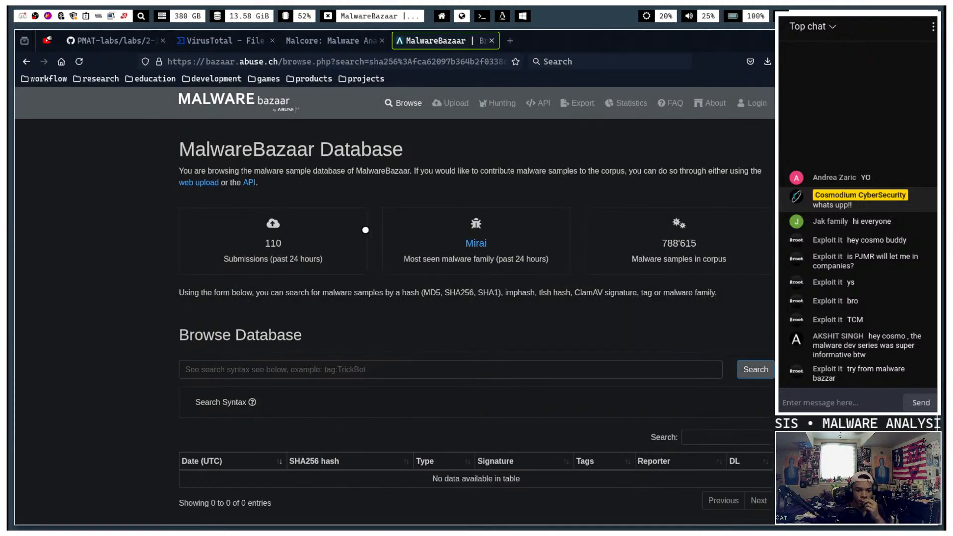
scroll(366, 229, down, 1)
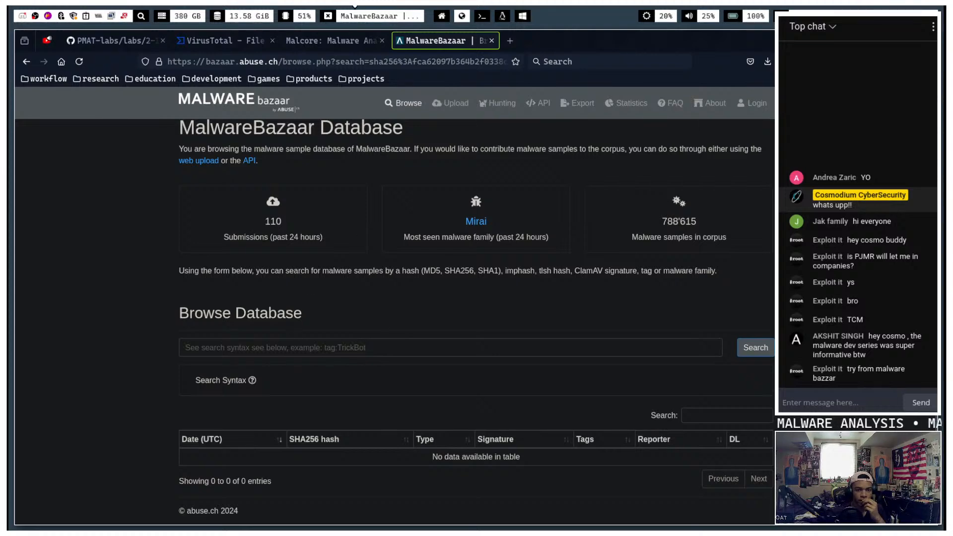
click(496, 41)
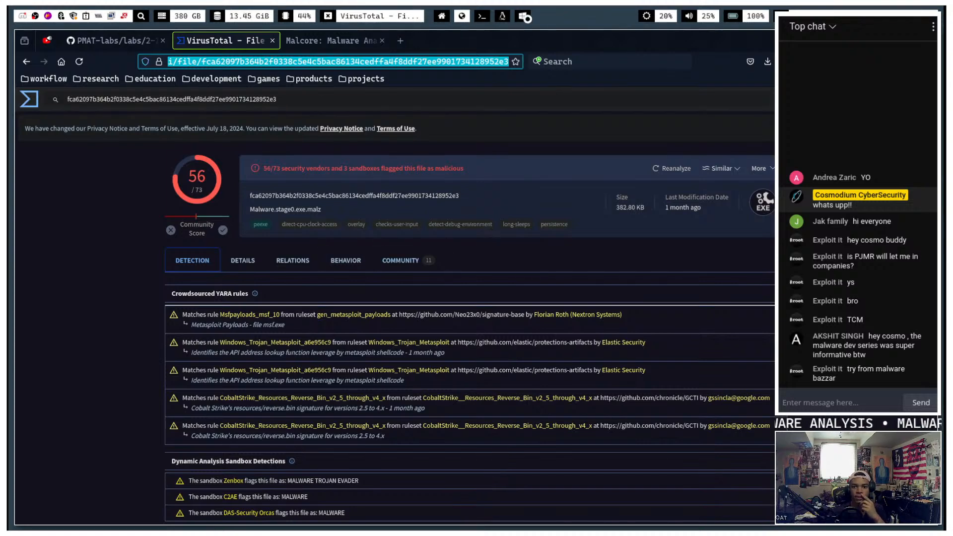
- Return to FlareVM and examine capa's output for file details, ATT&CK techniques, MBC behaviors and capabilities, including compiler language and memory allocation
click(524, 16)
scroll(397, 263, up, 7)
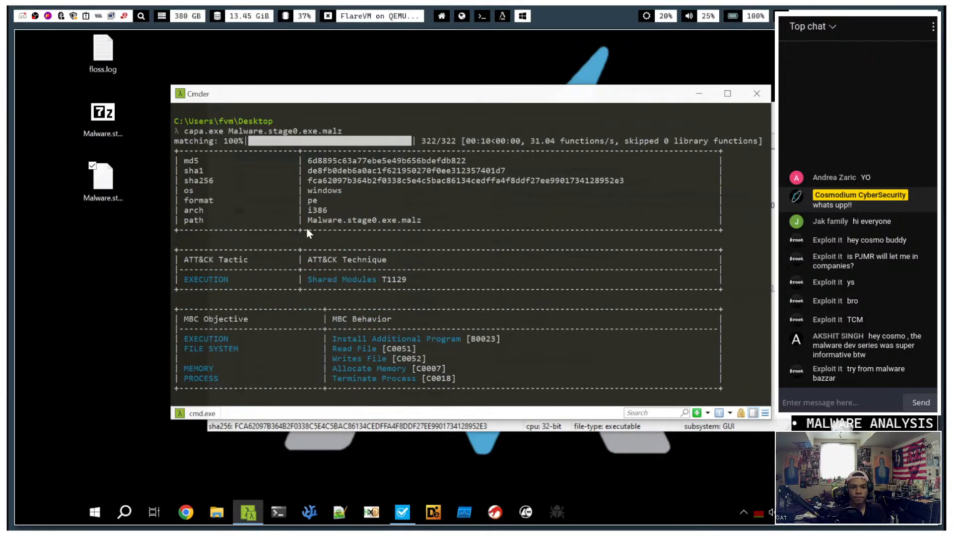
scroll(335, 214, up, 1)
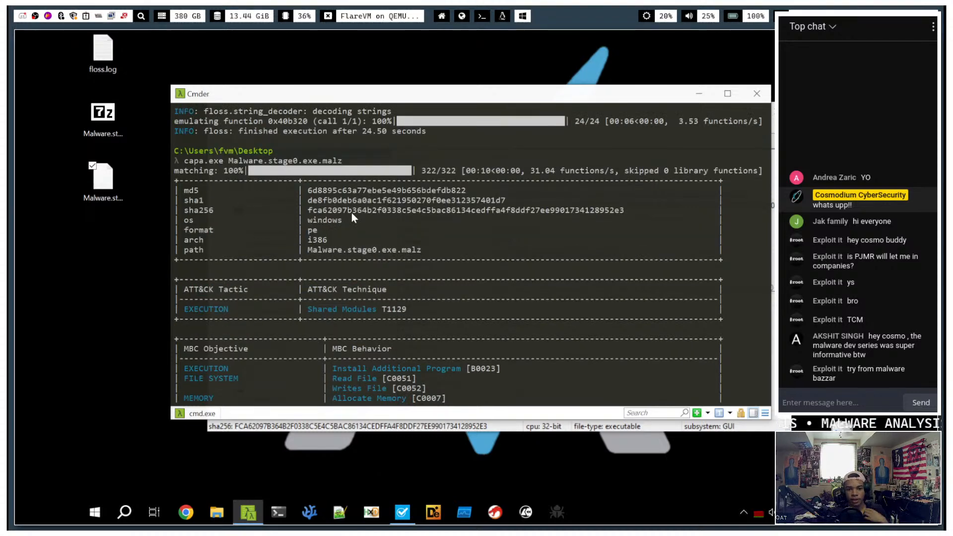
scroll(377, 229, down, 4)
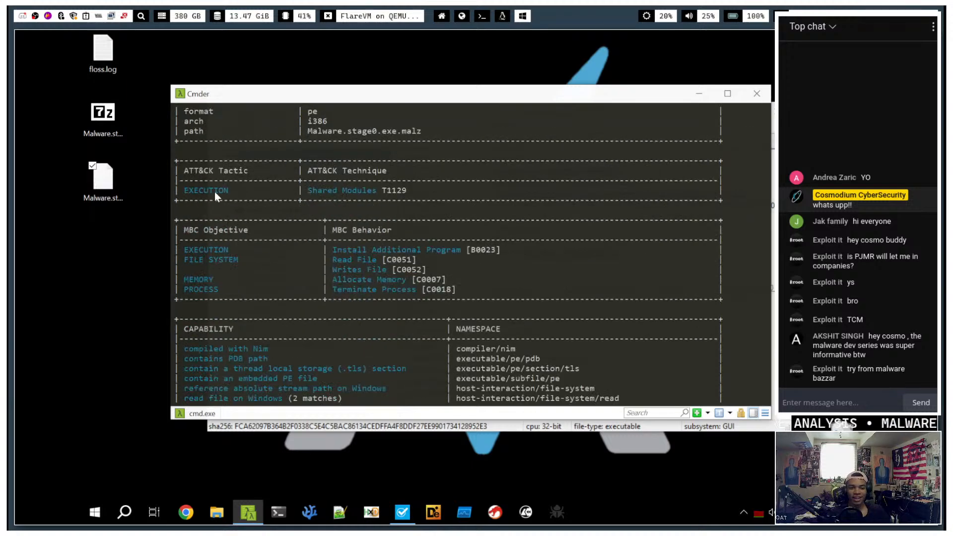
scroll(380, 198, down, 1)
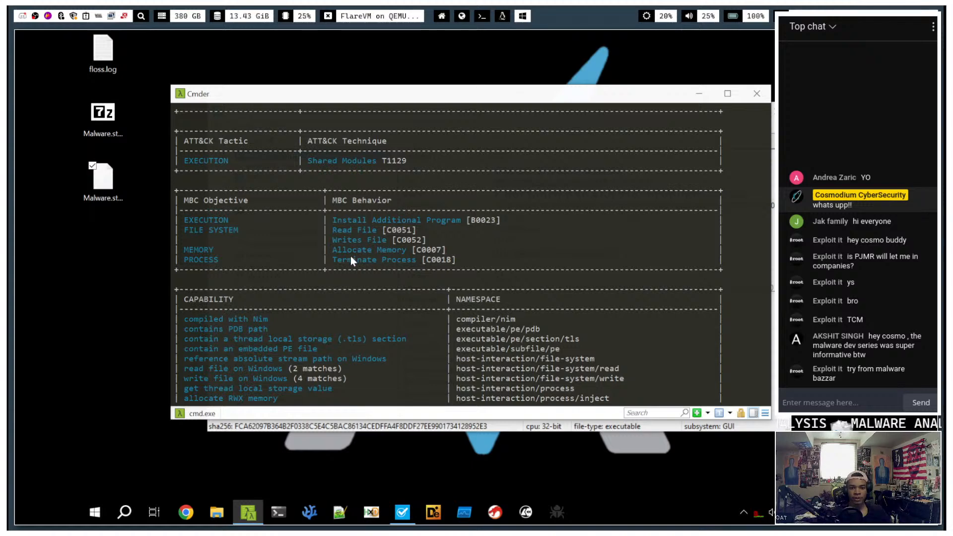
scroll(638, 212, down, 3)
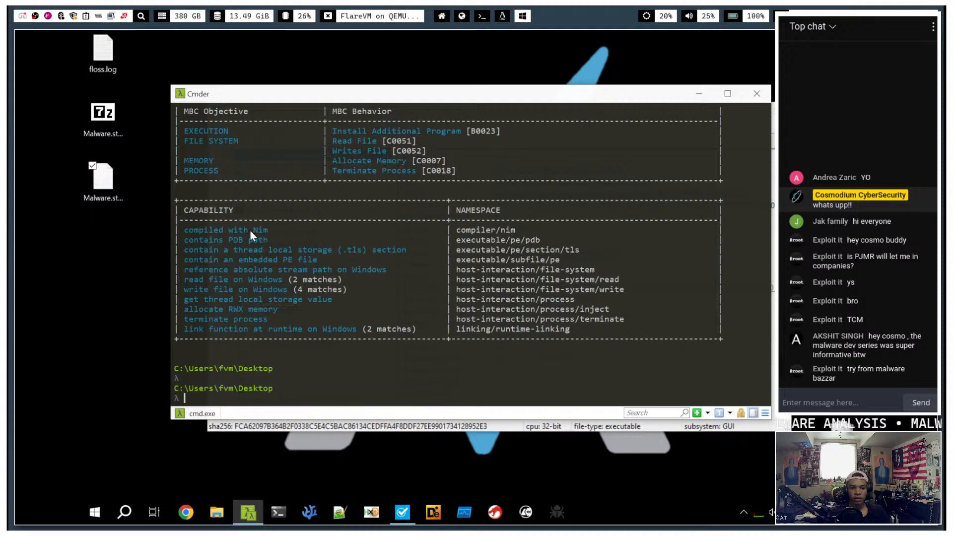
drag(250, 231, 269, 230)
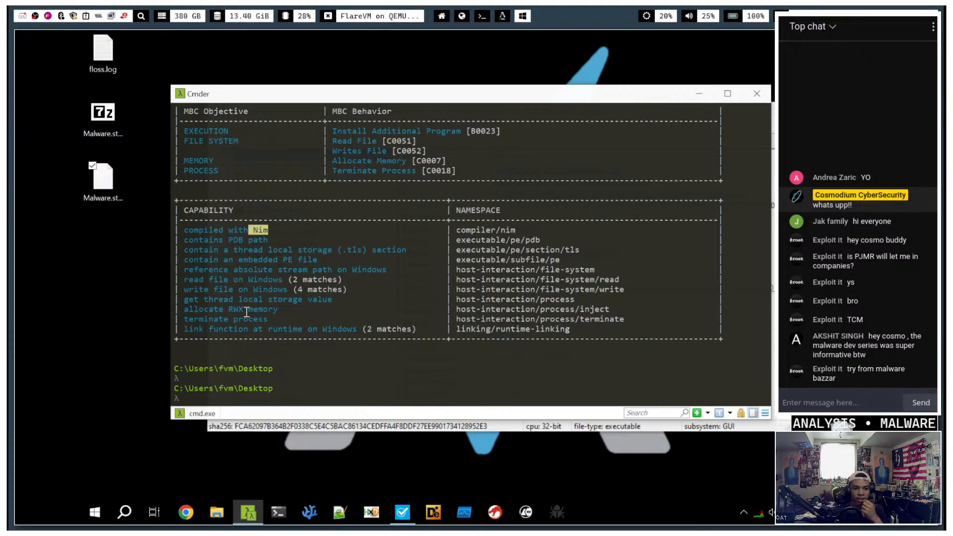
drag(224, 309, 276, 309)
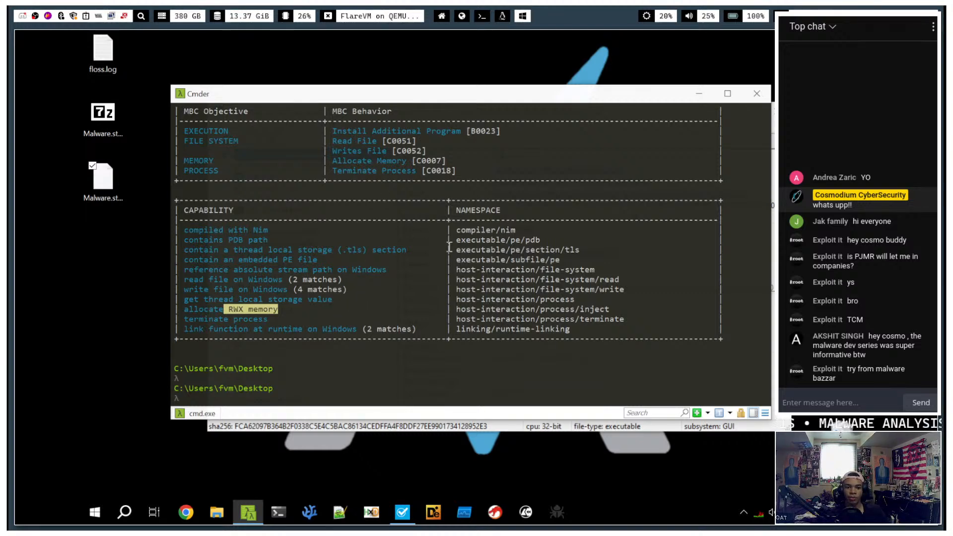
scroll(361, 240, up, 9)
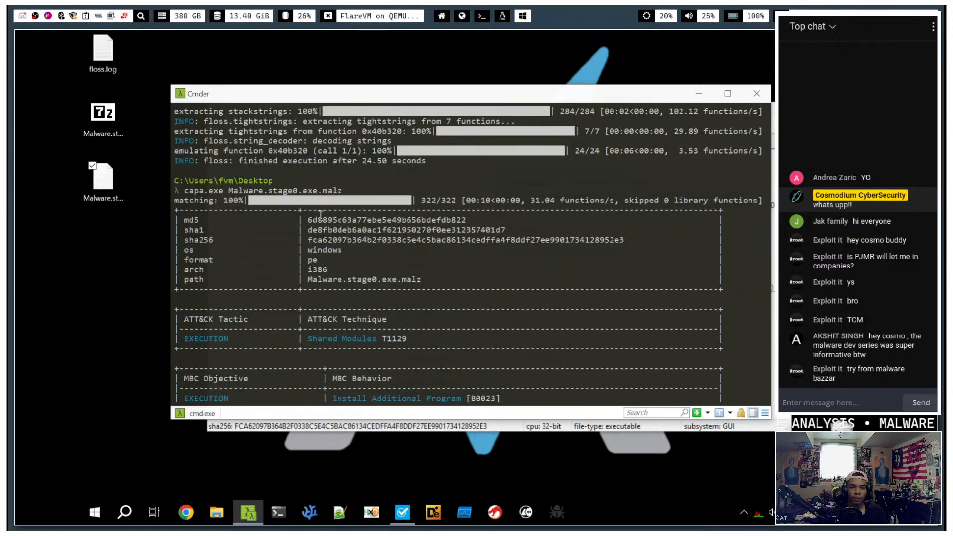
scroll(363, 240, down, 4)
- In the Obsidian pmat-process-injector note, try entering RWX memory in the Category field under File.exe and undo the entry
click(443, 16)
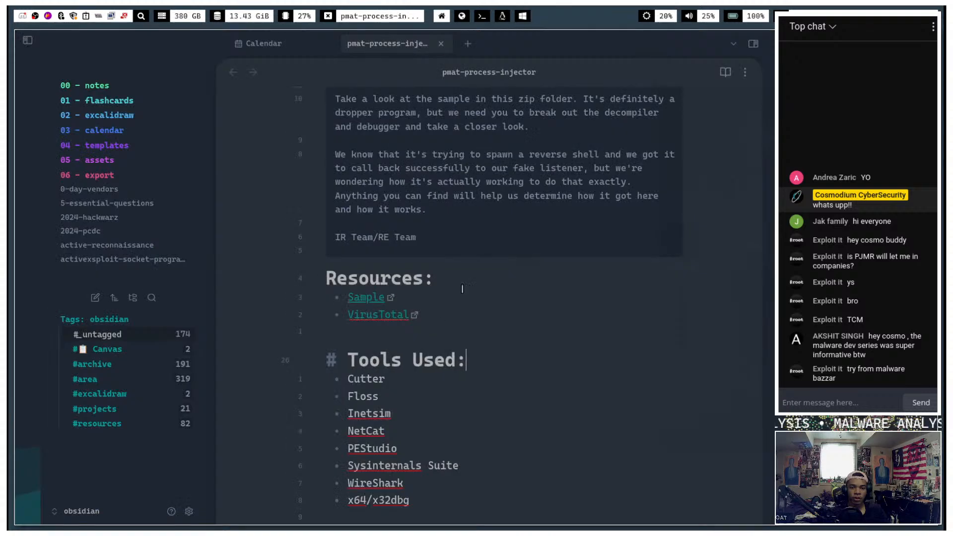
scroll(465, 289, down, 5)
scroll(464, 289, down, 3)
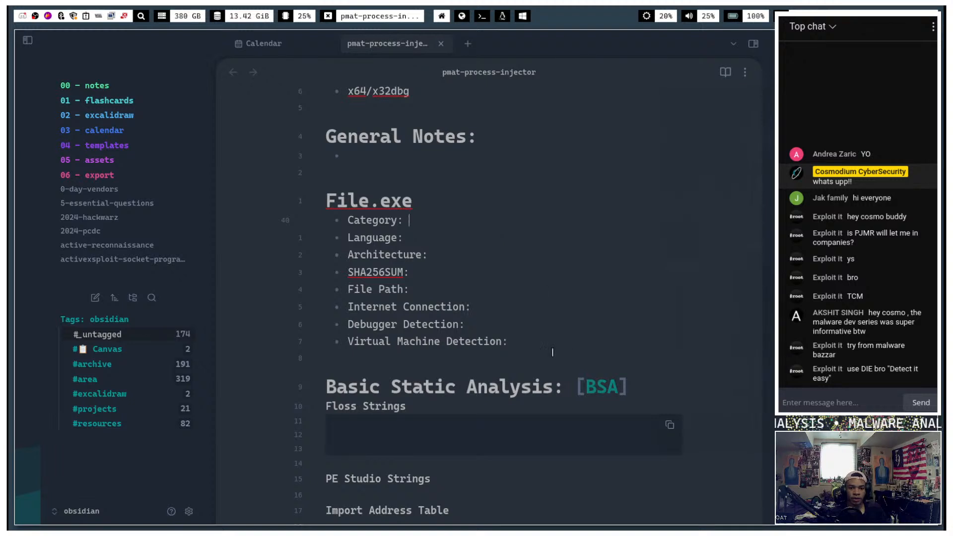
text(RWX memory)
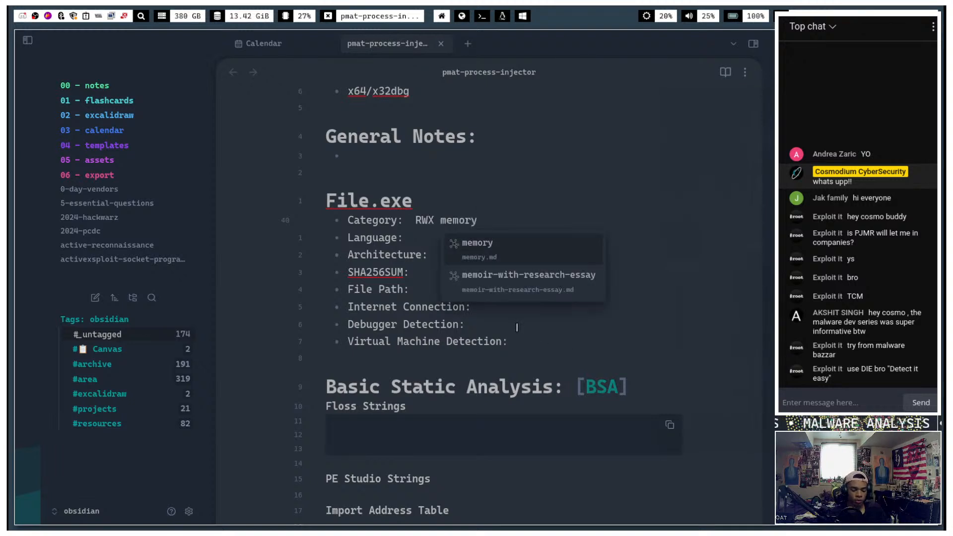
key(Escape)
key(Escape)
key(u)
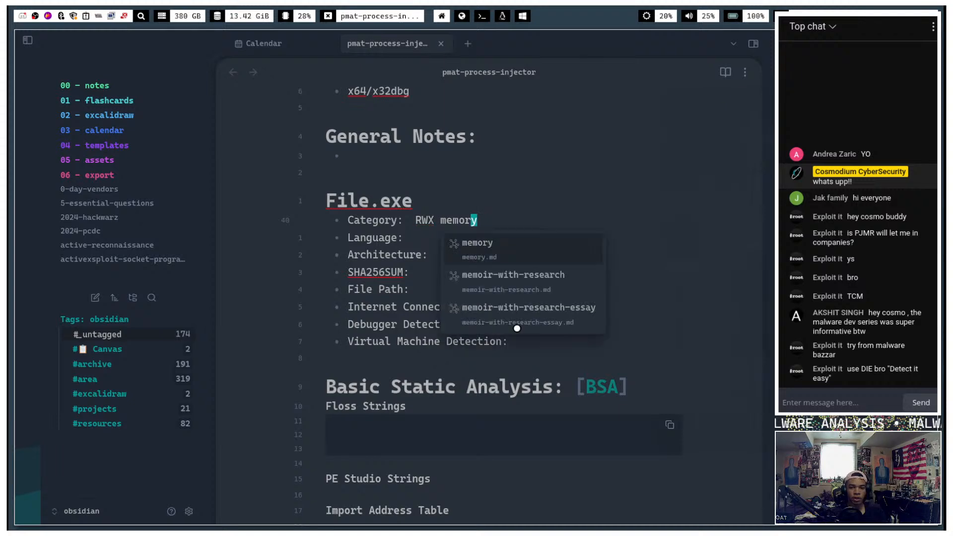
- Undo the Category text, copy the sample's SHA-256 hash from VirusTotal, and paste it into the note's SHA256SUM field
key(u)
key(super+2)
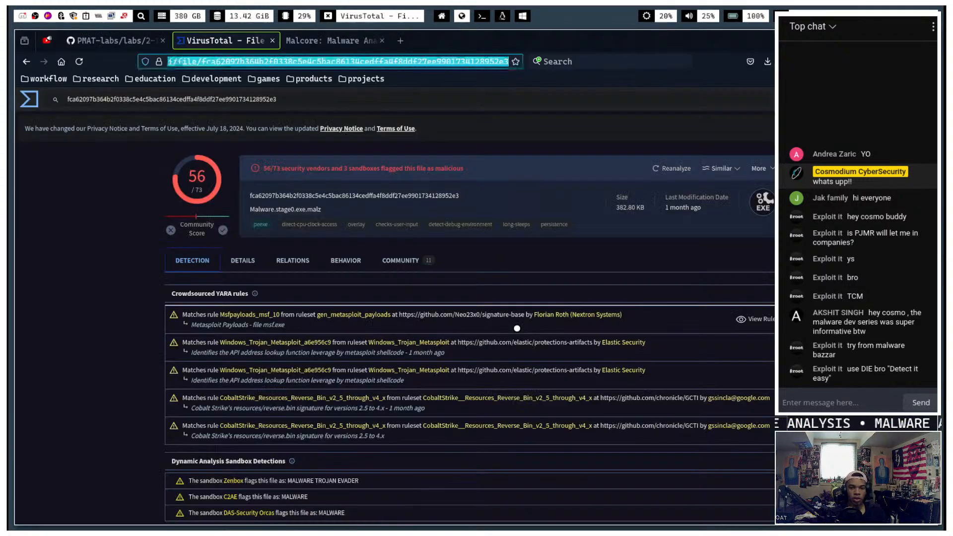
double_click(344, 196)
key(ctrl+c)
key(super+3)
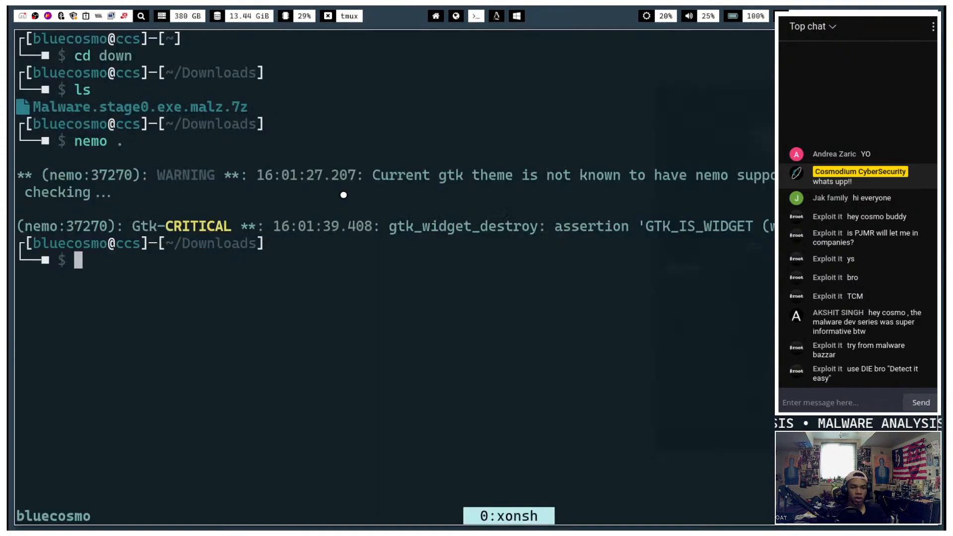
key(super+2)
key(super+1)
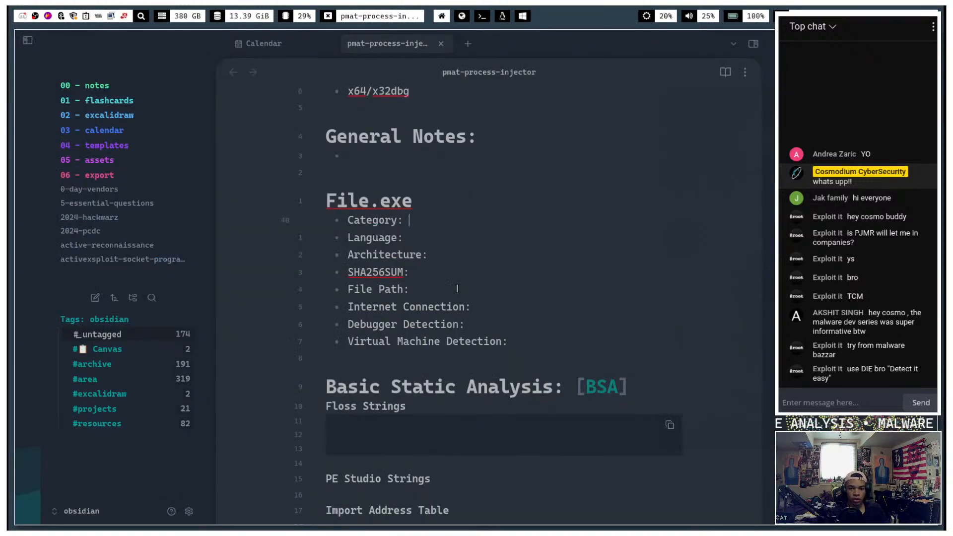
key(ctrl+v)
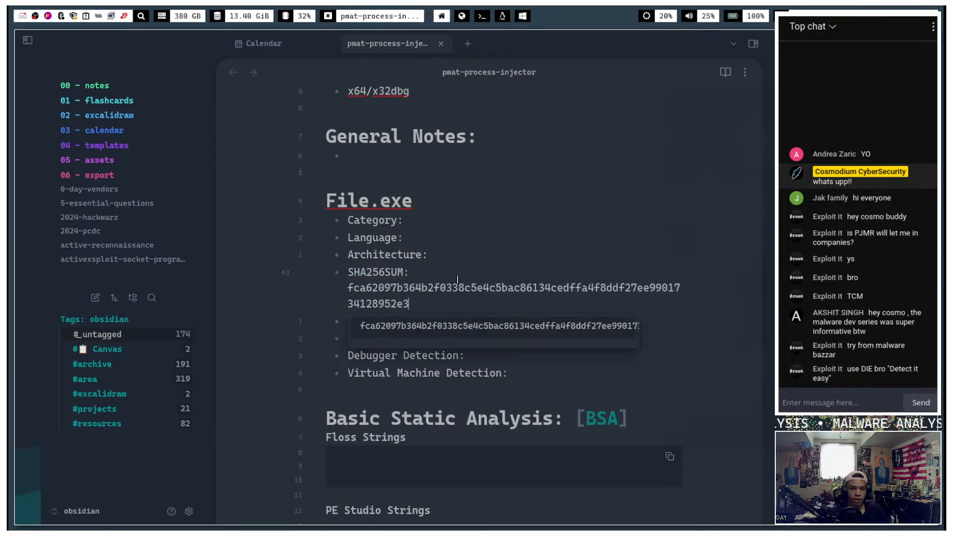
key(Escape)
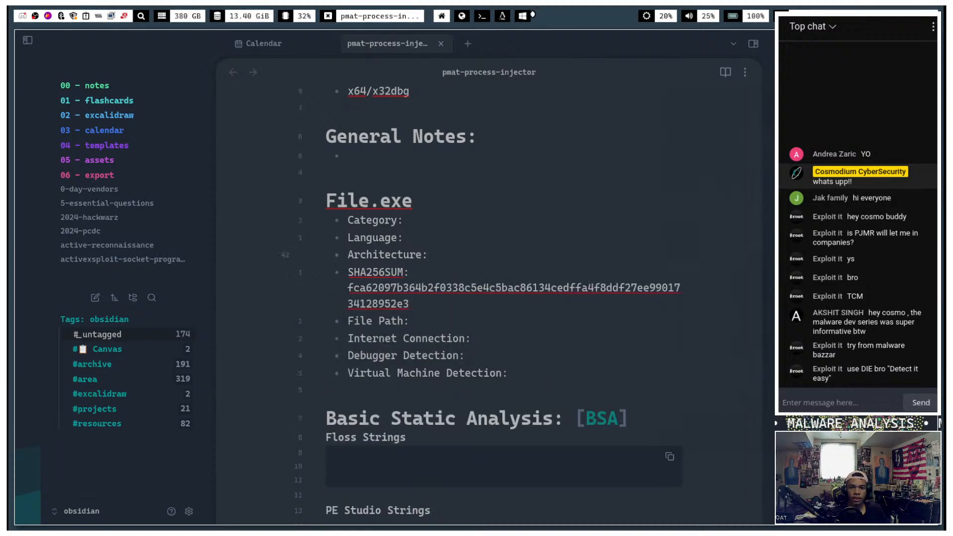
- Check the sample's architecture and compiler language in FlareVM's capa and pestudio, and record Architecture as 32bit and Language as Nim in the note
key(super+5)
scroll(438, 271, down, 1)
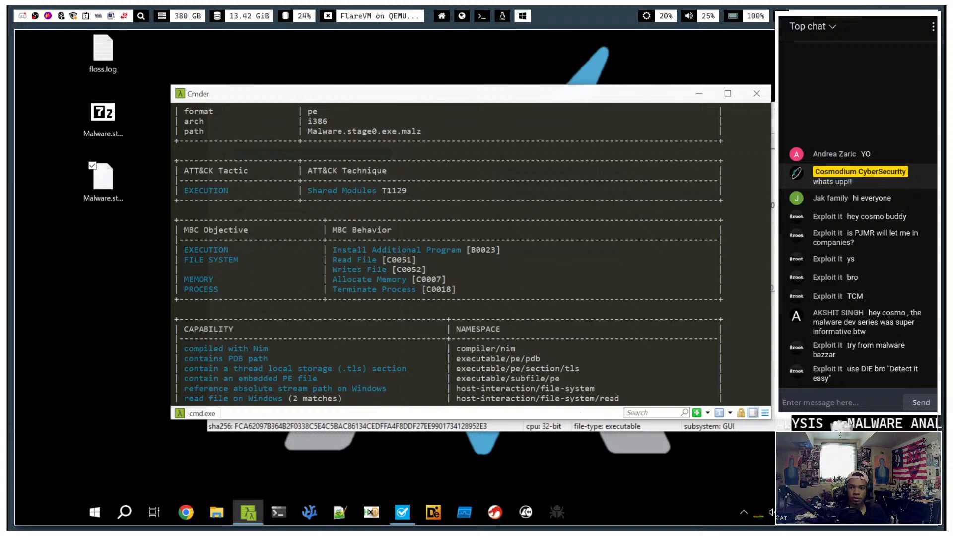
click(582, 427)
click(749, 110)
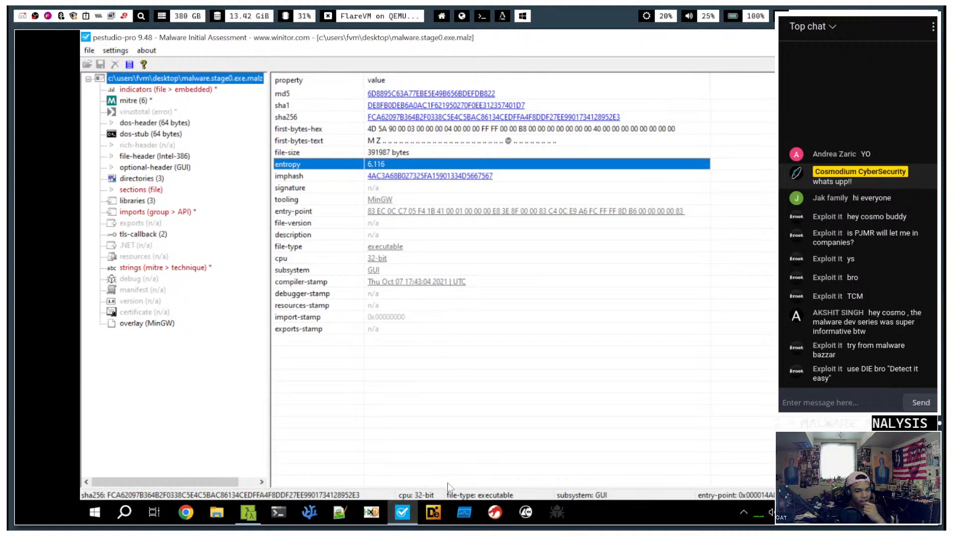
key(alt)
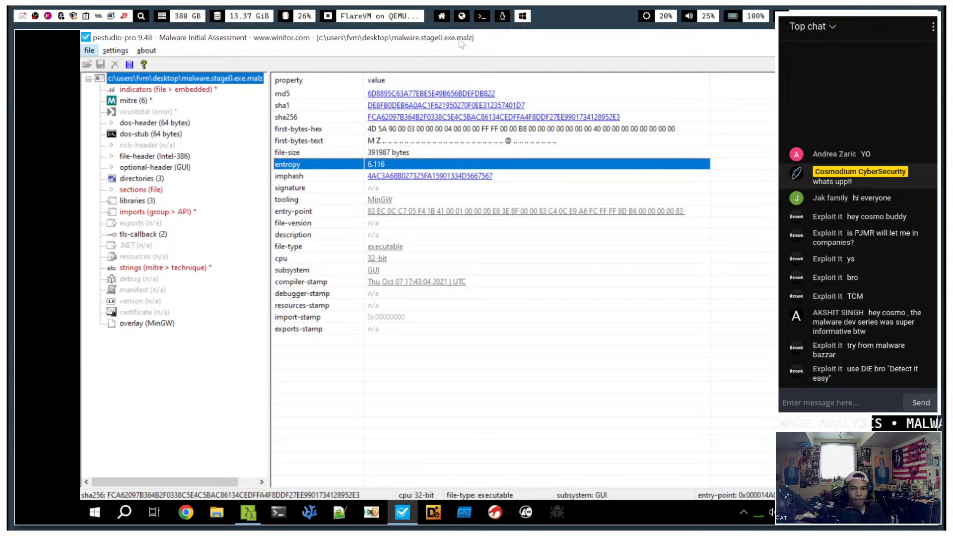
click(443, 15)
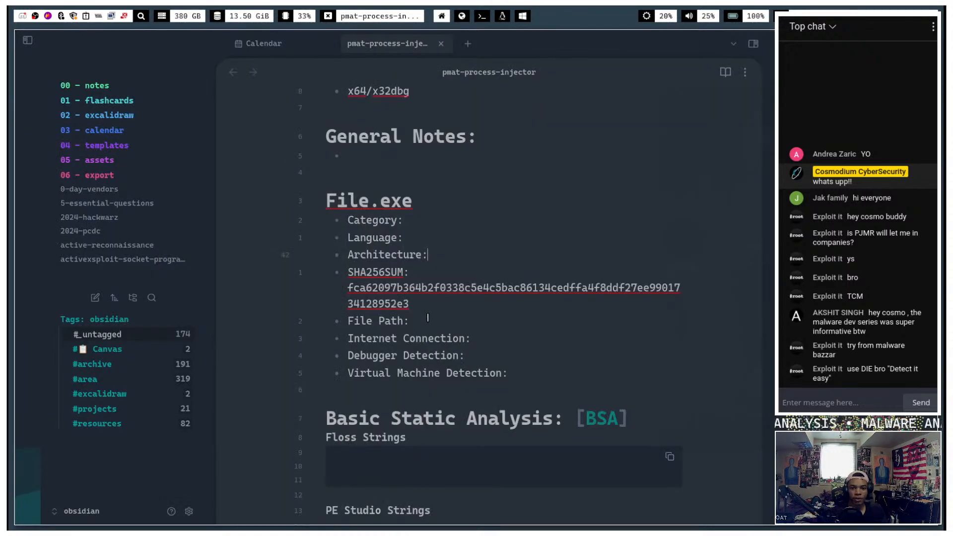
click(429, 321)
click(455, 251)
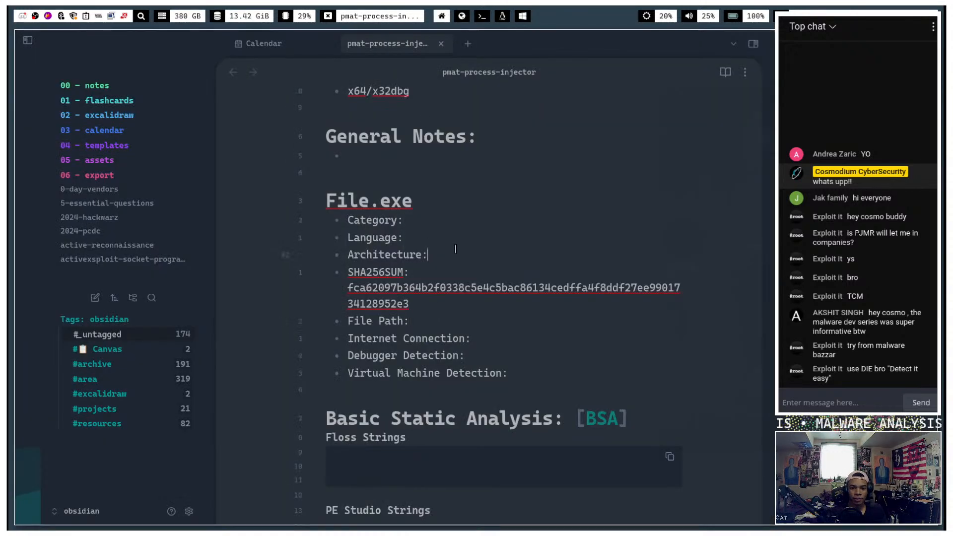
text(32bit)
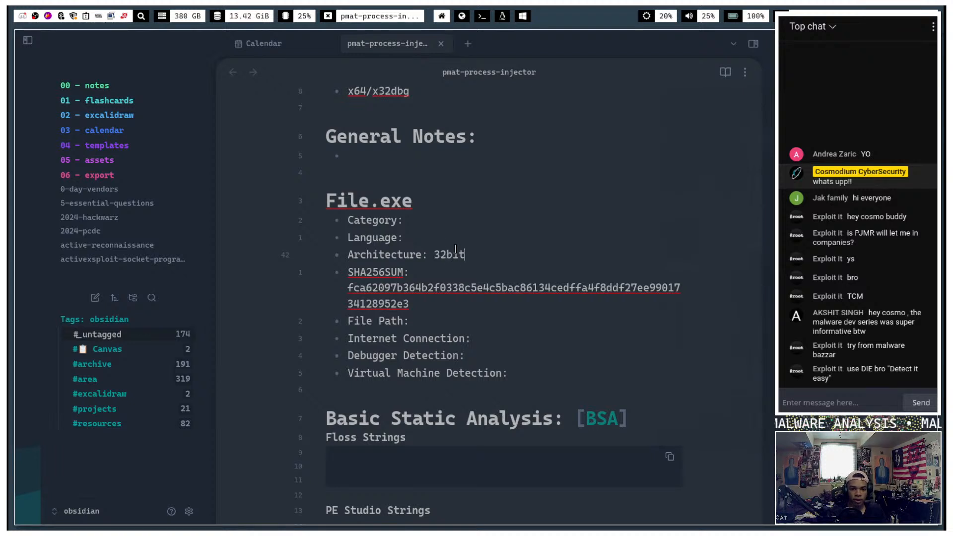
text( Nim)
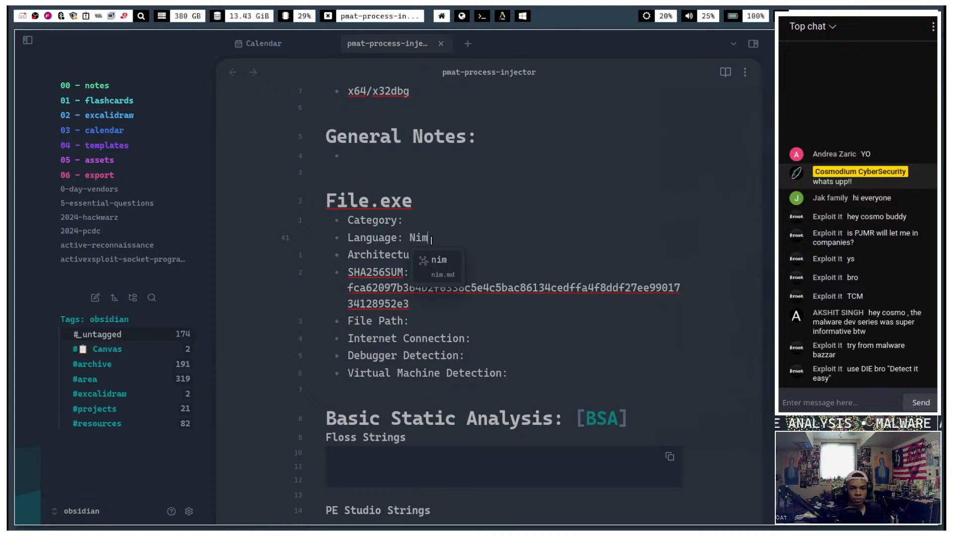
- Set the Category field under File.exe to Process Injector and the File Path field to N/A
click(430, 221)
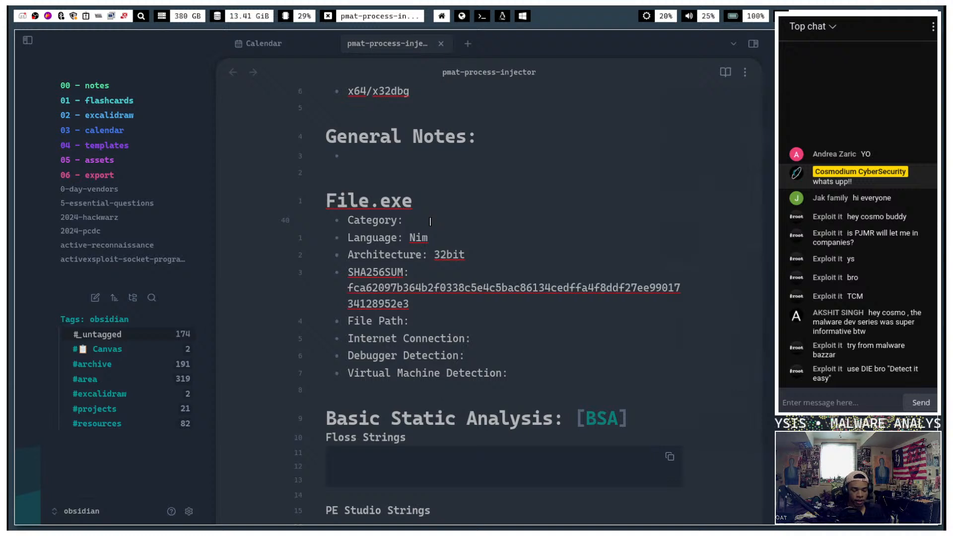
text(Process Inj)
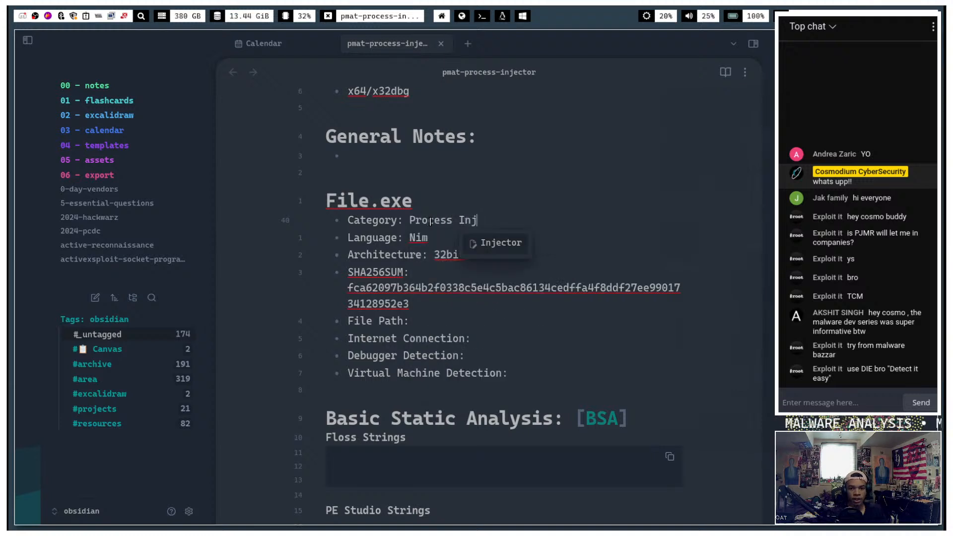
text(ector)
text(t)
click(433, 325)
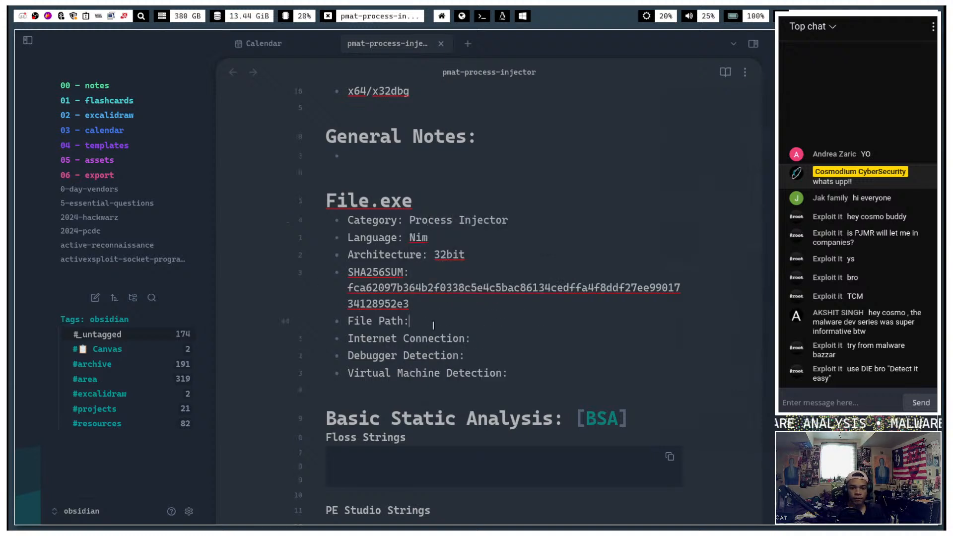
text(N/A)
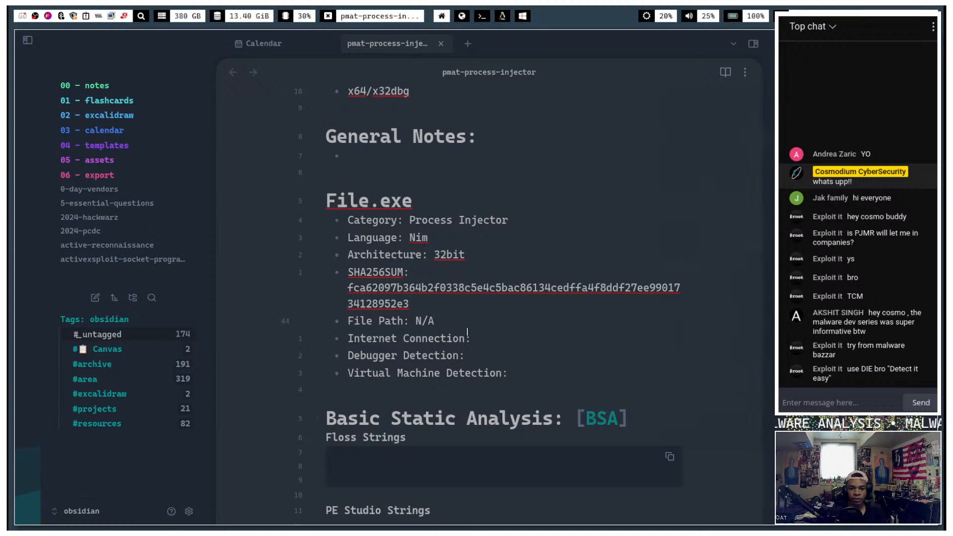
- Examine the sample's imports in pestudio in FlareVM, sorting by flag and by name, and inspect GetProcAddress and LoadLibraryA
click(519, 15)
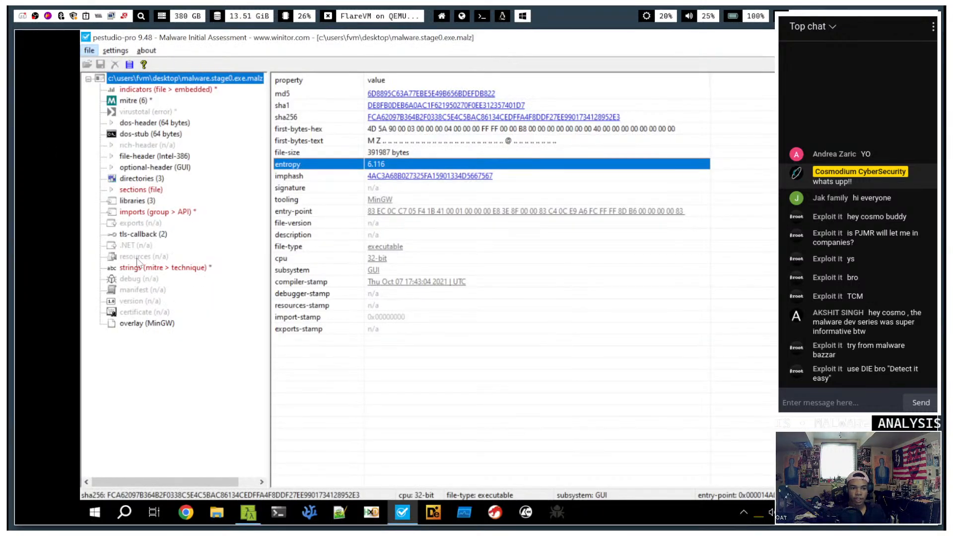
click(140, 214)
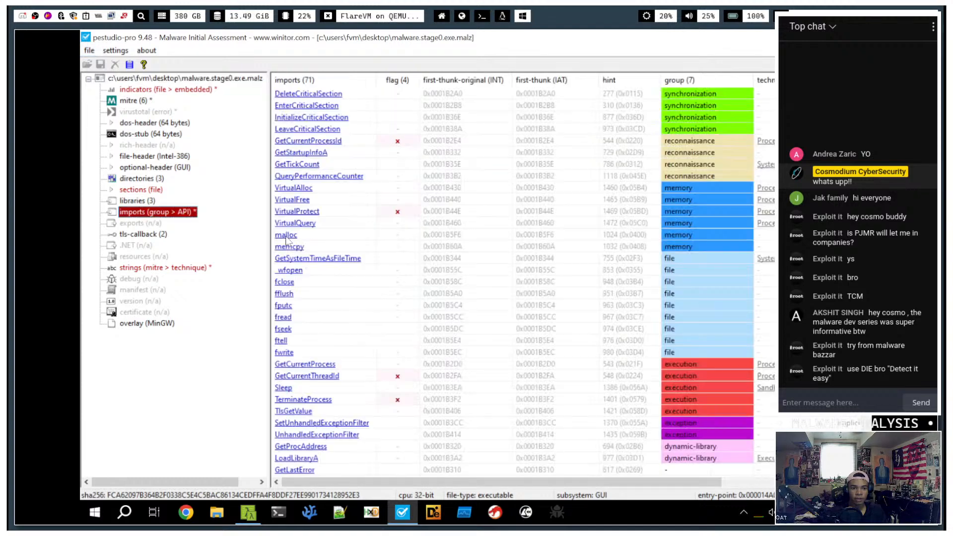
click(397, 80)
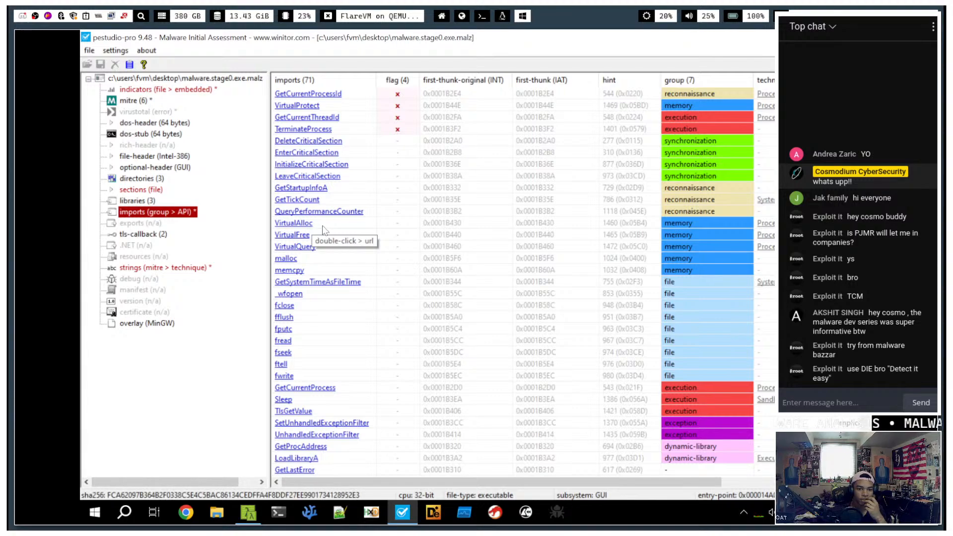
scroll(338, 211, down, 5)
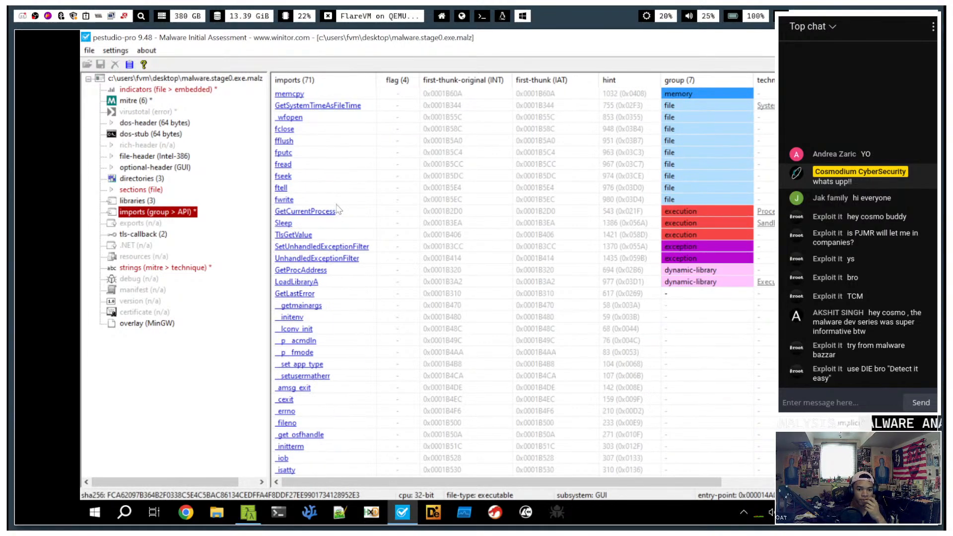
scroll(338, 209, up, 5)
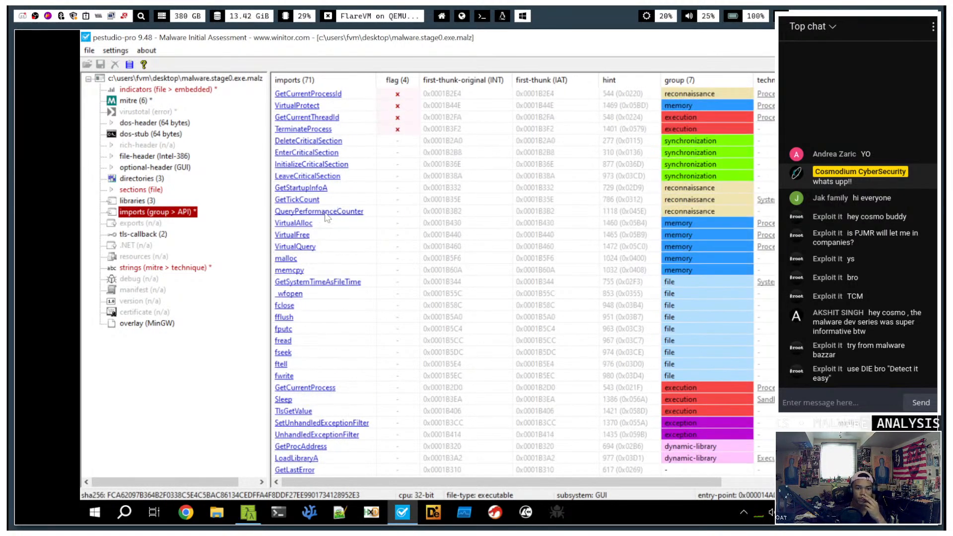
click(306, 81)
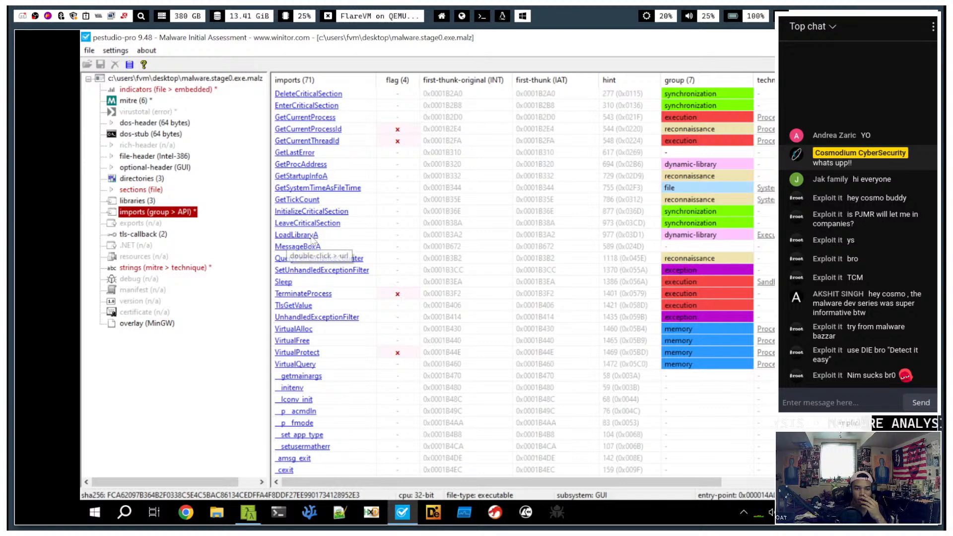
click(359, 237)
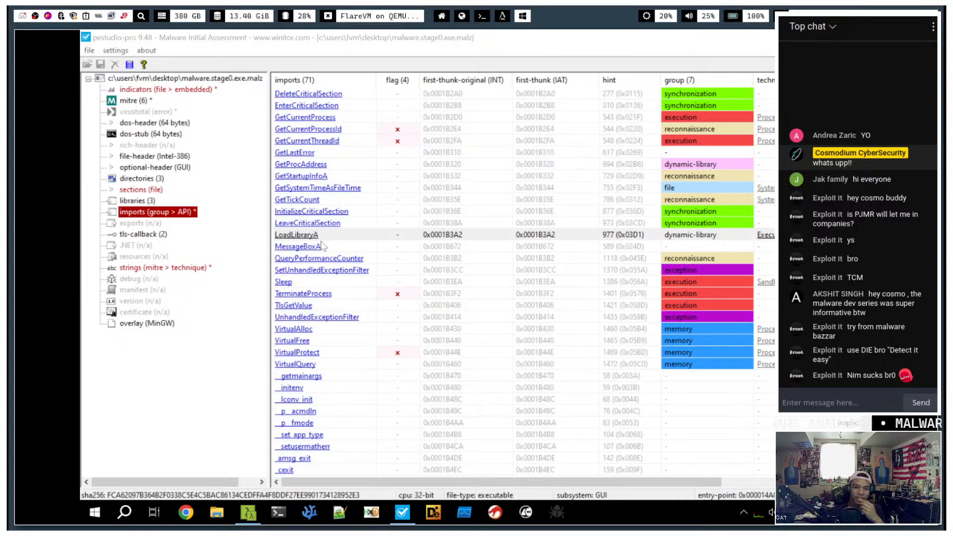
click(321, 165)
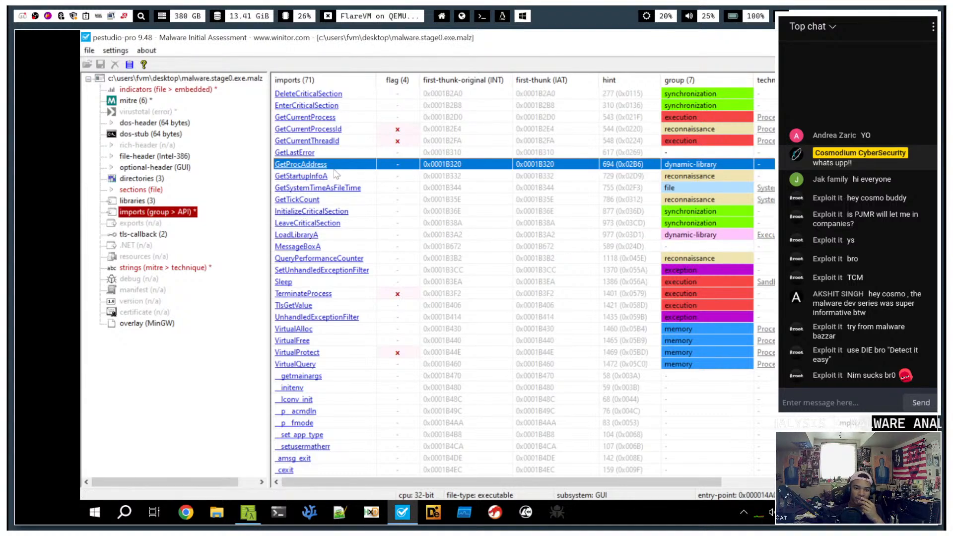
click(333, 237)
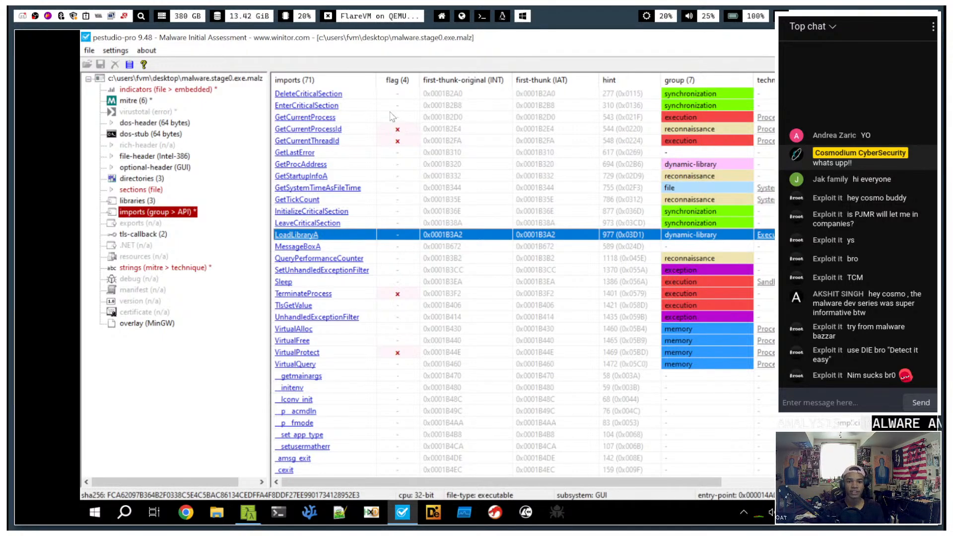
- Sort the imports by flag and frame a screenshot region from the table header down to LoadLibraryA
click(404, 75)
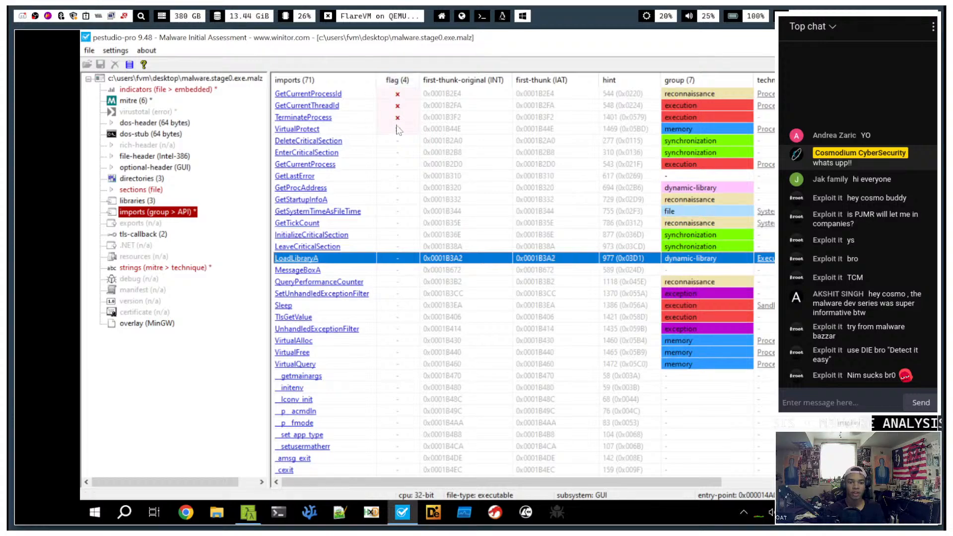
click(253, 289)
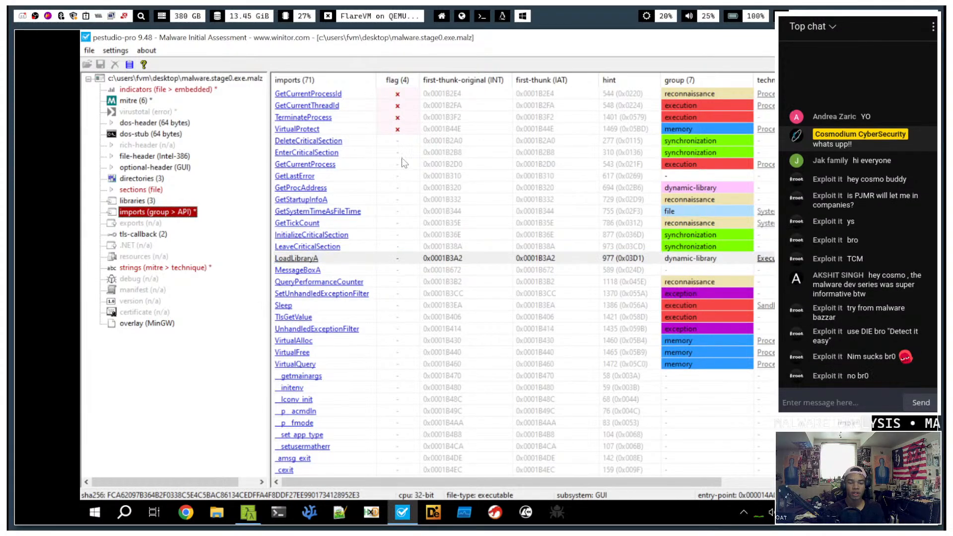
key(super+f)
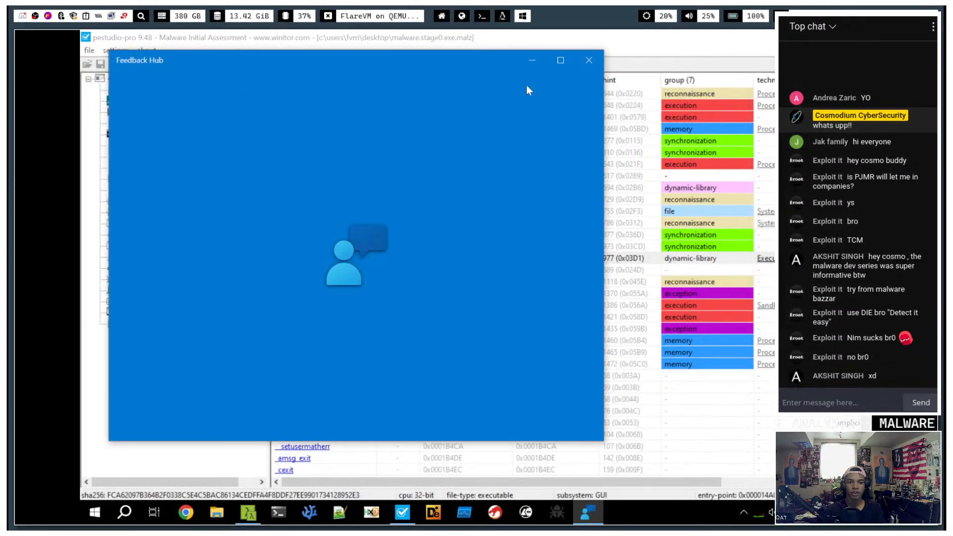
click(589, 60)
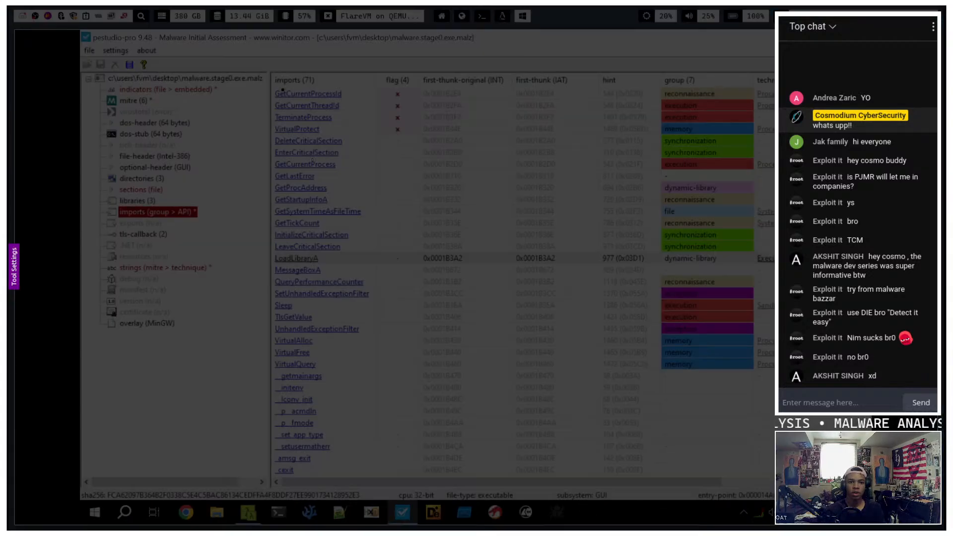
drag(259, 66, 774, 266)
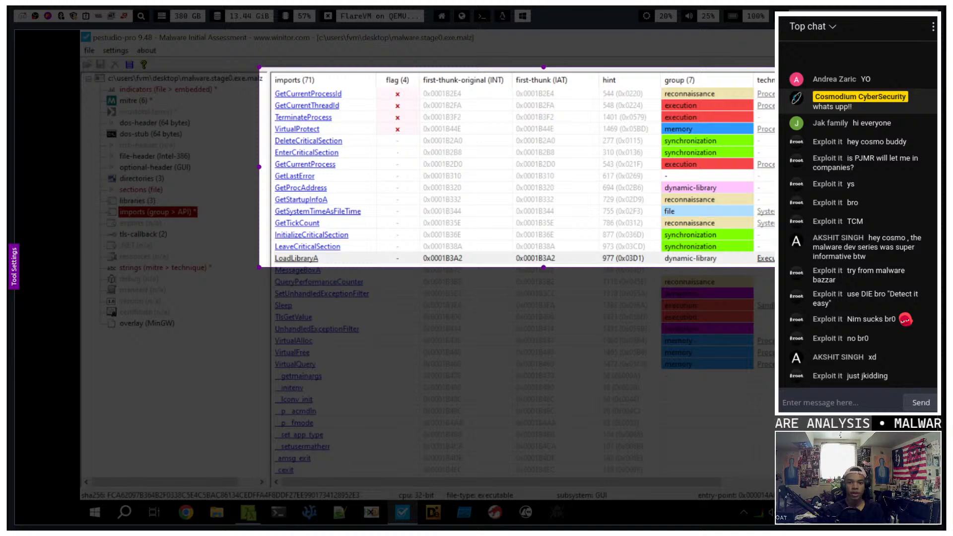
drag(259, 167, 267, 169)
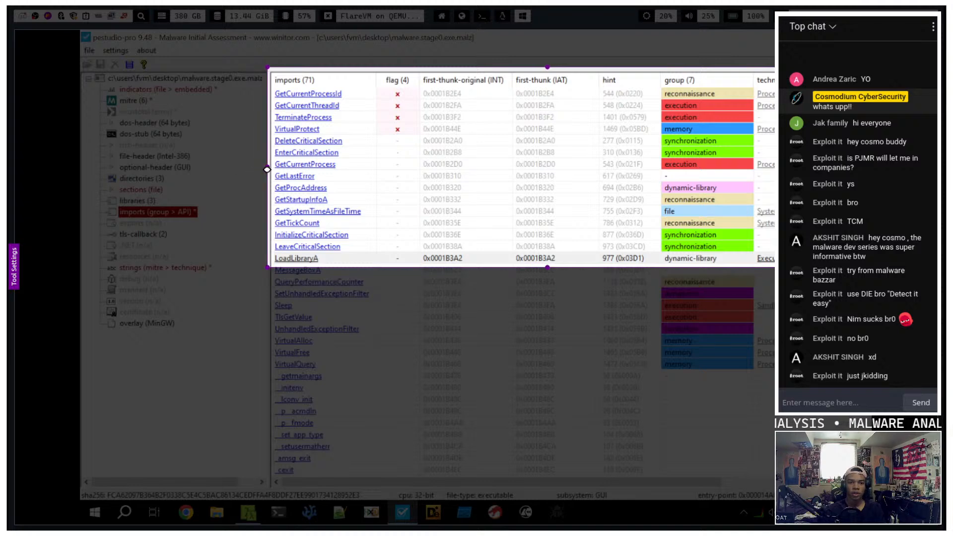
- Outline LoadLibraryA, GetProcAddress and the flagged VirtualProtect entry with red rectangles in the screenshot
click(407, 279)
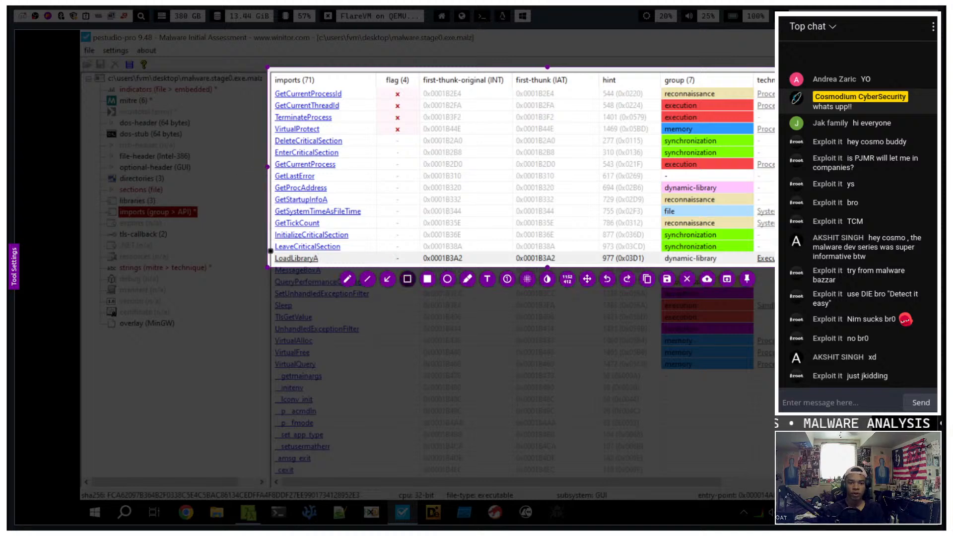
drag(273, 254, 322, 265)
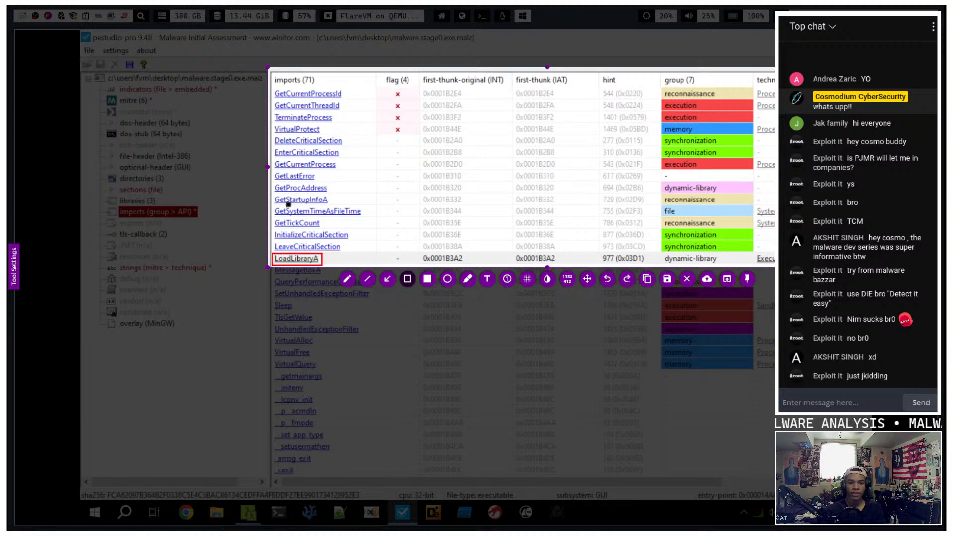
drag(273, 182, 328, 193)
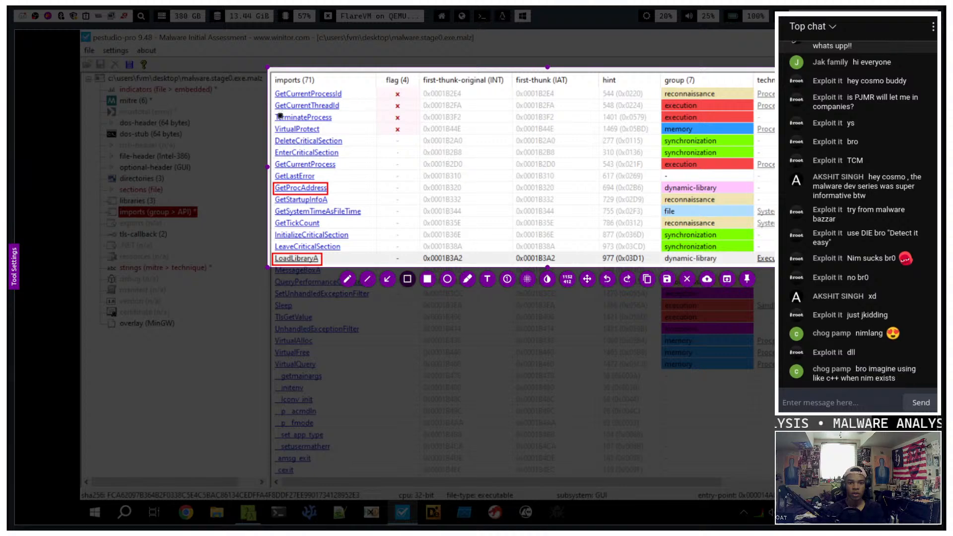
mouse_move(272, 125)
mouse_down()
mouse_move(329, 137)
mouse_move(404, 135)
mouse_up()
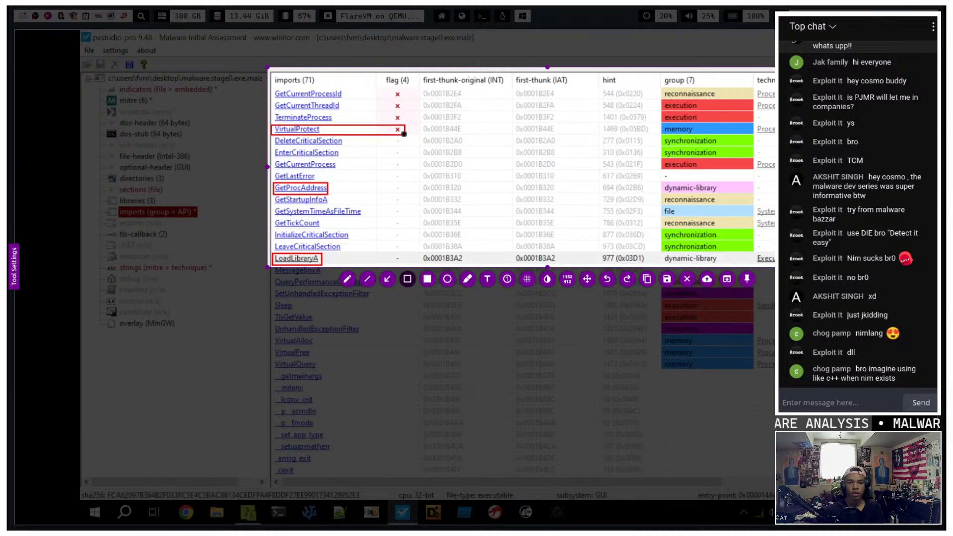
- Copy the annotated imports screenshot and paste it under Import Address Table in the pmat-process-injector note in Obsidian
key(ctrl+c)
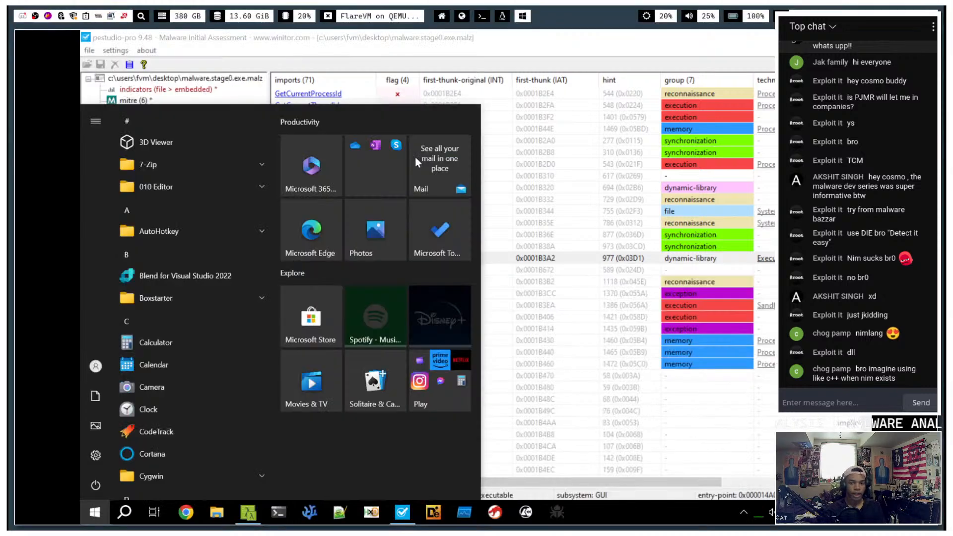
click(609, 237)
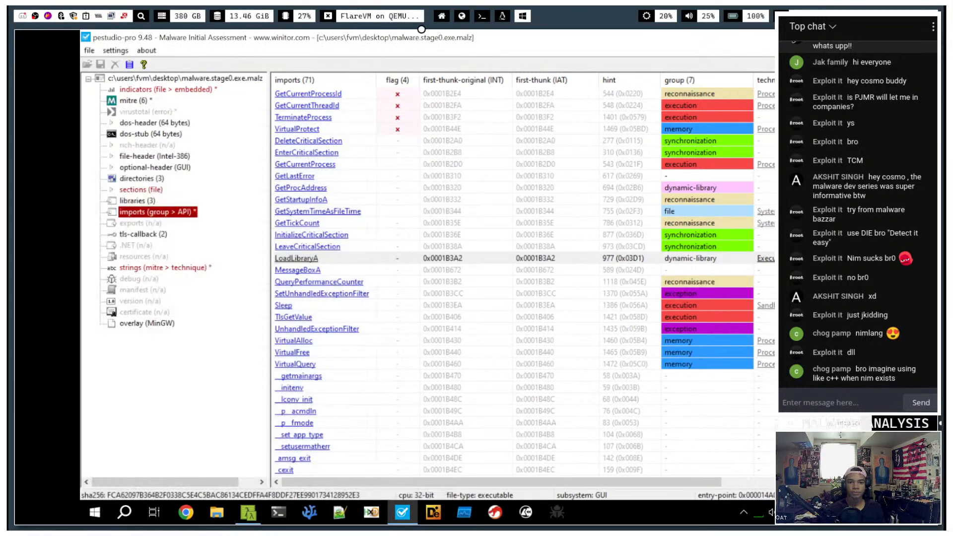
click(440, 17)
scroll(433, 425, down, 5)
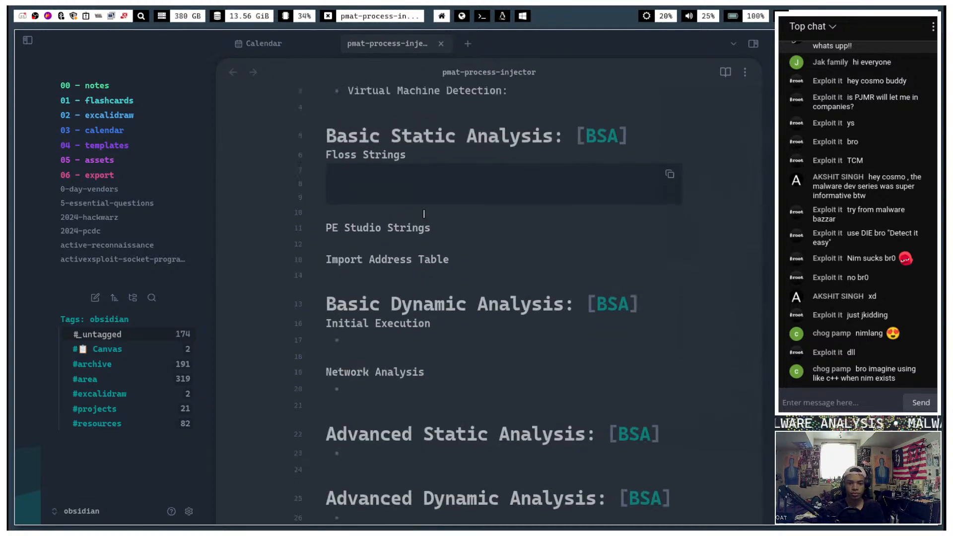
scroll(427, 378, up, 5)
scroll(421, 336, down, 3)
click(453, 318)
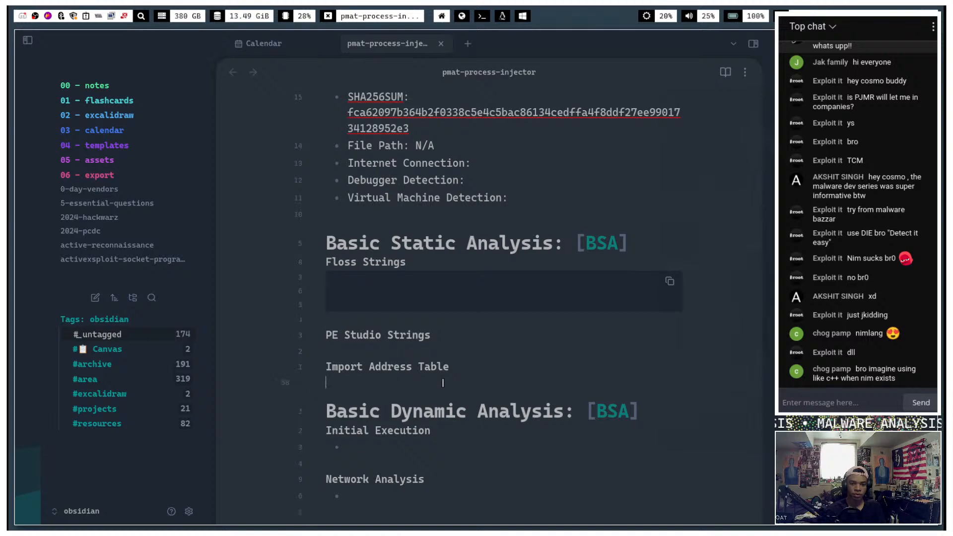
key(ctrl+v)
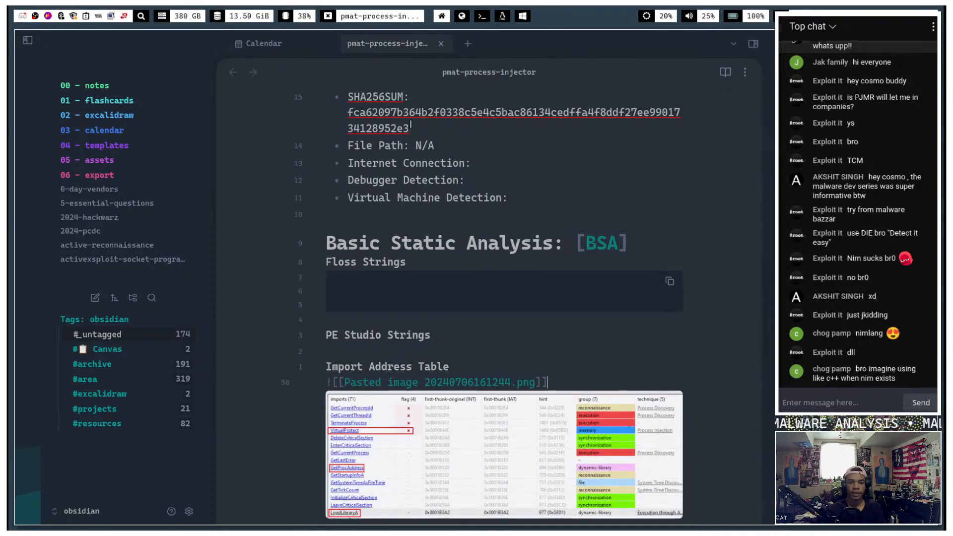
click(482, 16)
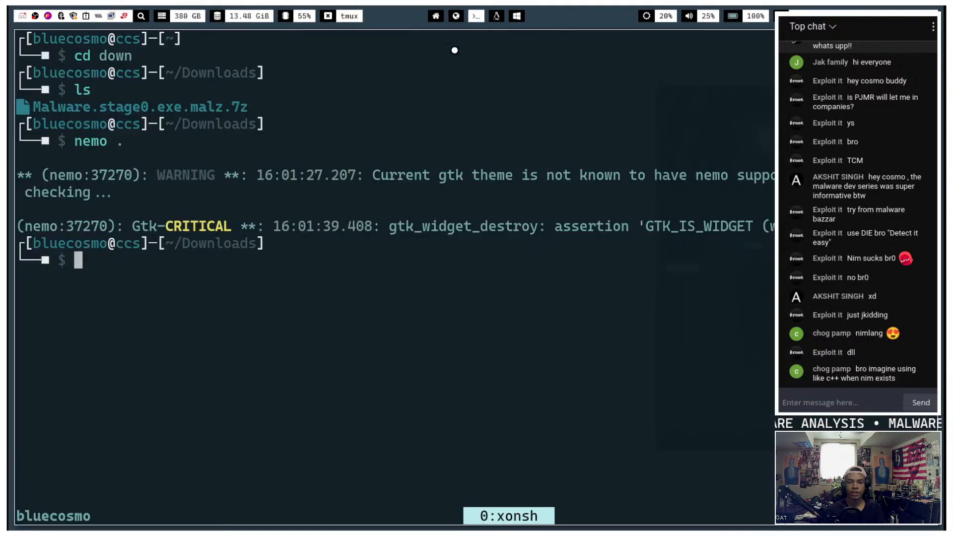
click(495, 16)
click(517, 17)
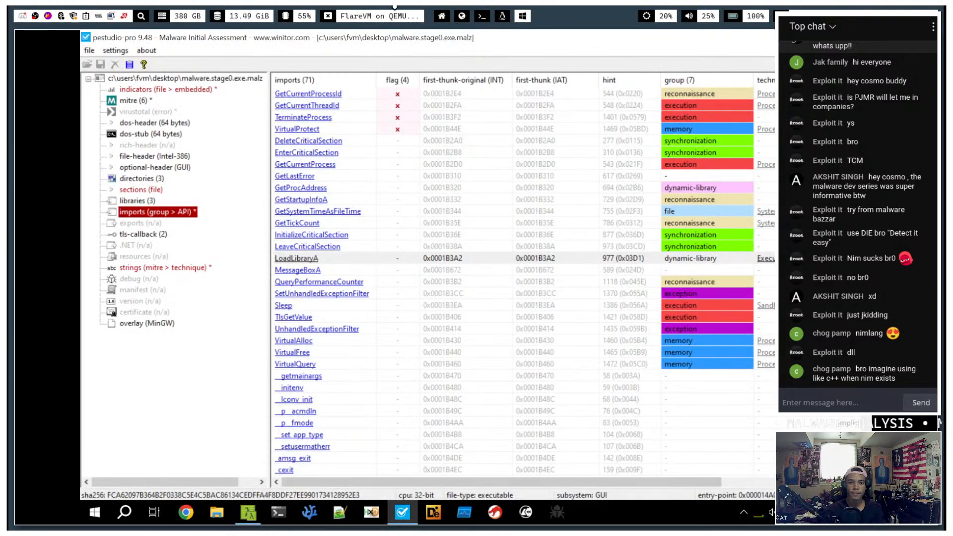
click(441, 16)
- Delete the PE Studio Strings subheading and its blank line from the Basic Static Analysis section
scroll(476, 215, up, 3)
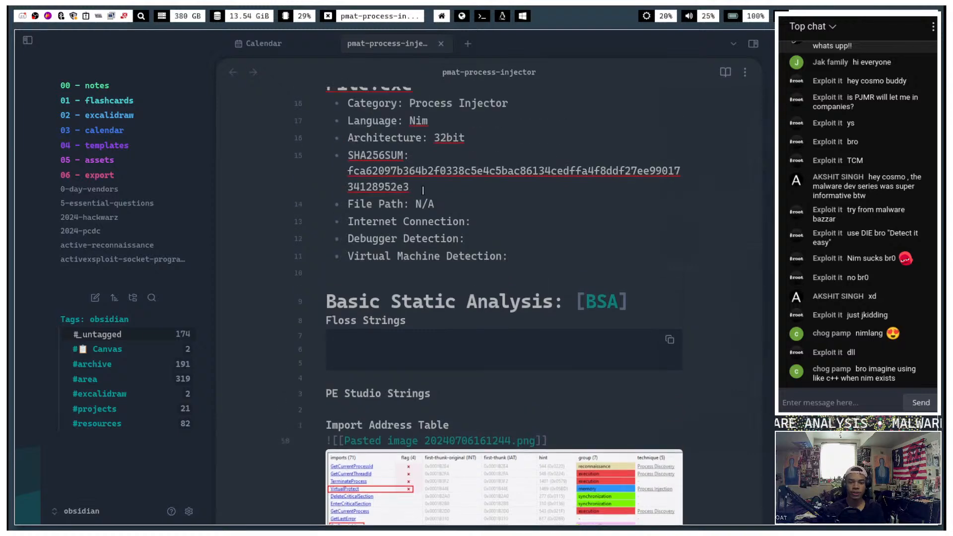
scroll(475, 215, down, 3)
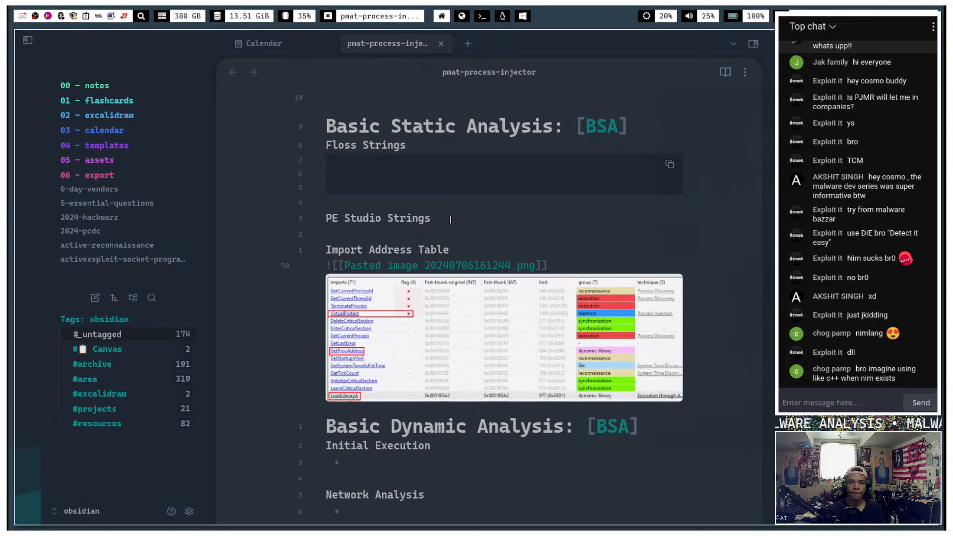
triple_click(450, 219)
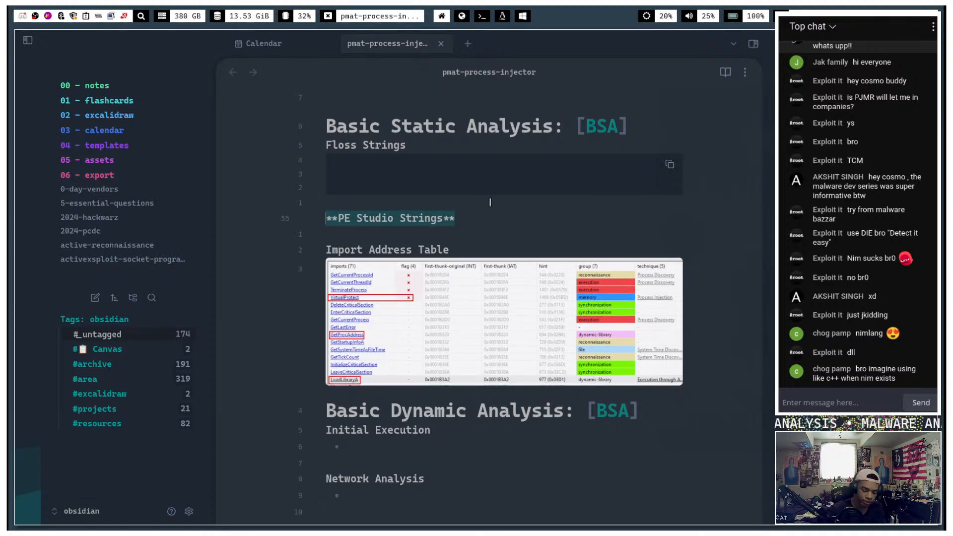
key(BackSpace)
key(Delete)
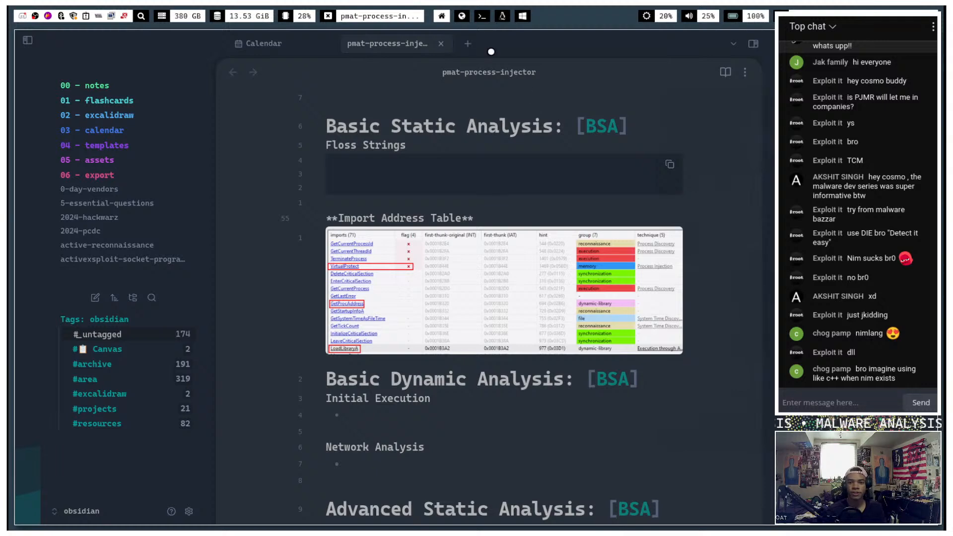
- Switch to Cmder in FlareVM and review the sample's capability table, highlighting the embedded PE file entry
click(522, 15)
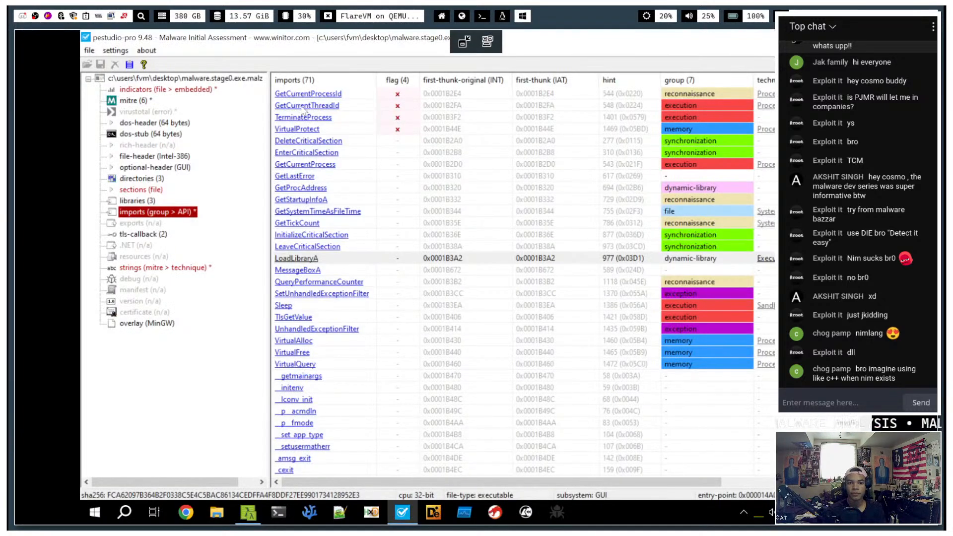
click(248, 512)
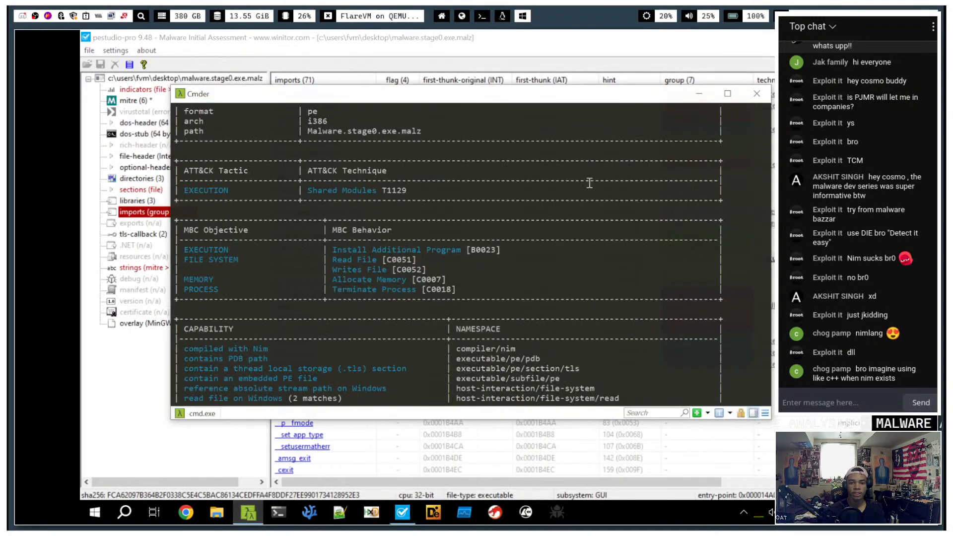
click(402, 513)
click(403, 513)
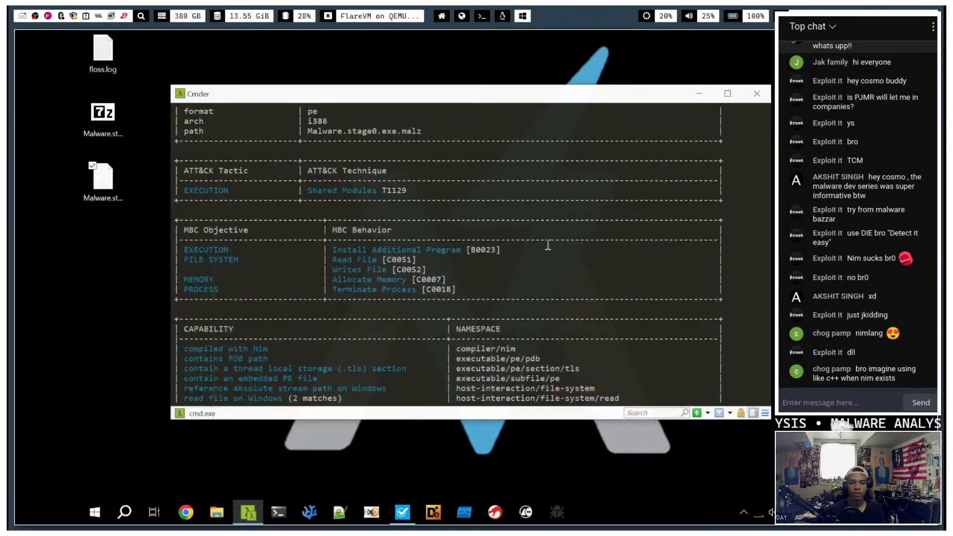
scroll(352, 283, down, 1)
scroll(324, 231, down, 1)
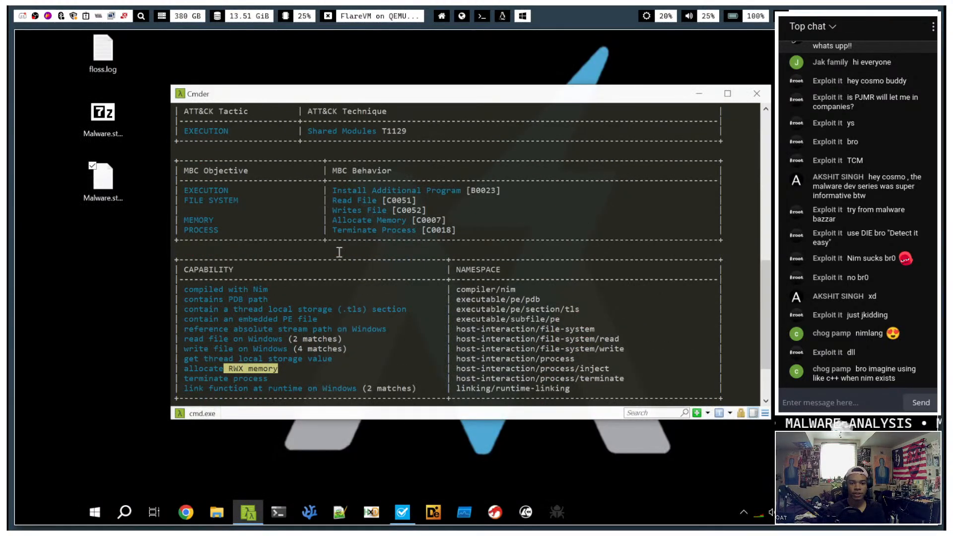
scroll(254, 279, down, 1)
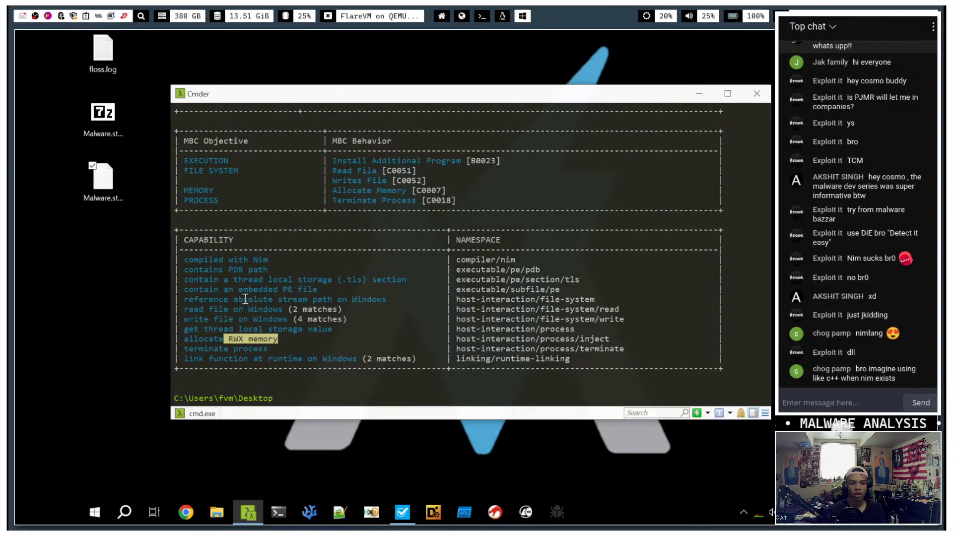
drag(234, 289, 321, 292)
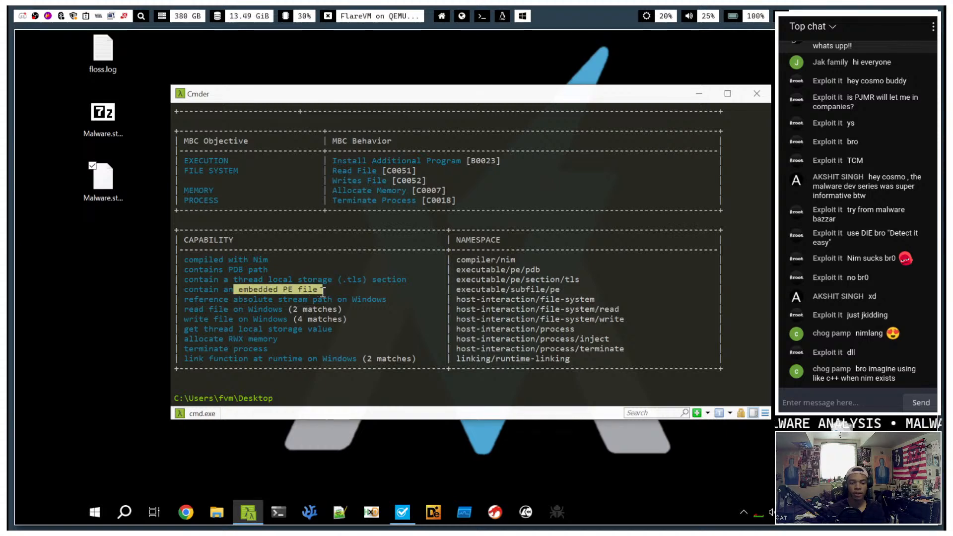
- Frame a screenshot of the capability and namespace table, outlining allocate RWX memory and embedded PE file with red rectangles
key(super)
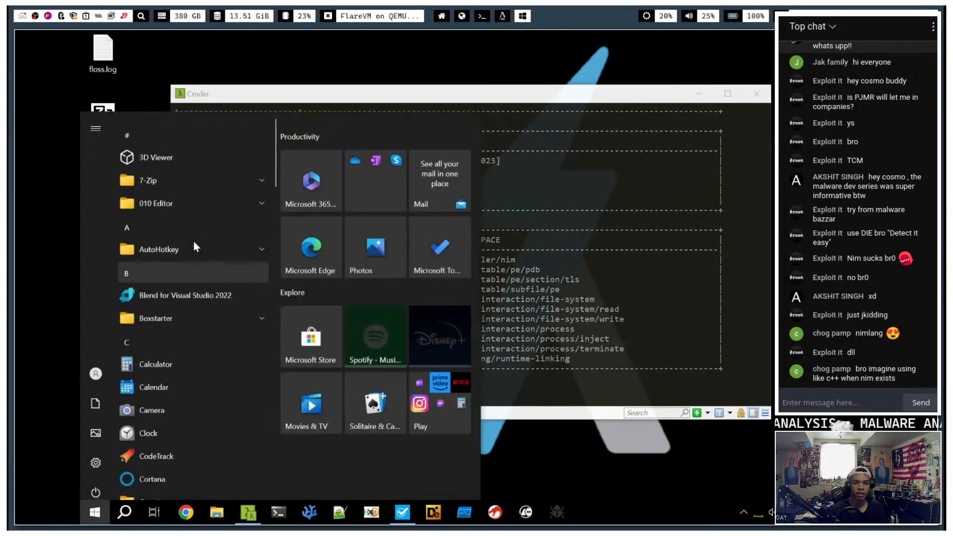
click(648, 377)
click(343, 222)
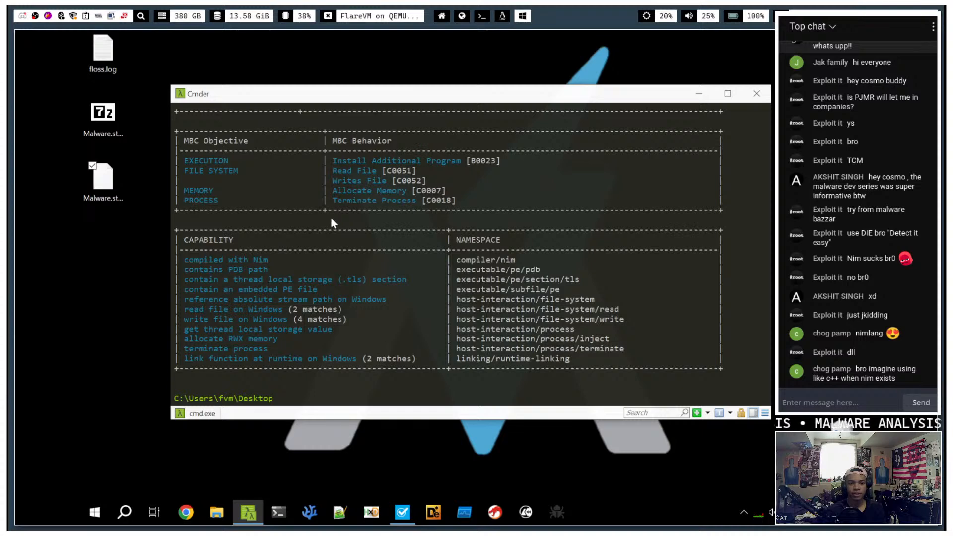
key(Print)
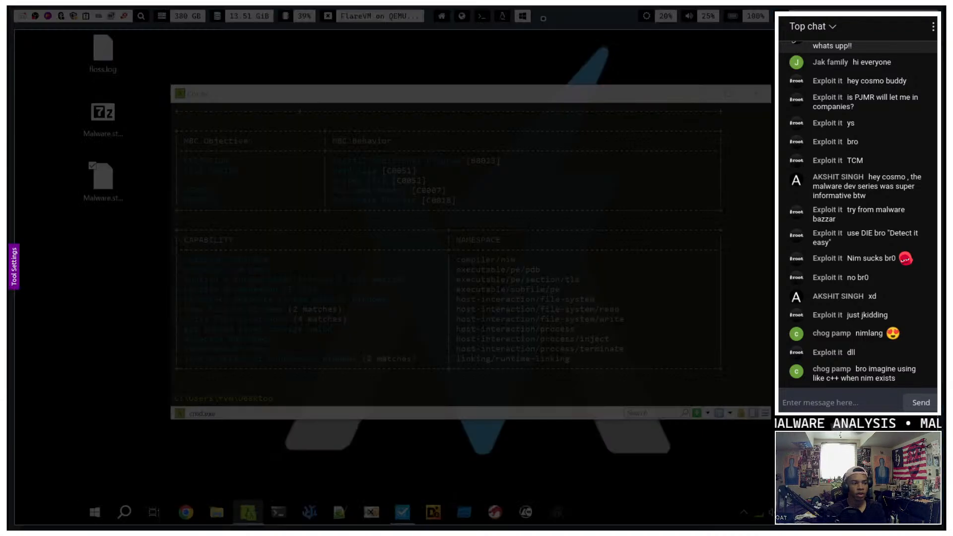
drag(171, 223, 730, 371)
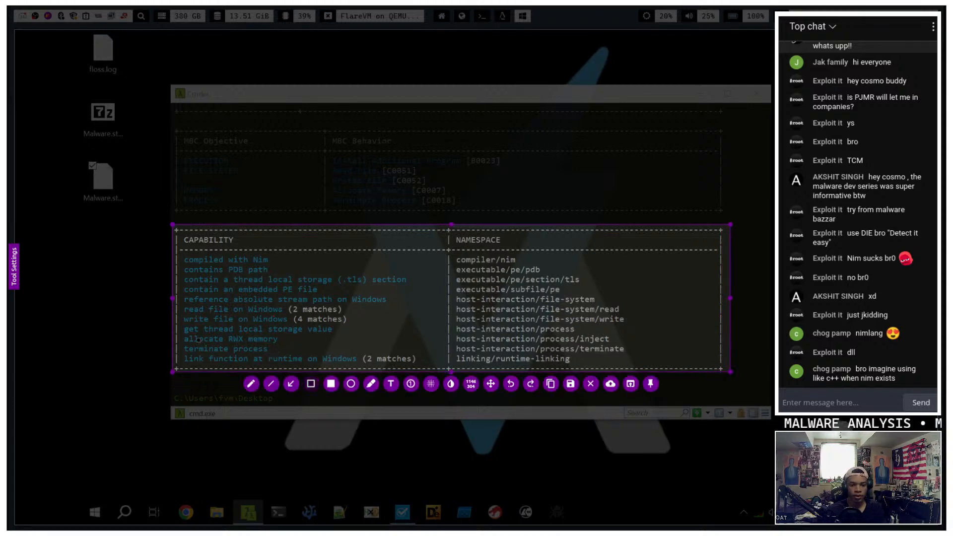
drag(181, 335, 275, 343)
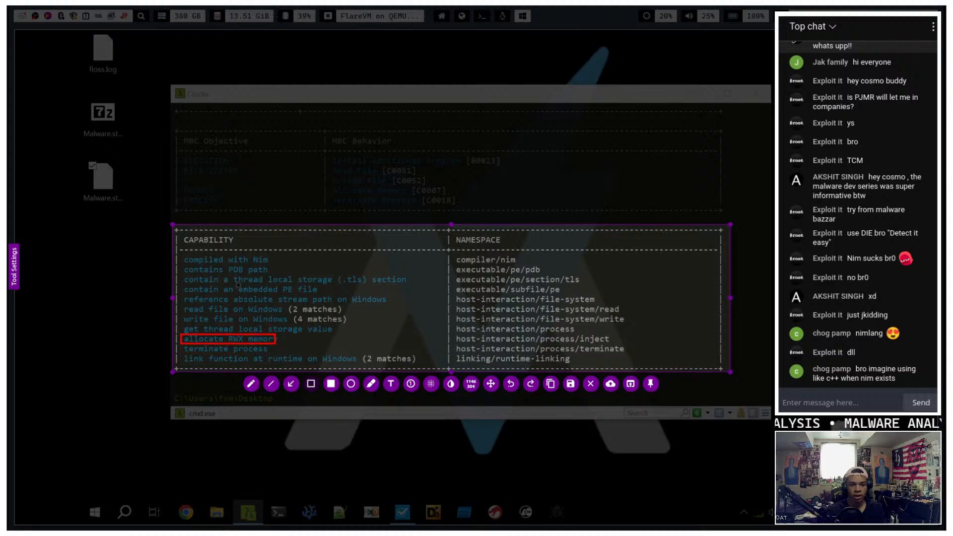
drag(239, 286, 323, 295)
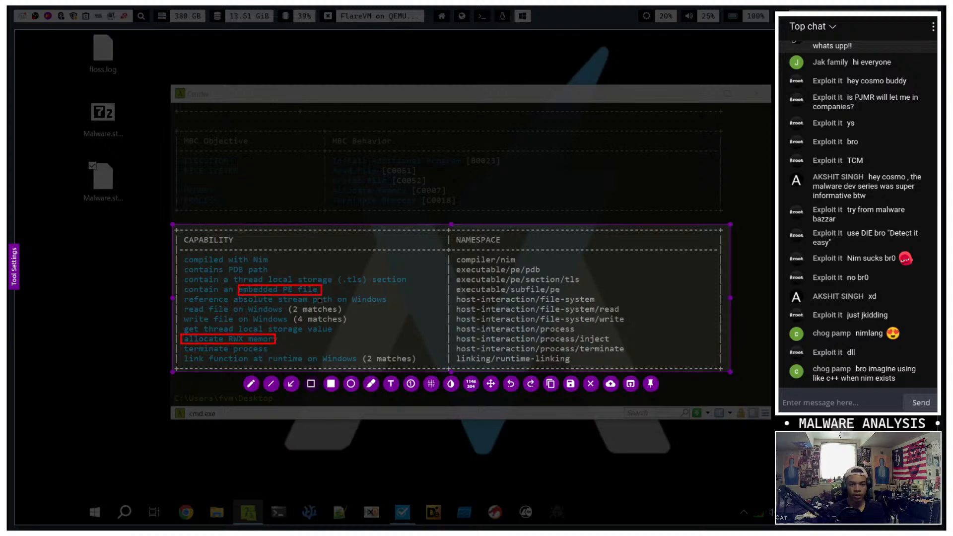
- Copy the annotated capability screenshot and paste it in the Obsidian note on a new line below the imports image
key(ctrl+c)
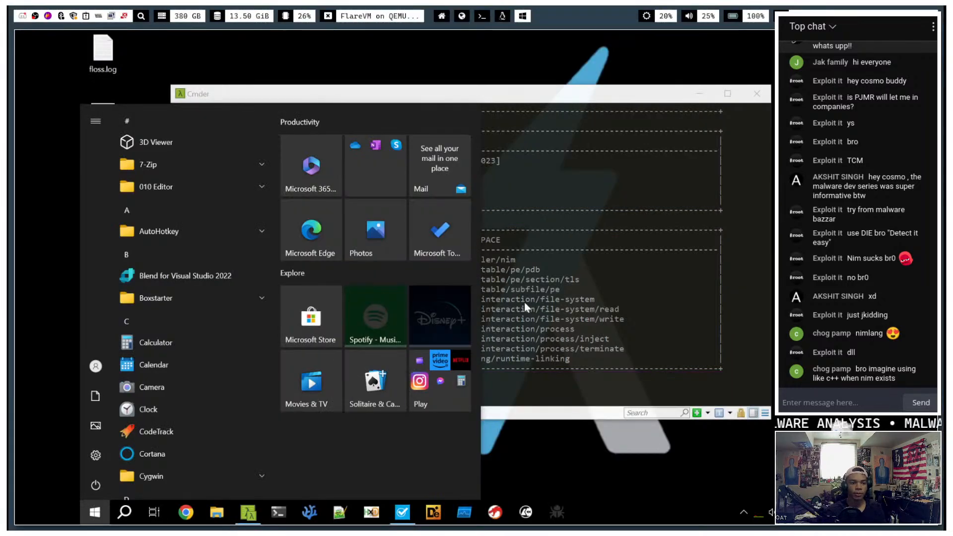
click(442, 16)
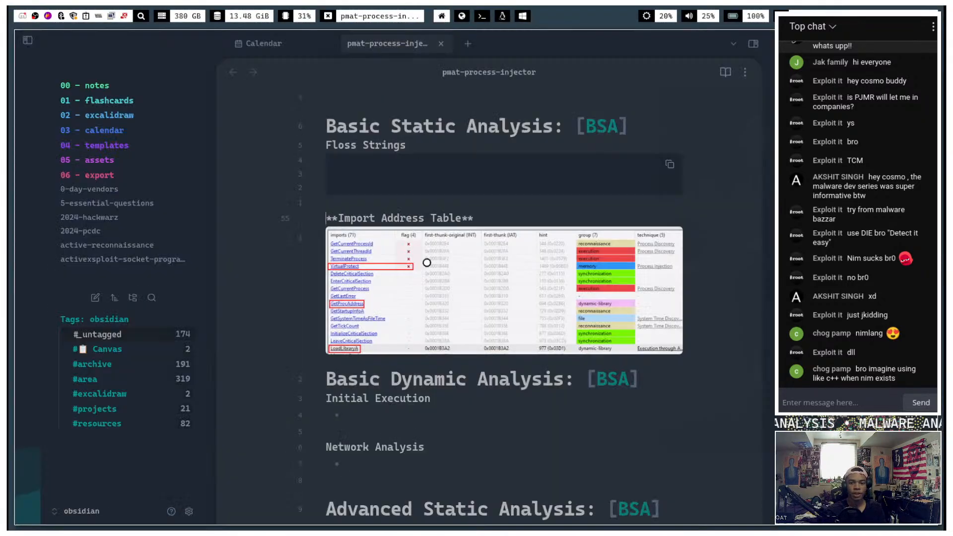
scroll(449, 245, up, 3)
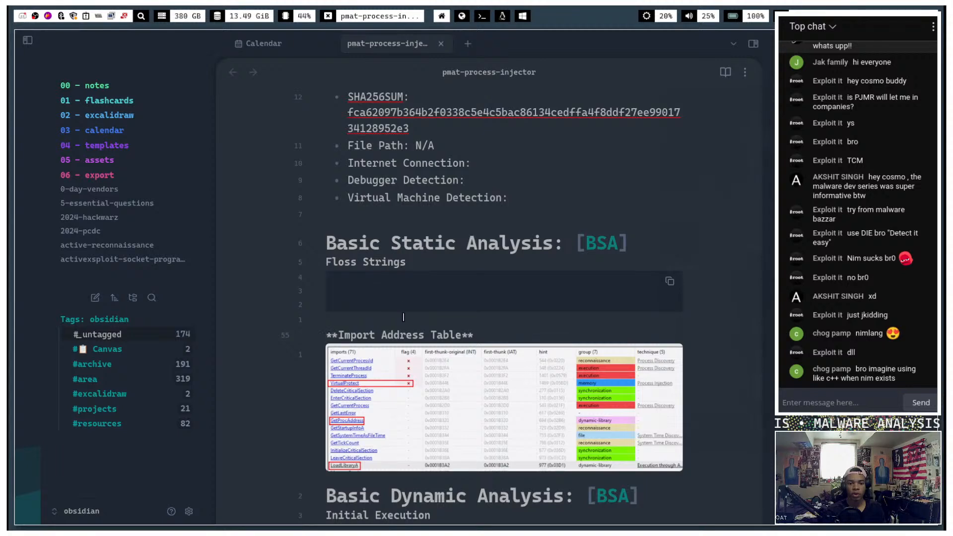
scroll(479, 311, down, 5)
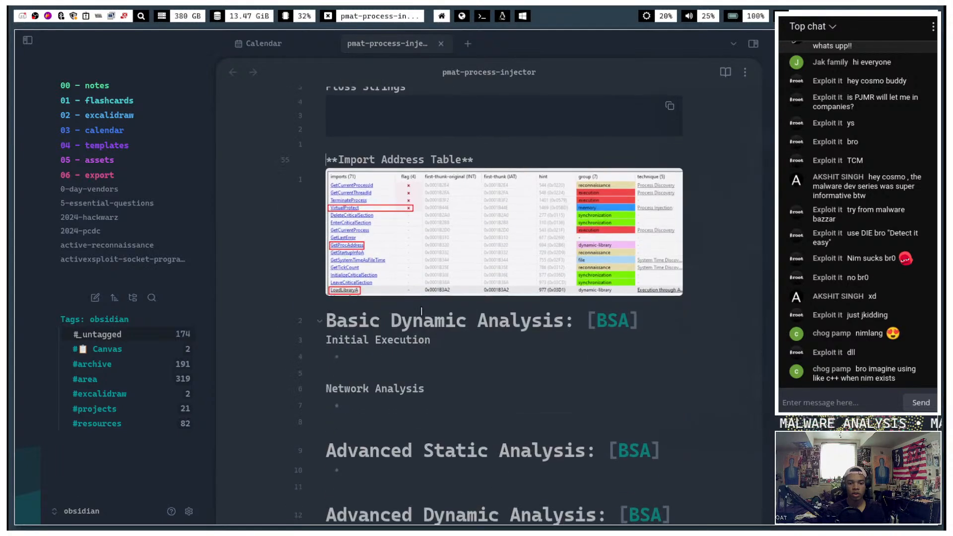
click(383, 314)
key(shift+o)
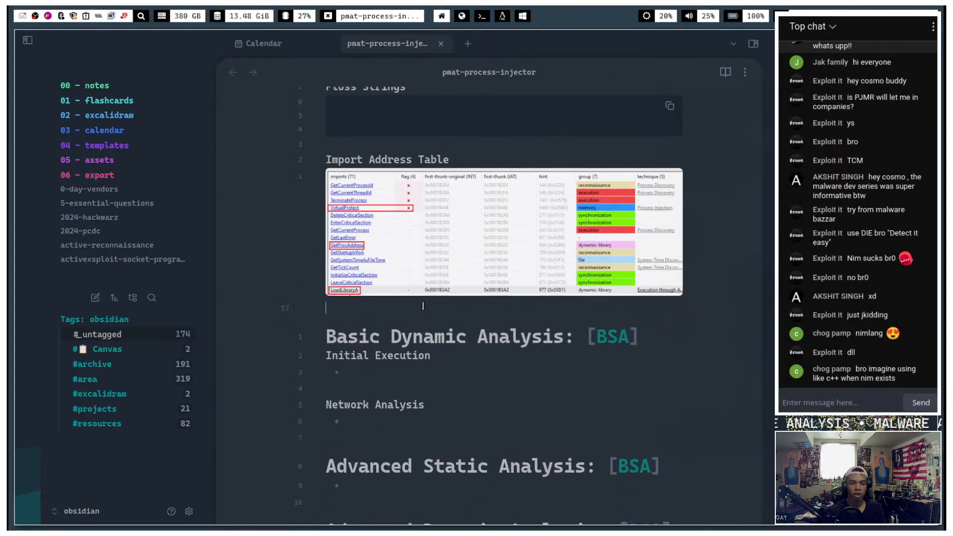
key(ctrl+v)
key(Escape)
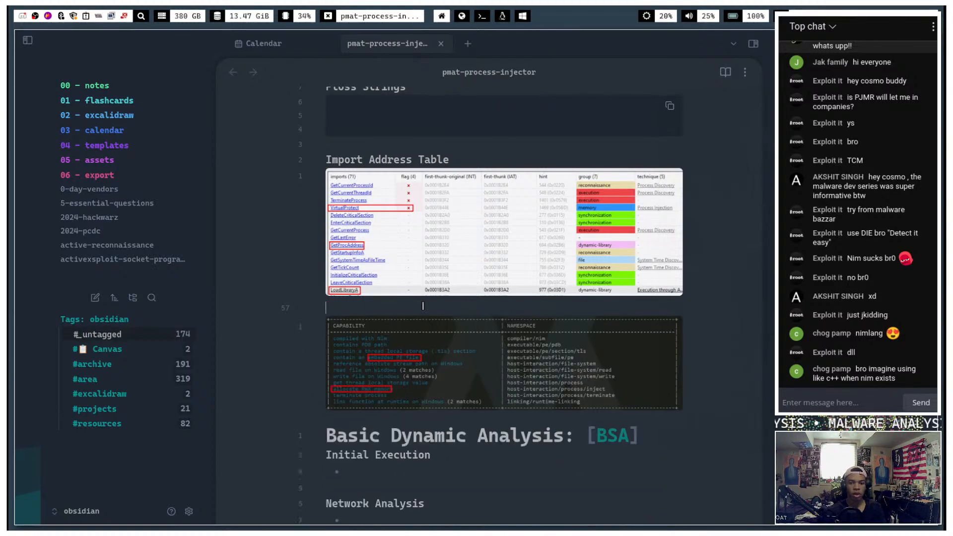
- Add a bold CAPA subheading directly above the capability table image
key(k)
key(k)
key(k)
key(j)
key(j)
key(j)
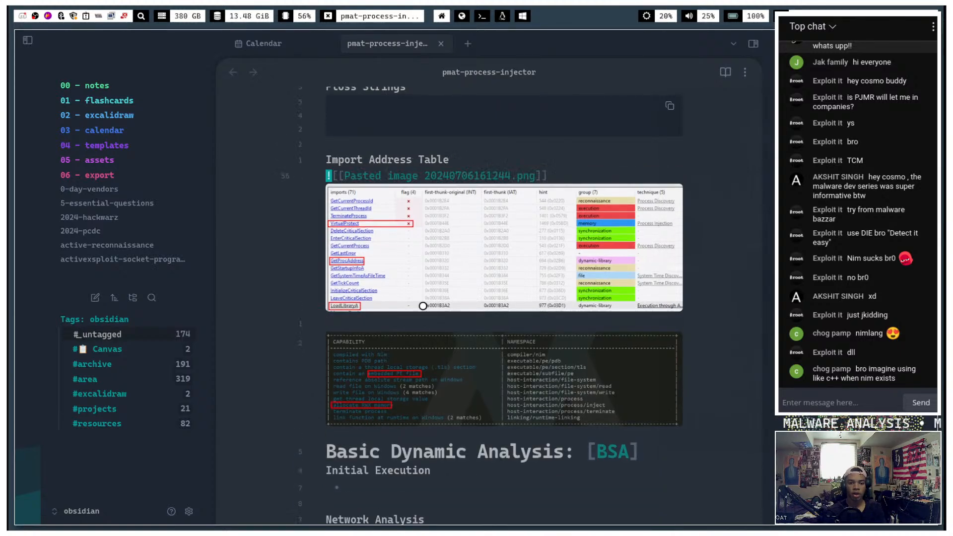
text(i**)
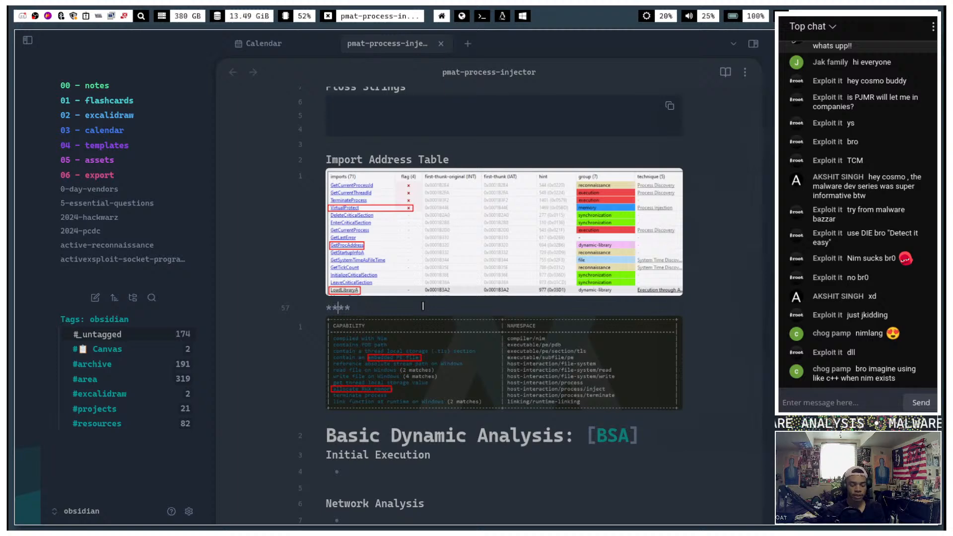
text(CAPAP)
key(Escape)
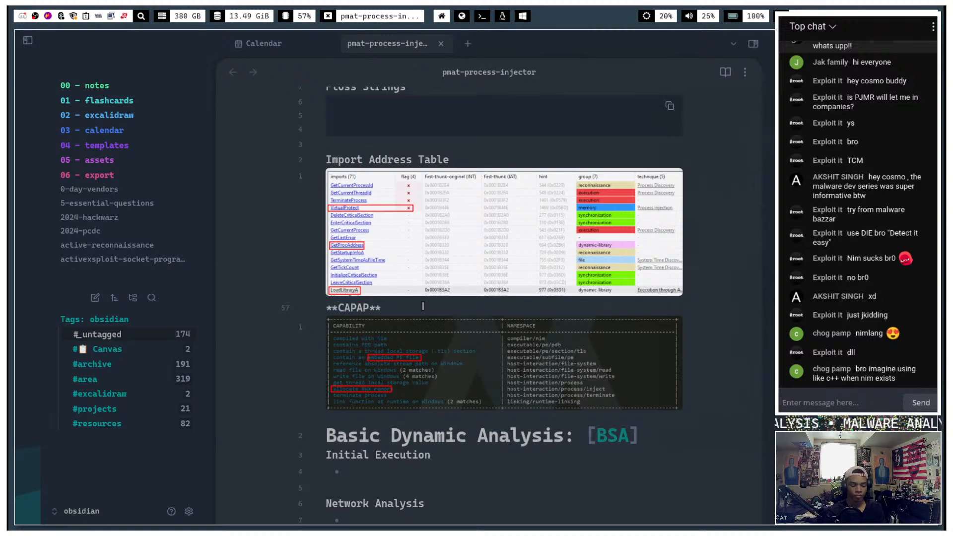
key(x)
- Insert a blank line between the imports image and the CAPA subheading
key(k)
key(k)
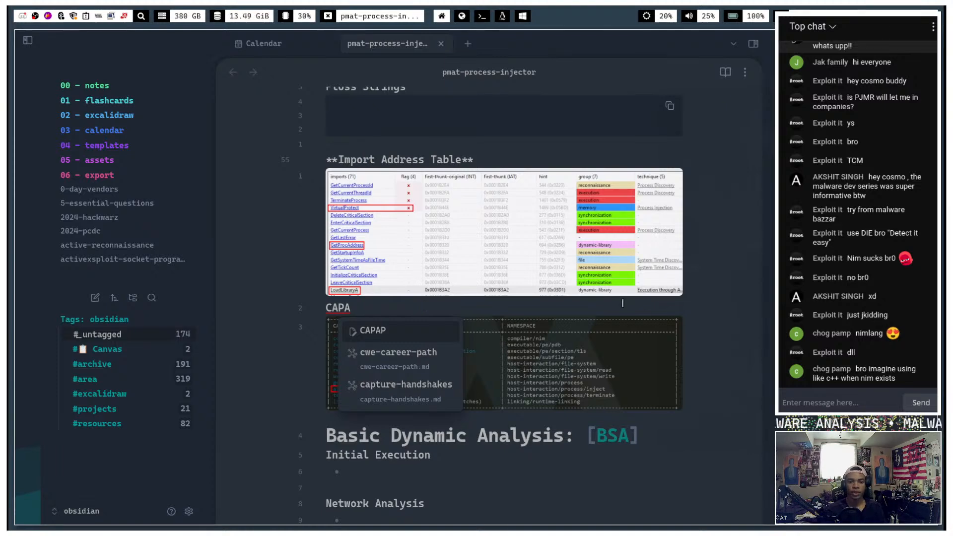
key(j)
key(Escape)
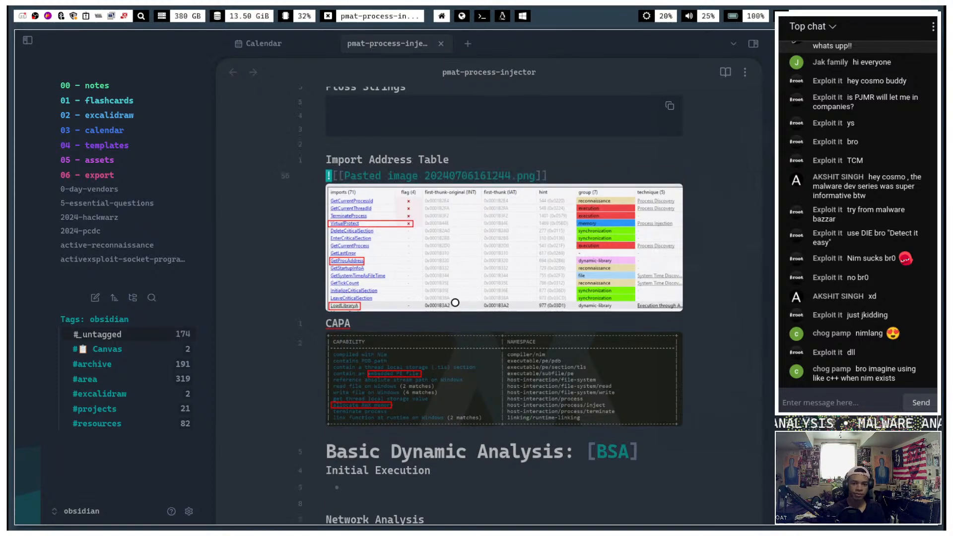
key(o)
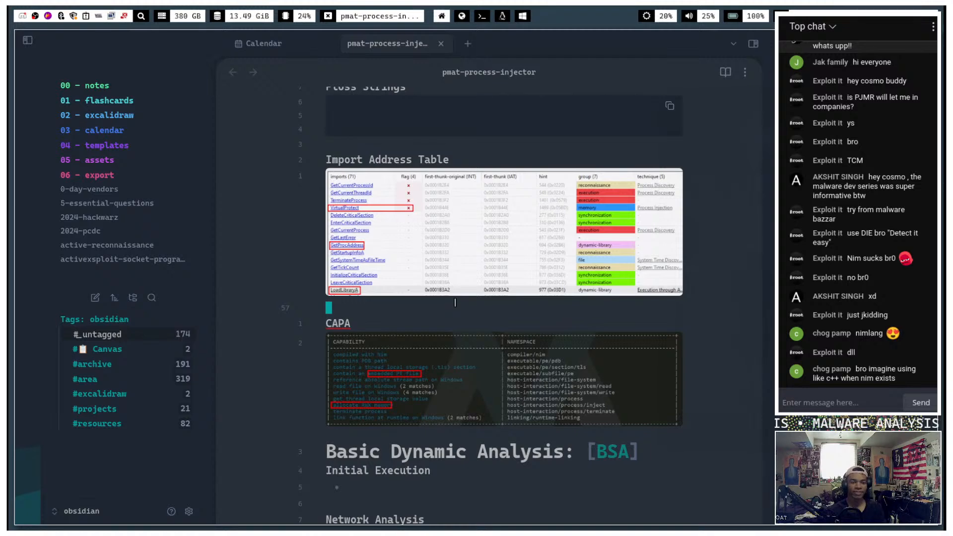
- Switch to the FlareVM virtual machine and open floss.log in Vim from the Cmder terminal
key(Escape)
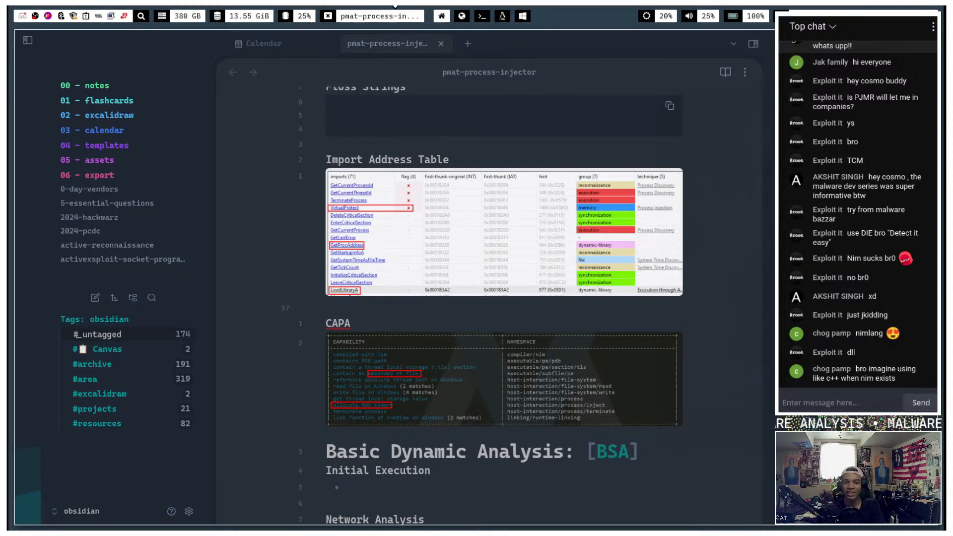
click(520, 20)
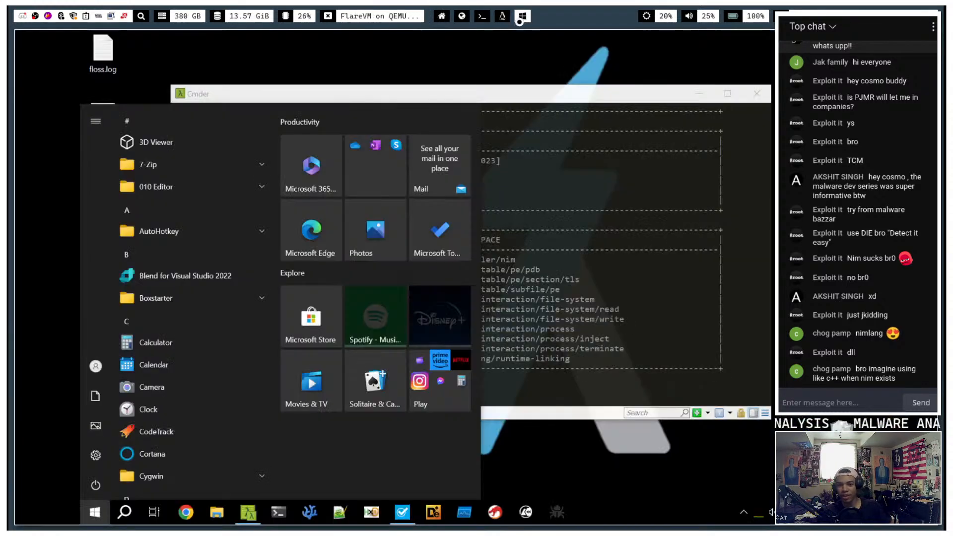
click(538, 425)
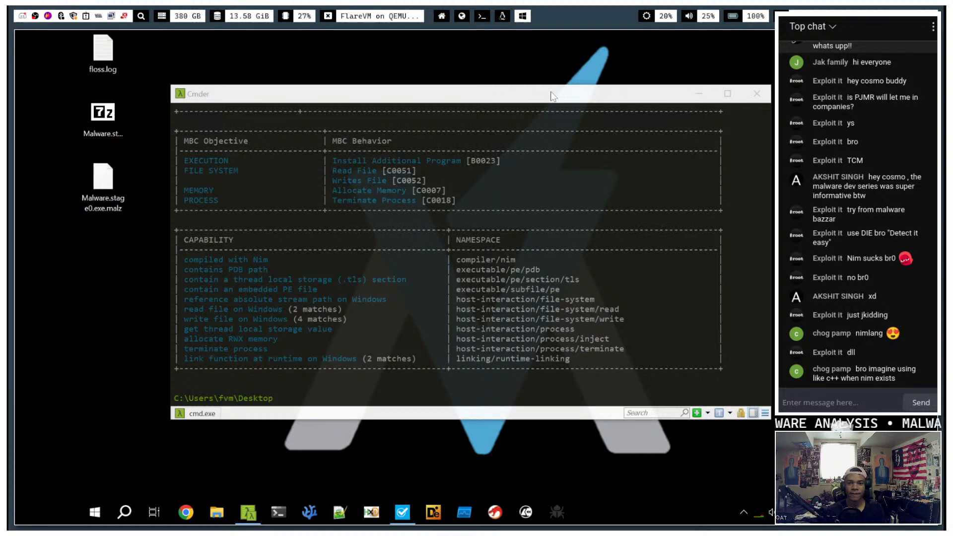
drag(551, 95, 535, 141)
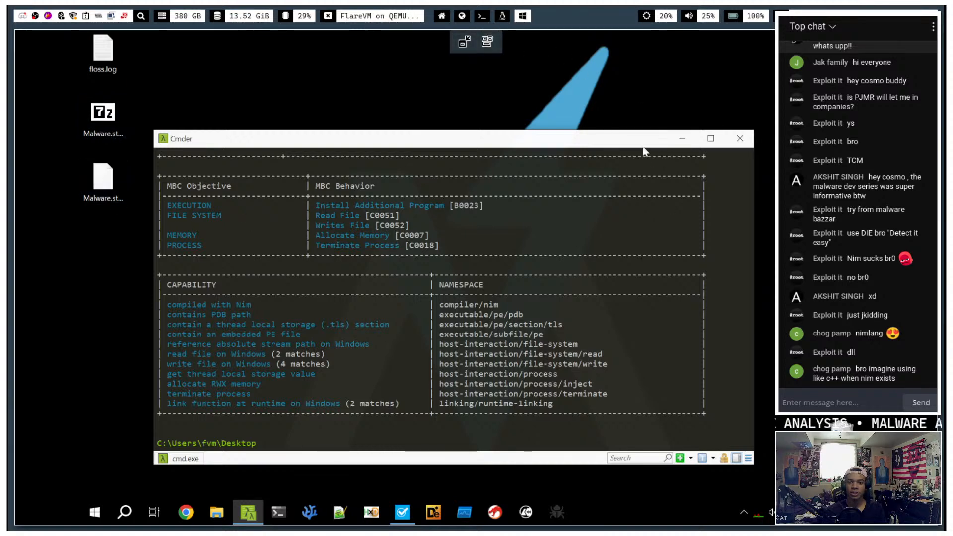
click(680, 138)
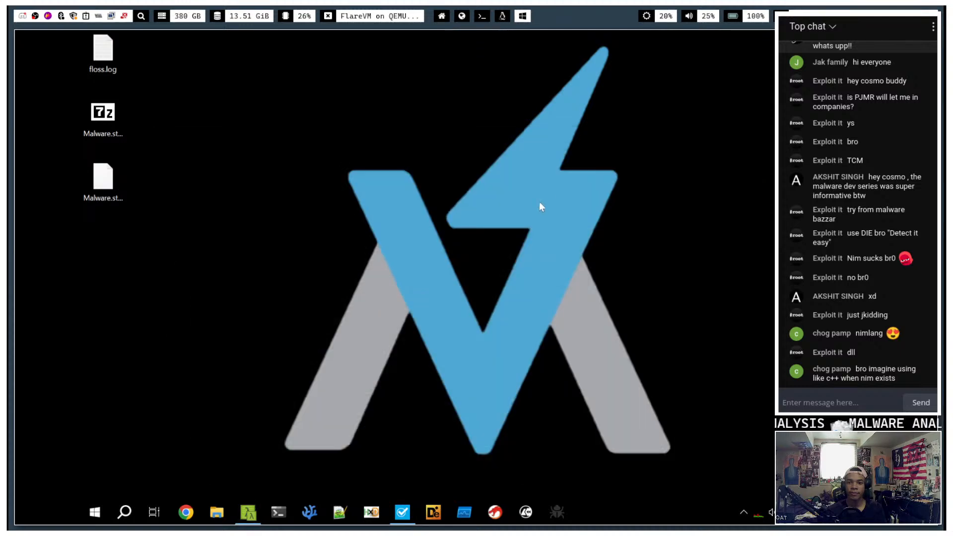
click(248, 512)
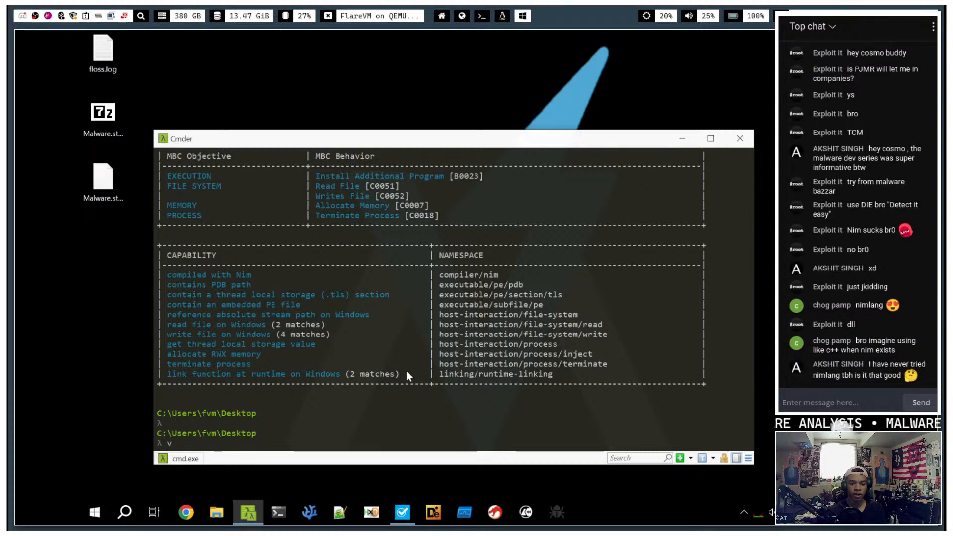
text(im floss.log)
key(Return)
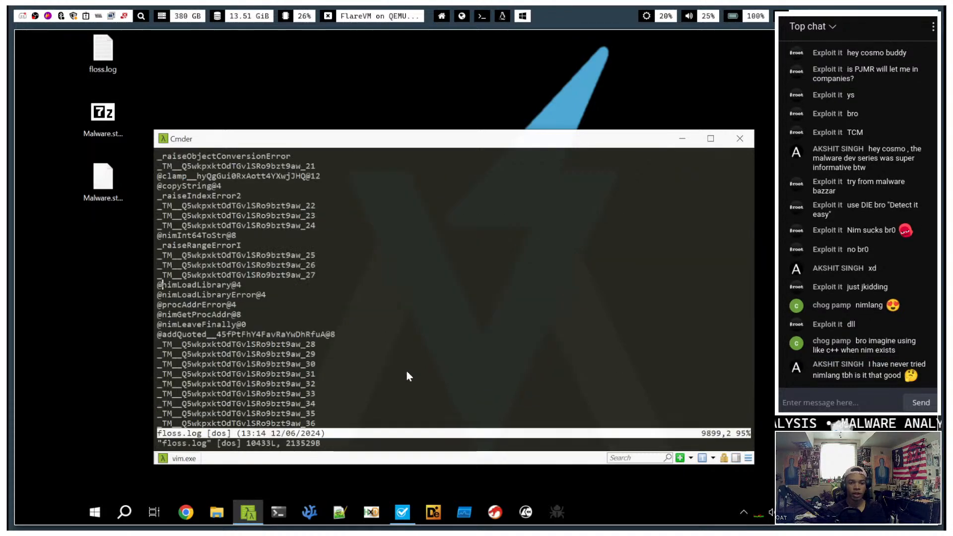
- Maximize the terminal window and try searching floss.log for the strings nim and powershell
text(/nim)
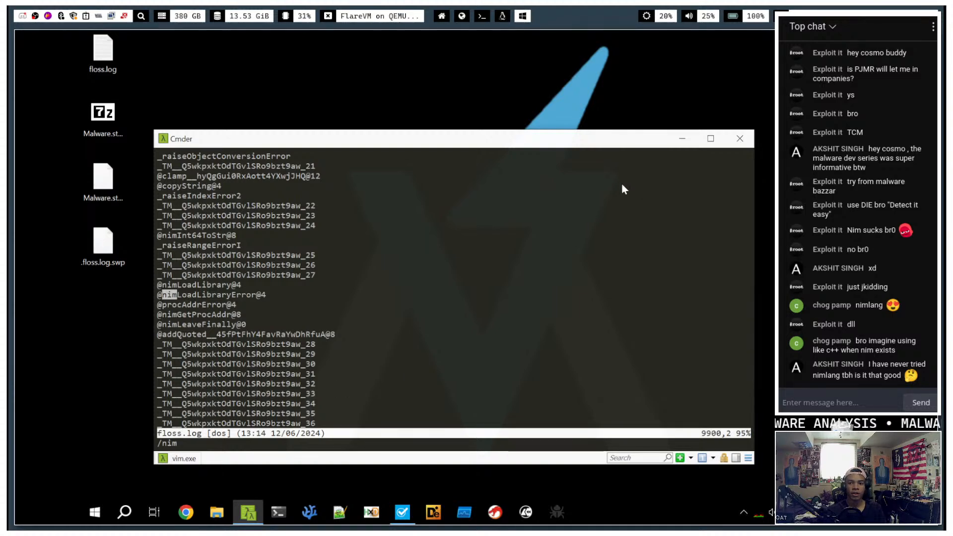
click(710, 139)
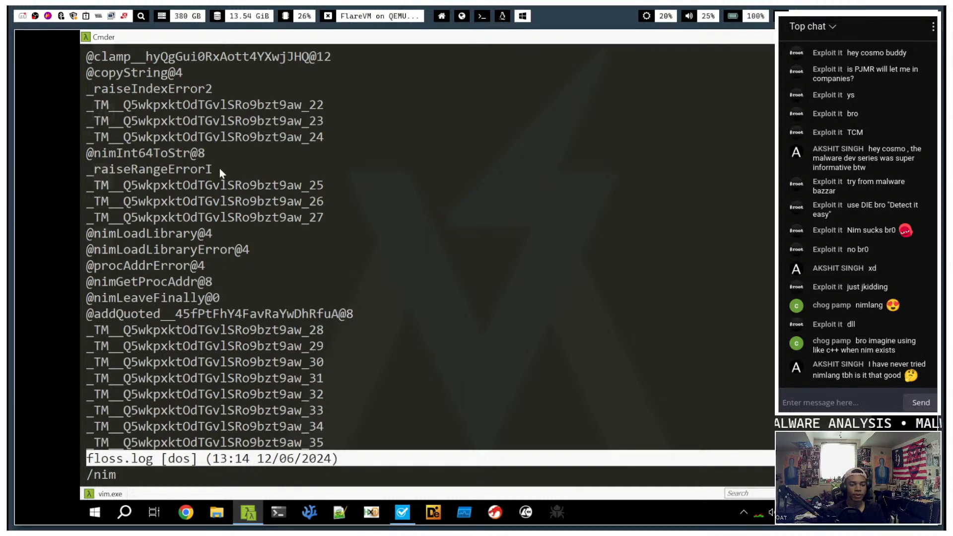
key(BackSpace)
key(BackSpace)
key(BackSpace)
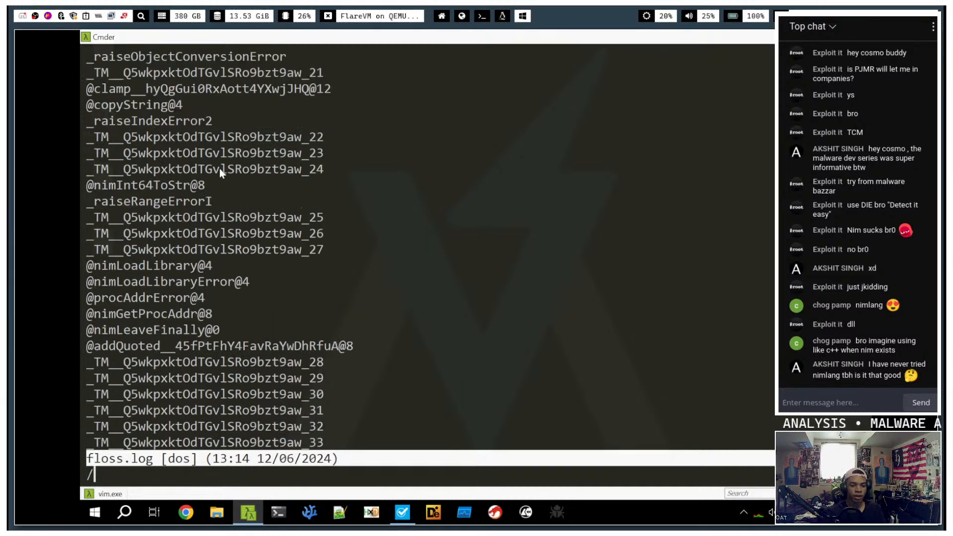
text(powershell)
key(BackSpace)
key(BackSpace)
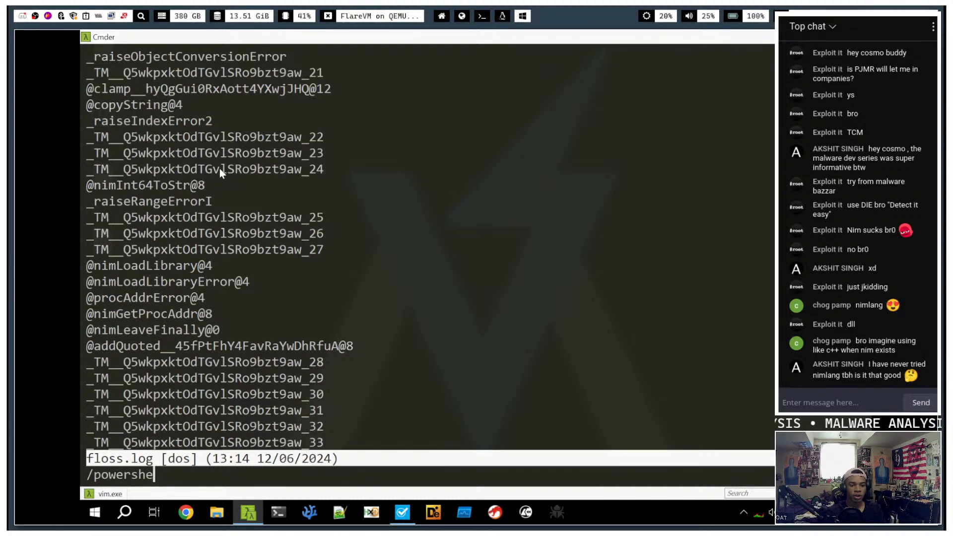
key(BackSpace)
key(BackSpace)
key(BackSpace)
key(BackSpace)
key(BackSpace)
key(BackSpace)
key(BackSpace)
key(BackSpace)
- Search floss.log for http strings
text(htt)
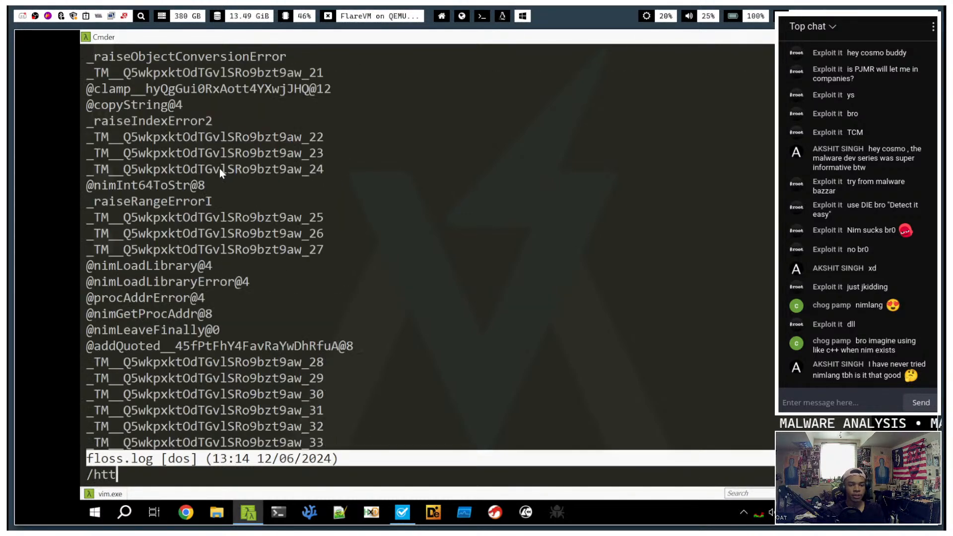
text(p:)
key(BackSpace)
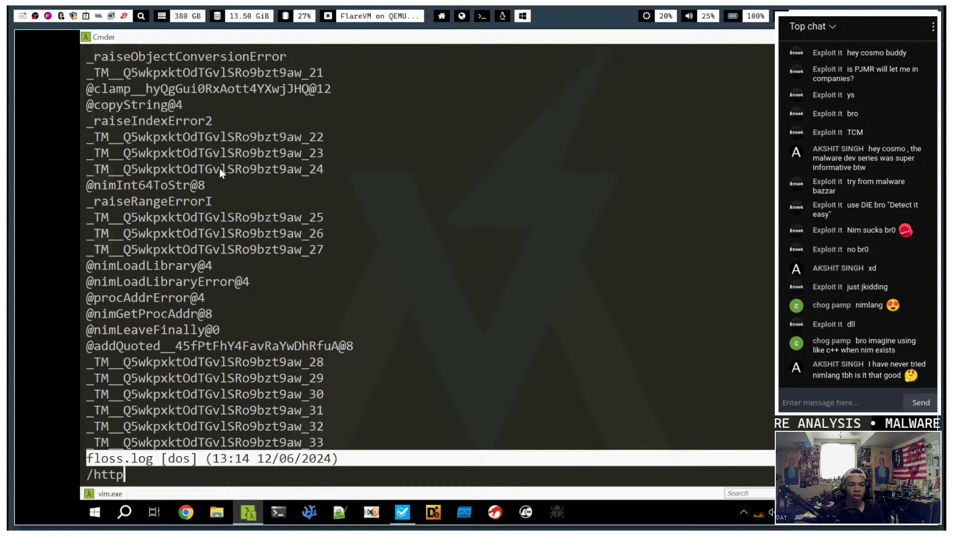
key(Return)
key(BackSpace)
key(BackSpace)
key(BackSpace)
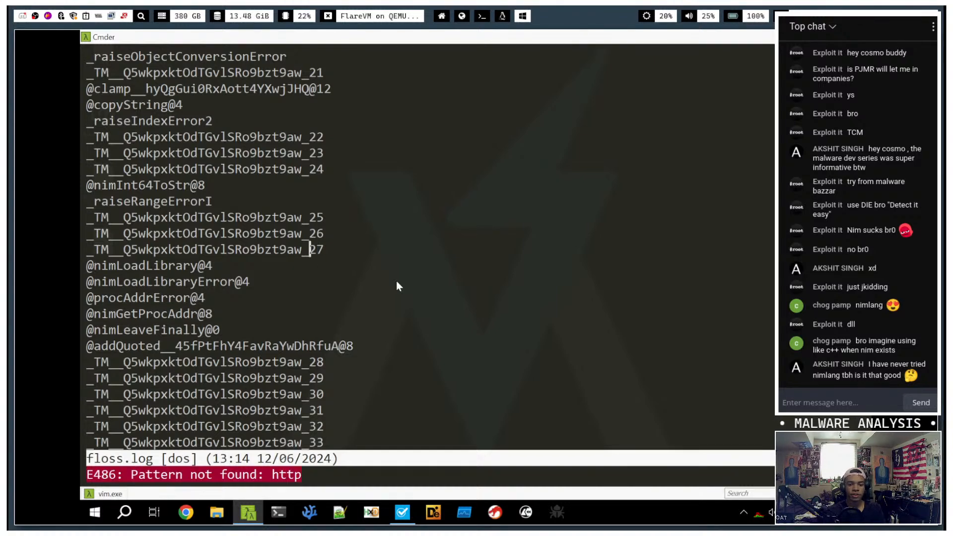
- Quit Vim and open the Desktop folder in VSCodium with the codium . command to view floss.log there
text(:q)
key(Return)
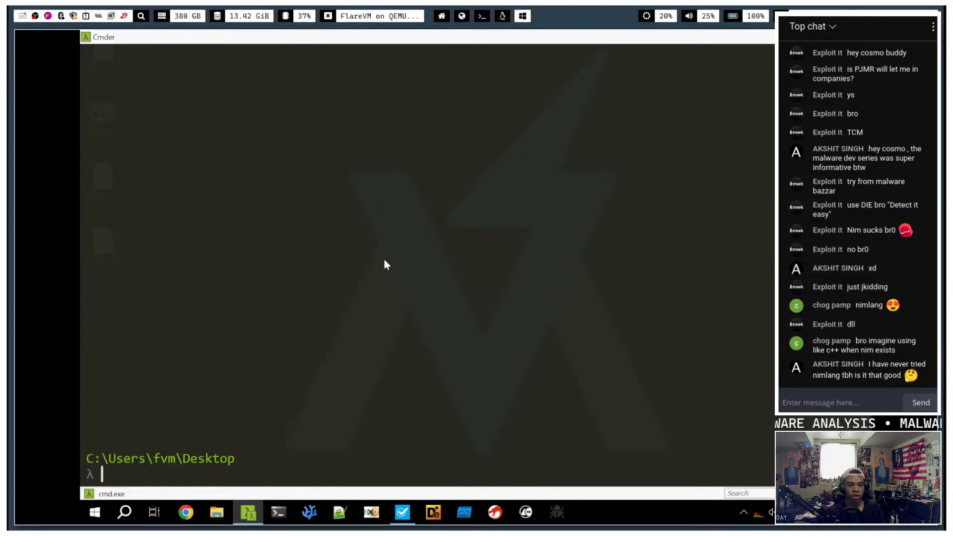
text(codium .)
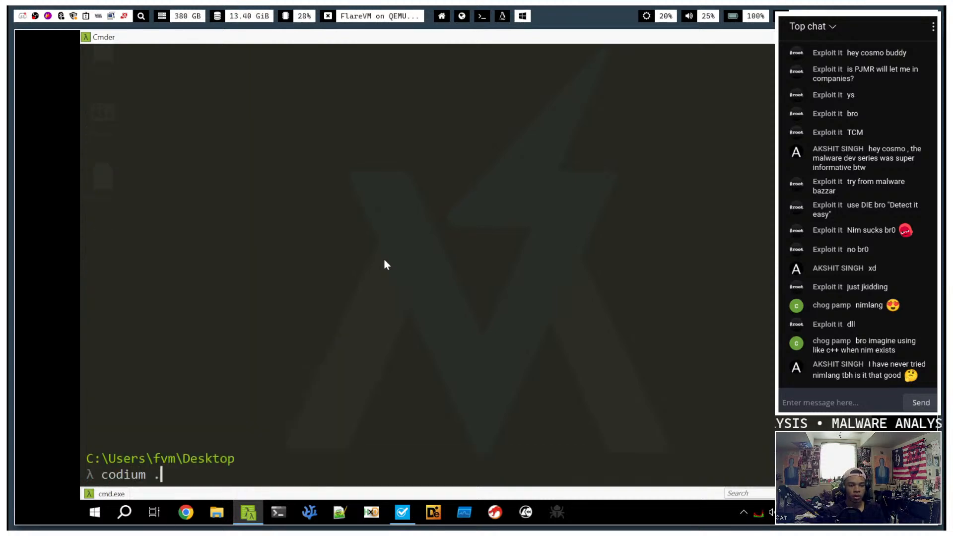
key(Return)
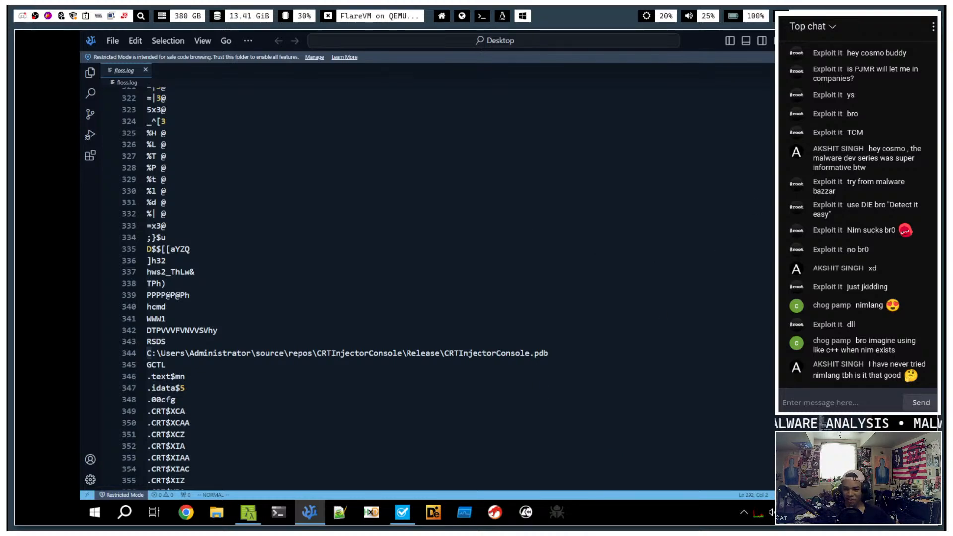
- Examine the extracted strings in floss.log, including Nim library names, API calls, executable paths and the PDB path
scroll(427, 283, up, 20)
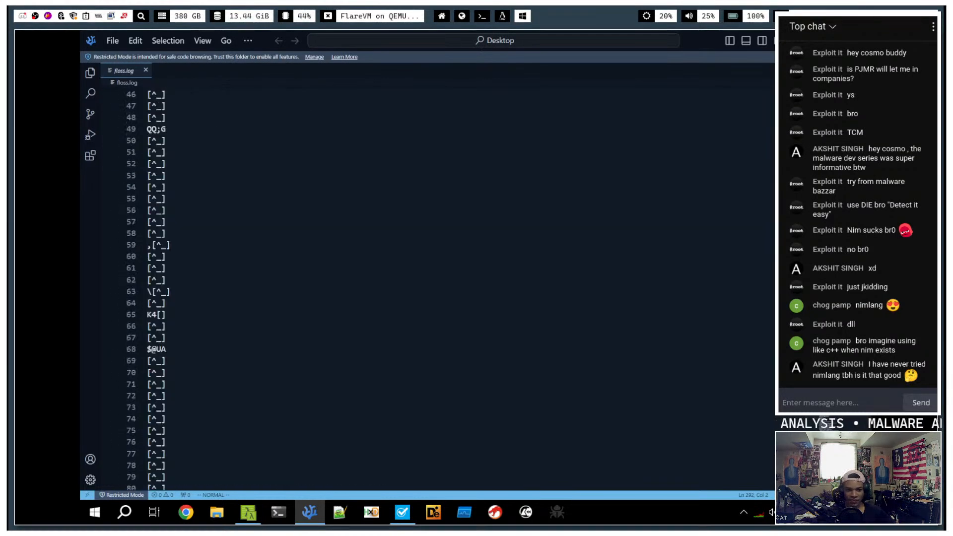
scroll(482, 275, down, 20)
scroll(482, 275, up, 5)
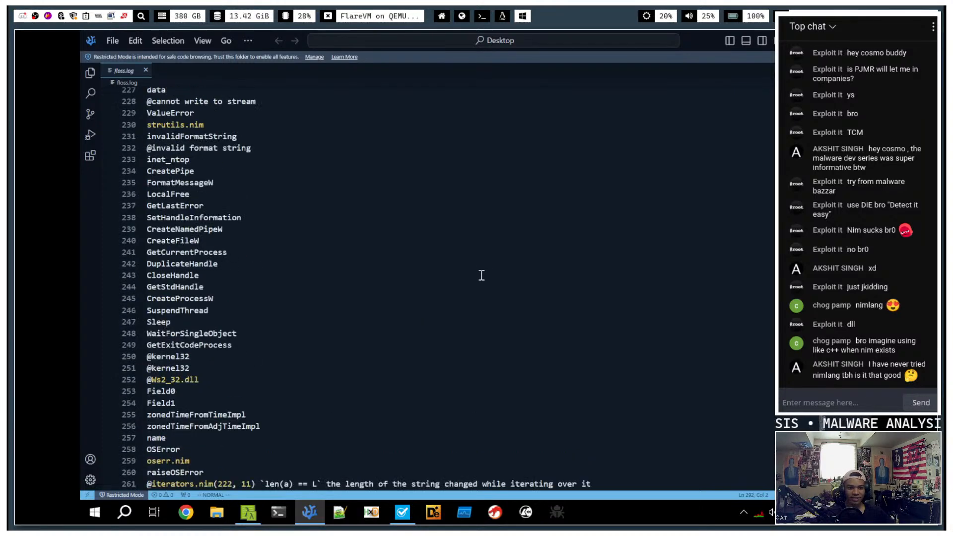
scroll(481, 275, up, 8)
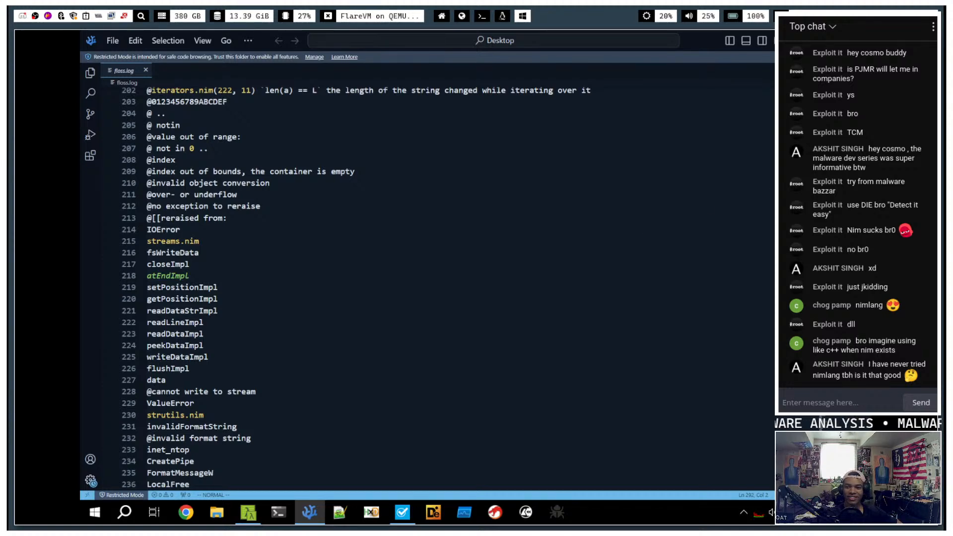
scroll(427, 288, down, 20)
scroll(428, 288, up, 19)
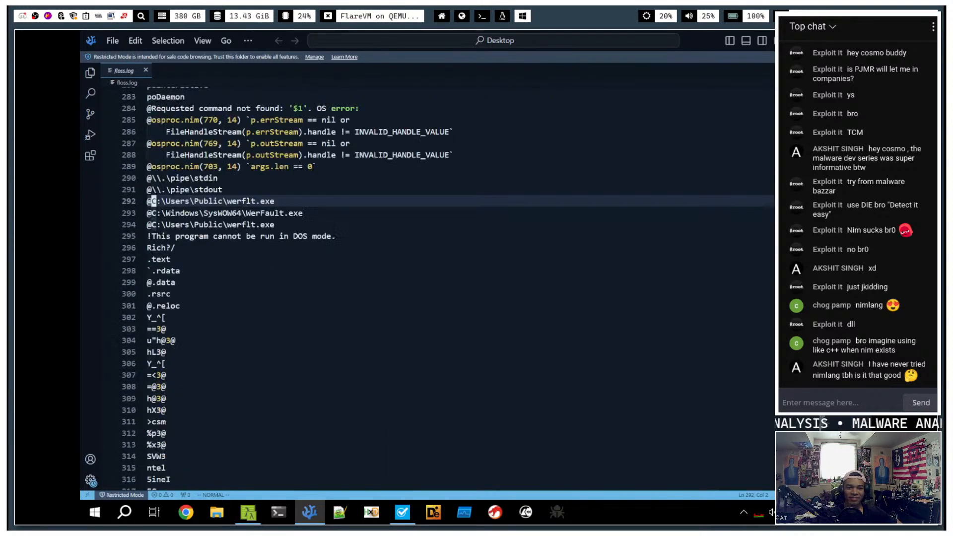
scroll(427, 288, down, 4)
scroll(342, 238, down, 9)
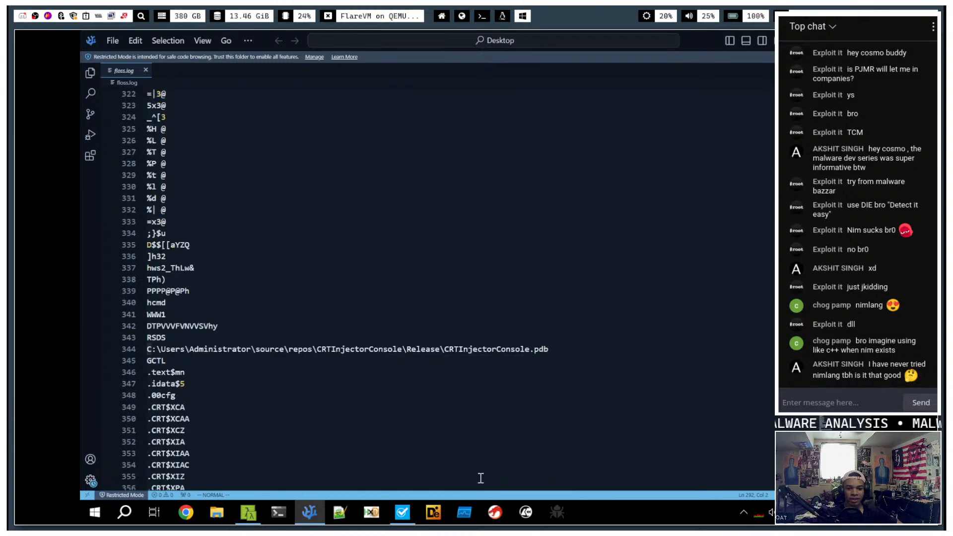
scroll(215, 354, down, 1)
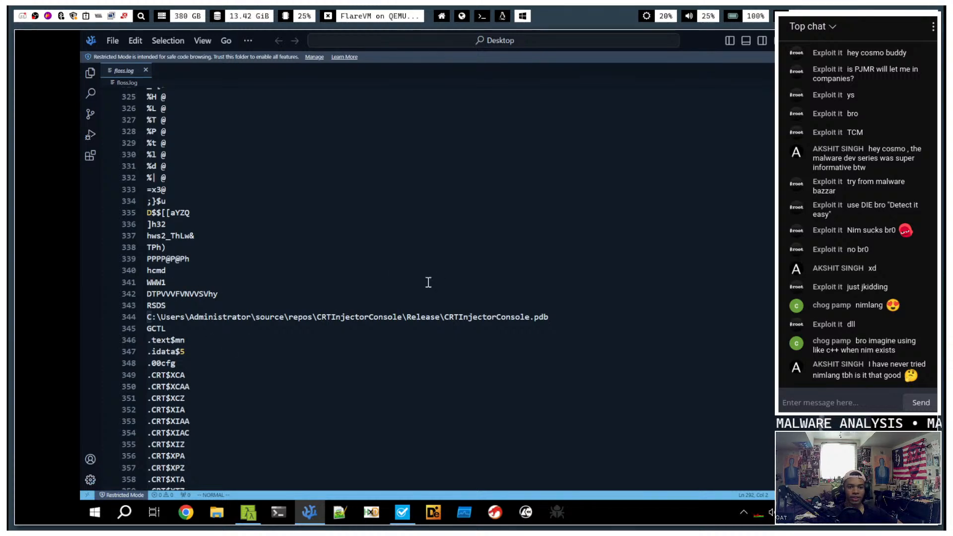
- Search floss.log for Windows file paths starting with C:\ and look through the matching lines
click(451, 398)
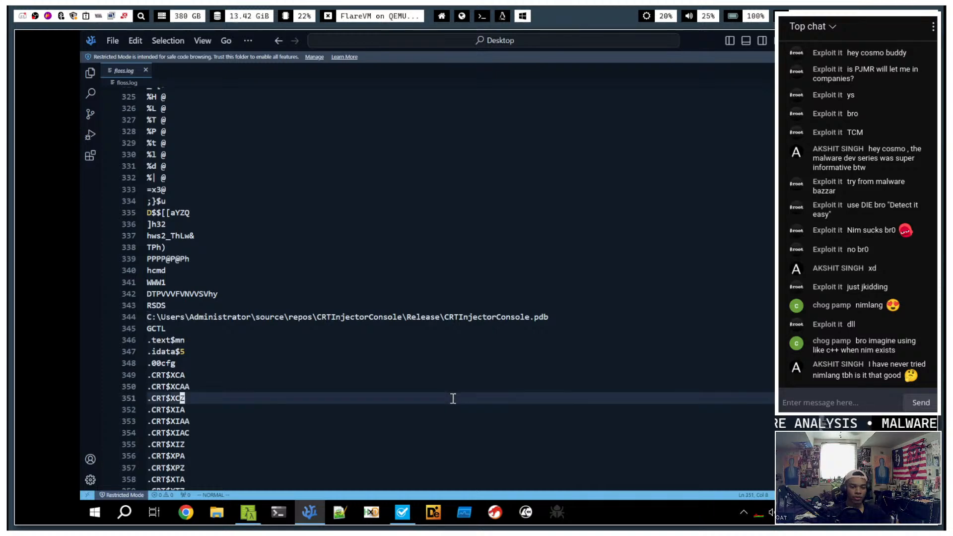
text(/)
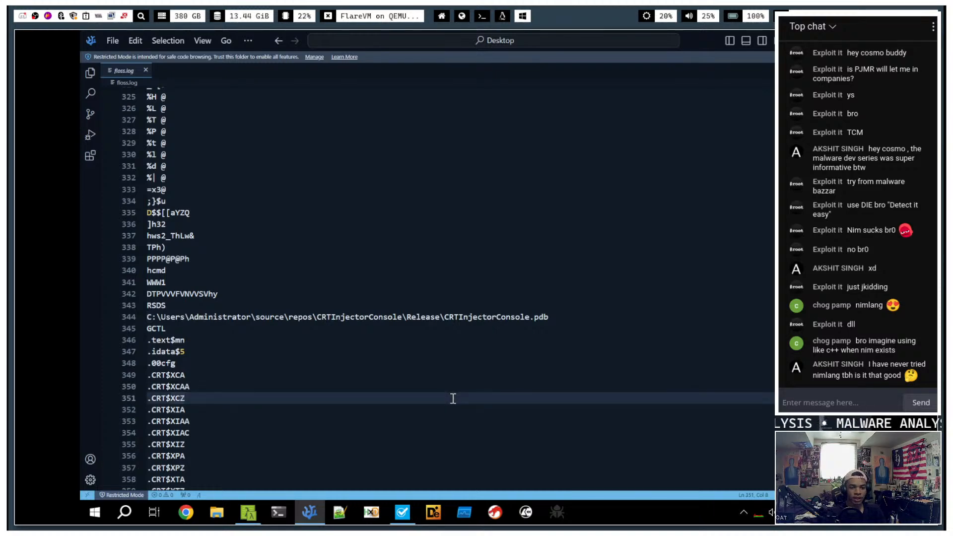
text(C:\)
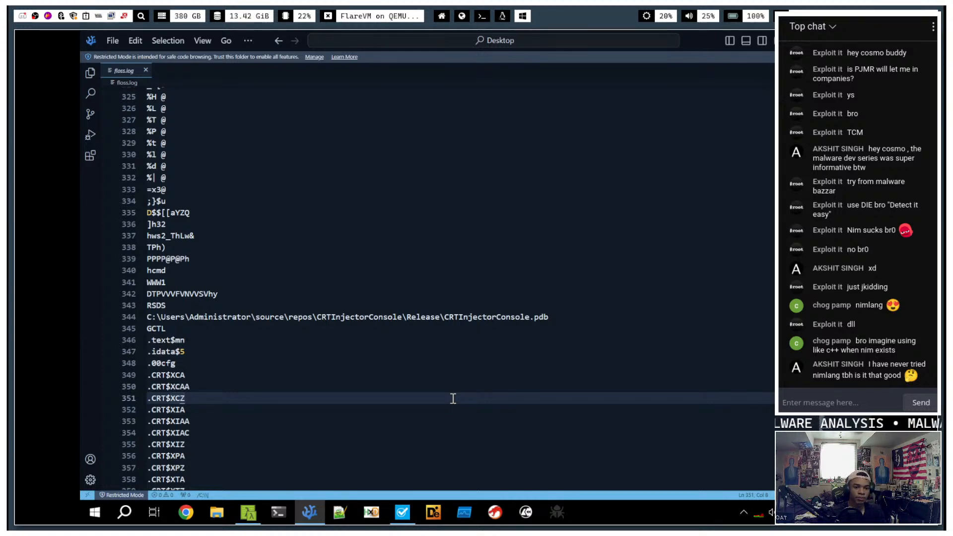
key(Return)
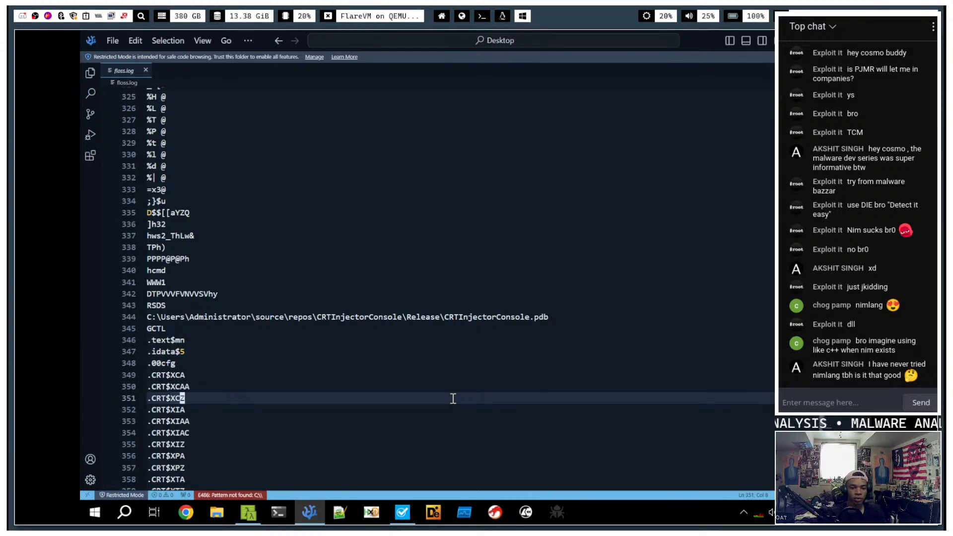
text(/C\)
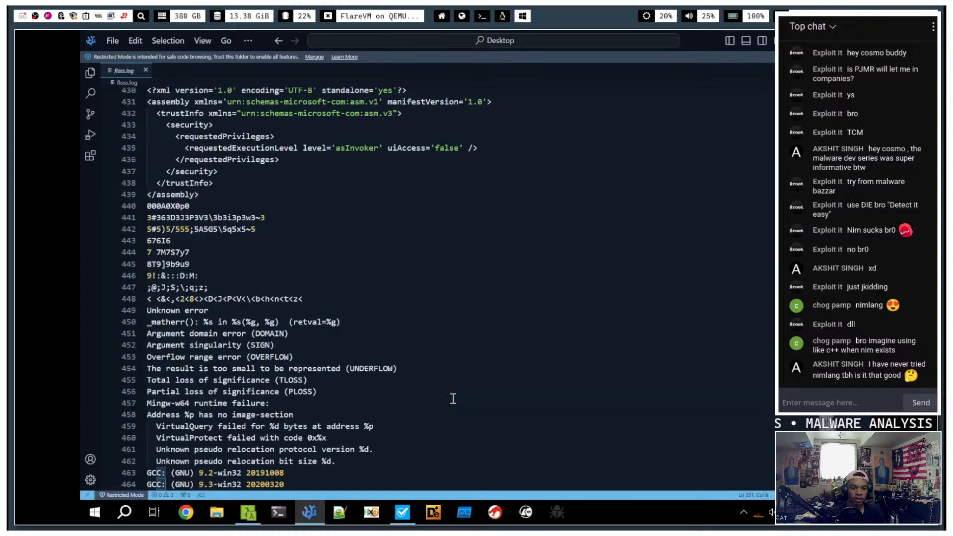
text(\)
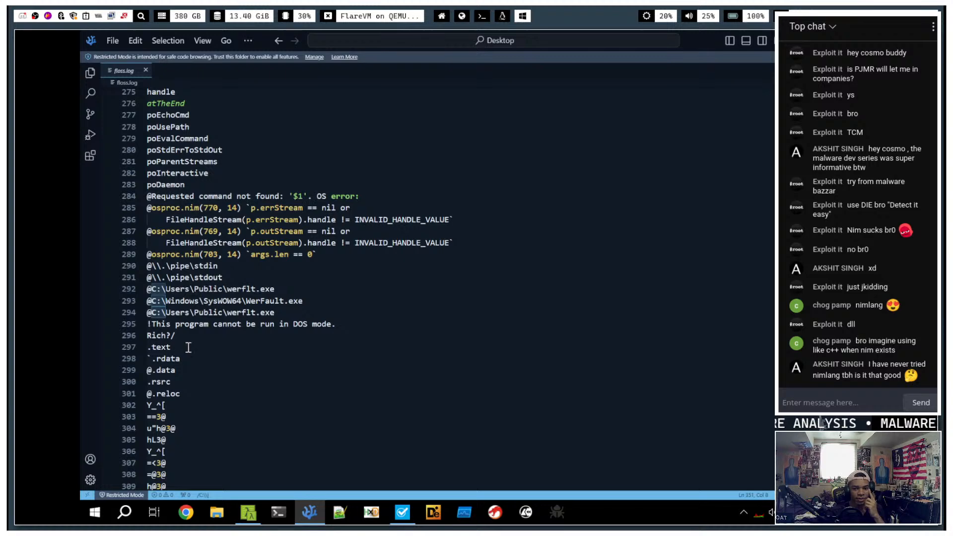
scroll(290, 291, down, 13)
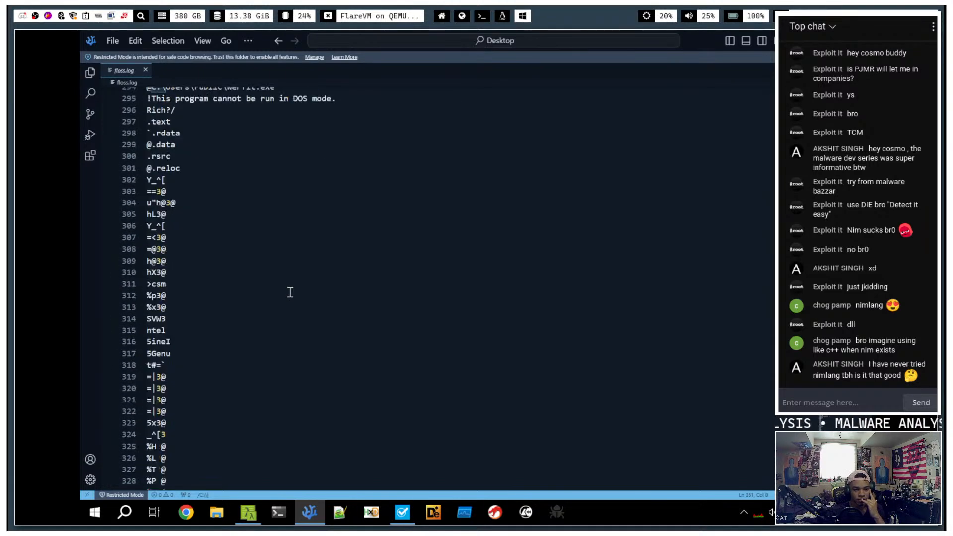
- Examine the strings in floss.log around the CRTInjectorConsole .pdb path and the werflt.exe and WerFault.exe paths
scroll(290, 292, down, 1)
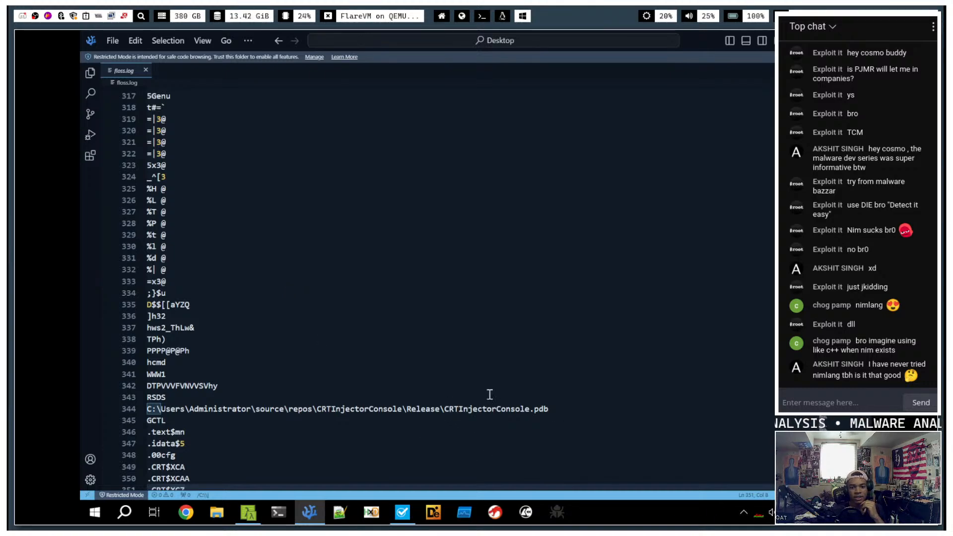
scroll(436, 349, up, 2)
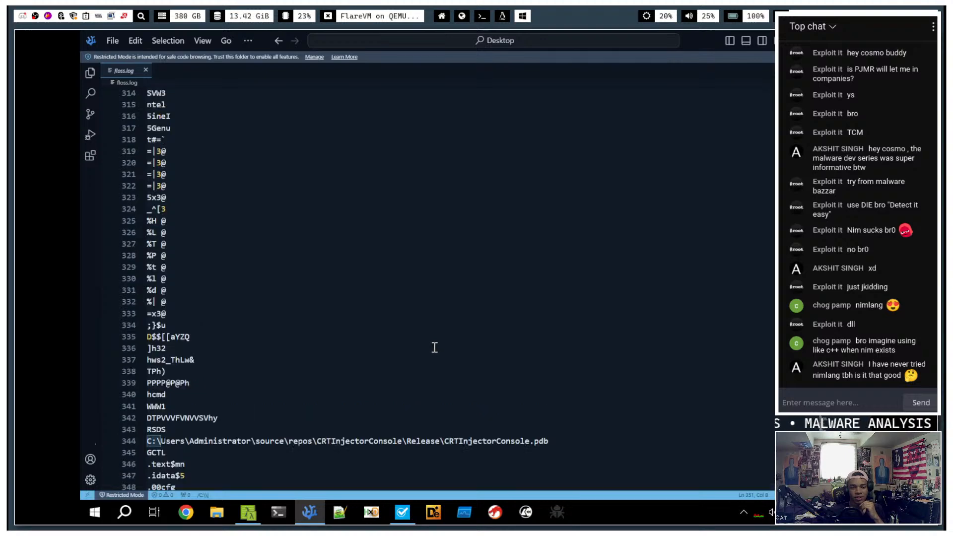
scroll(434, 347, down, 3)
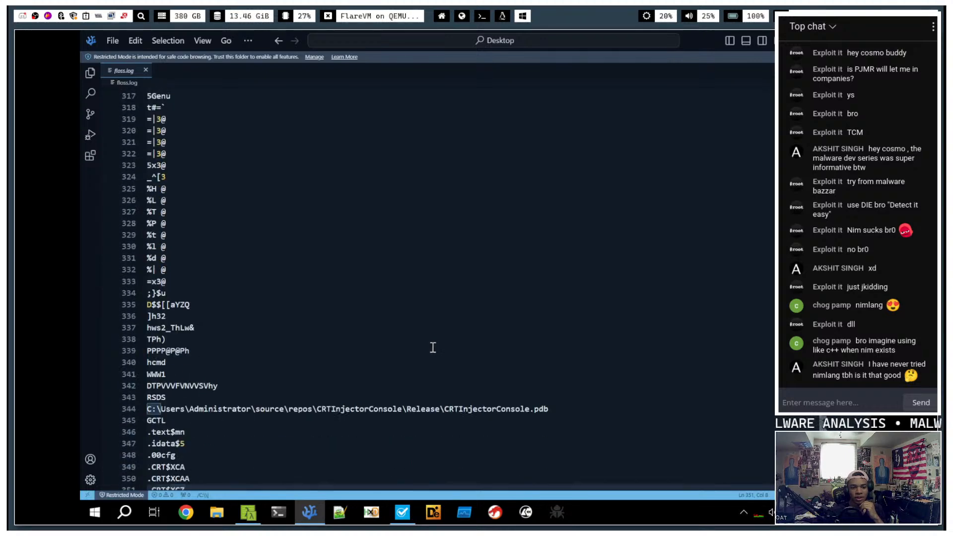
scroll(205, 330, up, 15)
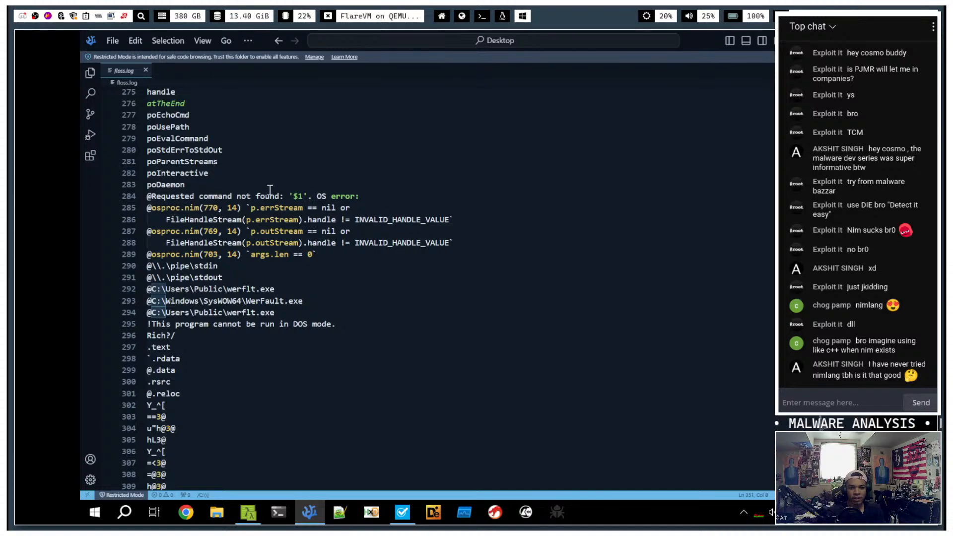
drag(290, 196, 306, 196)
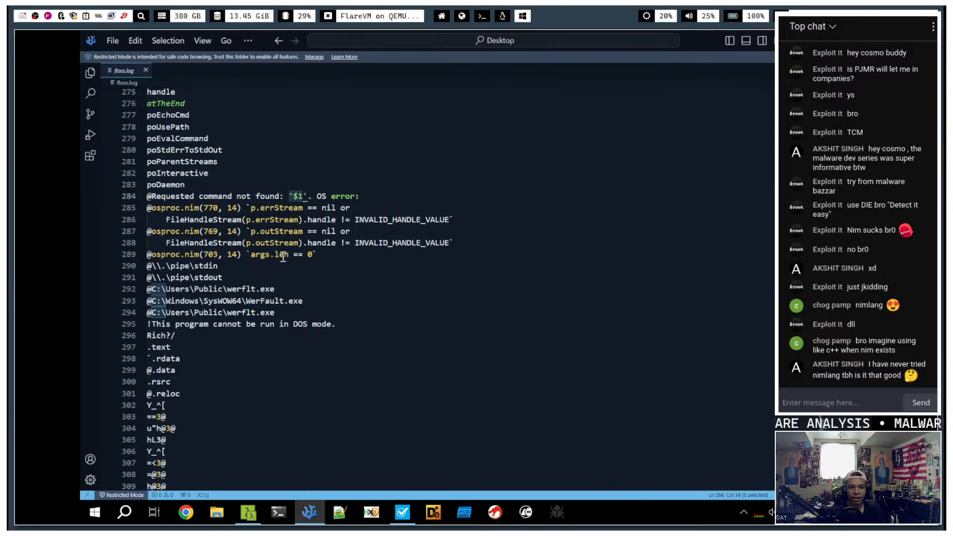
click(393, 325)
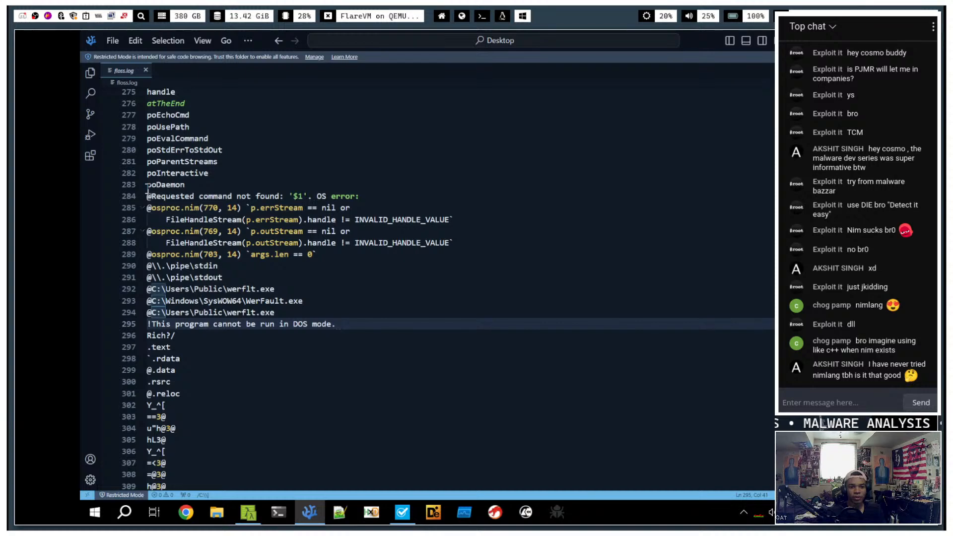
drag(148, 195, 331, 310)
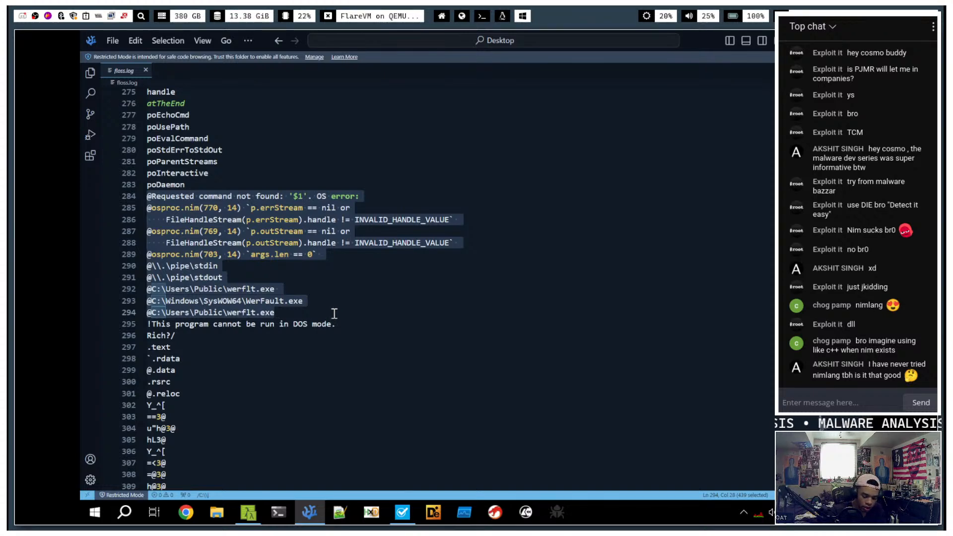
text("+y)
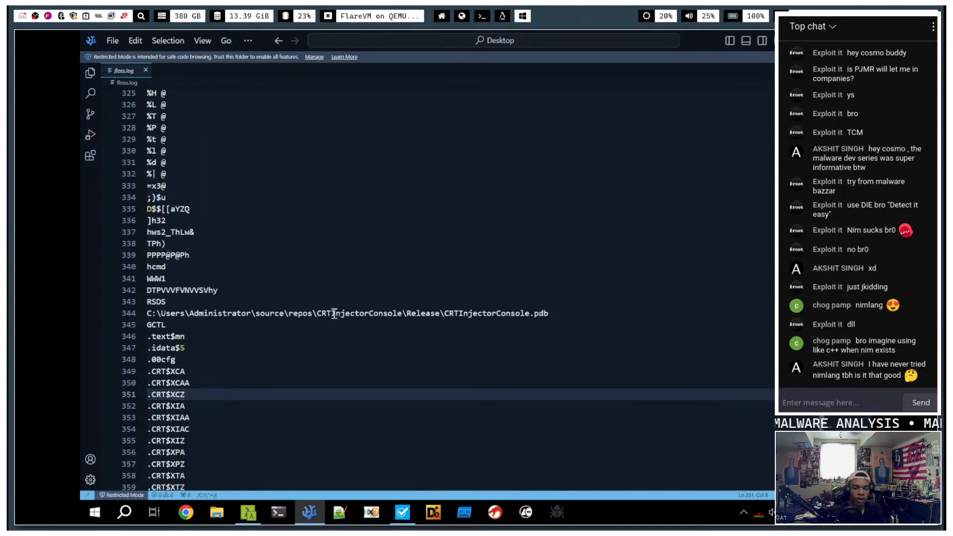
key(Escape)
key(u)
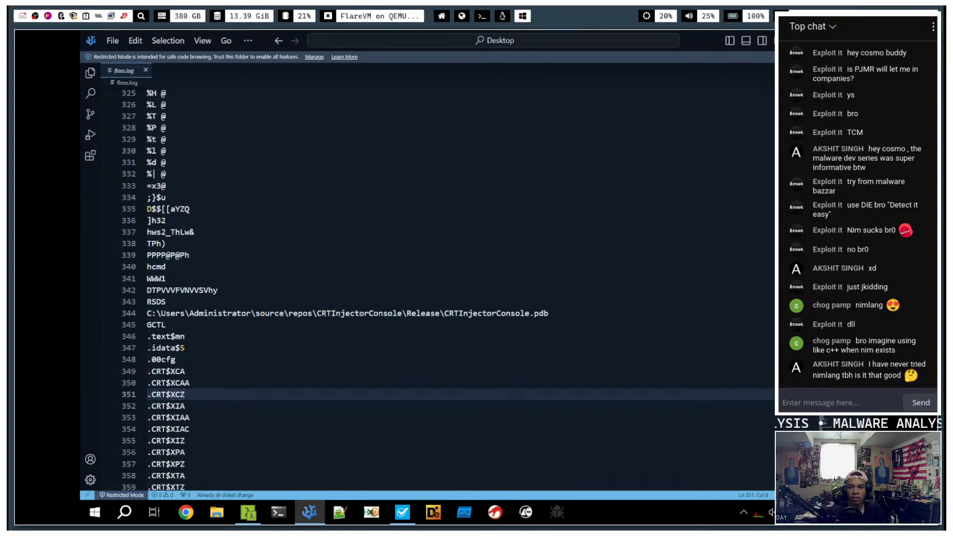
- Try to search floss.log for the pattern C:\\
scroll(334, 313, down, 20)
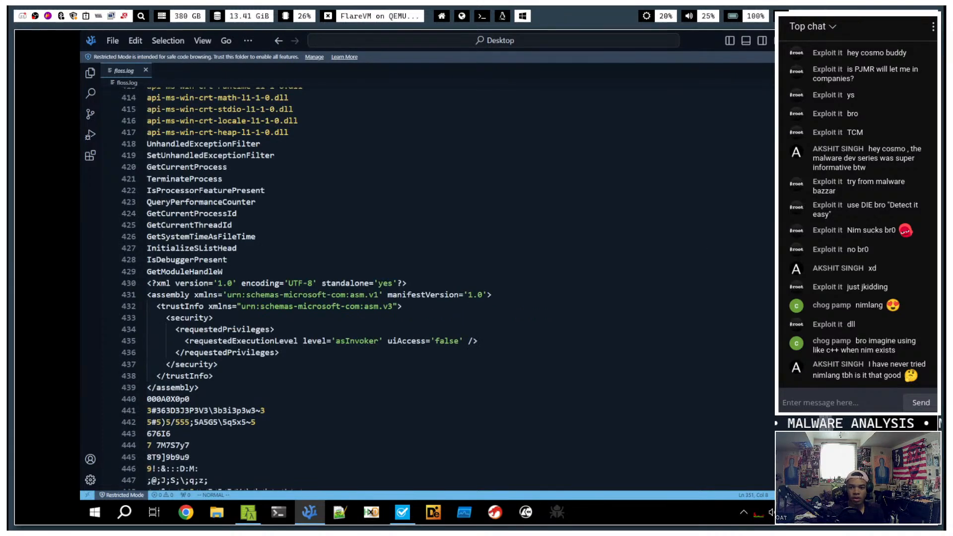
scroll(579, 314, down, 20)
click(565, 318)
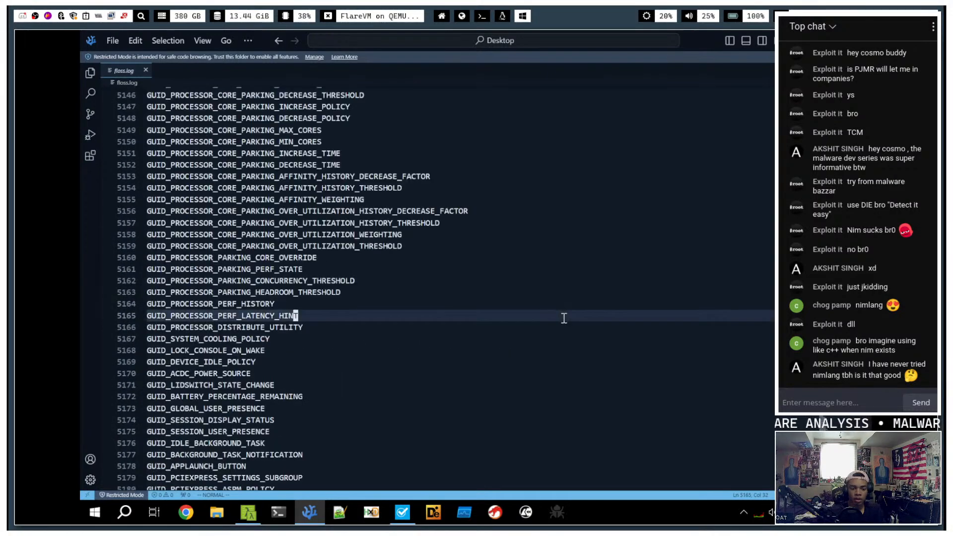
key(slash)
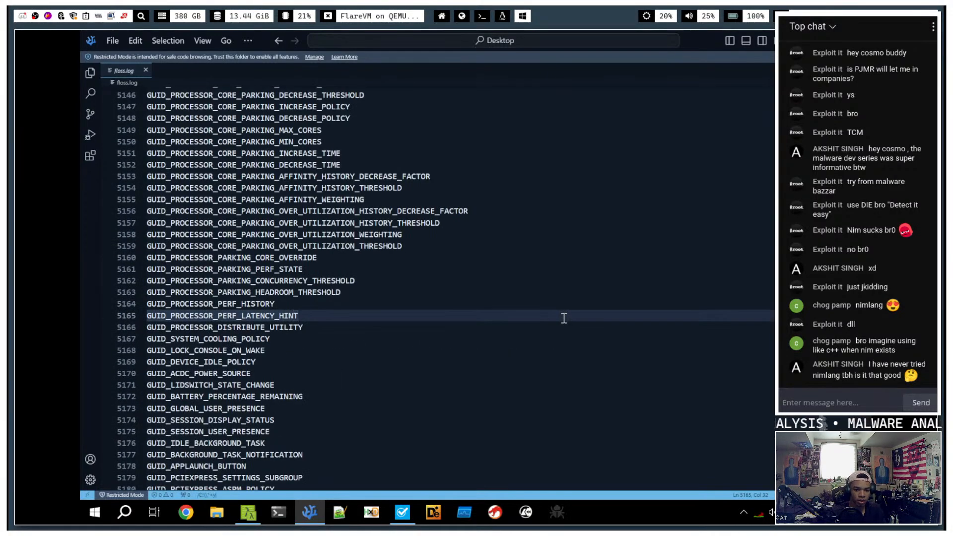
text(C:\\)
key(Return)
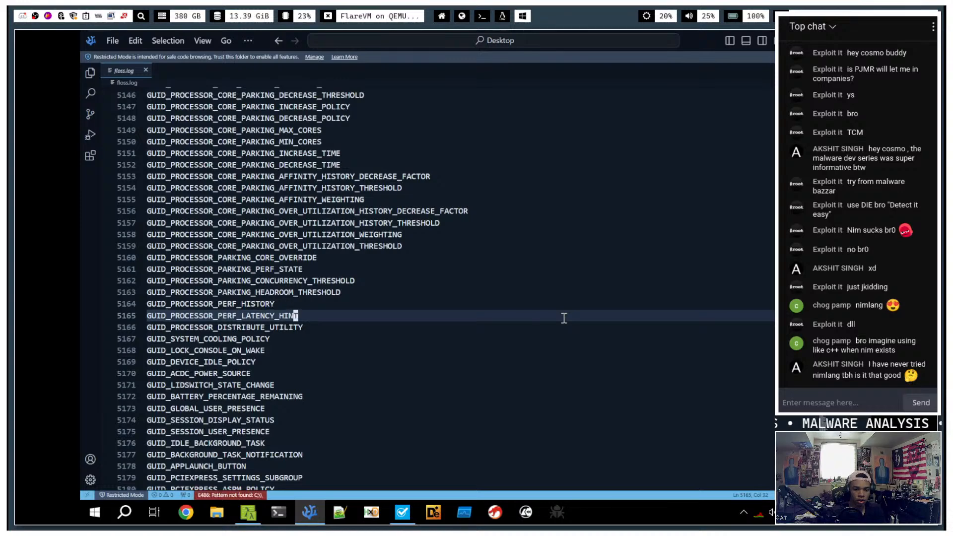
key(colon)
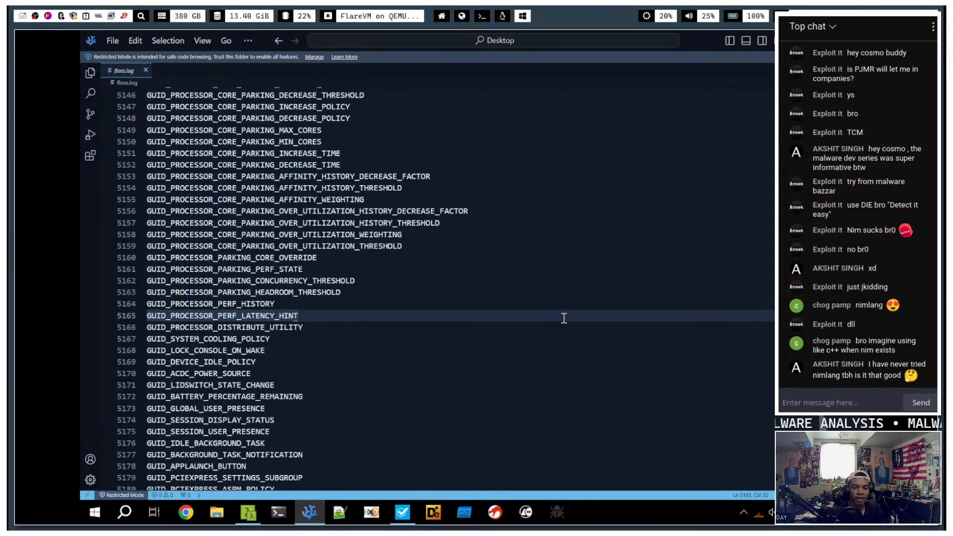
key(Escape)
key(slash)
key(BackSpace)
key(BackSpace)
key(BackSpace)
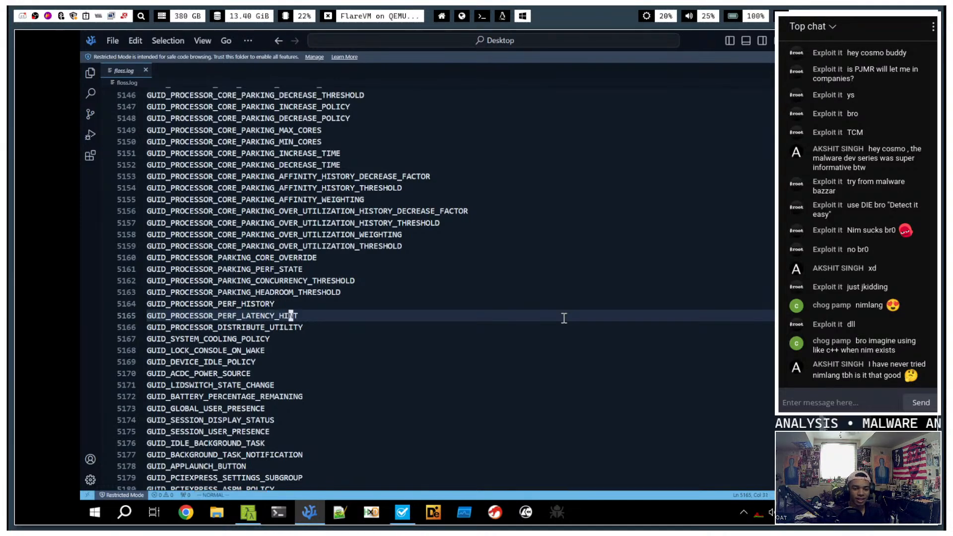
- Search floss.log for "C:" and jump to the first match
key(slash)
text(D_PR)
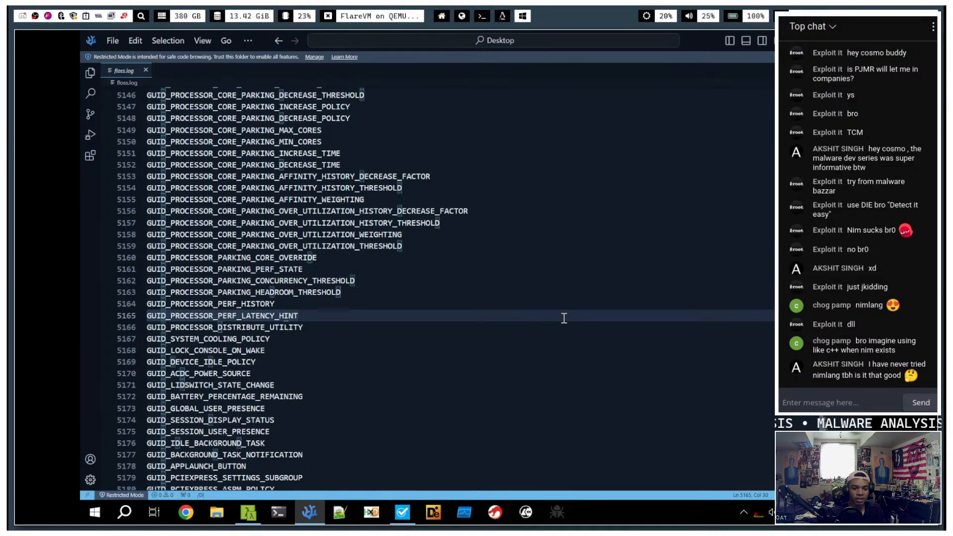
text(O)
key(BackSpace)
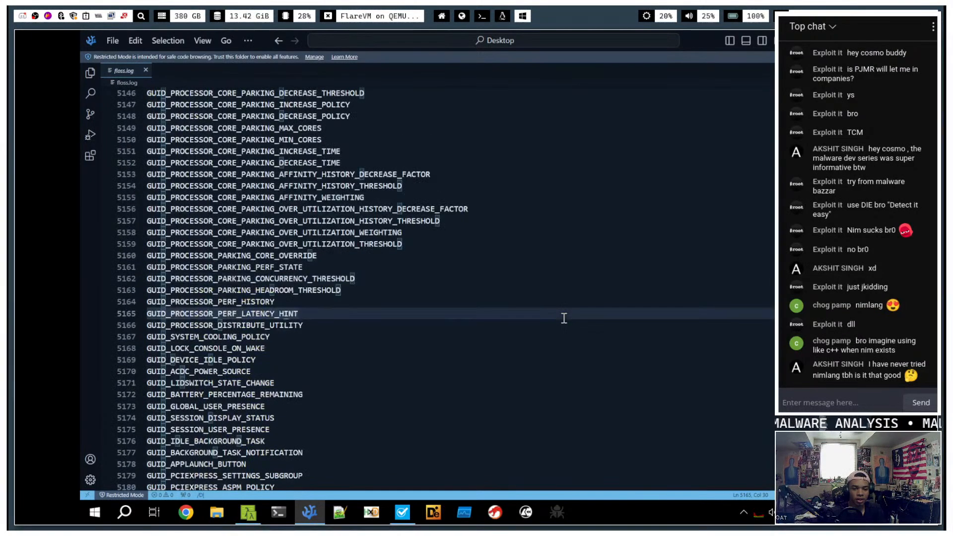
key(BackSpace)
text(C:)
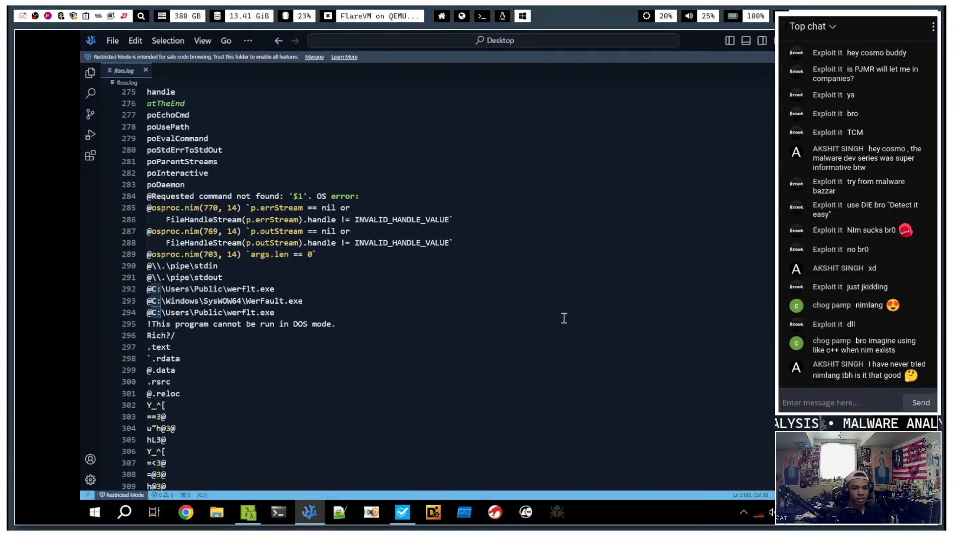
key(Return)
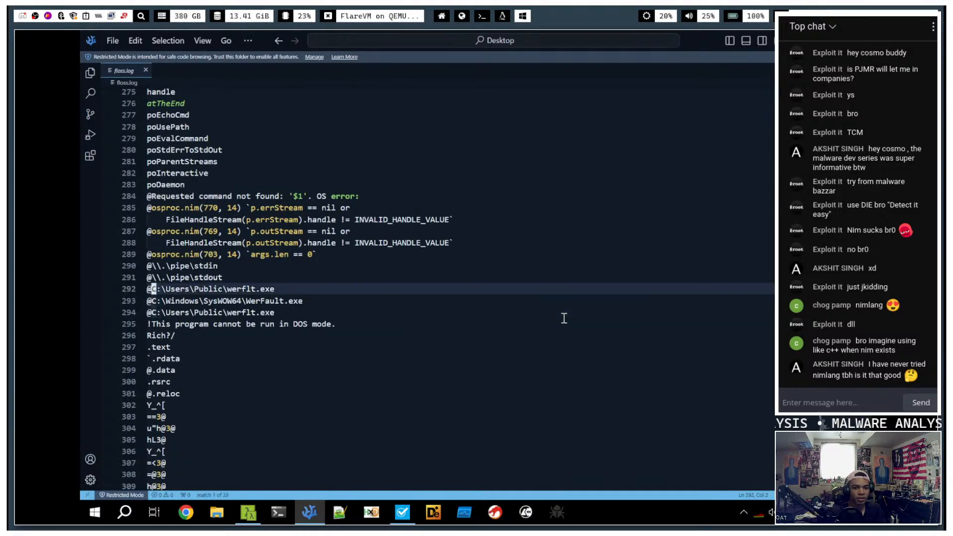
key(k)
key(k)
key(k)
key(k)
key(k)
key(k)
key(k)
key(k)
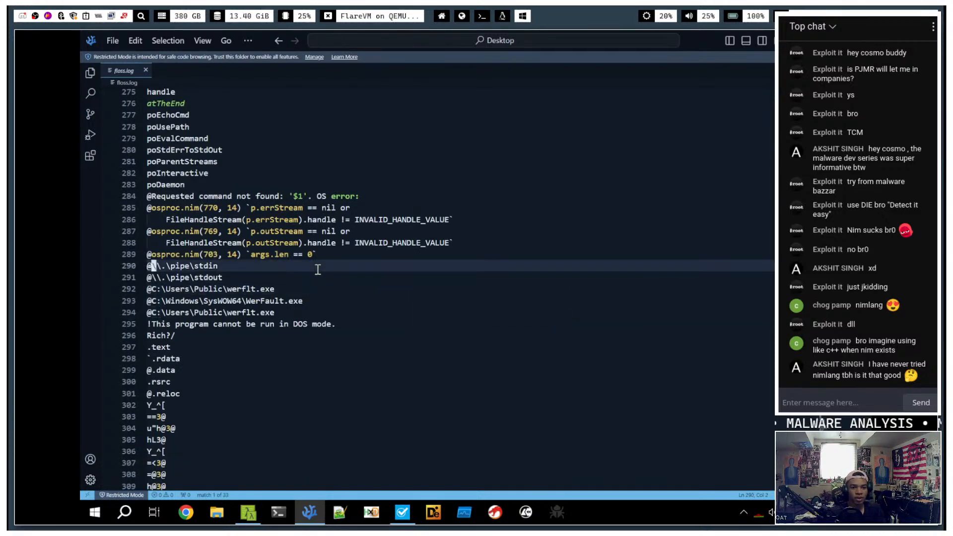
key(v)
key(j)
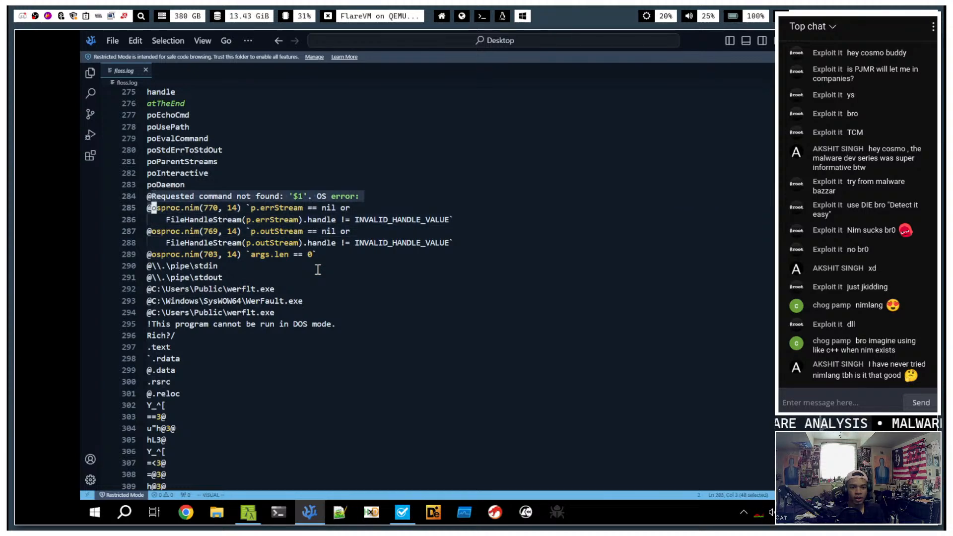
key(Escape)
key(k)
key(h)
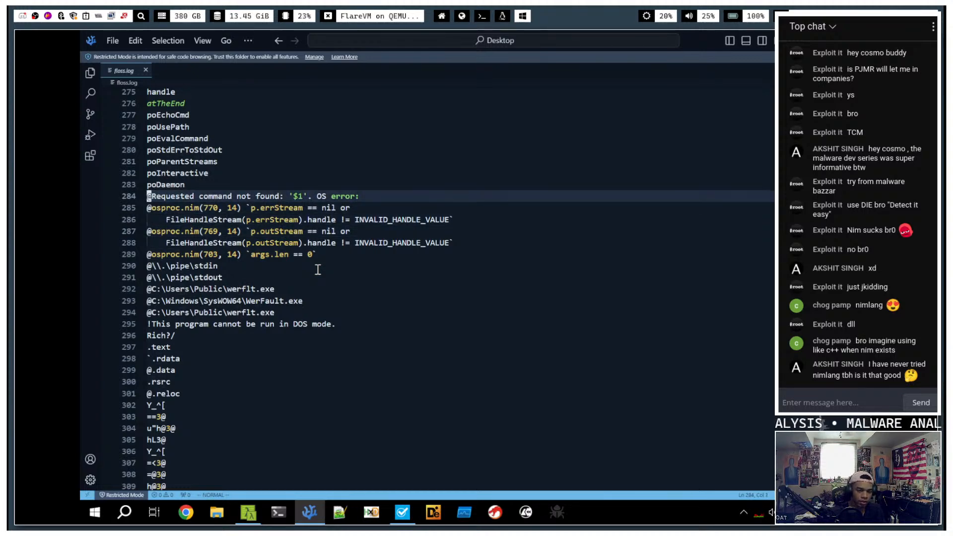
key(v)
key(j)
key(j)
key(j)
key(j)
key(j)
key(j)
key(j)
key(j)
key(j)
key(j)
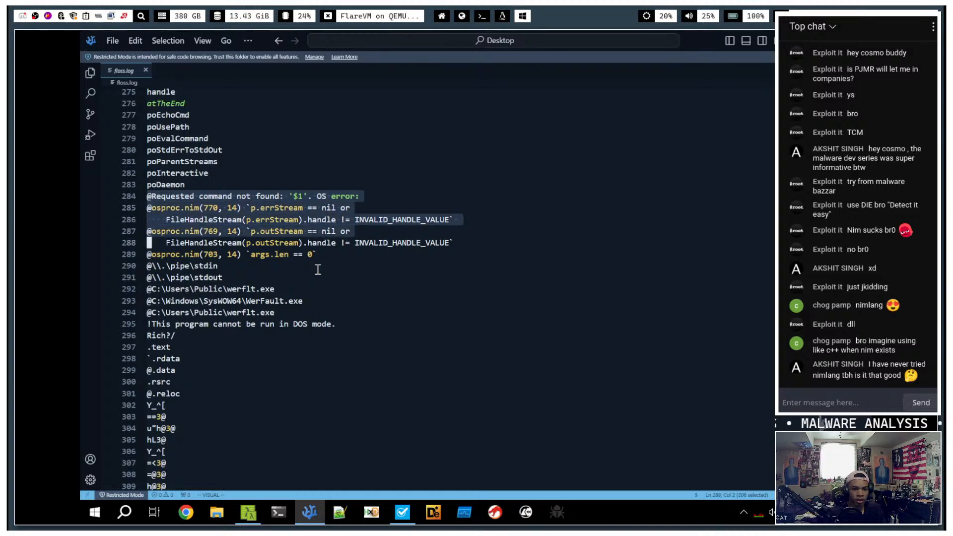
key(j)
key(ctrl+c)
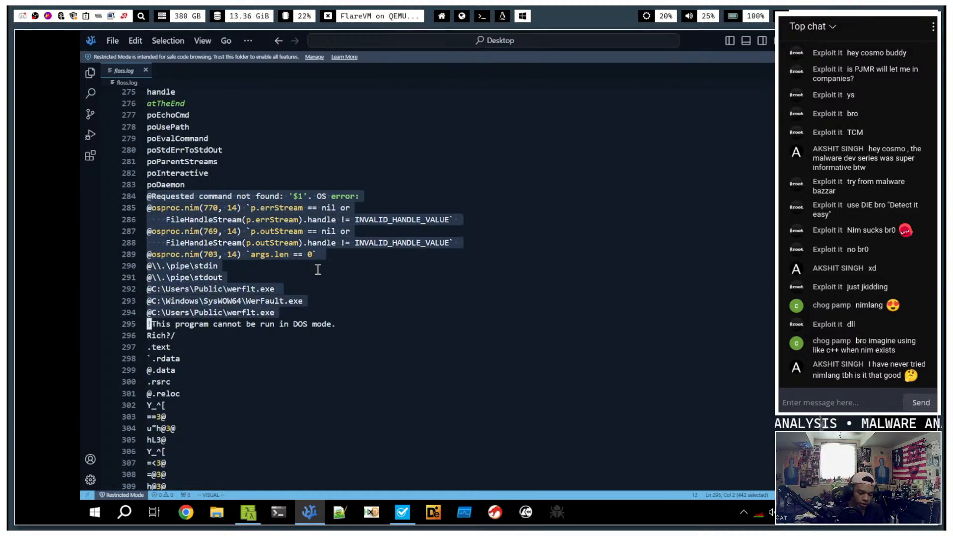
key(y)
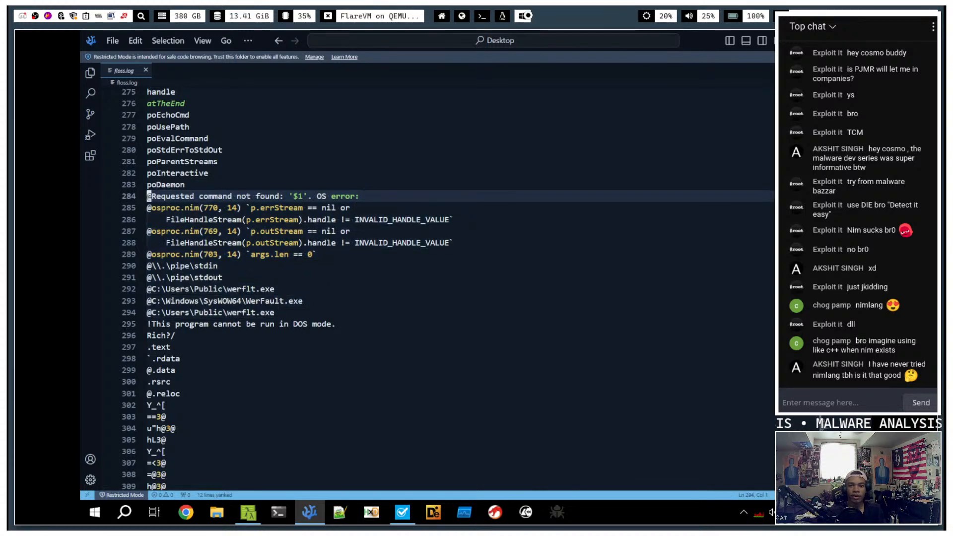
- Switch to the pmat-process-injector note in Obsidian and paste the copied strings into the empty Floss Strings code block
click(437, 14)
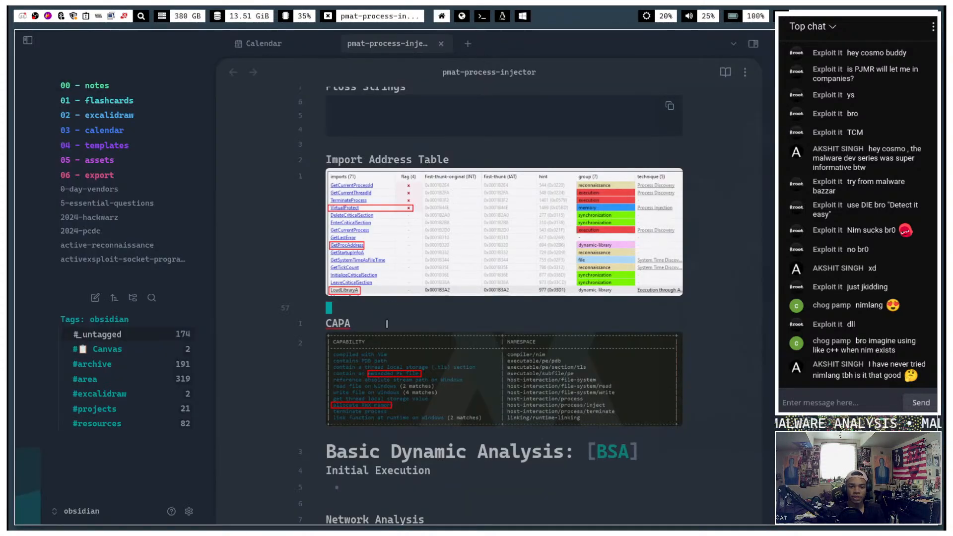
scroll(404, 314, up, 4)
scroll(406, 313, down, 2)
click(401, 238)
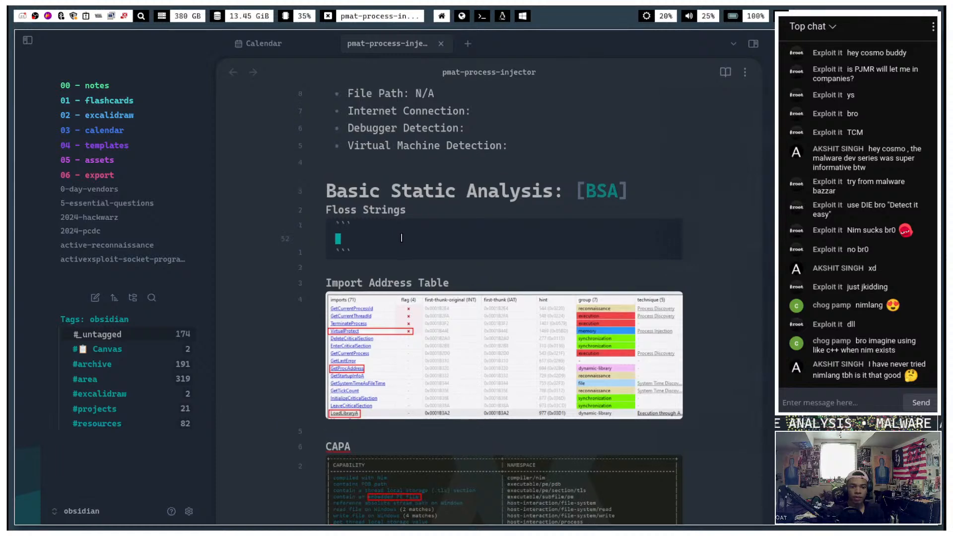
key(ctrl+v)
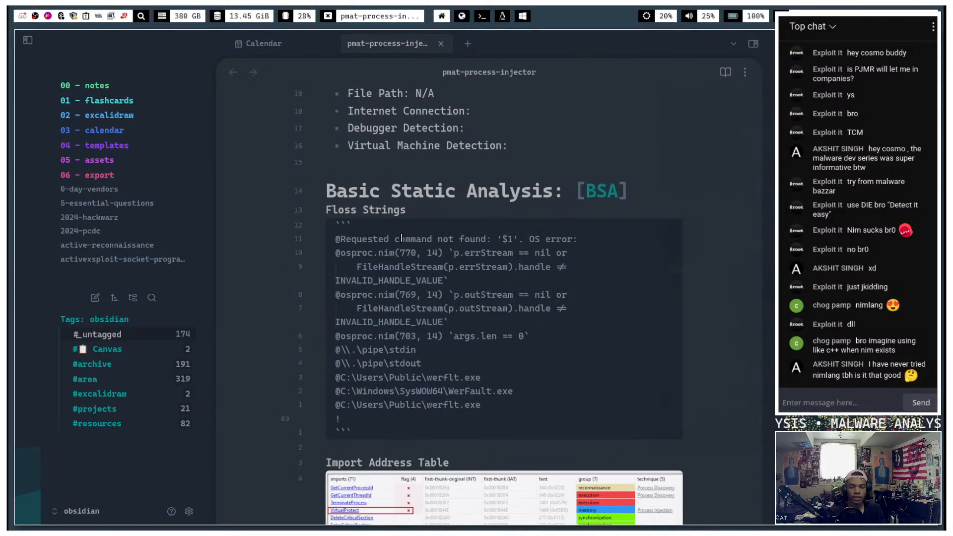
click(377, 221)
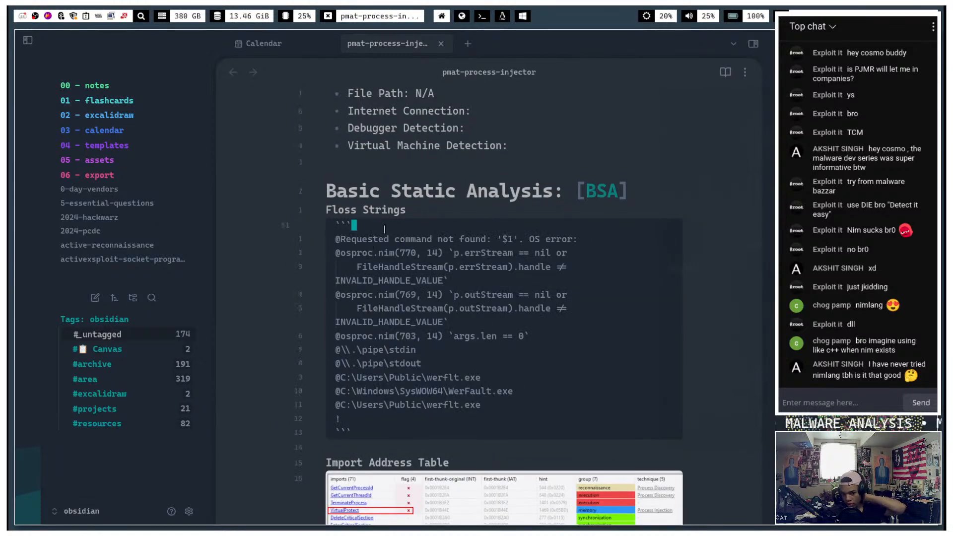
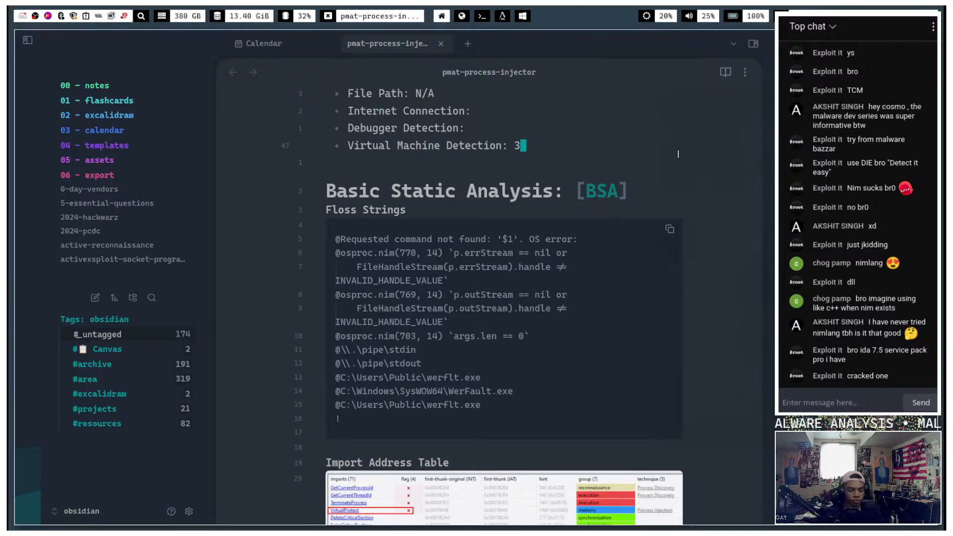
- Delete the stray 3 after "Virtual Machine Detection:" and return the cursor to the Floss Strings code block
key(Left)
key(Left)
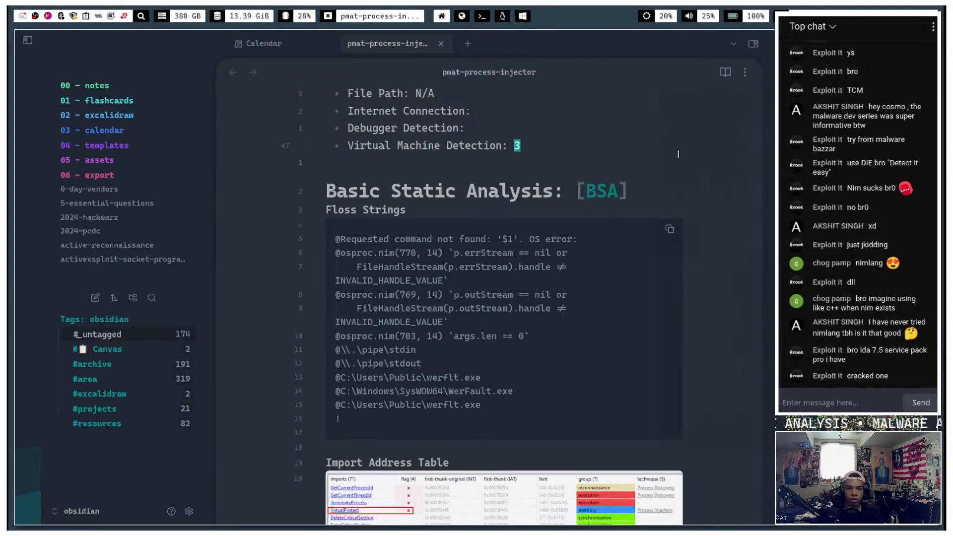
key(x)
key(Down)
key(Down)
key(Down)
key(Down)
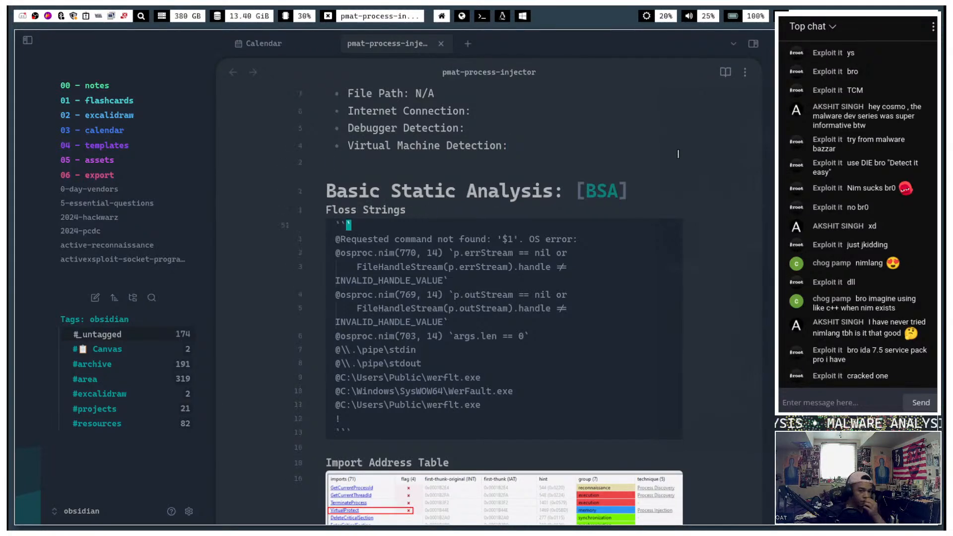
scroll(680, 157, down, 6)
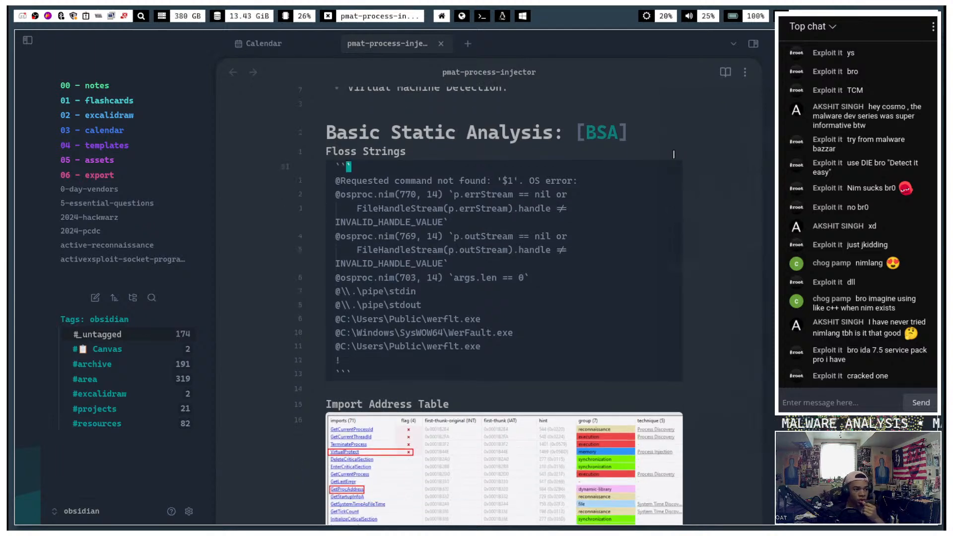
scroll(651, 174, down, 3)
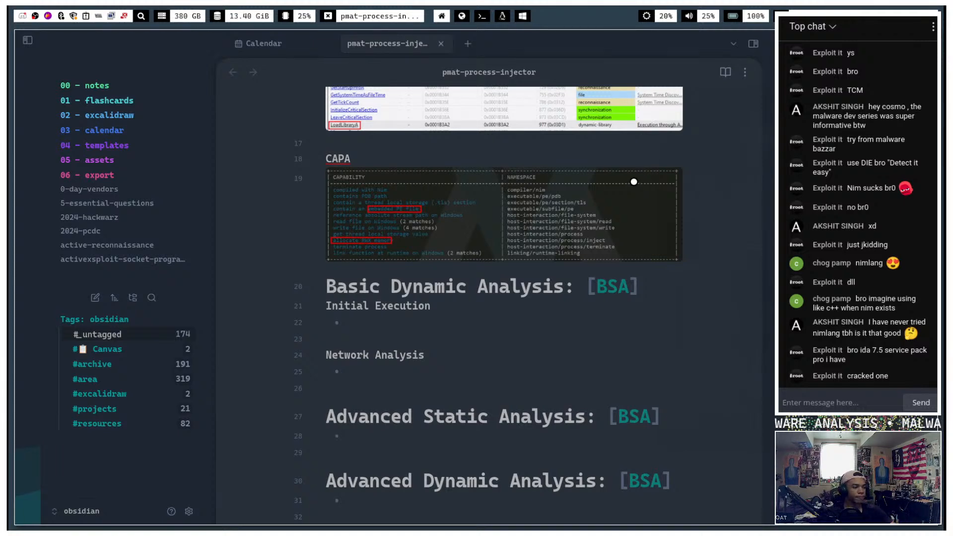
scroll(517, 224, up, 3)
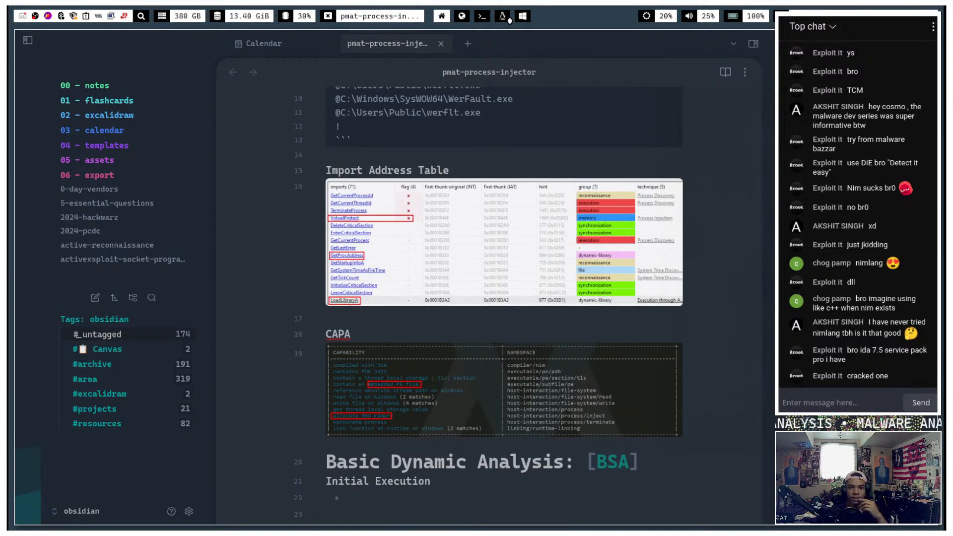
click(523, 16)
scroll(276, 221, down, 2)
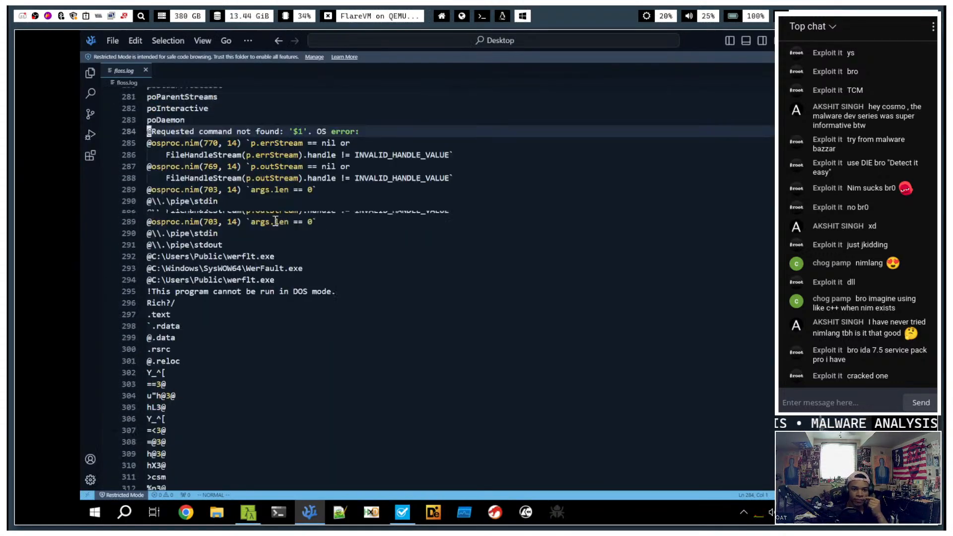
scroll(276, 221, up, 1)
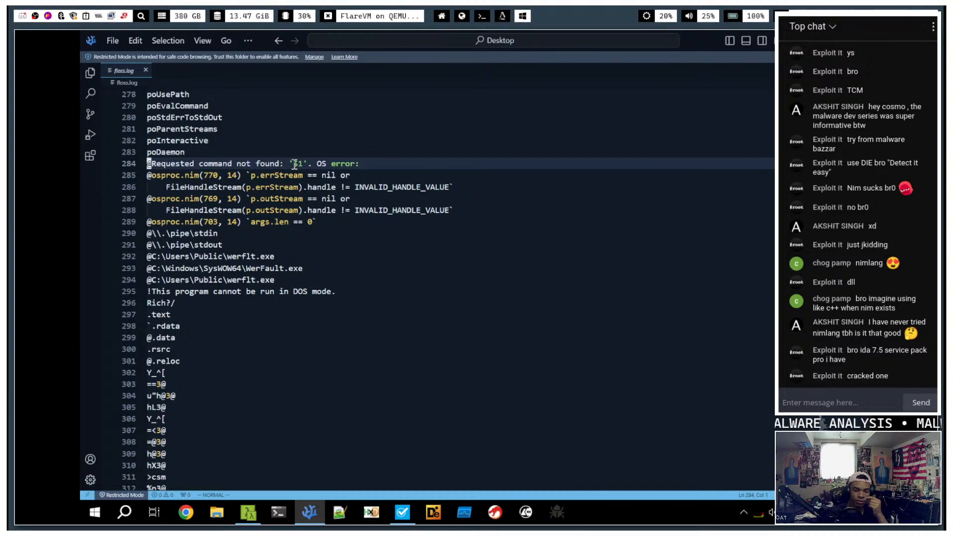
drag(294, 164, 304, 164)
scroll(407, 191, down, 3)
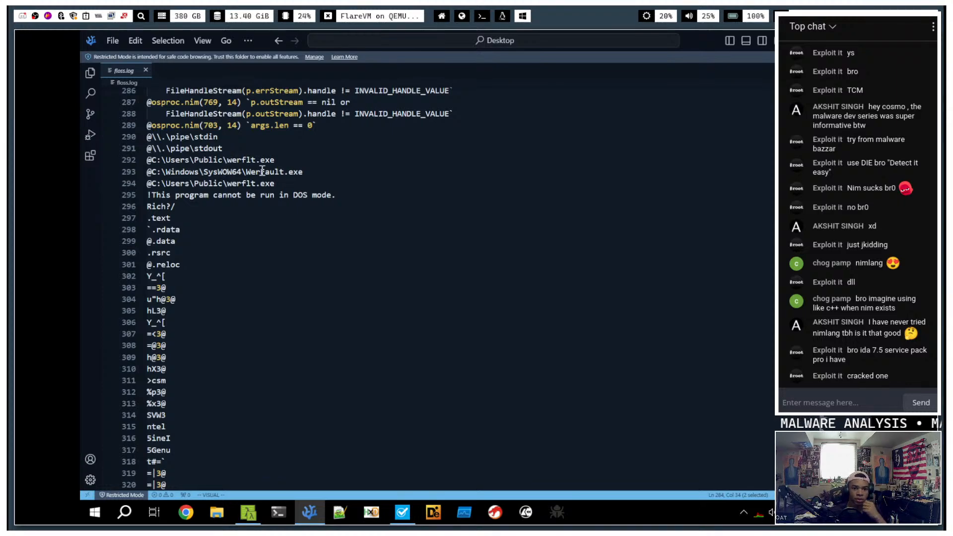
- Switch to the browser, search the web for "werfault.exe" and open the file.net article about the WerFault.exe process
click(465, 19)
click(334, 42)
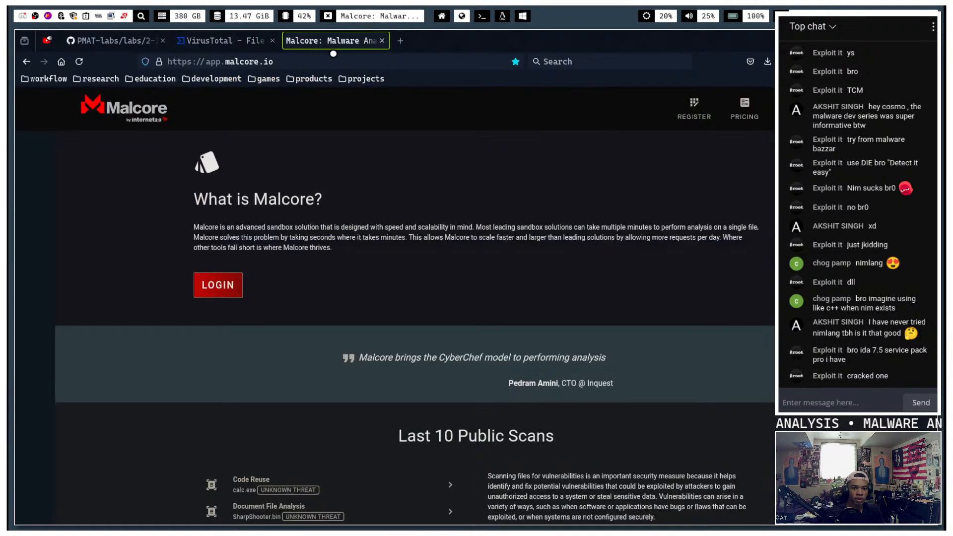
click(334, 55)
text(wer)
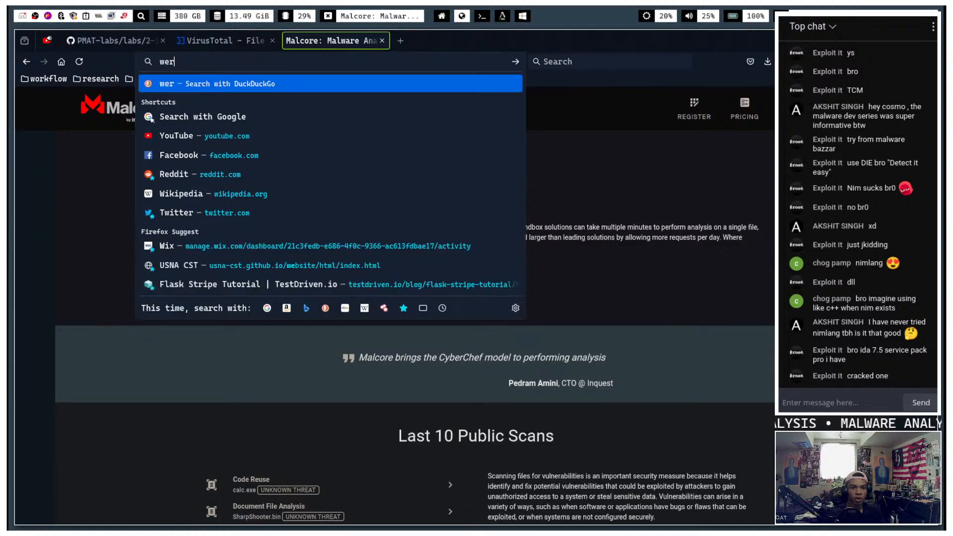
text(fault)
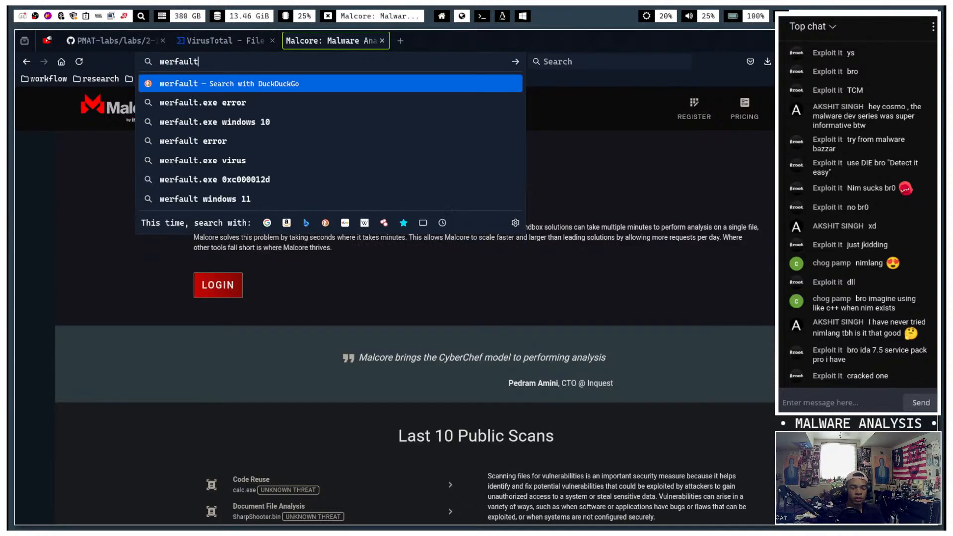
text(.exe)
key(Return)
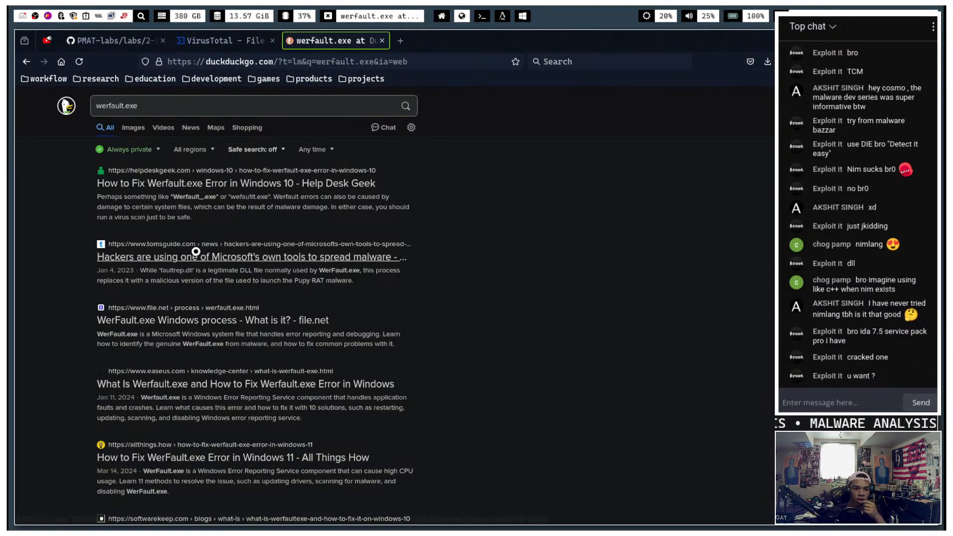
click(225, 327)
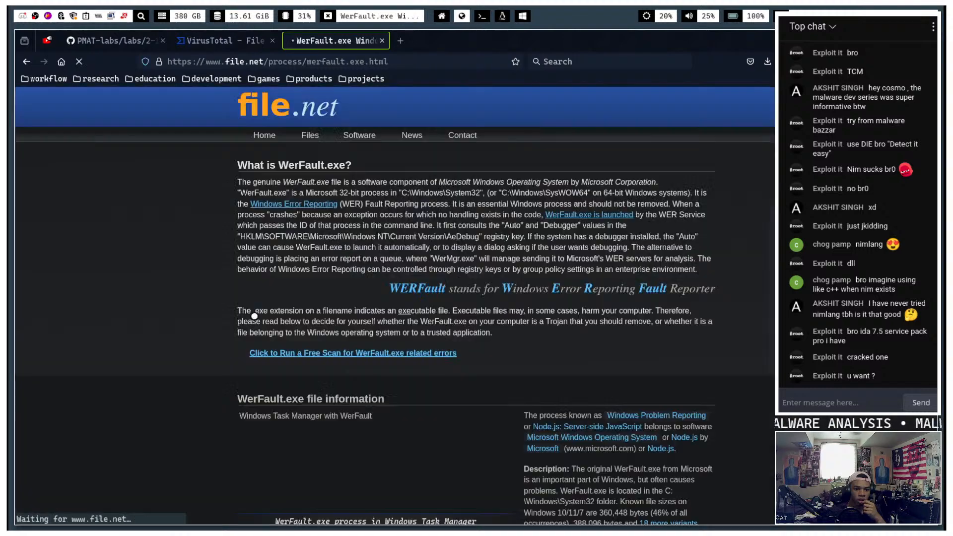
- Read the file.net article's explanation of what WerFault.exe is and its file information section
scroll(423, 166, down, 2)
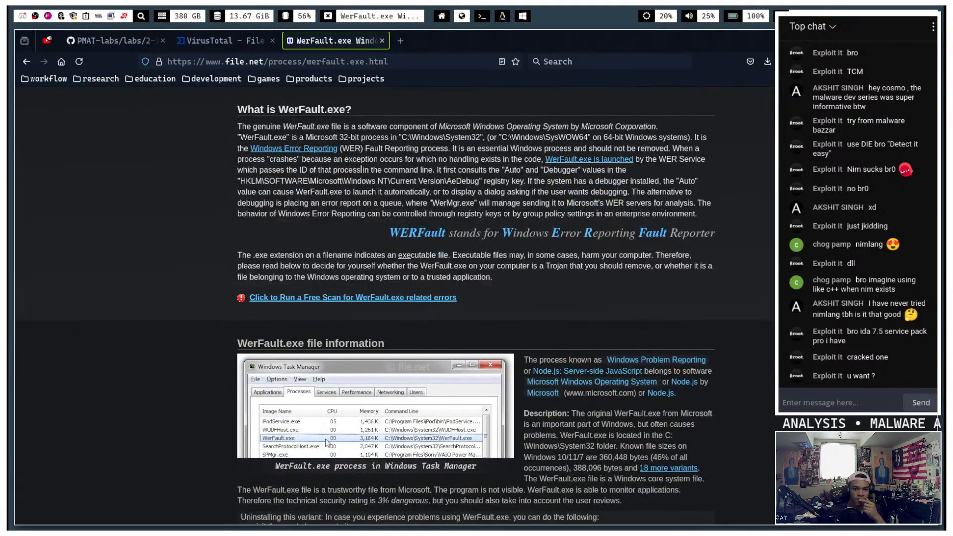
key(ctrl+plus)
key(ctrl+plus)
key(ctrl+plus)
key(ctrl+plus)
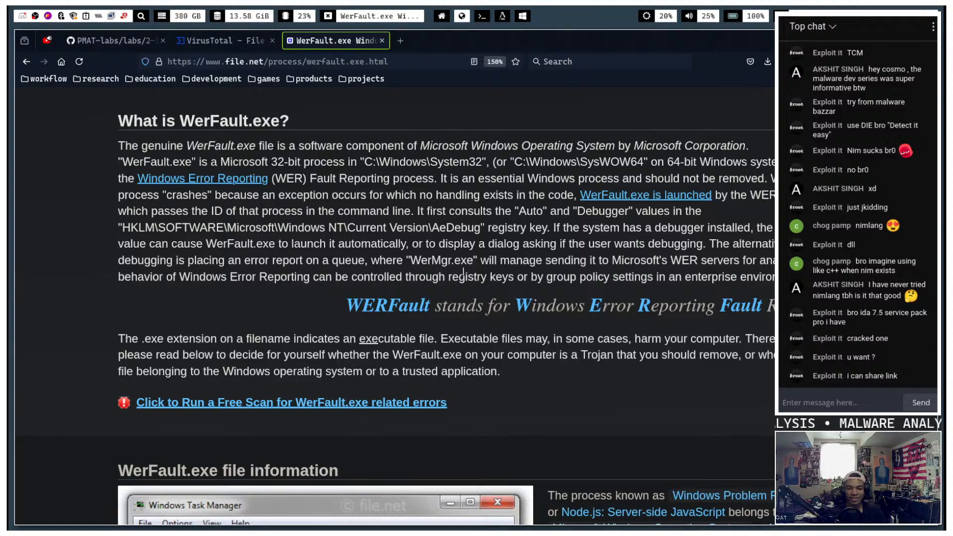
scroll(384, 233, down, 5)
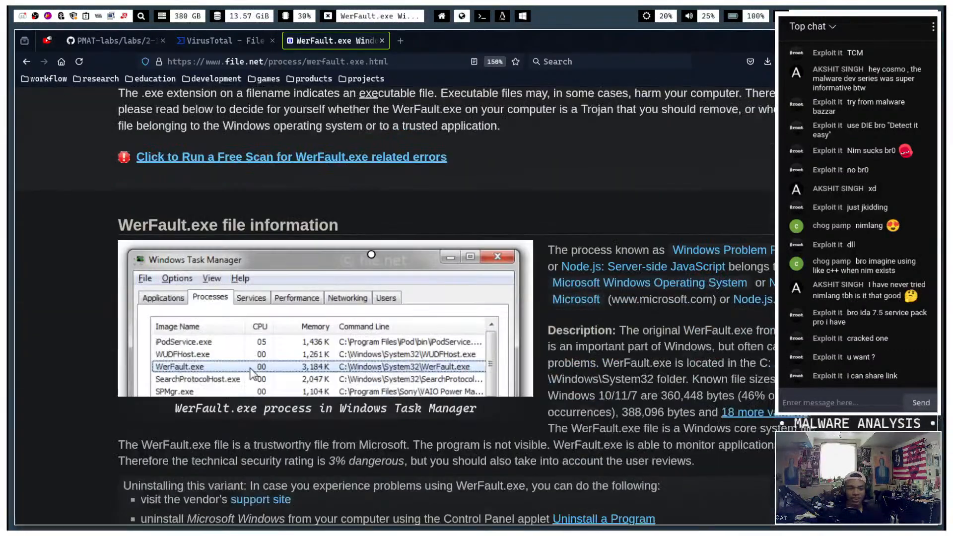
scroll(359, 251, up, 3)
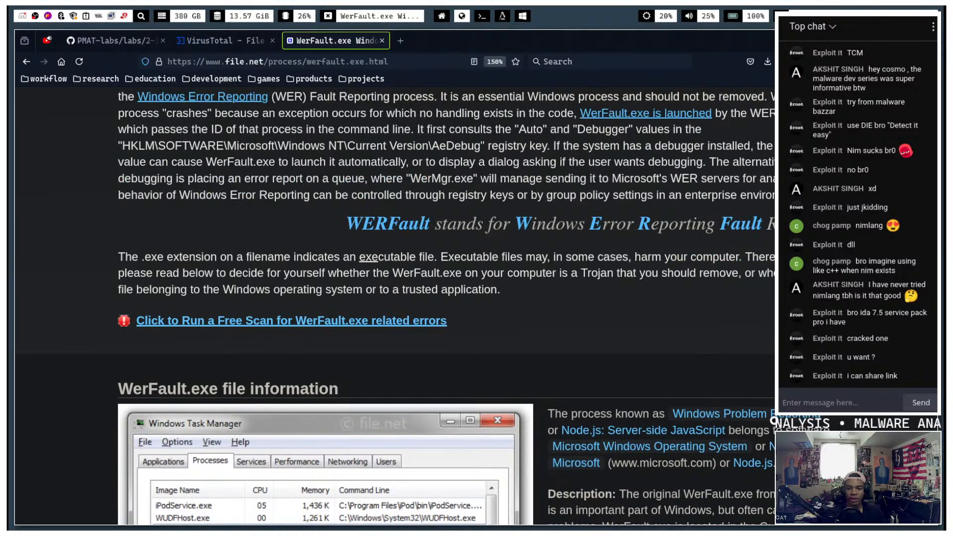
scroll(306, 184, up, 1)
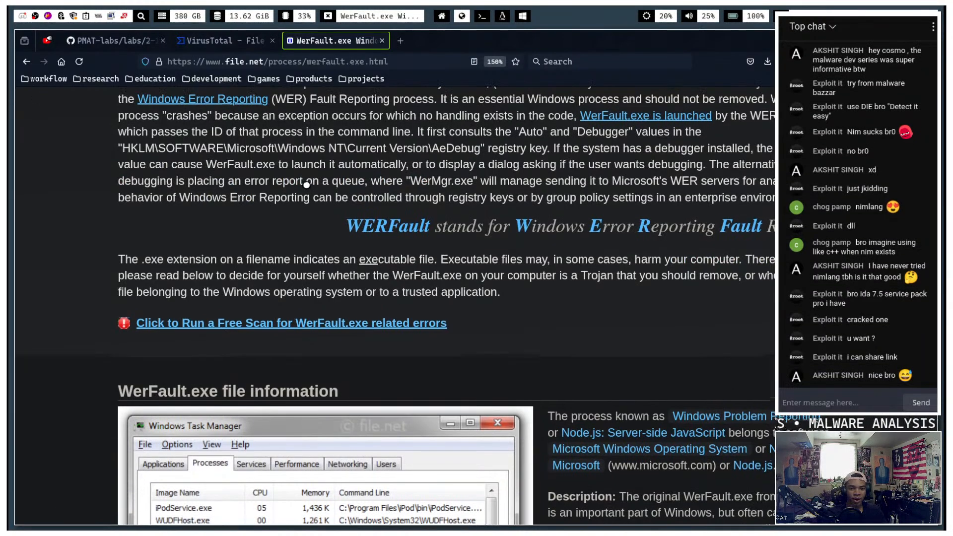
scroll(306, 184, up, 3)
- Return to the pmat-process-injector note in Obsidian and review the werflt.exe and WerFault.exe paths under Floss Strings
click(479, 16)
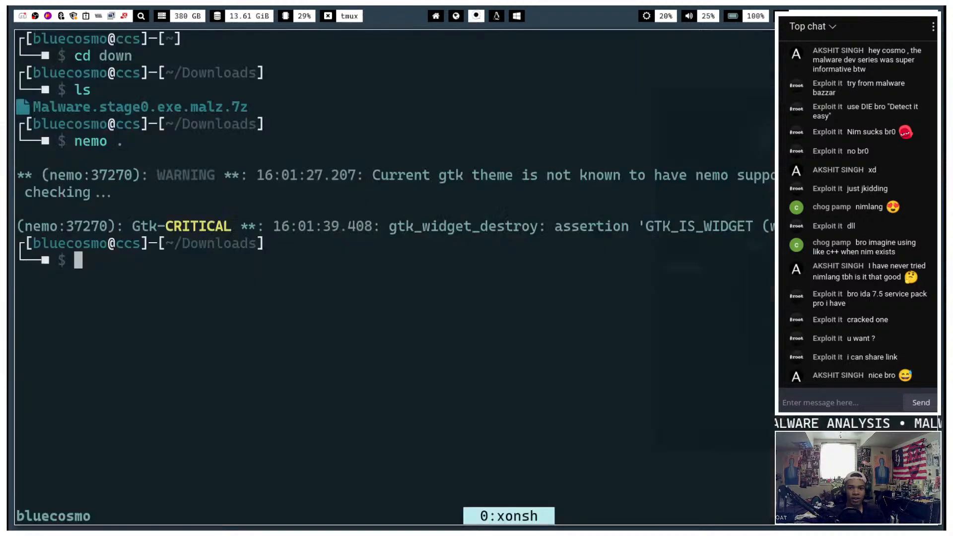
click(439, 17)
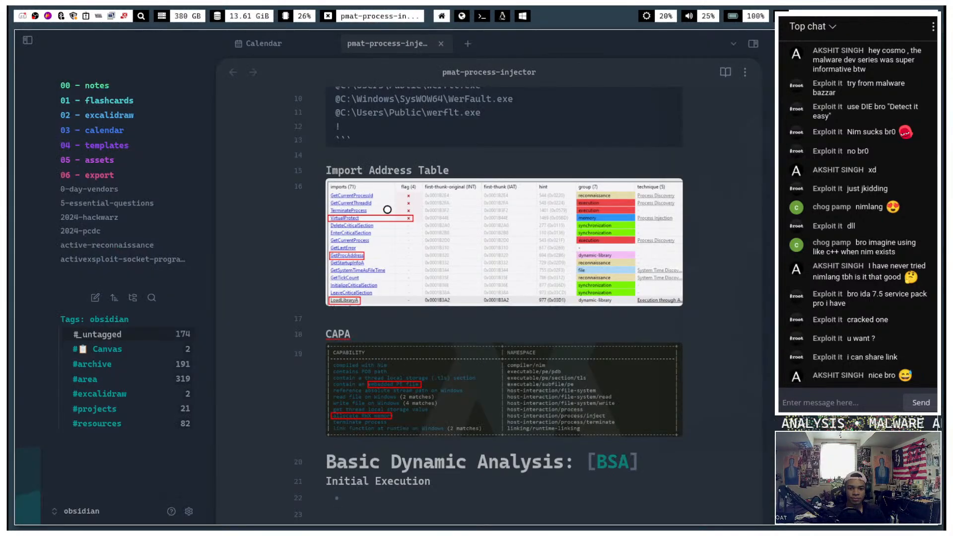
scroll(423, 169, down, 1)
scroll(496, 208, up, 5)
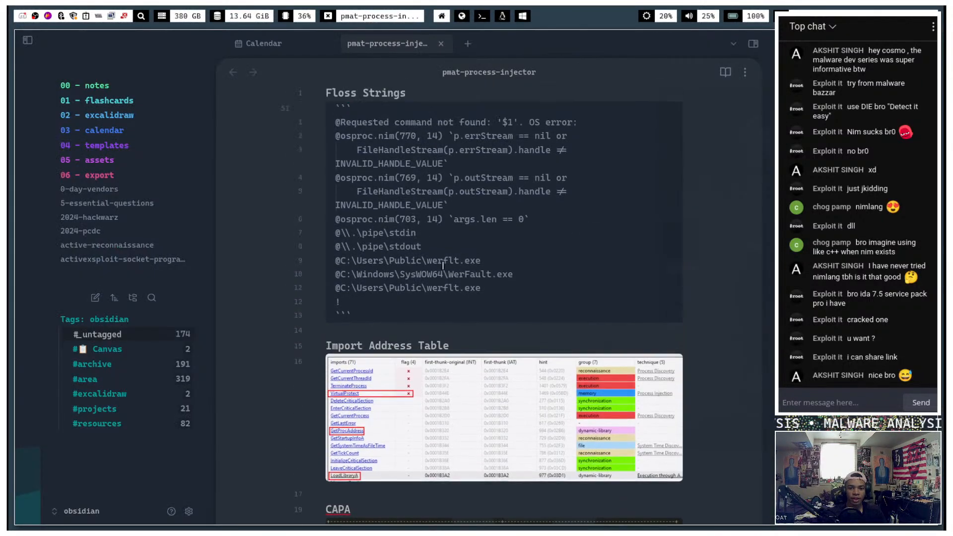
scroll(439, 256, up, 3)
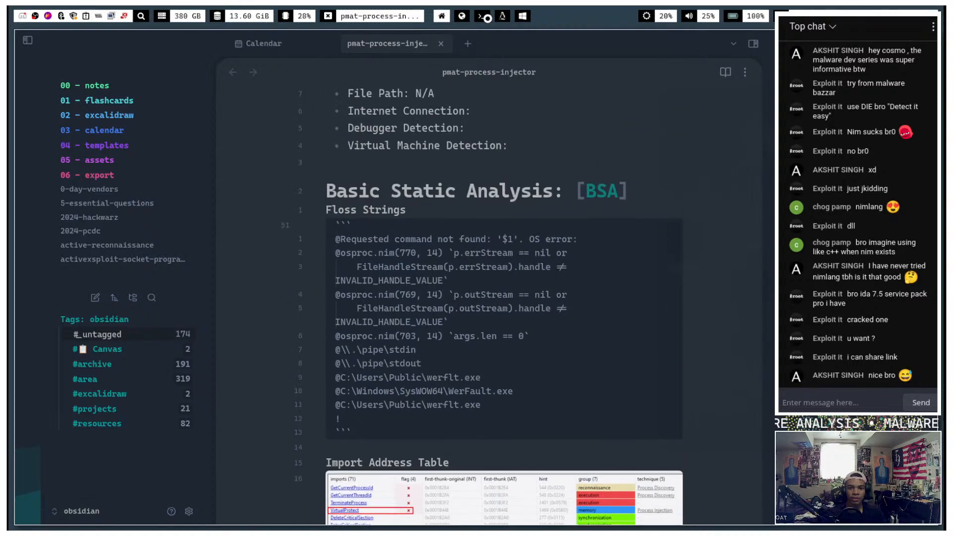
- Go back to floss.log in the FlareVM and scan the strings after the werflt.exe paths for PDB paths, imported APIs and compiler information
click(504, 17)
click(524, 15)
scroll(378, 185, up, 5)
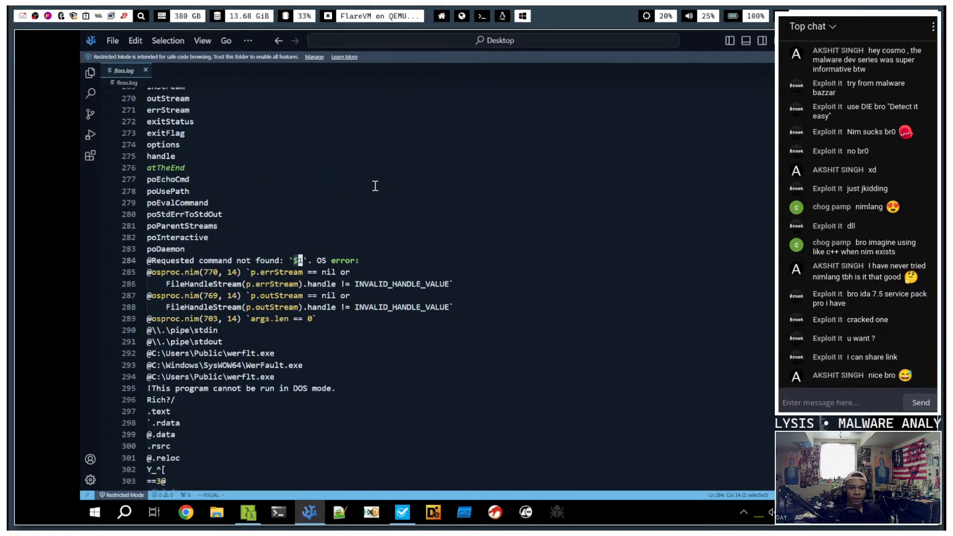
scroll(374, 187, up, 2)
scroll(348, 219, down, 6)
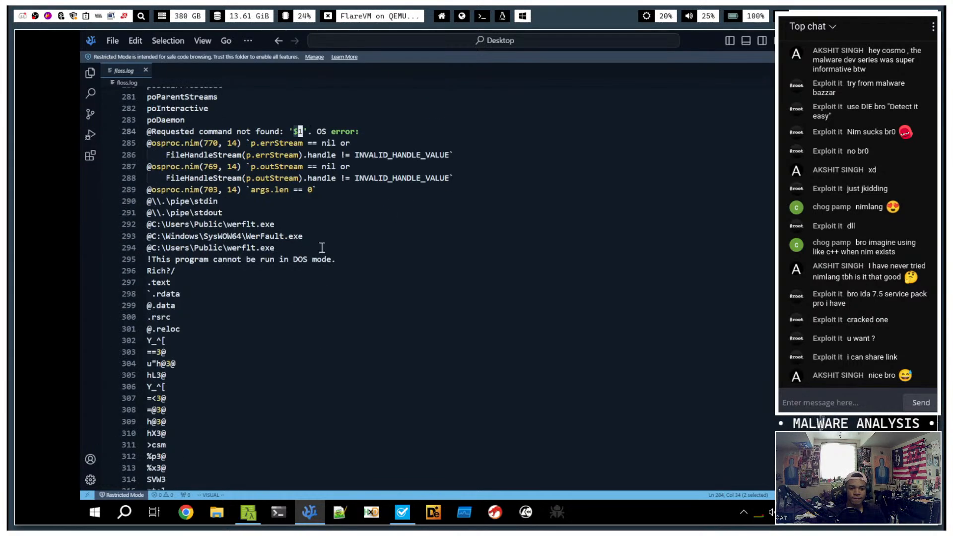
scroll(328, 241, down, 15)
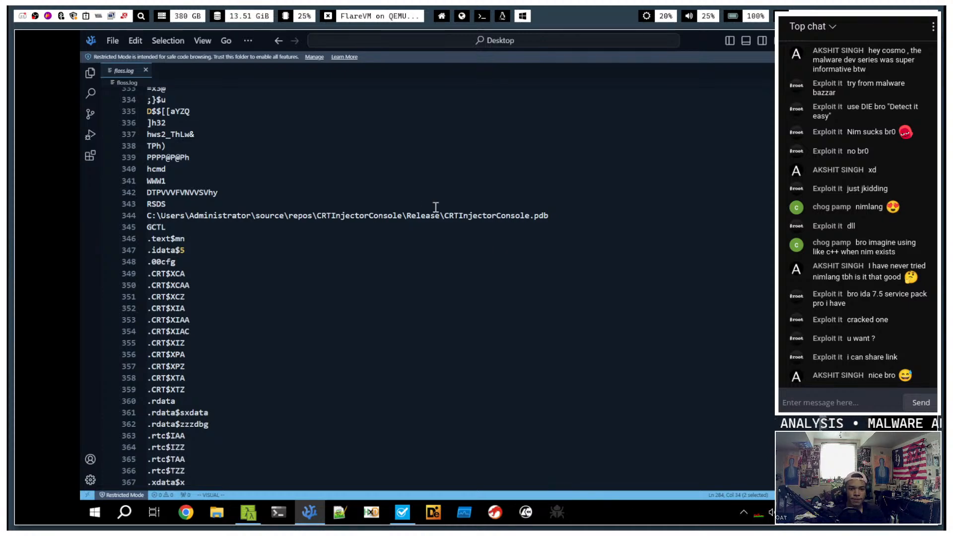
scroll(465, 198, down, 11)
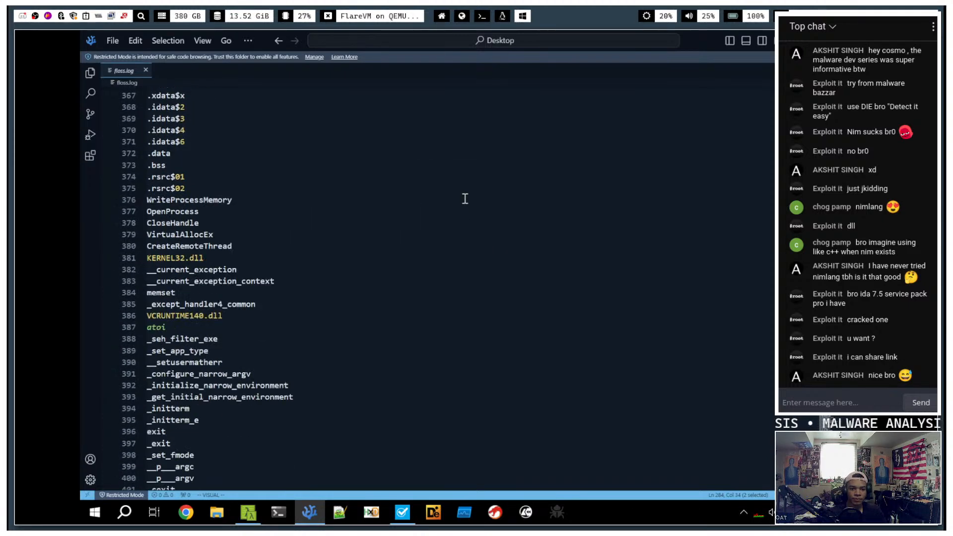
scroll(466, 199, down, 5)
scroll(462, 199, down, 20)
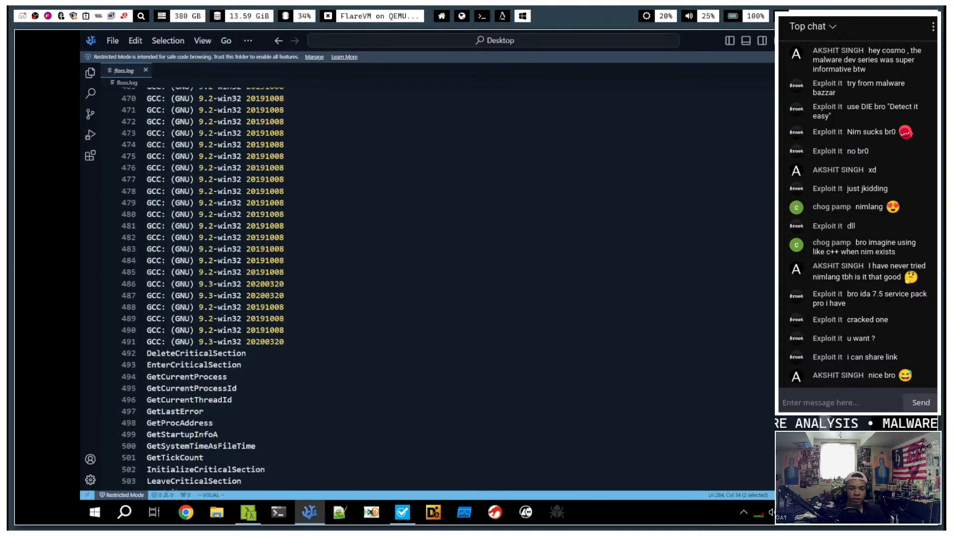
scroll(462, 288, down, 20)
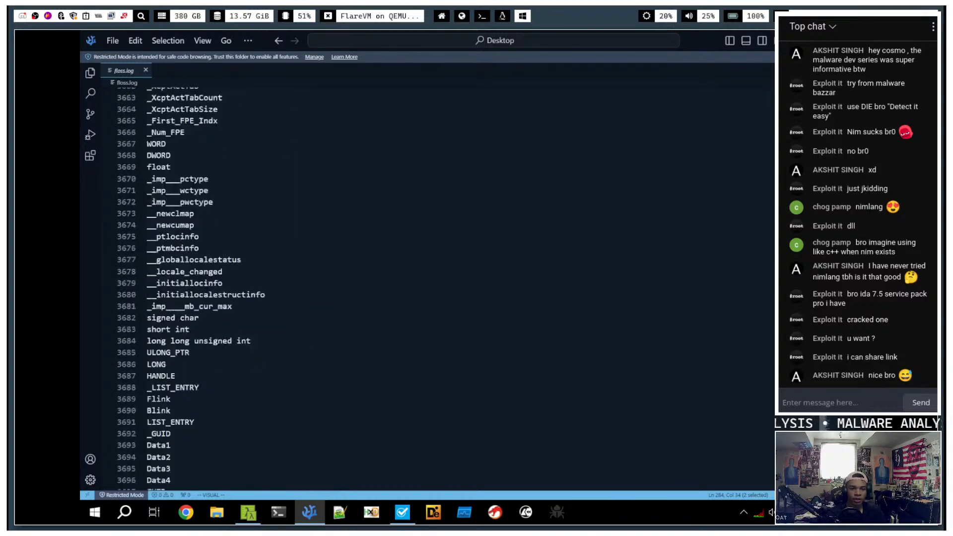
scroll(427, 283, down, 20)
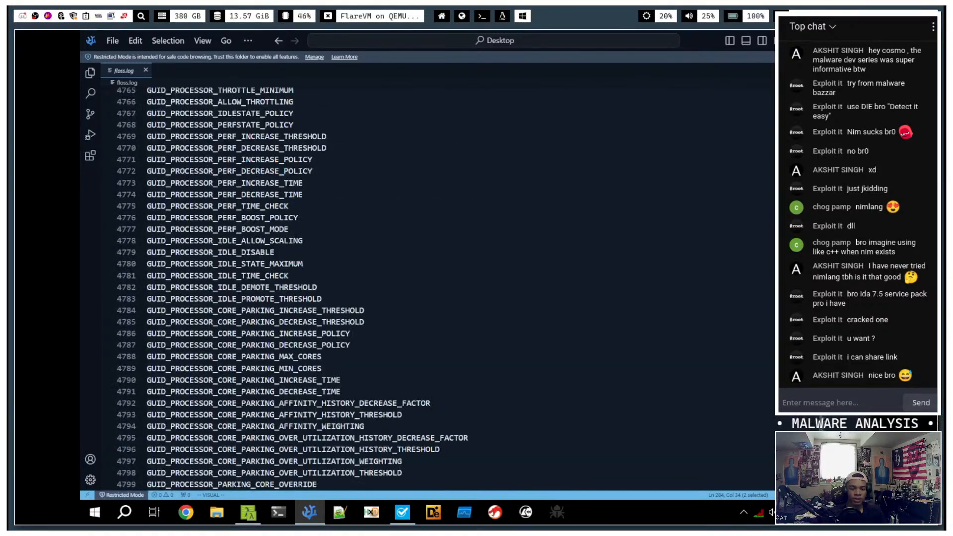
scroll(619, 243, down, 15)
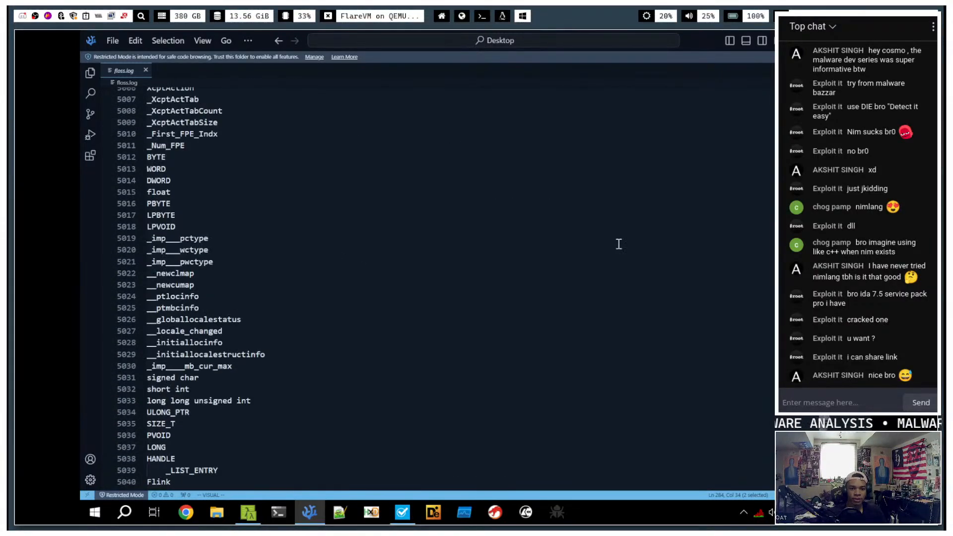
scroll(619, 243, up, 20)
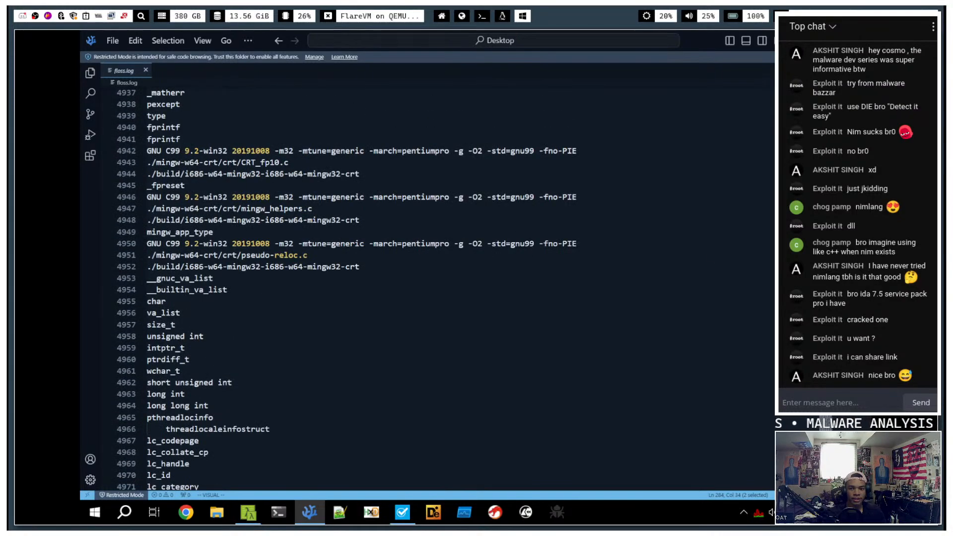
- Close the floss.log editor, the Cmder console and pestudio to clear the FlareVM desktop
drag(869, 281, 819, 490)
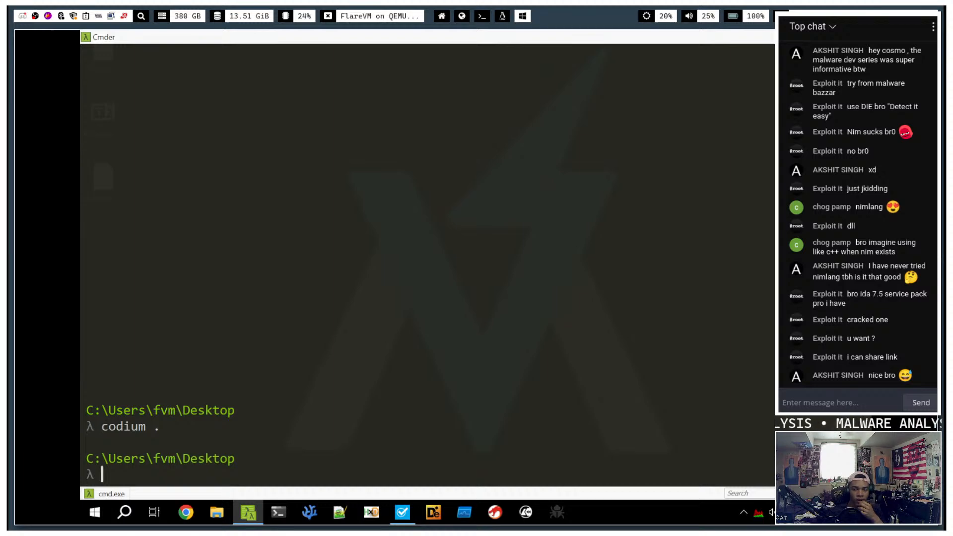
key(super+d)
click(403, 512)
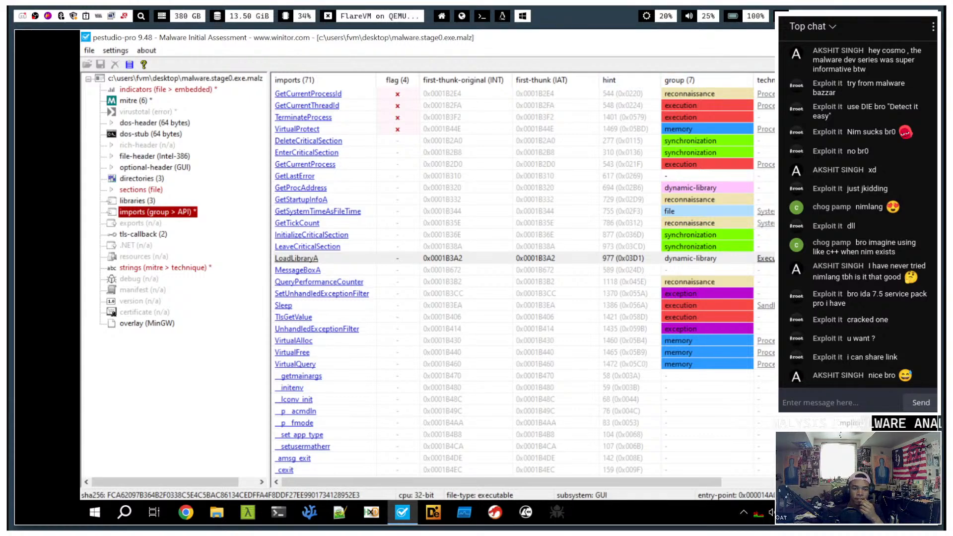
key(super+d)
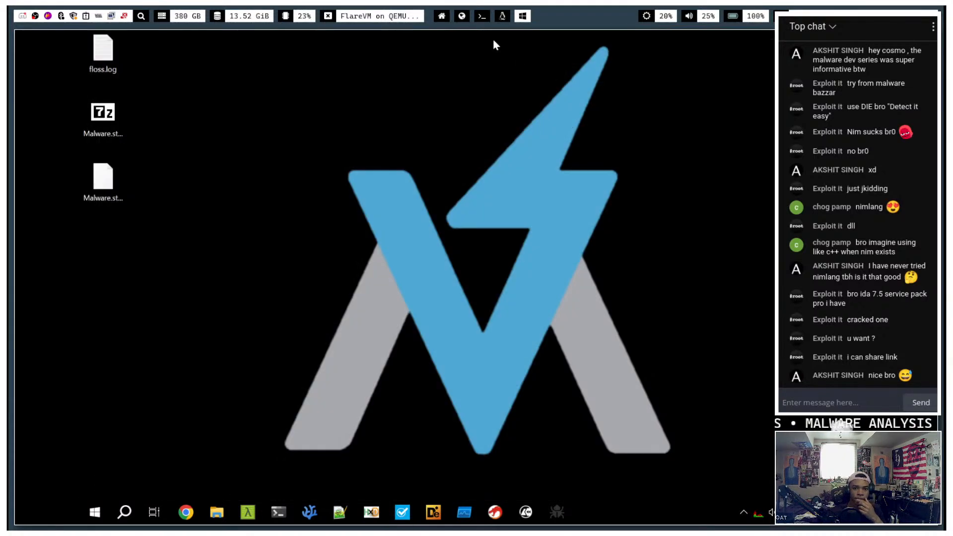
- Take the FlareVM out of full-screen mode to reach the virtual machine controls
mouse_move(490, 31)
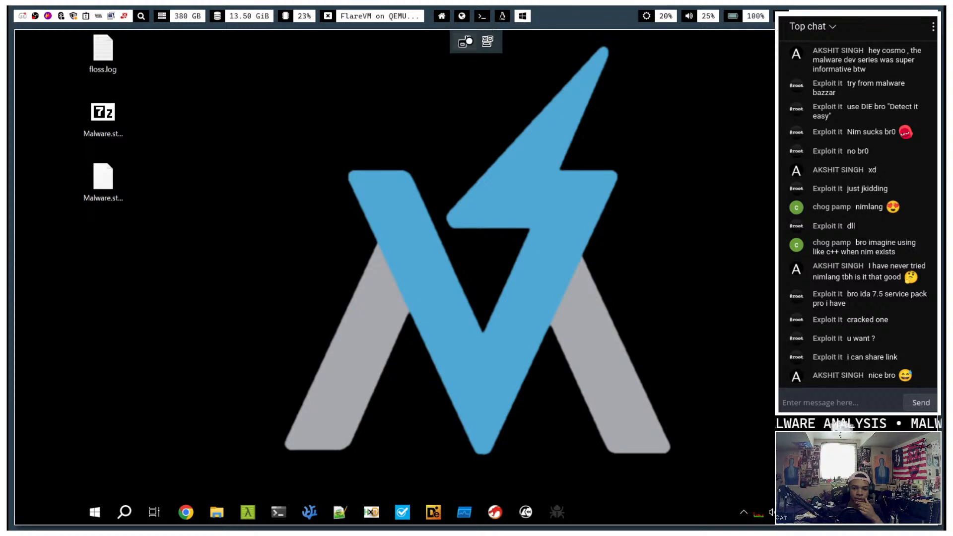
click(467, 42)
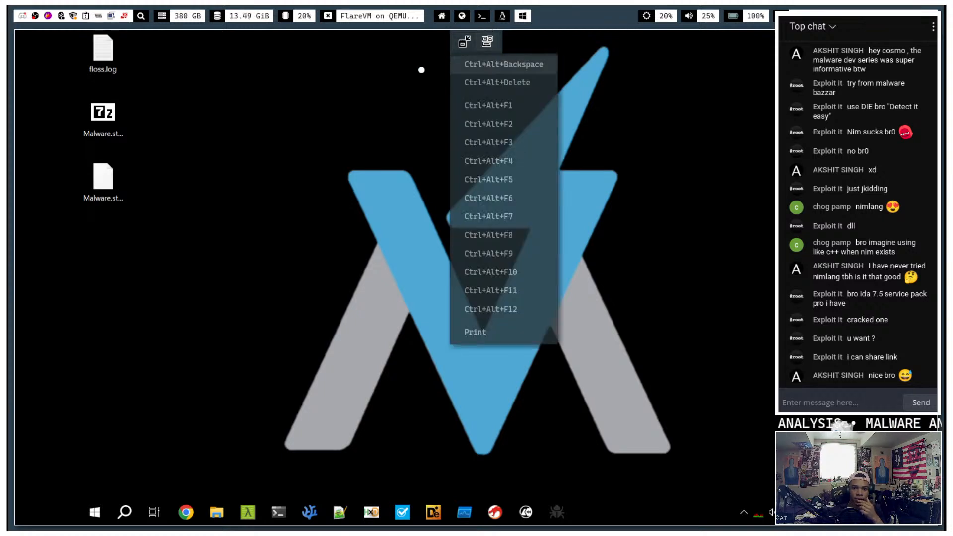
click(464, 42)
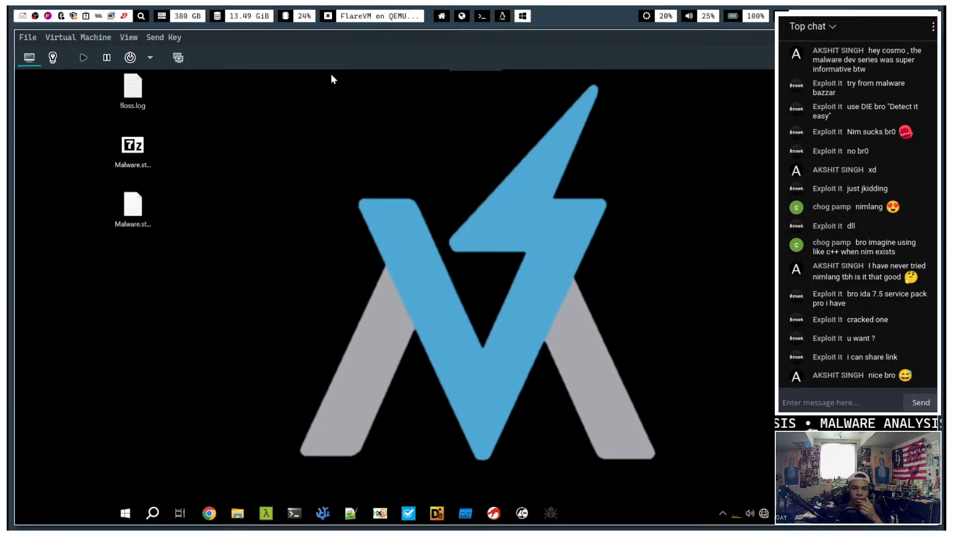
- Create a FlareVM snapshot named b4-det with the description "process injector", and return to the virtual machine's console
click(177, 58)
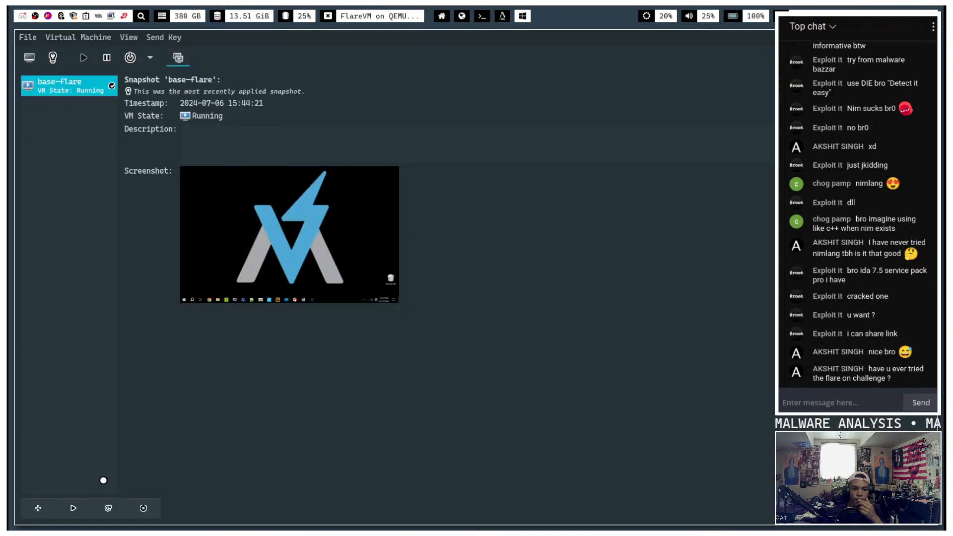
click(38, 508)
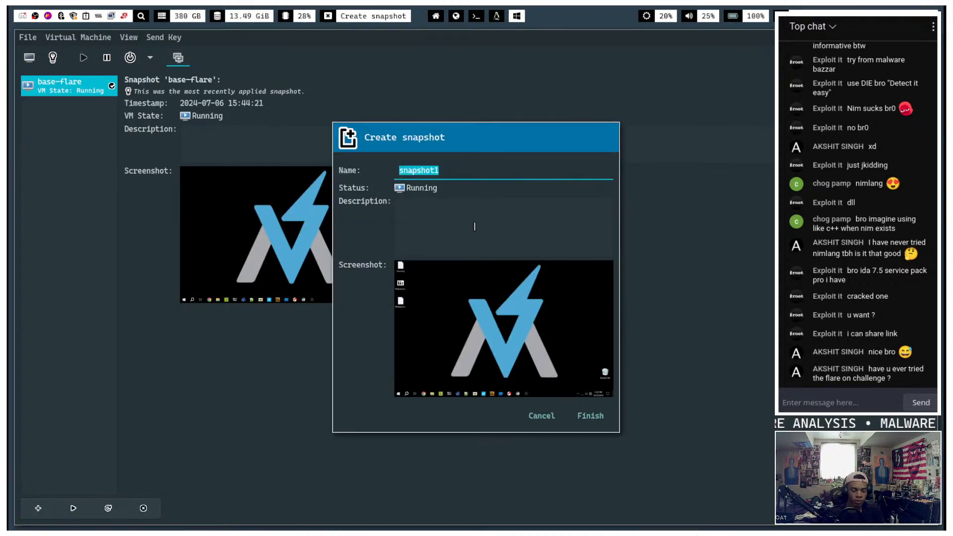
text(b4-det)
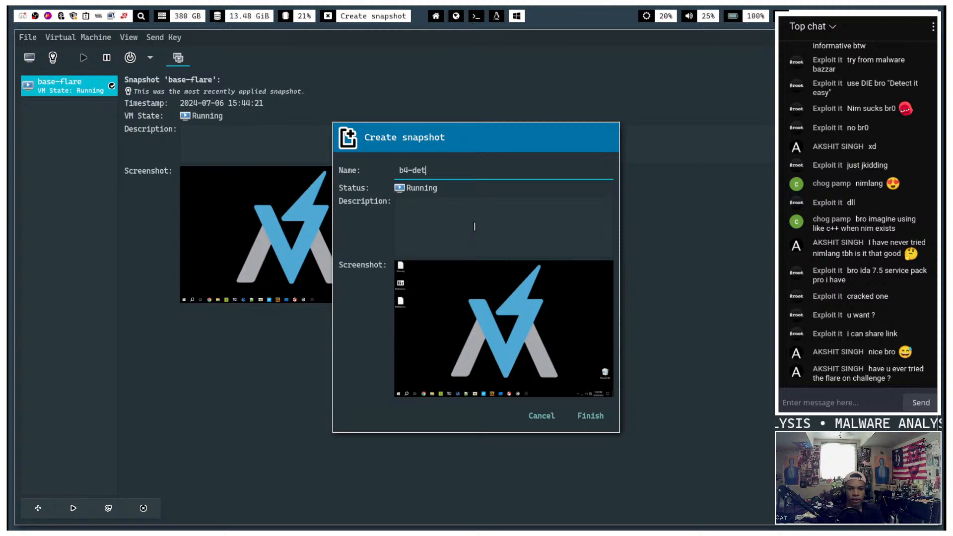
click(459, 218)
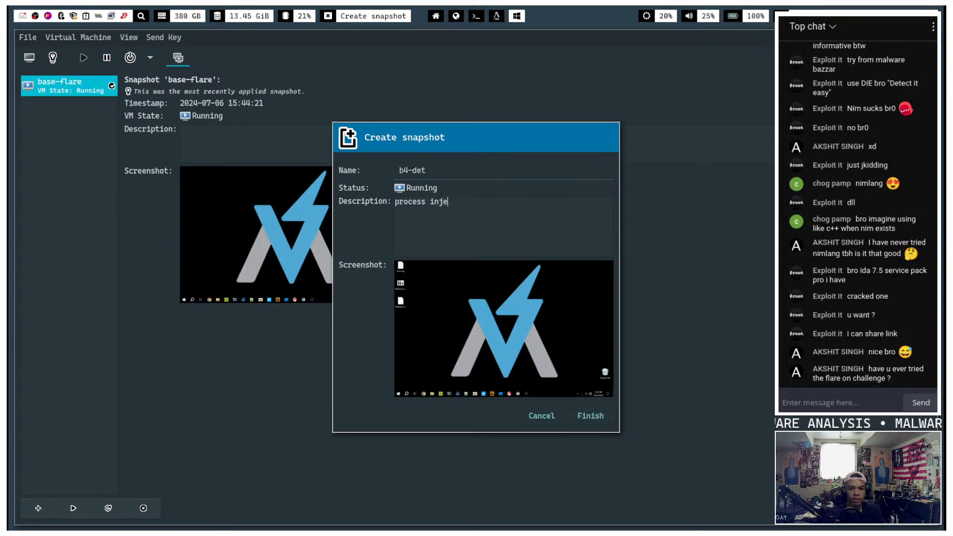
click(590, 415)
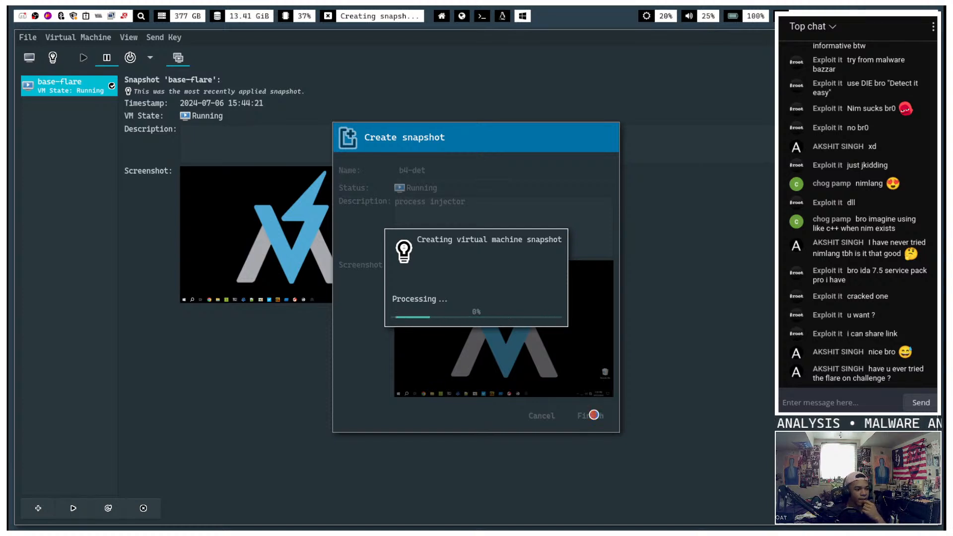
click(29, 57)
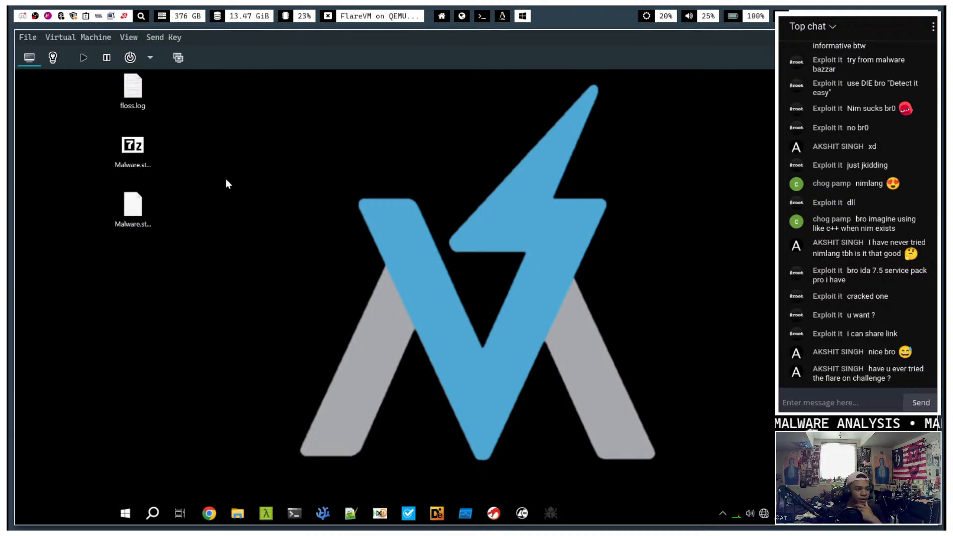
- Switch to Firefox, search for "flare on mandiant" in a new tab, and open the Flare-On Challenge site
click(464, 16)
key(ctrl+t)
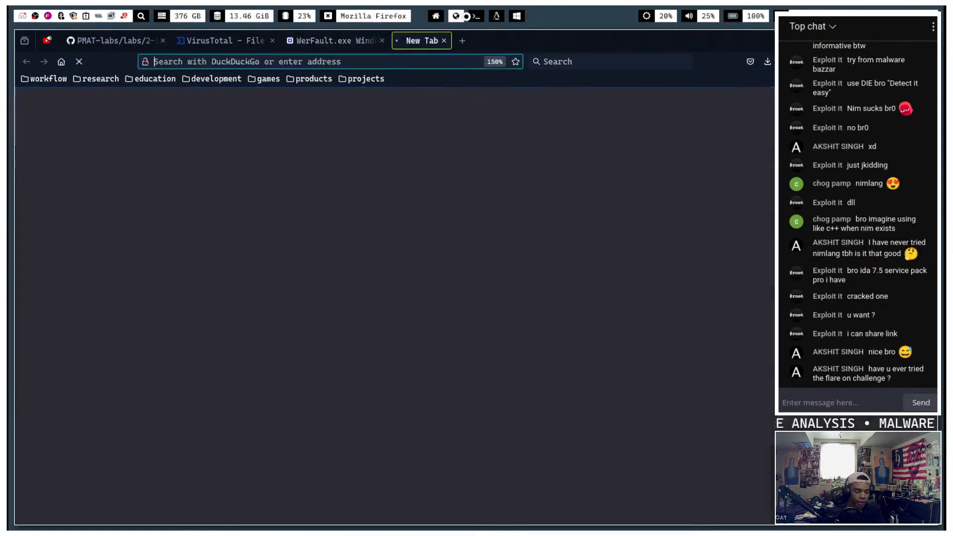
text(falre)
key(BackSpace)
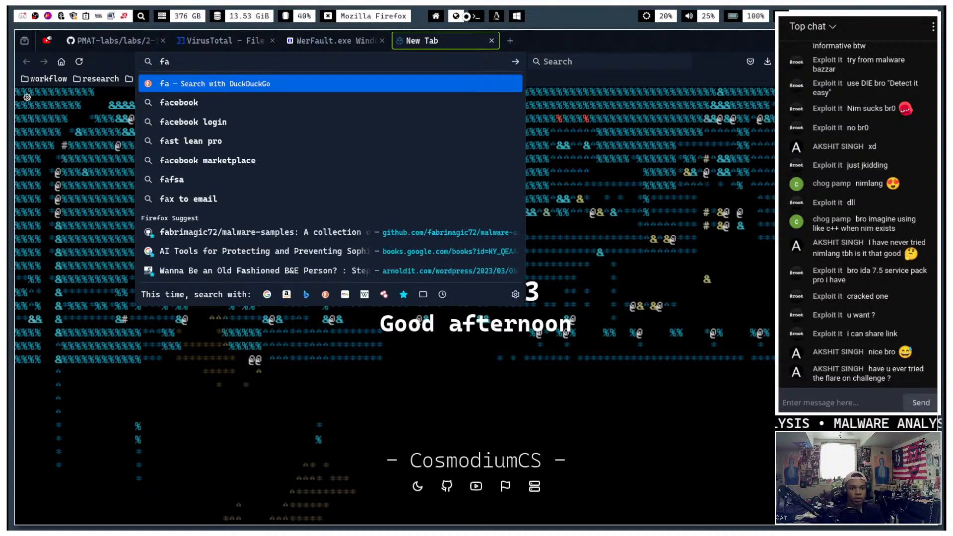
text(lare on mandiant)
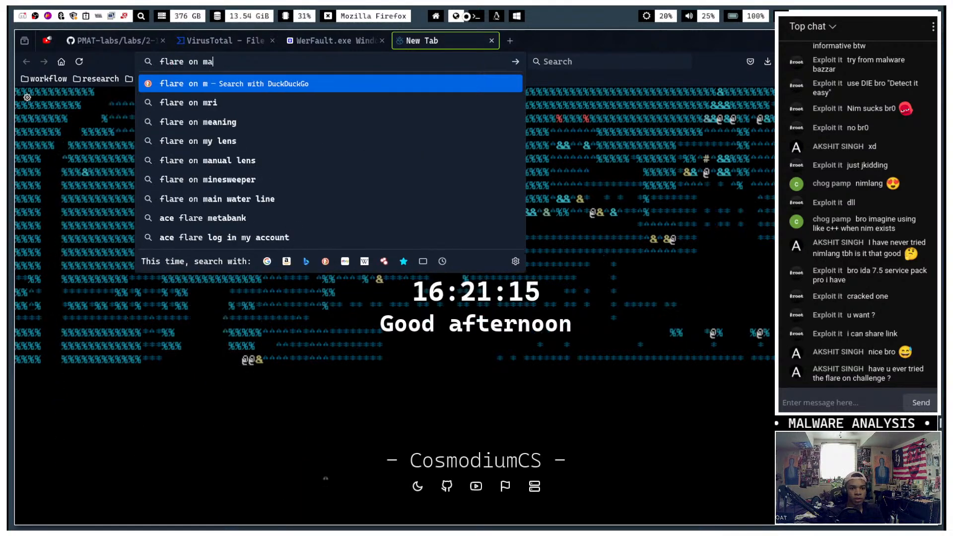
key(Return)
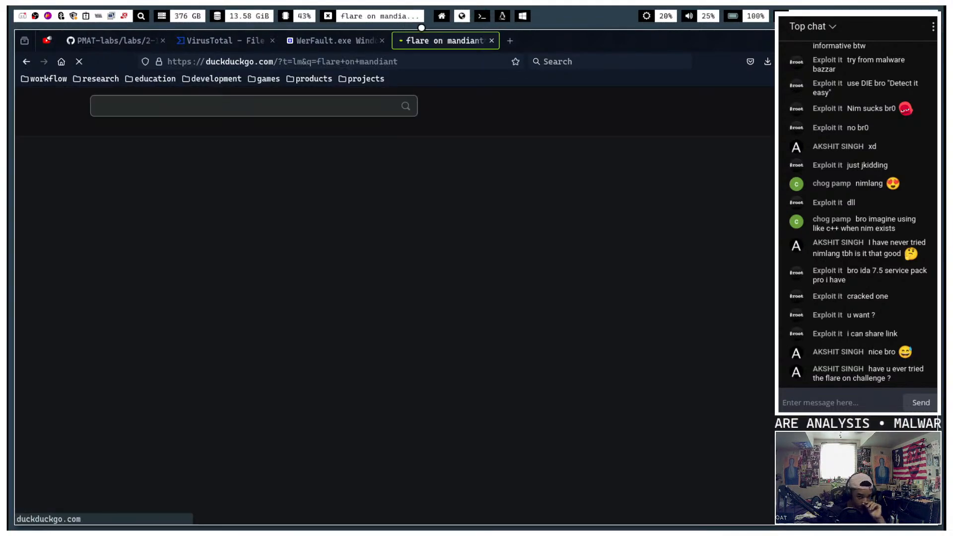
click(172, 182)
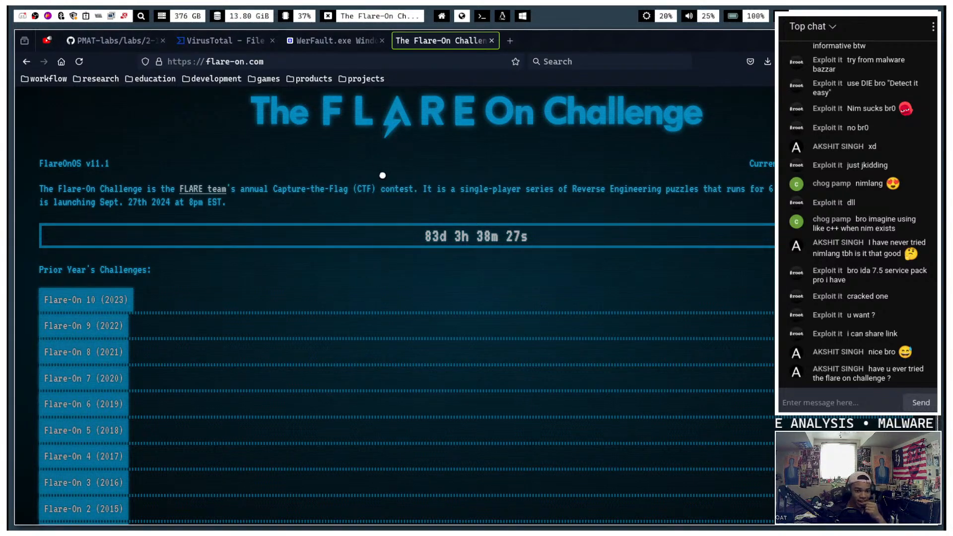
- Bookmark The Flare-On Challenge in the Bookmarks Toolbar, and close its tab along with the WerFault.exe and VirusTotal tabs
key(ctrl+d)
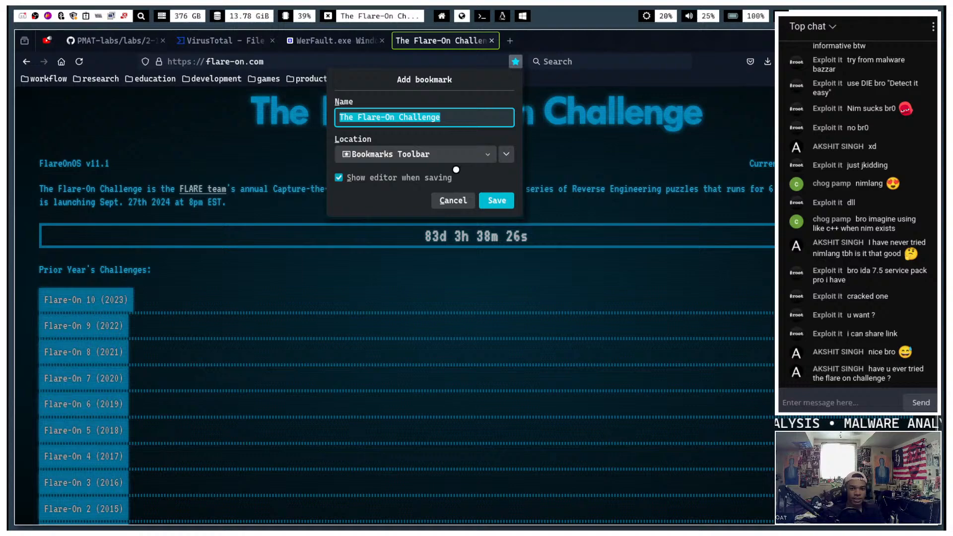
key(Return)
click(491, 41)
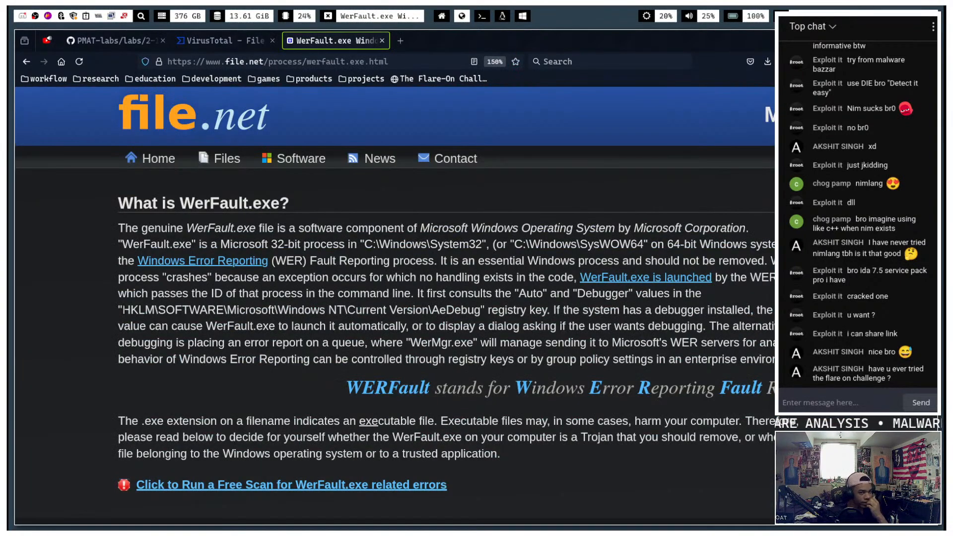
click(382, 40)
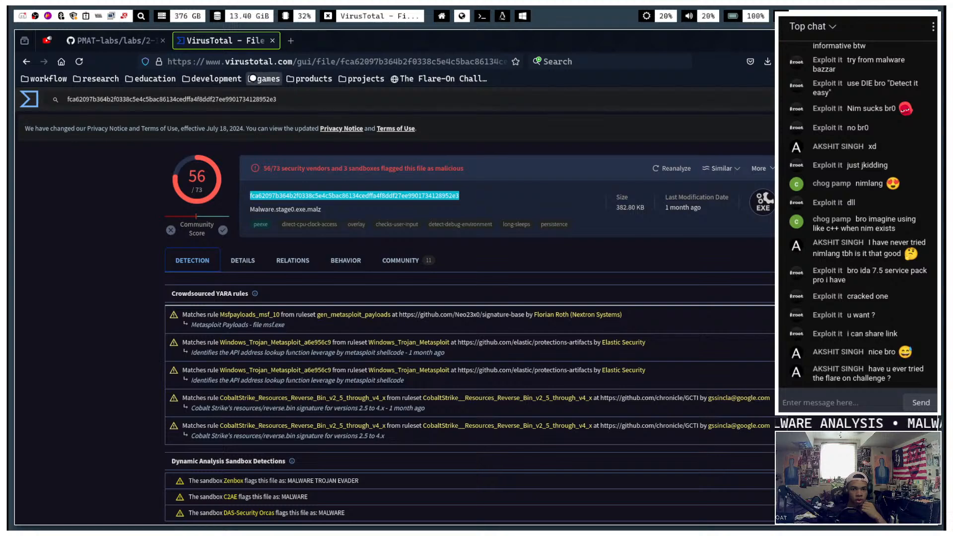
click(271, 41)
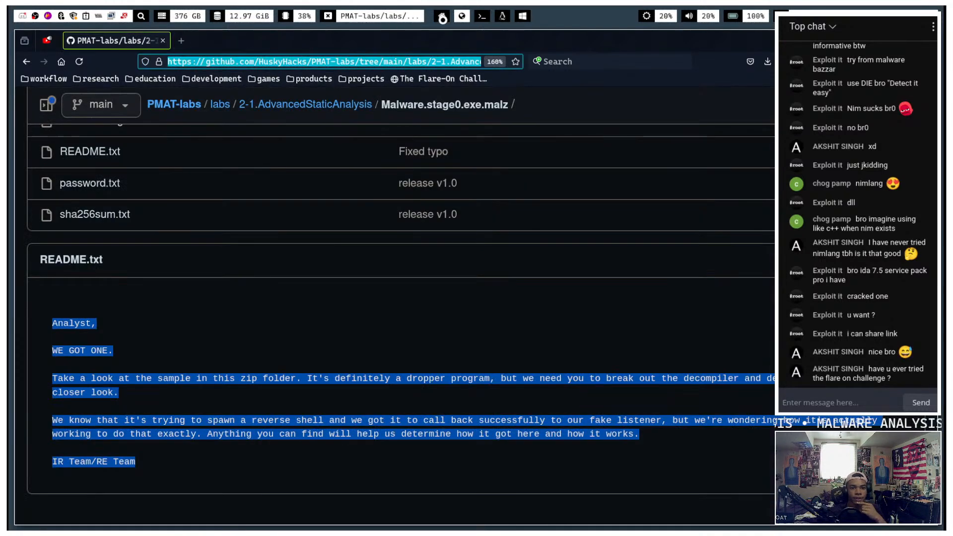
- Go back to the FlareVM, check its b4-det snapshot, and put the virtual machine's console in full-screen mode
click(522, 17)
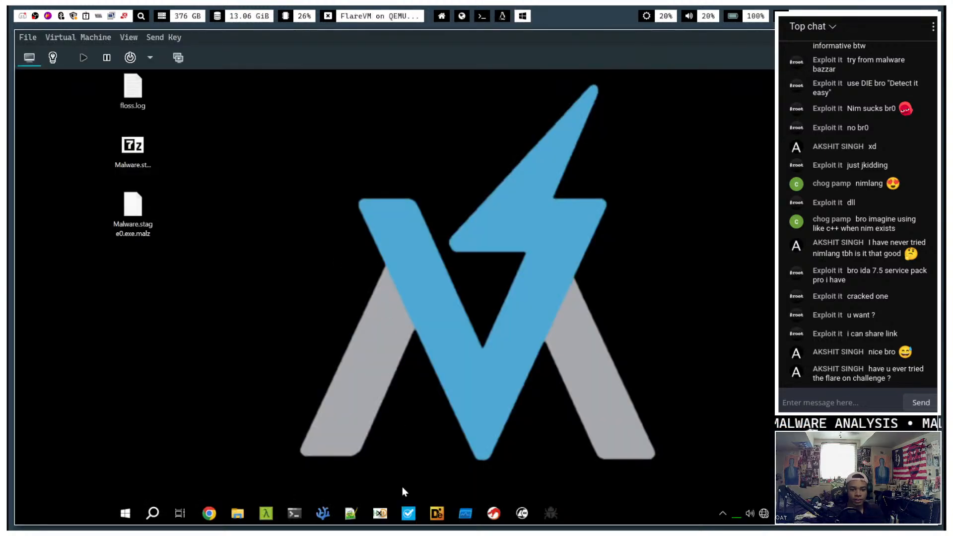
click(178, 57)
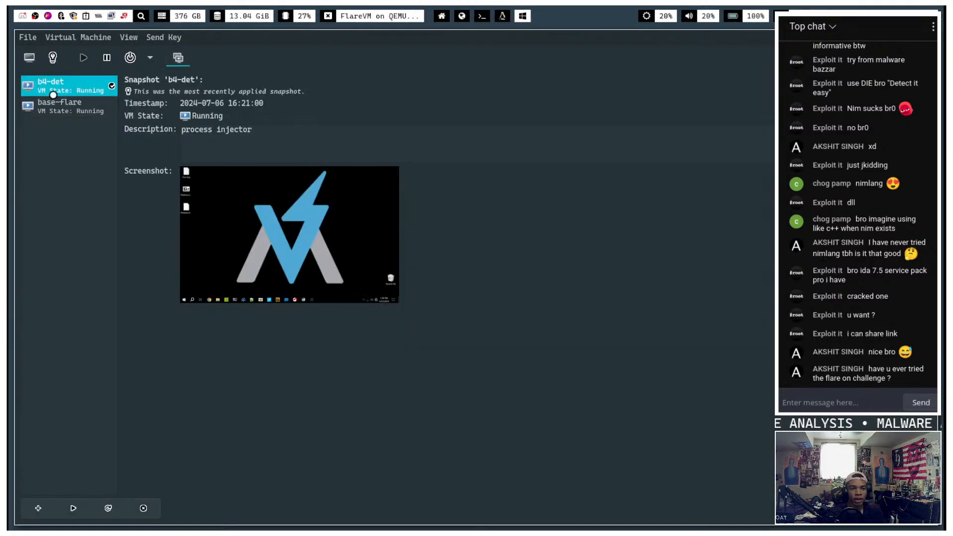
click(30, 56)
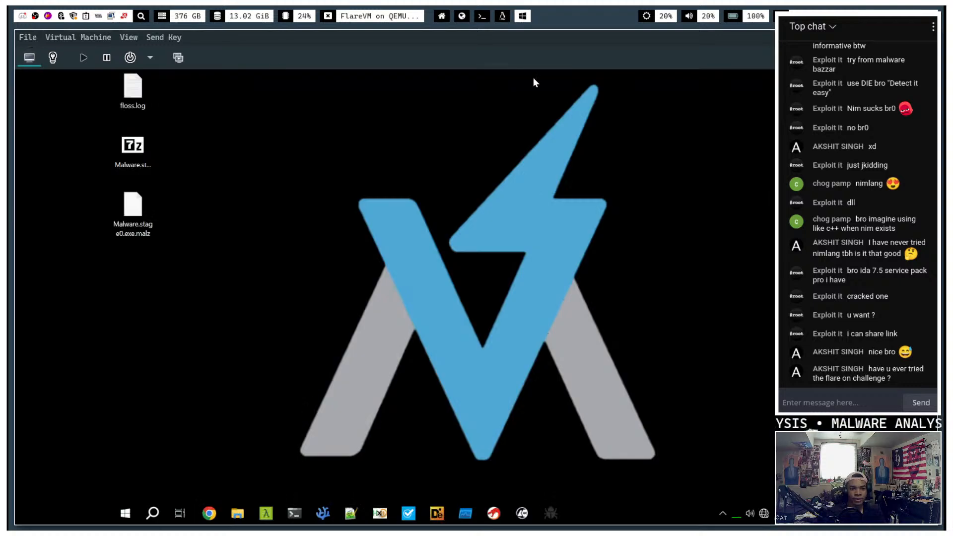
key(F11)
key(super+f)
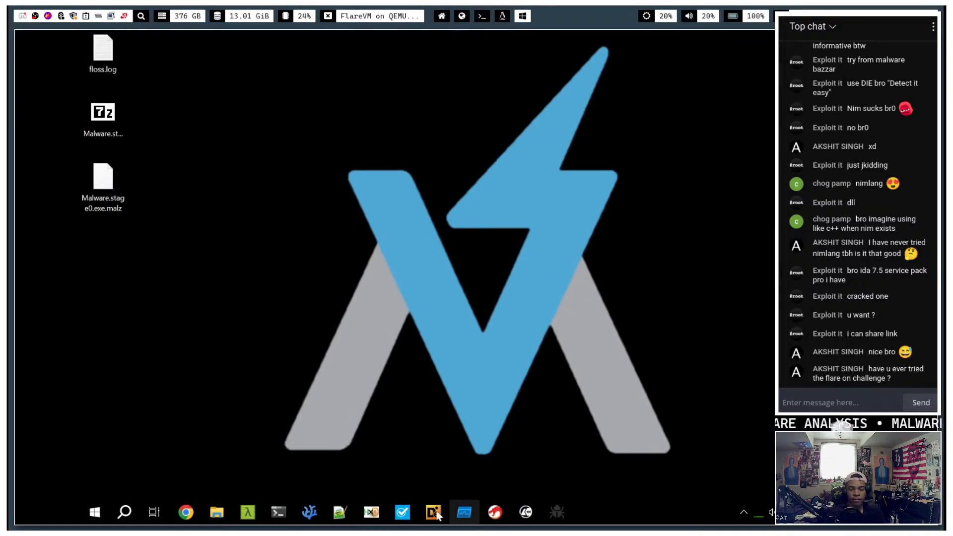
- Launch Process Monitor with elevated rights and bring up Process Hacker, placing its window clear of most of the event list
click(465, 512)
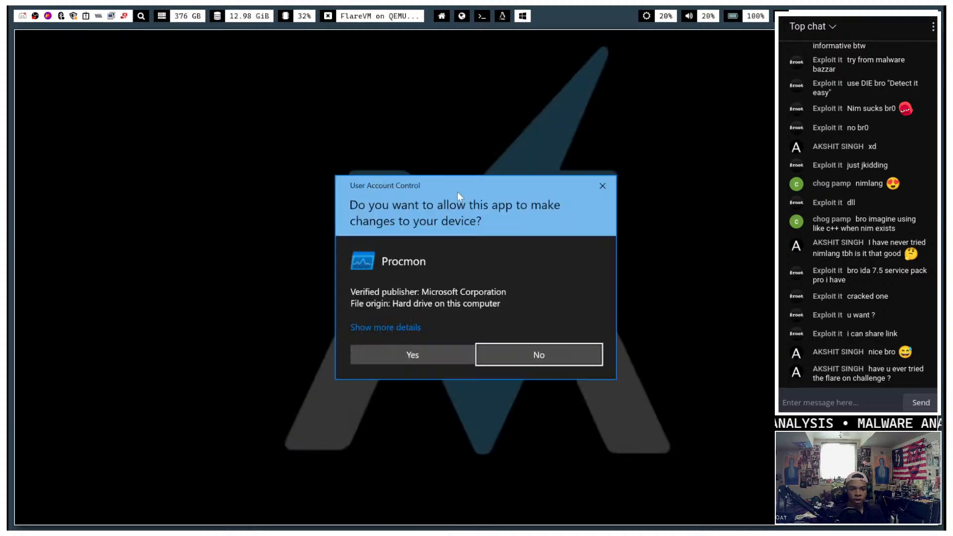
click(434, 352)
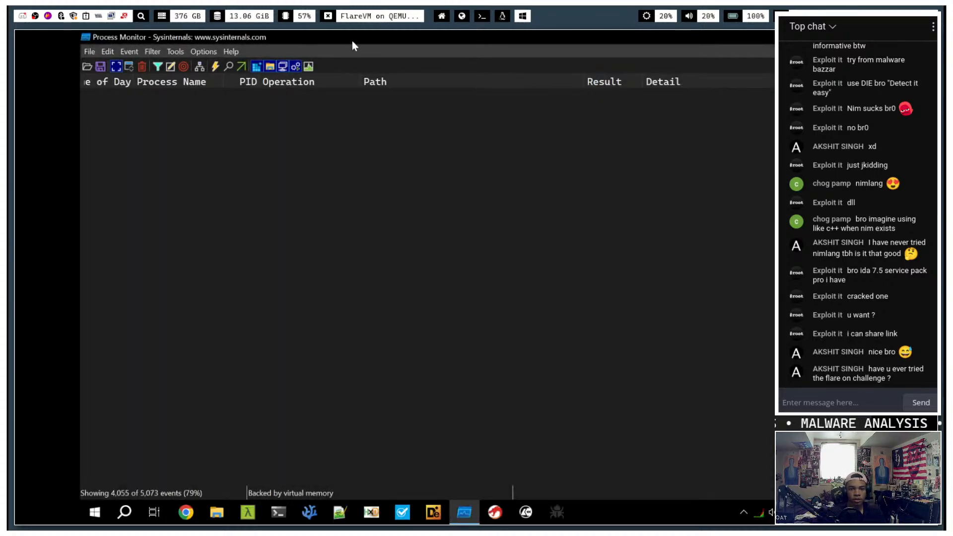
click(759, 512)
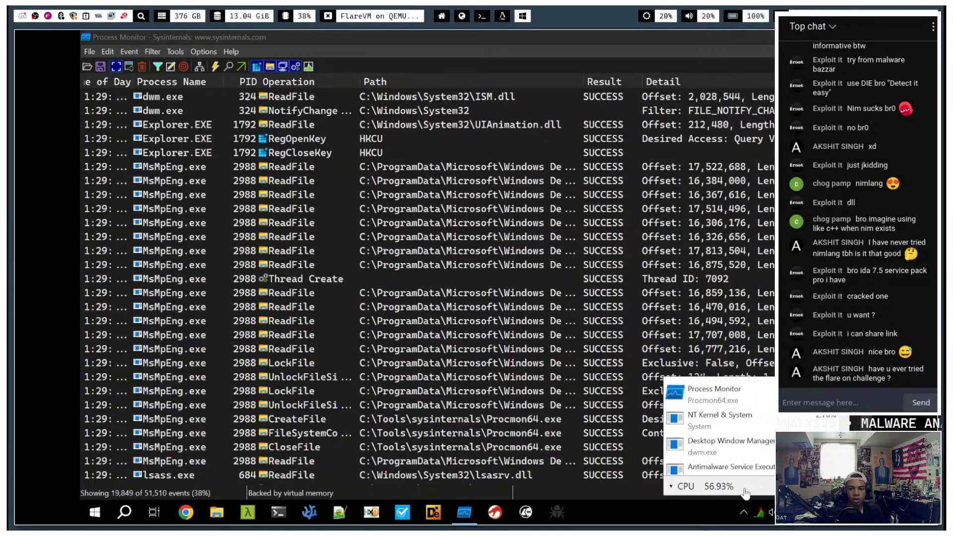
right_click(762, 516)
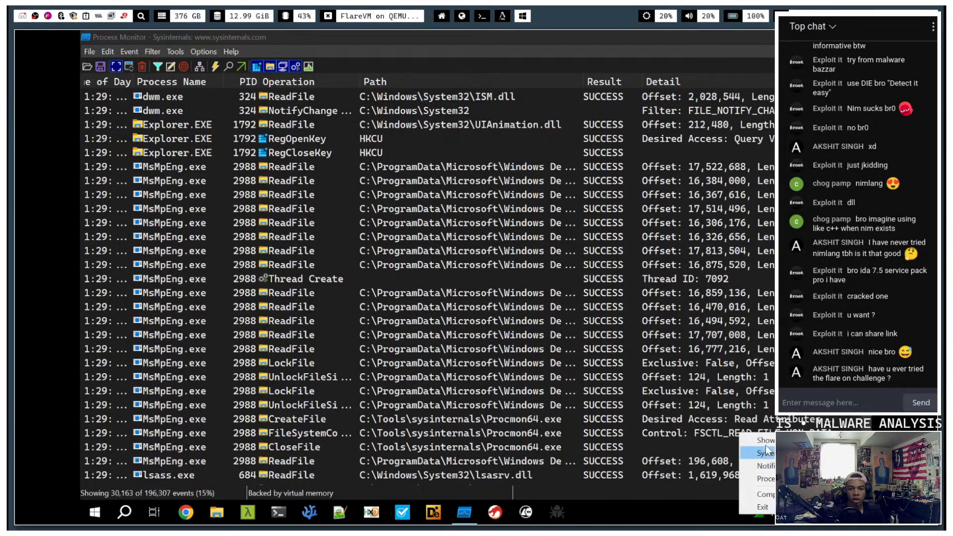
click(765, 440)
drag(429, 96, 772, 169)
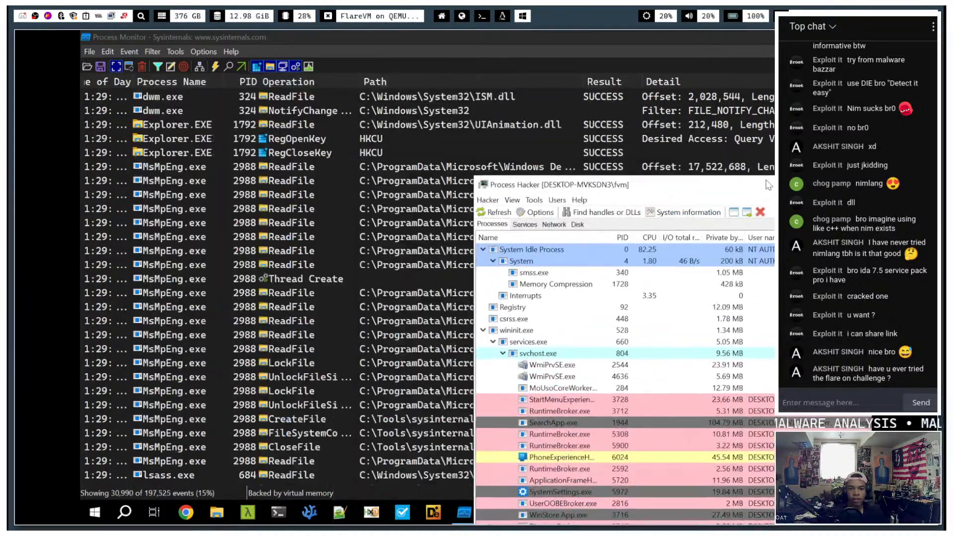
scroll(723, 293, down, 10)
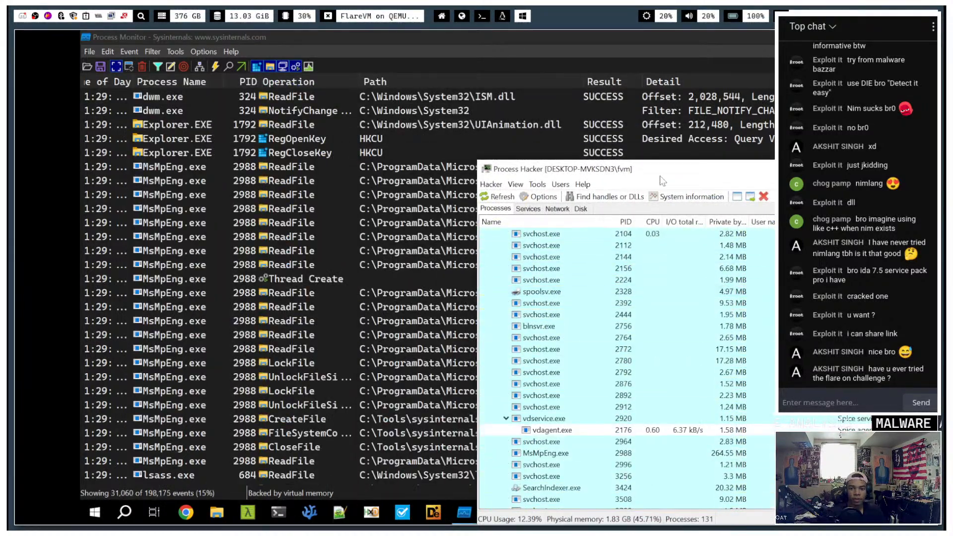
drag(667, 168, 741, 427)
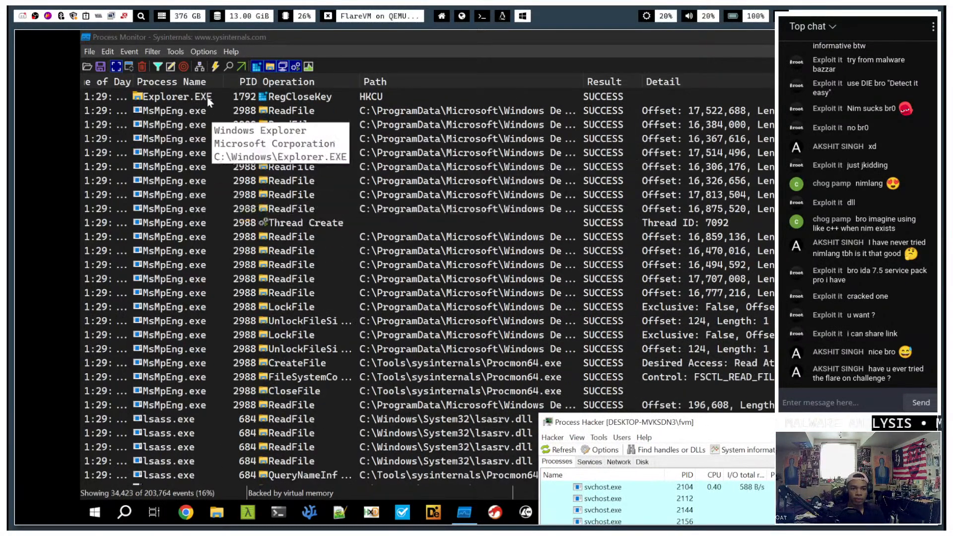
- Open the Process Monitor filter with Process Name as its column, and copy the extracted malware sample's name from the desktop
click(159, 66)
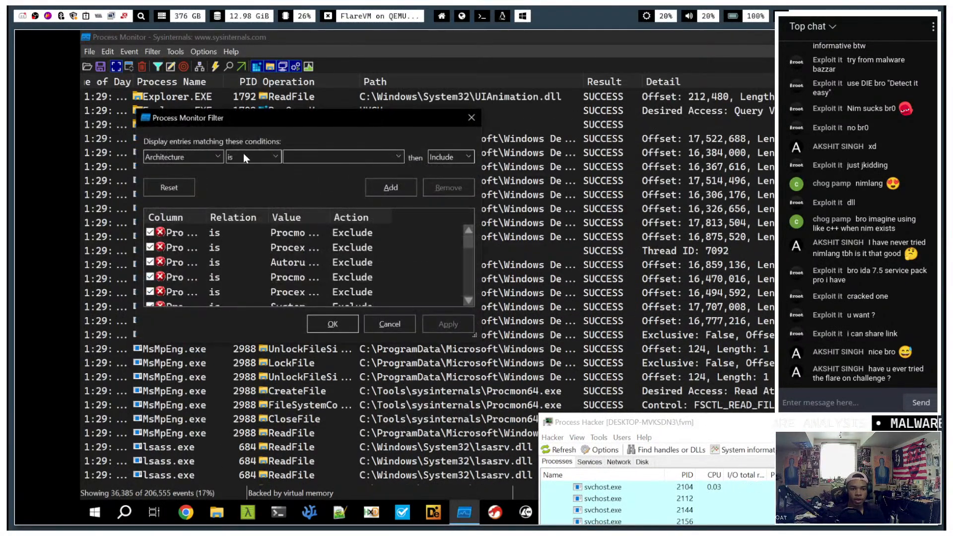
click(195, 158)
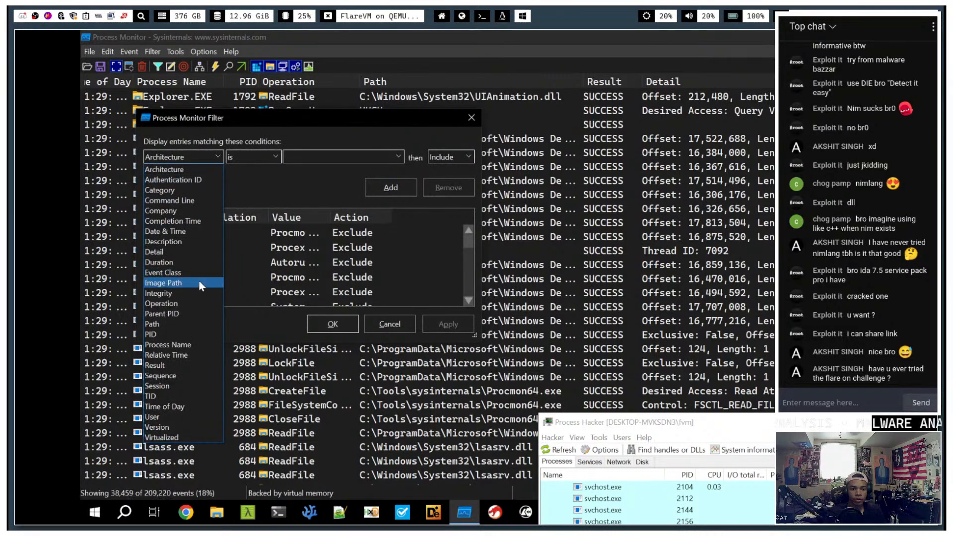
click(168, 344)
click(802, 37)
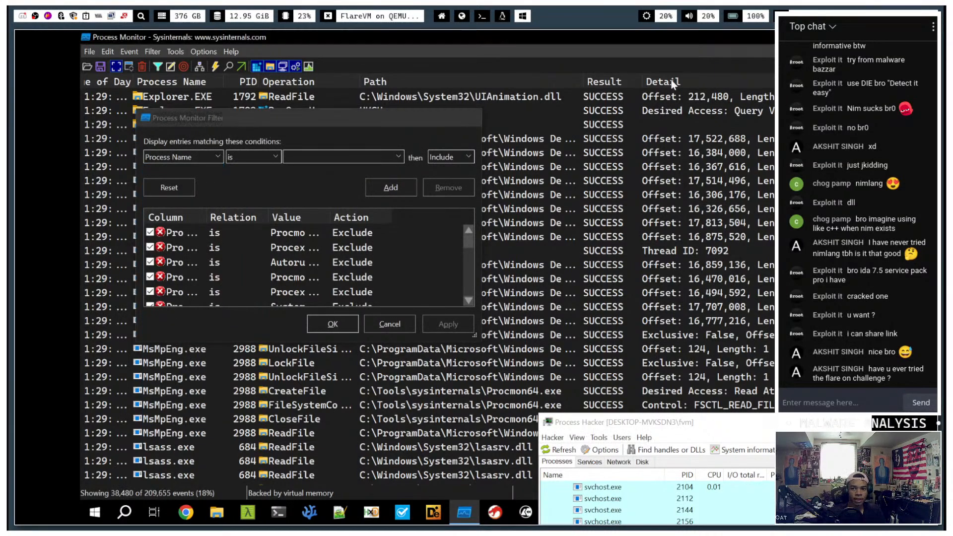
click(114, 193)
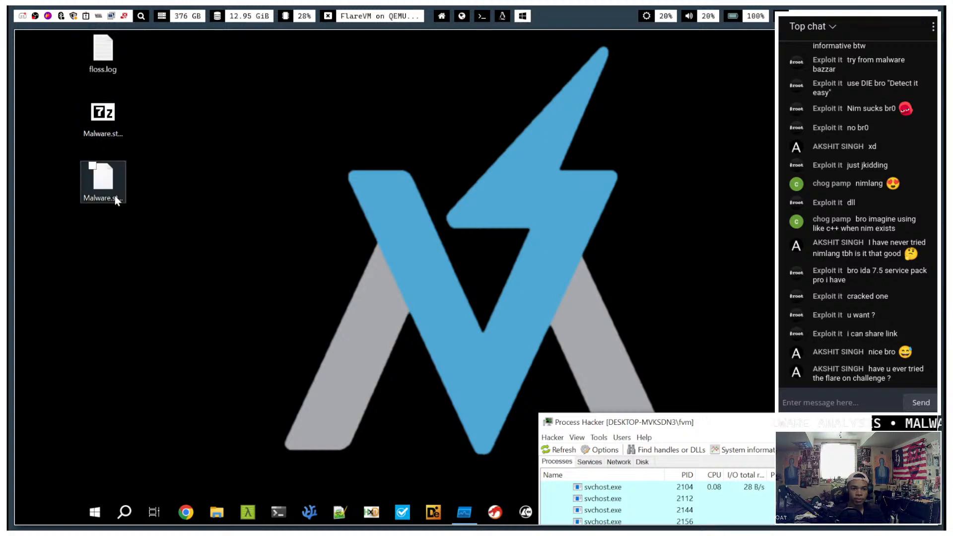
key(F2)
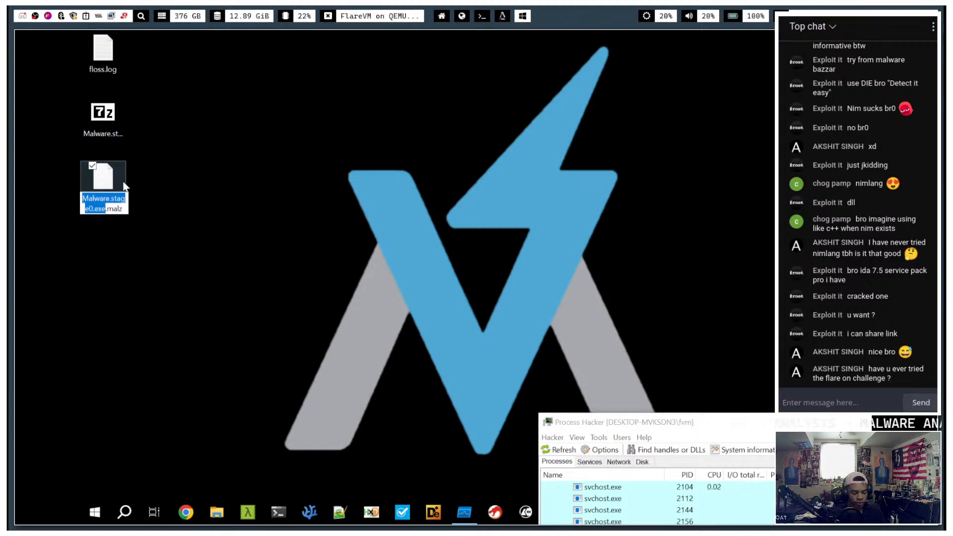
click(130, 183)
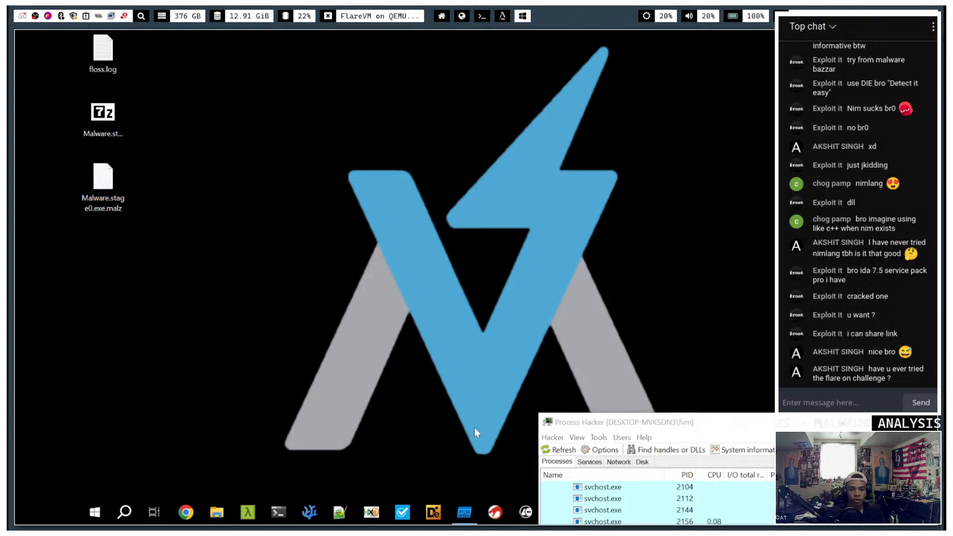
- Add and apply a Process Monitor filter that includes events whose Process Name is Malware.stage0.exe.malz
click(470, 512)
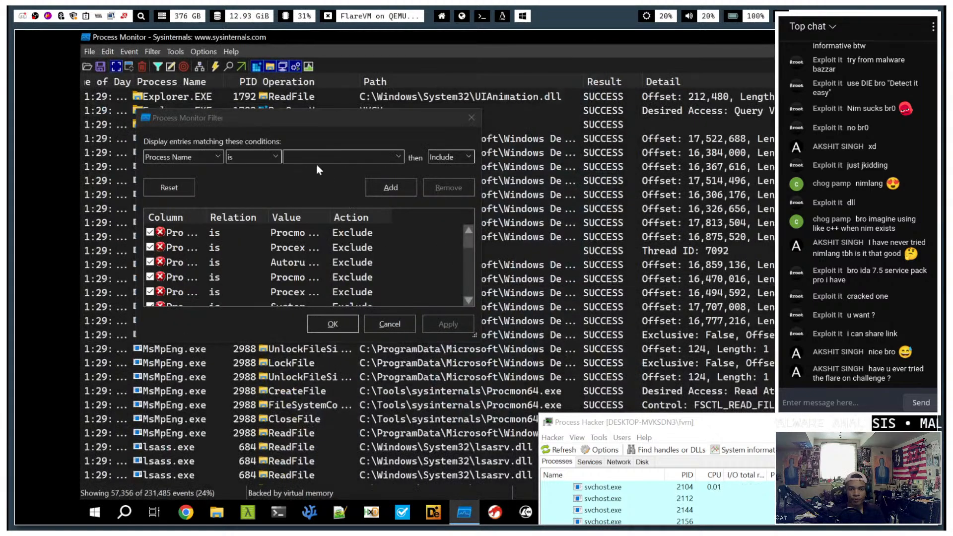
click(309, 156)
text(Malware.stage0.exe.malz)
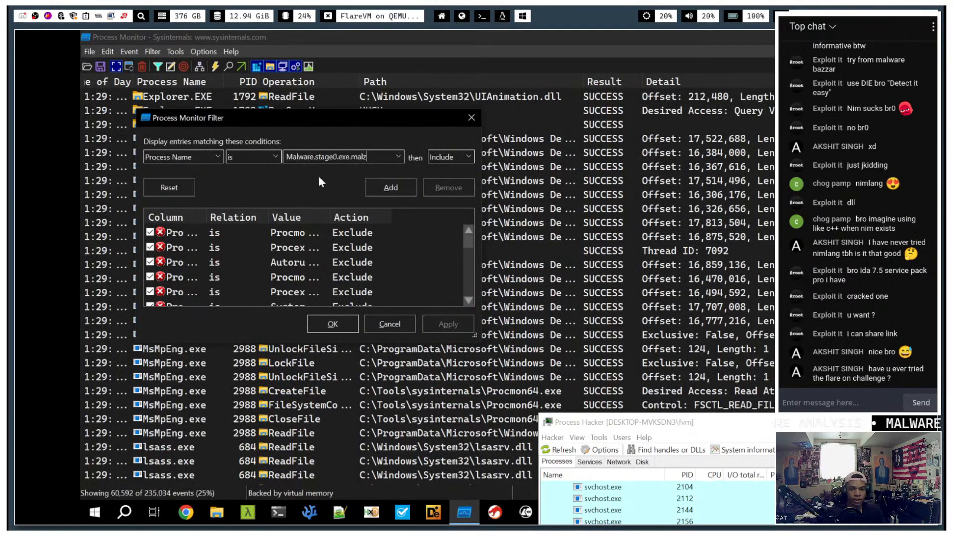
click(391, 188)
click(448, 325)
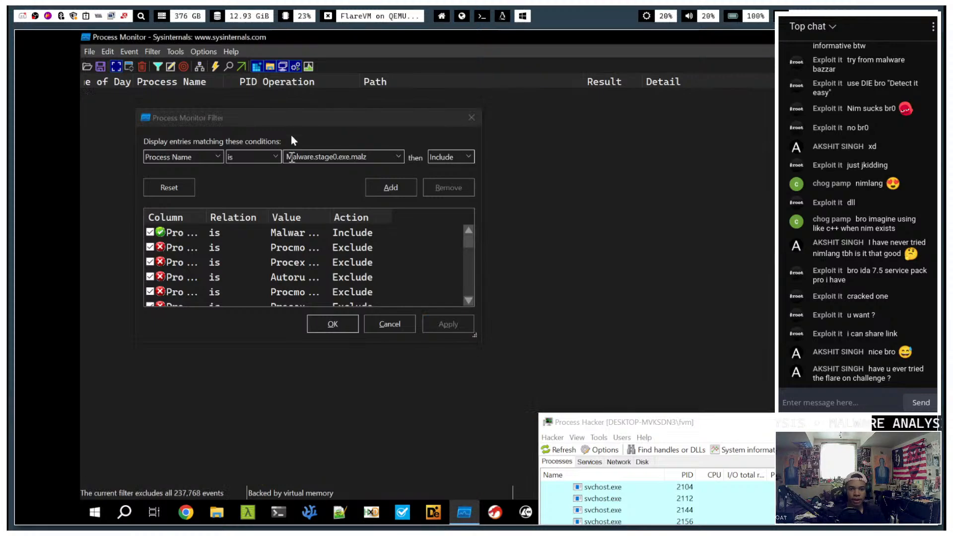
- Set the filter dialog aside, hide Process Monitor, and rename the extracted sample on the desktop to Malware.stage0.exe
drag(283, 115, 674, 162)
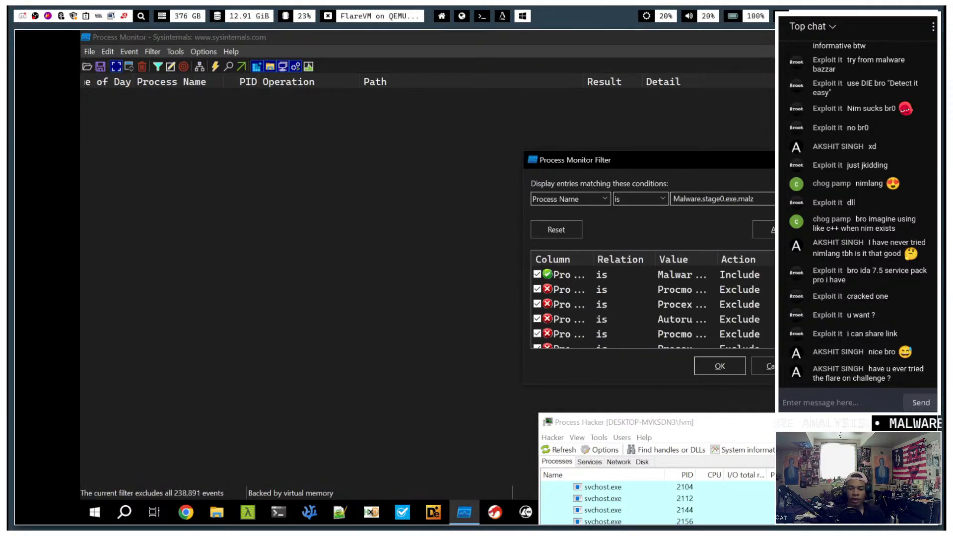
click(465, 512)
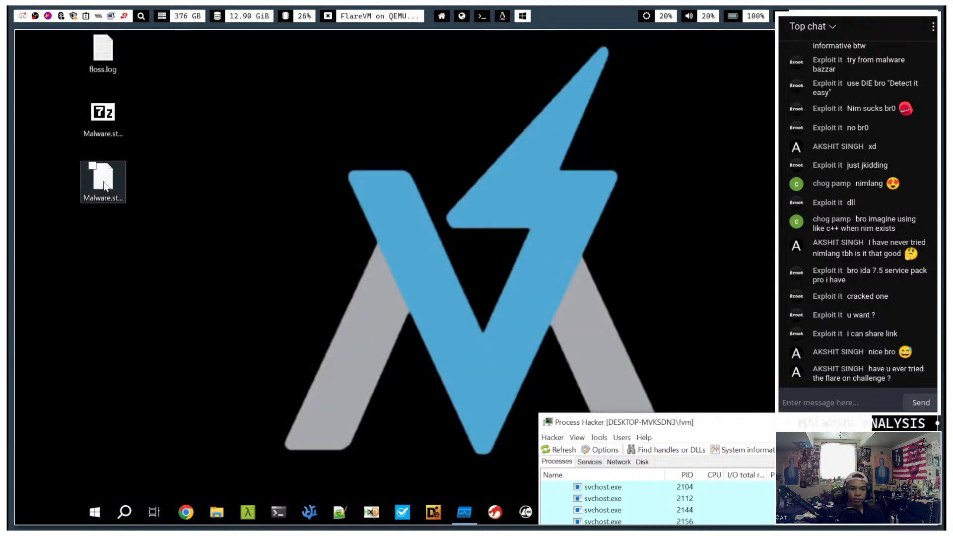
click(105, 185)
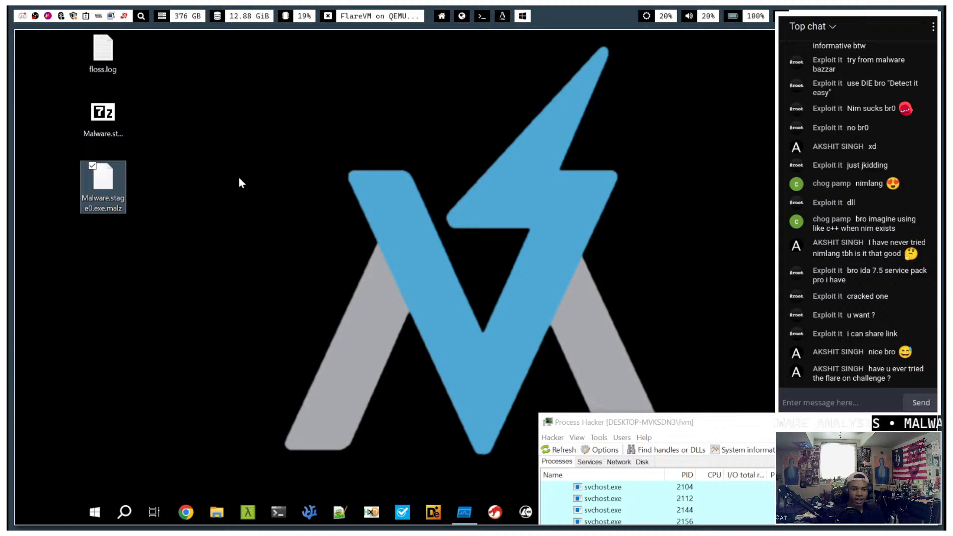
key(F2)
key(Right)
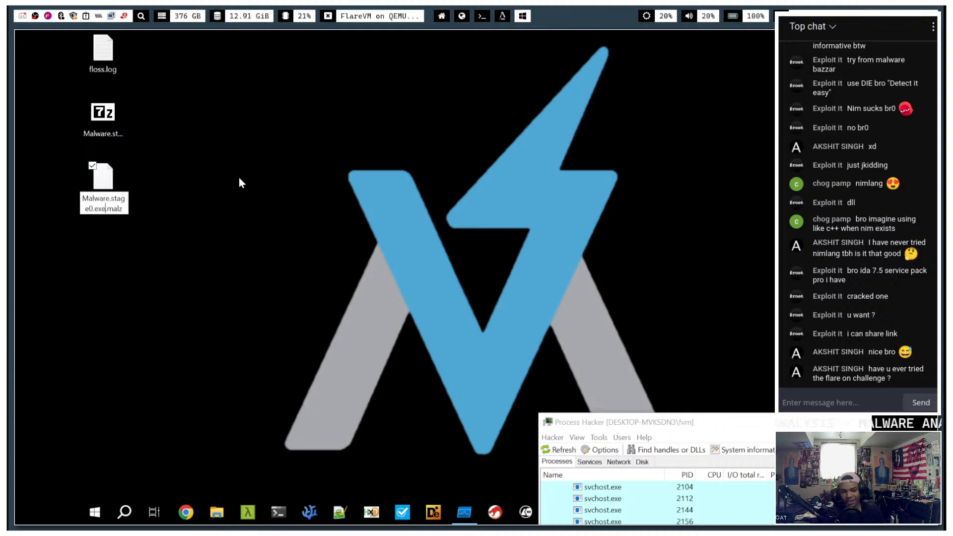
key(Delete)
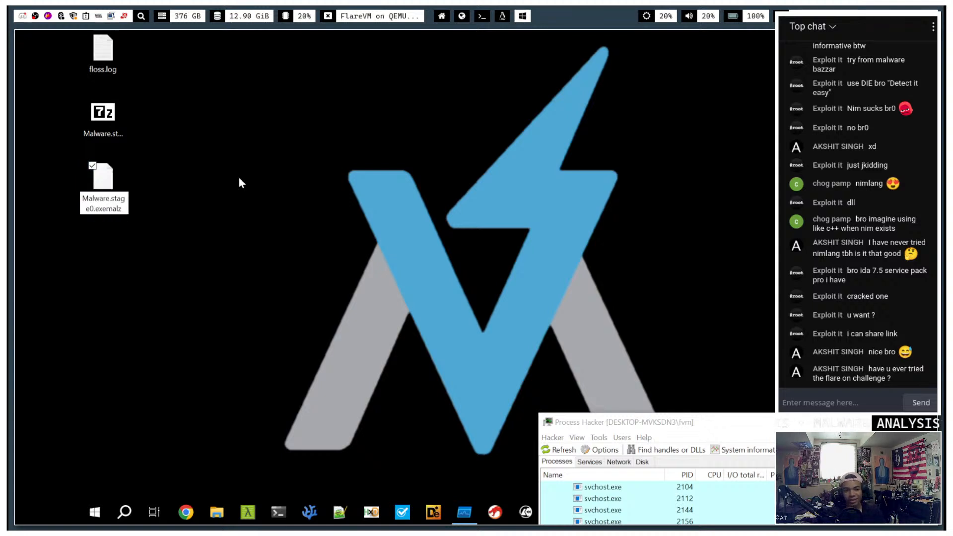
key(Delete)
key(Delete)
key(Delete)
key(Delete)
key(Return)
key(Return)
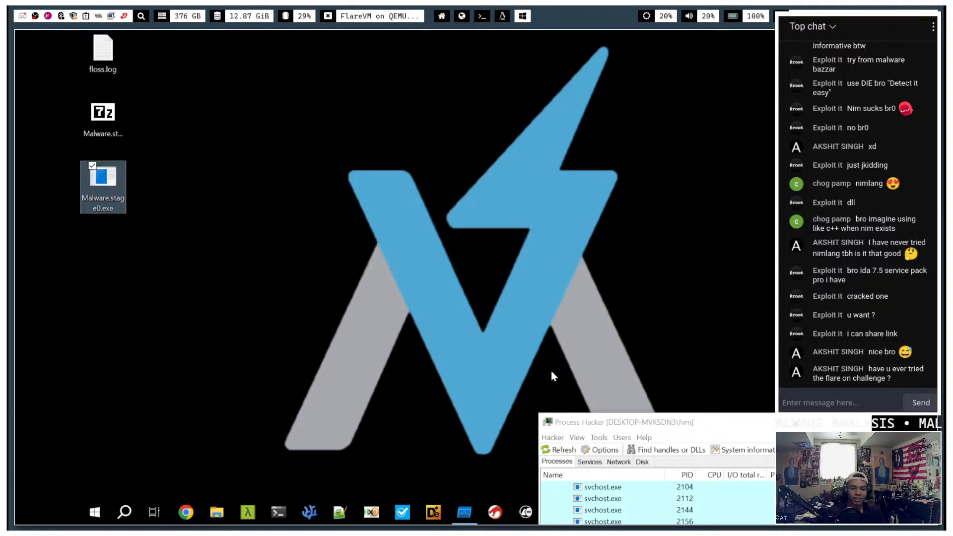
- Bring Process Monitor back, minimize Process Hacker, and place the filter dialog fully in view
drag(621, 425, 701, 141)
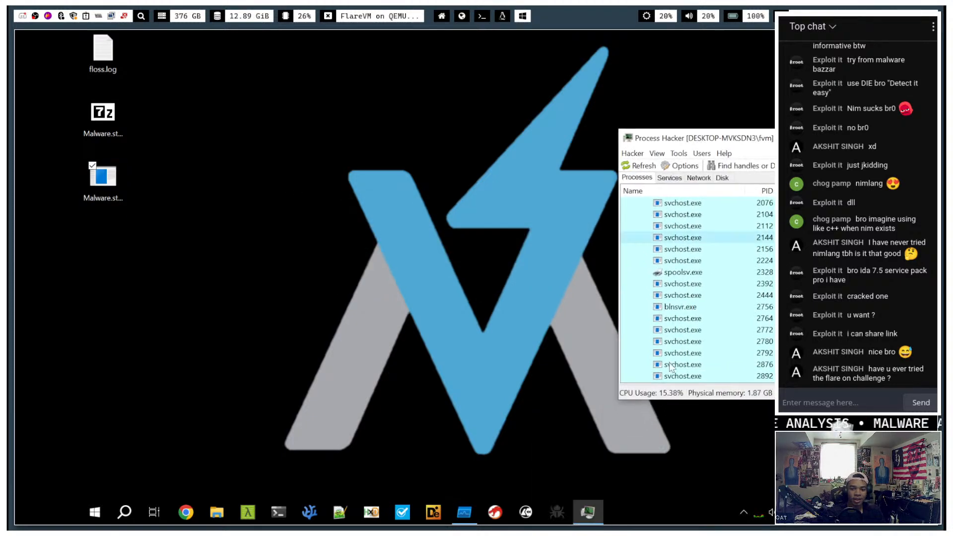
click(464, 512)
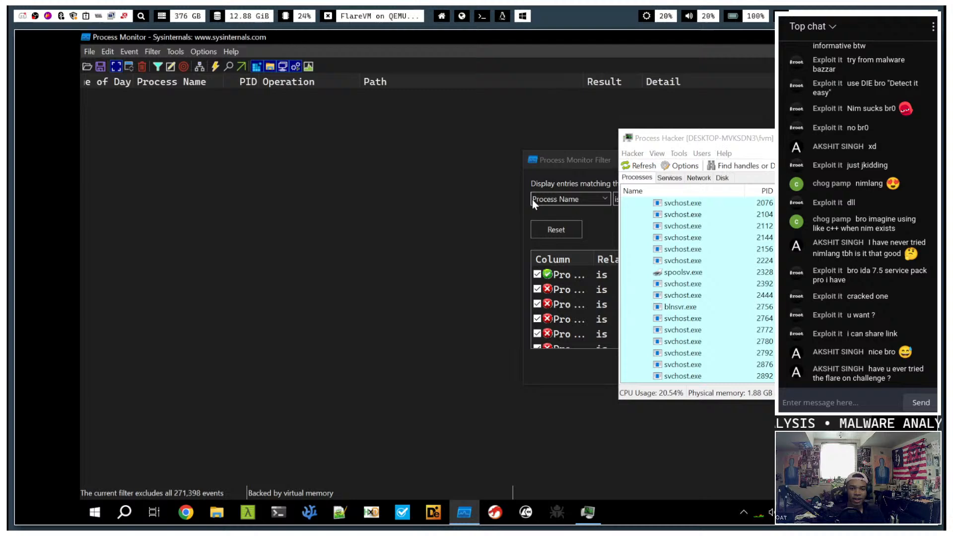
click(561, 166)
drag(591, 160, 471, 213)
drag(760, 140, 488, 208)
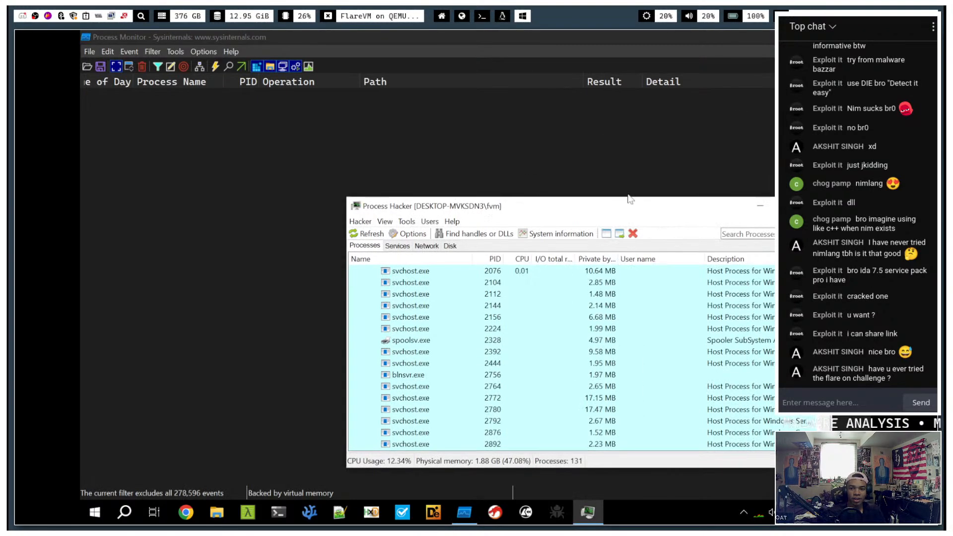
click(760, 205)
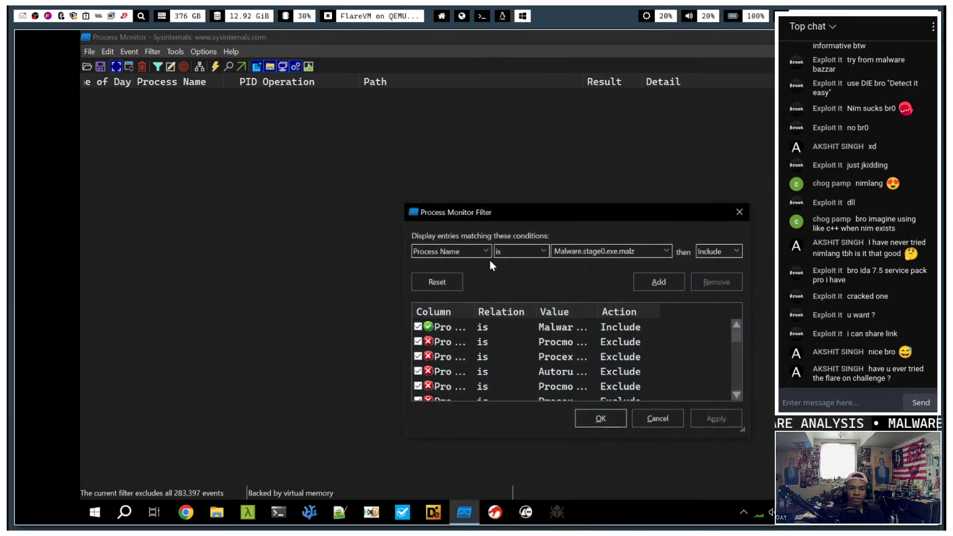
drag(558, 222, 560, 175)
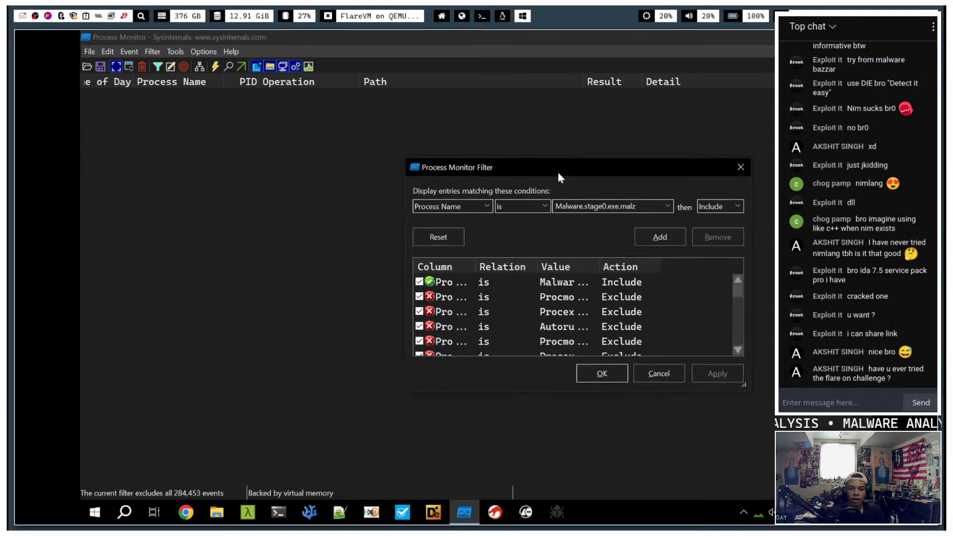
- Replace the Malware.stage0.exe.malz filter rule with one that includes events whose Process Name is Malware.stage0.exe
double_click(636, 205)
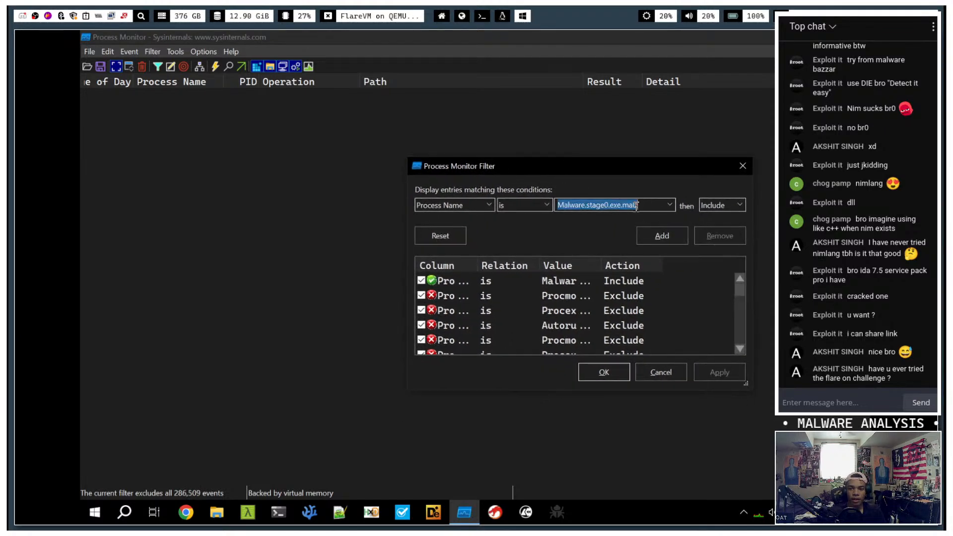
click(636, 205)
click(634, 282)
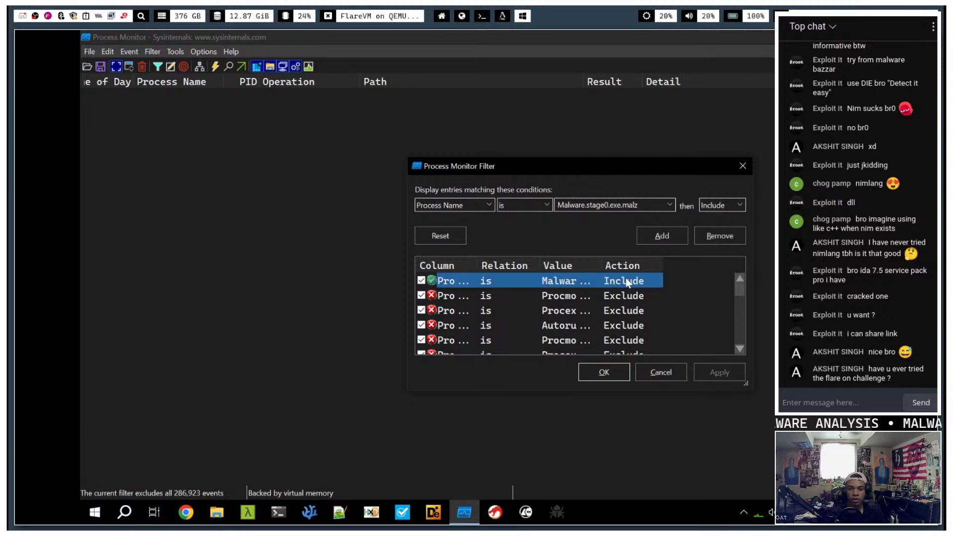
key(Delete)
double_click(638, 208)
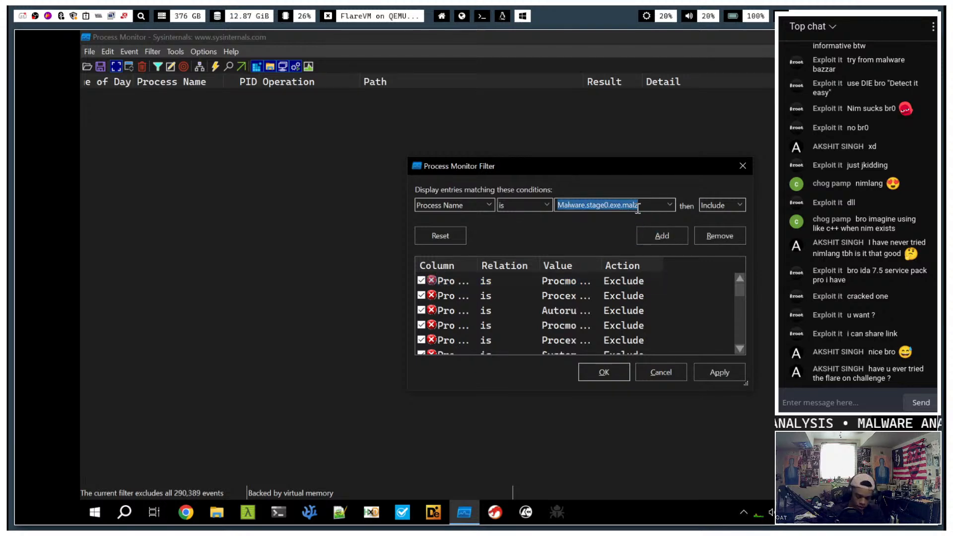
click(638, 207)
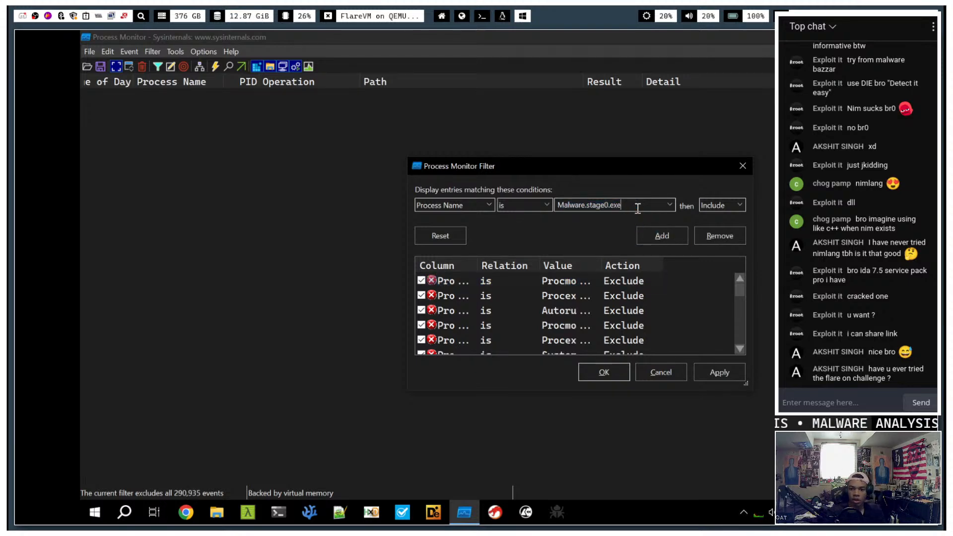
key(Return)
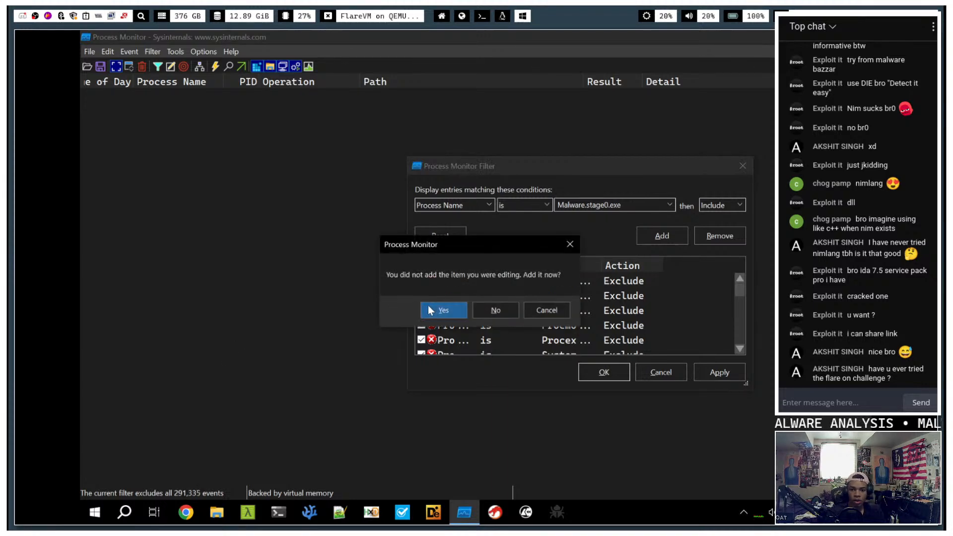
click(431, 307)
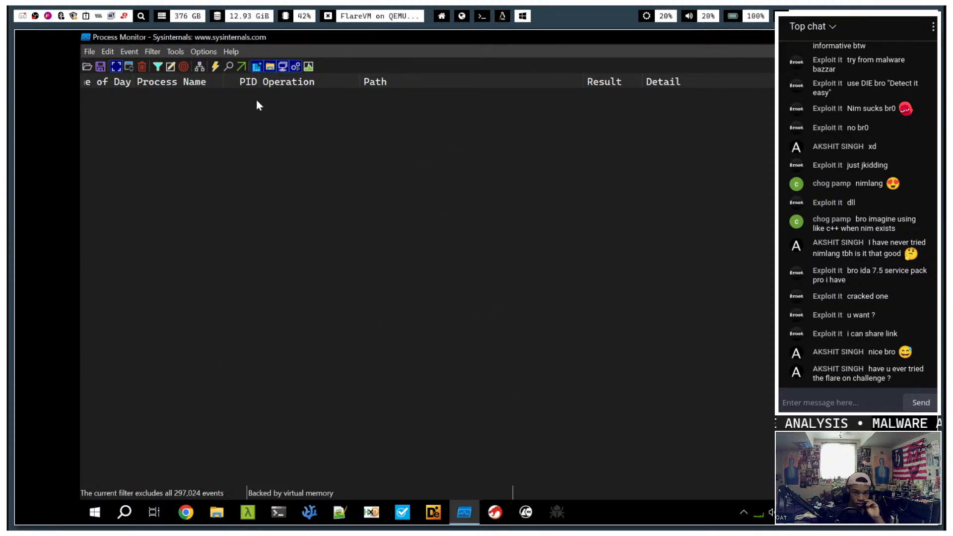
- Reopen the filter, remove the Malware.stage0.exe include rule and apply, and add and apply the same rule again
click(157, 67)
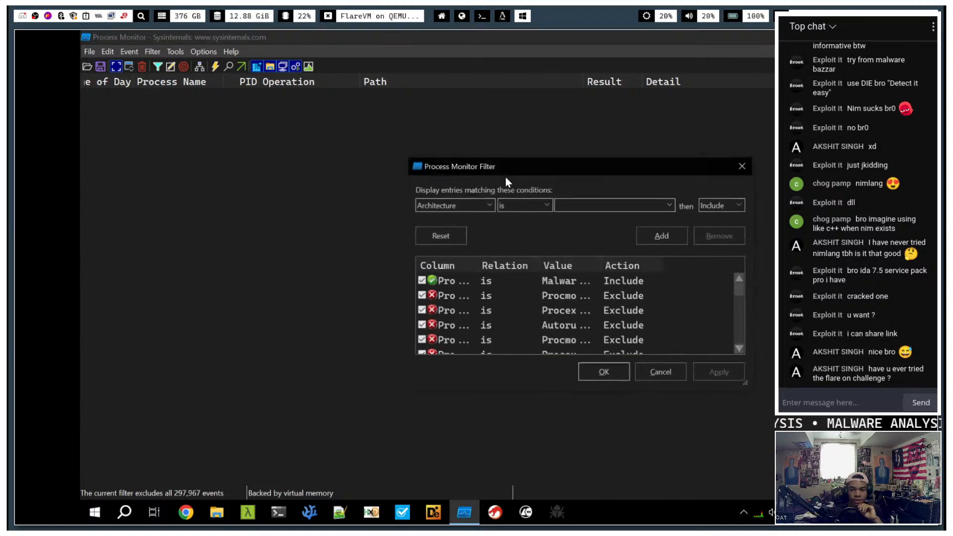
click(569, 282)
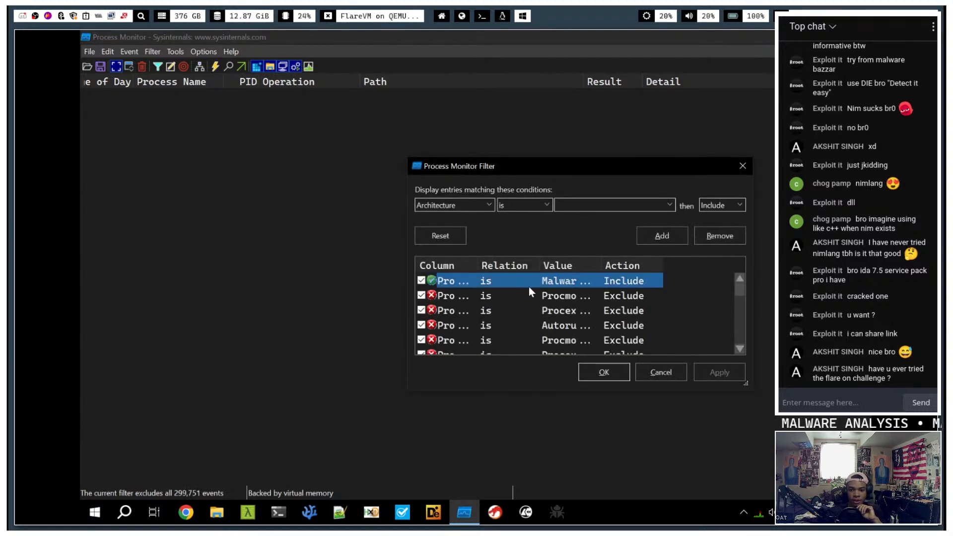
key(Delete)
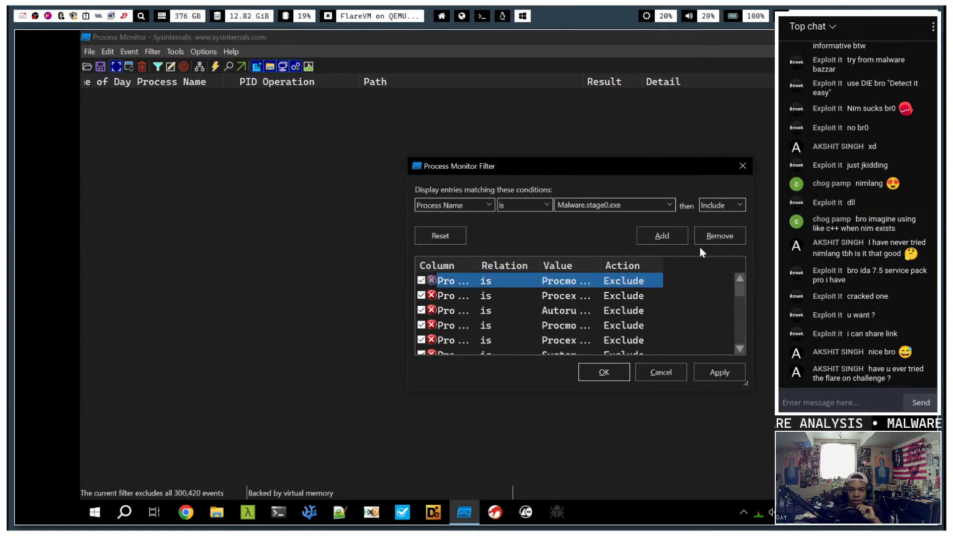
click(718, 371)
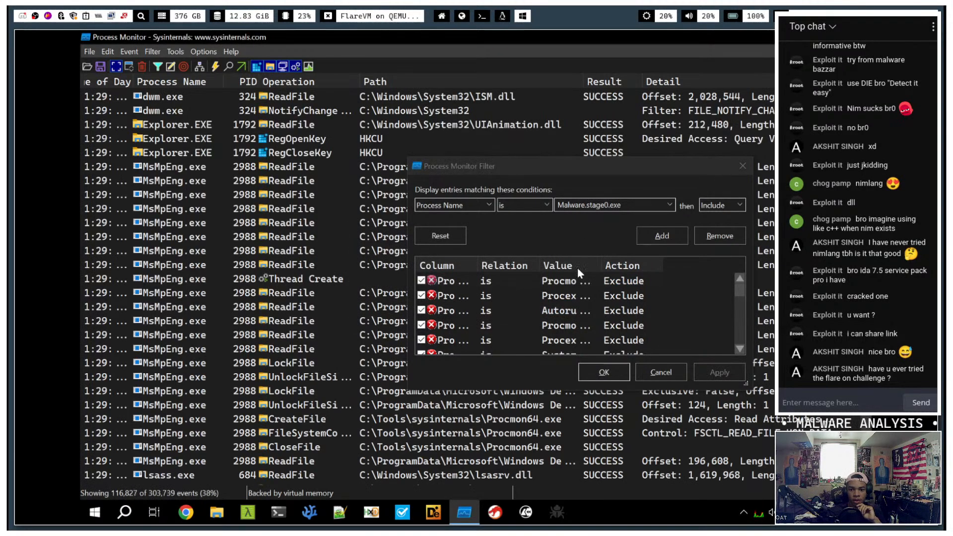
click(661, 236)
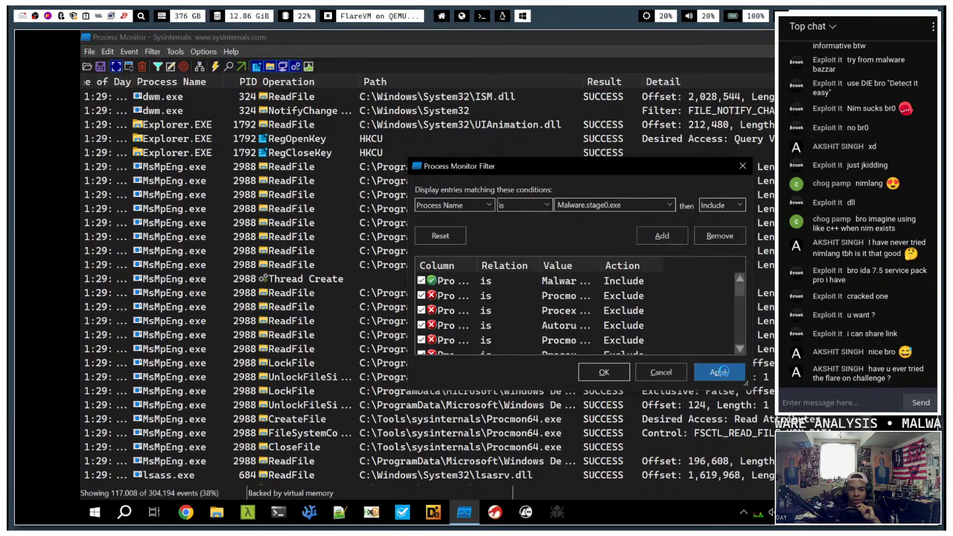
click(720, 372)
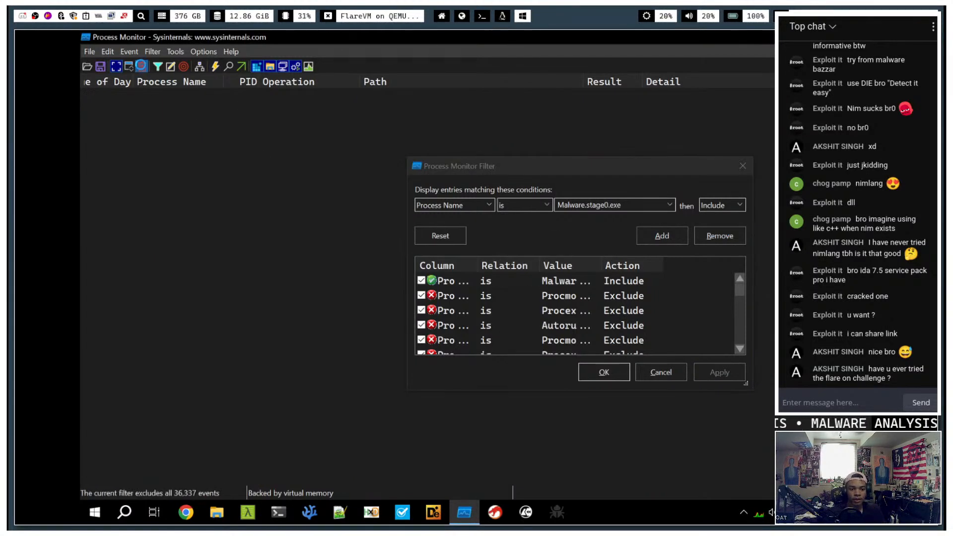
- Clear the captured events in Process Monitor, minimize it, and run Malware.stage0.exe from the desktop
click(142, 67)
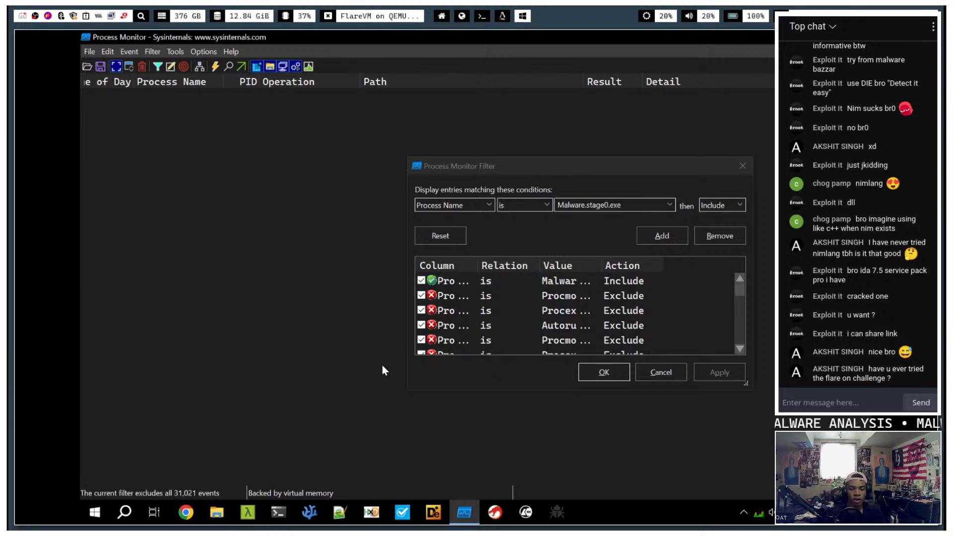
click(802, 37)
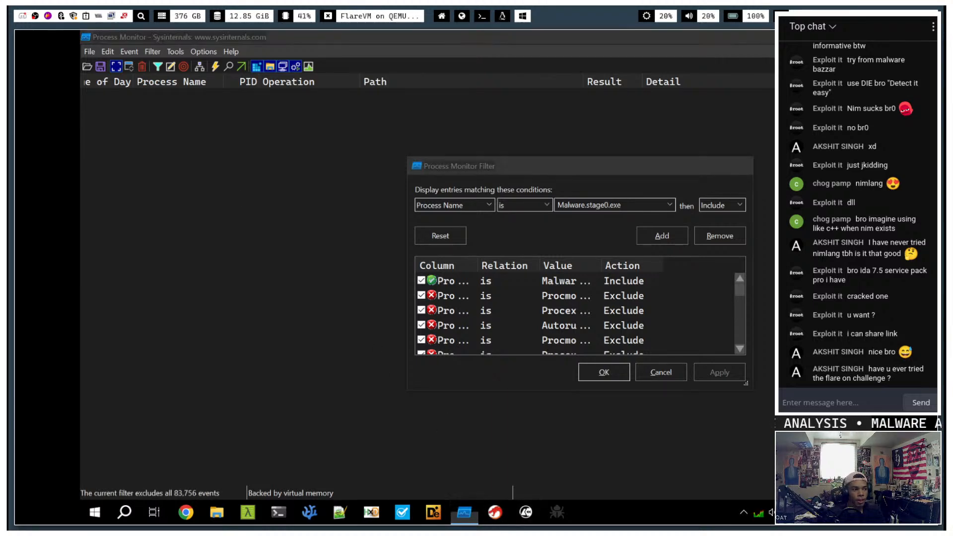
double_click(103, 178)
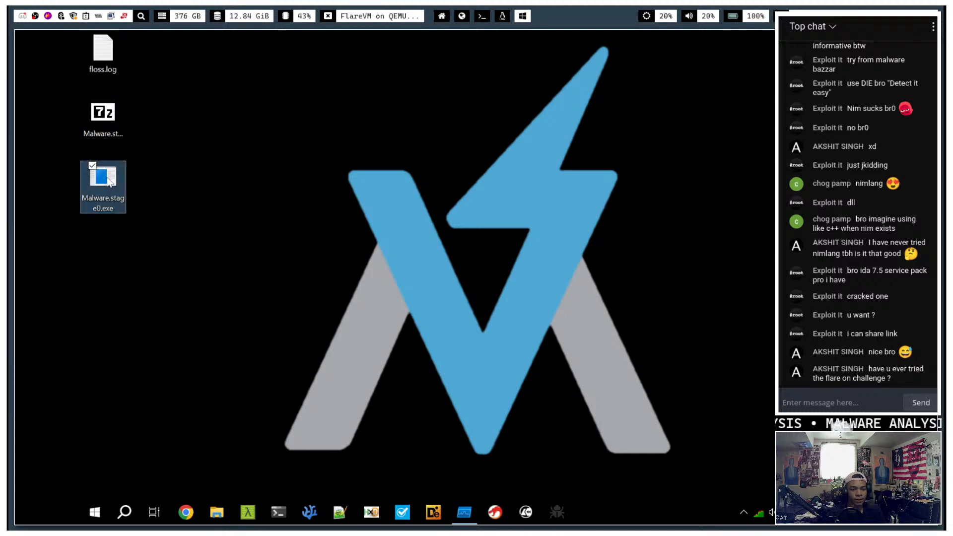
- Return to Process Monitor, move the filter dialog aside, glance at REMnux, and examine the sample's captured events
click(464, 512)
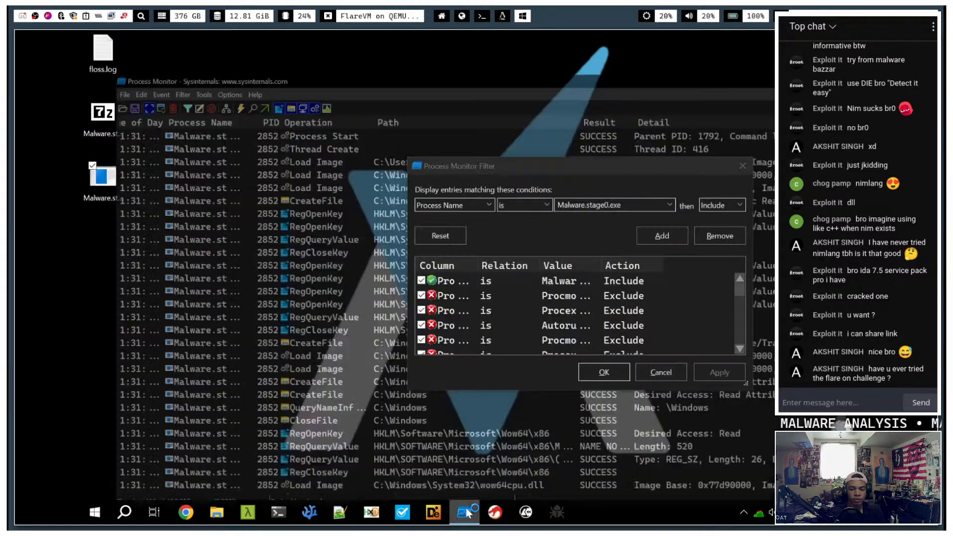
drag(542, 163, 645, 134)
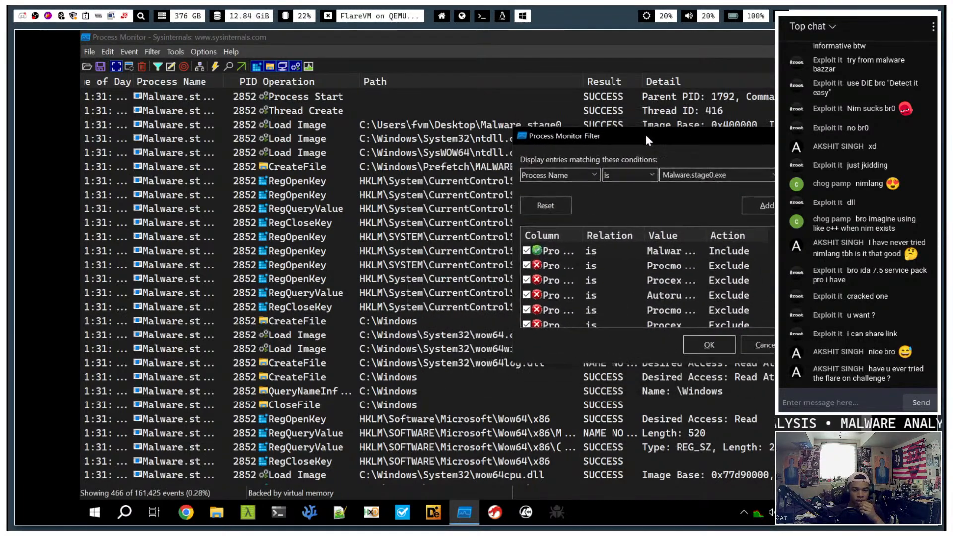
click(503, 16)
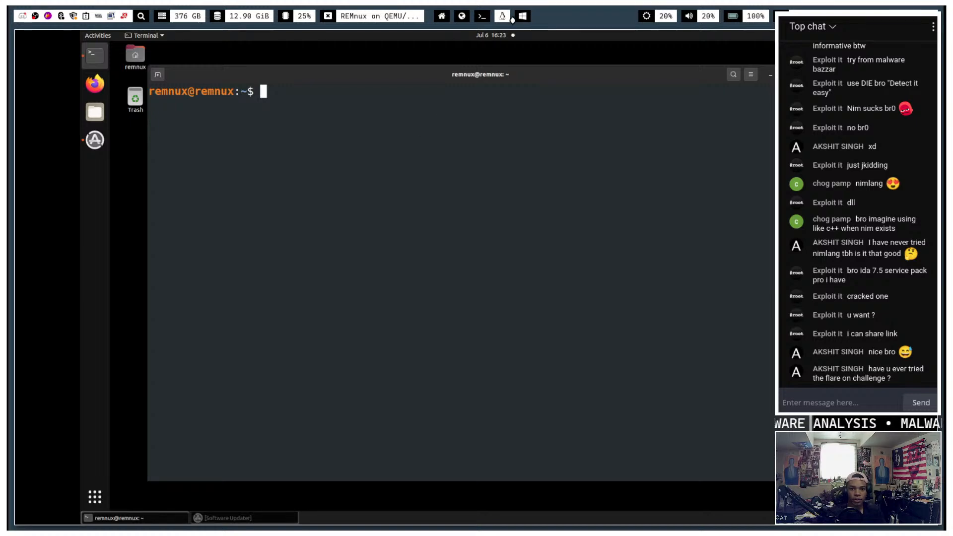
click(522, 16)
scroll(288, 218, down, 2)
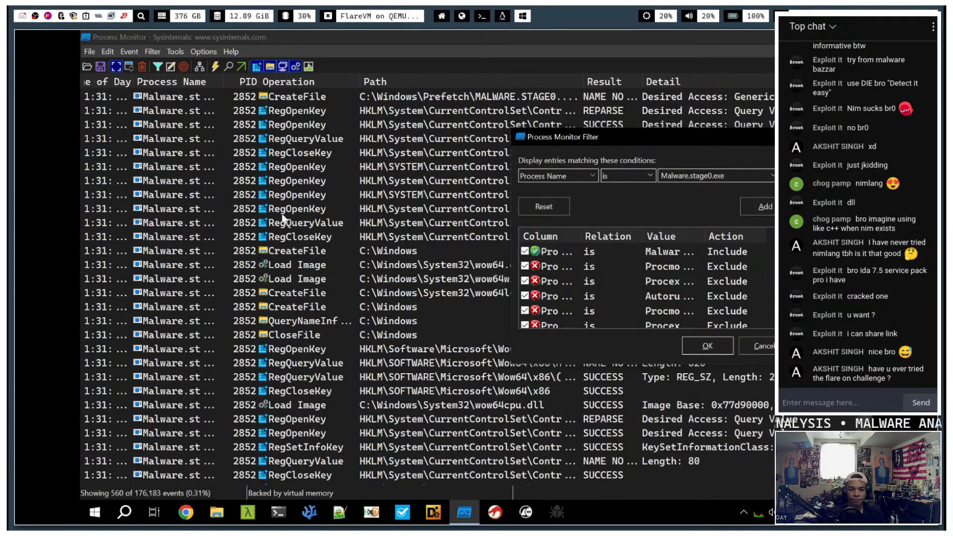
scroll(285, 223, down, 3)
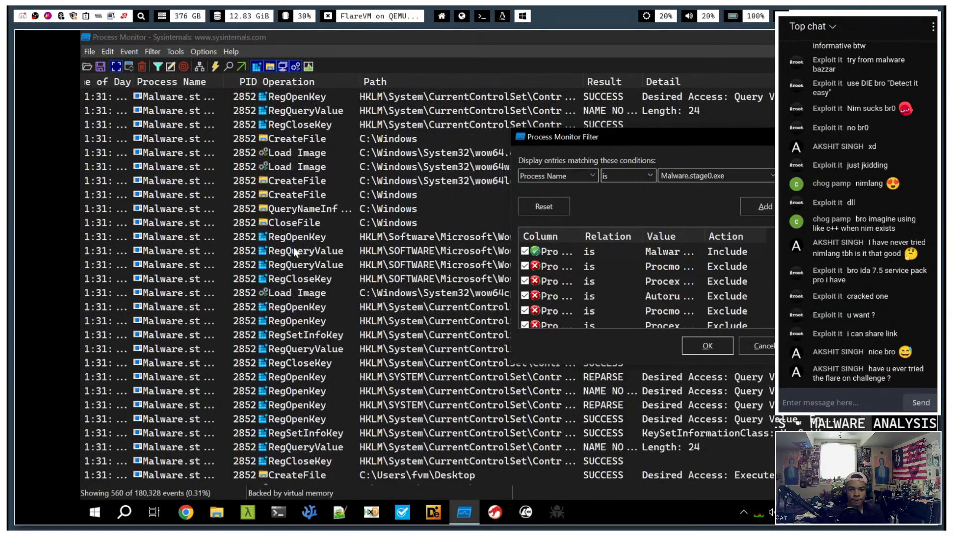
scroll(294, 247, up, 4)
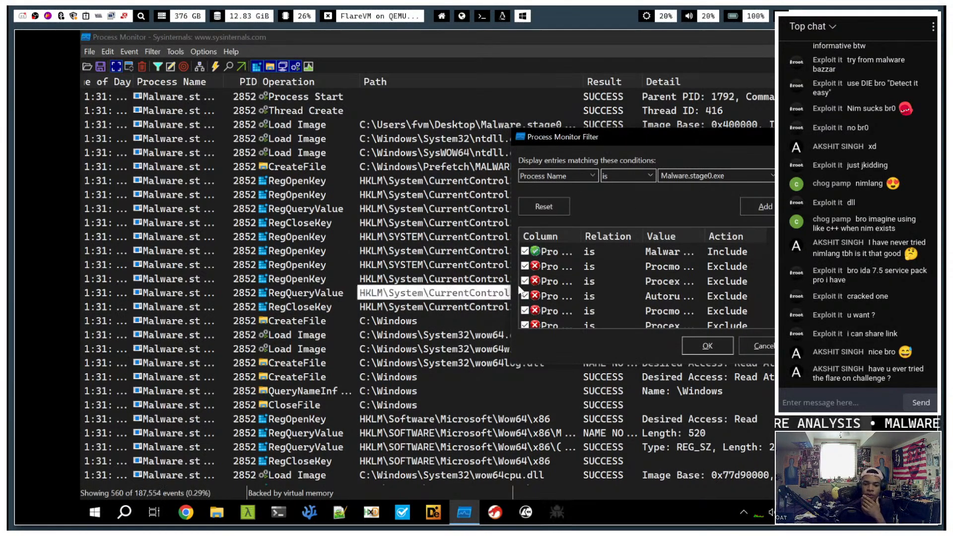
- Open the process tree and inspect the WerFault.exe and werflt.exe children of Malware.stage0.exe, highlighting the argument in werflt.exe's command line
click(199, 67)
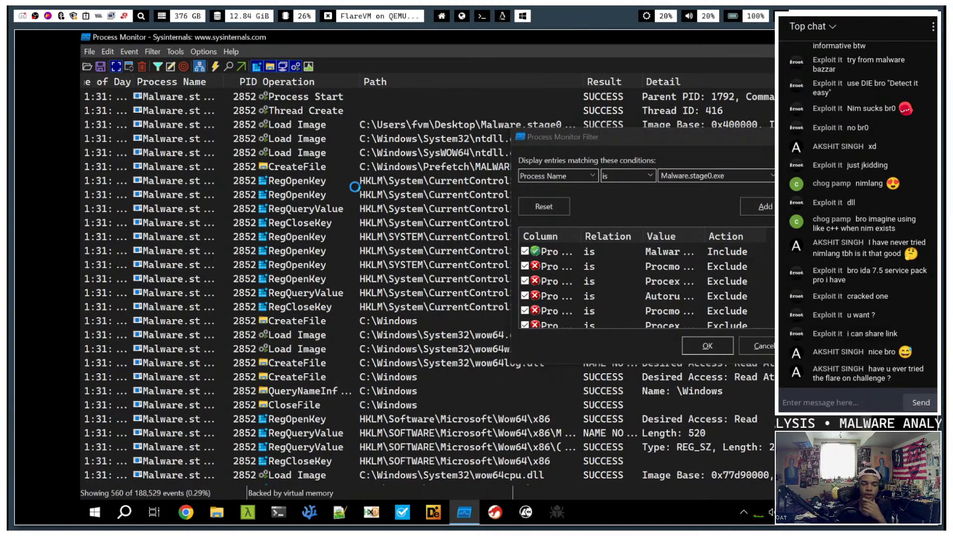
scroll(298, 278, down, 6)
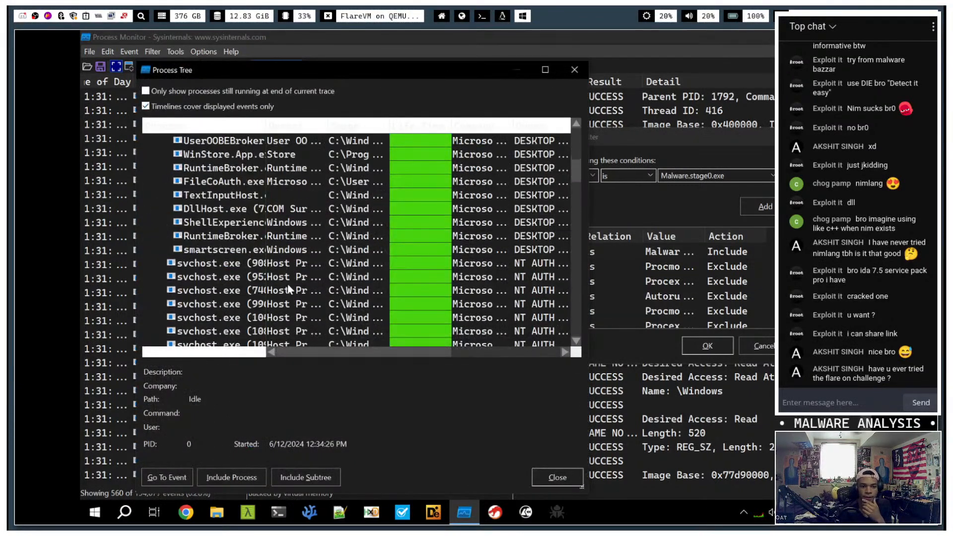
scroll(288, 285, down, 2)
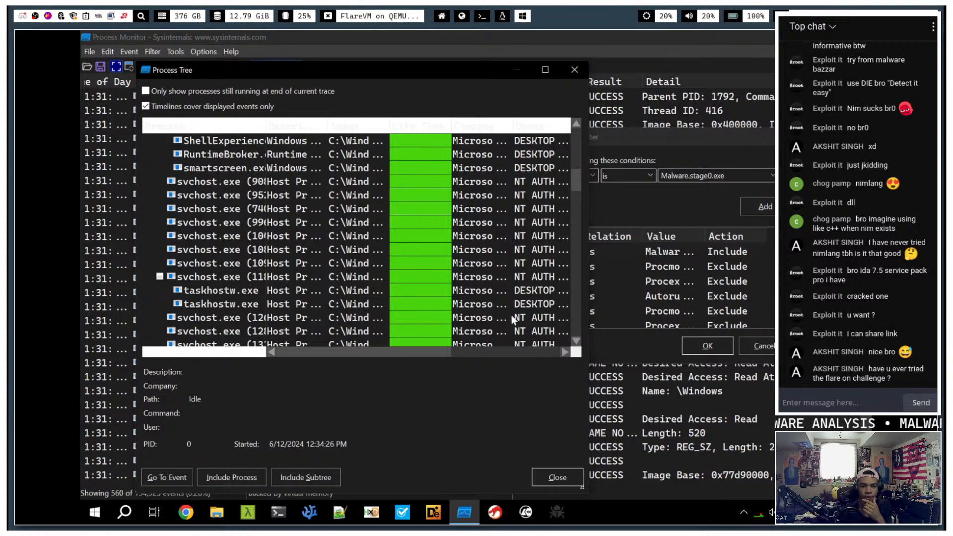
drag(576, 189, 580, 356)
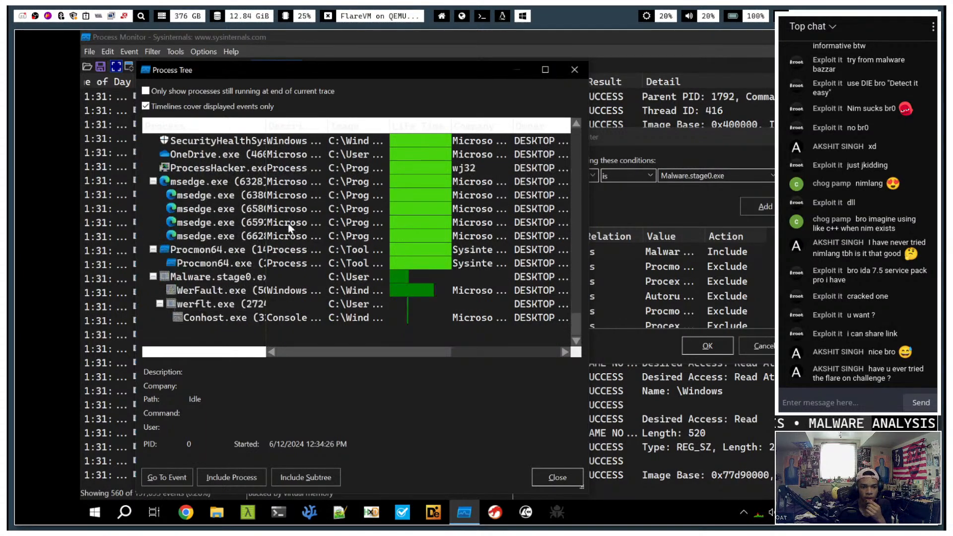
click(213, 291)
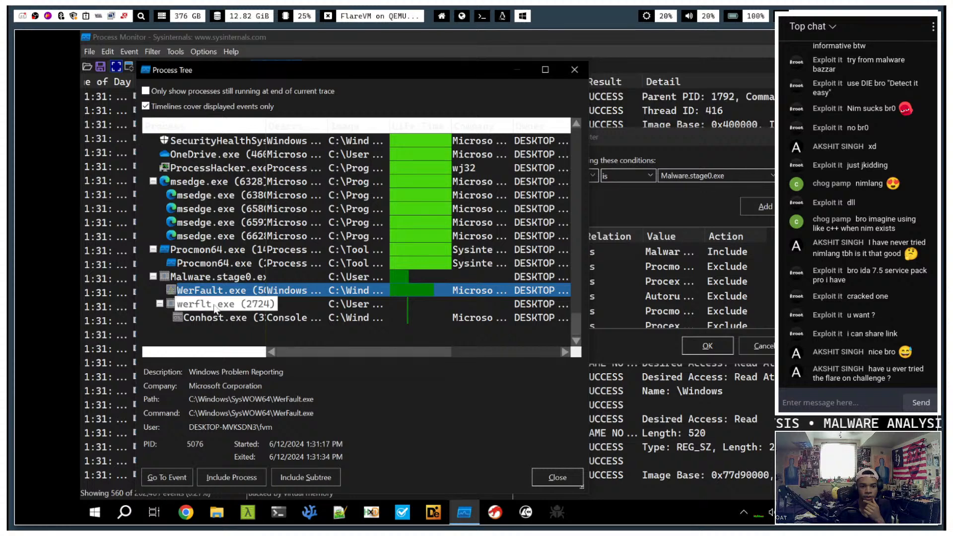
click(217, 304)
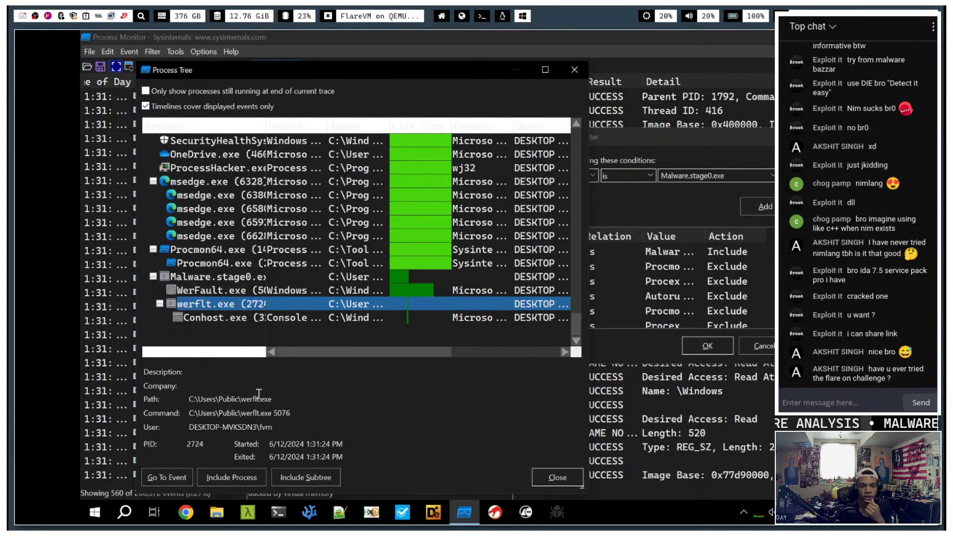
drag(270, 412, 293, 416)
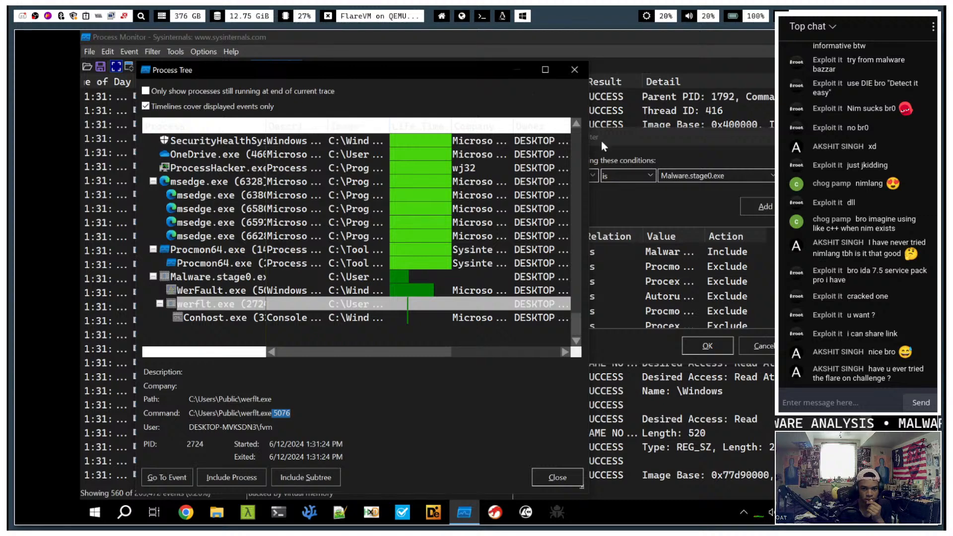
- Widen the process tree window and its process name column, and check the WerFault.exe entry's process ID
drag(589, 139, 760, 141)
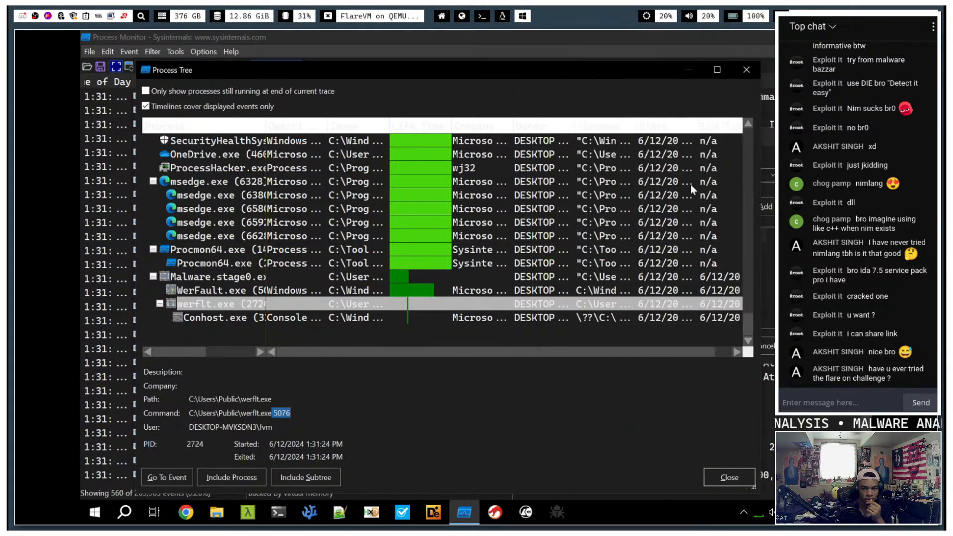
drag(266, 125, 325, 137)
click(271, 292)
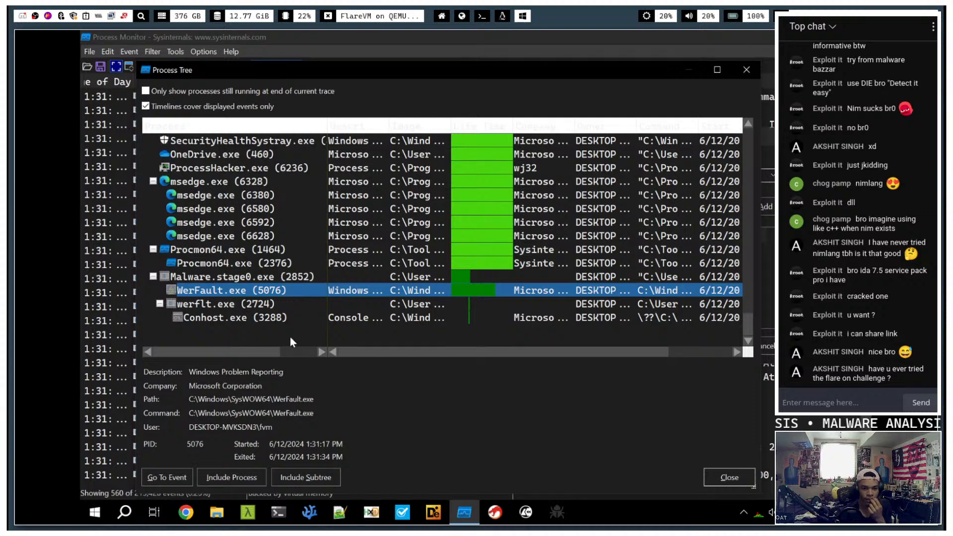
- Review the Floss strings in the pmat-process-injector note, glance at REMnux, and return to the FlareVM
click(442, 17)
scroll(502, 207, down, 1)
scroll(502, 206, down, 2)
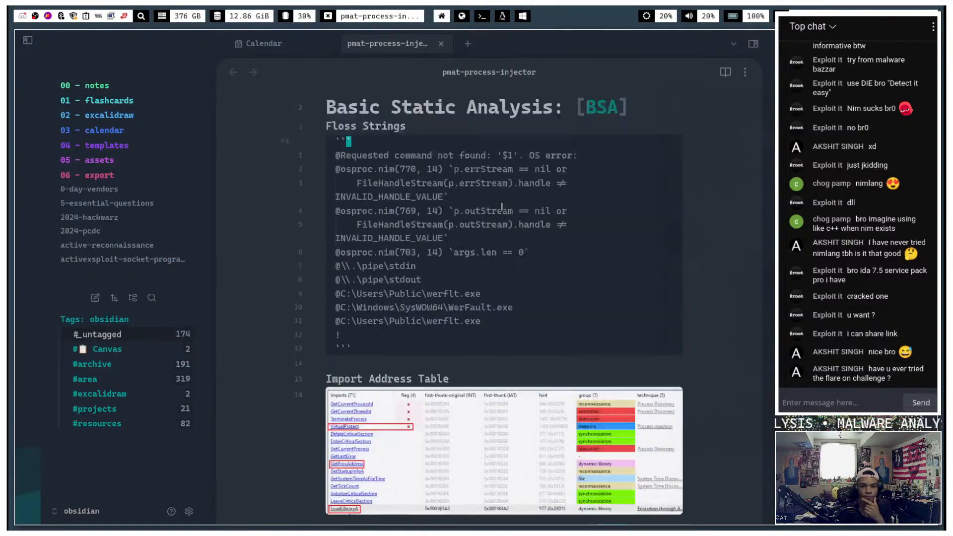
scroll(516, 294, up, 3)
drag(496, 240, 518, 239)
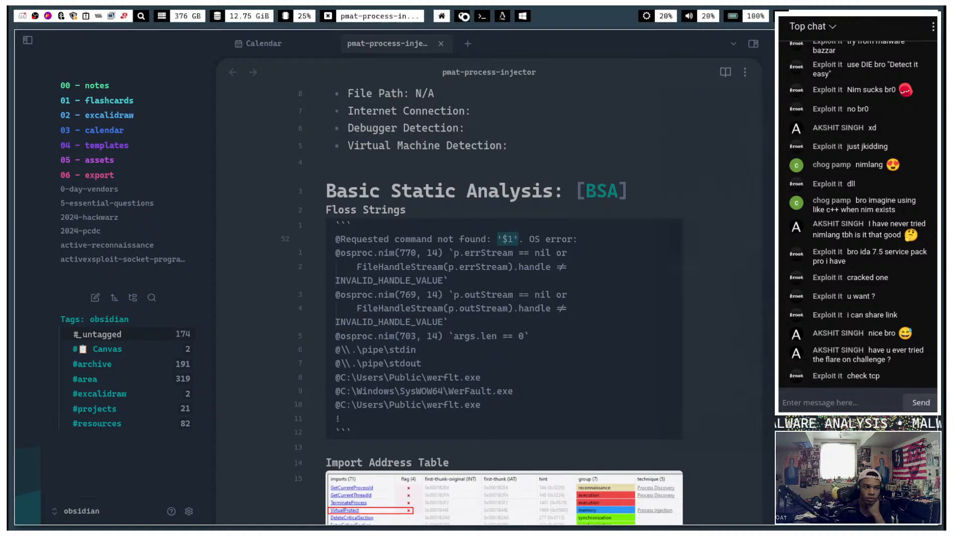
click(465, 17)
click(500, 20)
click(501, 20)
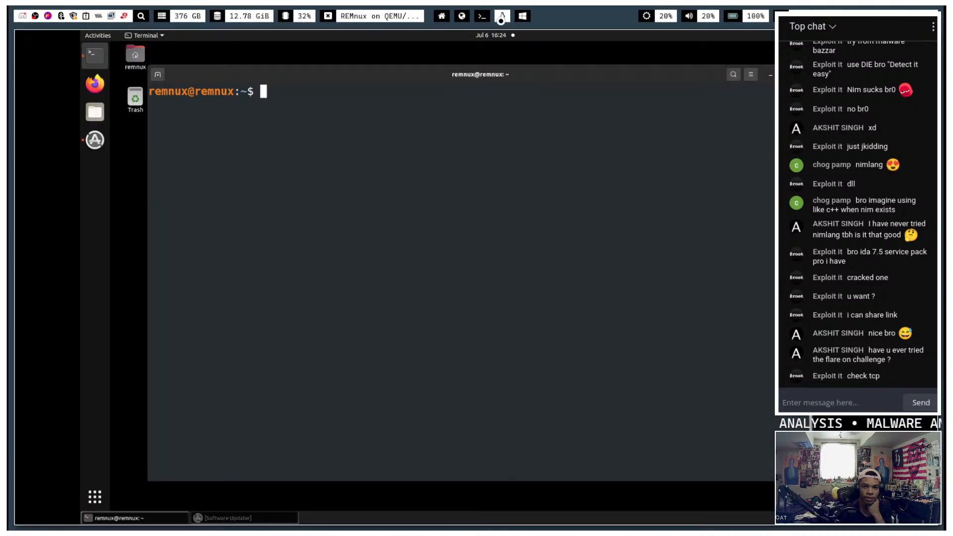
click(517, 16)
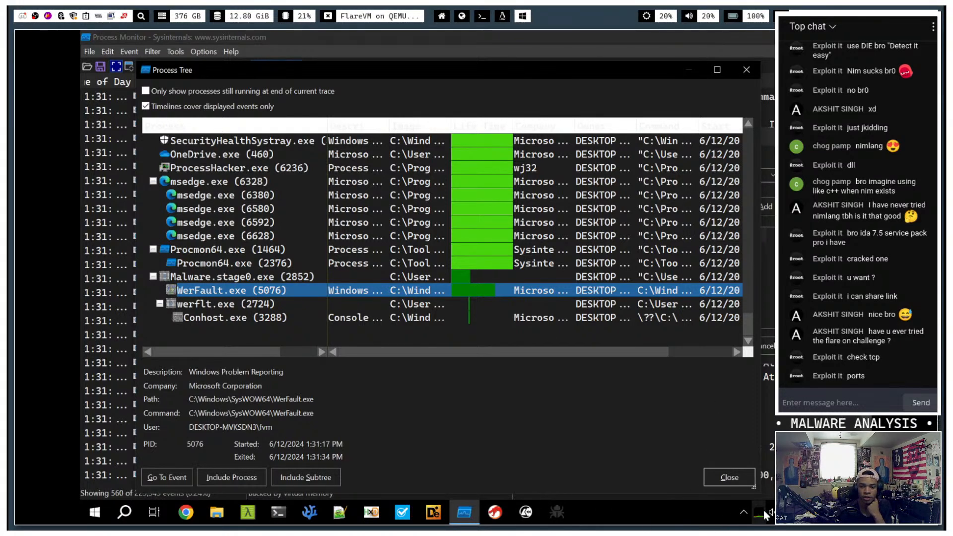
- Bring up Process Hacker and look through its full process list for processes spawned by the sample
mouse_move(761, 510)
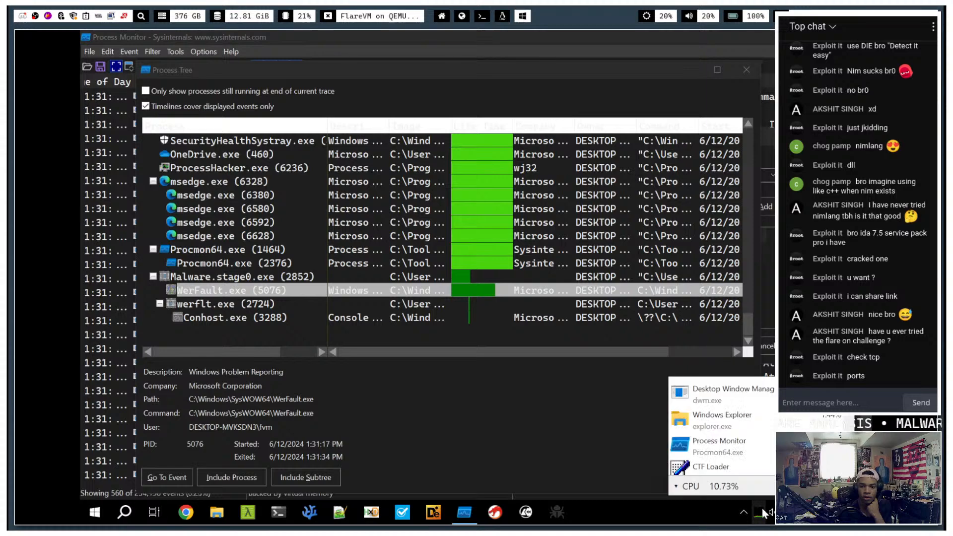
right_click(761, 508)
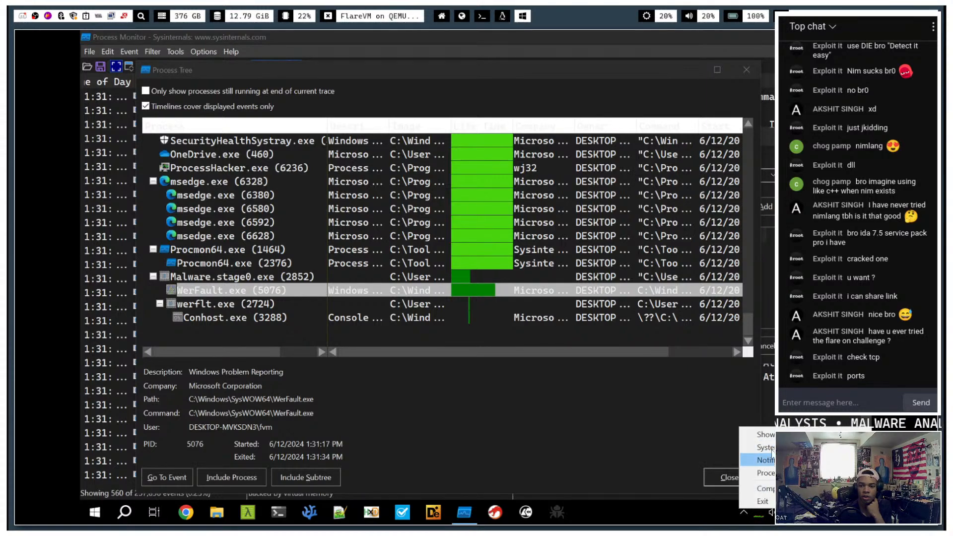
click(765, 435)
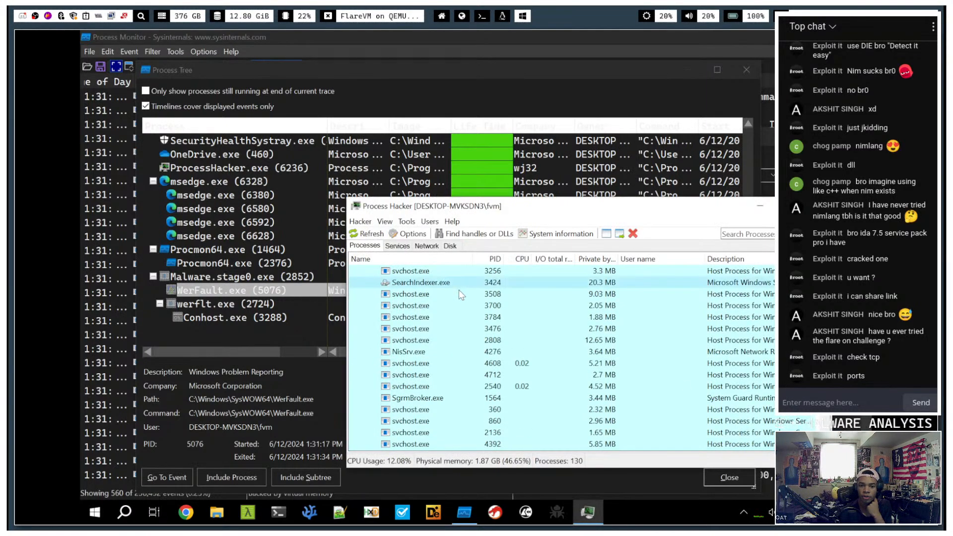
scroll(462, 298, down, 10)
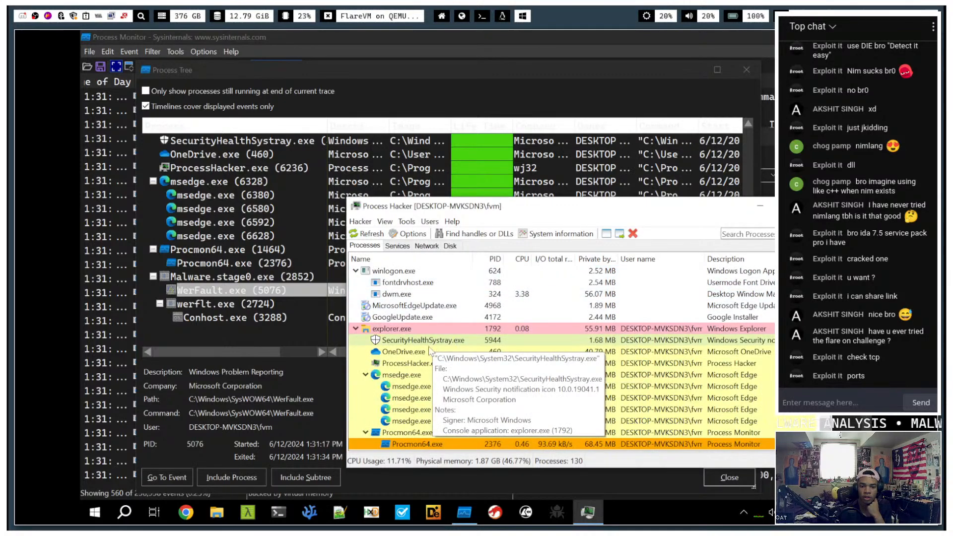
drag(668, 212, 683, 125)
scroll(461, 294, up, 3)
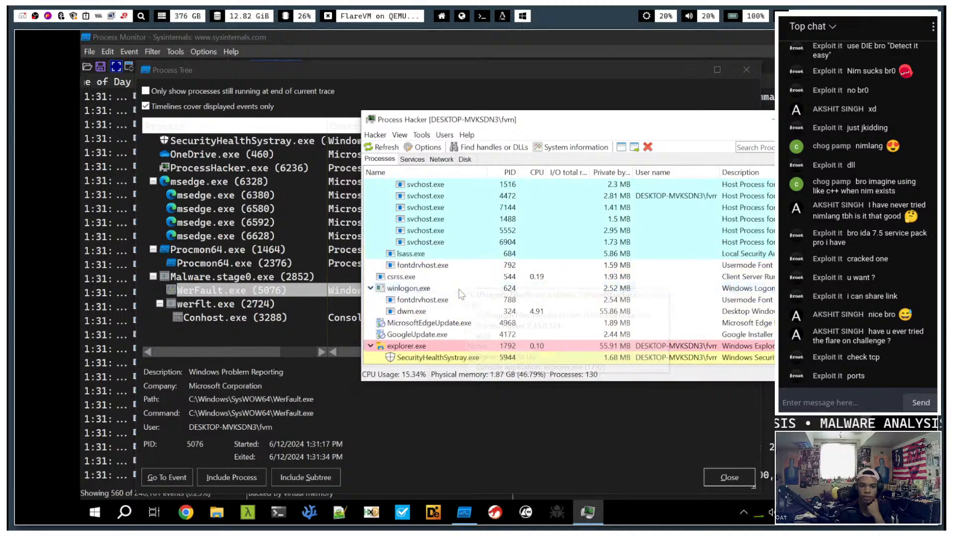
scroll(461, 294, up, 6)
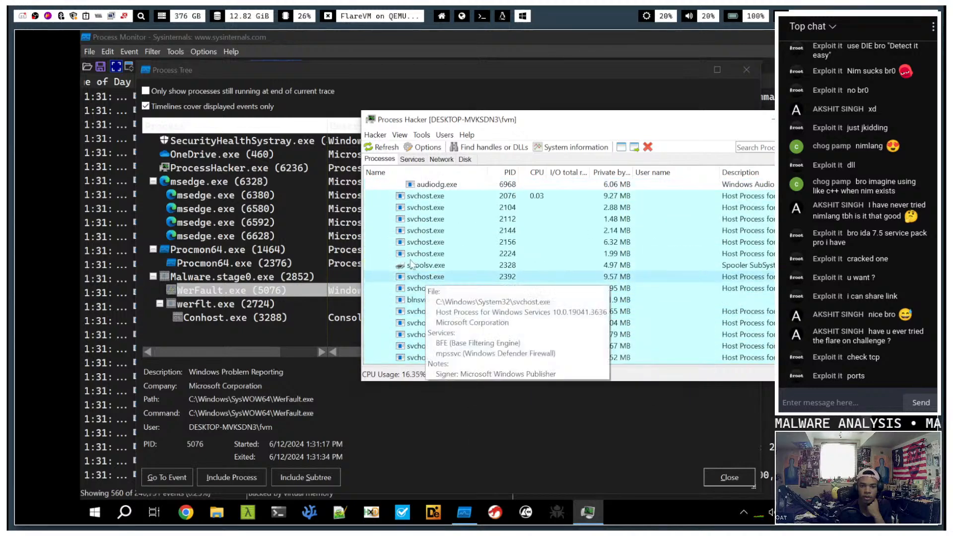
scroll(422, 256, up, 6)
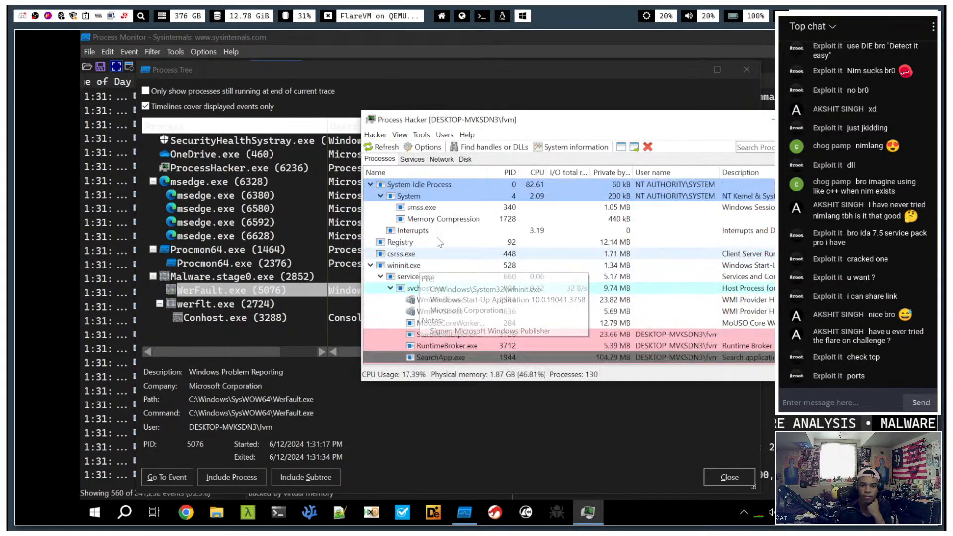
scroll(449, 263, down, 10)
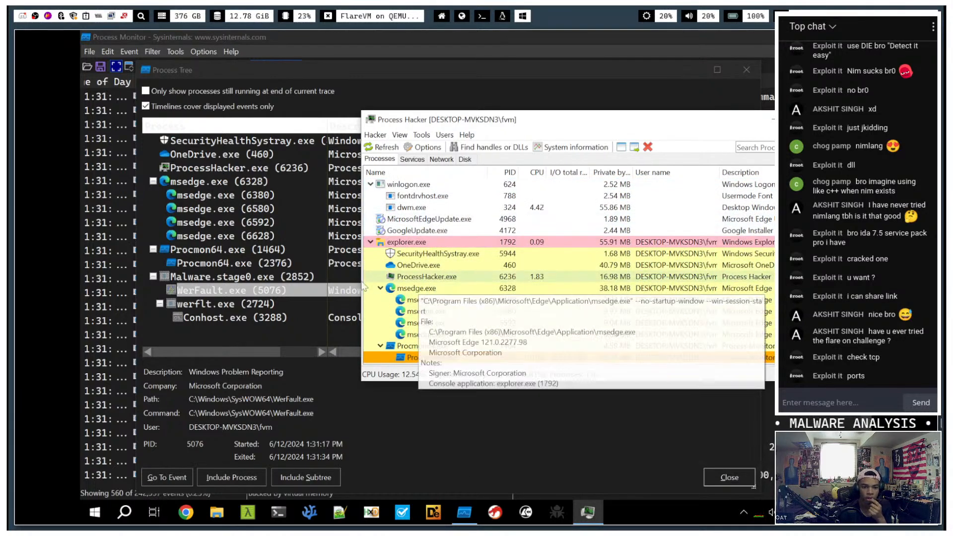
scroll(273, 320, up, 1)
scroll(270, 319, down, 1)
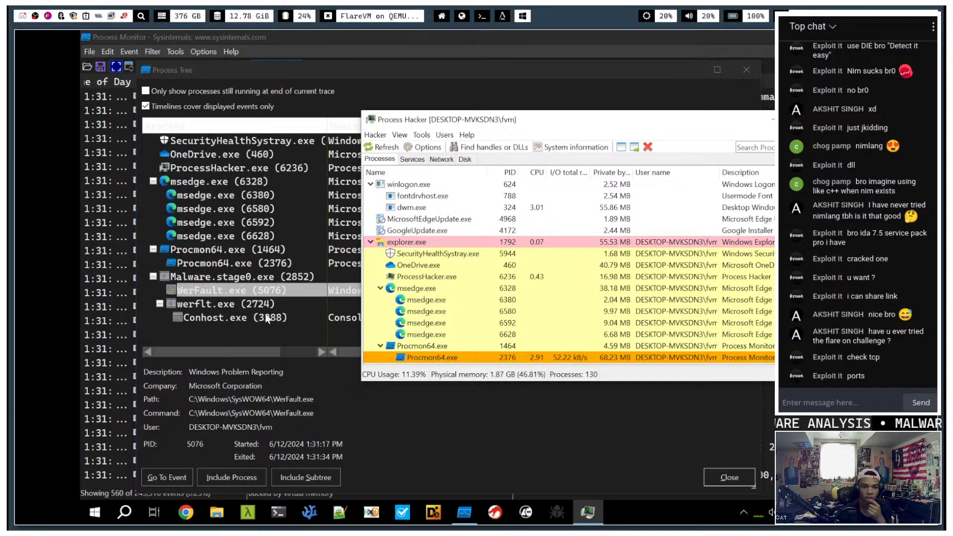
- Try to jump from werflt.exe in the process tree to its captured event, moving Process Hacker out of the way
click(245, 304)
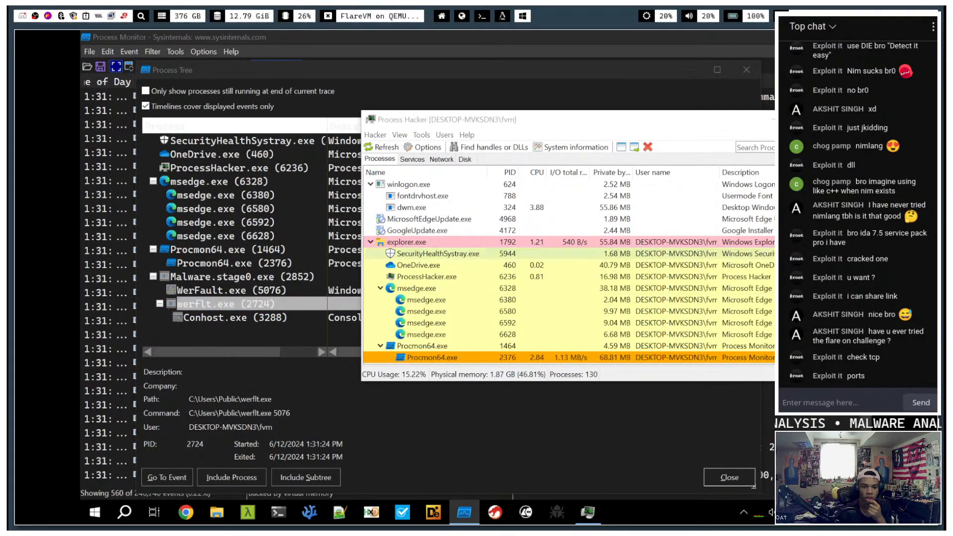
drag(701, 128, 875, 323)
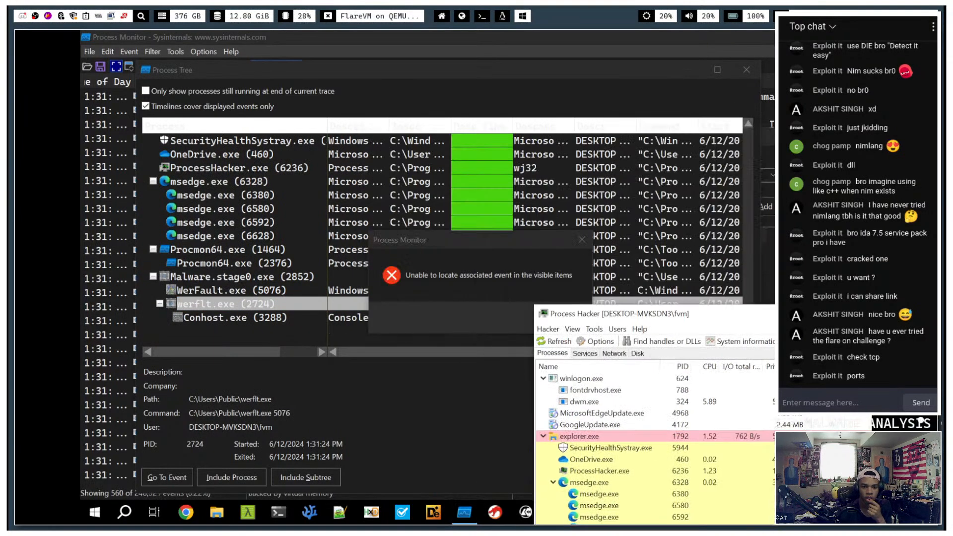
drag(659, 313, 507, 175)
click(552, 316)
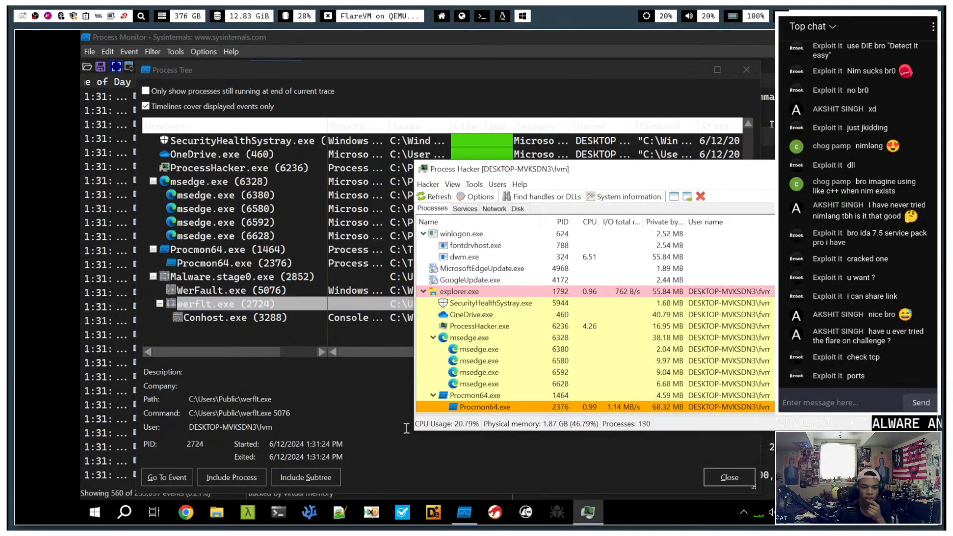
- Minimize Process Monitor, launch TCPView with administrator approval, and arrange it beside Process Hacker
click(801, 37)
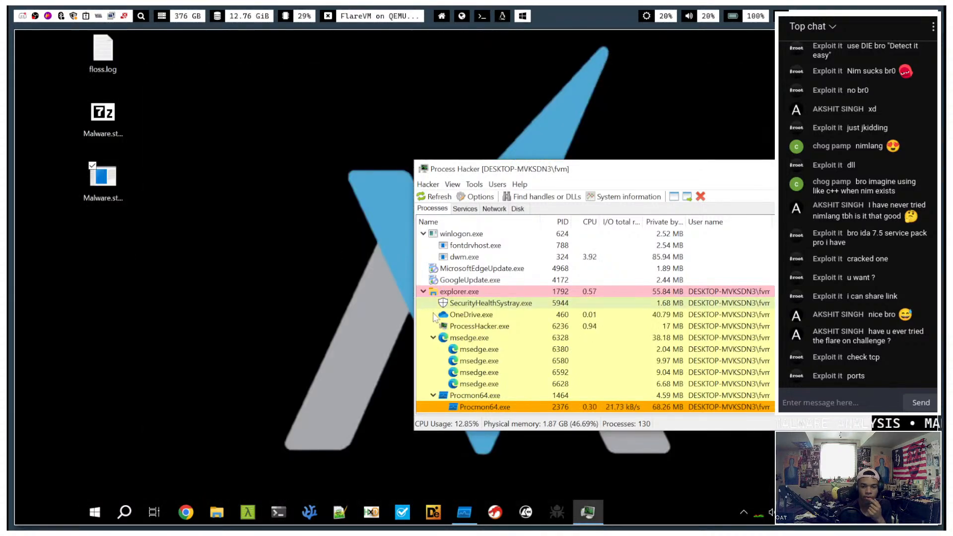
key(super)
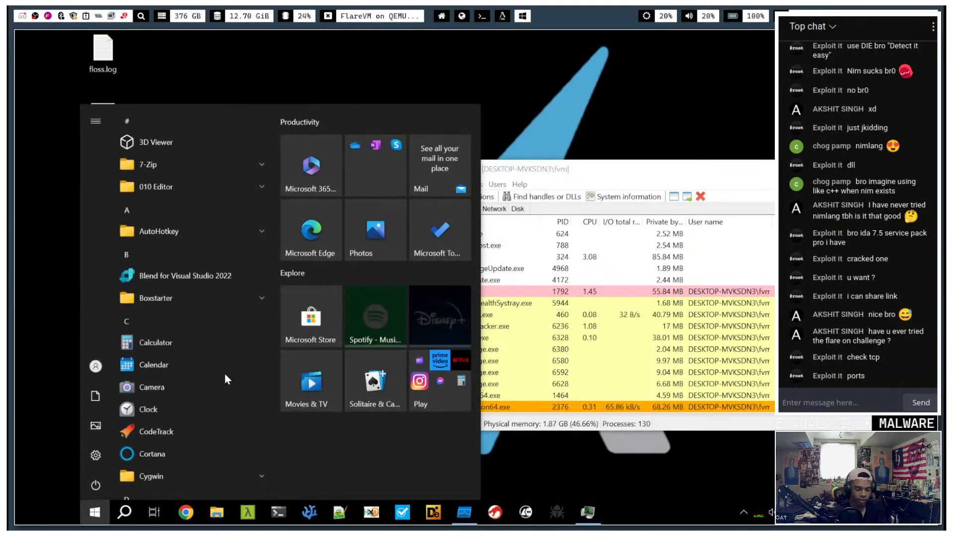
text(tcpview)
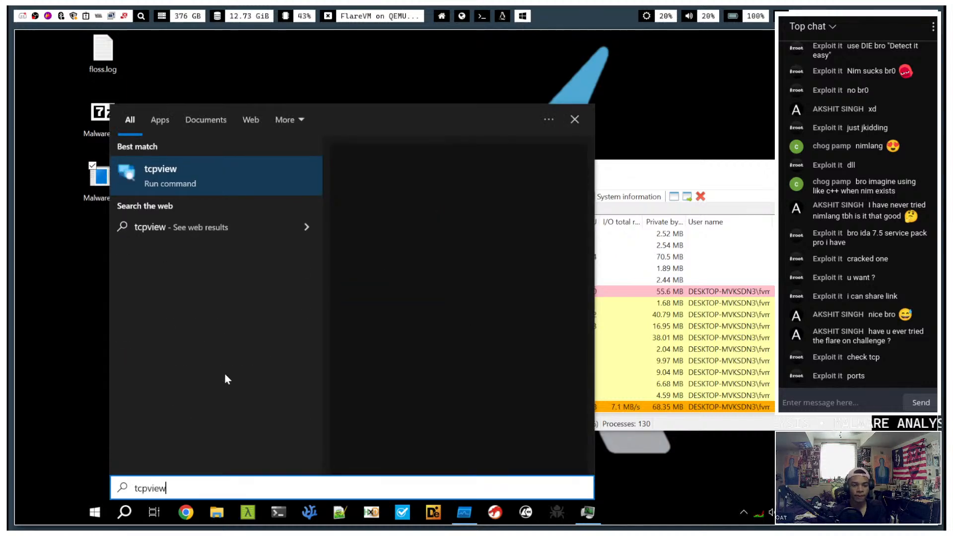
key(Return)
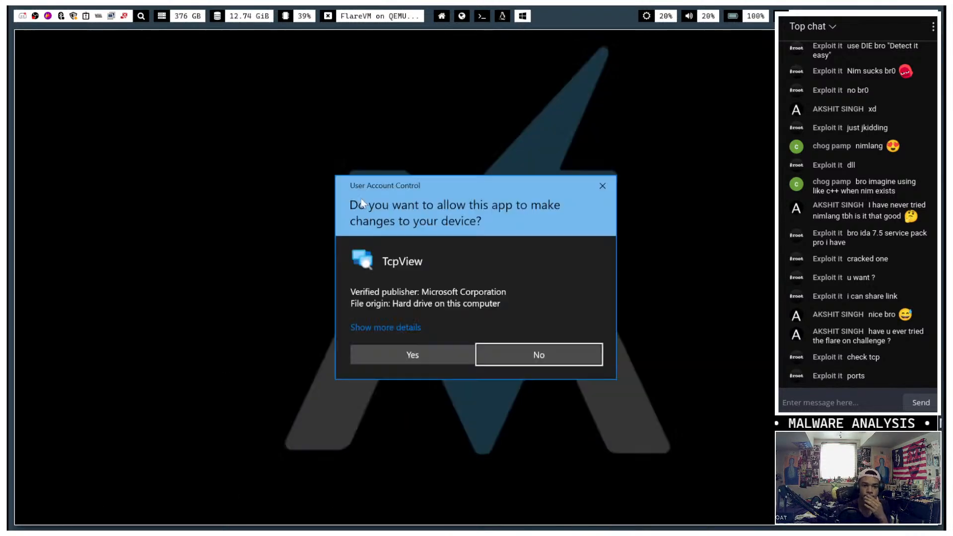
click(437, 362)
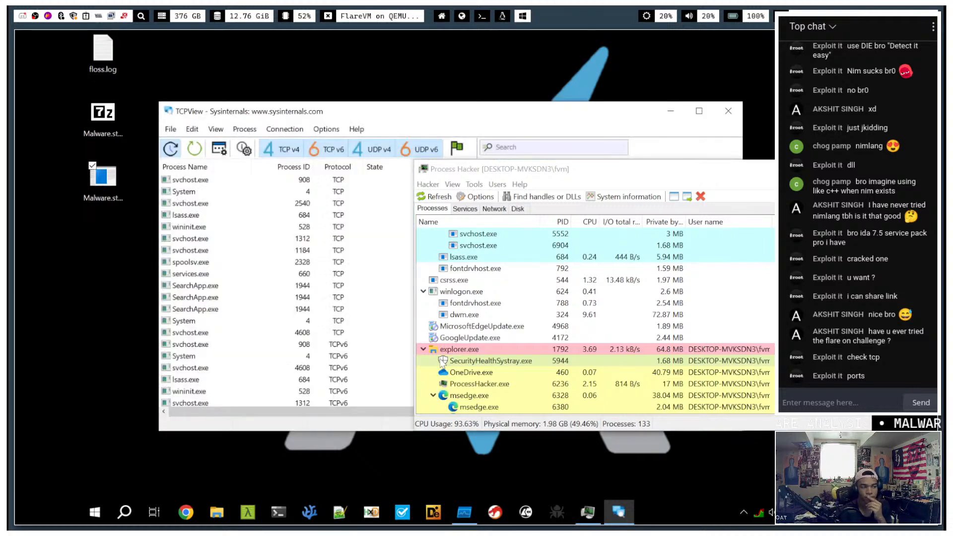
drag(530, 169, 610, 378)
drag(420, 120, 539, 82)
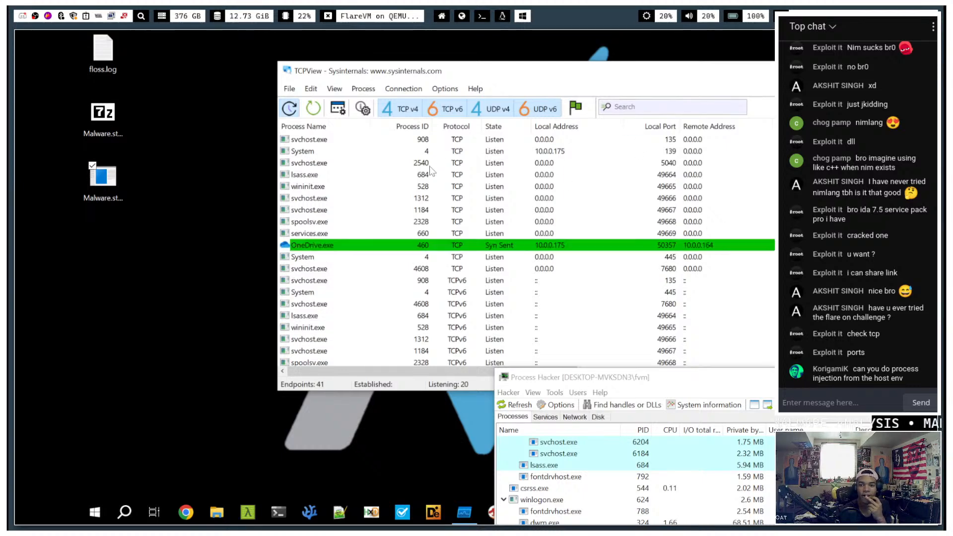
- Run Malware.stage0.exe from the desktop, try to select the WerFault.exe connection in TCPView, and run the sample again
double_click(101, 181)
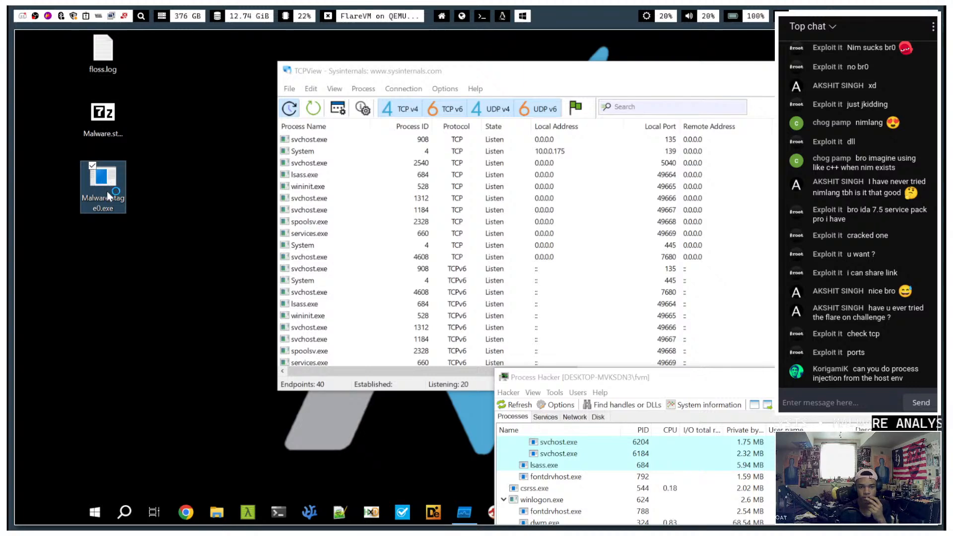
click(639, 81)
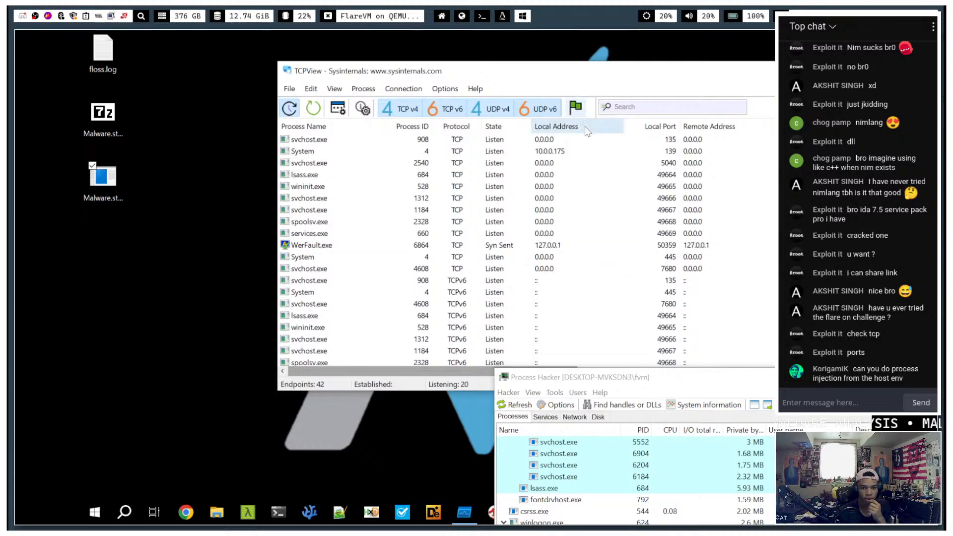
click(321, 247)
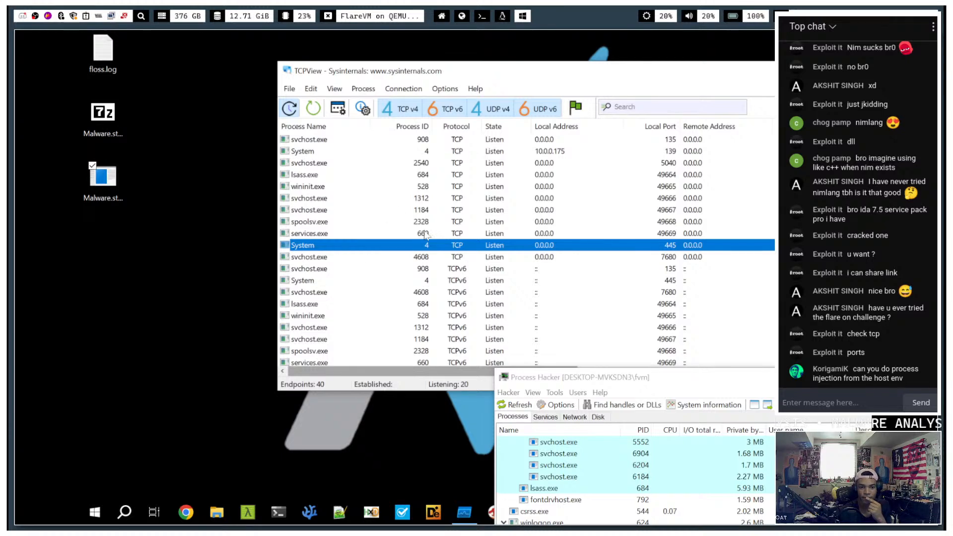
double_click(115, 183)
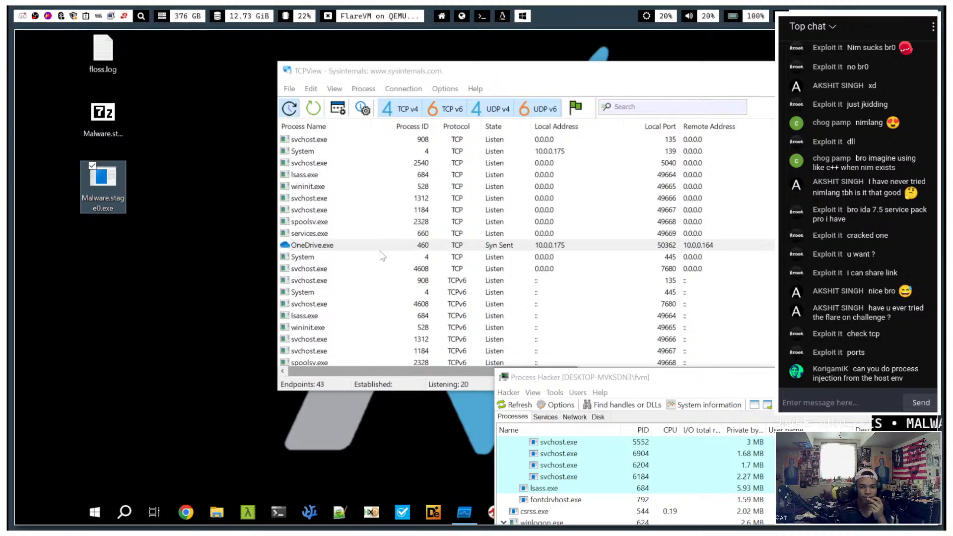
- Open Cmder and start a netcat listener on port 8443 with ncat.exe -lnvp 8443
click(391, 248)
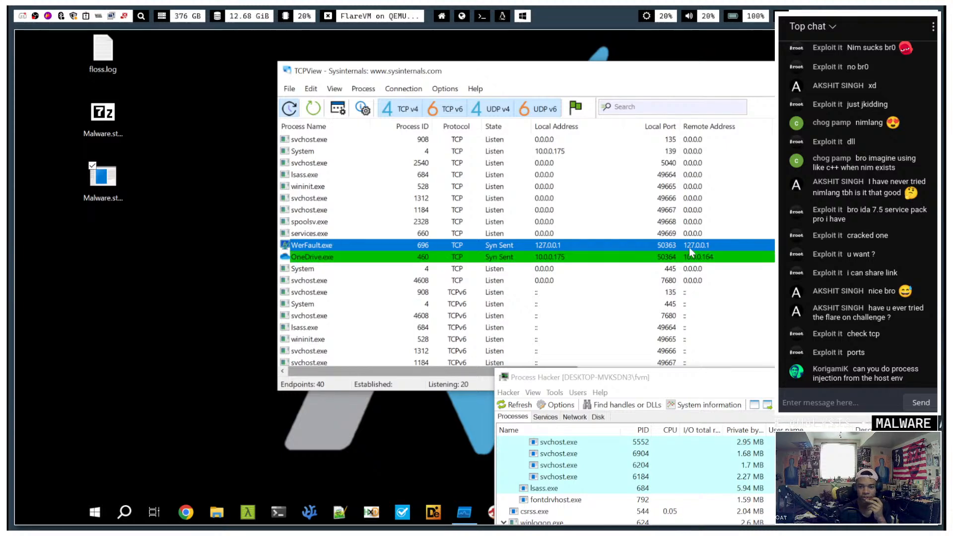
click(248, 512)
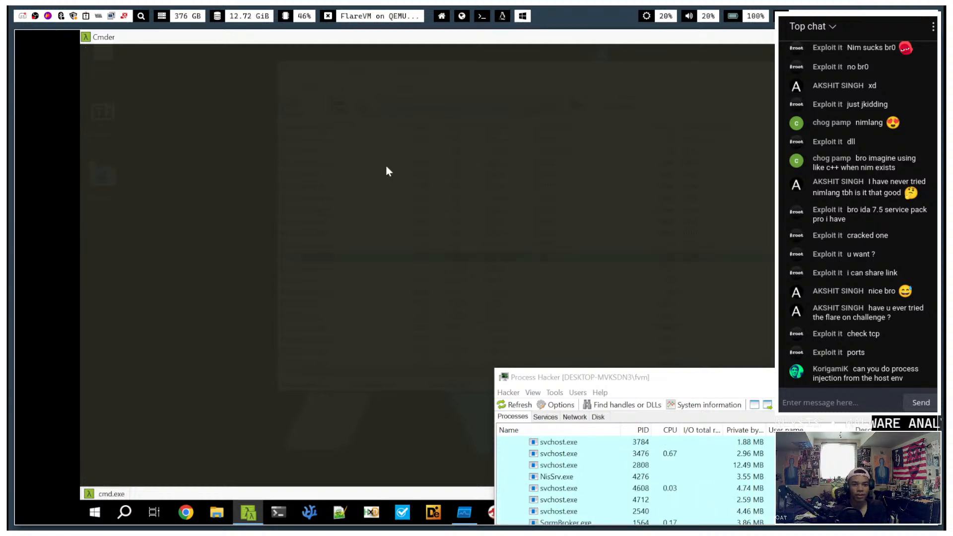
text(ncnca)
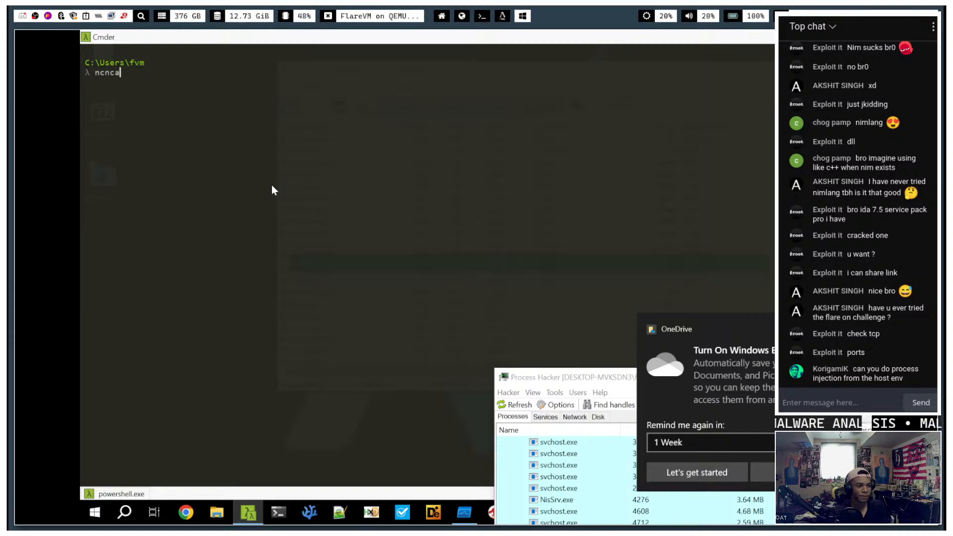
key(BackSpace)
key(BackSpace)
key(BackSpace)
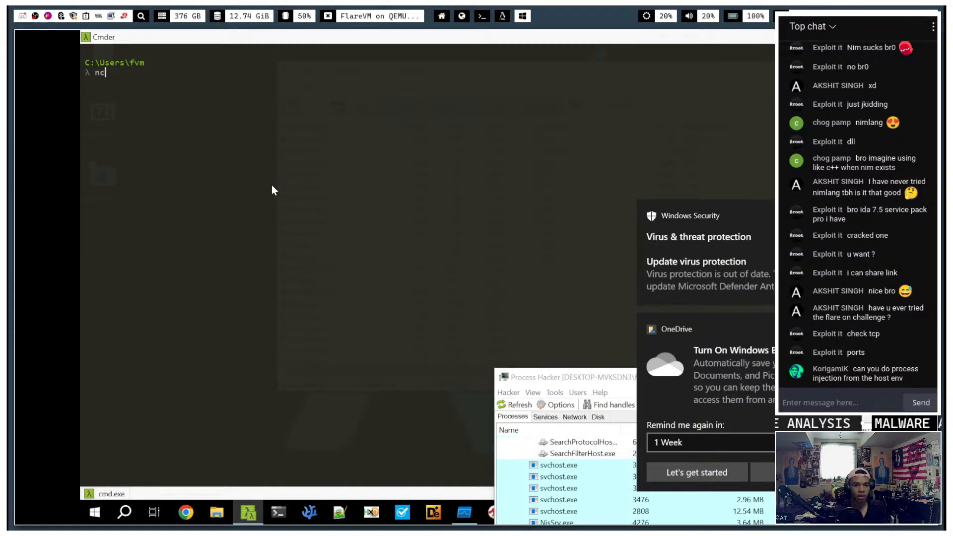
text(at.exe -lnvp 8443)
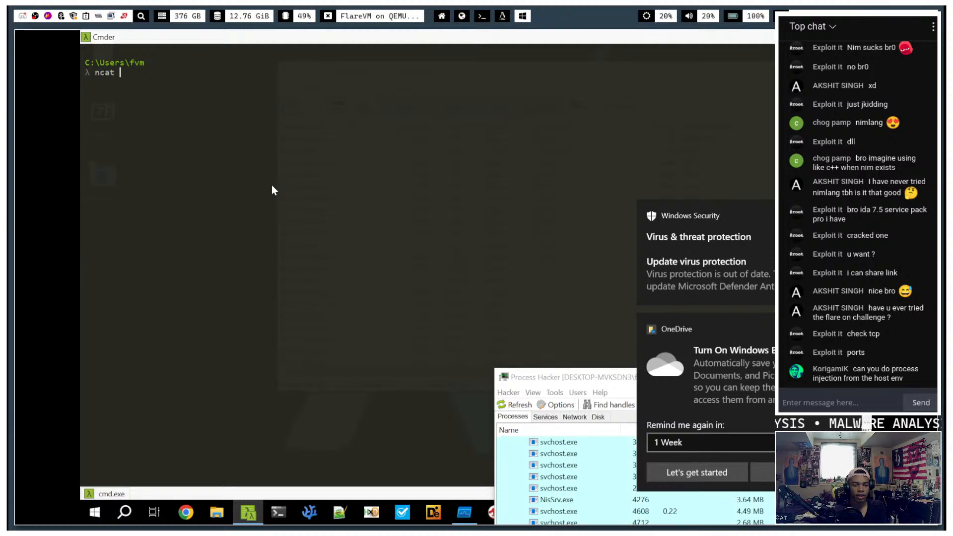
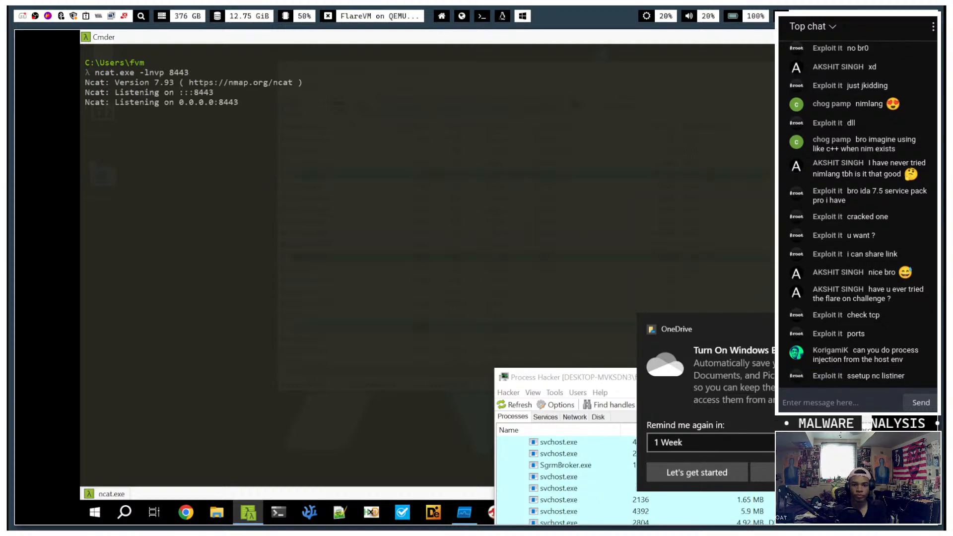
- Run Malware.stage0.exe from the desktop again while the ncat listener is waiting
click(76, 188)
click(102, 188)
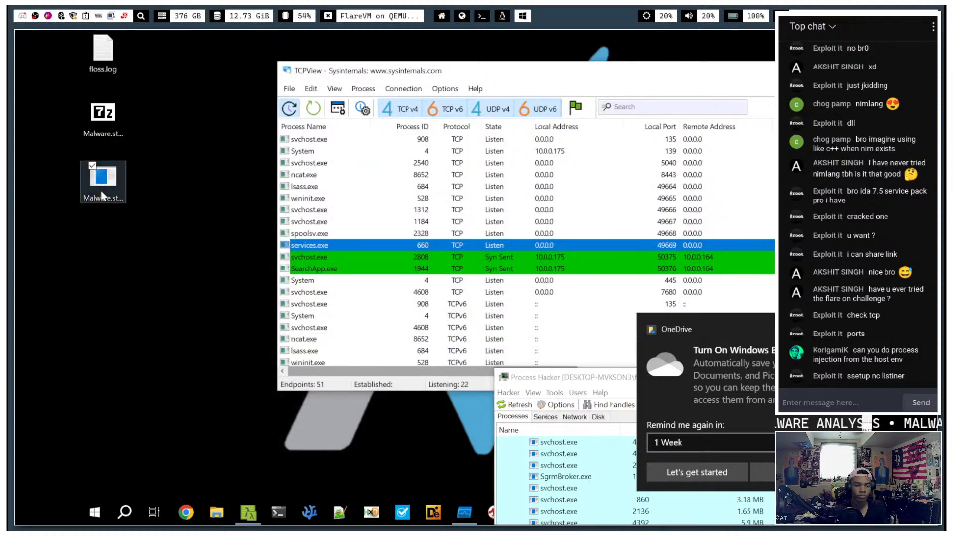
double_click(105, 183)
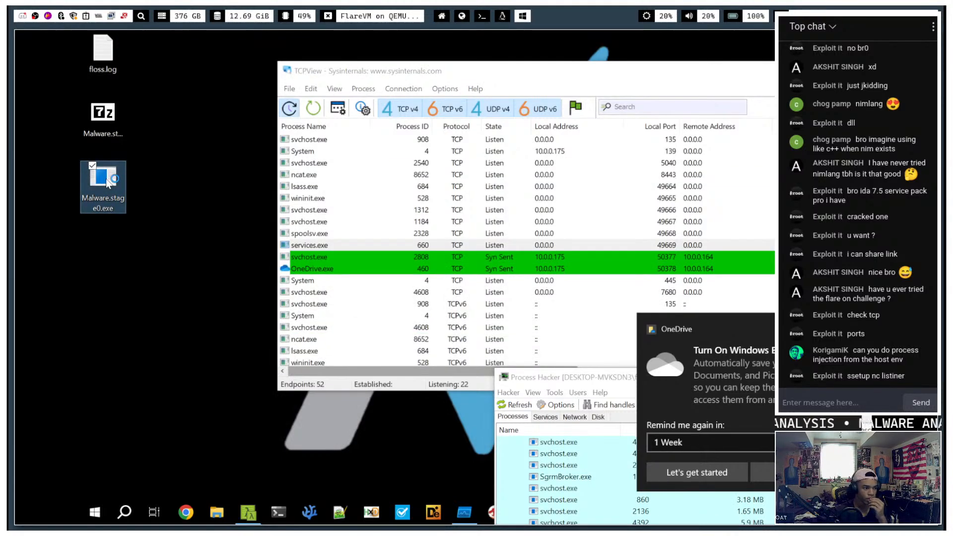
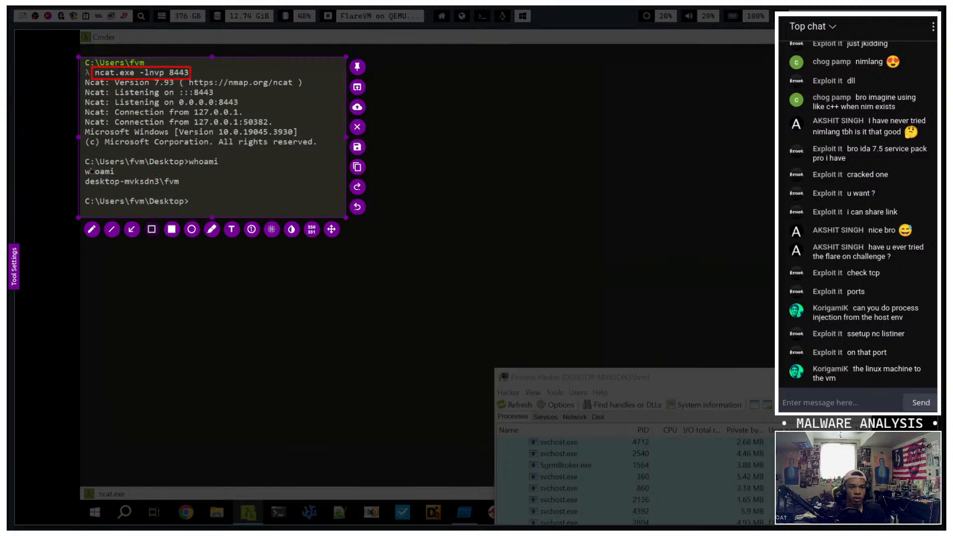
- Outline the whoami output with a box in the reverse shell screenshot, and close Feedback Hub
drag(82, 165, 186, 186)
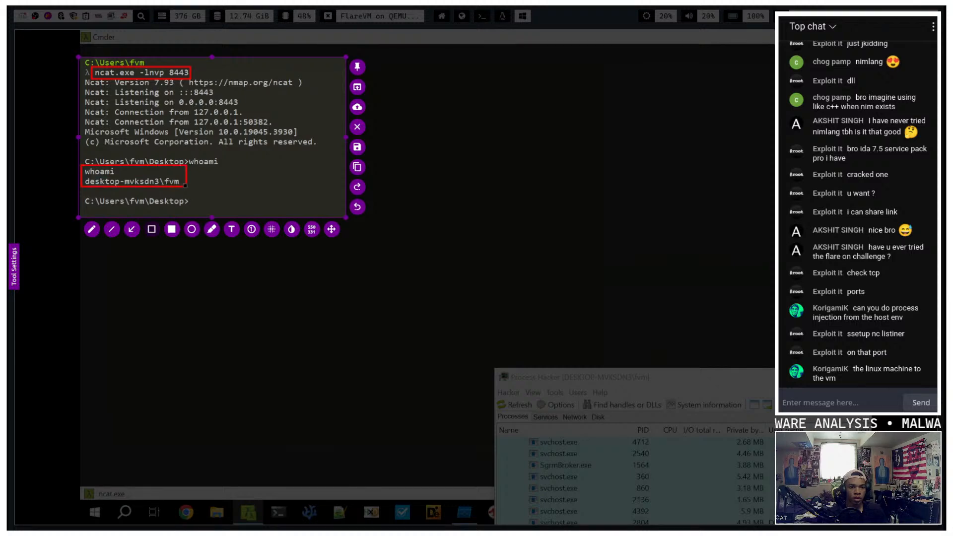
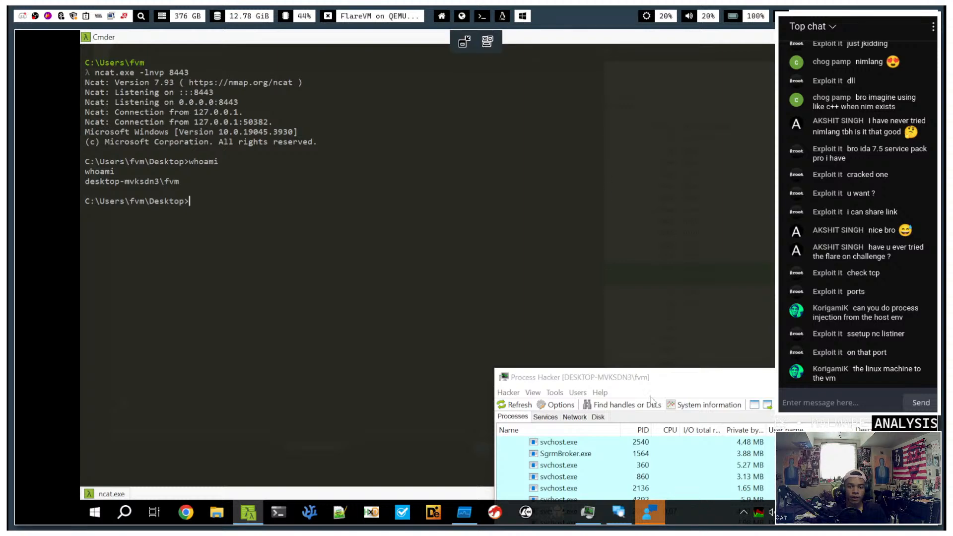
click(651, 512)
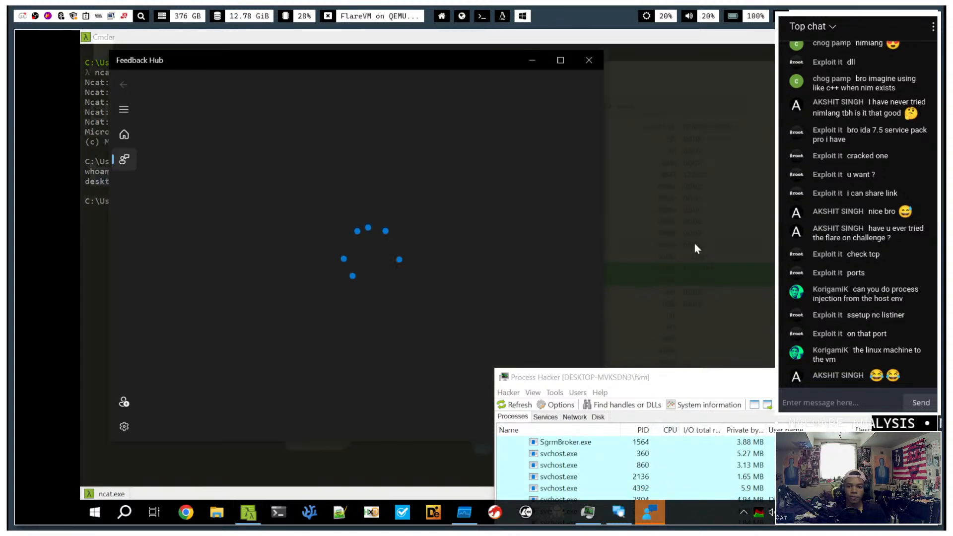
click(589, 61)
click(462, 16)
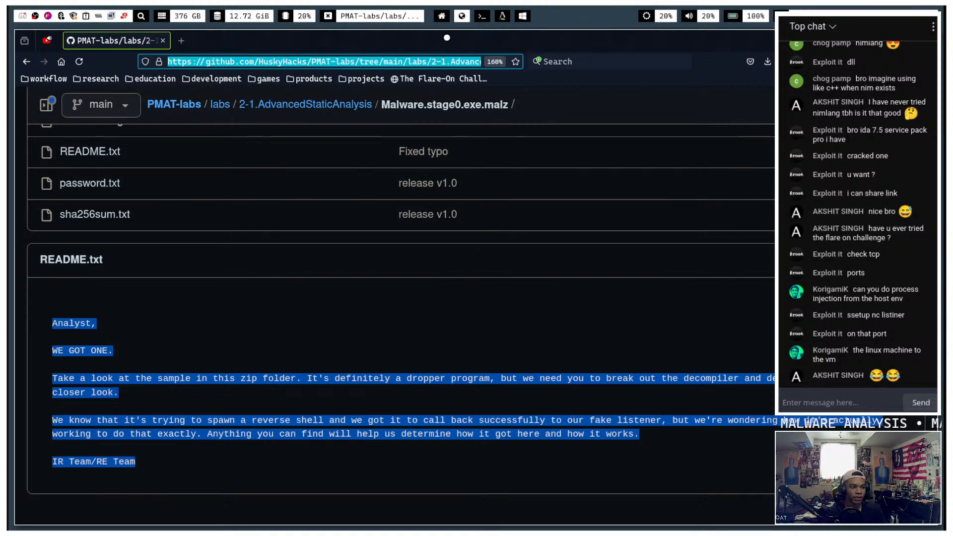
click(481, 16)
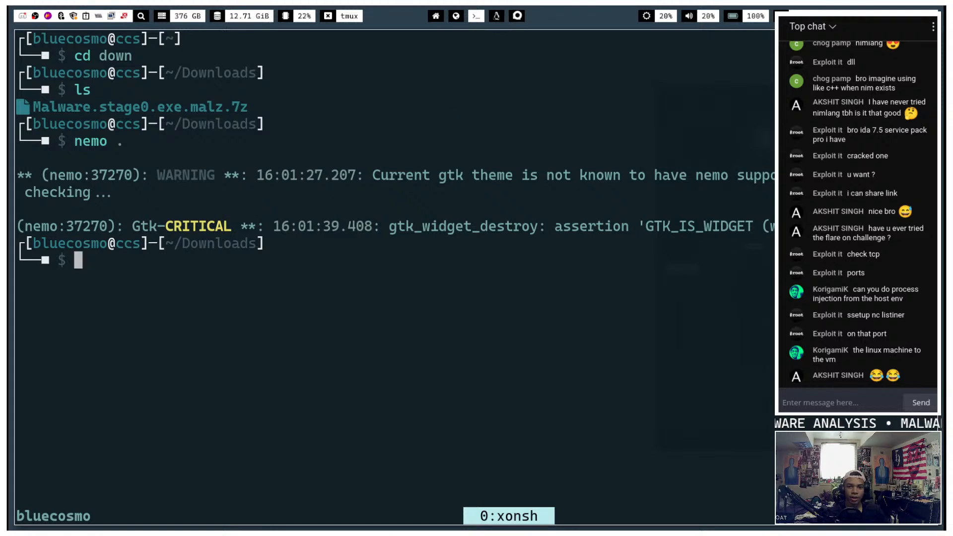
click(517, 16)
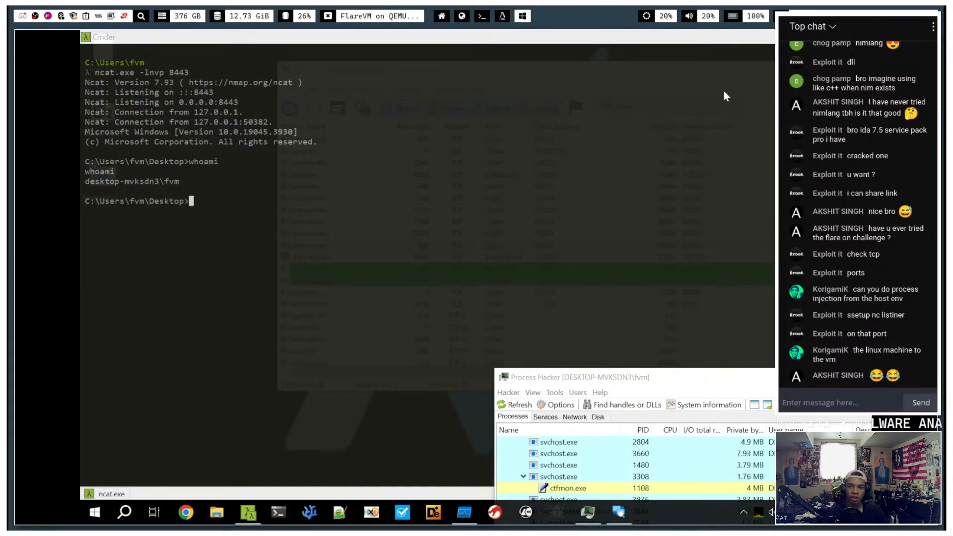
key(alt+Tab)
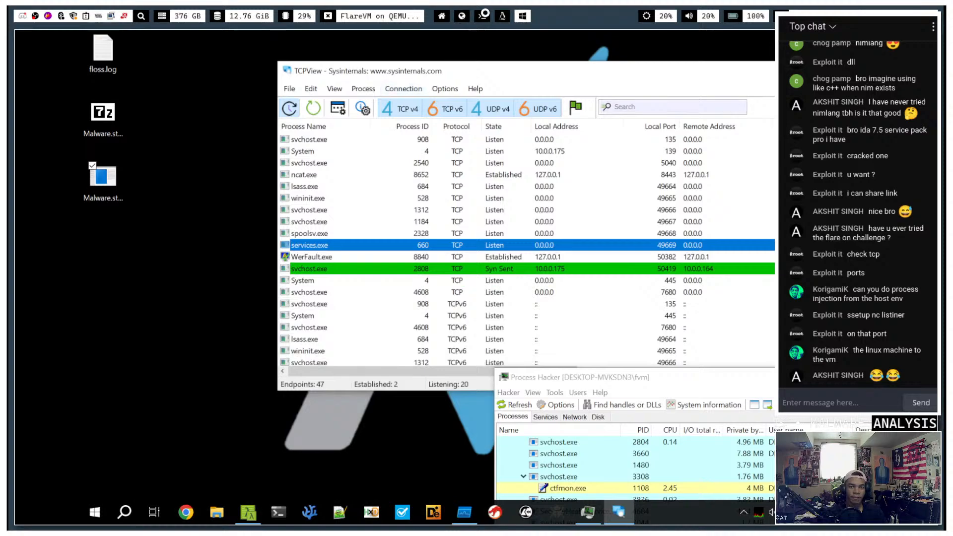
click(485, 12)
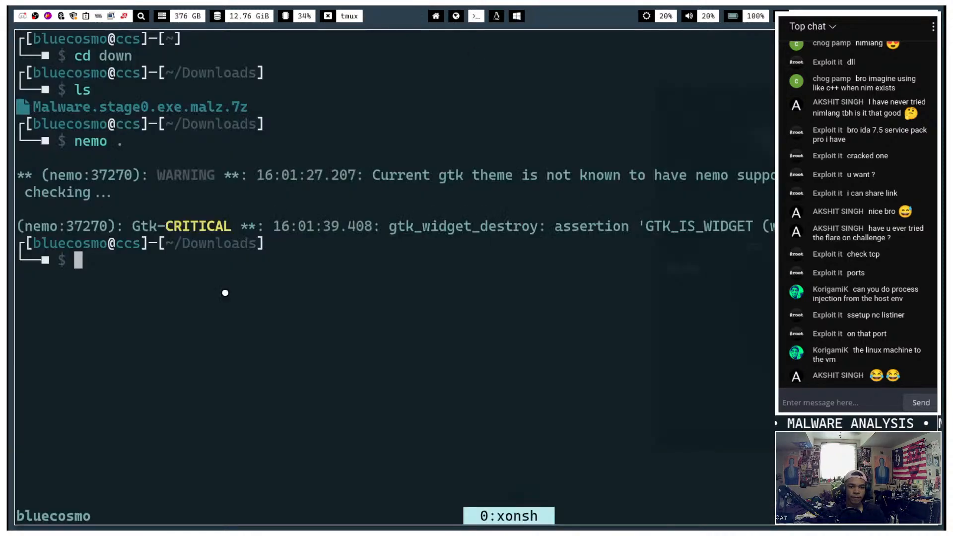
- Switch to Obsidian and paste the annotated ncat screenshot above the Network Analysis heading in the pmat-process-injector note
click(445, 20)
scroll(454, 211, down, 15)
scroll(454, 211, up, 3)
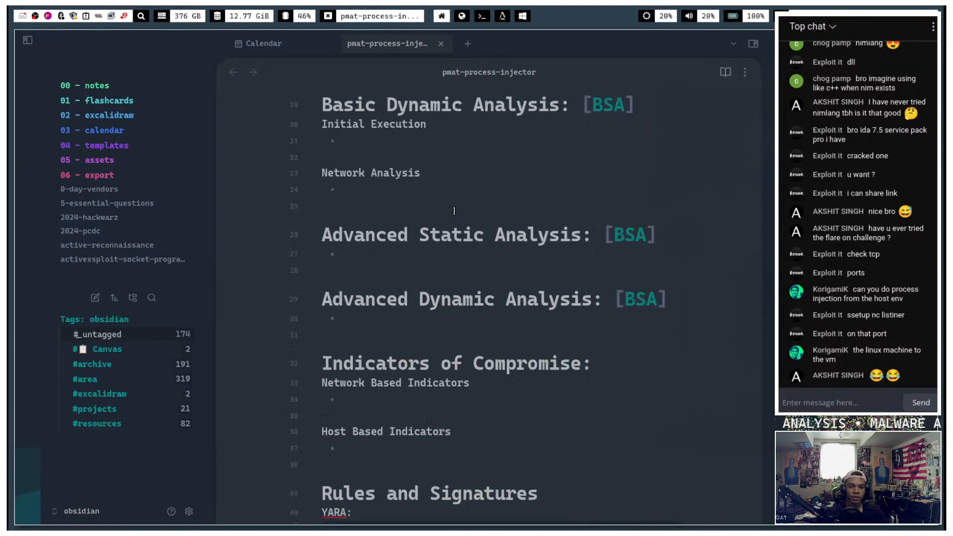
scroll(453, 213, up, 4)
scroll(272, 270, down, 2)
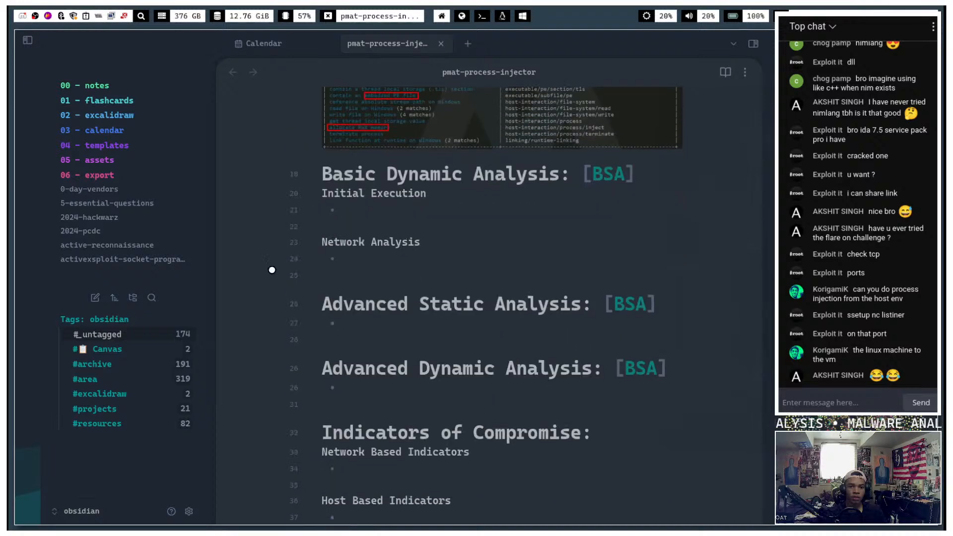
click(417, 224)
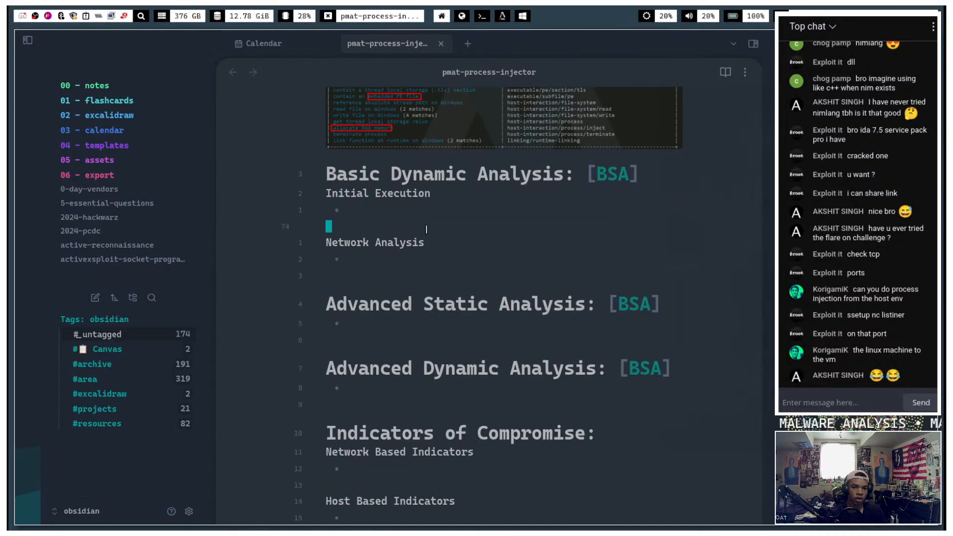
key(ctrl+v)
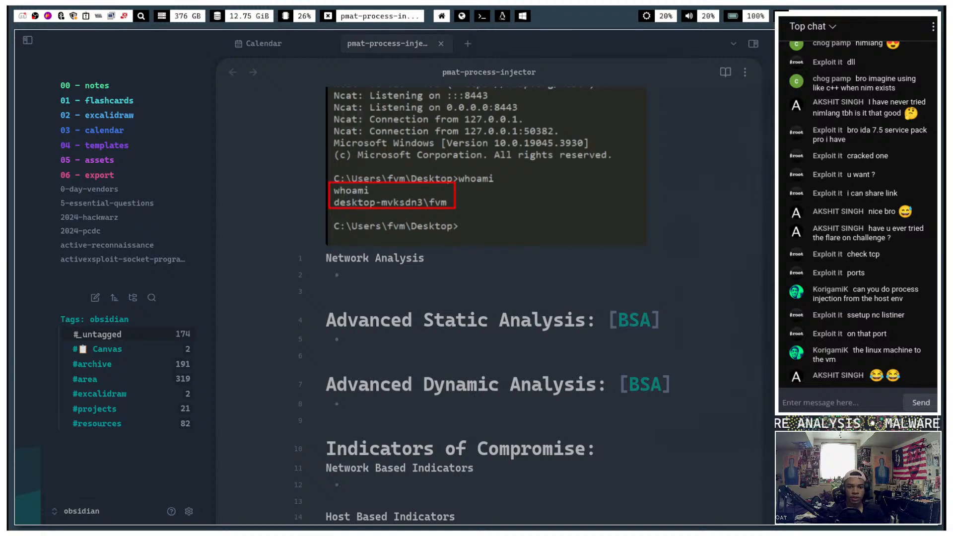
scroll(472, 362, up, 3)
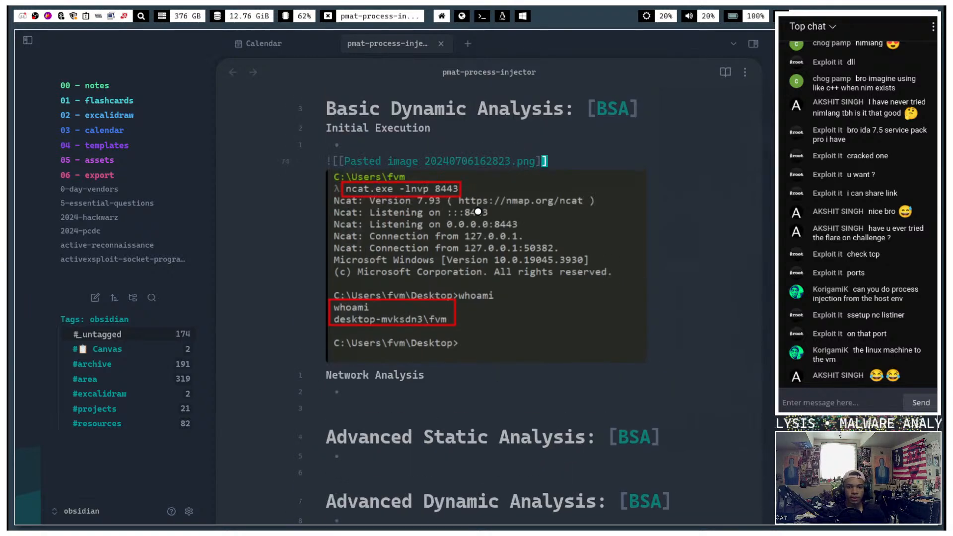
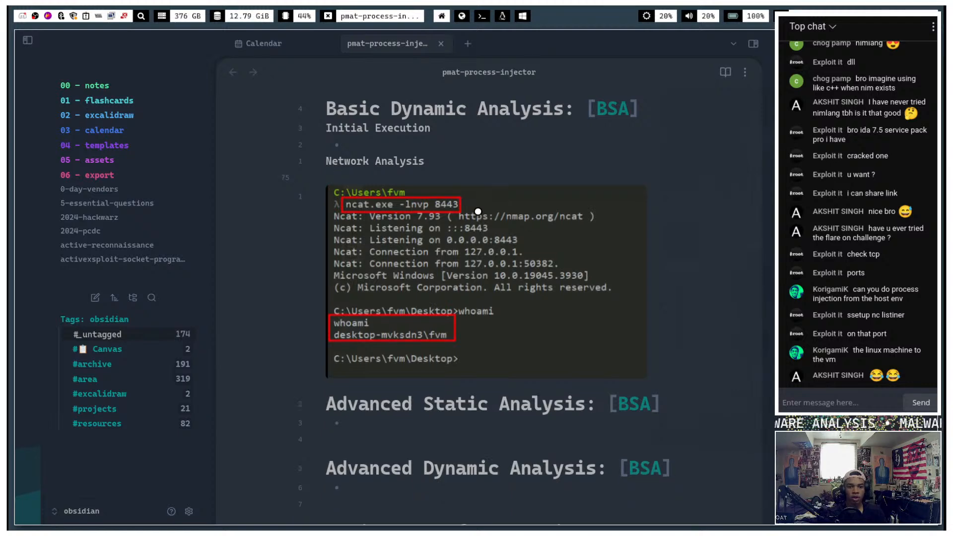
- Move the ncat screenshot directly under the Network Analysis heading, removing the blank line between them
key(d)
key(d)
scroll(500, 245, up, 5)
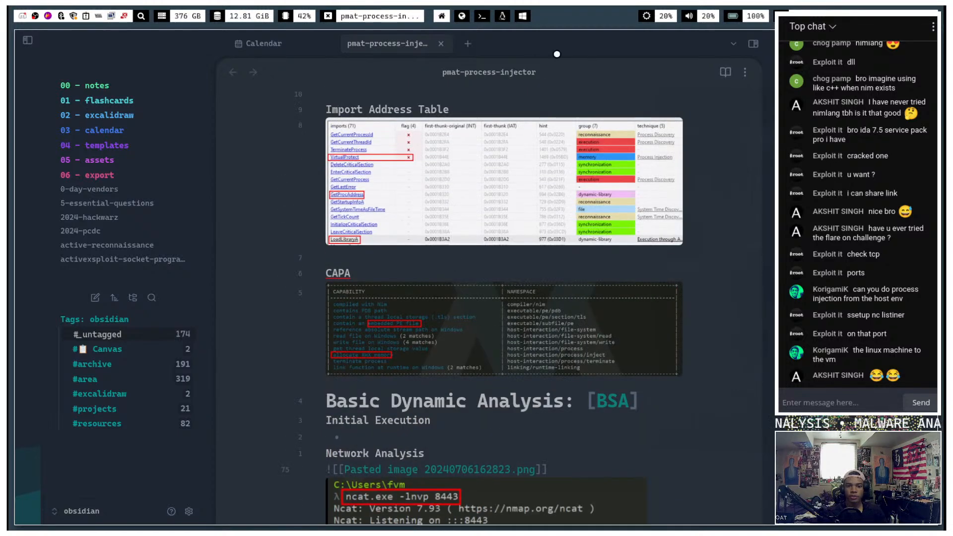
- Switch to the FlareVM and capture the TCPView rows around WerFault.exe, outlining its process name and remote address 127.0.0.1 with boxes
click(521, 16)
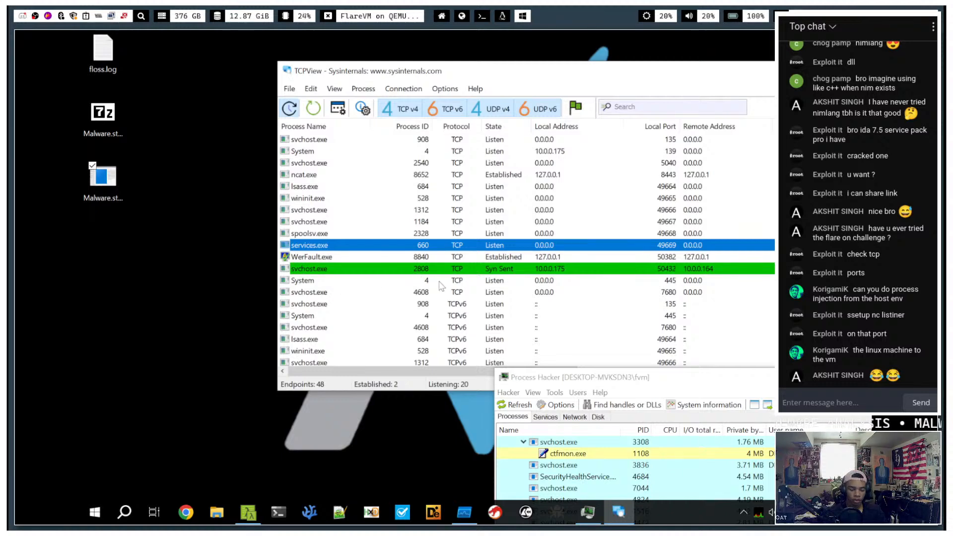
key(super+f)
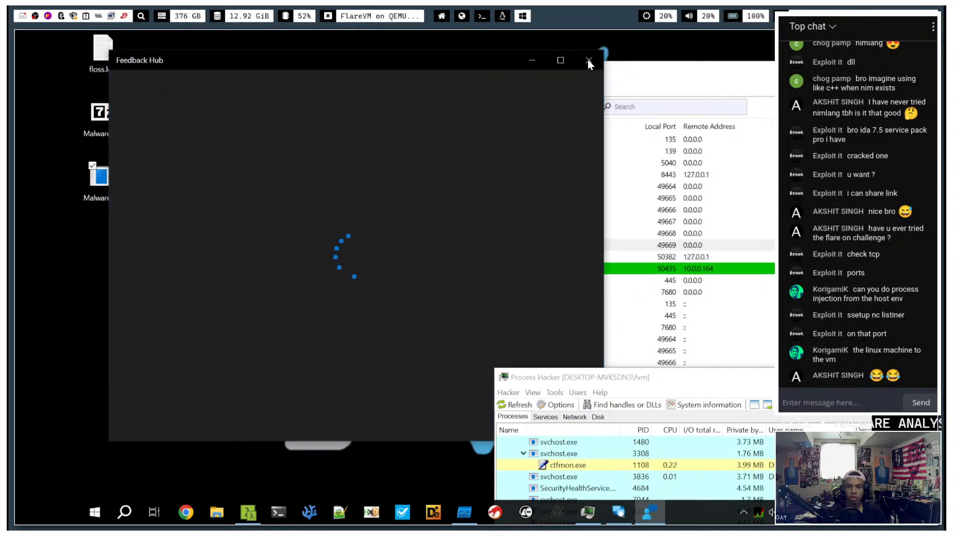
click(589, 60)
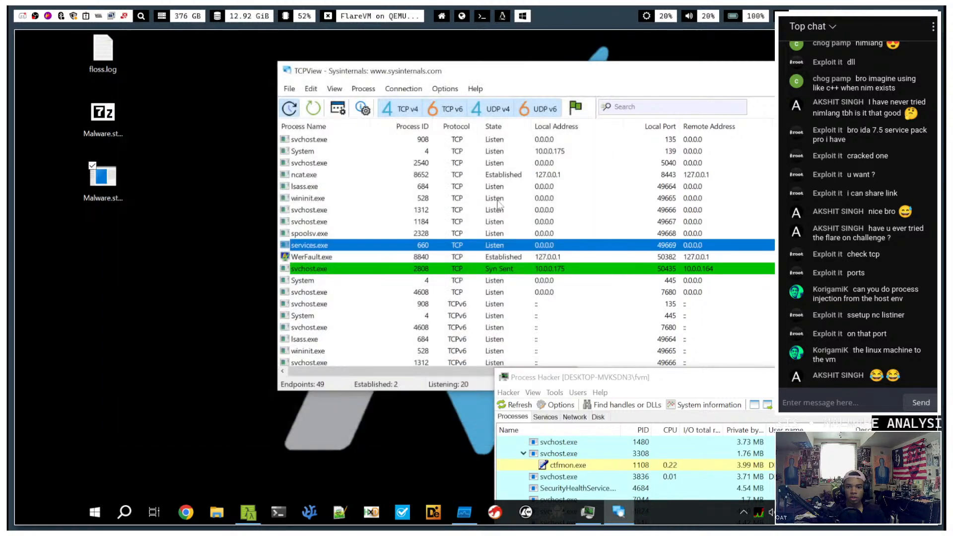
key(super+f)
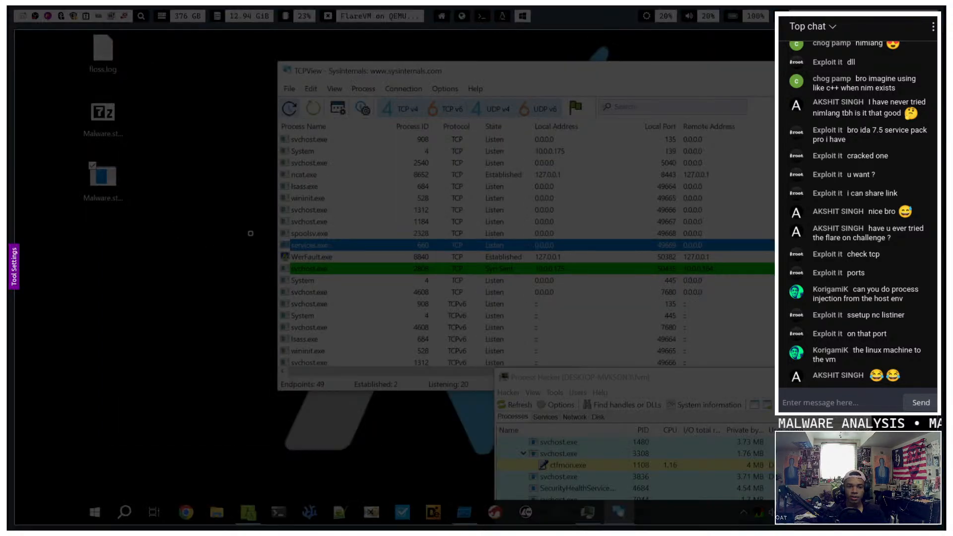
mouse_move(256, 226)
mouse_down()
mouse_move(417, 309)
mouse_move(853, 284)
mouse_up()
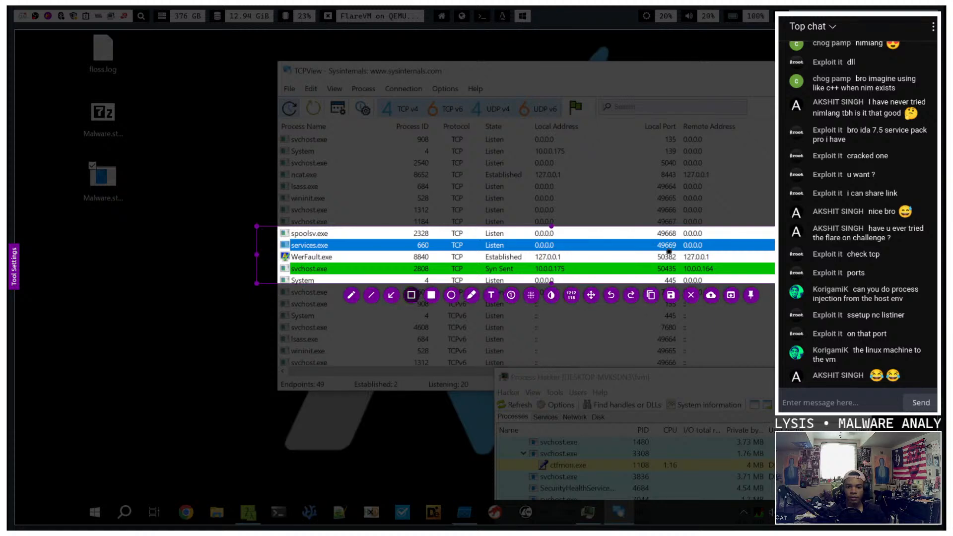
drag(684, 254, 776, 262)
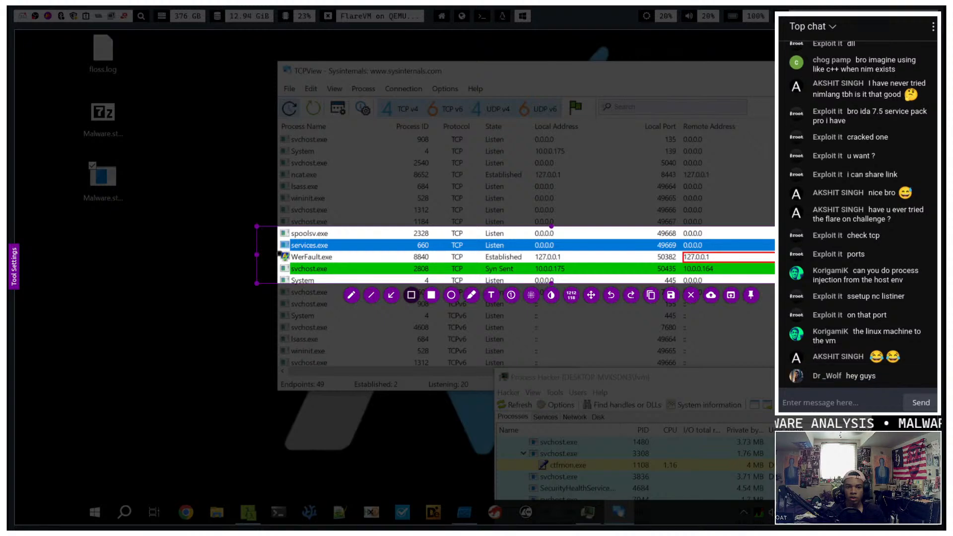
drag(279, 251, 332, 262)
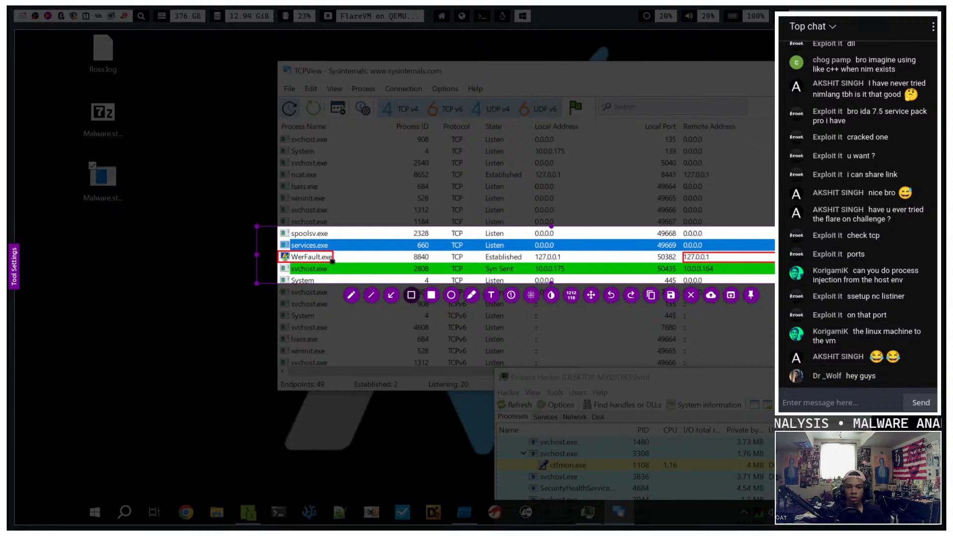
key(super)
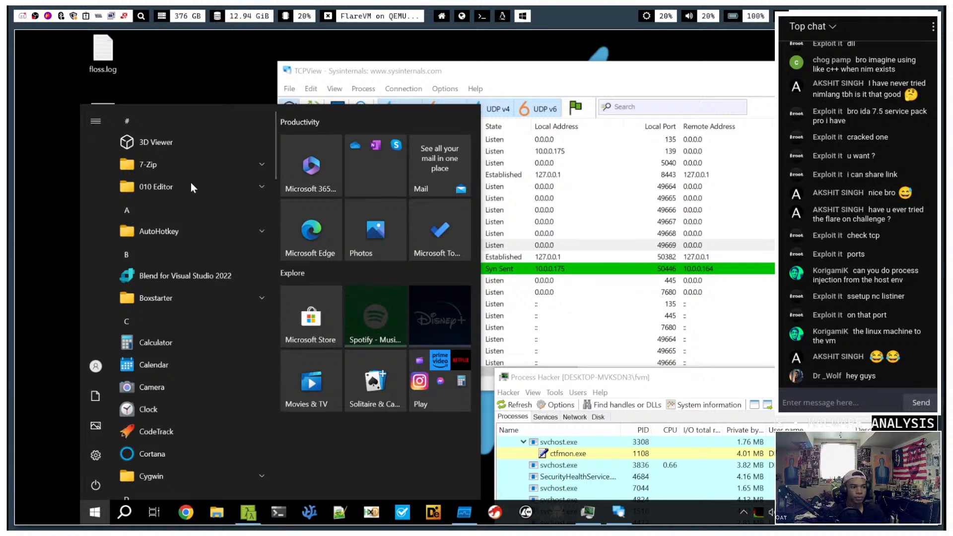
key(super)
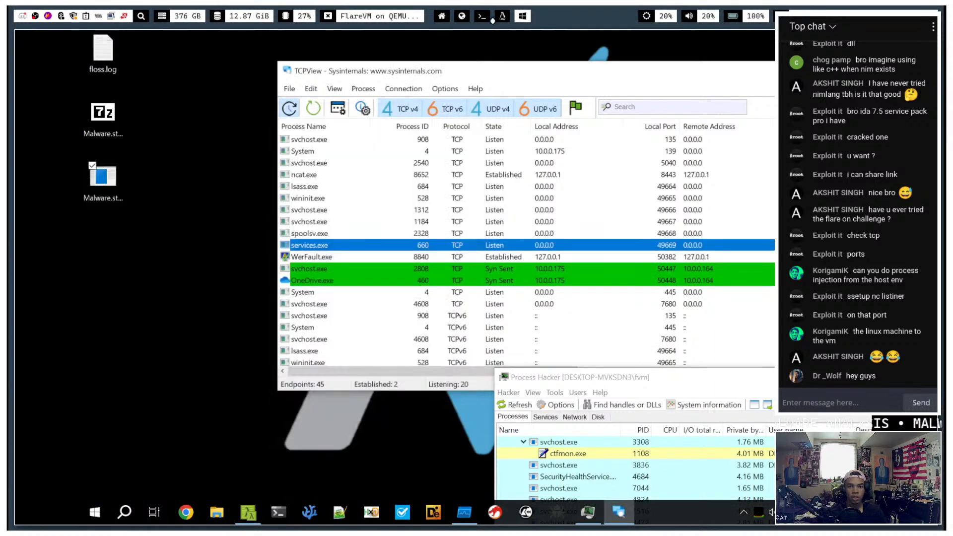
- Switch to Obsidian and paste the annotated TCPView screenshot directly under the Network Analysis heading, above the ncat screenshot
click(441, 16)
scroll(403, 285, down, 3)
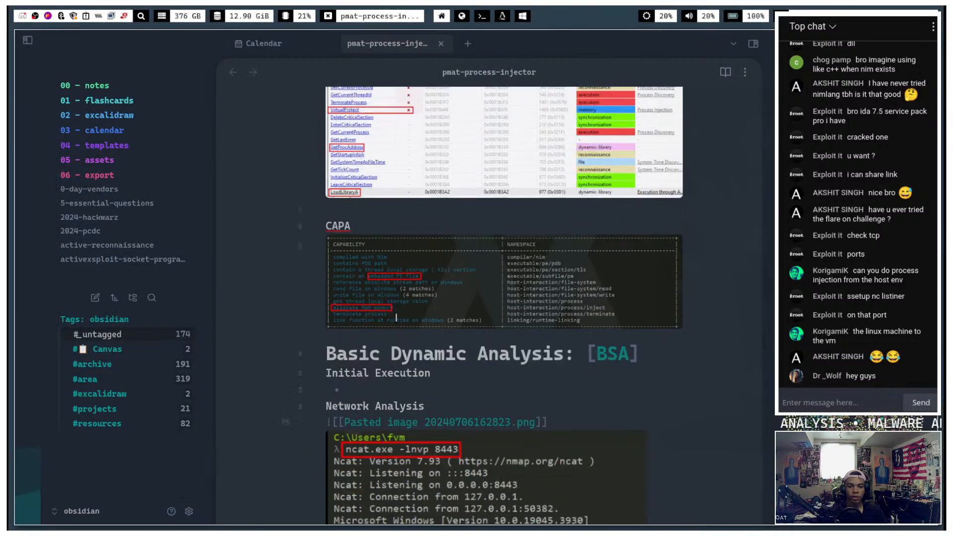
key(k)
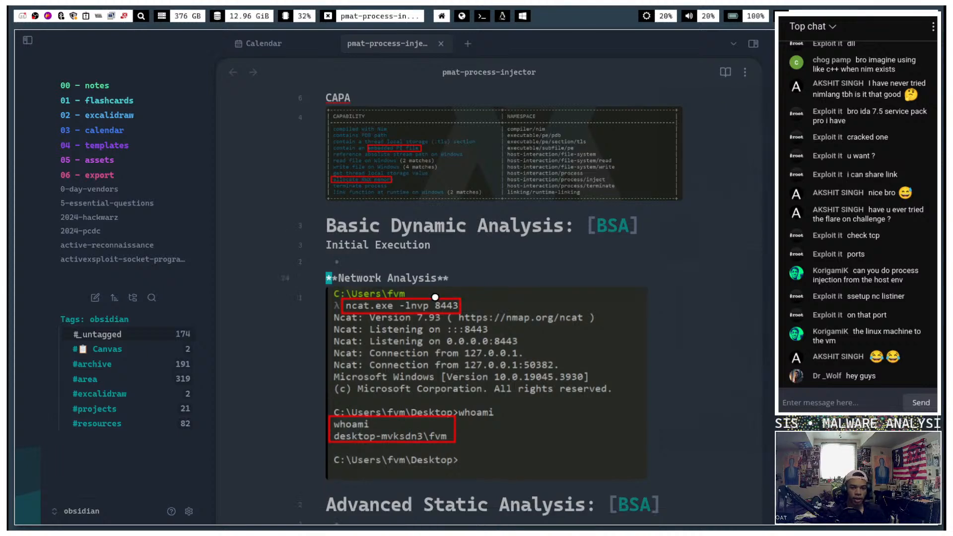
key(o)
text(![[Pasted image 20240706162901.png]])
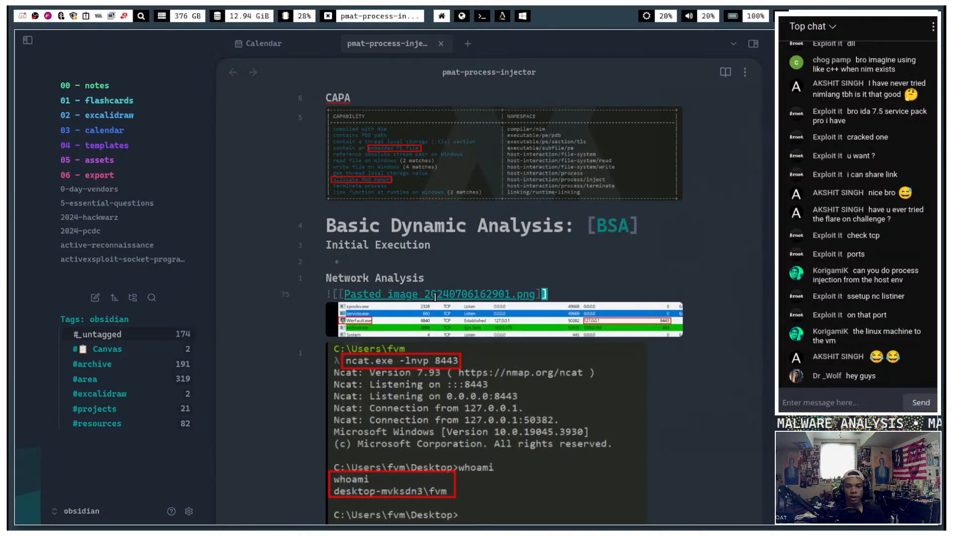
- Set the note's cssclasses property to center-images
scroll(436, 297, up, 15)
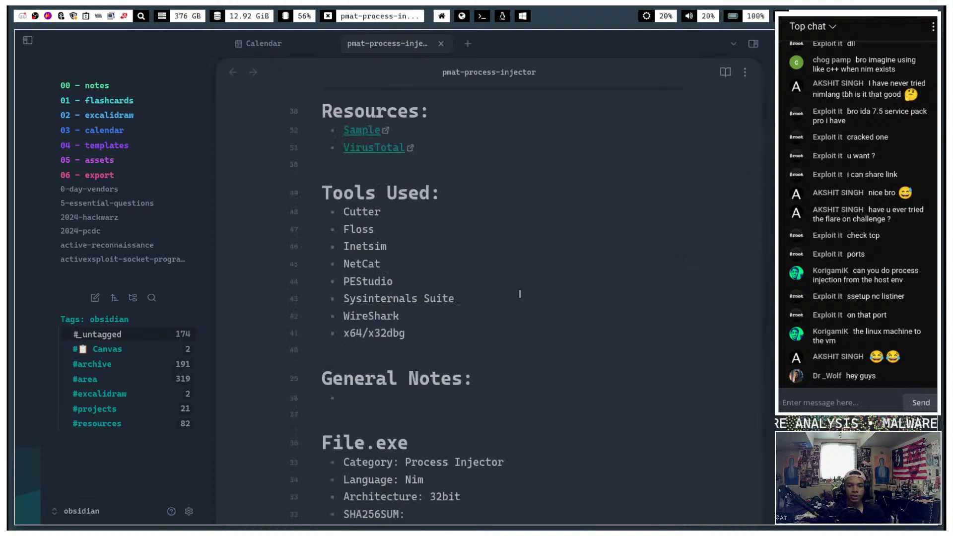
scroll(479, 194, up, 10)
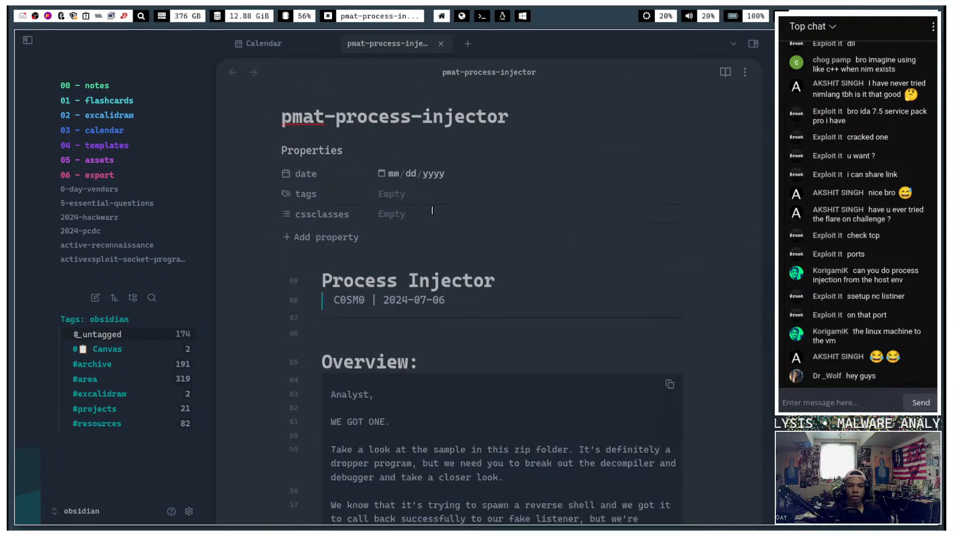
click(432, 212)
key(Return)
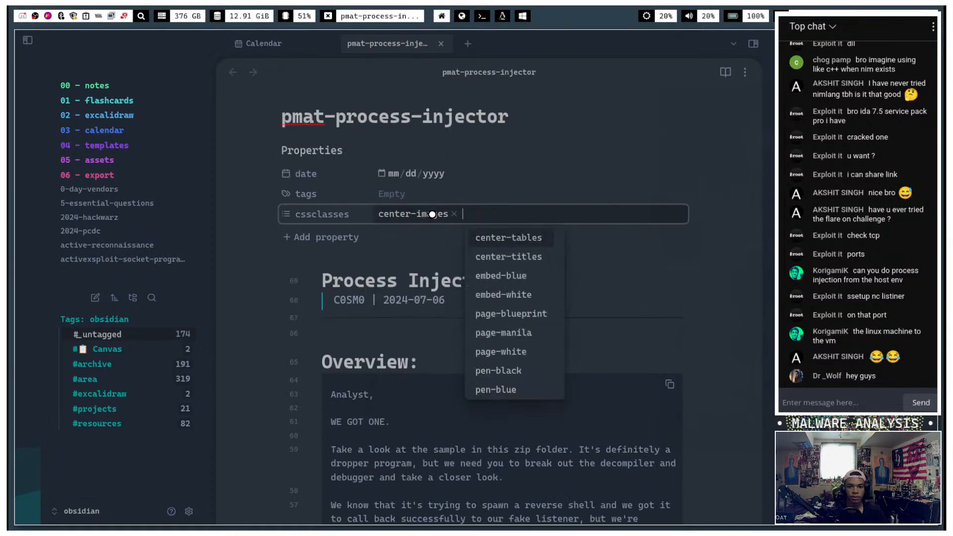
- Add a "tcpview" bullet above the TCPView screenshot under Network Analysis
scroll(373, 337, down, 15)
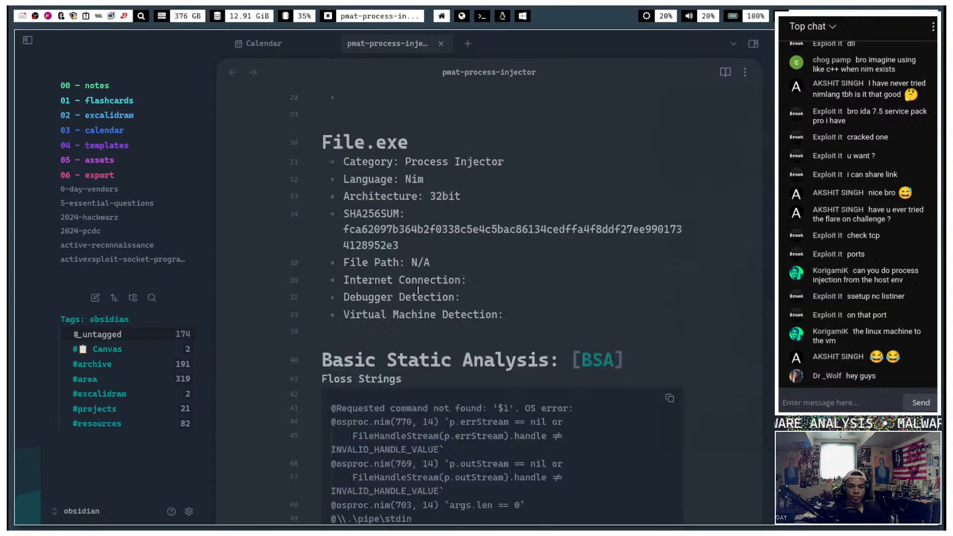
scroll(447, 287, down, 3)
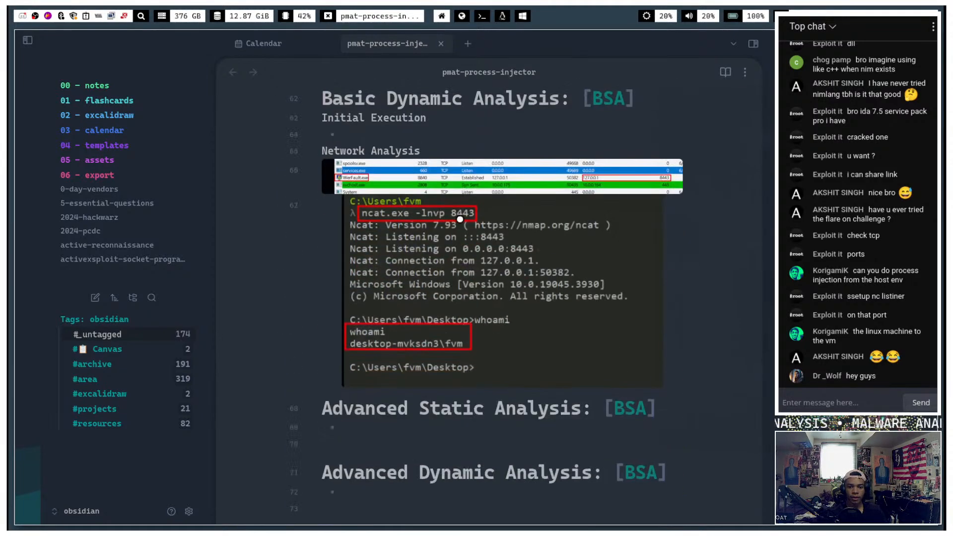
click(509, 138)
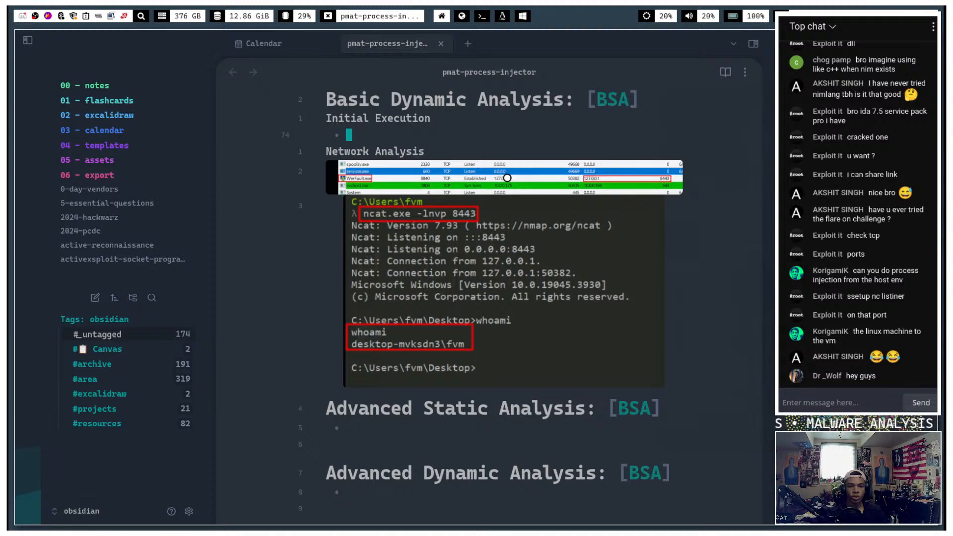
text(jo- t)
text(cp)
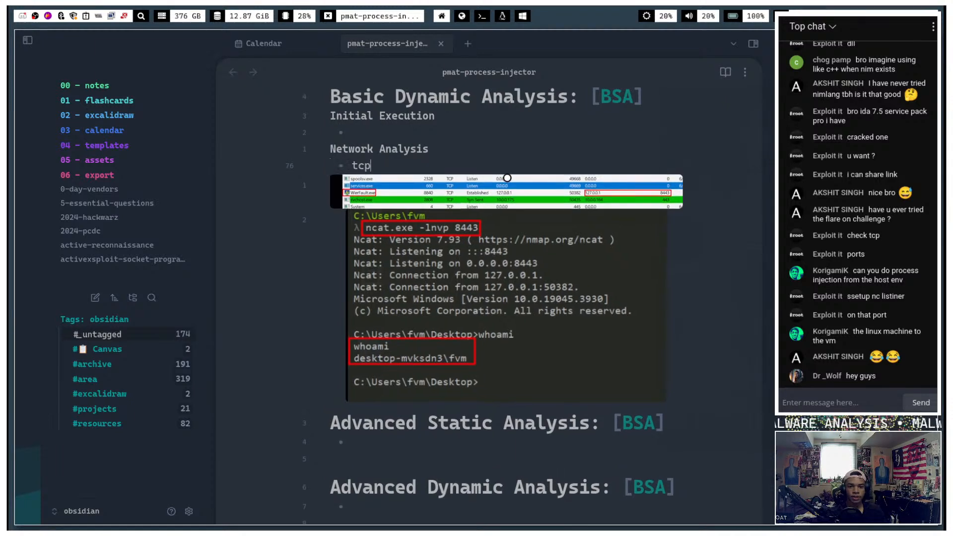
text(viewjo)
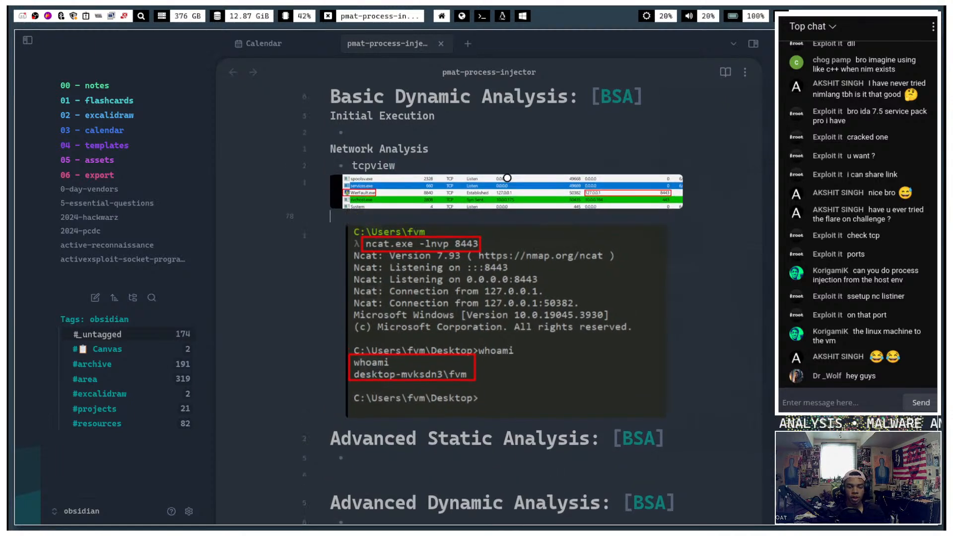
- Add an "ncat listener" bullet between the TCPView and ncat screenshots
text(- )
text(ncal)
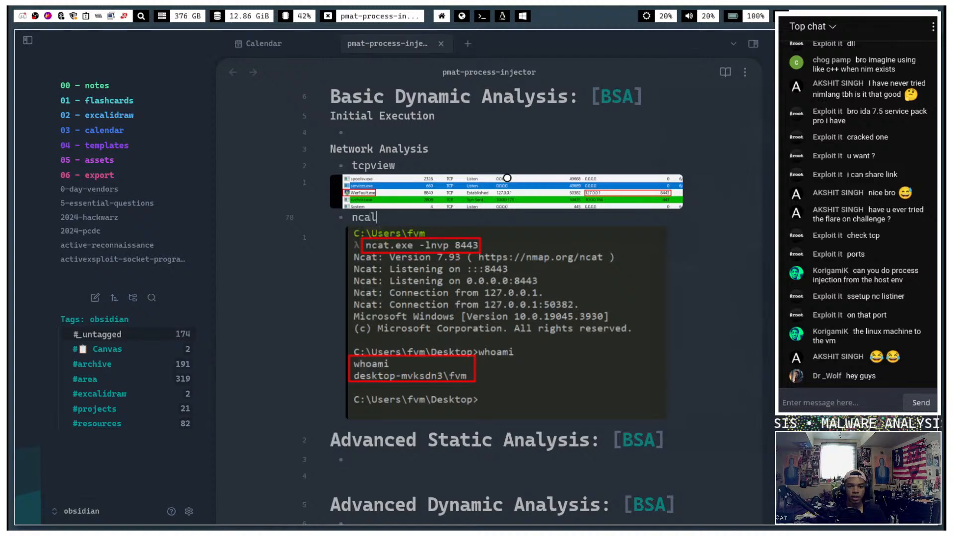
key(BackSpace)
text(t listener)
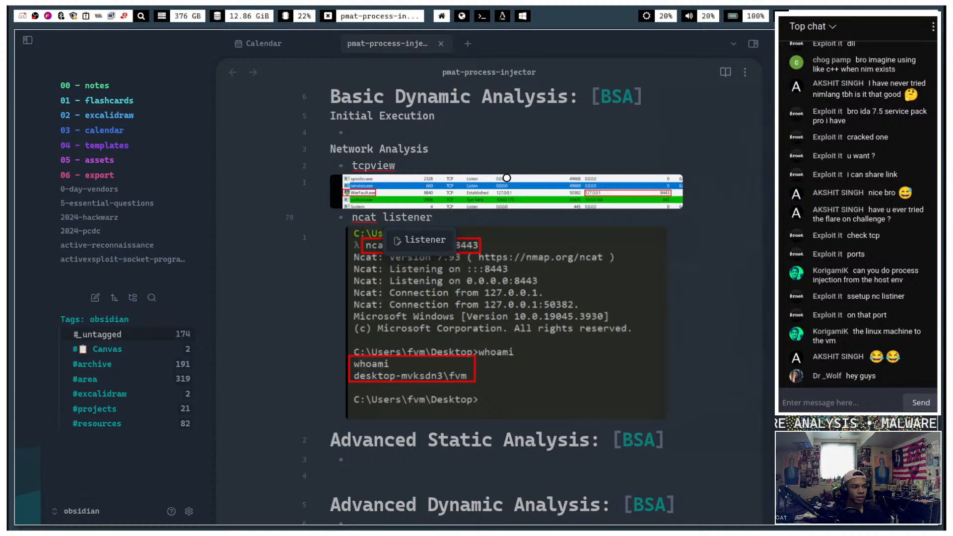
click(530, 221)
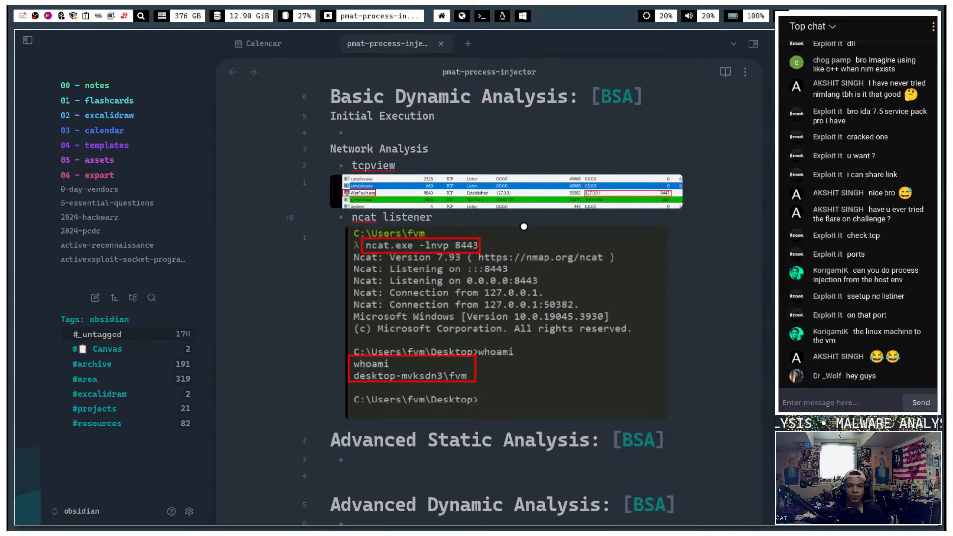
scroll(524, 226, up, 8)
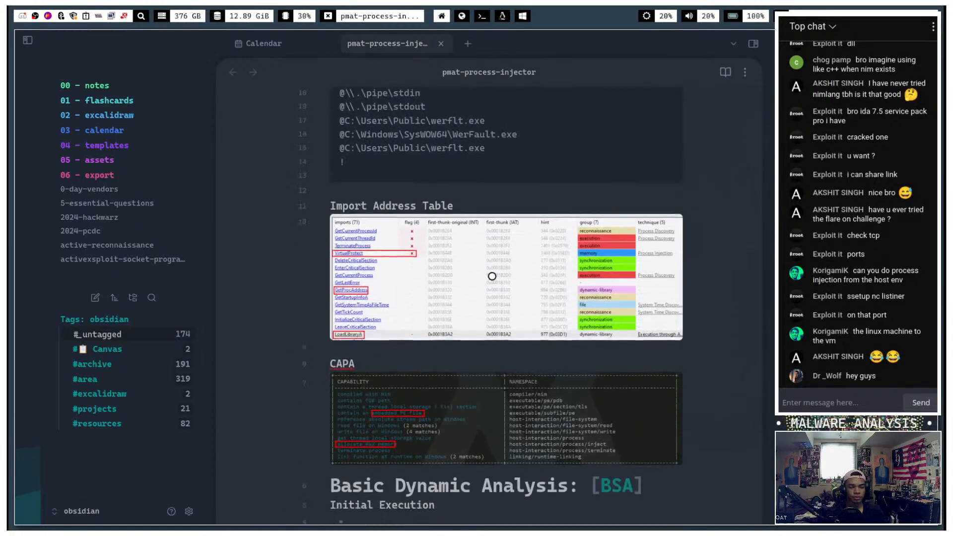
scroll(492, 276, down, 8)
click(521, 18)
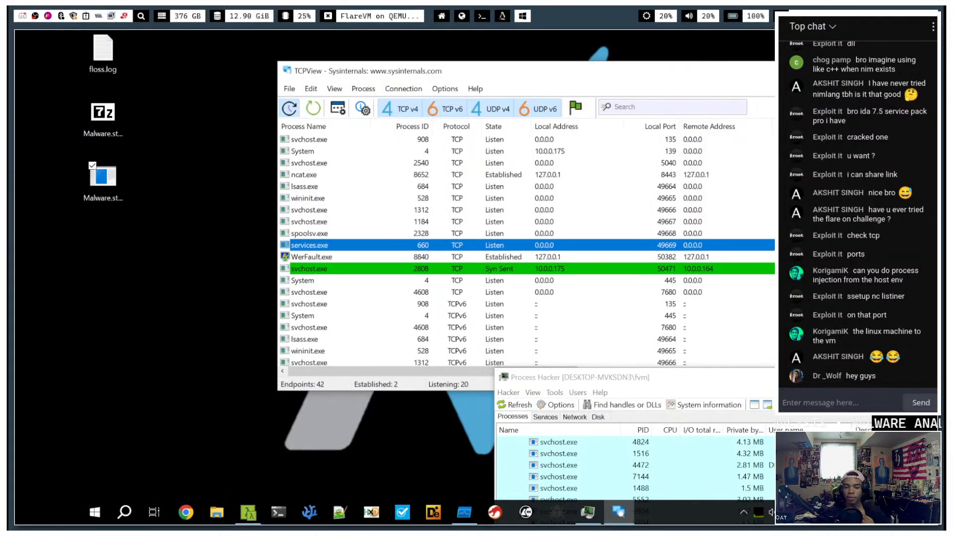
click(445, 19)
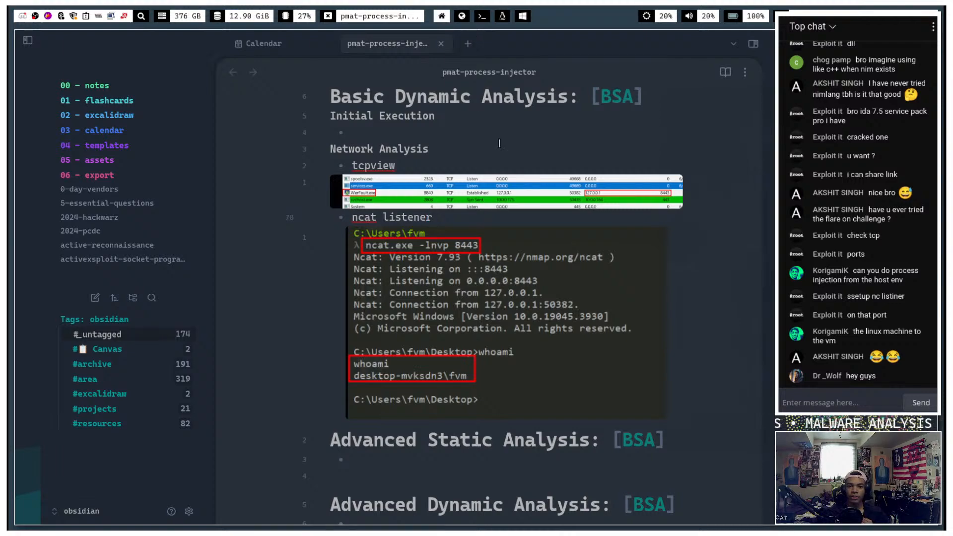
scroll(491, 174, up, 10)
scroll(457, 232, down, 4)
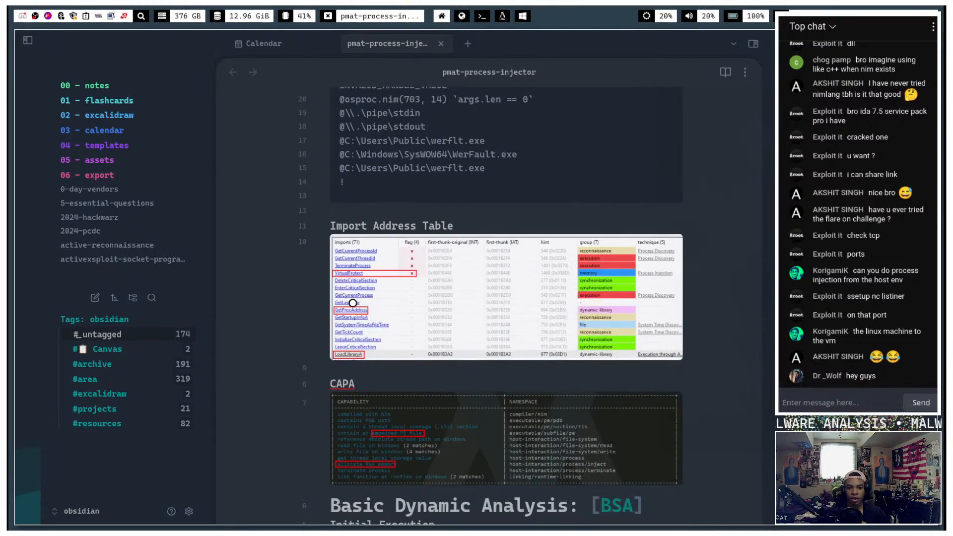
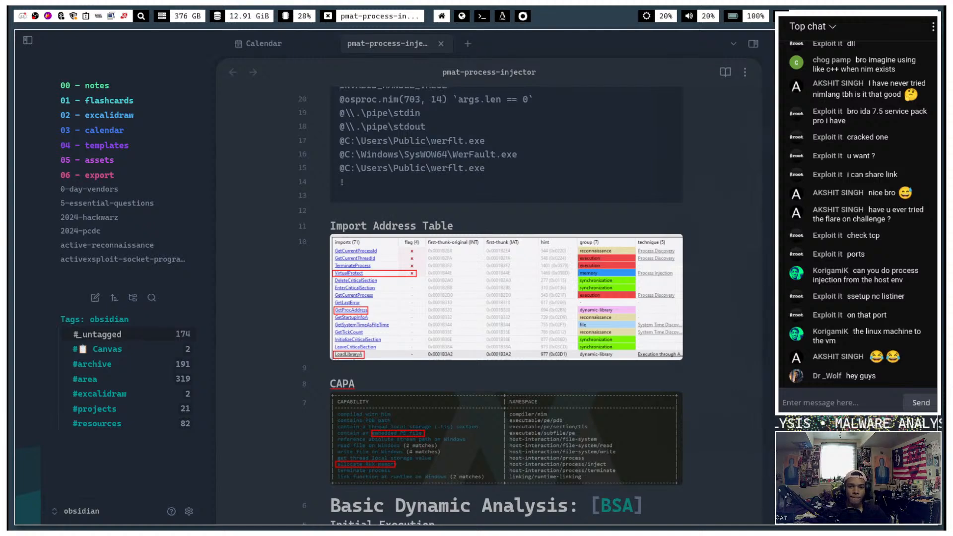
- Switch to the FlareVM, close TCPView and open File Explorer
key(super+5)
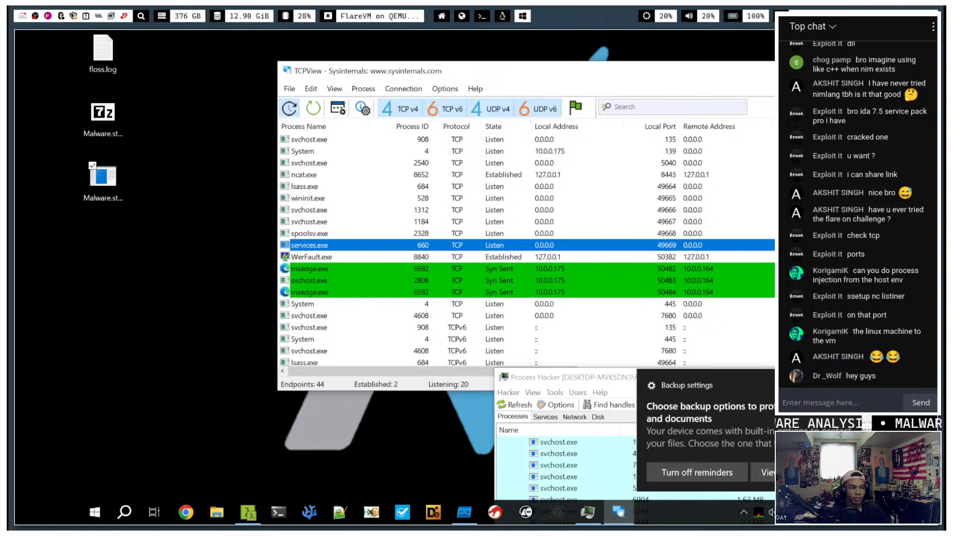
key(alt+F4)
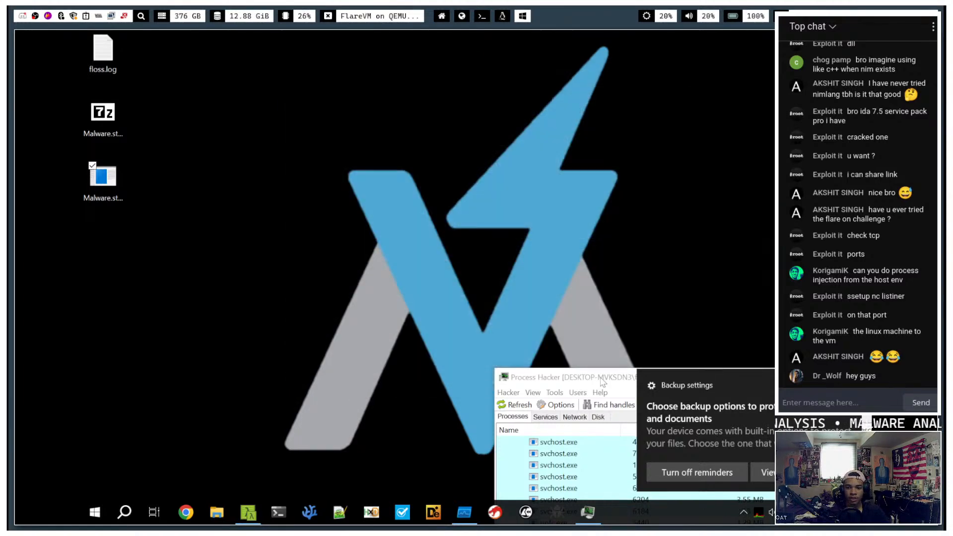
drag(602, 381, 482, 116)
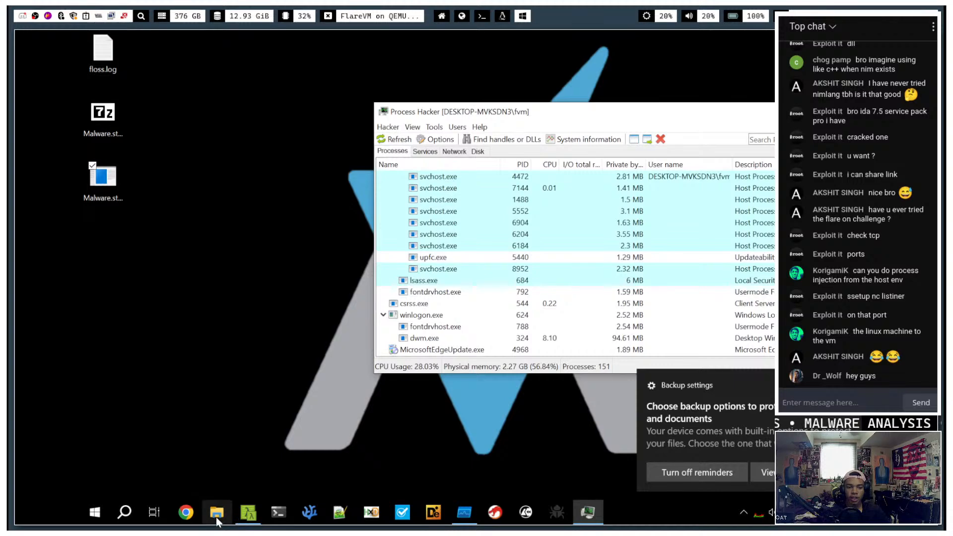
click(217, 517)
- Close the host's tmux terminal and review the file paths in the Obsidian note's Floss Strings block
key(super+3)
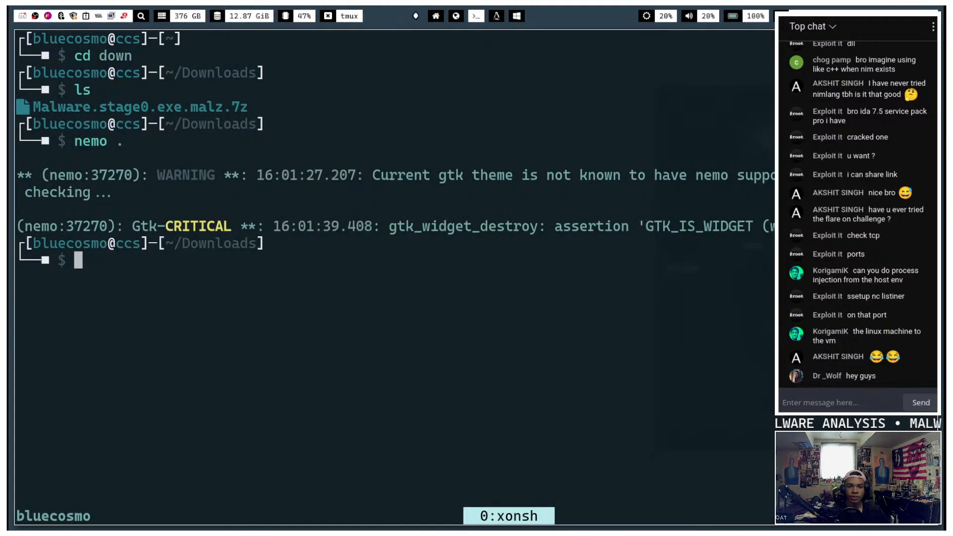
key(super+q)
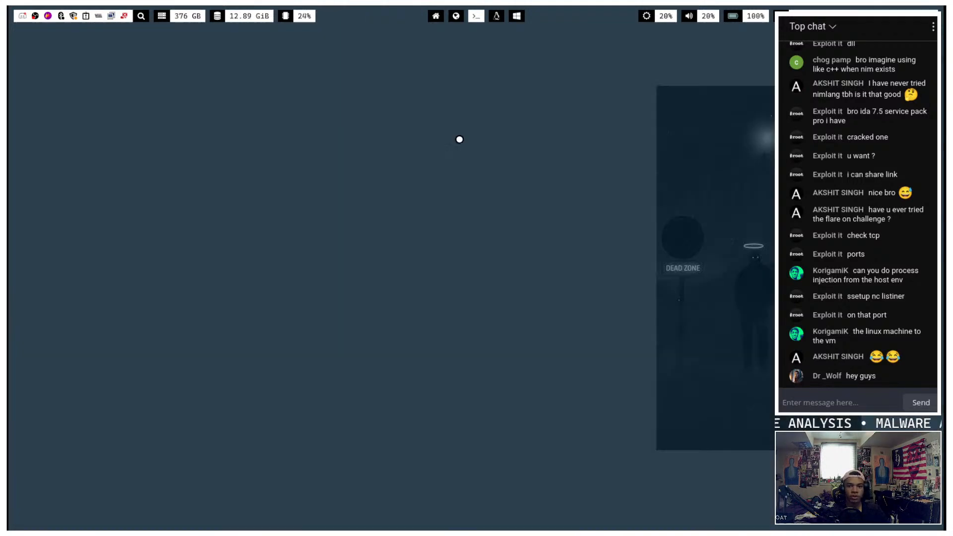
click(436, 17)
scroll(426, 254, down, 2)
scroll(421, 293, up, 8)
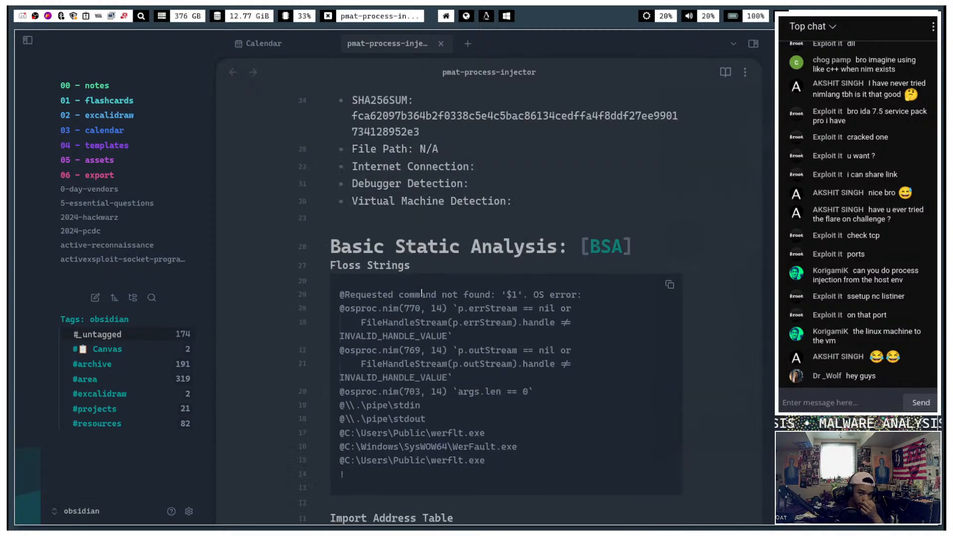
scroll(421, 294, down, 4)
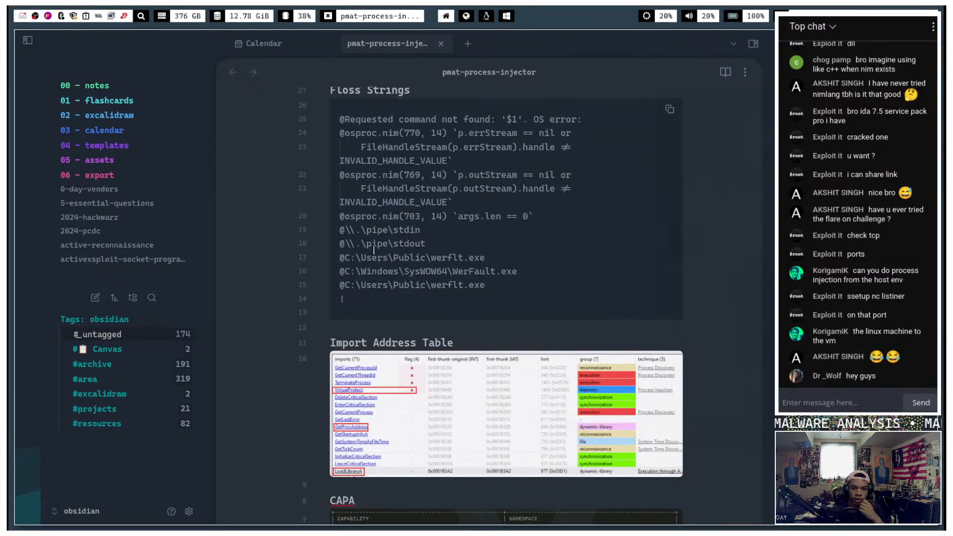
- Return to the FlareVM, move Process Hacker clear of File Explorer and browse to C:\Users\Public
click(506, 16)
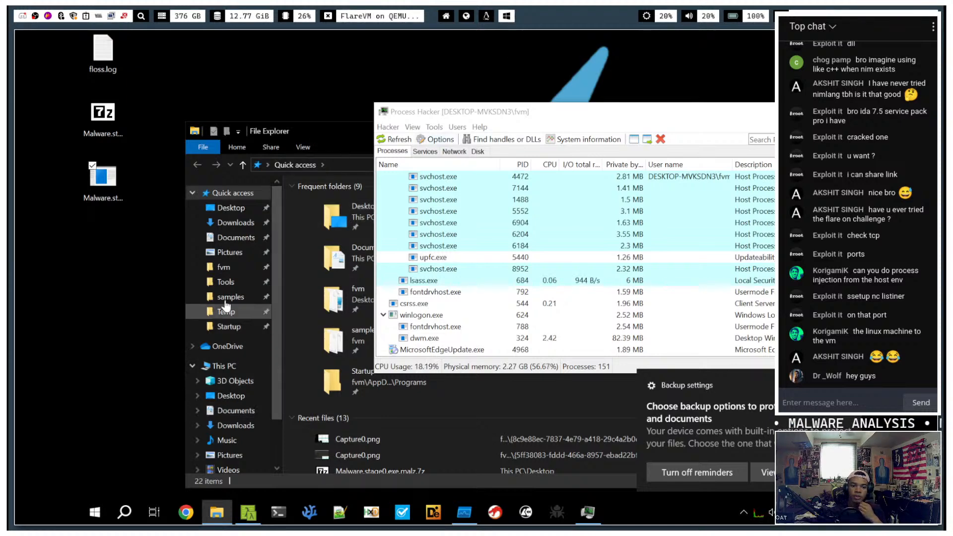
click(229, 267)
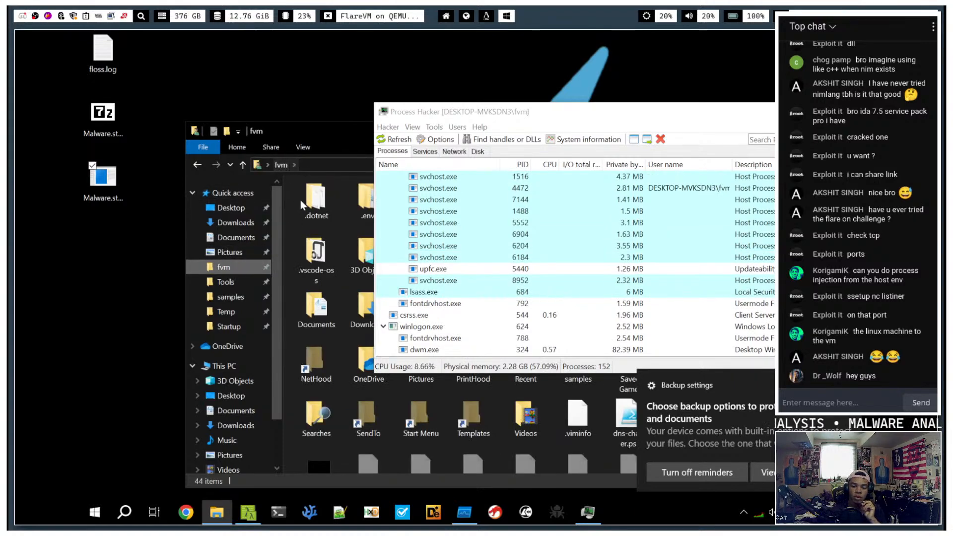
drag(488, 116, 666, 392)
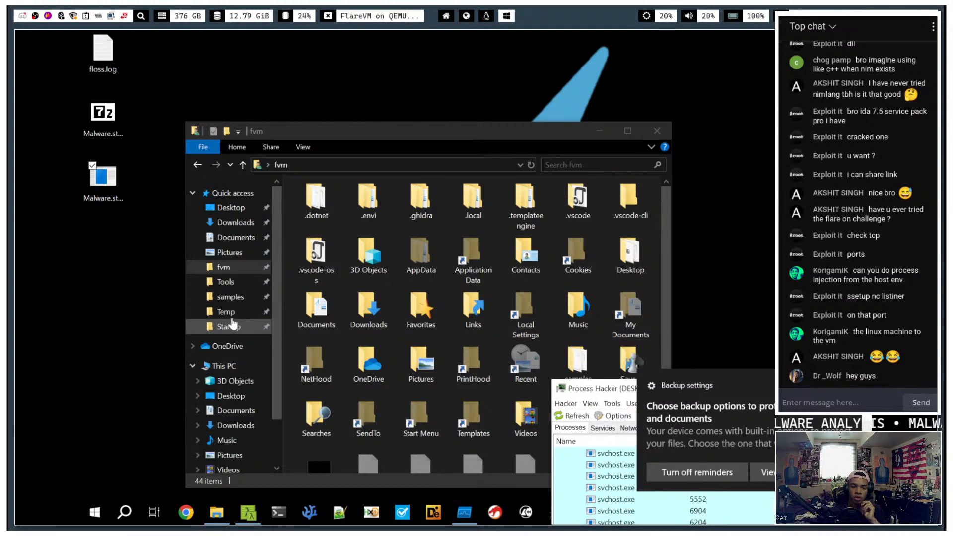
click(229, 312)
click(281, 165)
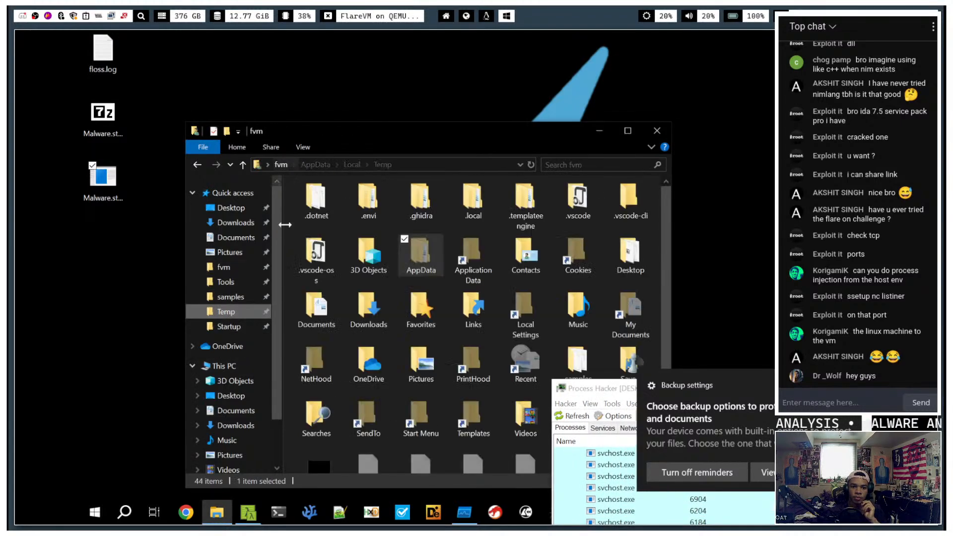
click(222, 366)
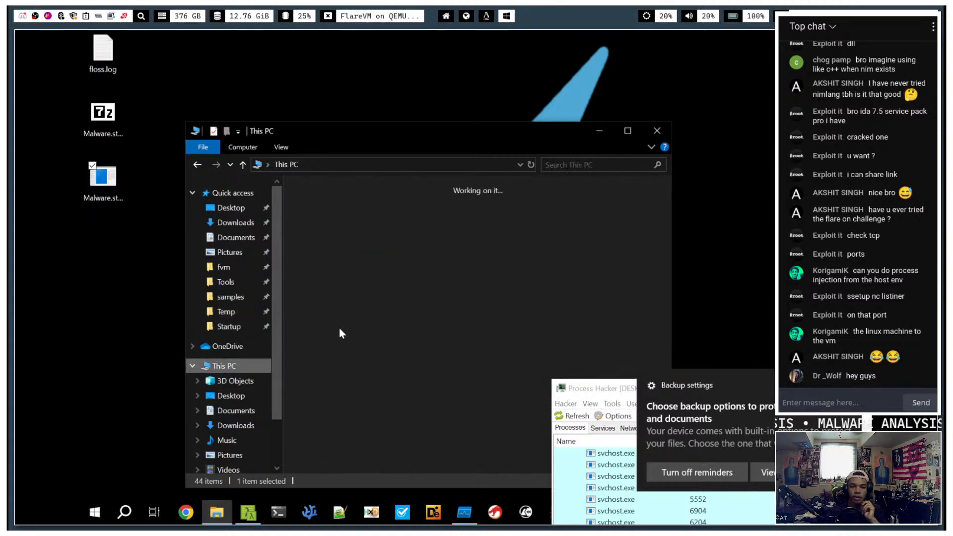
double_click(380, 356)
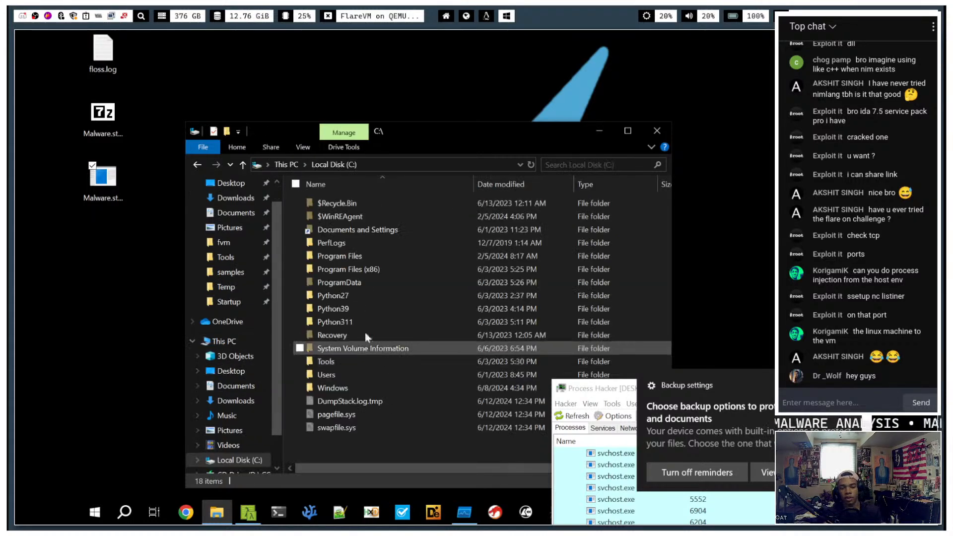
click(325, 374)
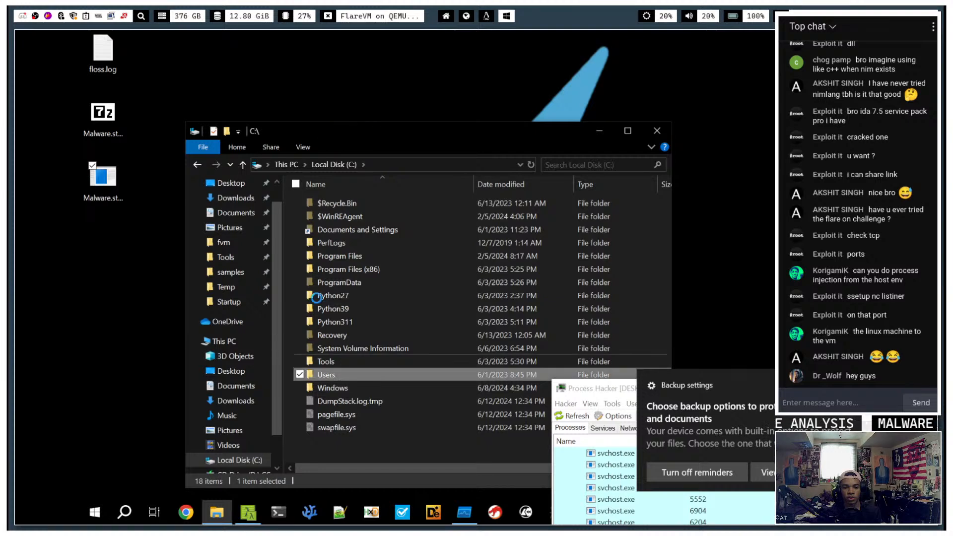
double_click(326, 256)
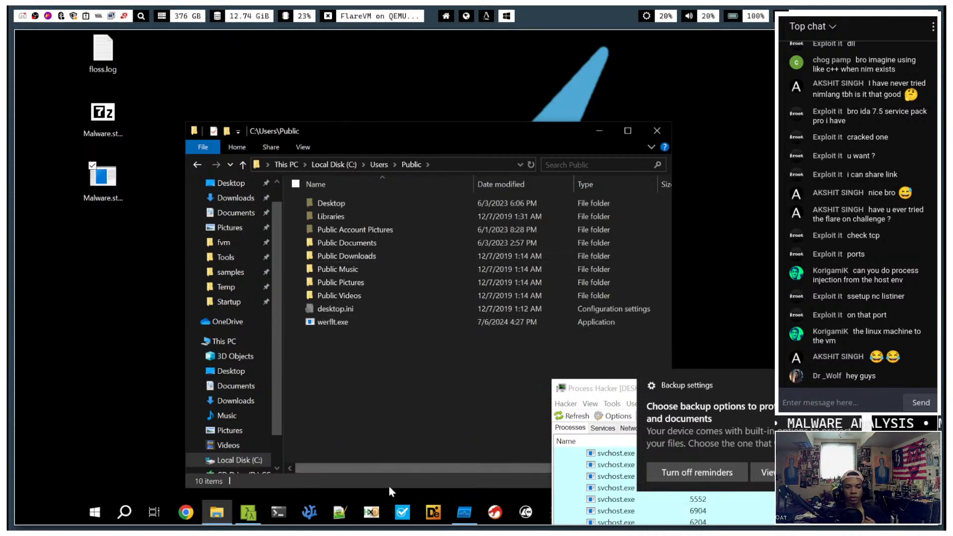
- Load werflt.exe from C:\Users\Public into pestudio and copy its SHA256 value
click(402, 513)
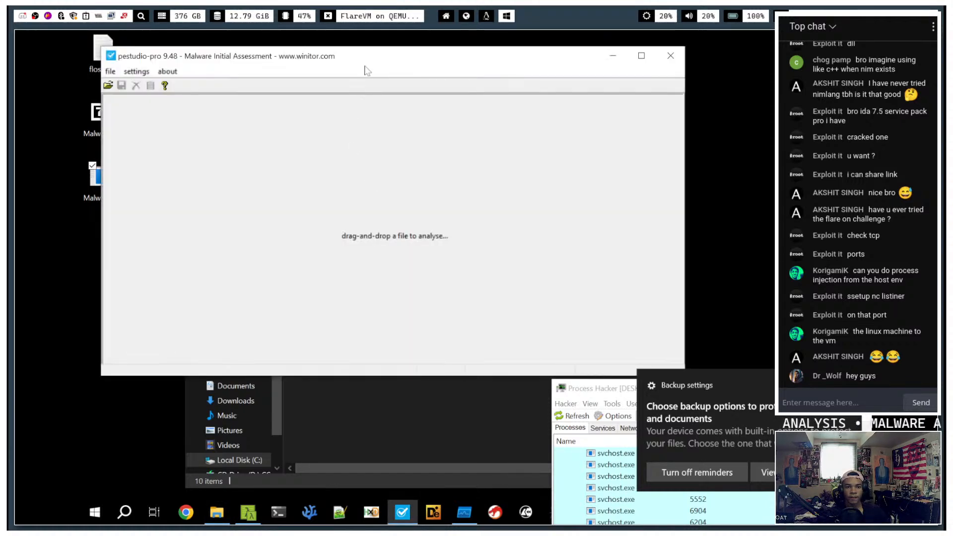
drag(365, 63, 645, 340)
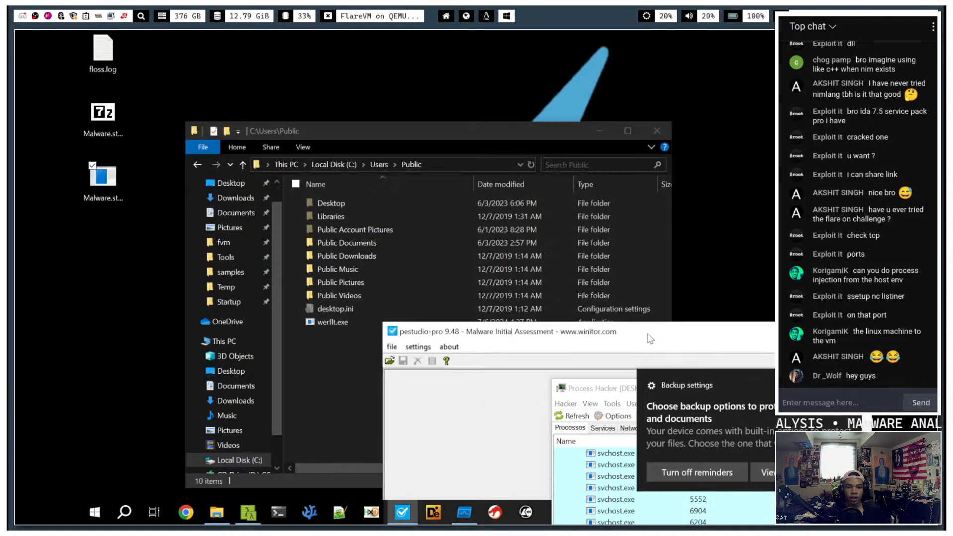
drag(332, 322, 464, 479)
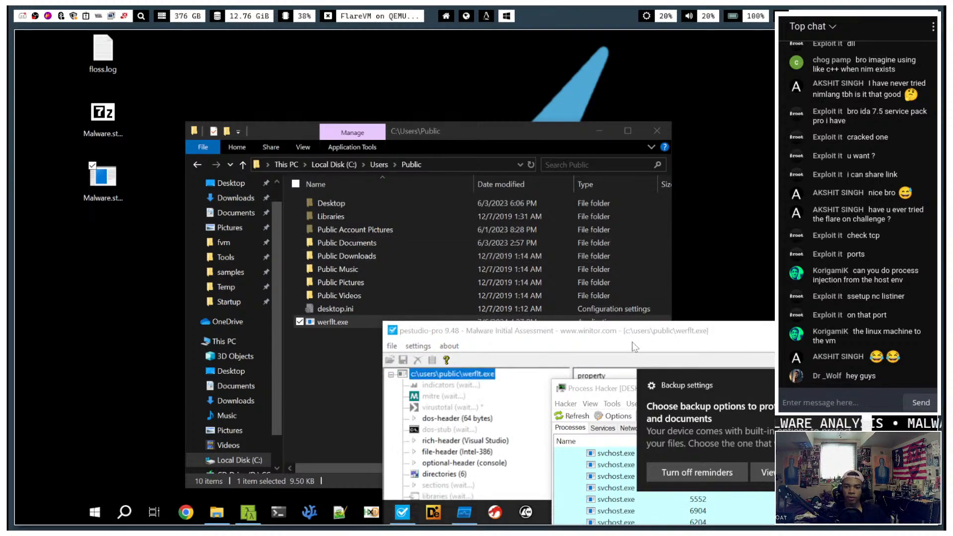
drag(605, 339, 422, 84)
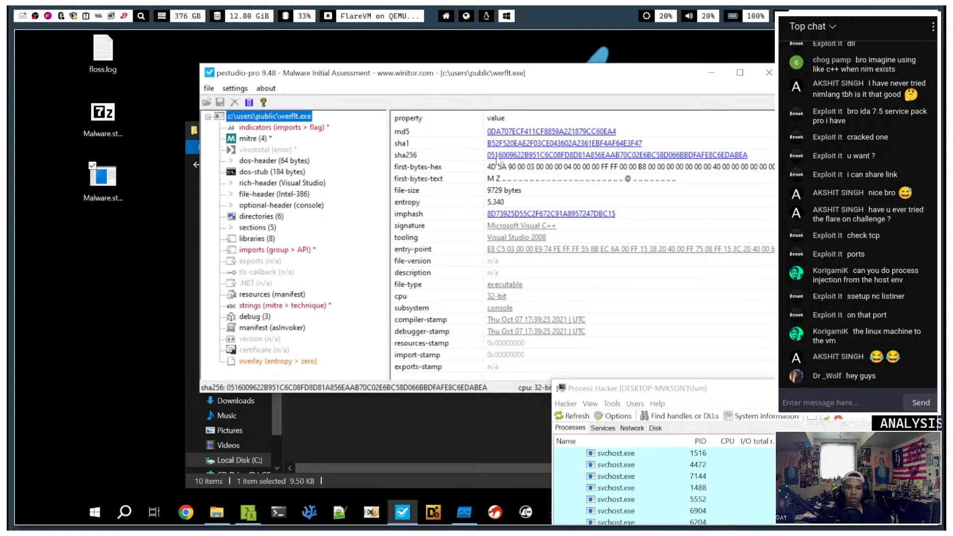
right_click(692, 159)
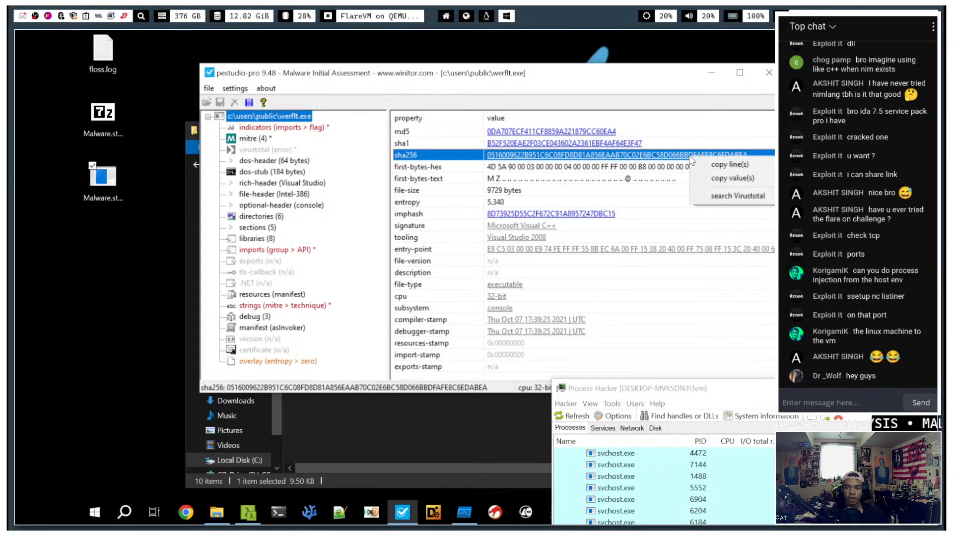
click(731, 179)
- Switch to Firefox on the host and open the VirusTotal site in a new tab
click(467, 16)
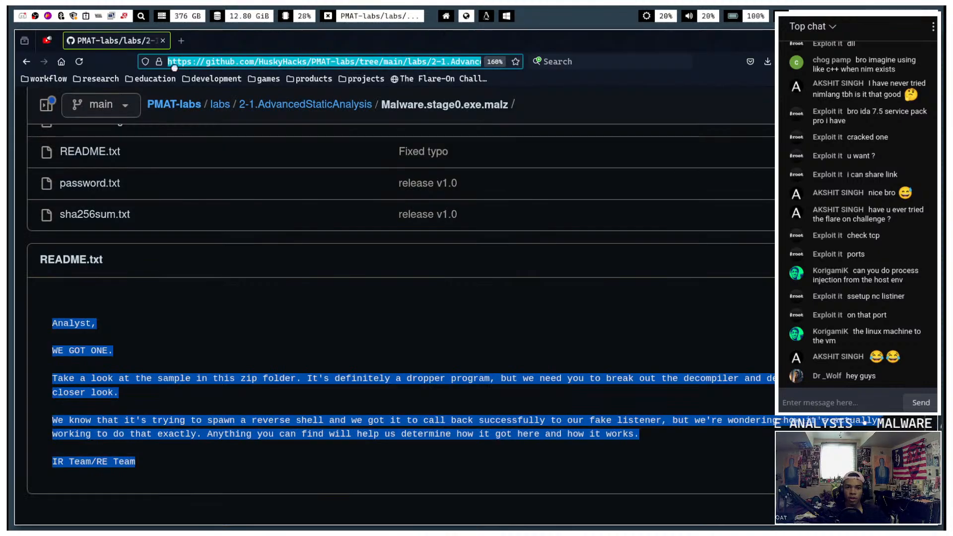
key(ctrl+t)
text(vir)
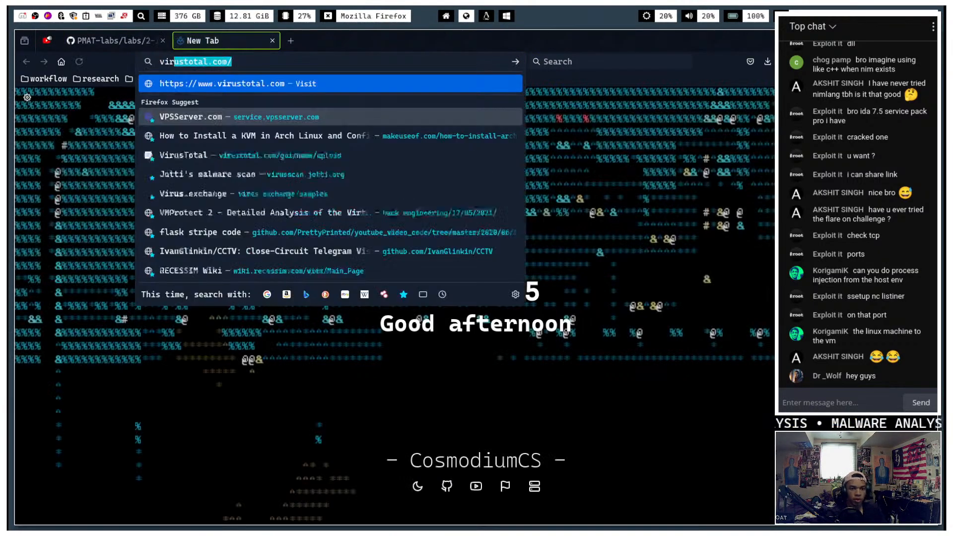
key(Up)
key(Up)
key(Up)
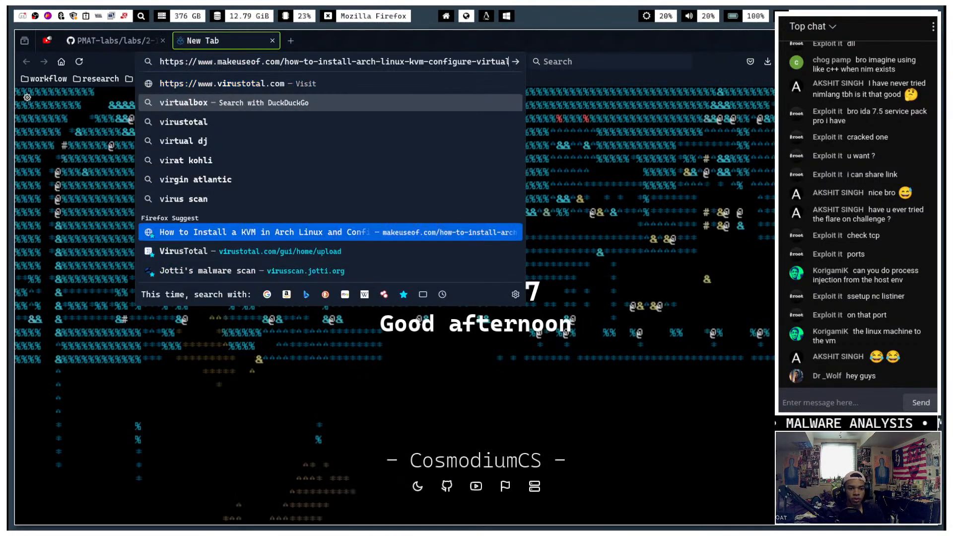
key(Down)
key(Return)
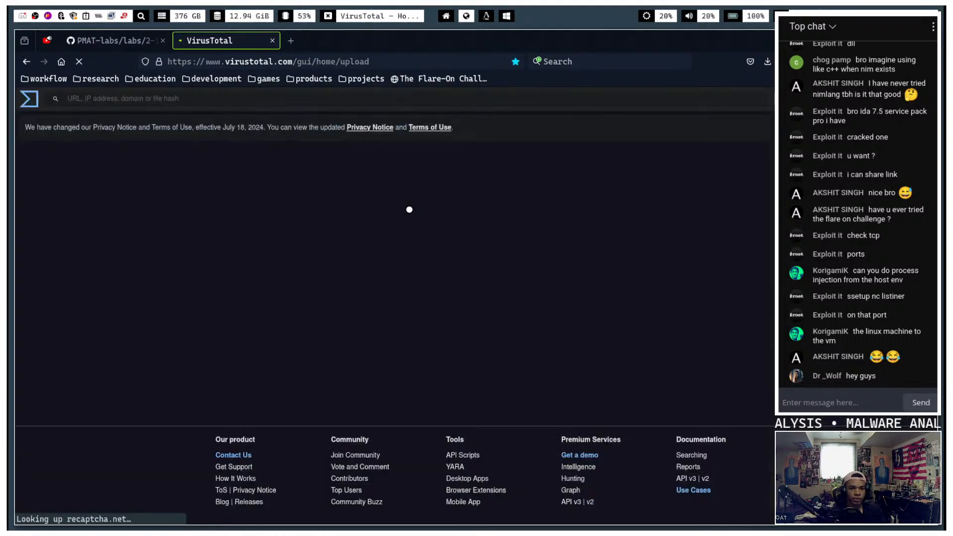
- Search VirusTotal for the copied SHA256 hash and review the rule matches and vendor detections in the report
click(572, 296)
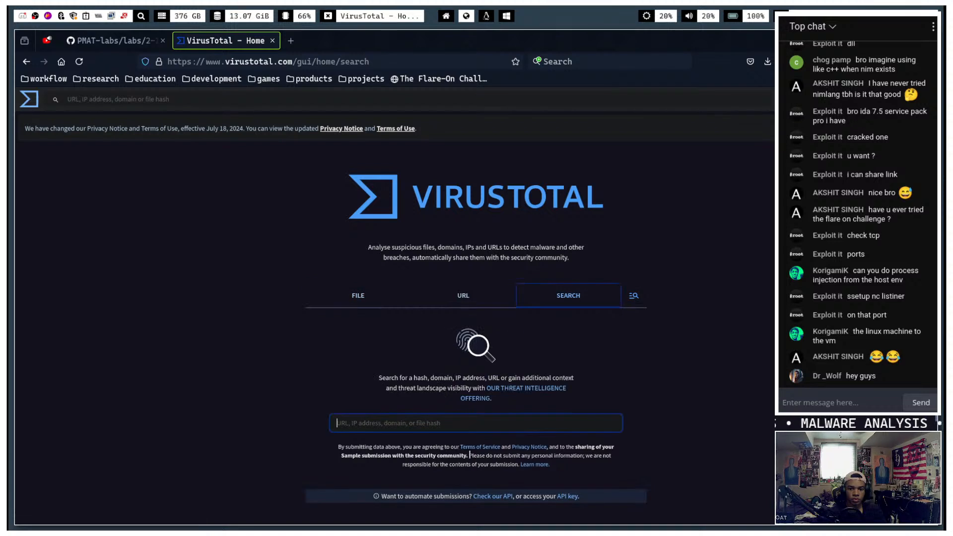
key(ctrl+v)
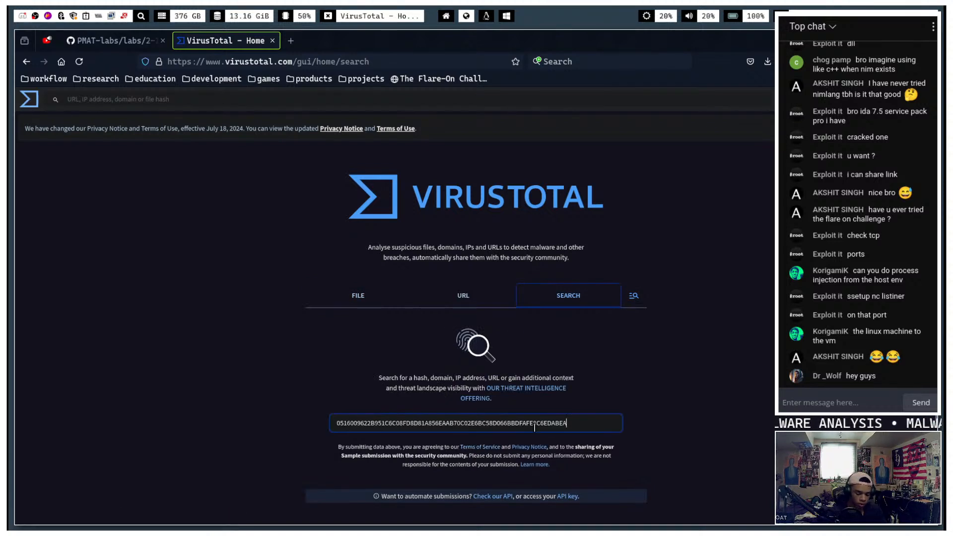
key(Return)
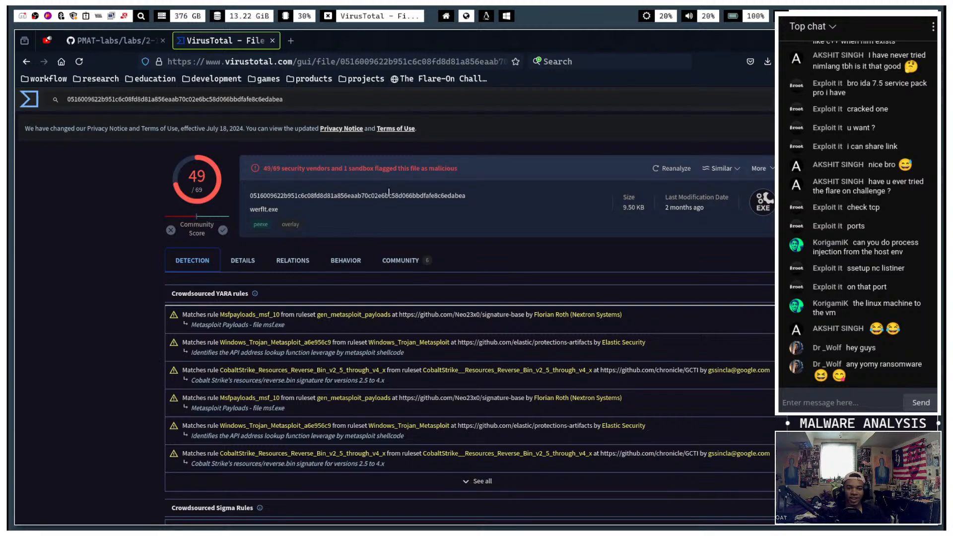
scroll(364, 236, down, 3)
scroll(339, 224, down, 5)
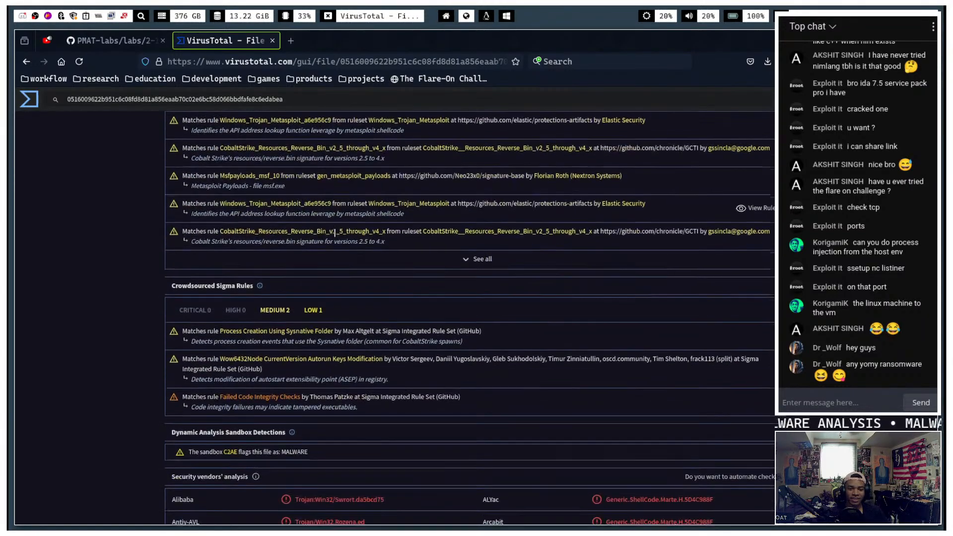
scroll(358, 273, down, 4)
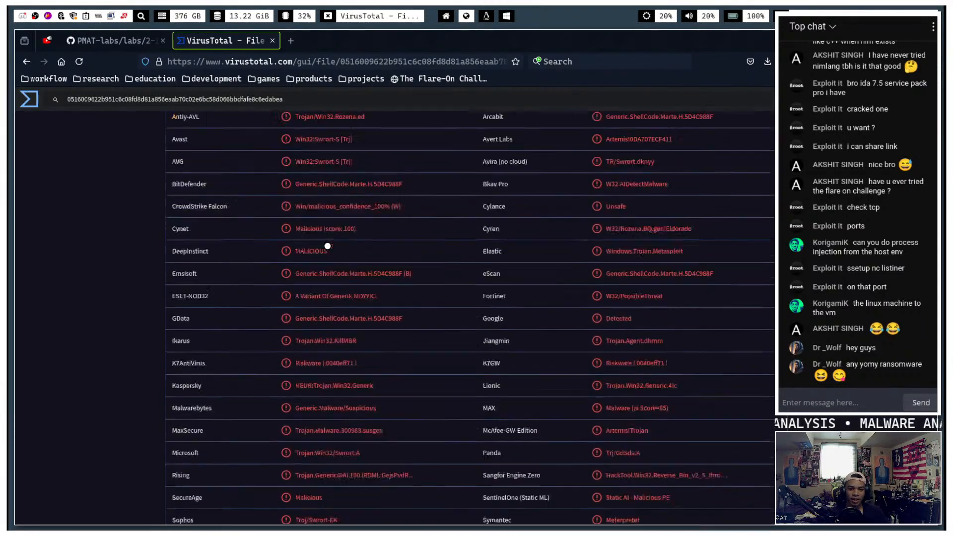
scroll(358, 273, up, 15)
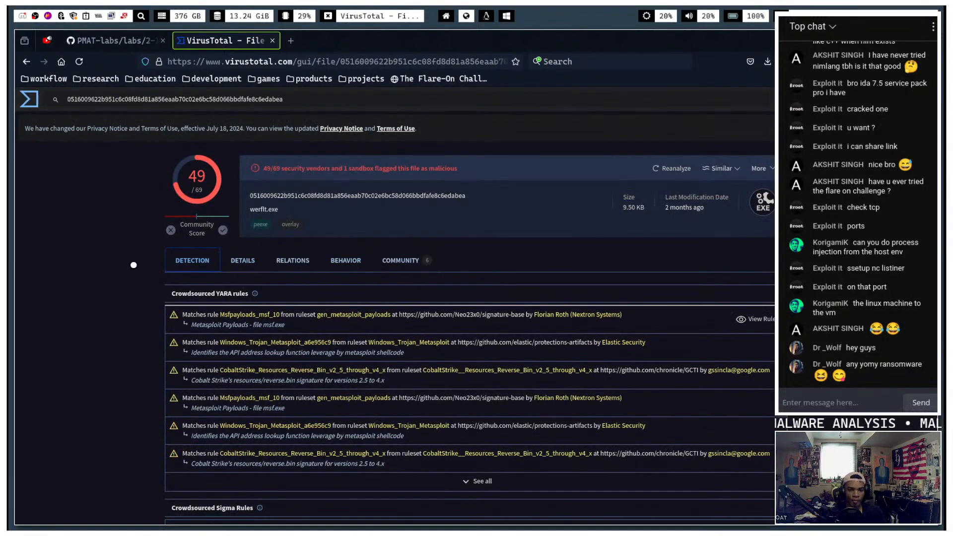
- Copy a screenshot of the VirusTotal report header, from the community score to the hash and file name
key(Print)
drag(149, 147, 785, 243)
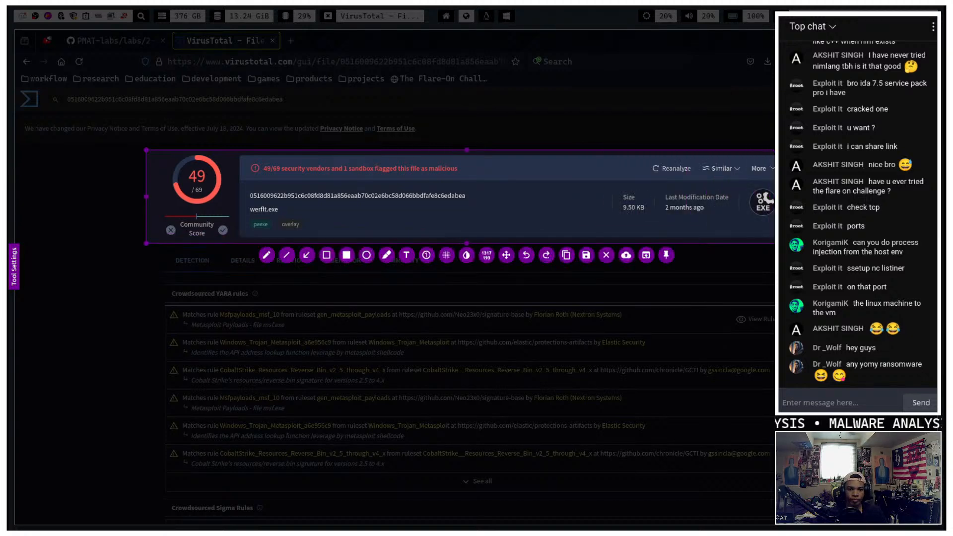
drag(788, 196, 472, 214)
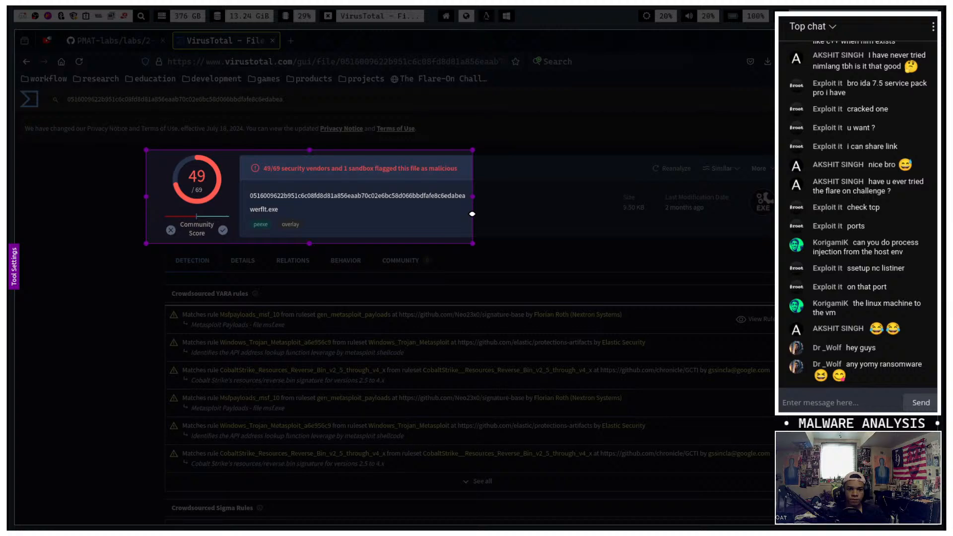
key(ctrl+c)
- Paste the VirusTotal screenshot into the pmat-process-injector note in Obsidian, between General Notes and the File.exe heading
key(super+1)
scroll(510, 273, up, 10)
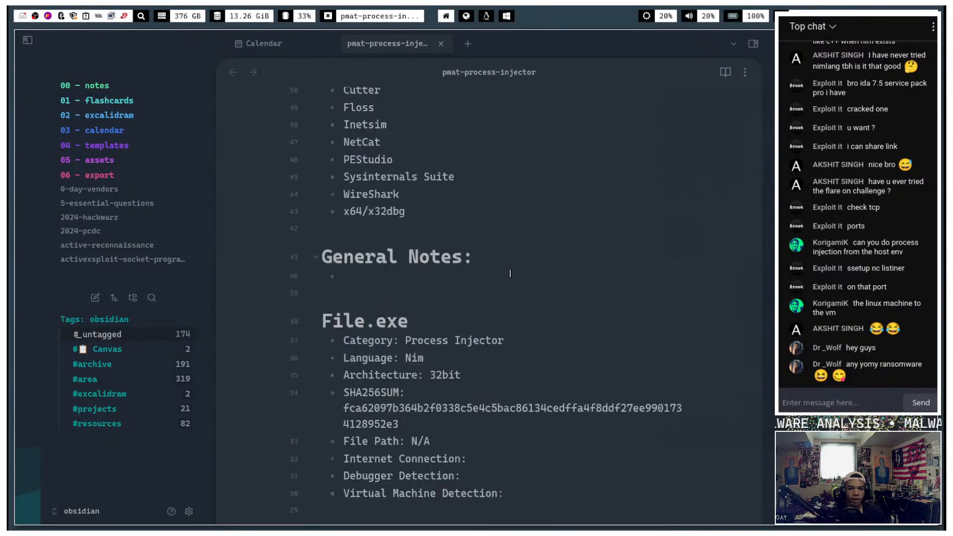
scroll(511, 273, up, 5)
scroll(453, 271, down, 5)
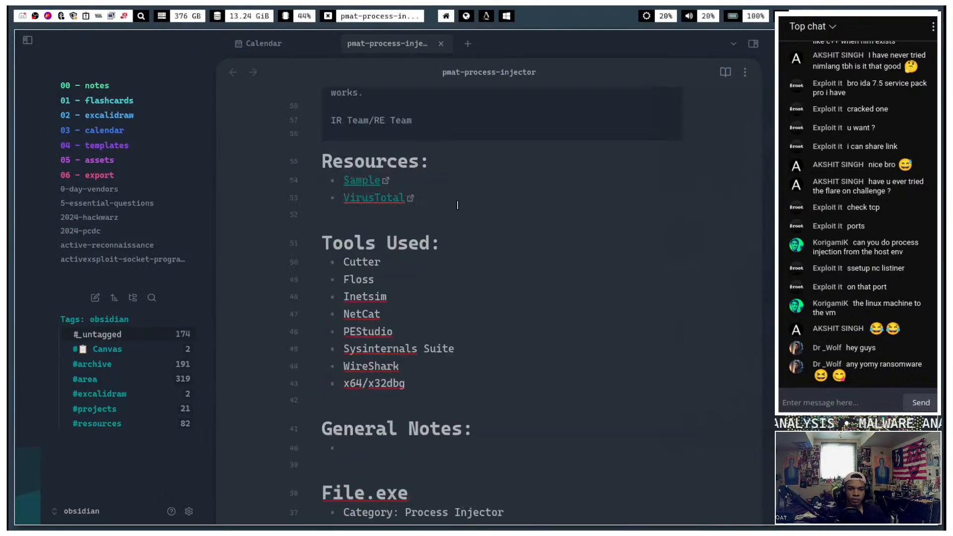
scroll(467, 225, down, 7)
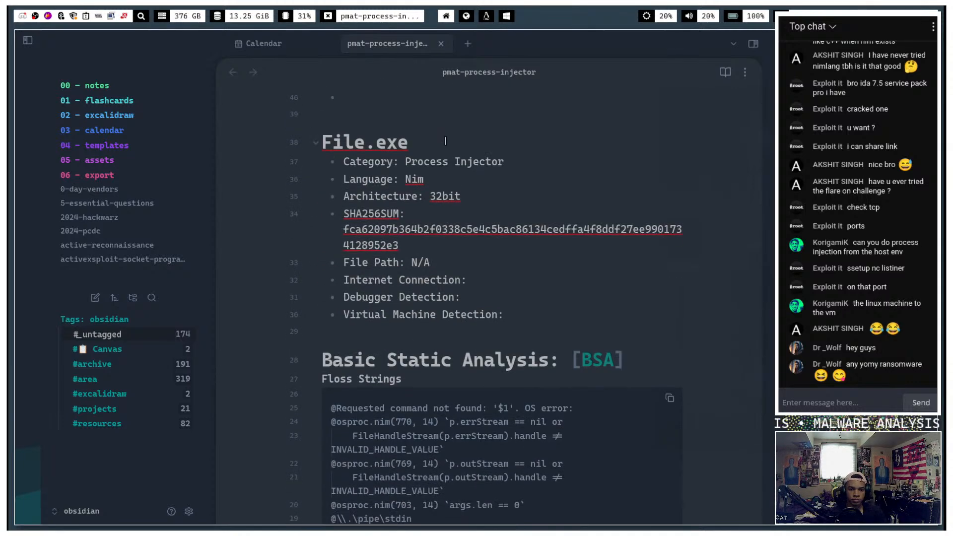
scroll(445, 142, up, 4)
click(411, 287)
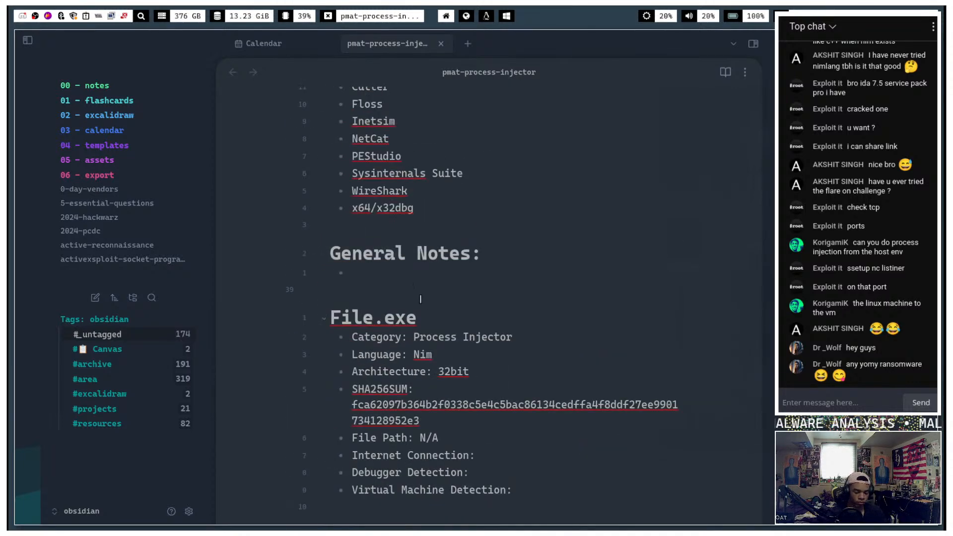
key(ctrl+v)
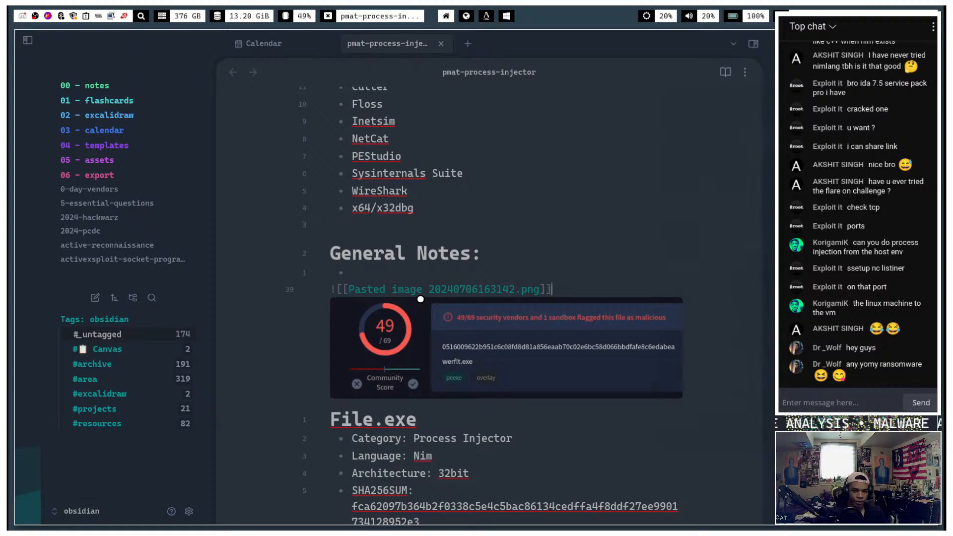
key(Return)
- Rename the note's File.exe heading as malware.exe
scroll(377, 189, down, 5)
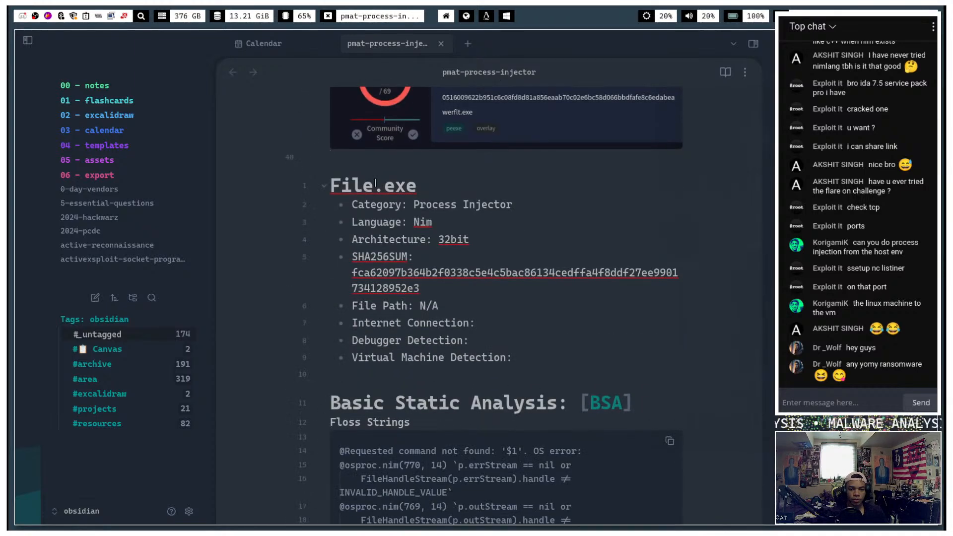
double_click(364, 186)
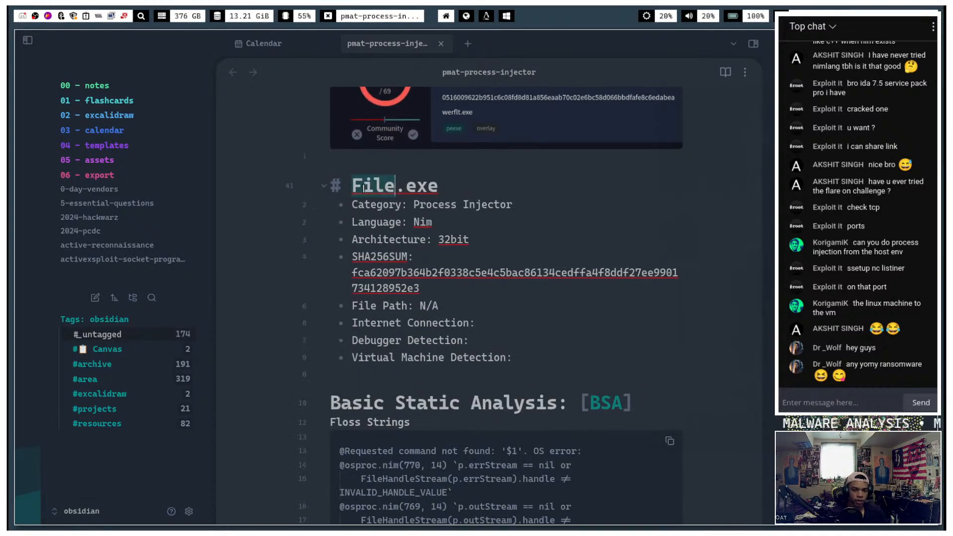
text(malware)
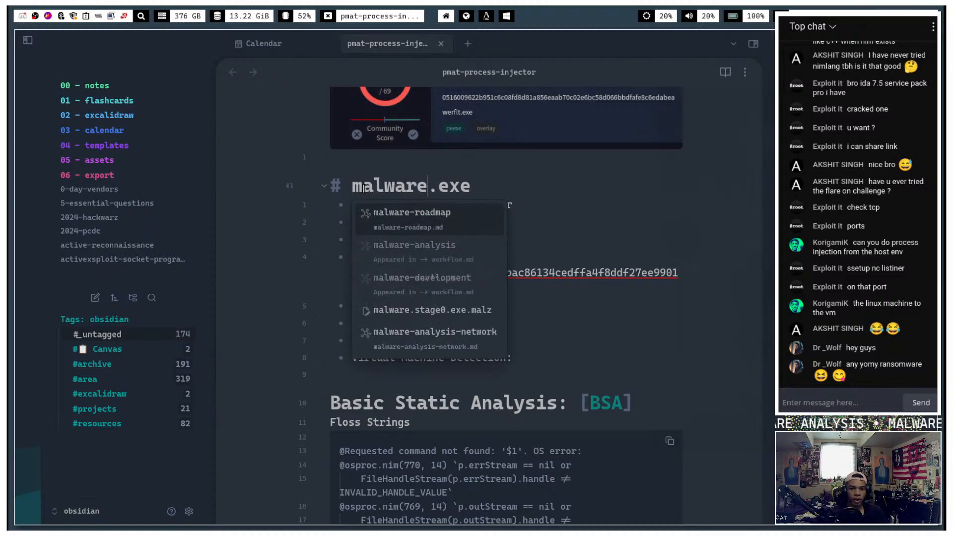
key(Escape)
- Duplicate the malware.exe heading with its whole bullet list, from Category to Virtual Machine Detection
key(Home)
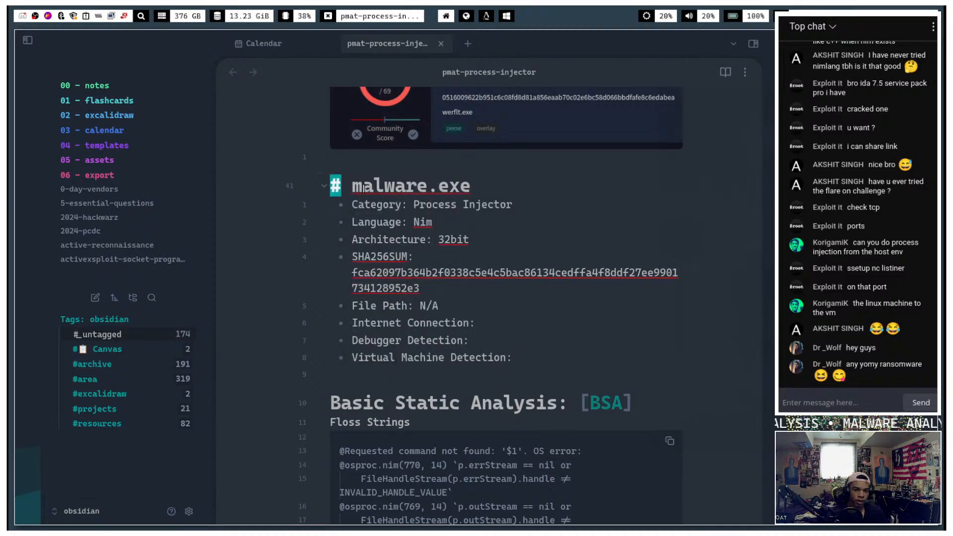
key(shift+Down)
key(shift+Down)
key(shift+Down)
key(shift+Down)
key(shift+Down)
key(shift+Down)
key(shift+Down)
key(shift+Down)
key(shift+4)
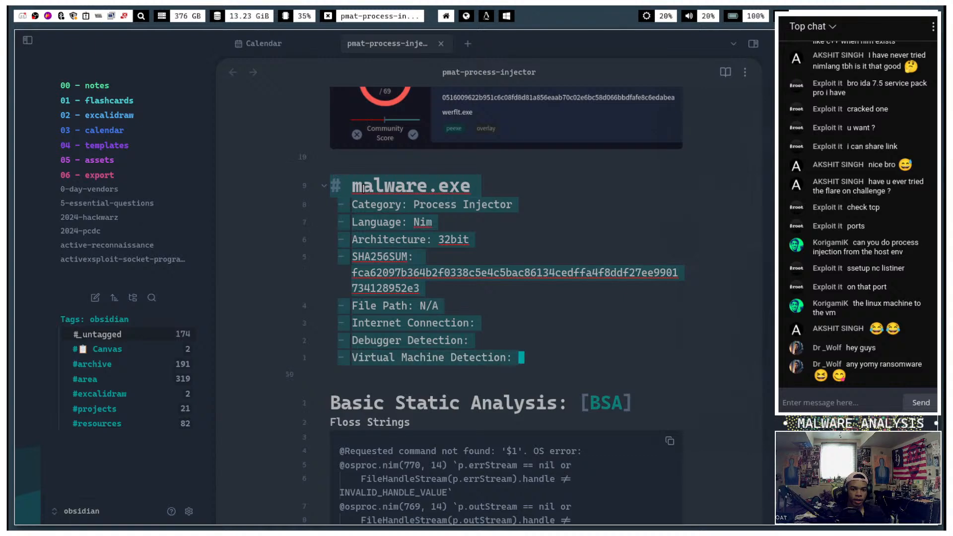
key(y)
key(j)
key(k)
key(k)
key(p)
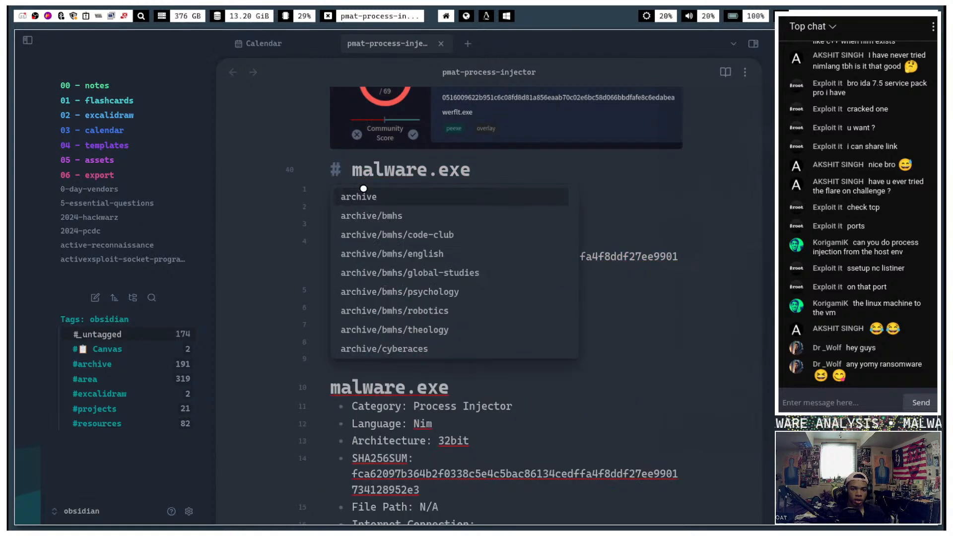
key(Escape)
- Rename the second malware.exe heading as werflt.exe
key(j)
key(j)
key(j)
key(j)
key(j)
key(j)
key(j)
key(j)
key(j)
key(j)
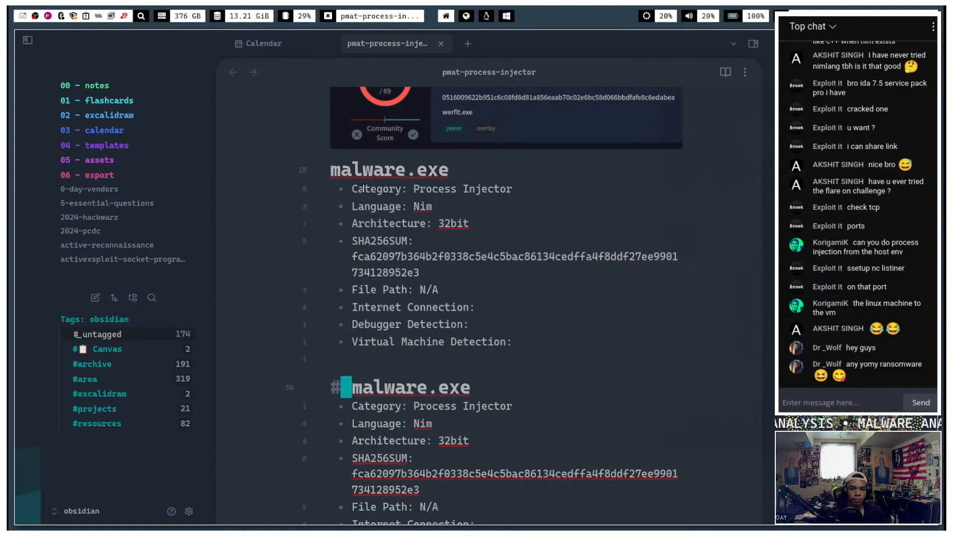
text(cwwerflt)
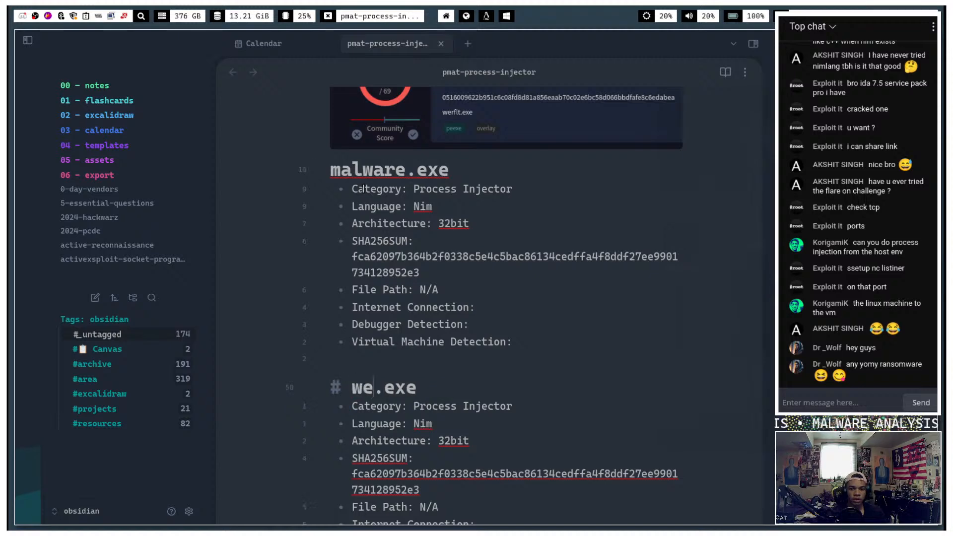
key(Escape)
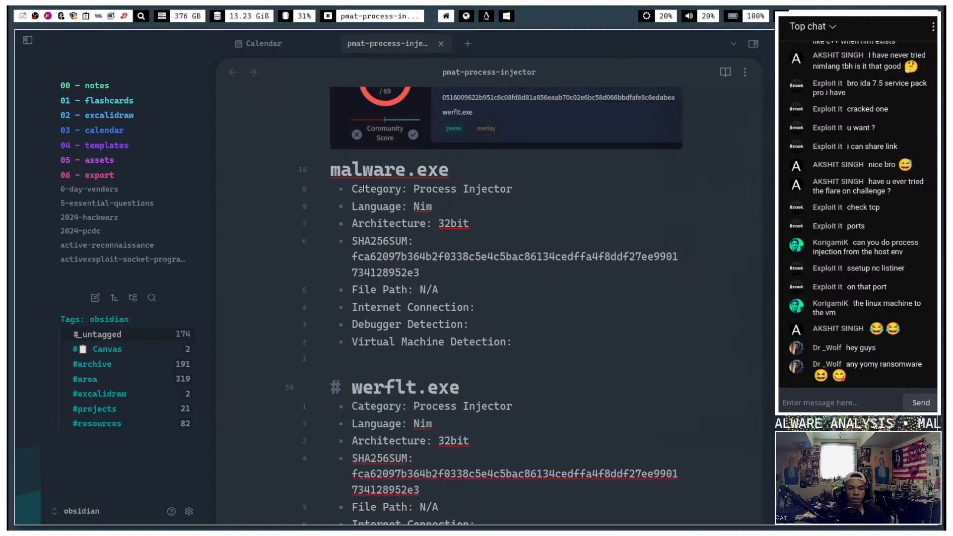
- Clear the Category value in the werflt.exe section
scroll(463, 282, down, 3)
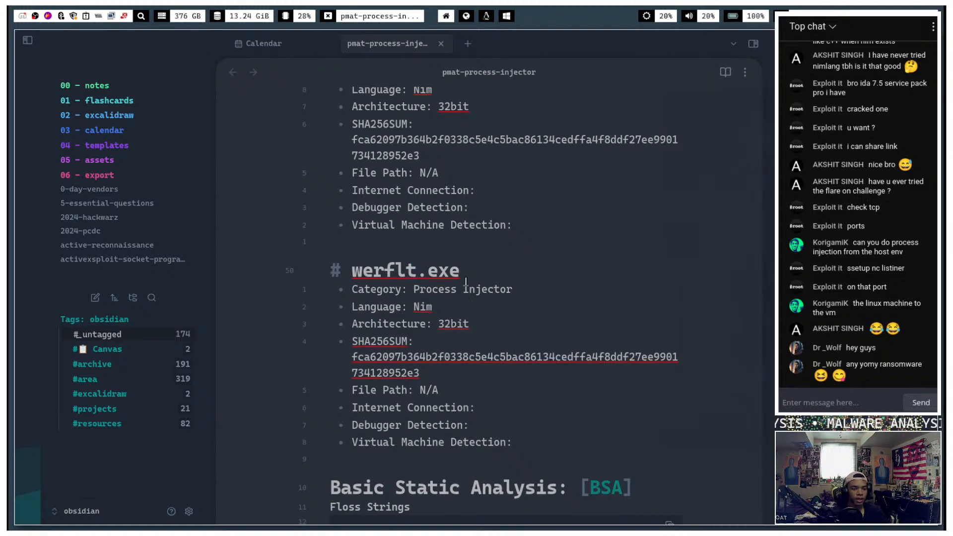
key(j)
key(l)
key(l)
key(l)
key(l)
key(shift+d)
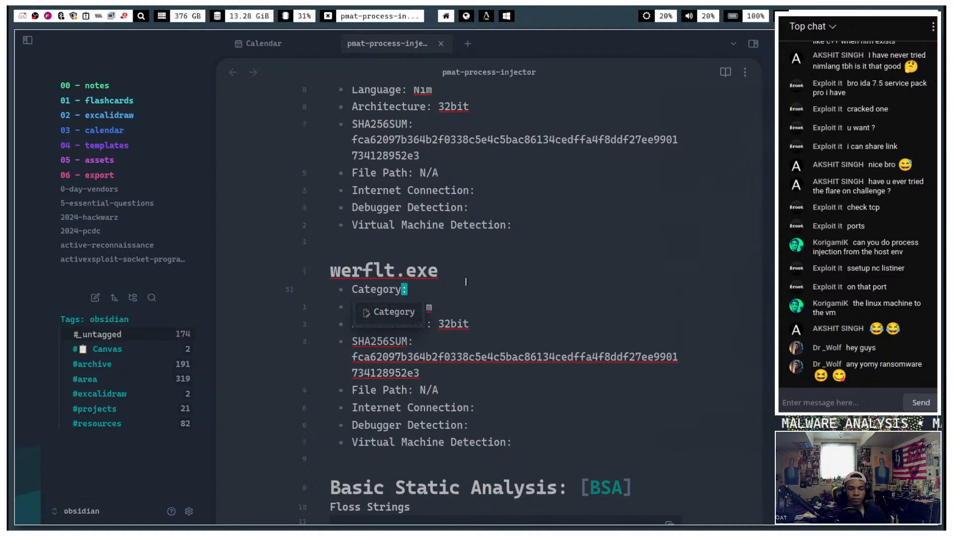
- Switch to the FlareVM machine and examine the imports of werflt.exe in pestudio, sorted with the flagged functions first
key(j)
key(super+3)
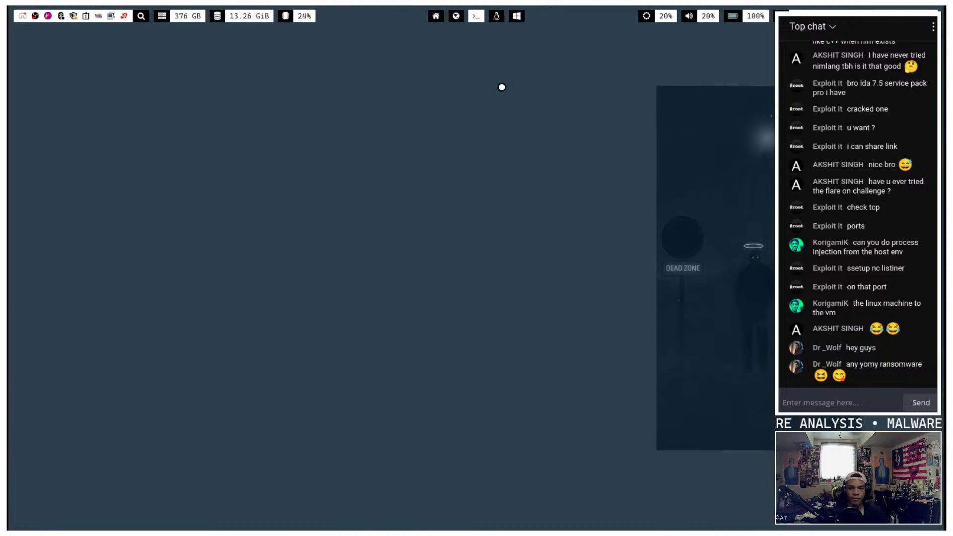
click(510, 19)
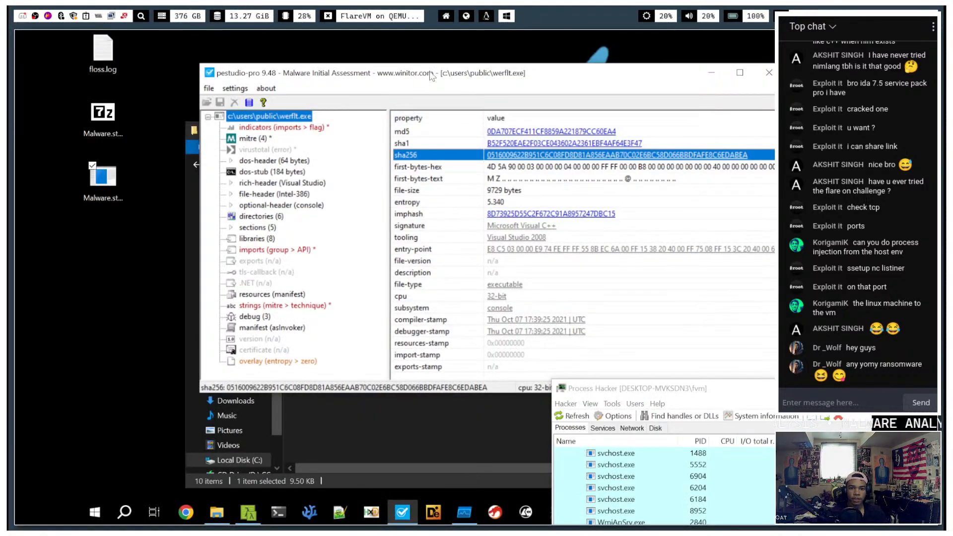
drag(431, 76, 410, 81)
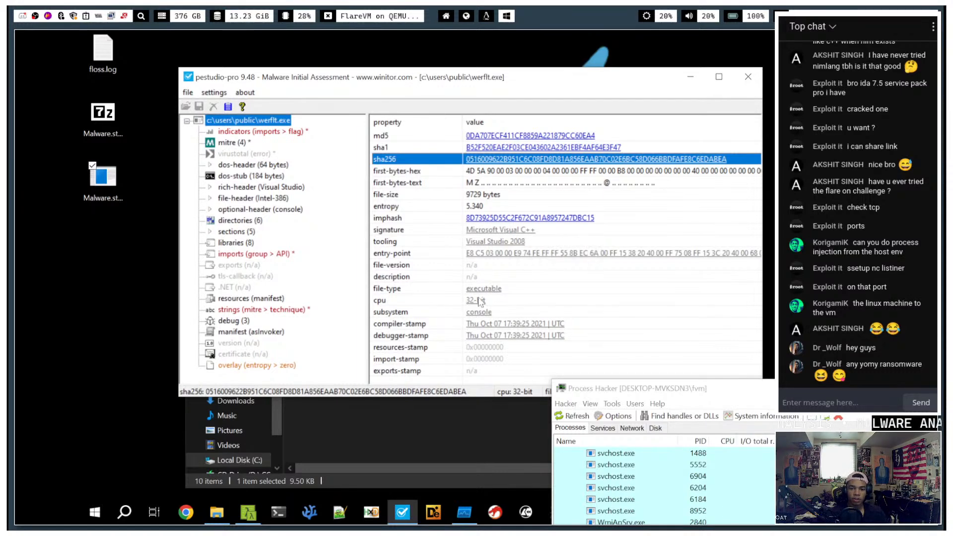
click(274, 254)
click(496, 123)
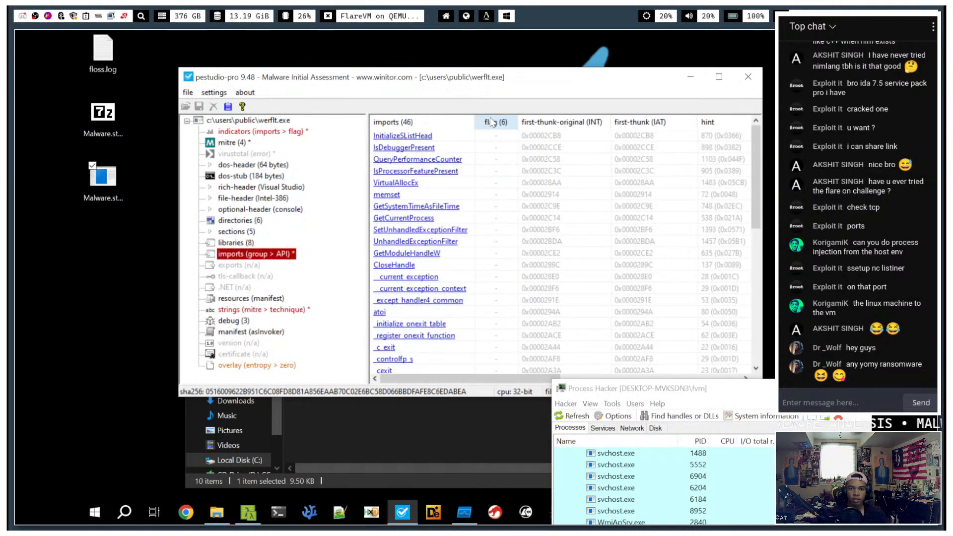
click(496, 122)
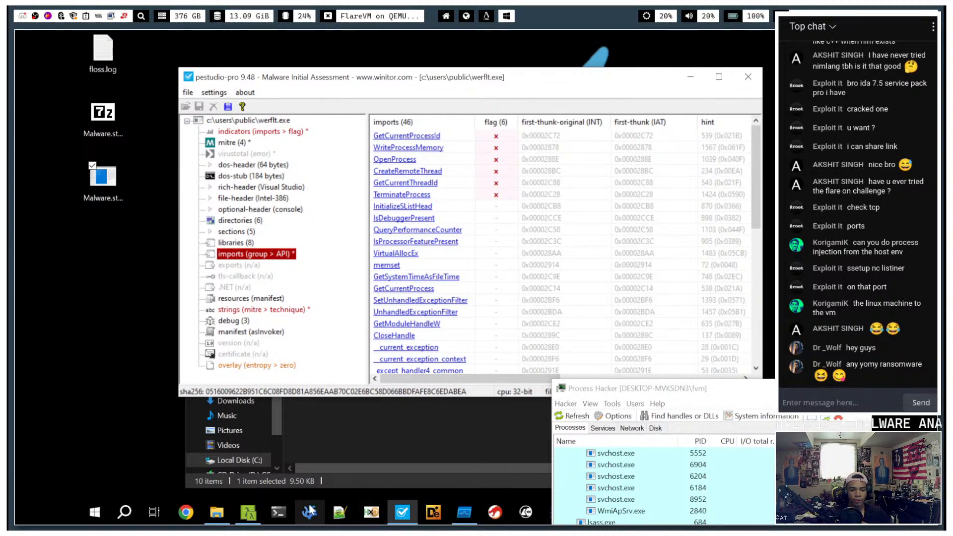
- Clear the VM desktop by minimizing Process Hacker and pestudio and closing the C:\Users\Public folder window
drag(764, 392, 554, 183)
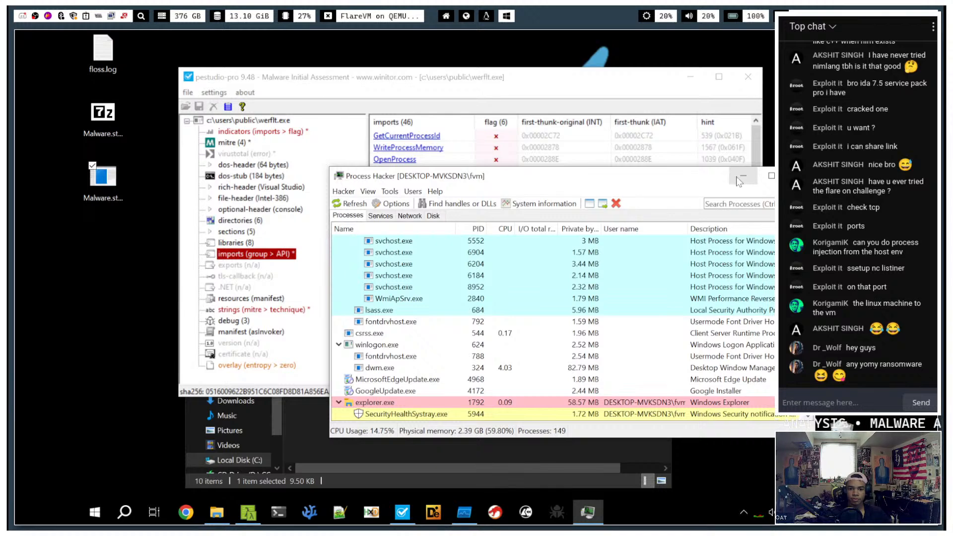
click(741, 179)
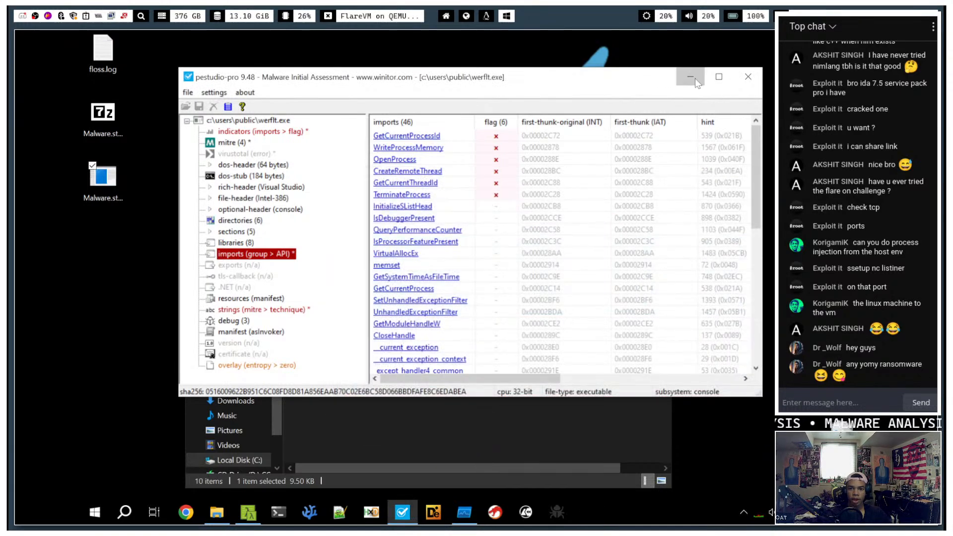
click(692, 78)
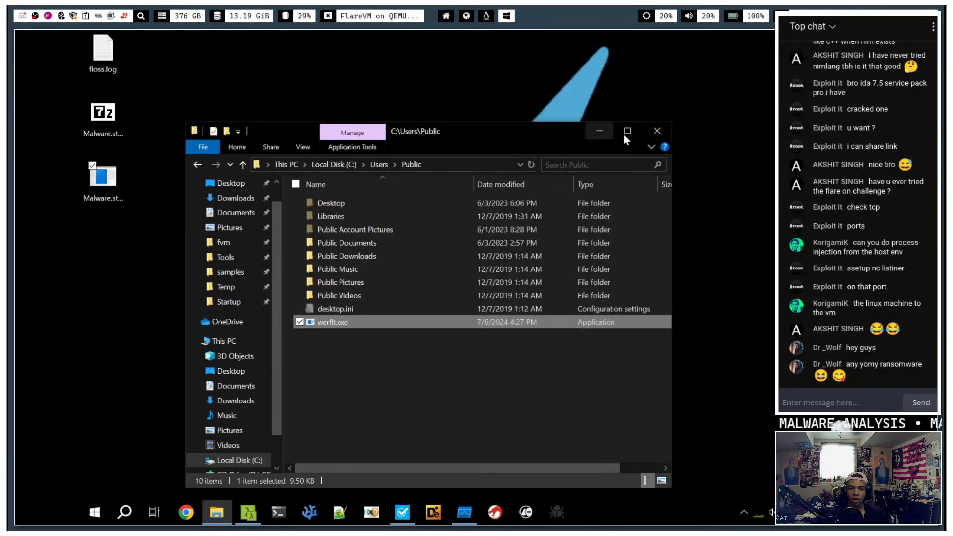
click(655, 131)
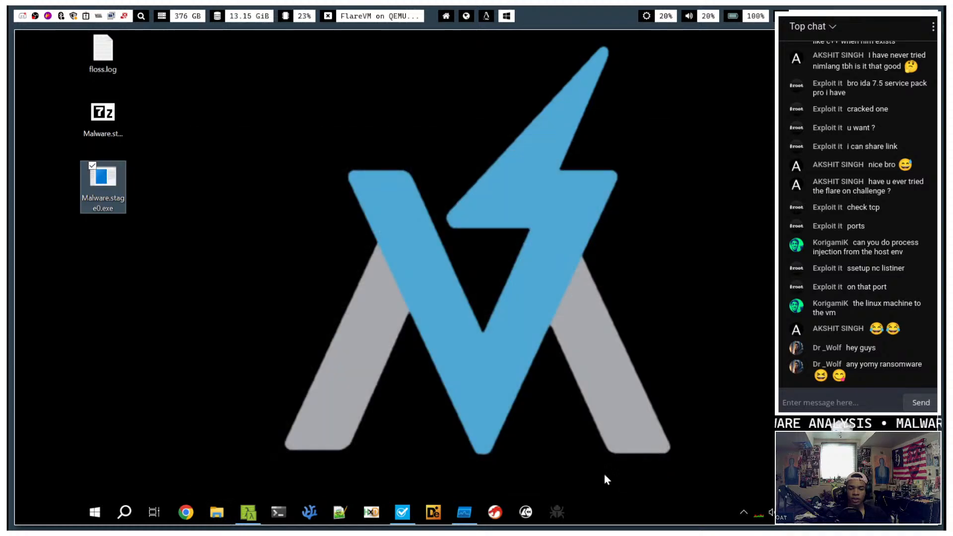
- Launch x32dbg and load Malware.stage0.exe from the Desktop for debugging
click(557, 511)
click(480, 272)
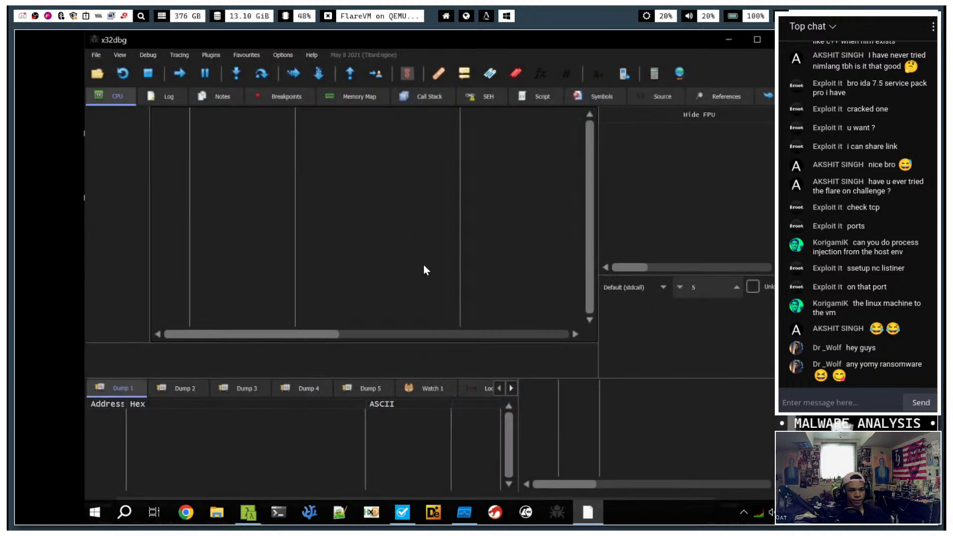
click(96, 73)
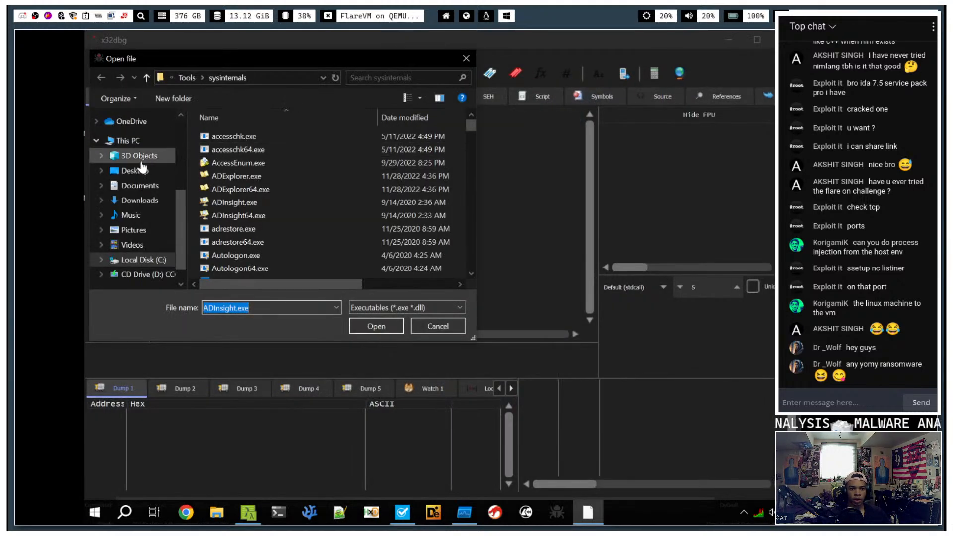
click(139, 156)
click(135, 171)
double_click(236, 136)
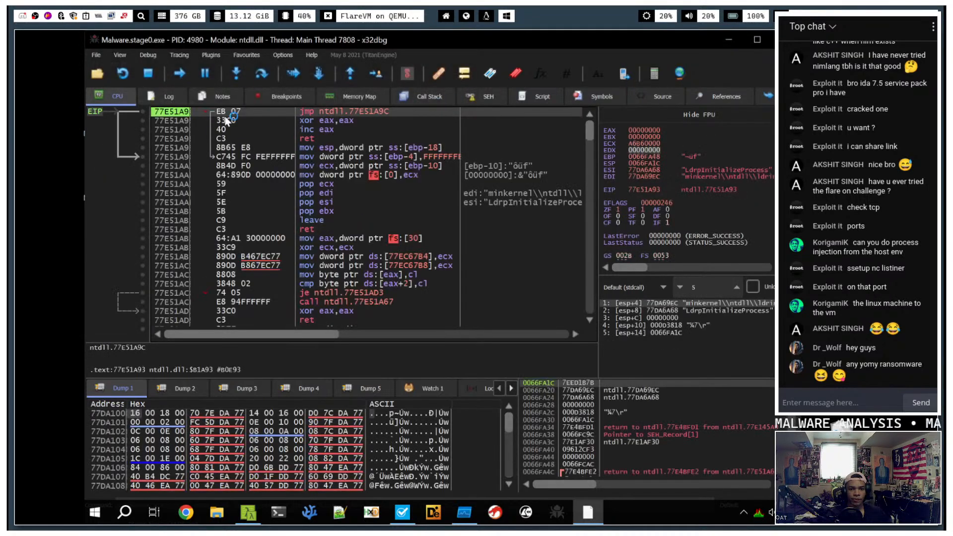
- Show the breakpoint list and maximize the debugger window so the command line is available for input
click(249, 97)
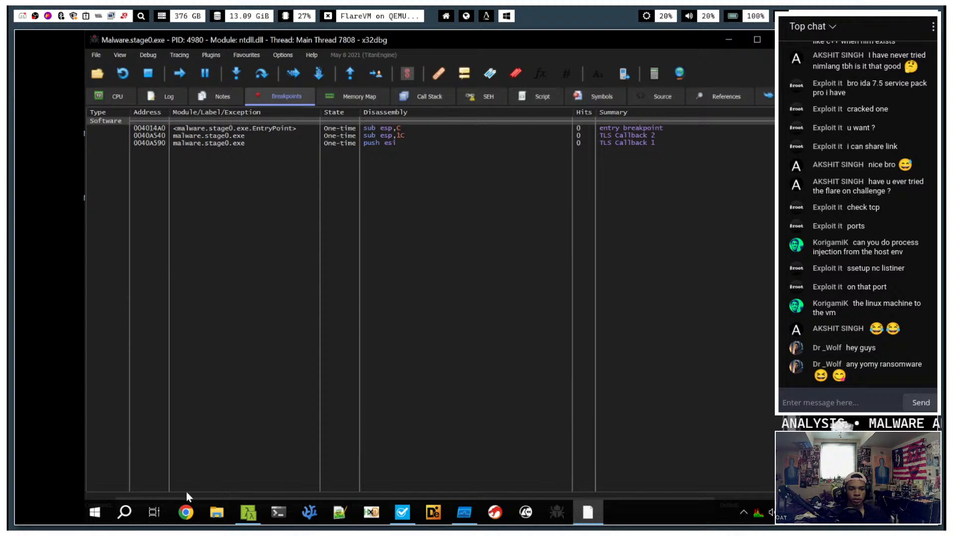
click(758, 40)
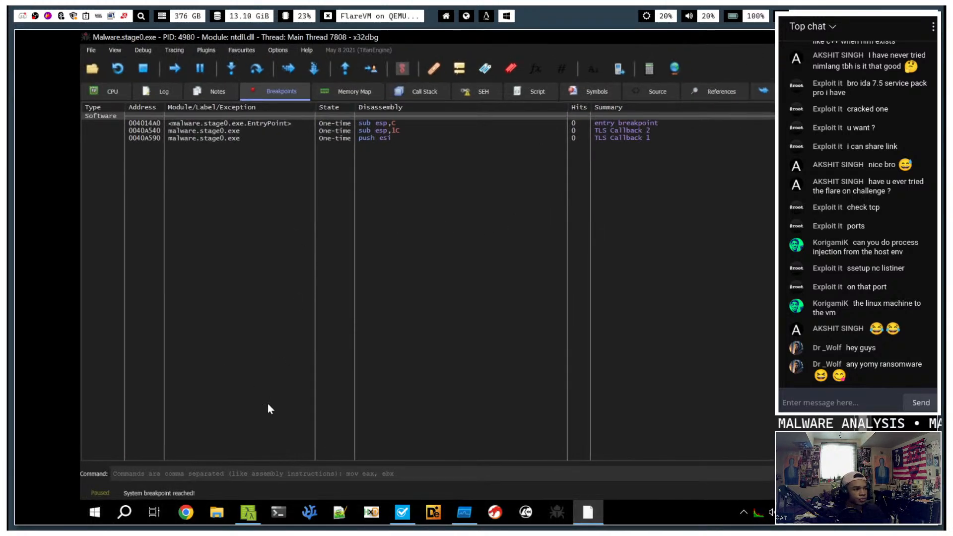
click(259, 473)
- Try to set a breakpoint with the command "bp VritualProtect"
text(bp Vritual)
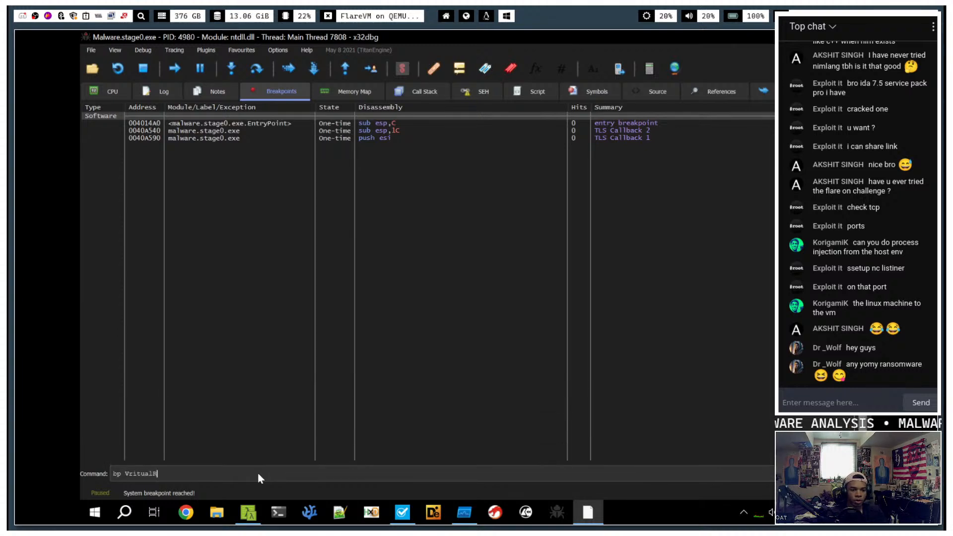
text(Proge)
key(BackSpace)
key(BackSpace)
text(tect)
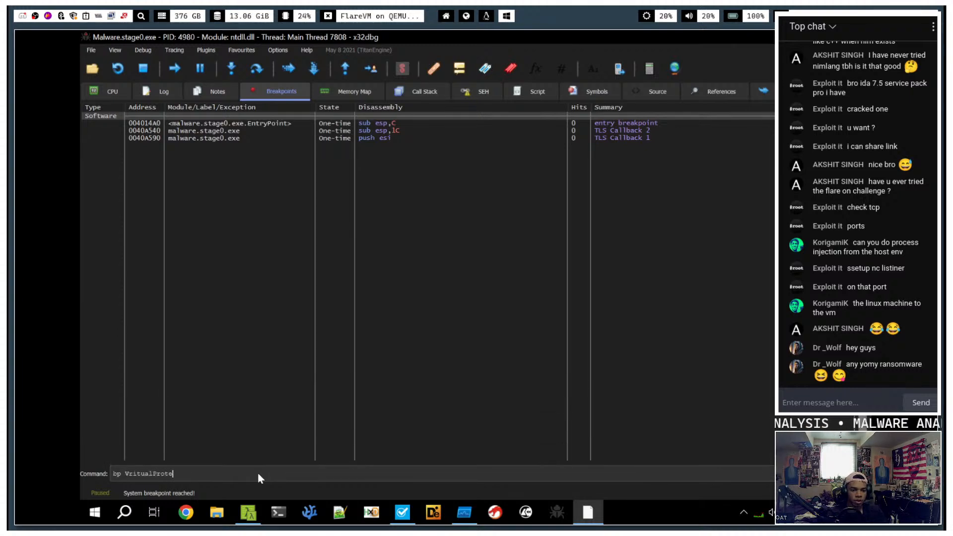
key(Return)
text(Loa)
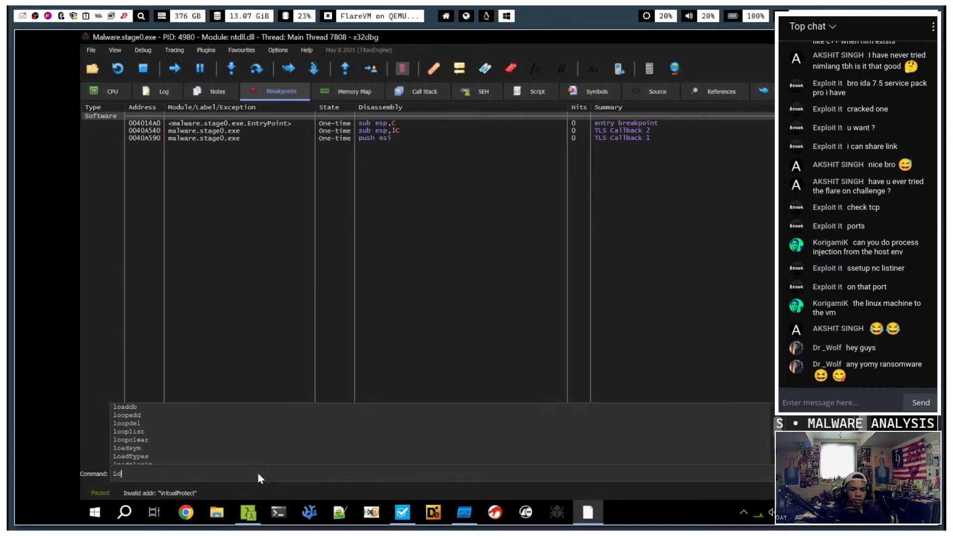
key(BackSpace)
key(BackSpace)
key(BackSpace)
text(bp 1)
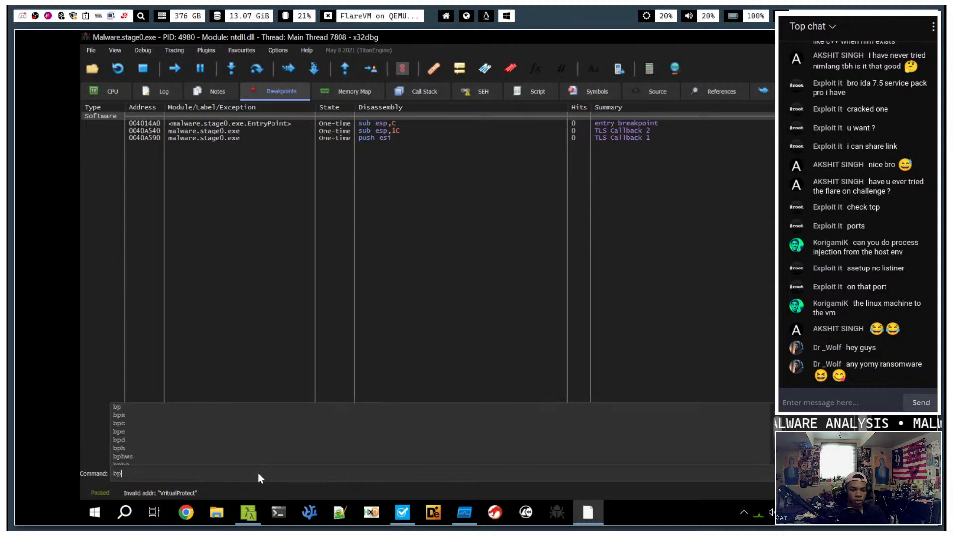
key(BackSpace)
text(Load)
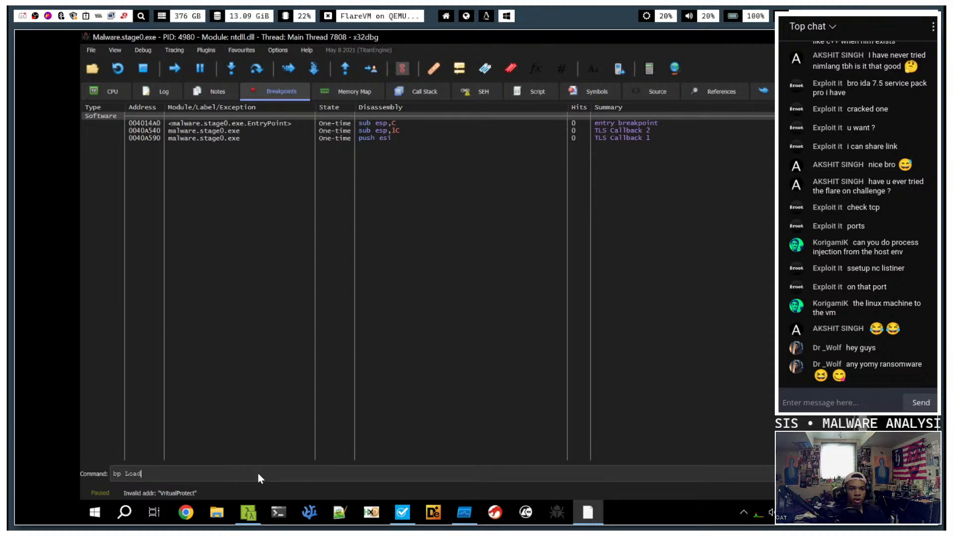
key(BackSpace)
key(BackSpace)
key(BackSpace)
key(BackSpace)
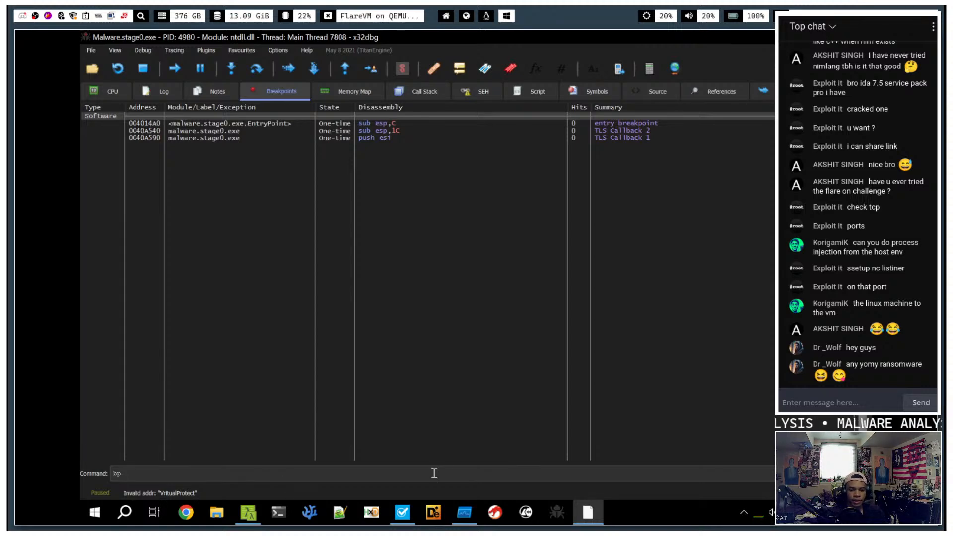
- Check the Import Address Table in the Obsidian notes and set a breakpoint on VirtualProtect in the VM's debugger
click(445, 14)
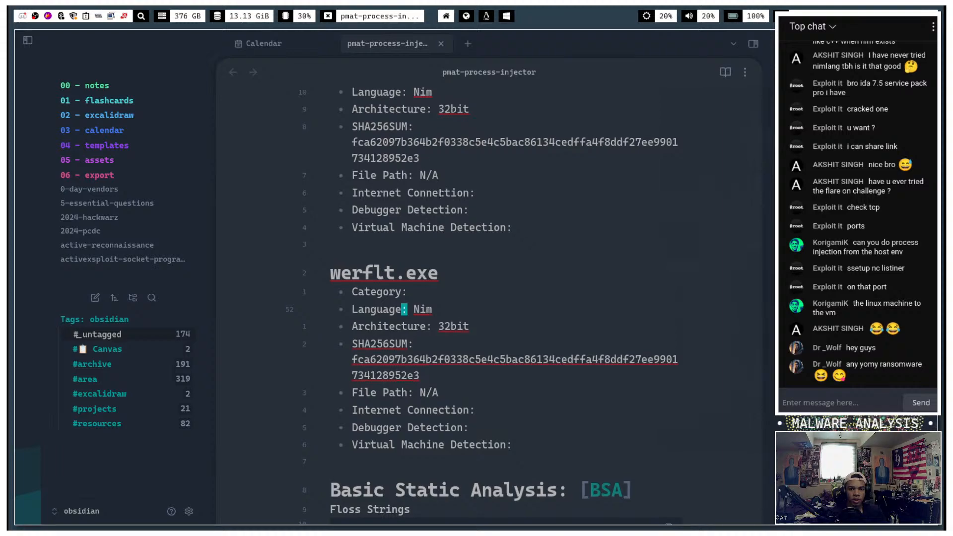
scroll(451, 206, down, 3)
scroll(470, 177, down, 5)
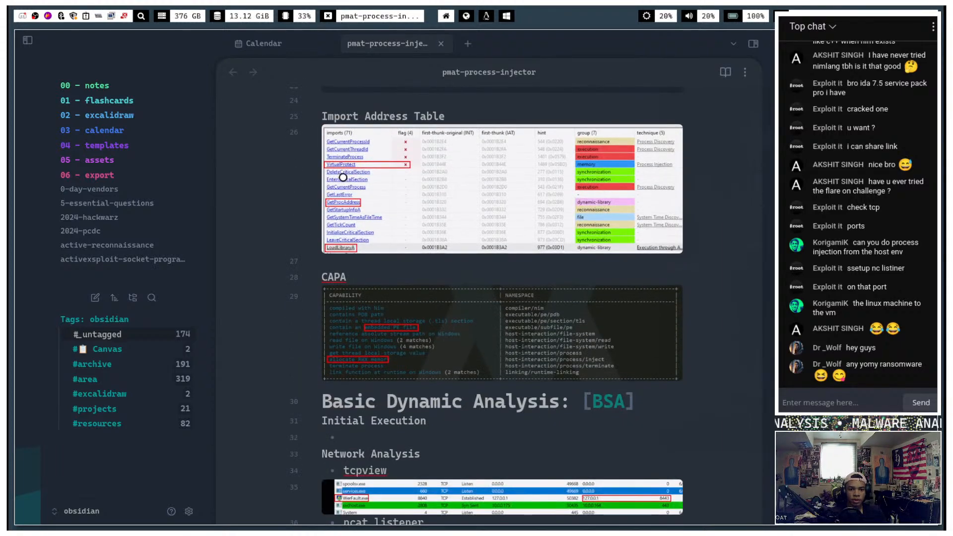
click(505, 16)
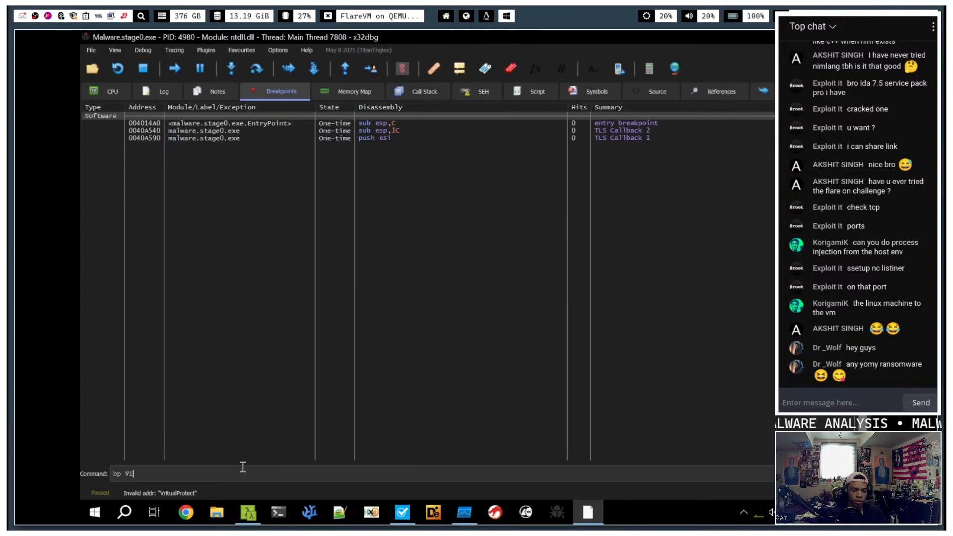
text(rtualProtect)
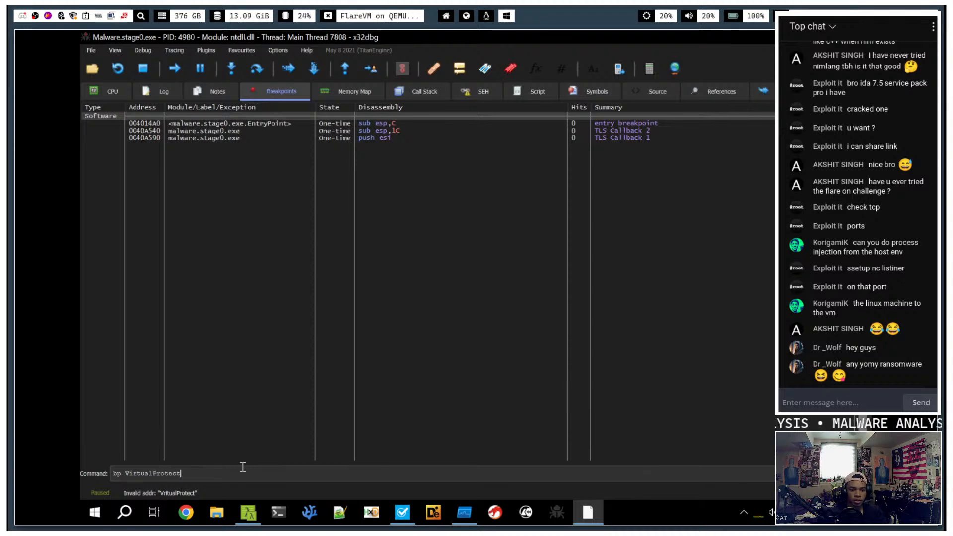
key(Return)
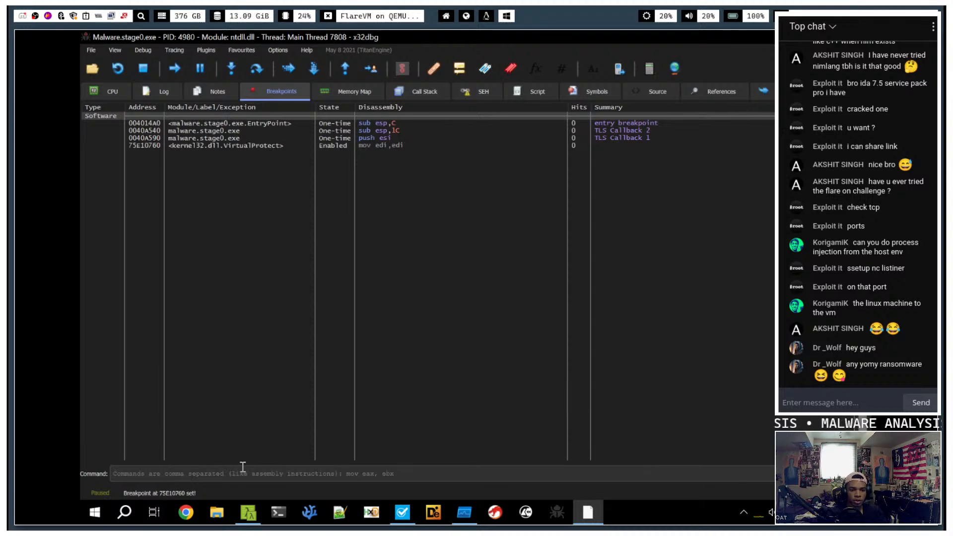
- Set a breakpoint on LoadLibraryA, checking the function name against the import table in the notes
text(bp LoadLib)
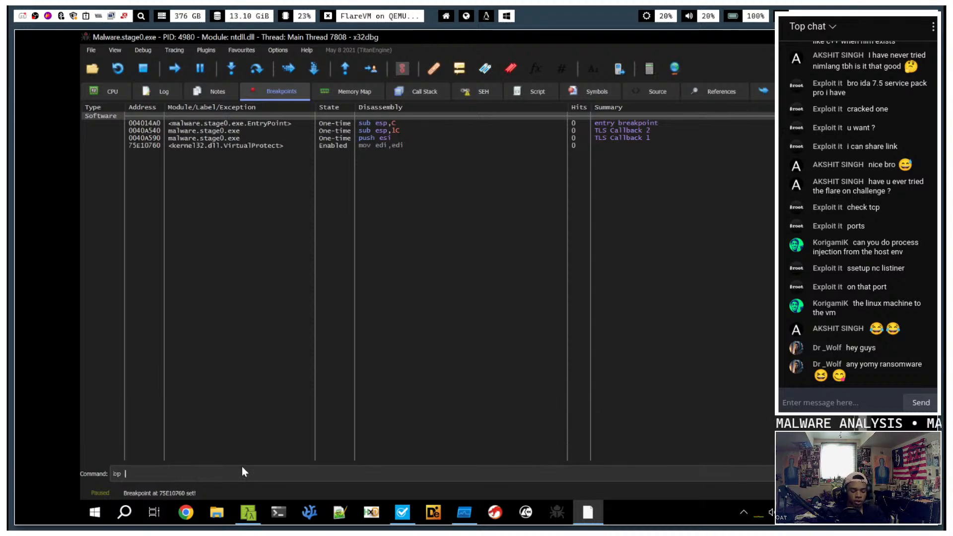
text(rary)
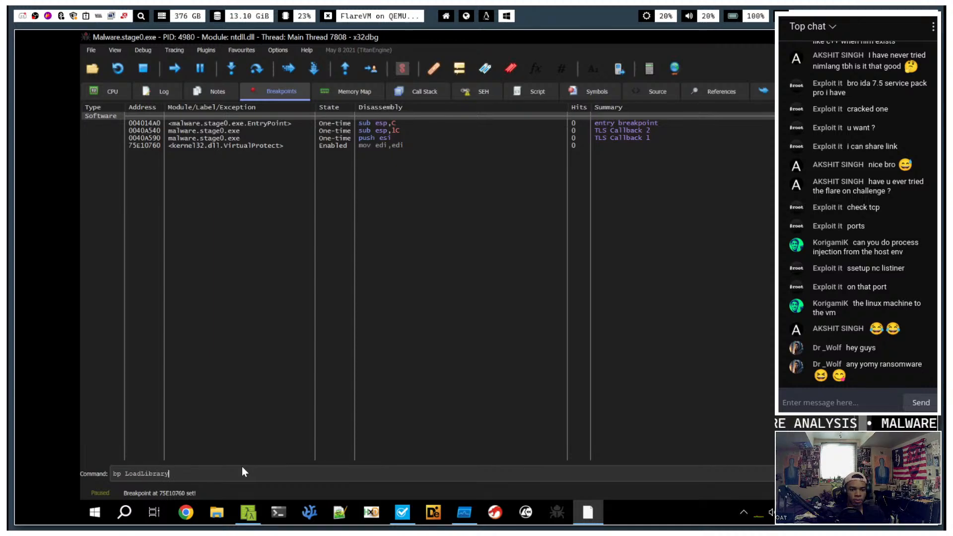
click(446, 17)
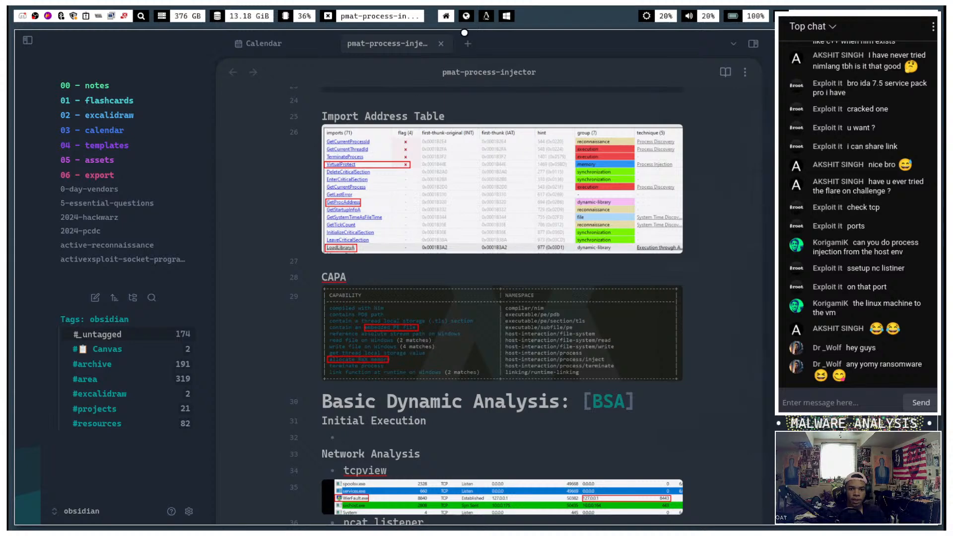
click(506, 15)
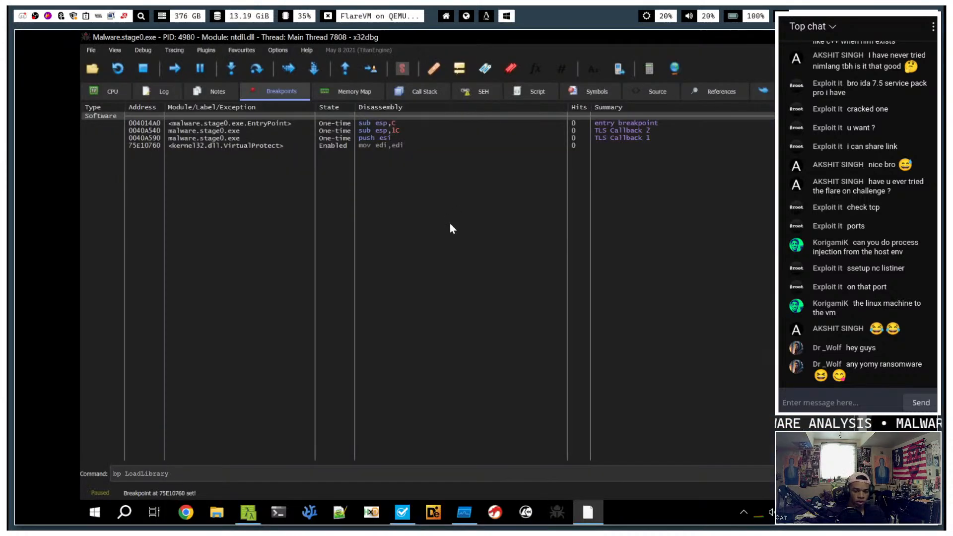
text(A)
key(Return)
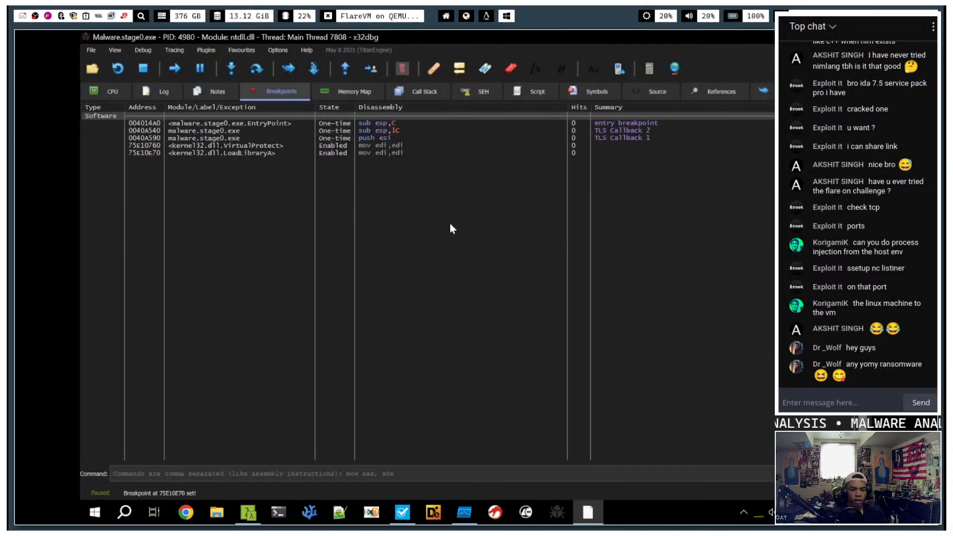
- Set a breakpoint on GetProcAddress, checking the function name against the import table in the notes
text(bp GetProcA)
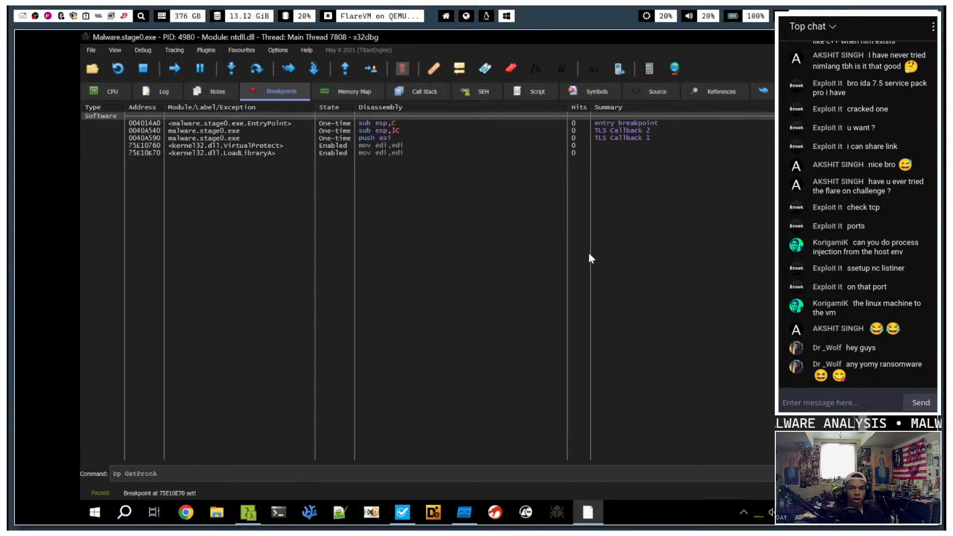
click(446, 16)
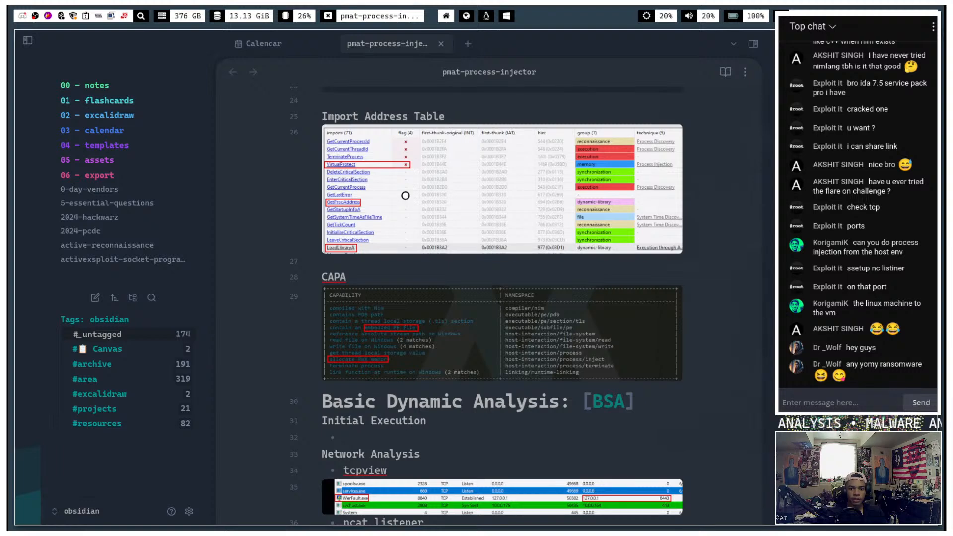
click(505, 16)
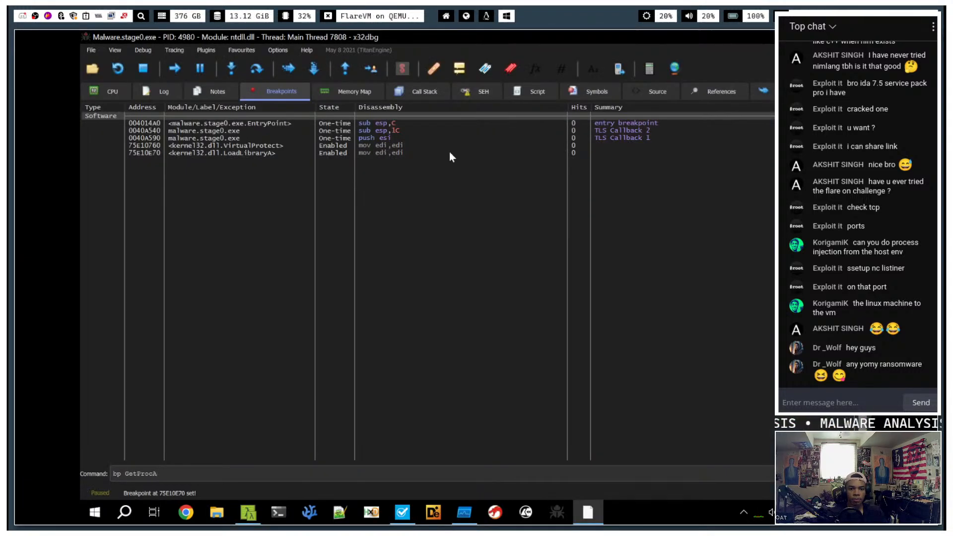
text(ess)
key(Return)
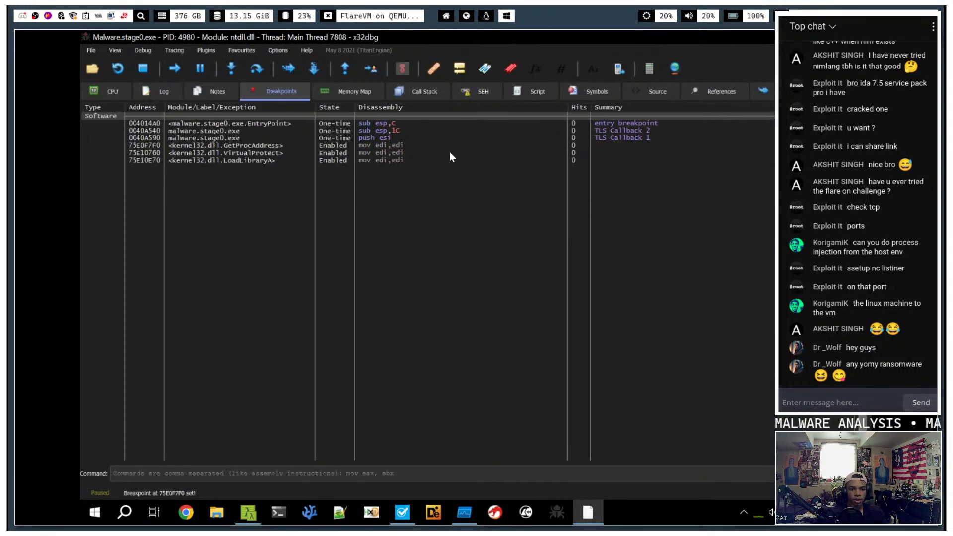
- Restart Malware.stage0.exe in the debugger and run it to the TLS Callback 1 breakpoint
click(115, 68)
click(177, 69)
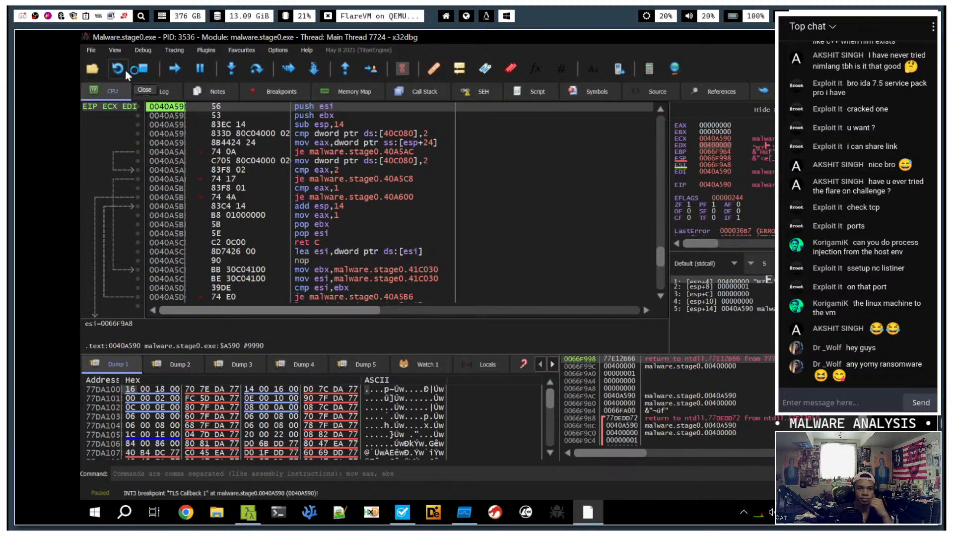
- Continue running the sample past the entry point and the LoadLibraryA breakpoint to the GetProcAddress breakpoint, widening the registers and arguments area
click(137, 51)
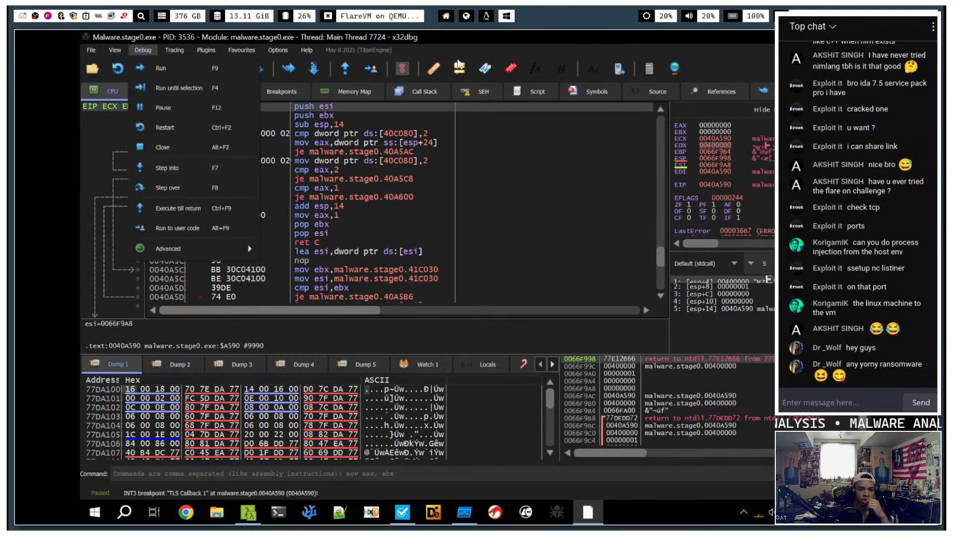
click(467, 34)
key(F9)
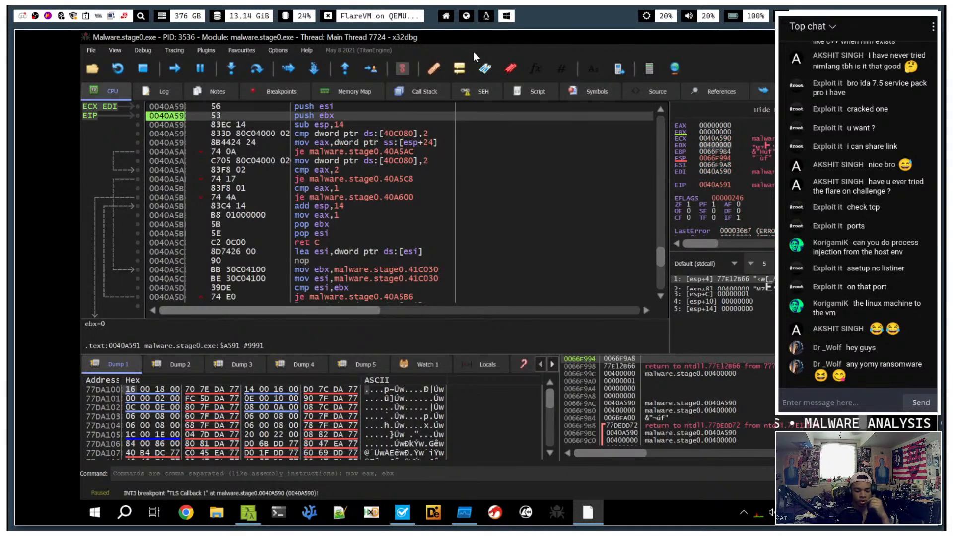
key(F9)
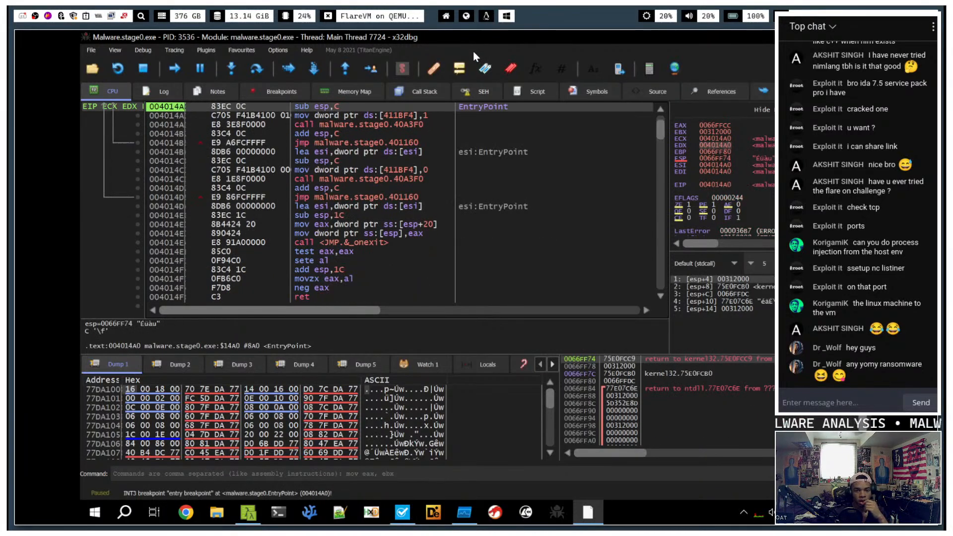
key(F9)
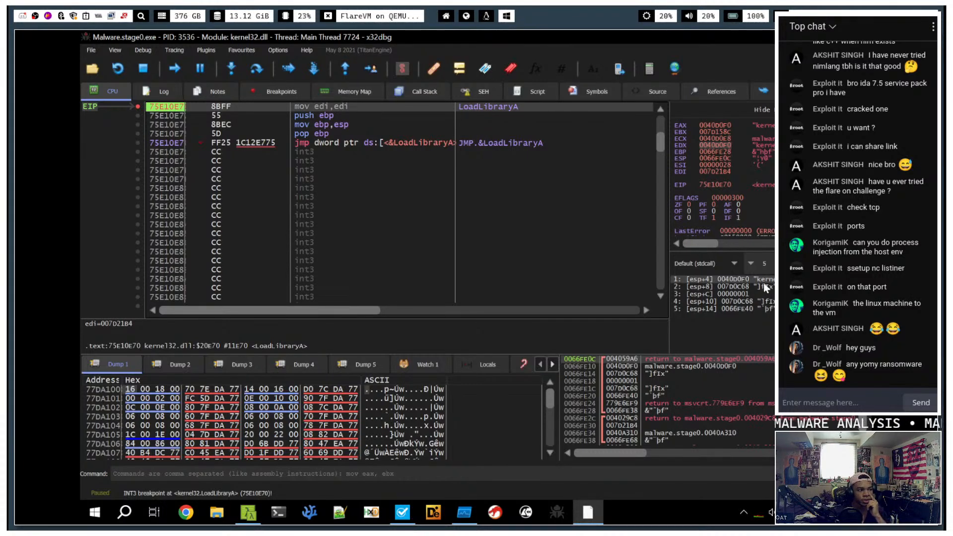
drag(671, 244, 627, 250)
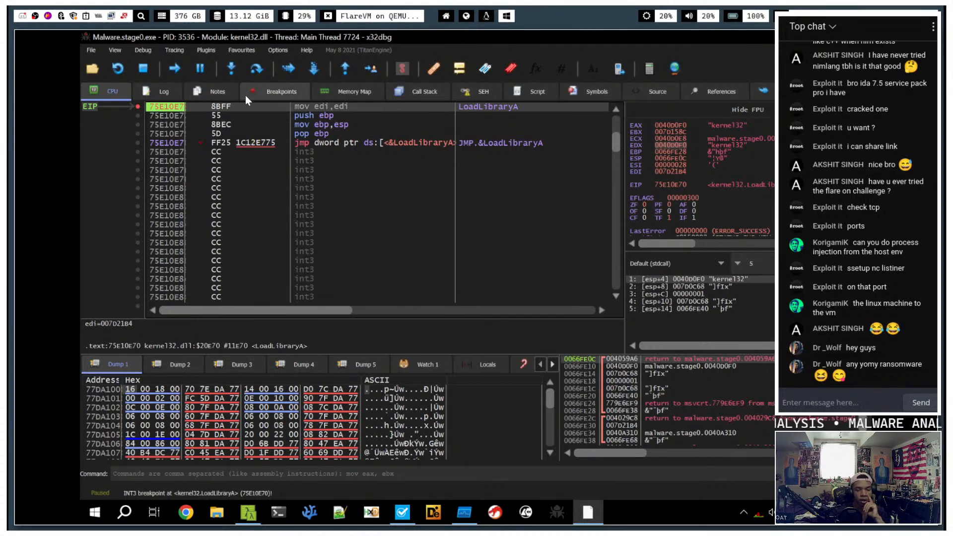
key(F9)
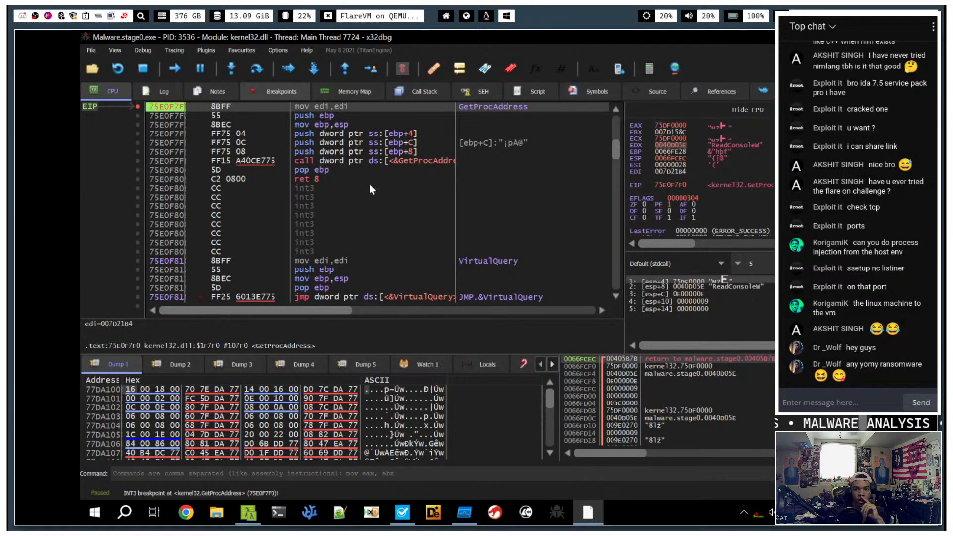
- Follow the stack address of GetProcAddress's first argument in the disassembler and the memory it points to in the dump
right_click(695, 282)
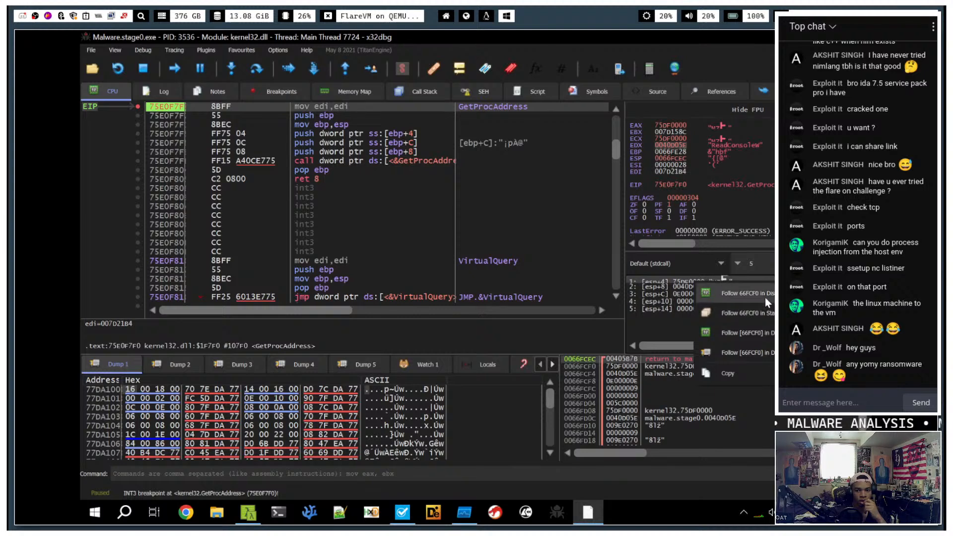
click(765, 297)
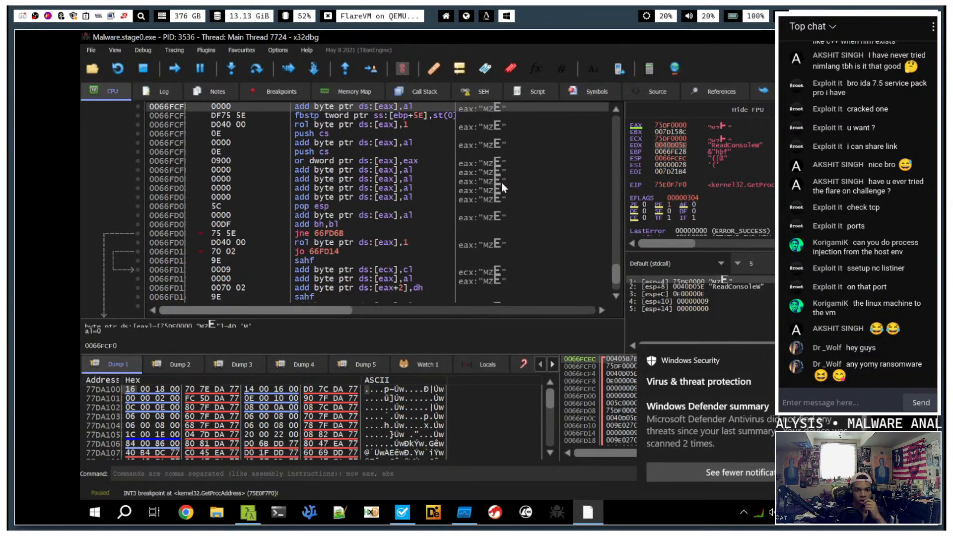
right_click(712, 279)
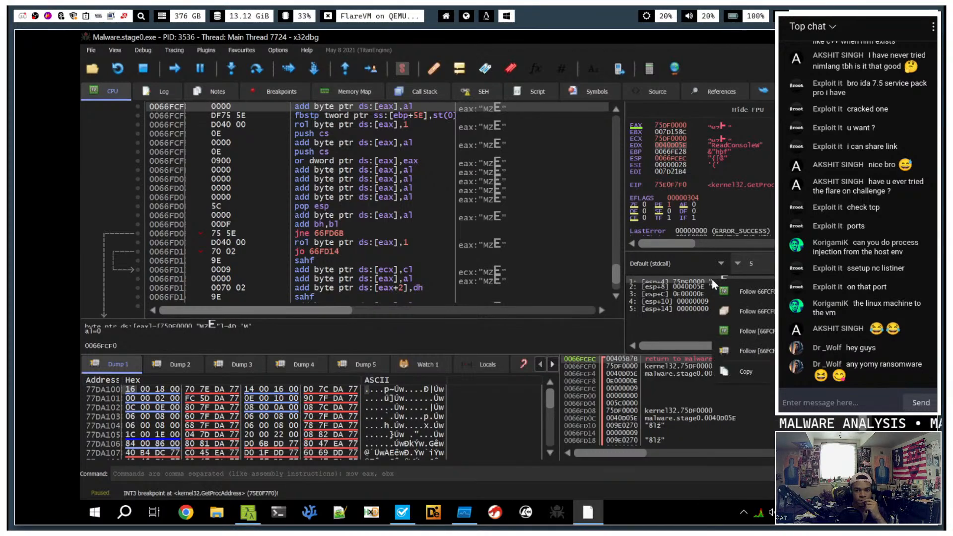
click(762, 350)
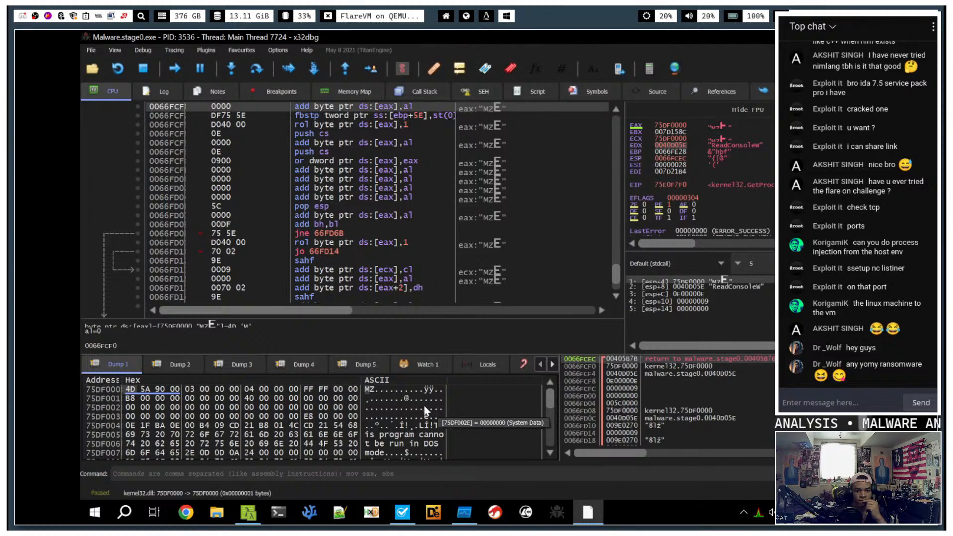
- Examine the dumped memory from its MZ header through the section headers, ending back at the start of the image
scroll(507, 416, down, 4)
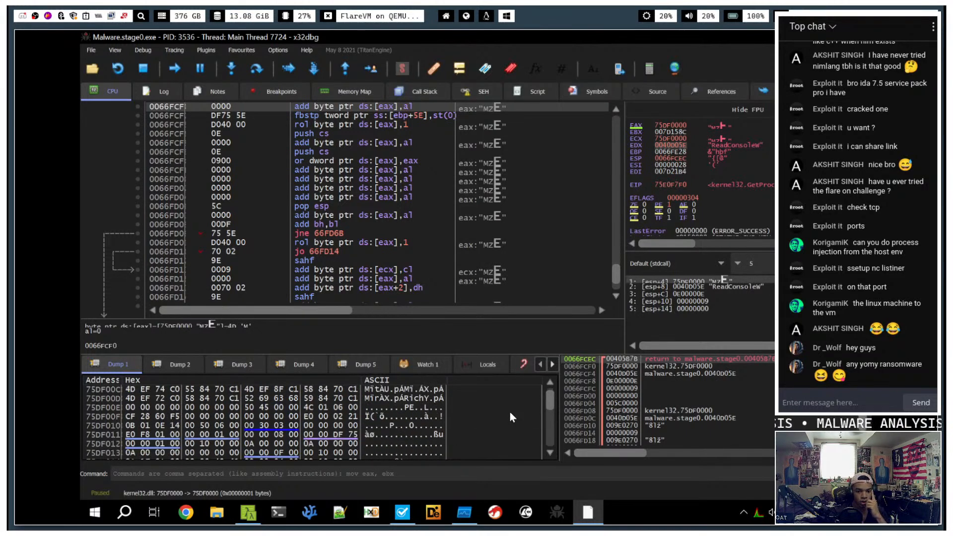
scroll(510, 412, down, 10)
scroll(507, 406, down, 20)
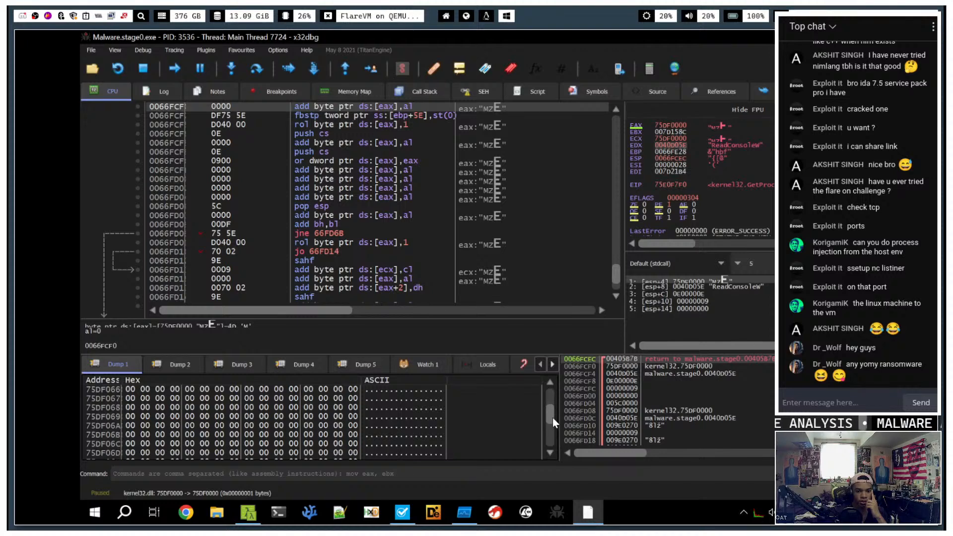
scroll(553, 418, up, 20)
scroll(547, 403, up, 2)
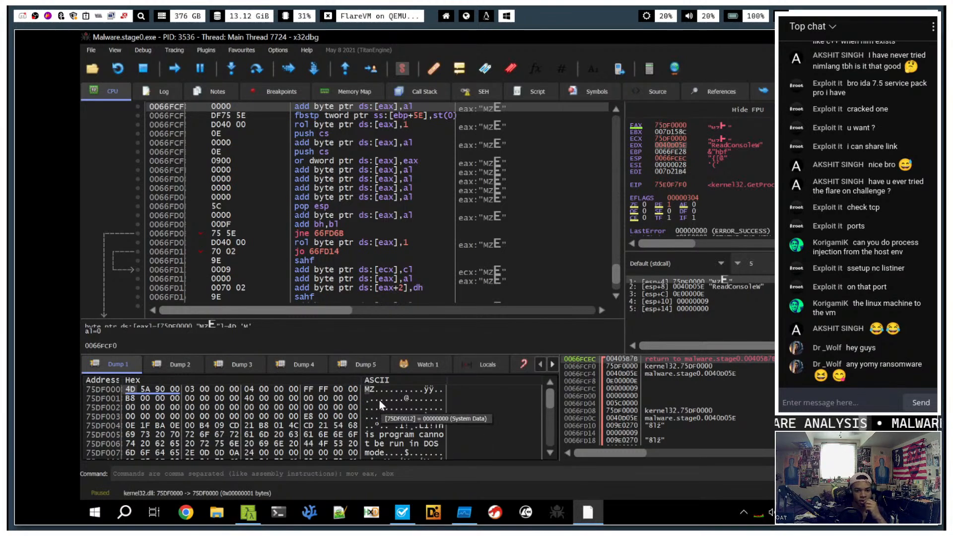
scroll(441, 408, down, 2)
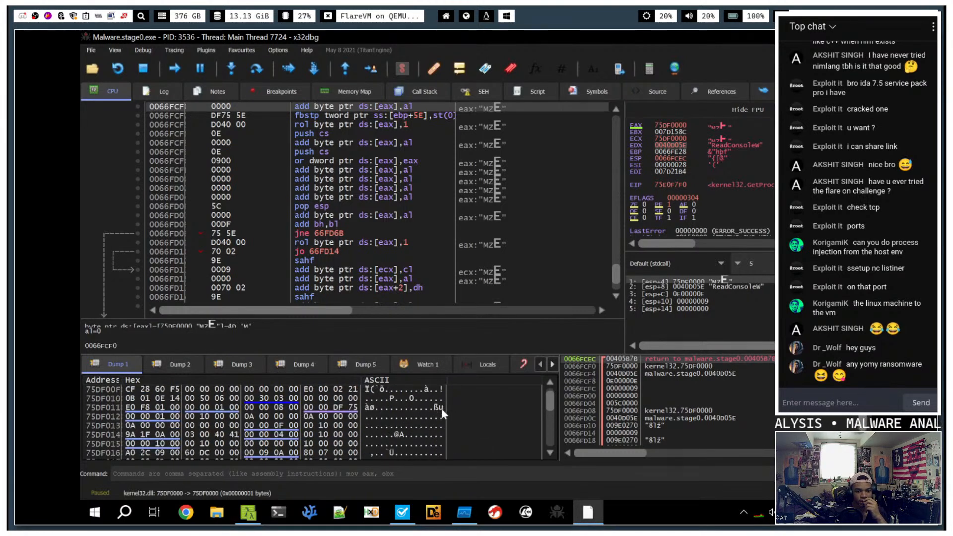
scroll(441, 413, down, 1)
scroll(442, 413, down, 10)
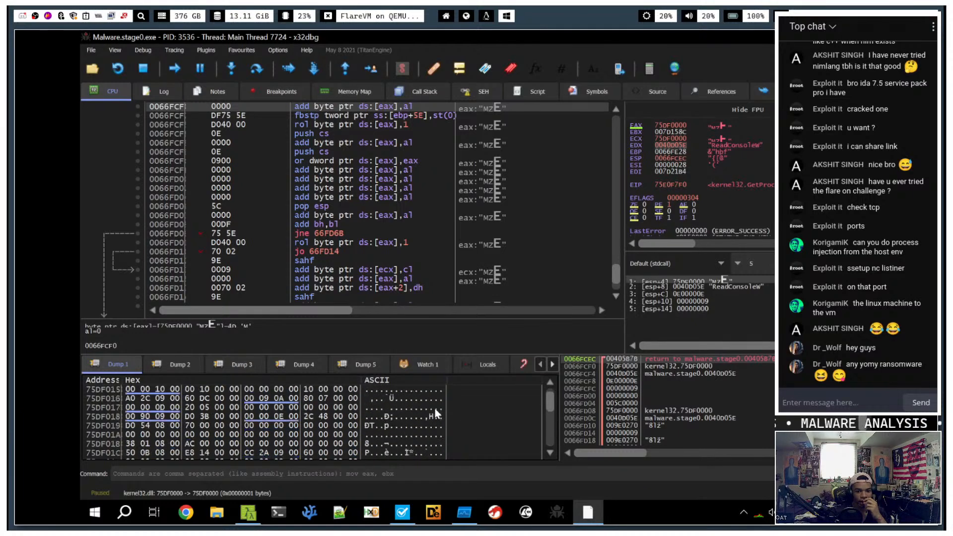
scroll(427, 403, up, 13)
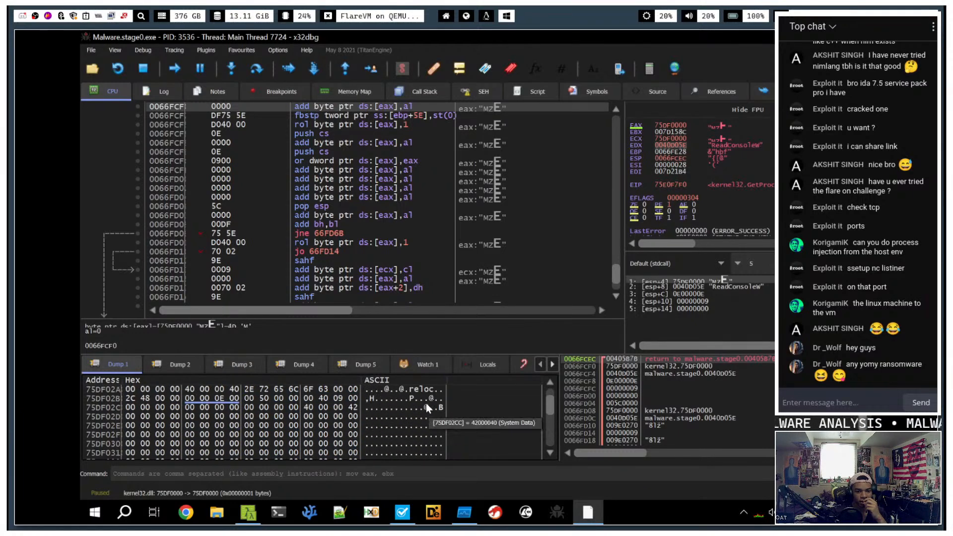
right_click(113, 364)
click(464, 417)
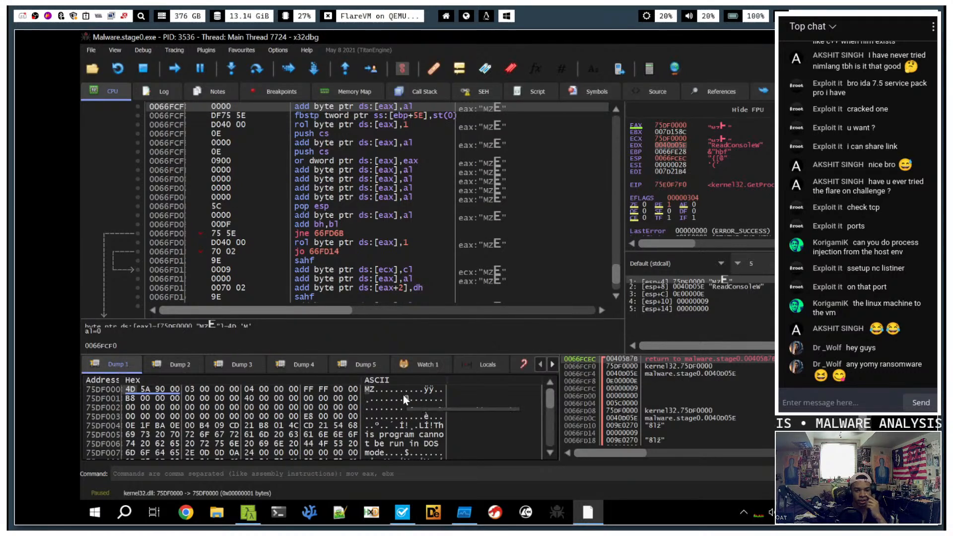
- Save the current dump selection at the MZ header as binary file dump1.bin on the Desktop
right_click(463, 403)
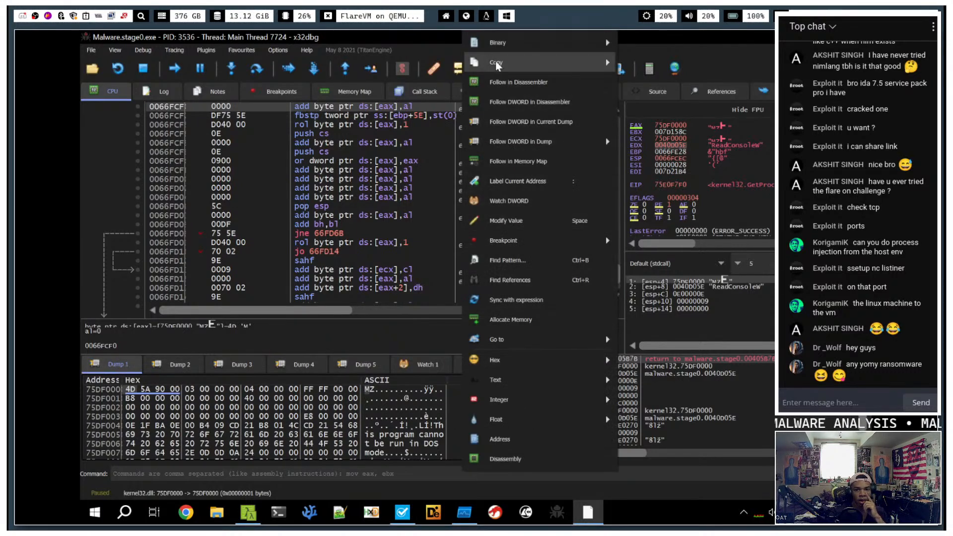
mouse_move(535, 46)
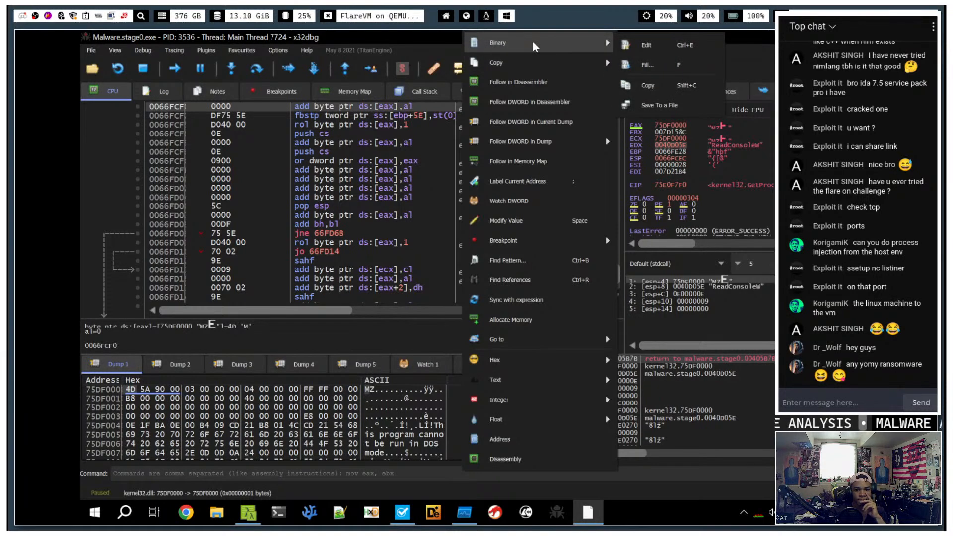
click(660, 106)
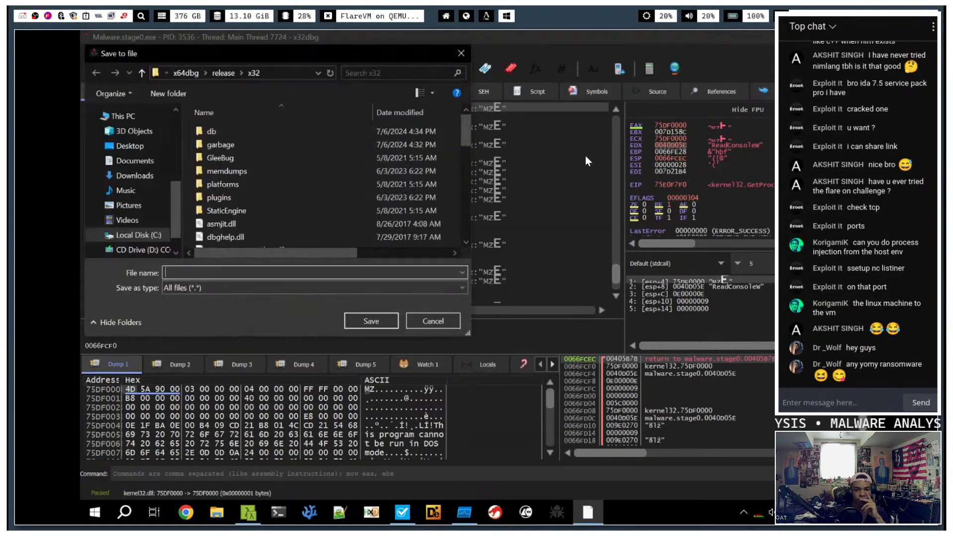
click(137, 147)
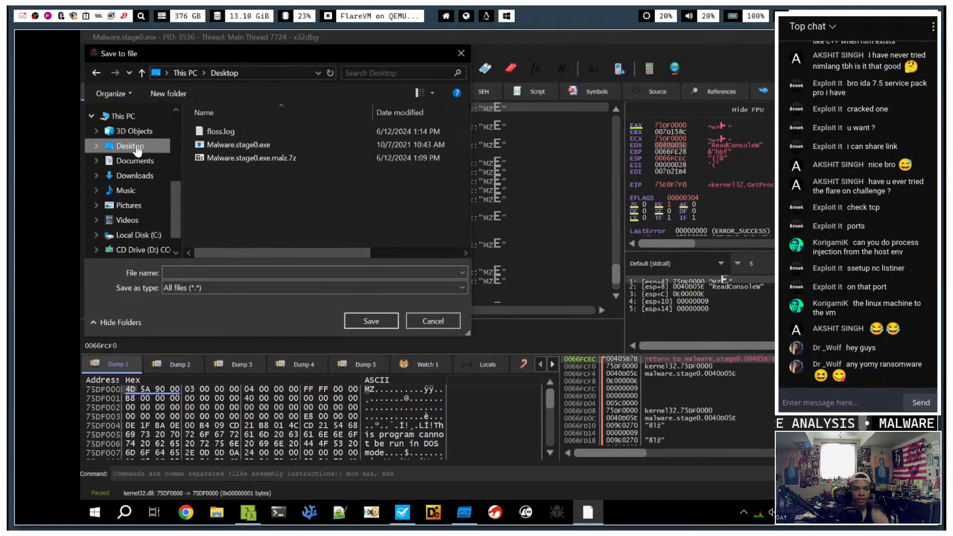
click(309, 269)
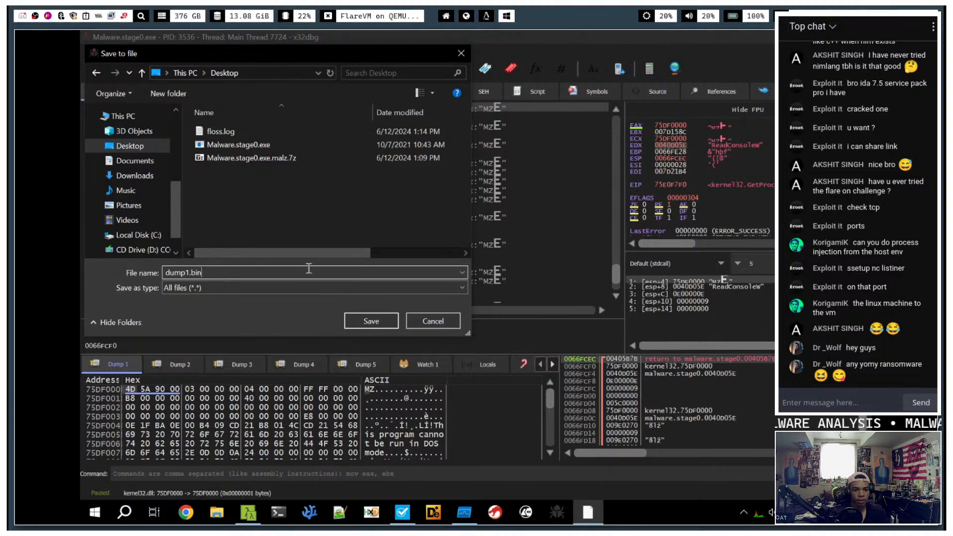
text(dump1.bin)
key(Return)
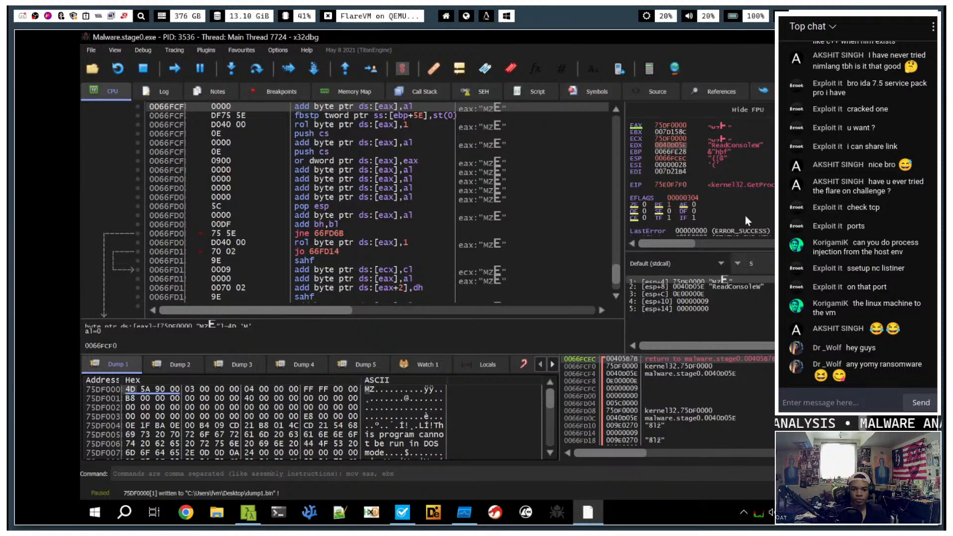
- Open dump1.bin from the desktop in HxD, inspect its bytes, and close the hex editor
click(812, 37)
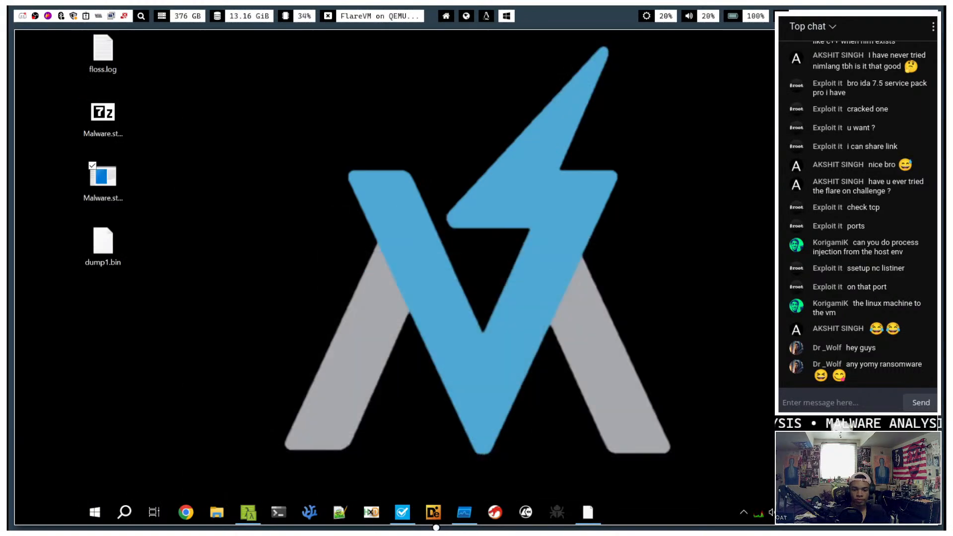
click(372, 512)
drag(299, 37, 433, 188)
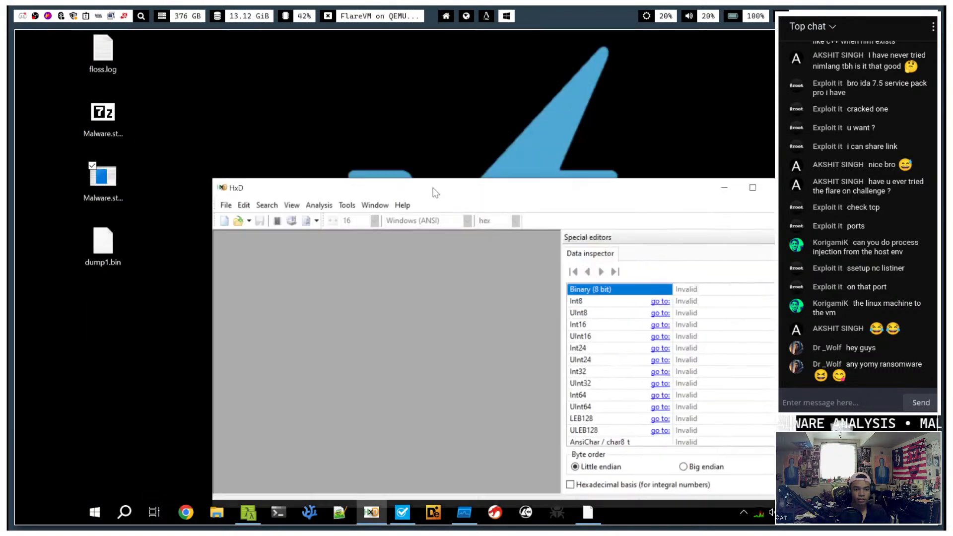
drag(102, 243, 297, 322)
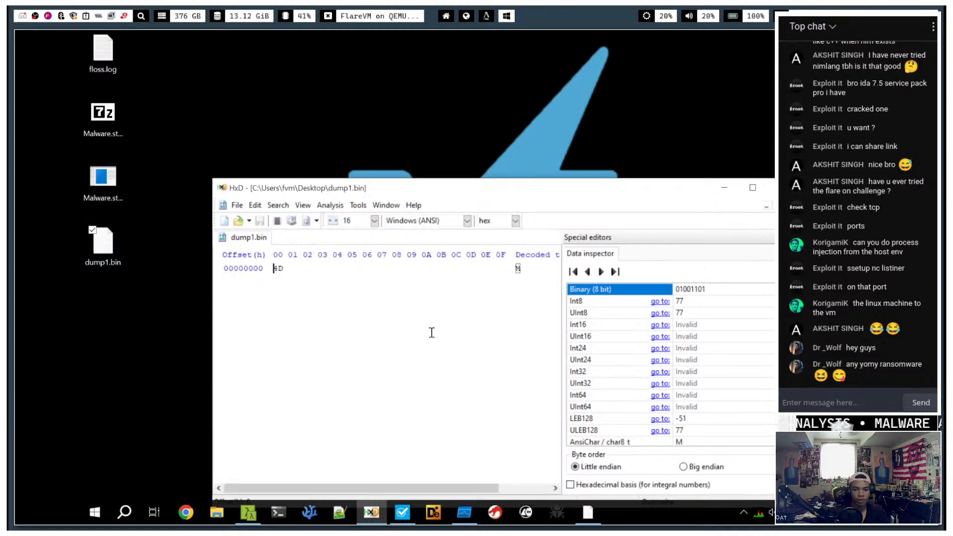
click(782, 188)
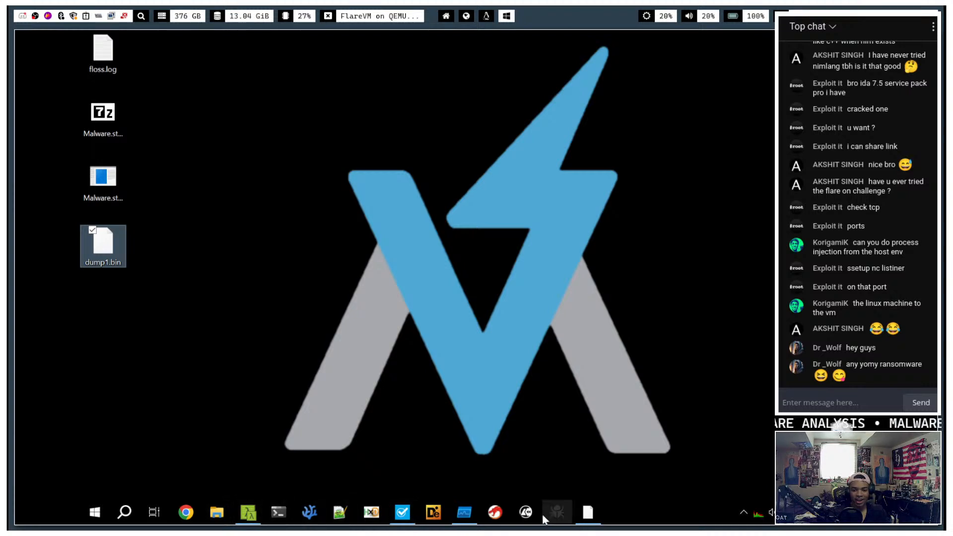
- Return to the running x32dbg session and follow the stack address of the first call argument in the stack view
click(557, 513)
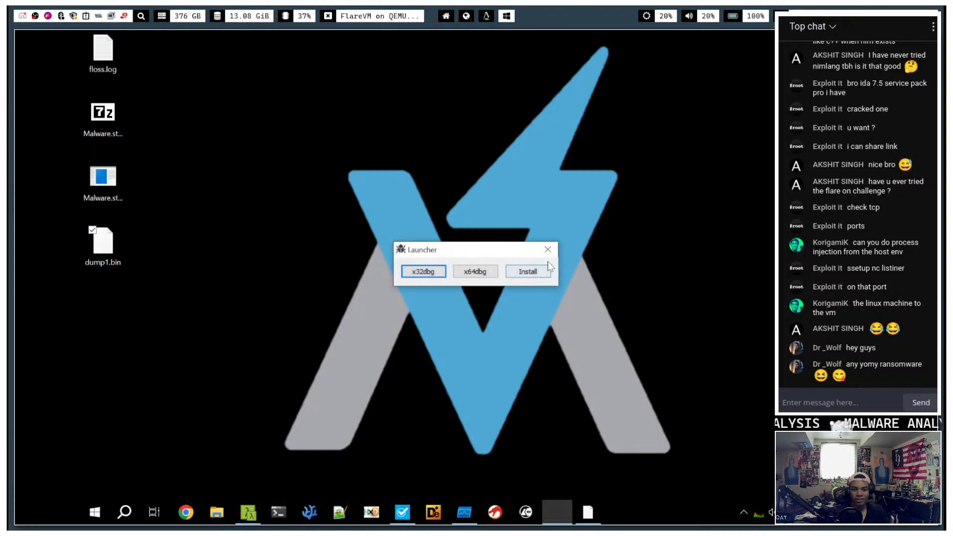
click(548, 252)
click(598, 514)
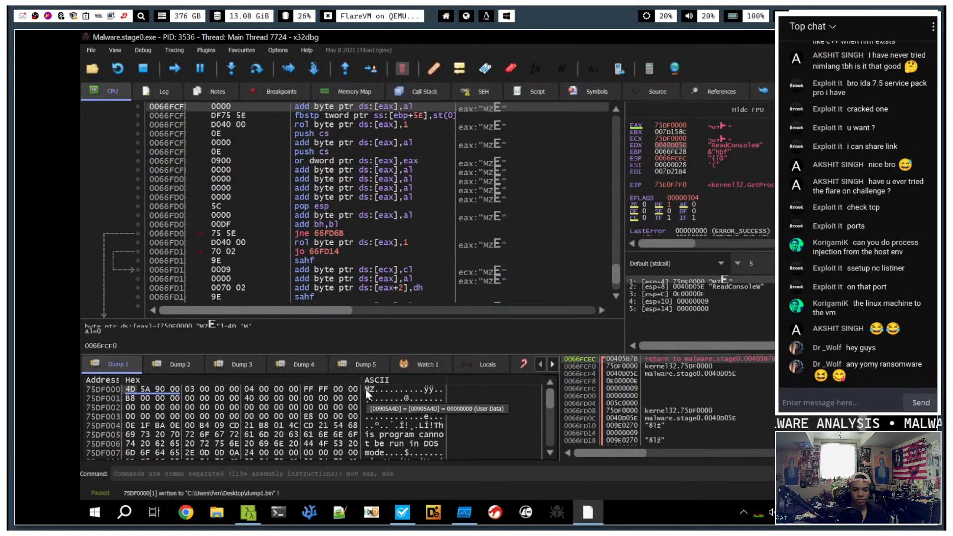
right_click(699, 280)
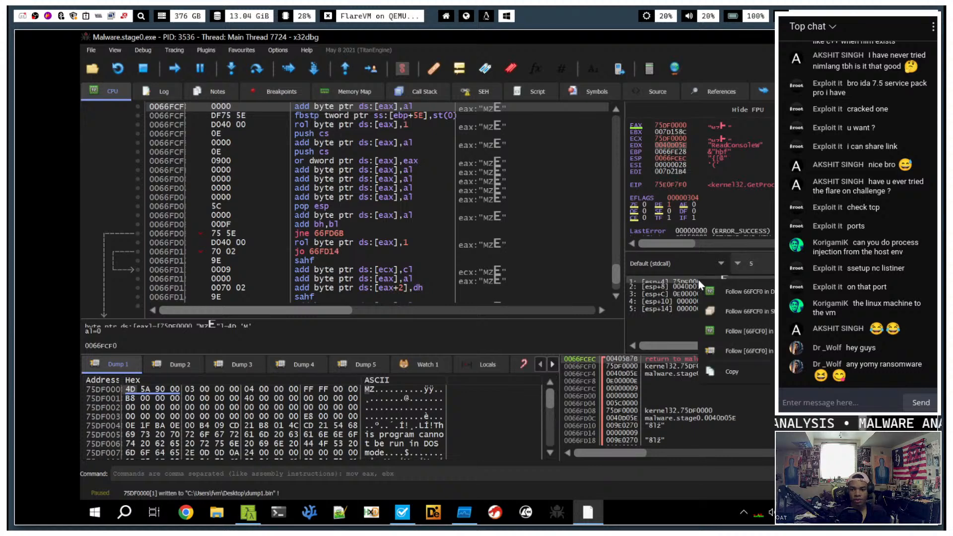
click(730, 314)
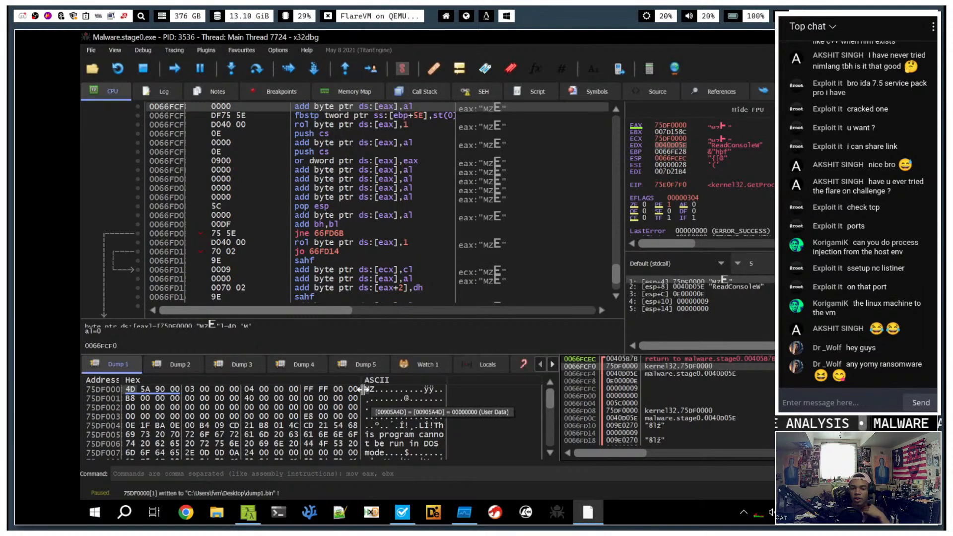
- Select the dump from the MZ header through 75DF035F and save it to the Desktop, replacing dump1.bin
drag(363, 391, 434, 418)
right_click(433, 418)
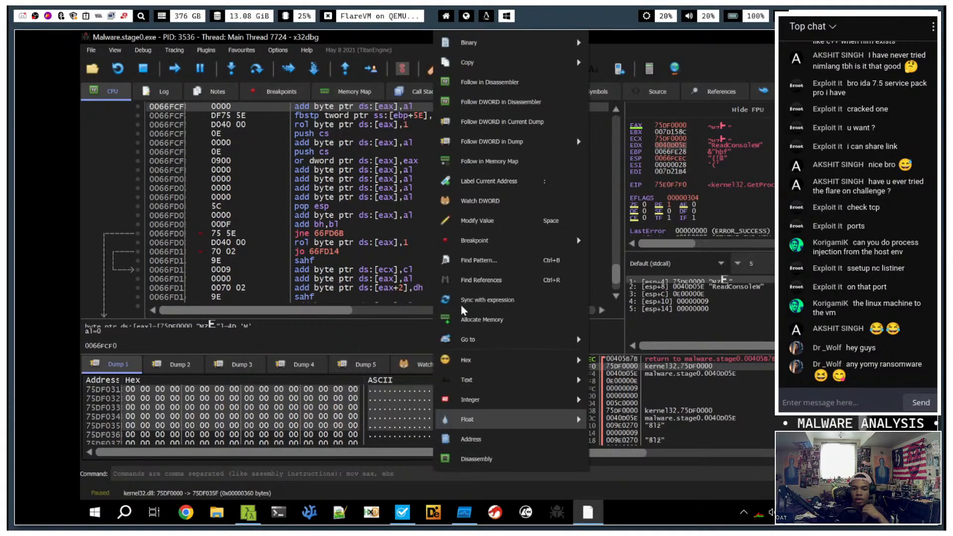
mouse_move(552, 44)
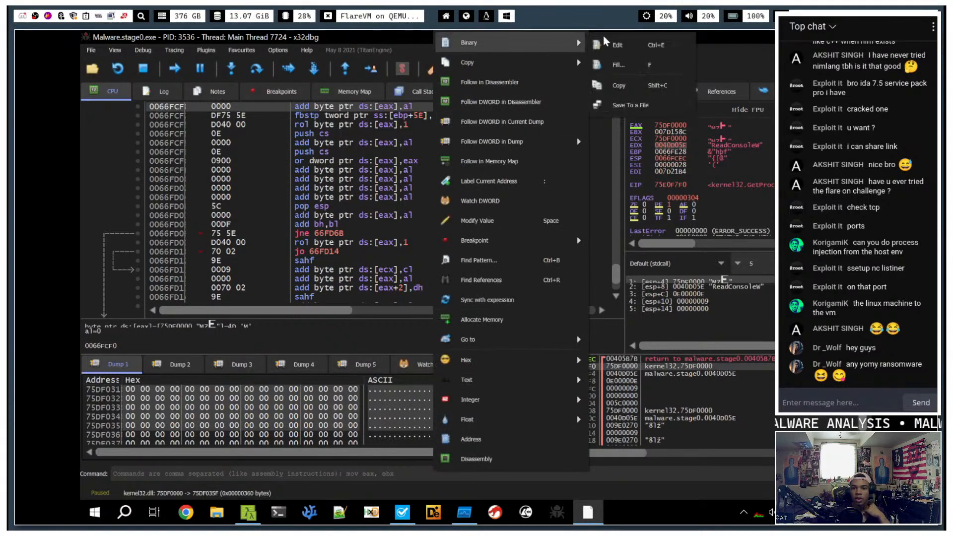
click(644, 103)
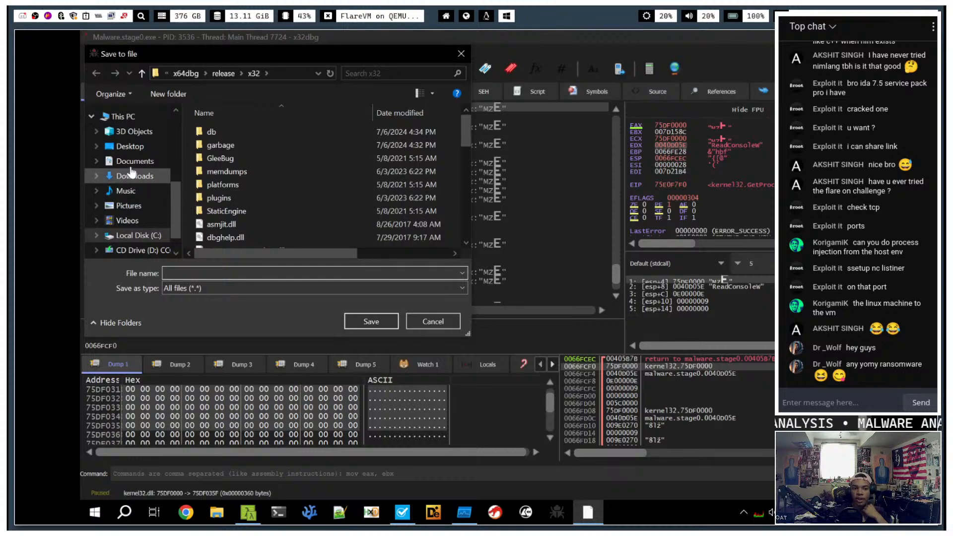
click(131, 146)
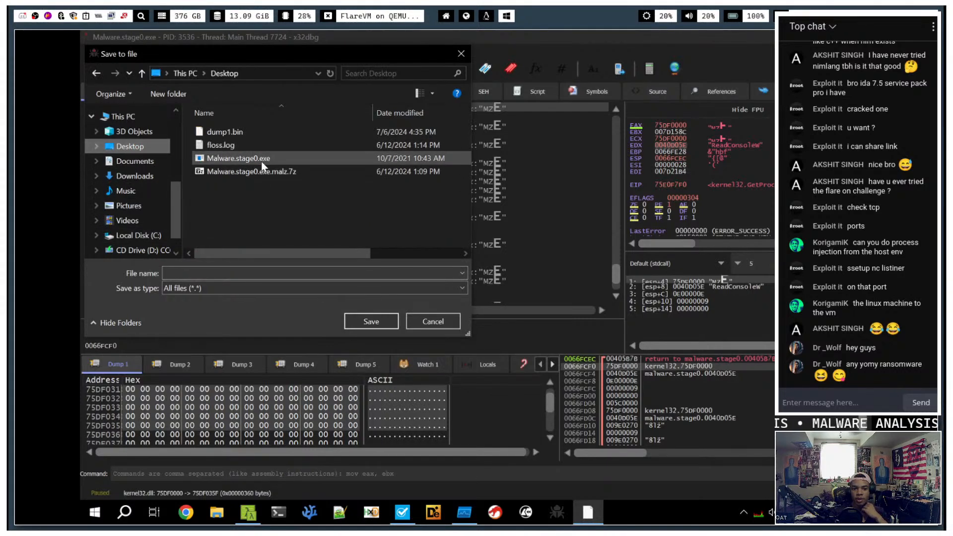
click(252, 132)
click(380, 321)
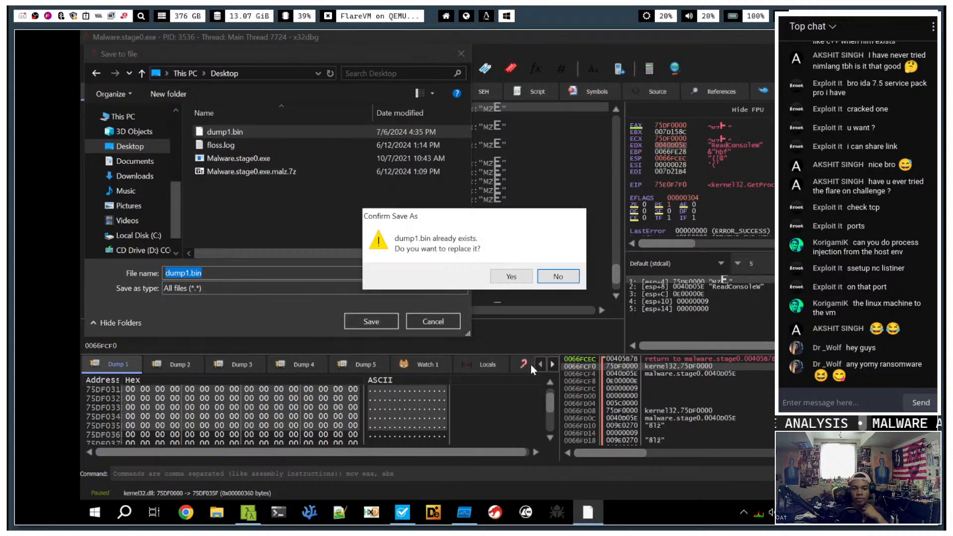
click(502, 276)
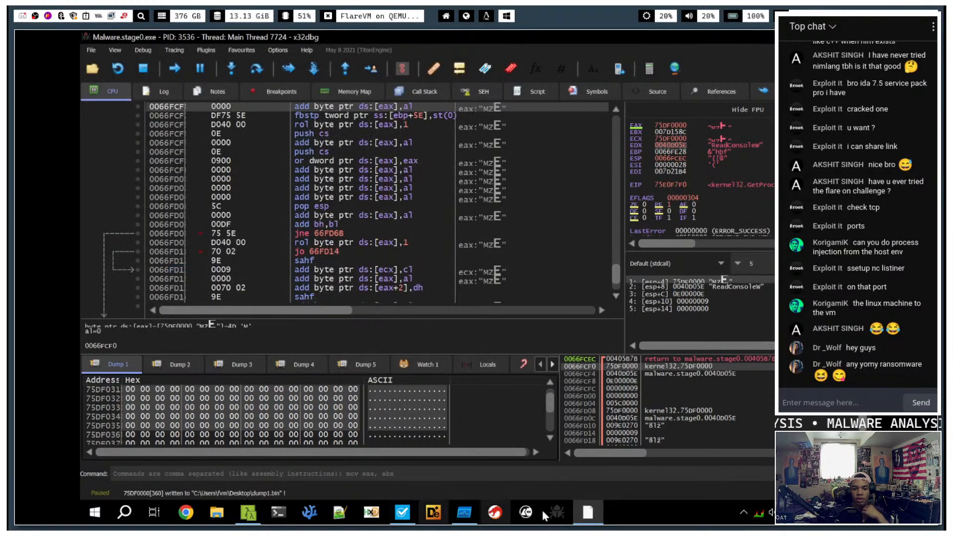
- Open the desktop file dump1.bin in HxD and inspect its bytes from the MZ header to the section names
click(371, 512)
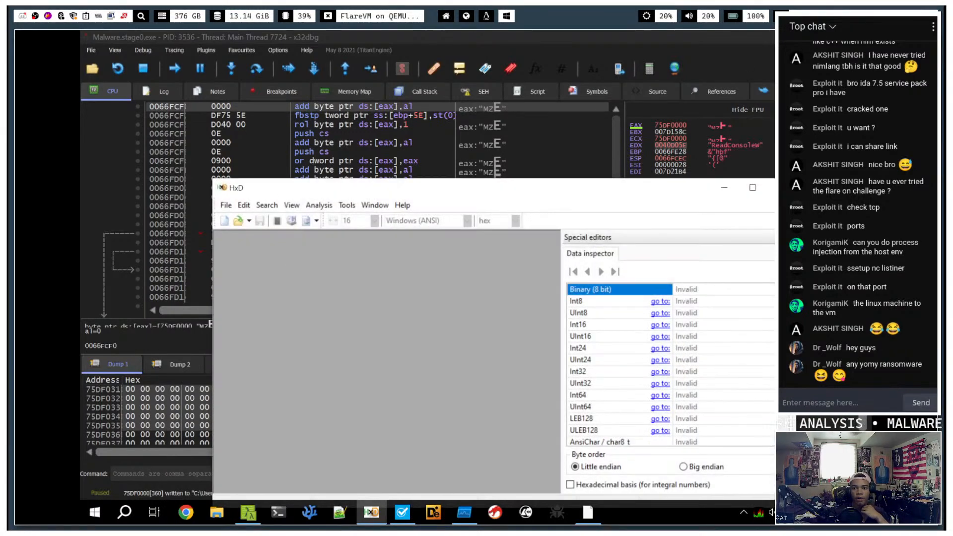
click(803, 37)
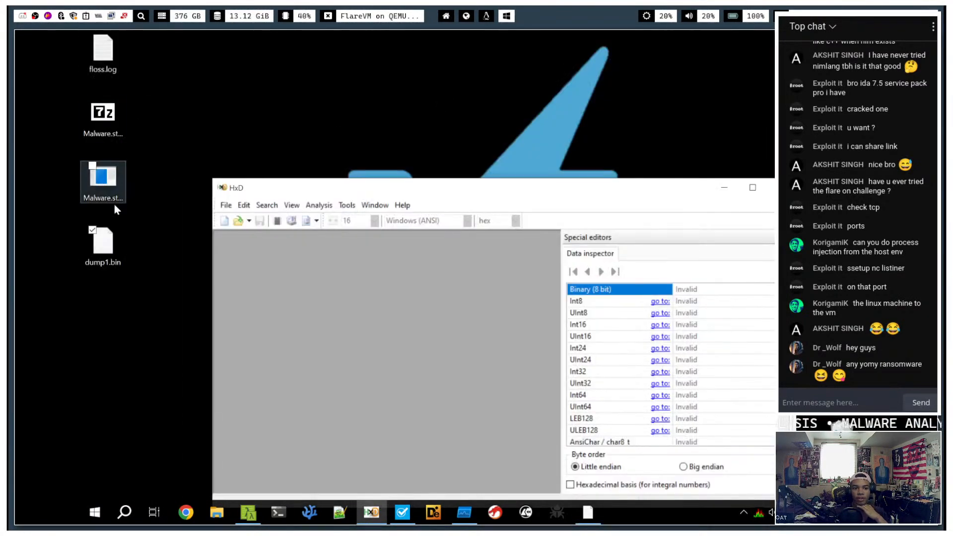
drag(105, 244, 252, 334)
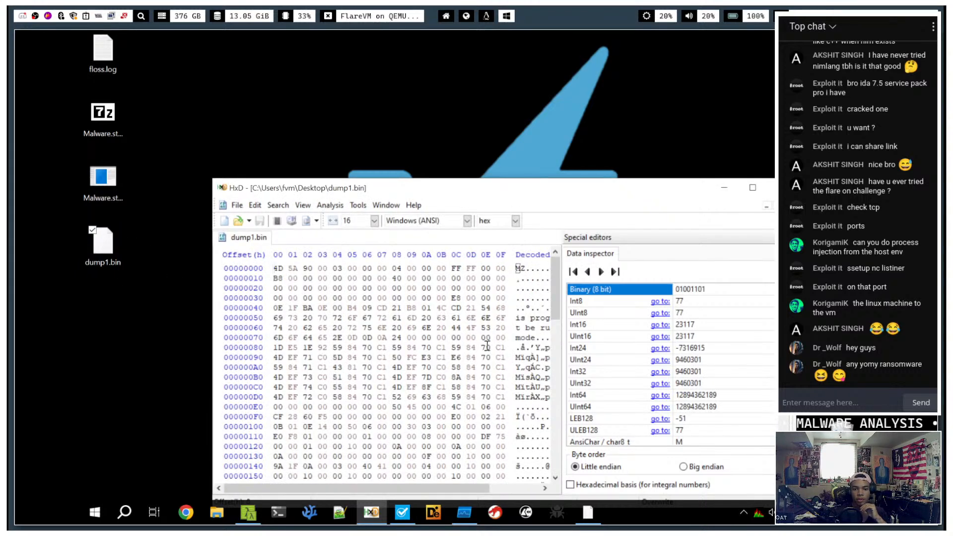
scroll(484, 343, down, 6)
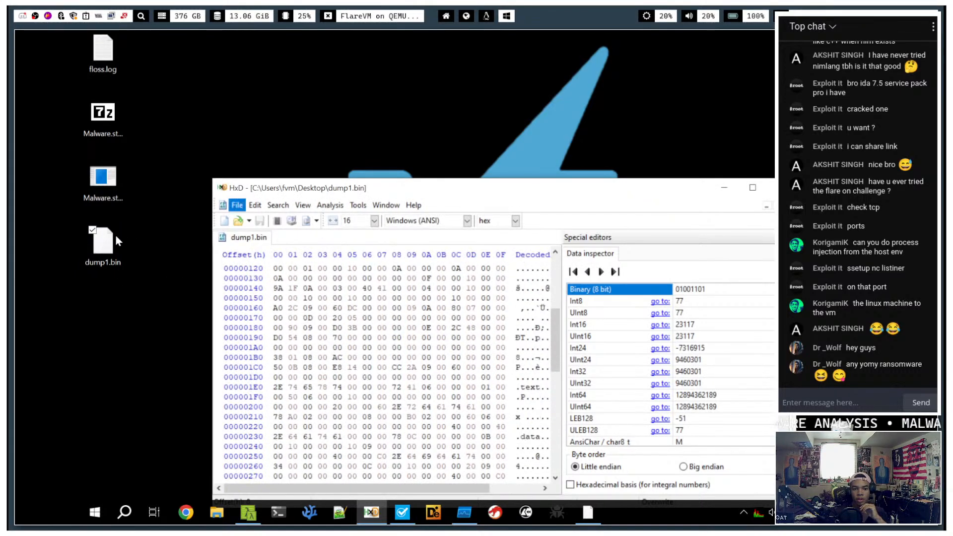
- Launch Detect It Easy and load dump1.bin from the Desktop for scanning
right_click(403, 514)
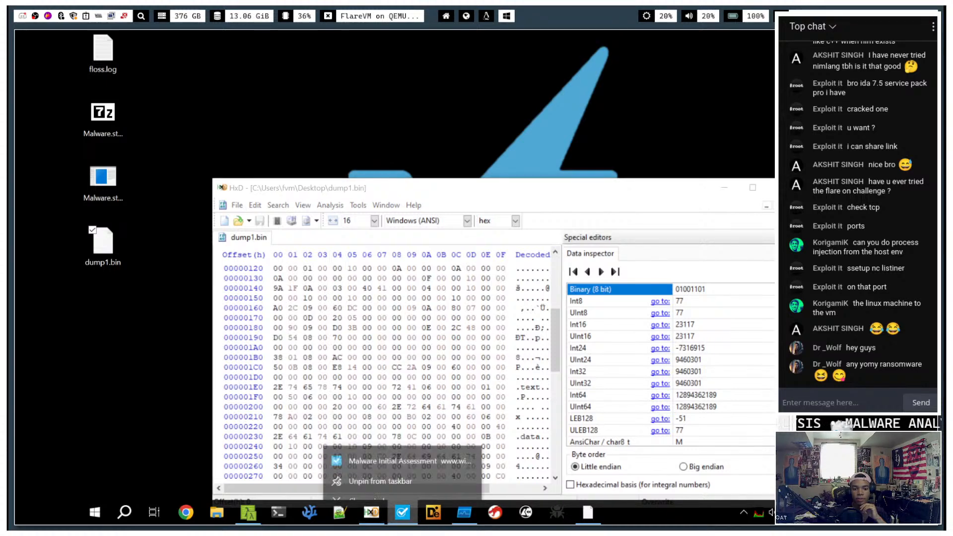
click(433, 513)
click(400, 366)
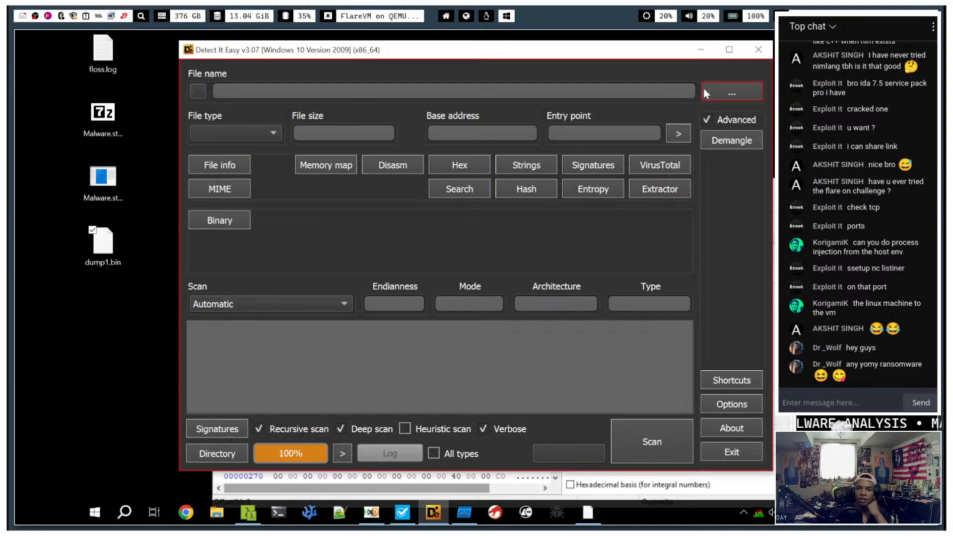
click(713, 99)
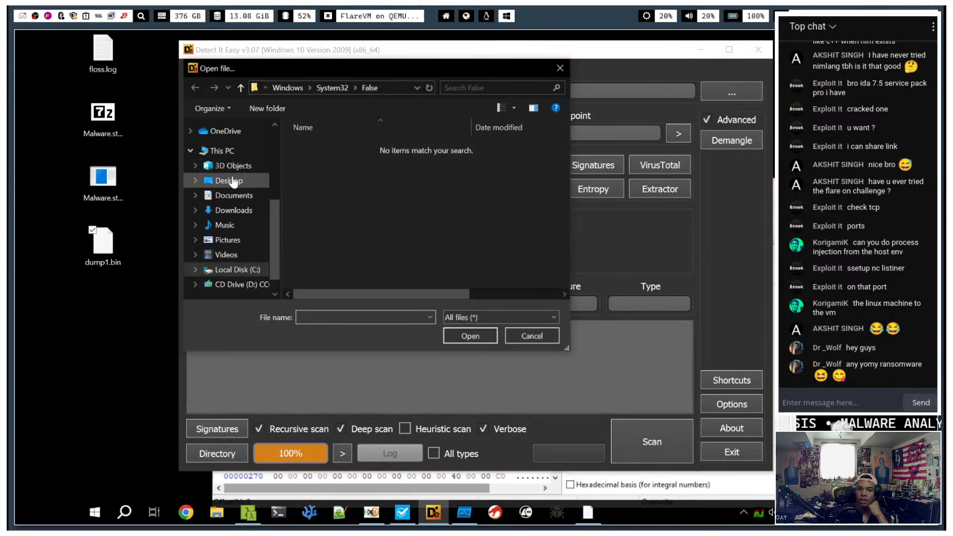
click(232, 182)
double_click(322, 147)
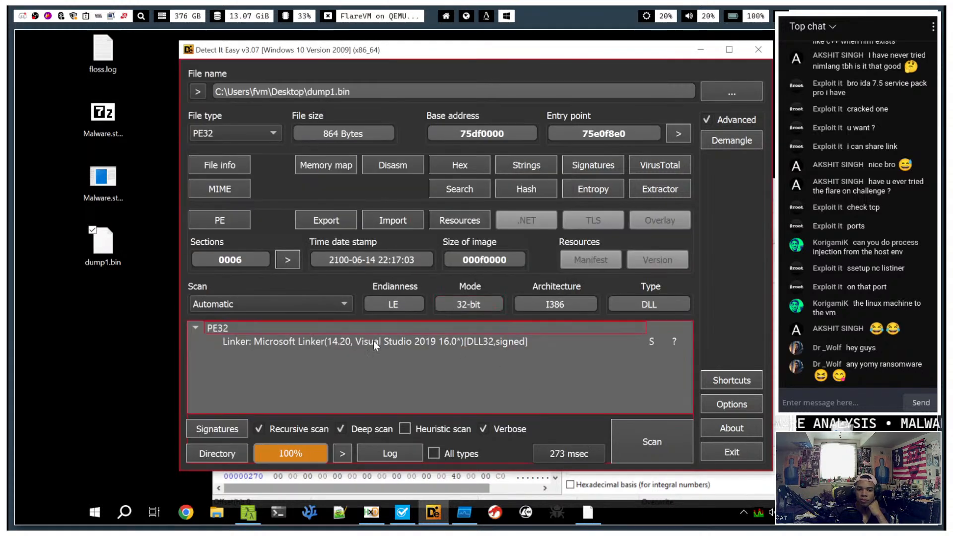
- Check the detected linker, list the strings of dump1.bin, and close Detect It Easy
click(373, 341)
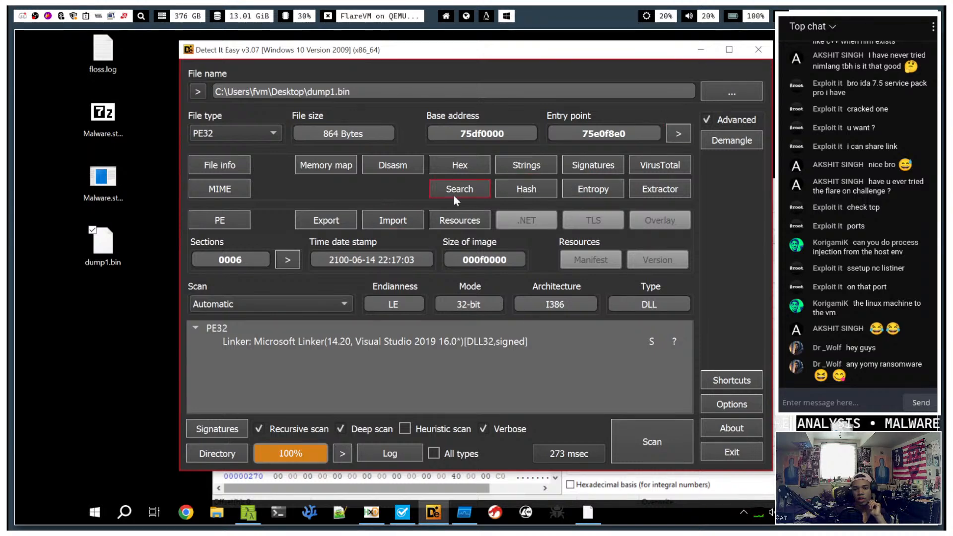
click(527, 166)
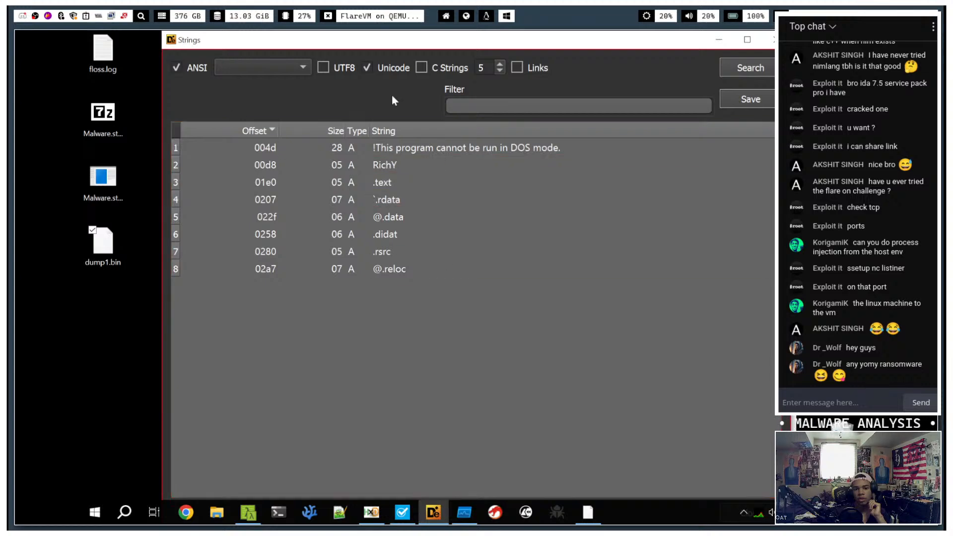
click(770, 40)
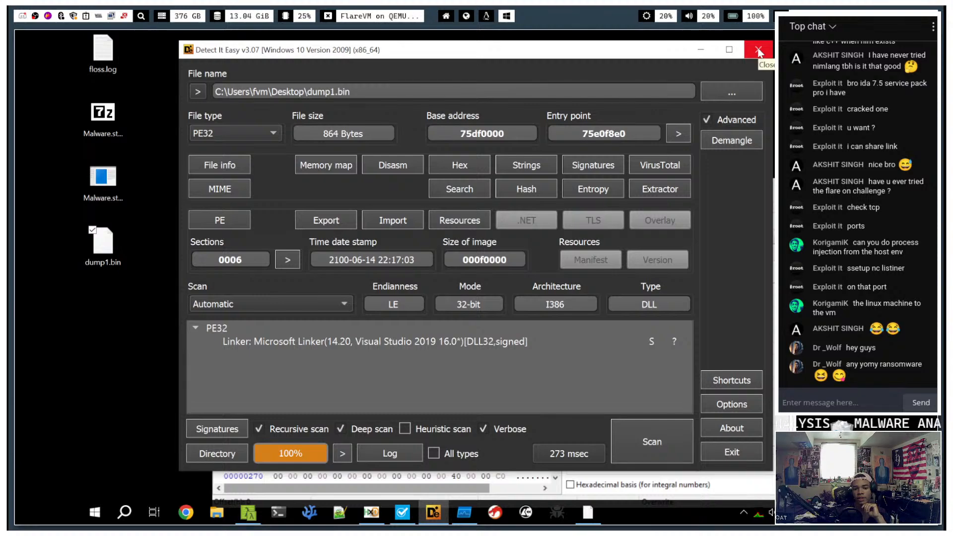
click(759, 52)
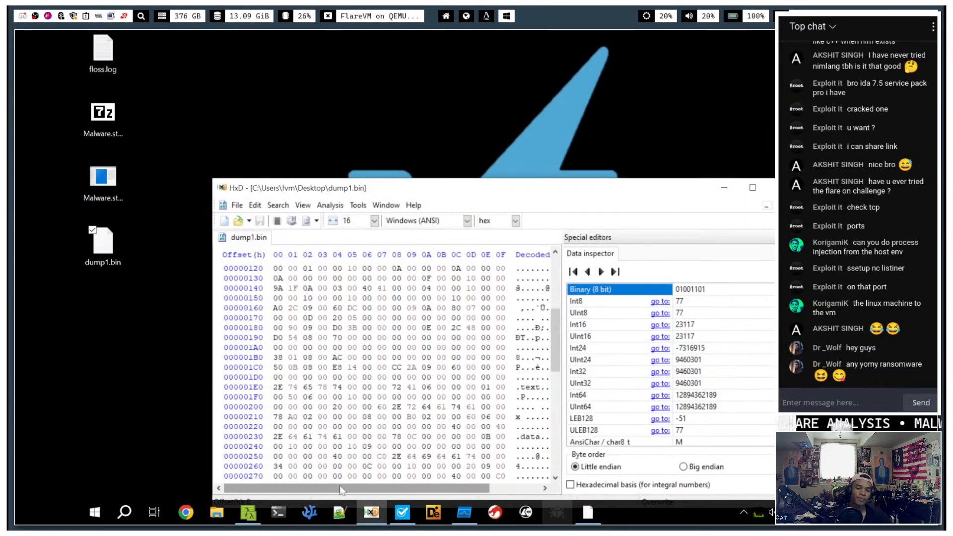
- Switch back to x32dbg and resume execution through the next two GetProcAddress breakpoints to check the requested functions
click(588, 512)
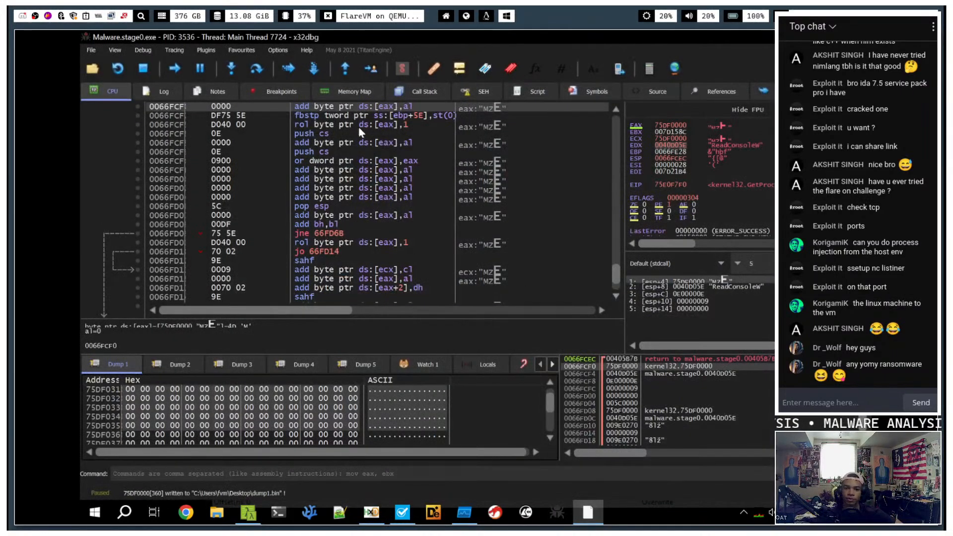
click(171, 70)
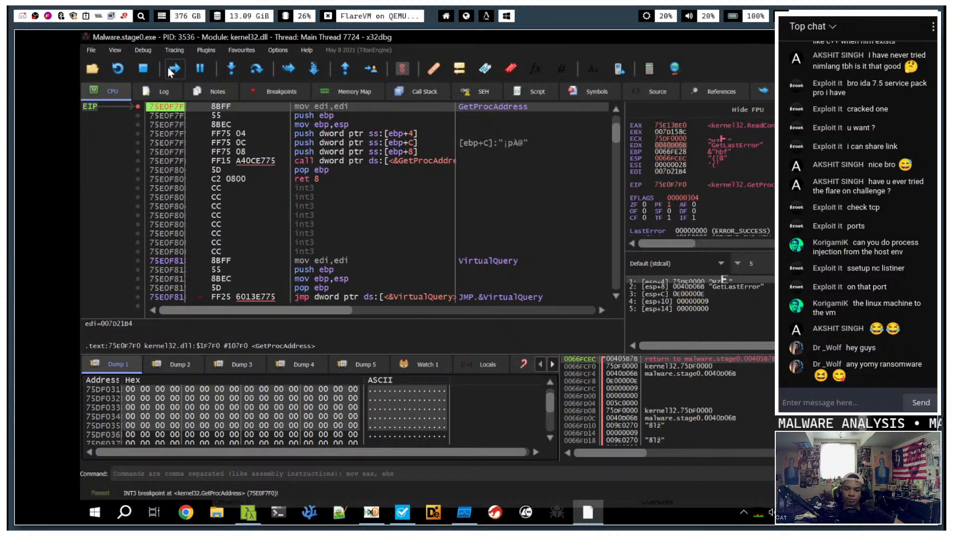
click(171, 69)
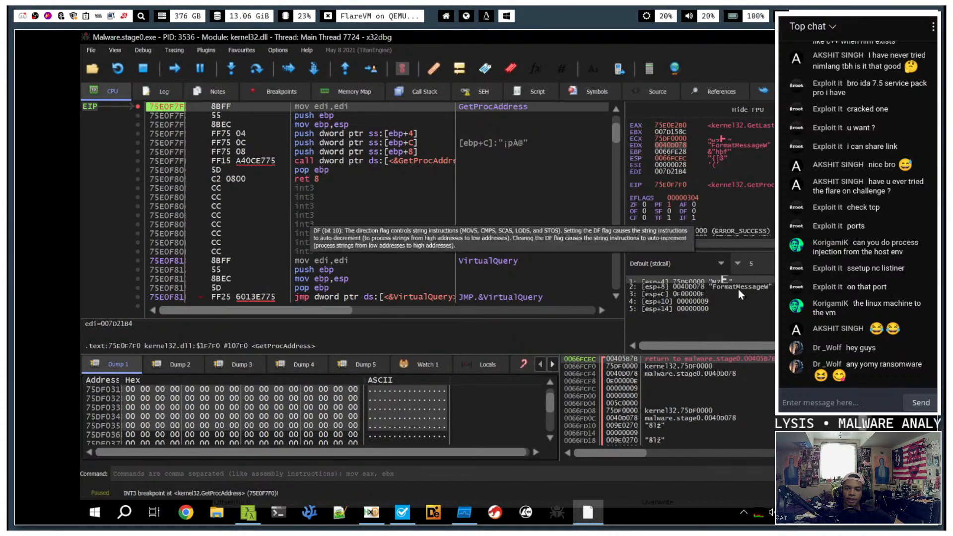
- Restart Malware.stage0.exe and run it past the system and entry breakpoints to the GetProcAddress call for ReadConsoleW
click(118, 68)
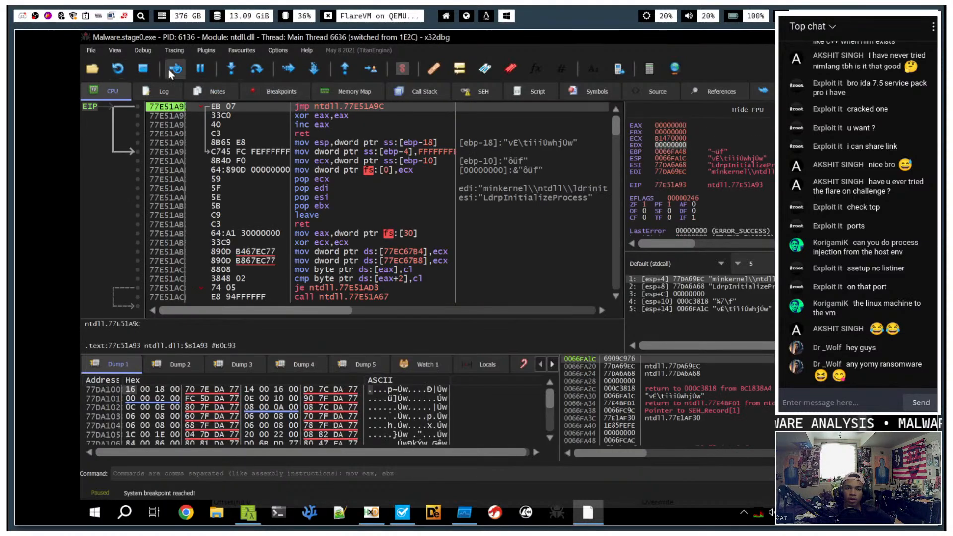
click(169, 70)
click(168, 69)
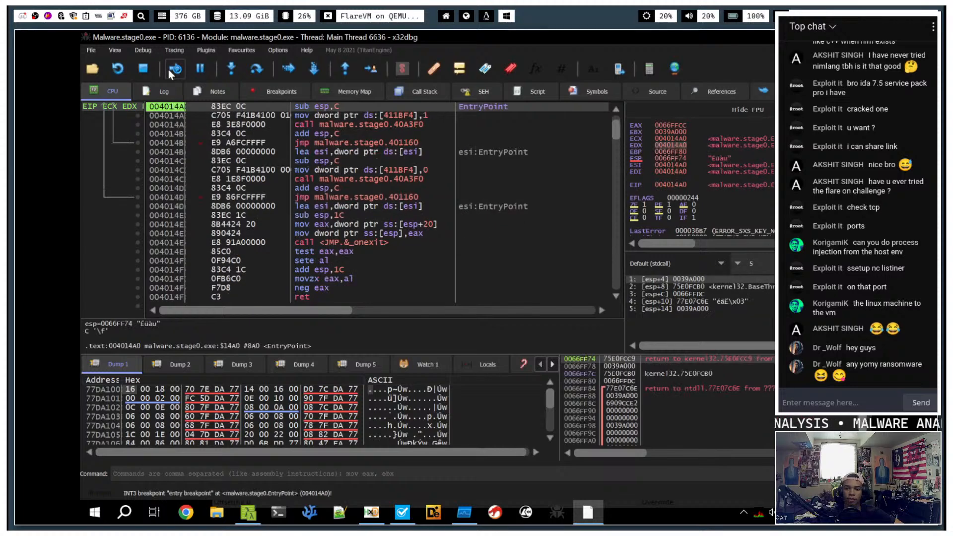
click(168, 70)
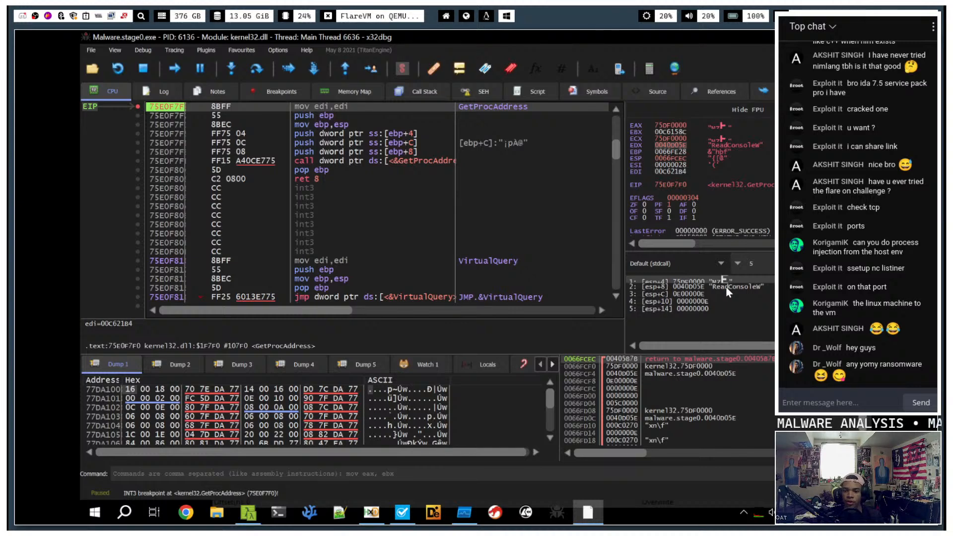
- Continue execution through the GetProcAddress breakpoints until the LoadLibraryA call for kernel32
click(175, 65)
click(176, 65)
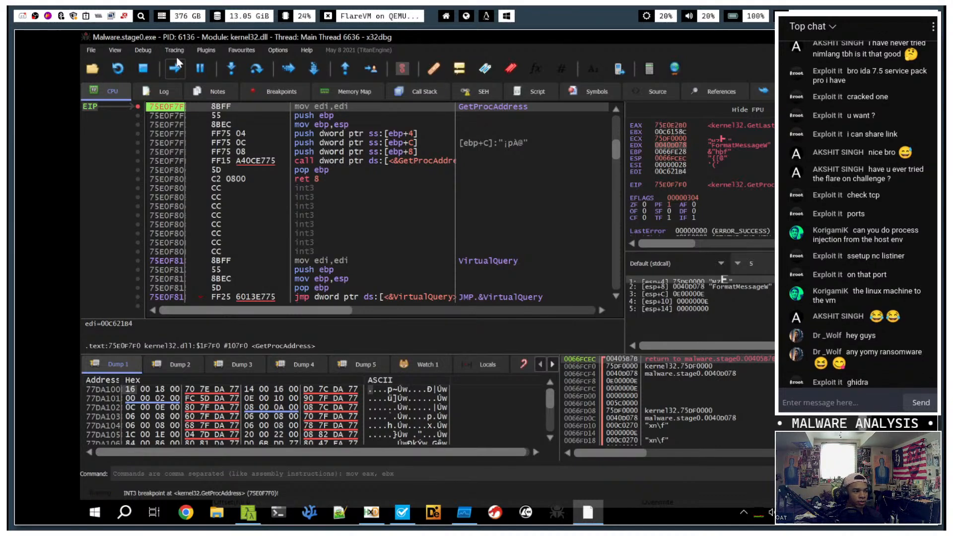
click(177, 63)
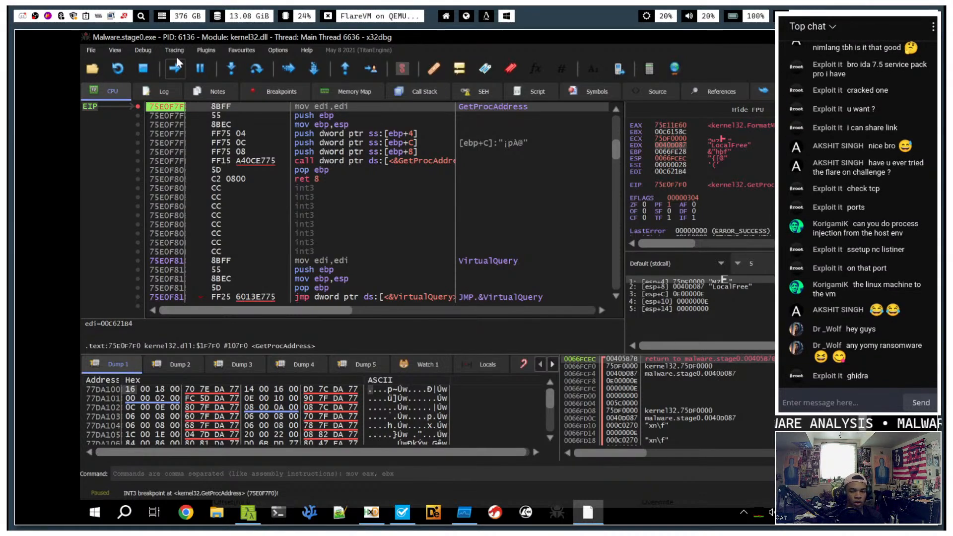
click(176, 64)
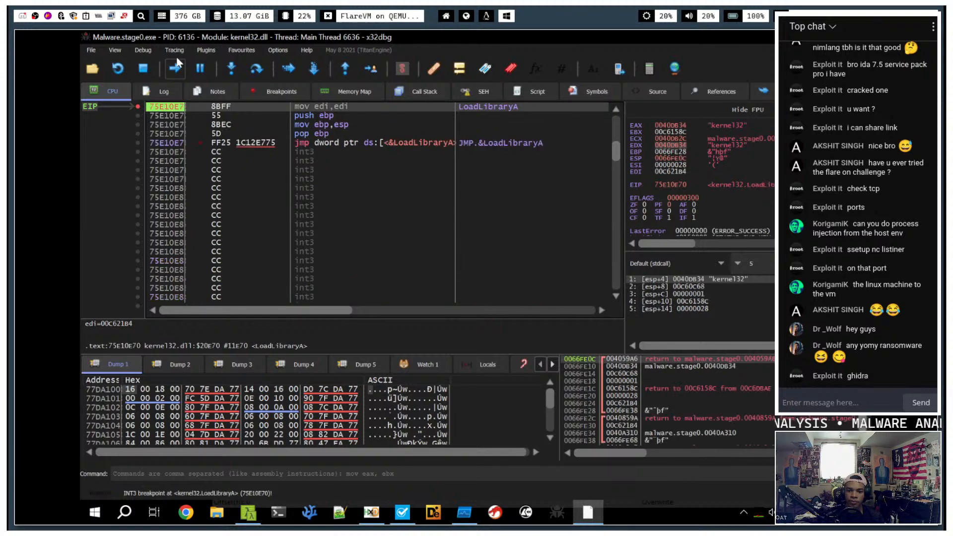
- Continue execution from the LoadLibraryA breakpoint through the successive GetProcAddress calls until the one requesting CreateProcessW
click(177, 64)
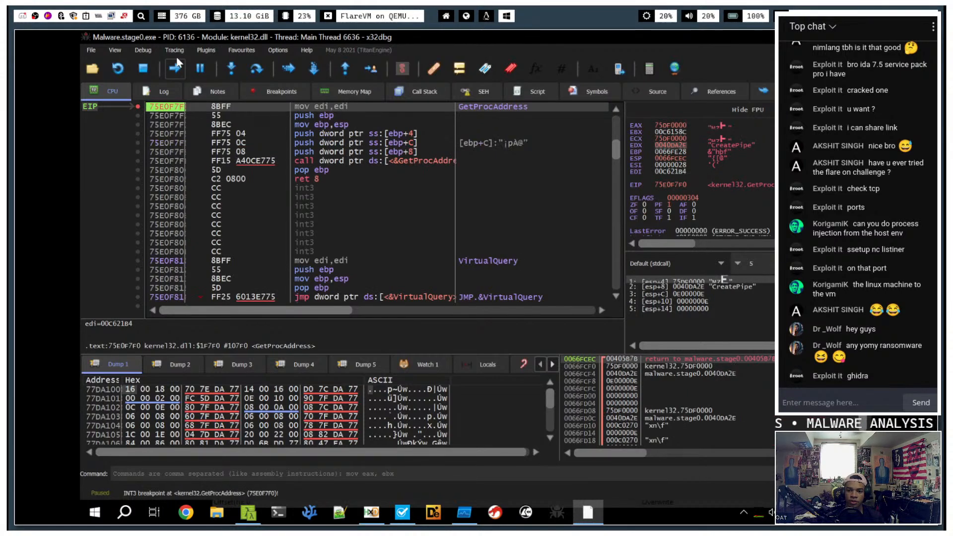
click(177, 64)
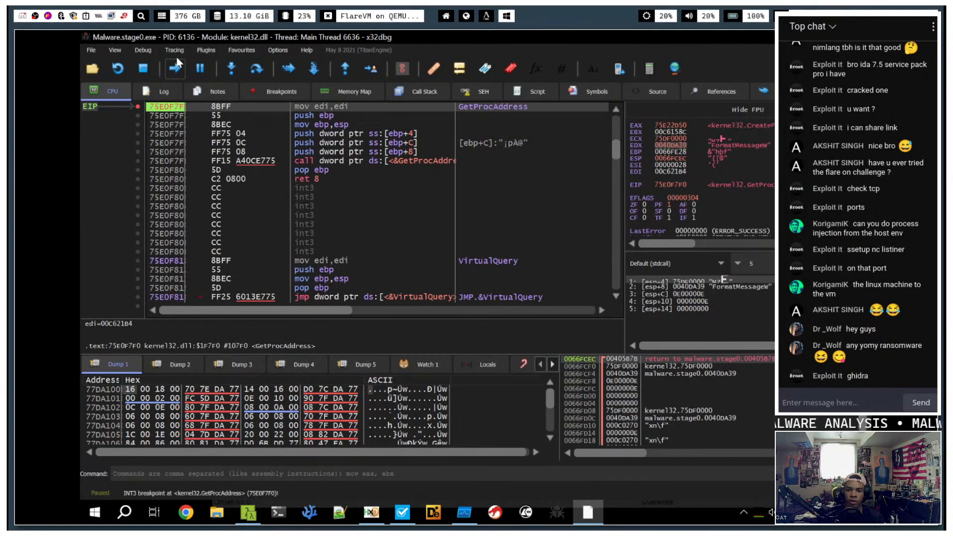
click(176, 63)
click(177, 64)
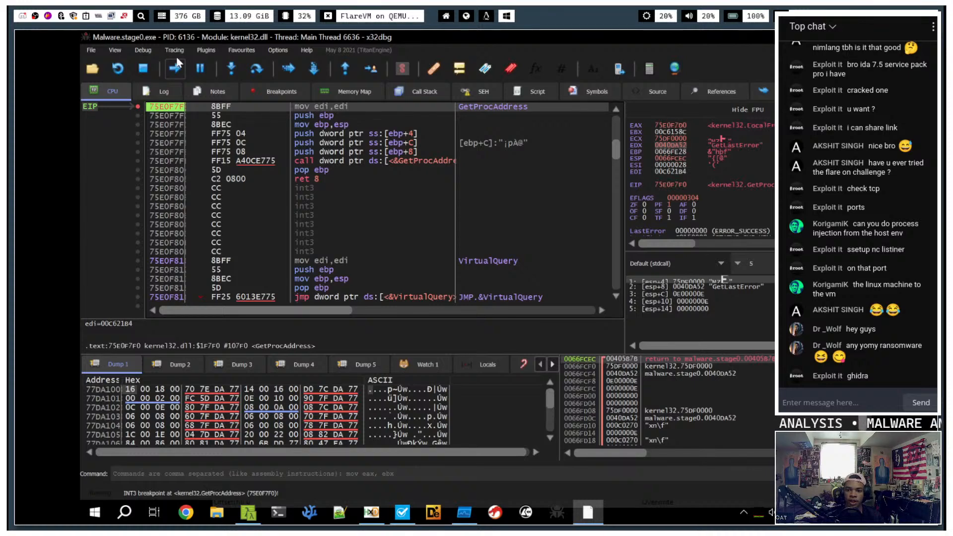
click(177, 63)
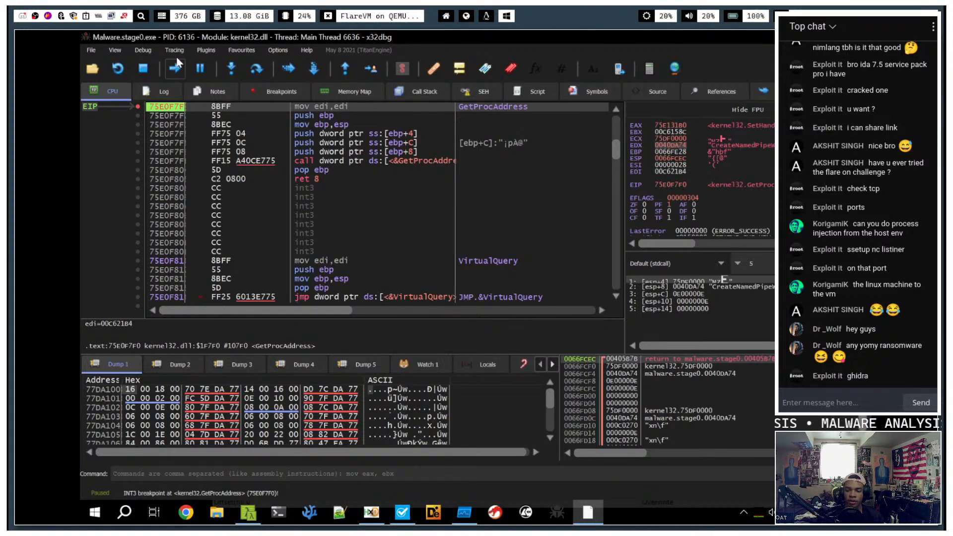
click(177, 64)
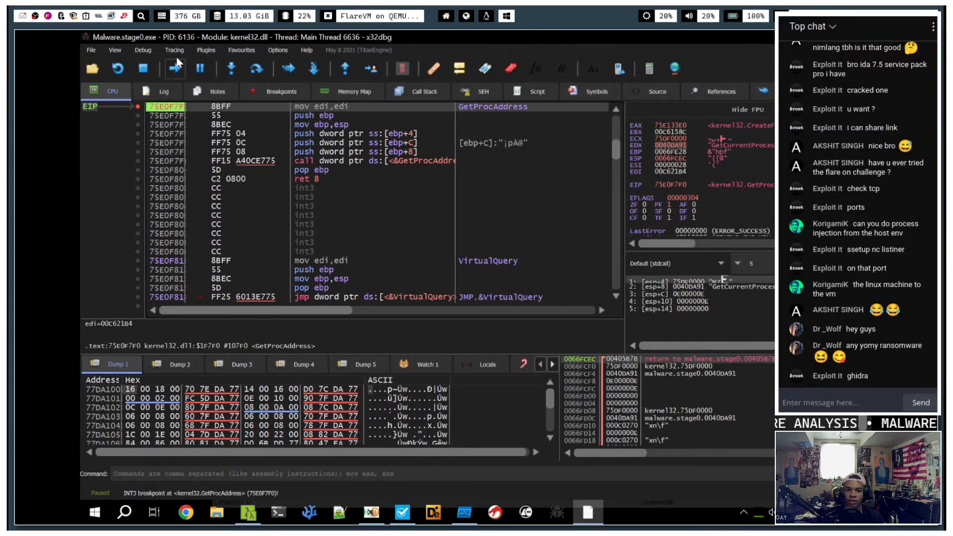
click(177, 65)
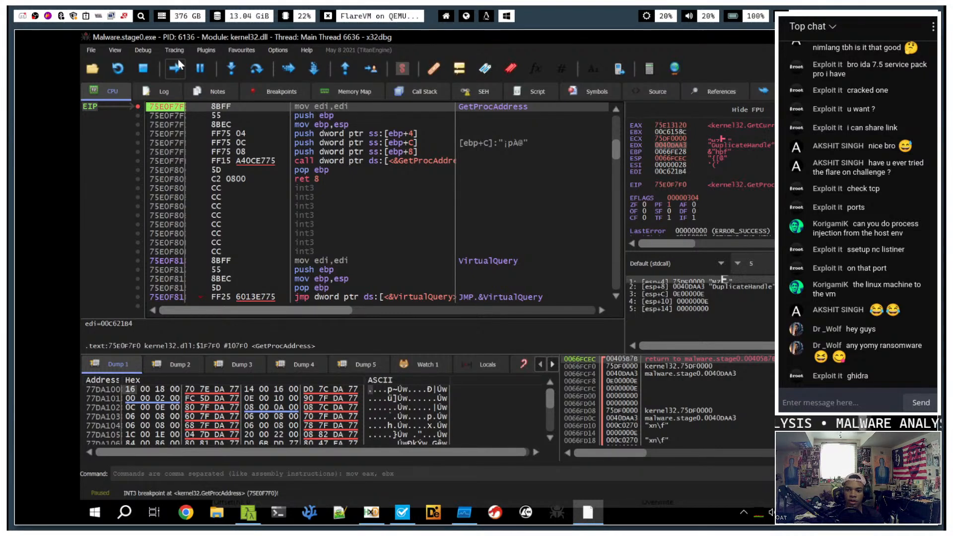
click(177, 65)
click(177, 65)
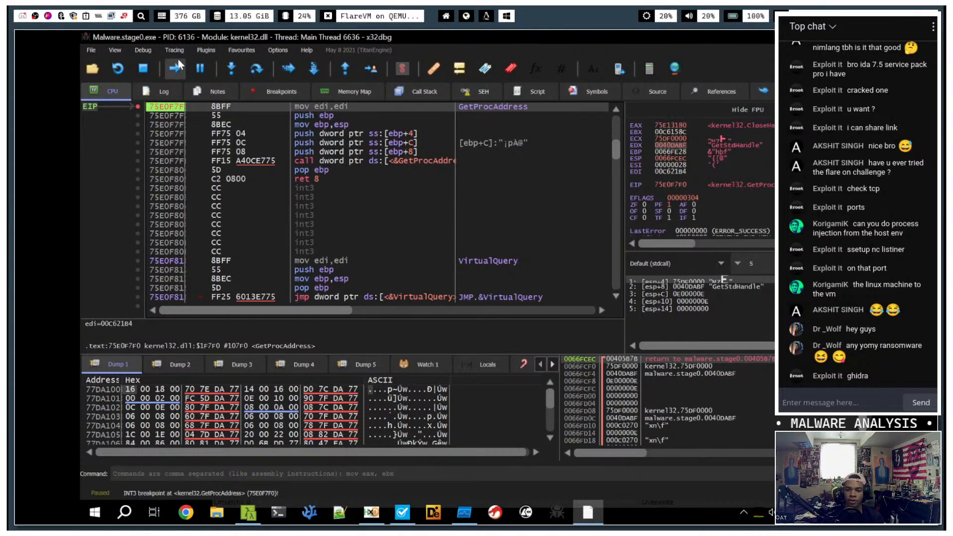
click(178, 65)
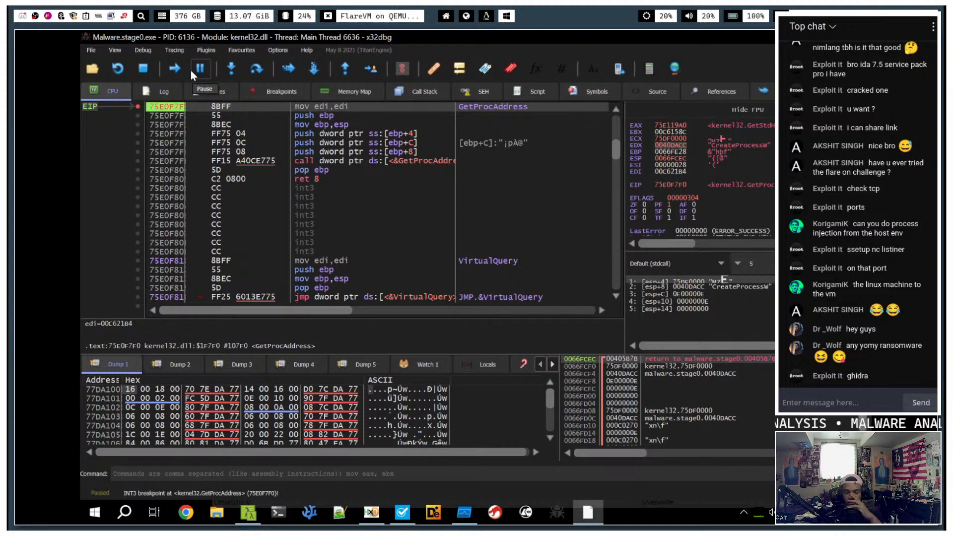
- Set a breakpoint on CreateProcessW with the command bp CreateProcessW
click(282, 475)
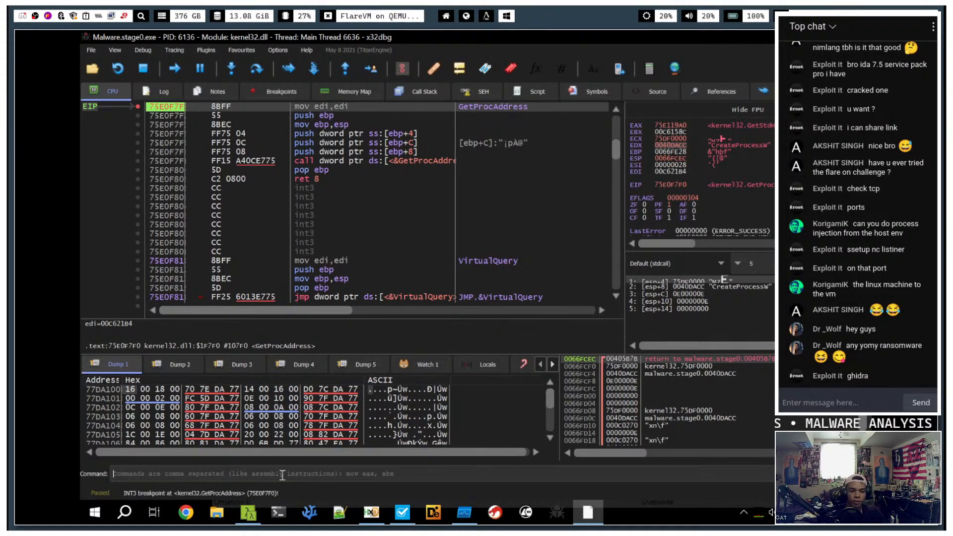
text(bp Cr)
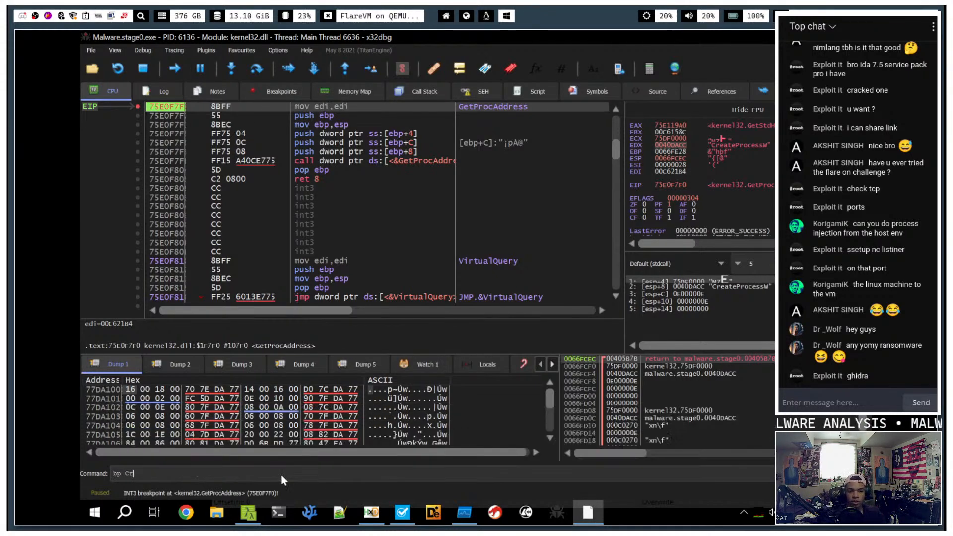
text(eateProc)
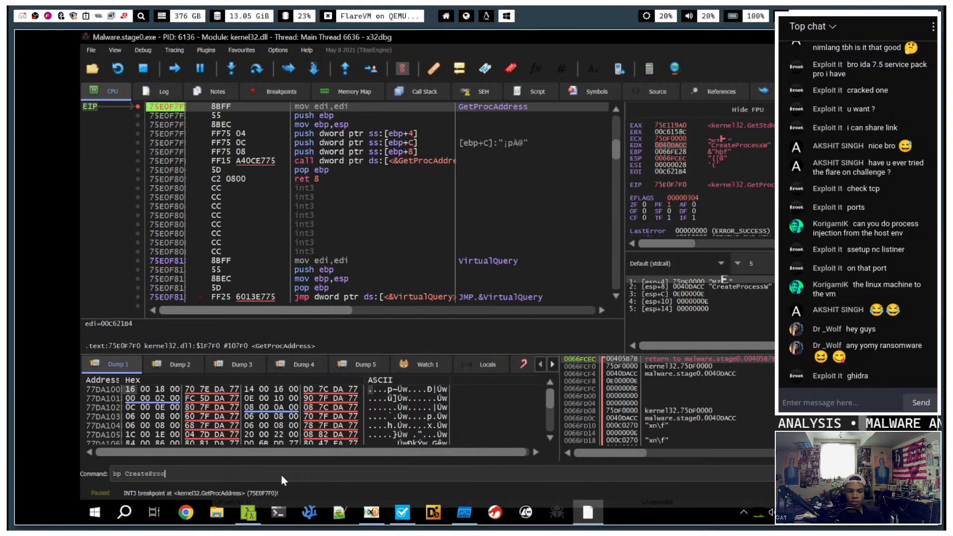
text(essW)
key(Return)
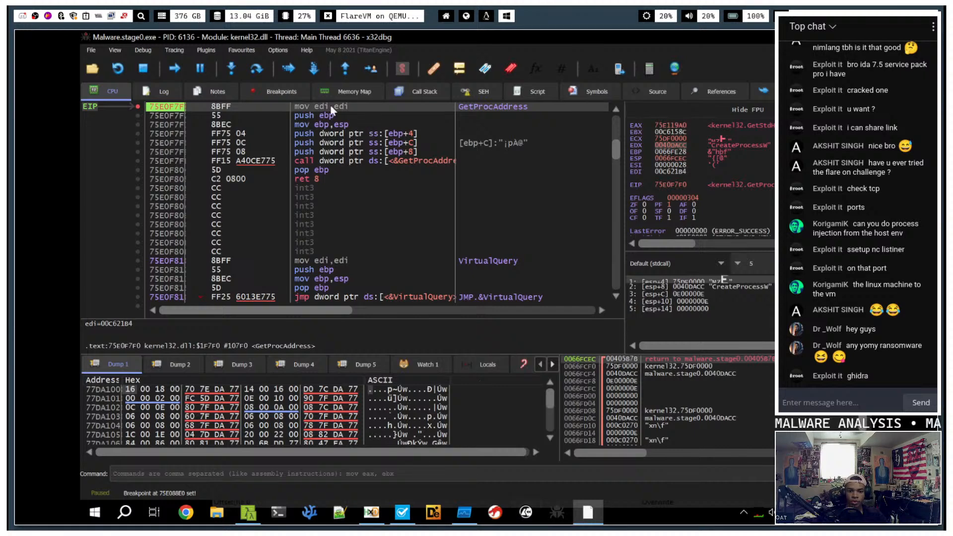
- Continue execution through the following GetProcAddress breakpoints until the LoadLibraryA call for Ws2_32.dll
click(170, 69)
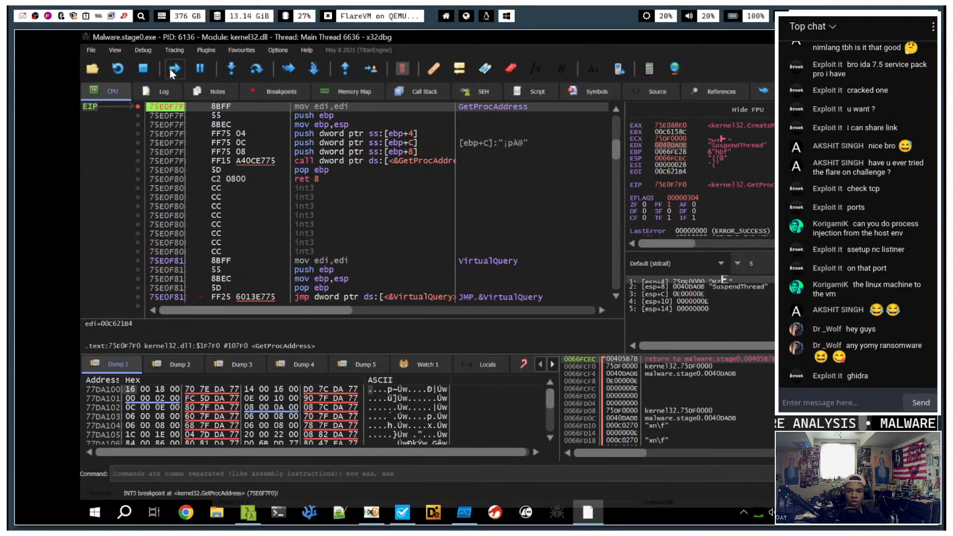
click(170, 70)
click(170, 70)
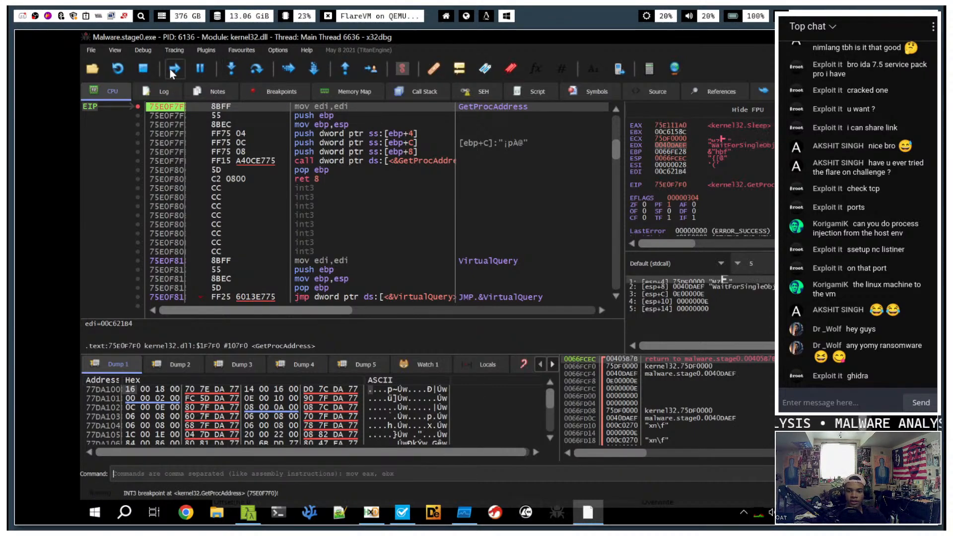
click(170, 70)
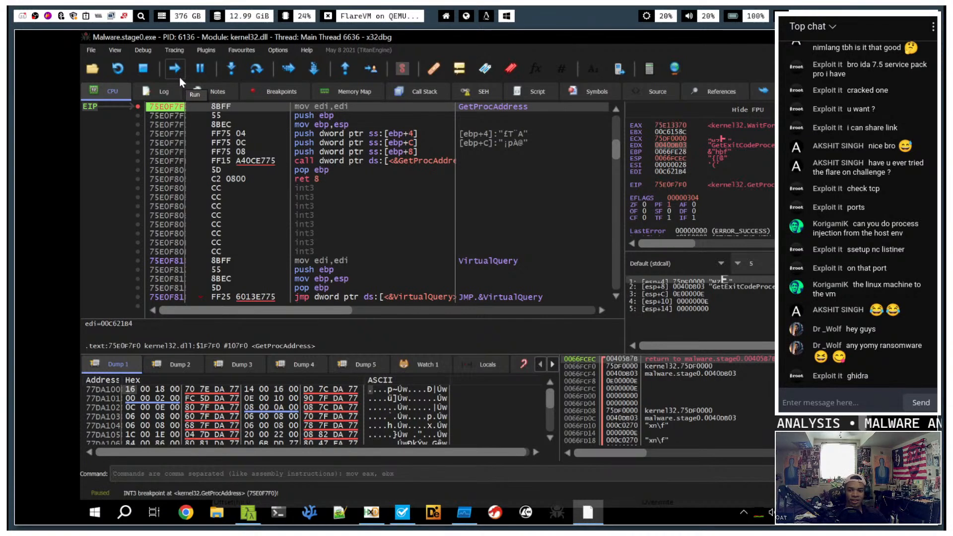
click(176, 74)
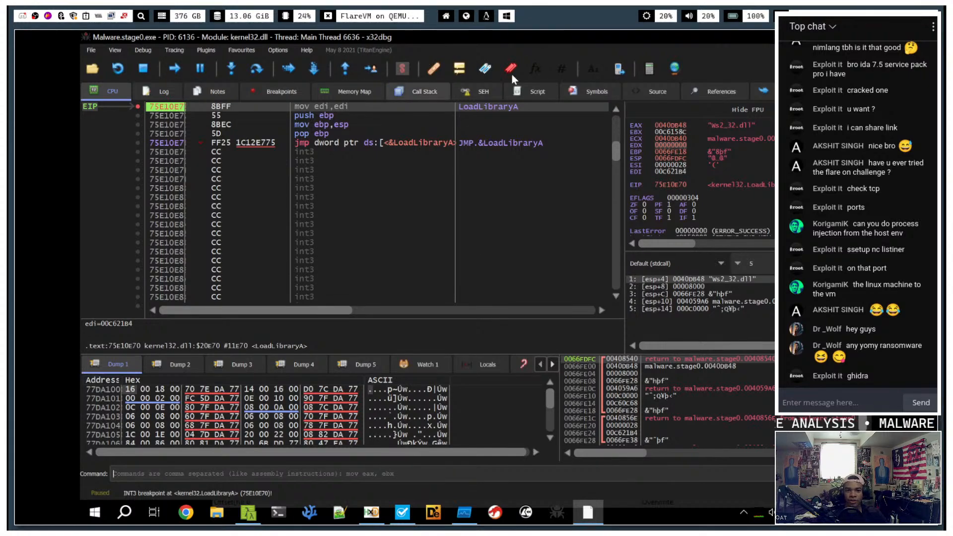
- Switch to Firefox, search the web for ws2_32 in a new tab, and open Microsoft Learn's Winsock Initialization article
click(447, 18)
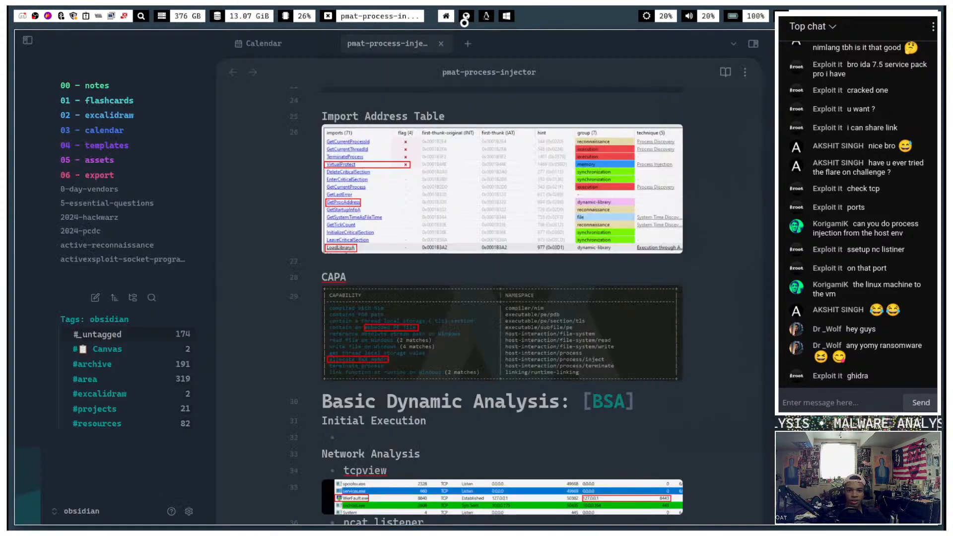
click(465, 17)
key(ctrl+t)
text(ws2)
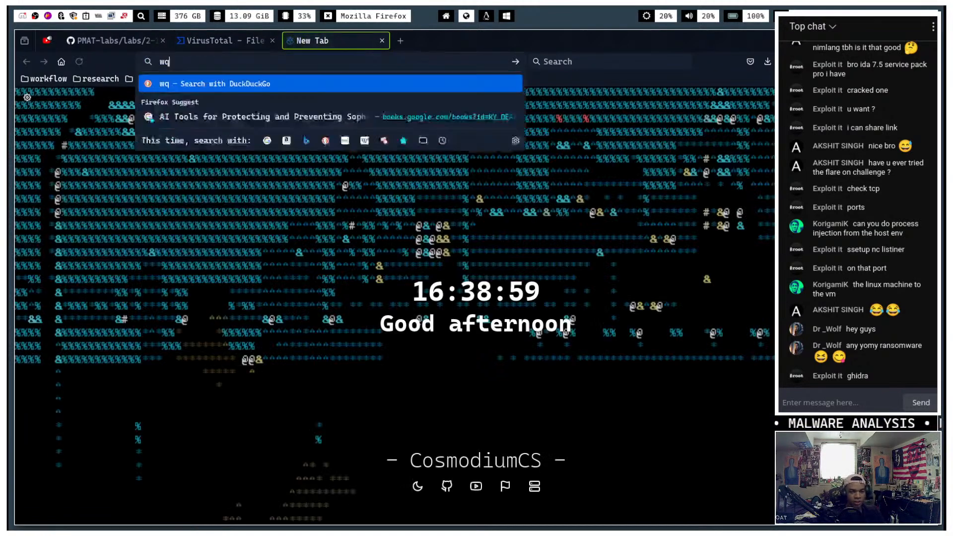
text(_32)
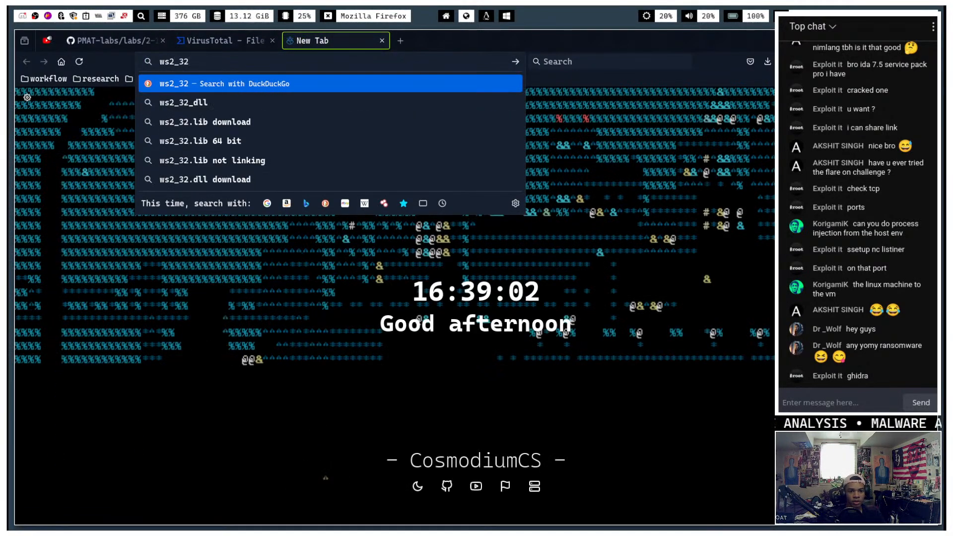
key(Return)
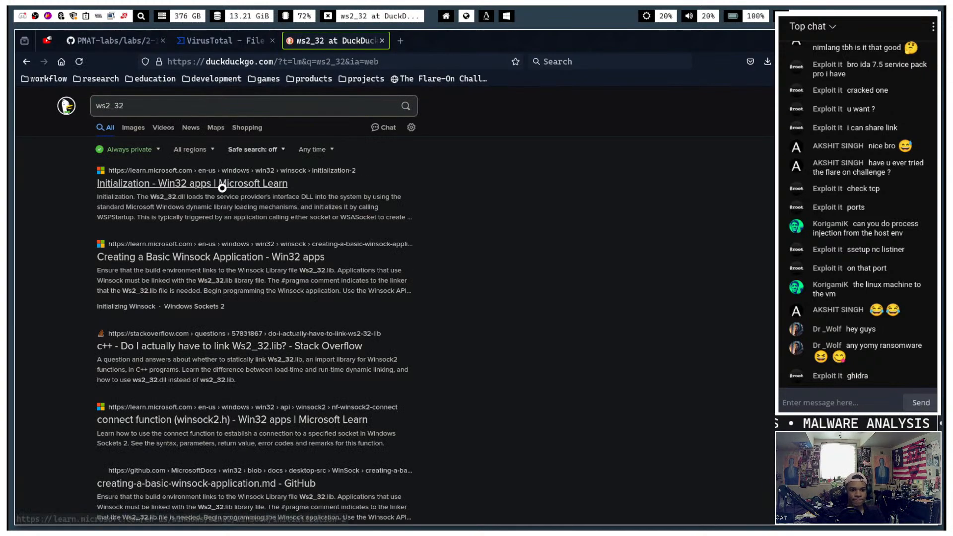
click(240, 203)
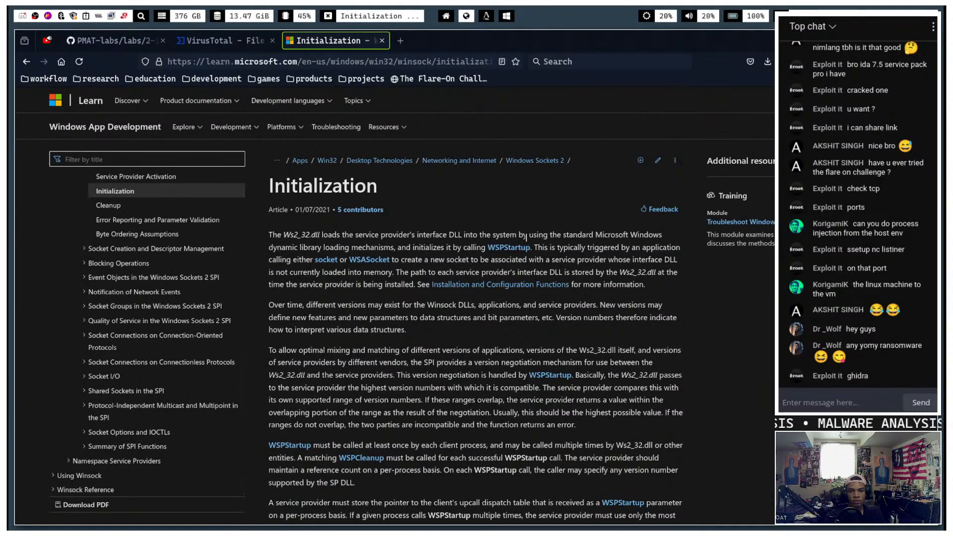
- Enlarge the Initialization article, read what it says about Ws2_32.dll, and close its tab
key(ctrl+plus)
key(ctrl+plus)
key(ctrl+plus)
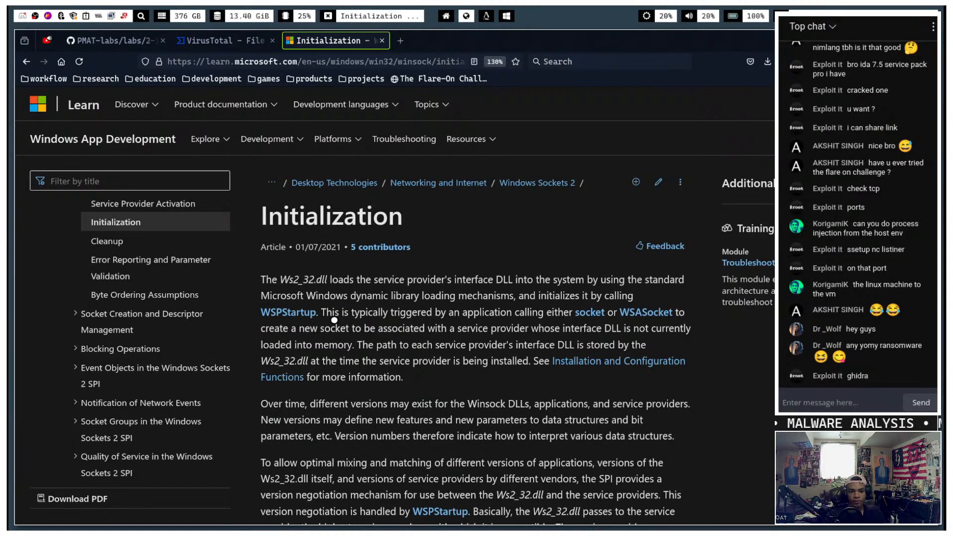
scroll(449, 283, down, 12)
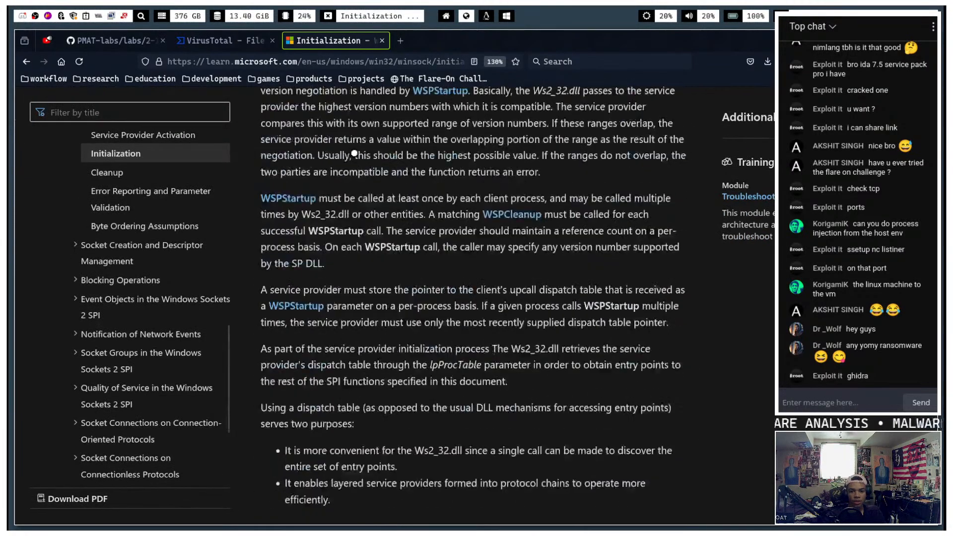
scroll(449, 283, up, 4)
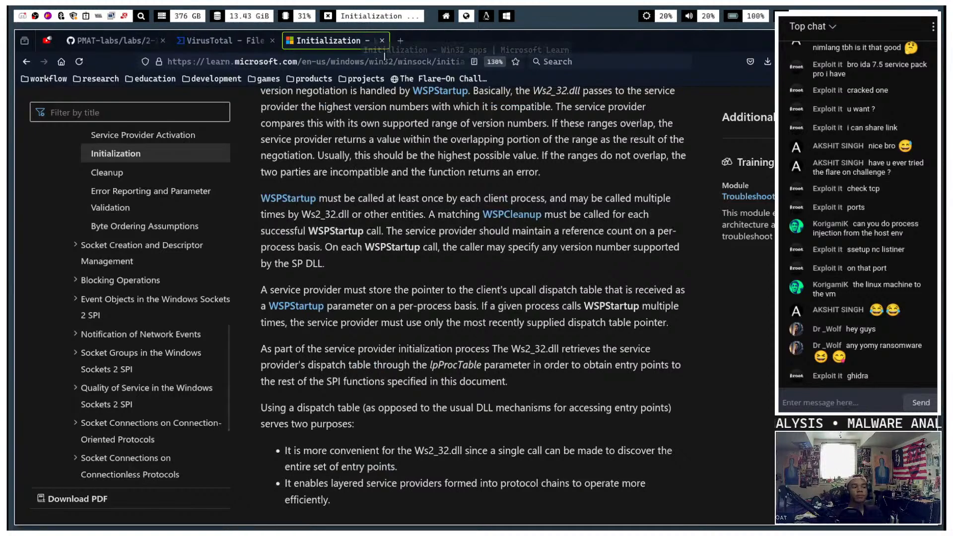
click(382, 40)
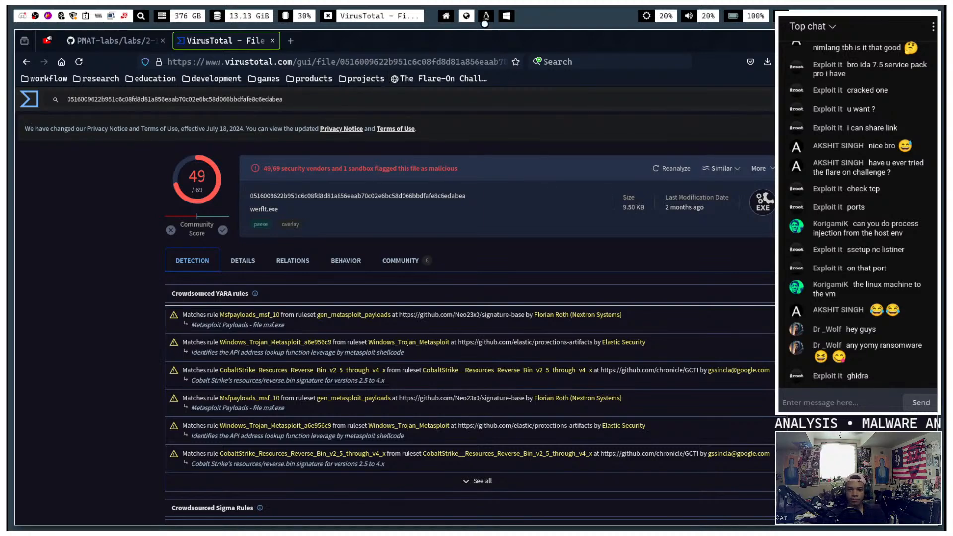
- Switch back to x32dbg and resume past the inet_ntop lookup and the first CreateProcessW breakpoint to the second CreateProcessW call
click(510, 14)
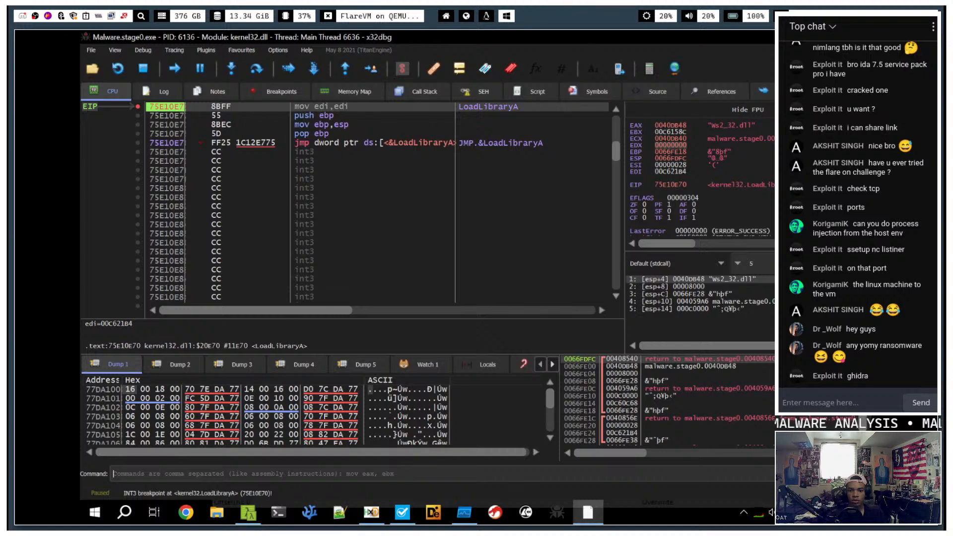
click(174, 70)
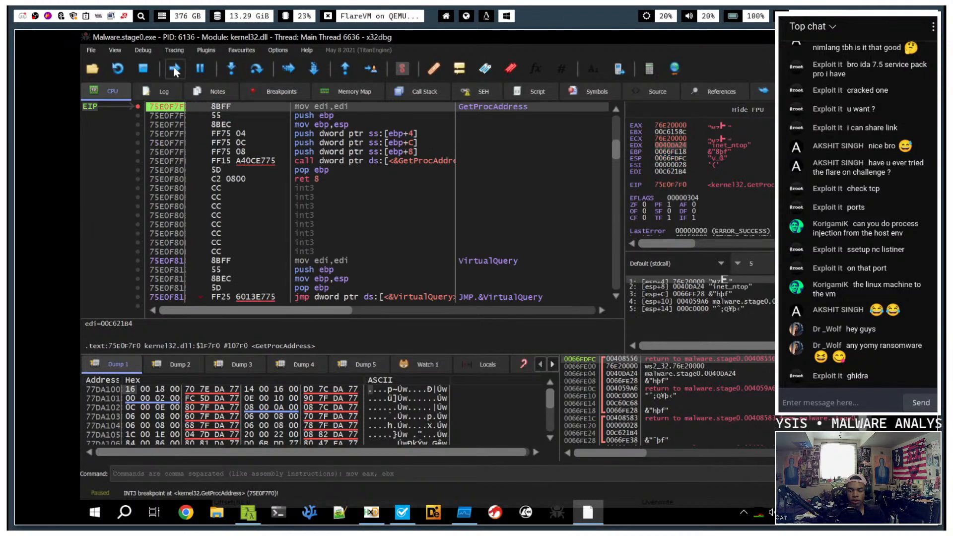
click(174, 69)
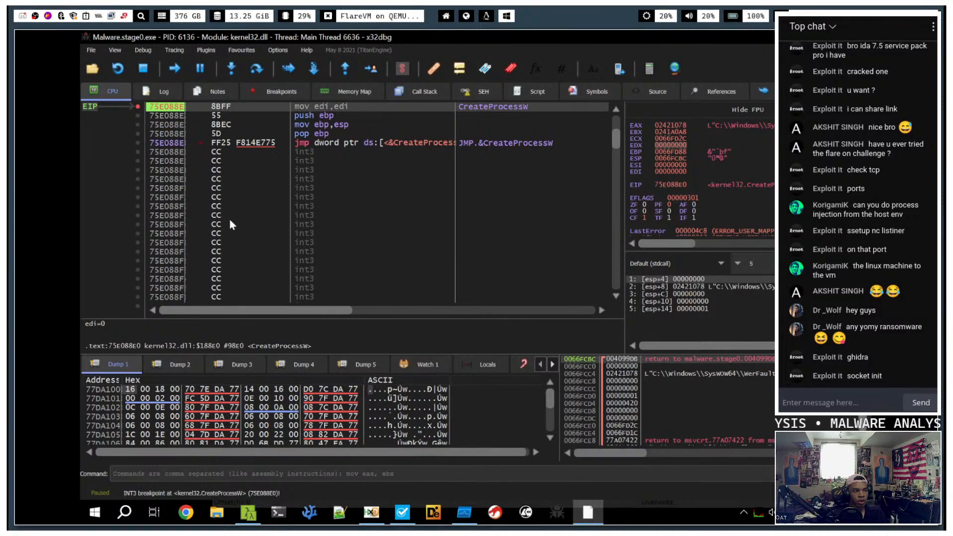
click(175, 63)
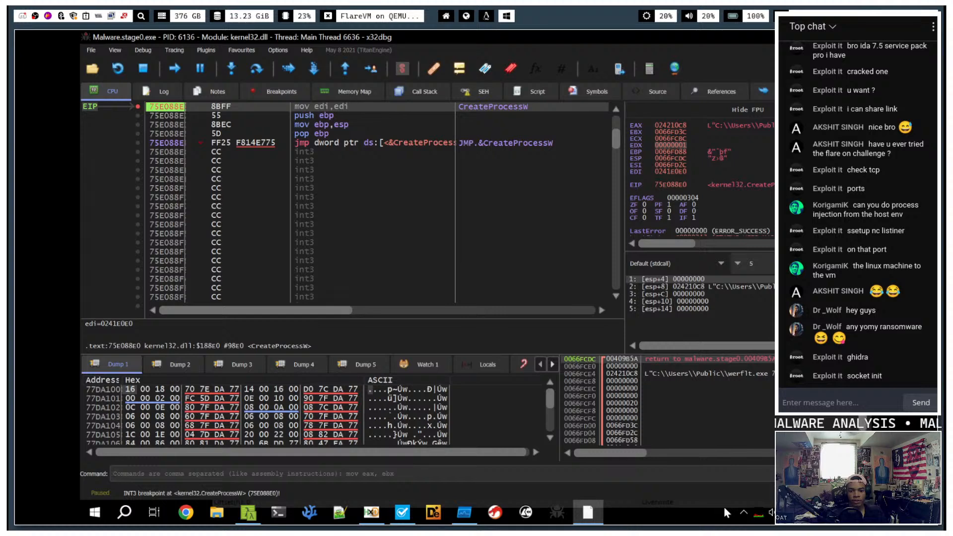
- Open Process Hacker, locate Malware.stage0.exe and its child process in the tree, and move the window clear of the debugger's arguments
click(763, 514)
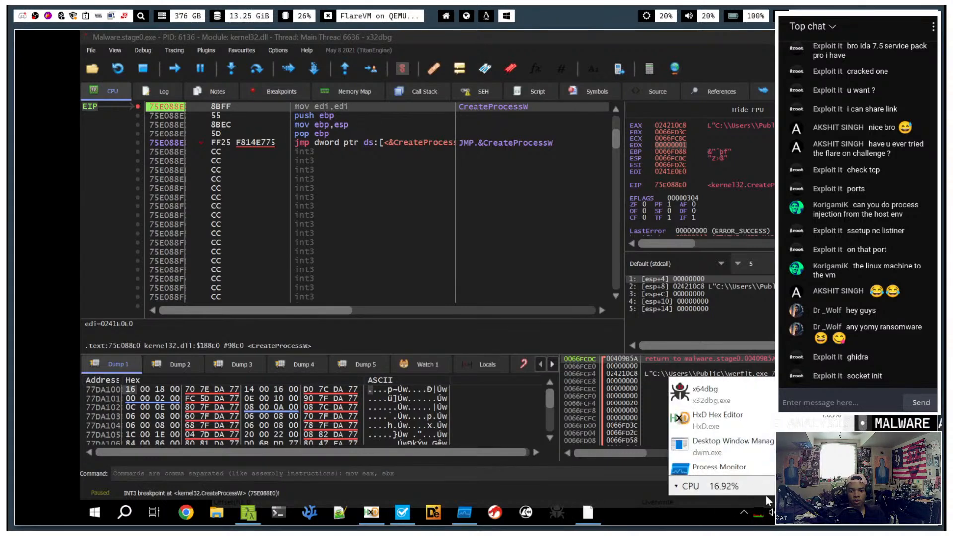
right_click(759, 516)
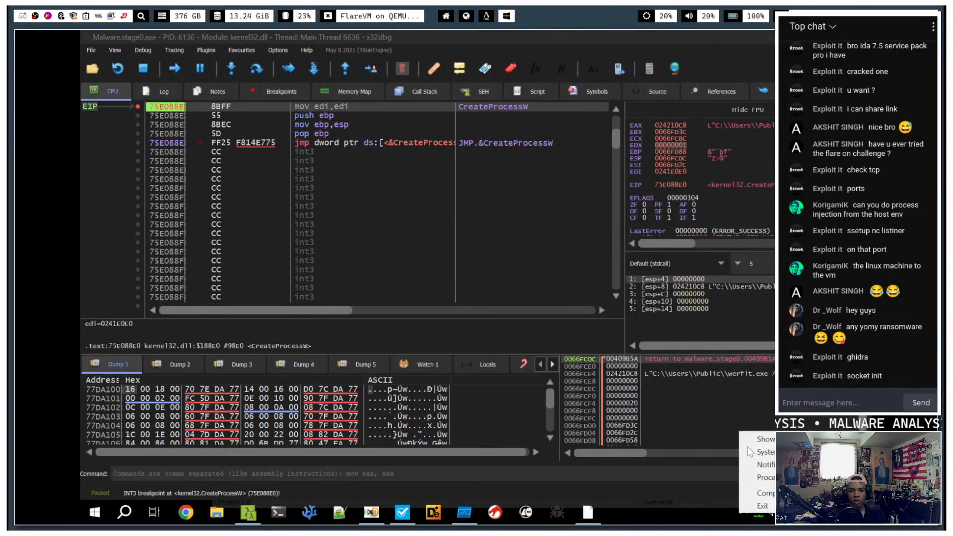
click(762, 440)
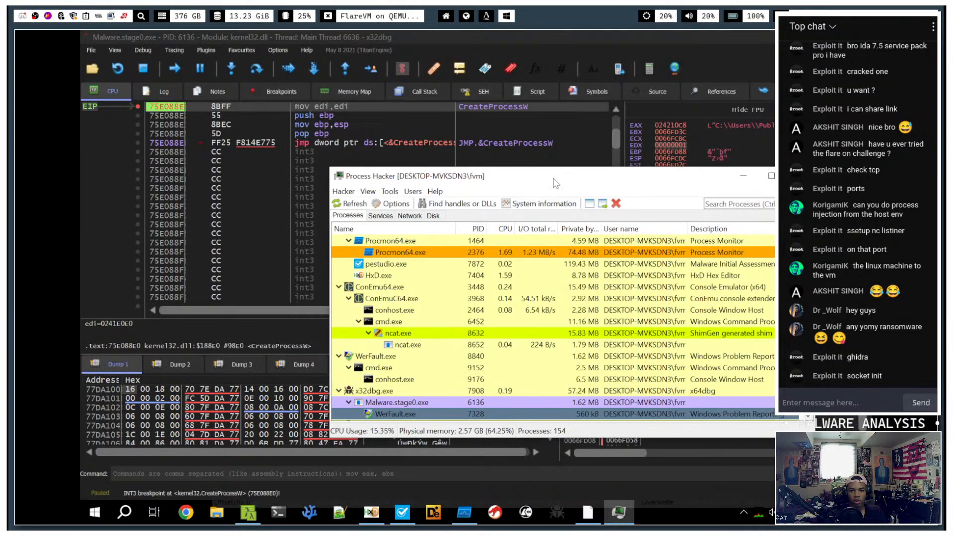
drag(555, 177, 633, 155)
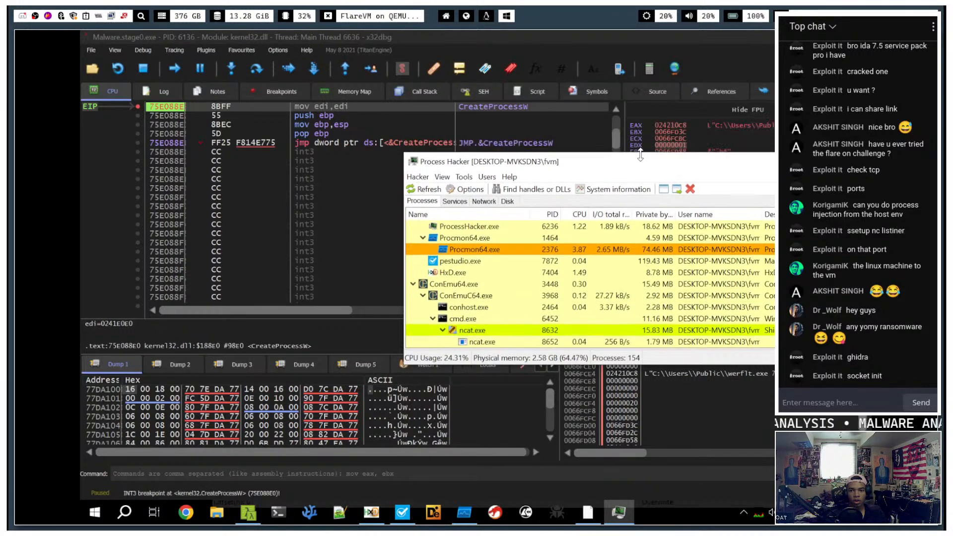
scroll(574, 293, down, 4)
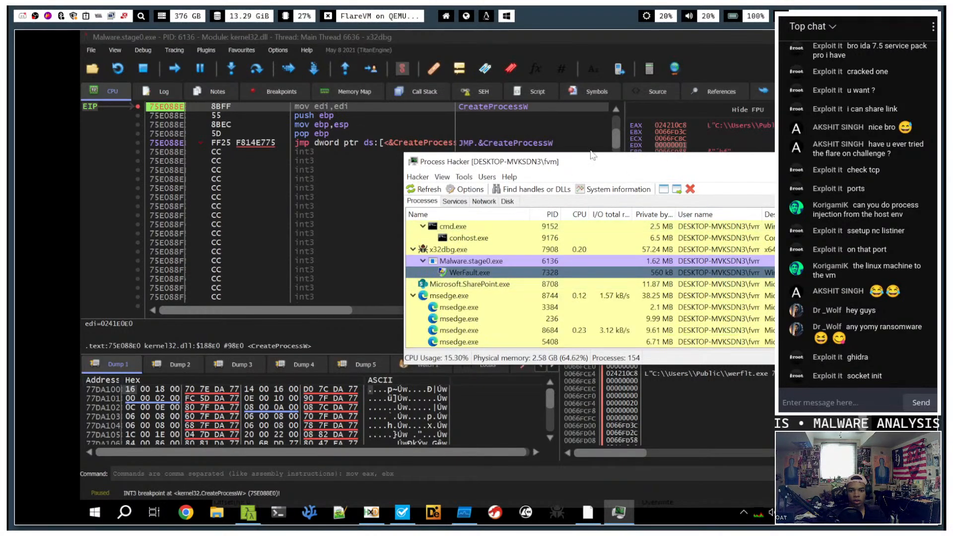
drag(599, 164, 771, 361)
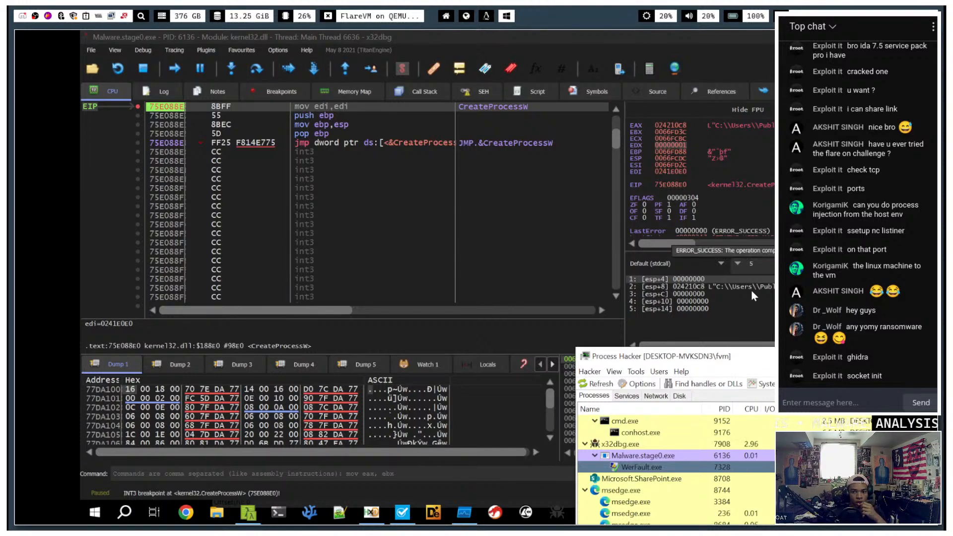
- Examine the path argument of the second CreateProcessW call and reposition Process Hacker to keep the malware's process tree in view
click(764, 345)
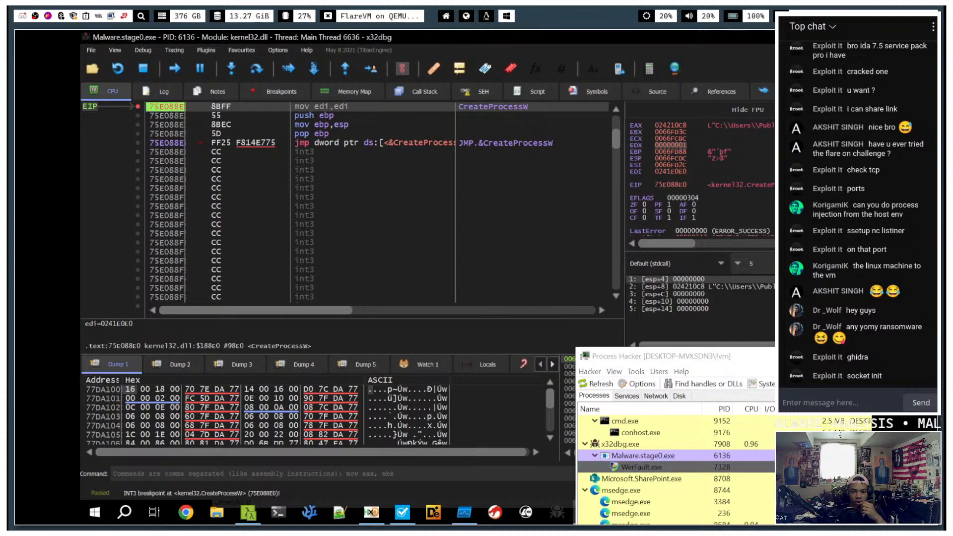
drag(773, 344, 780, 345)
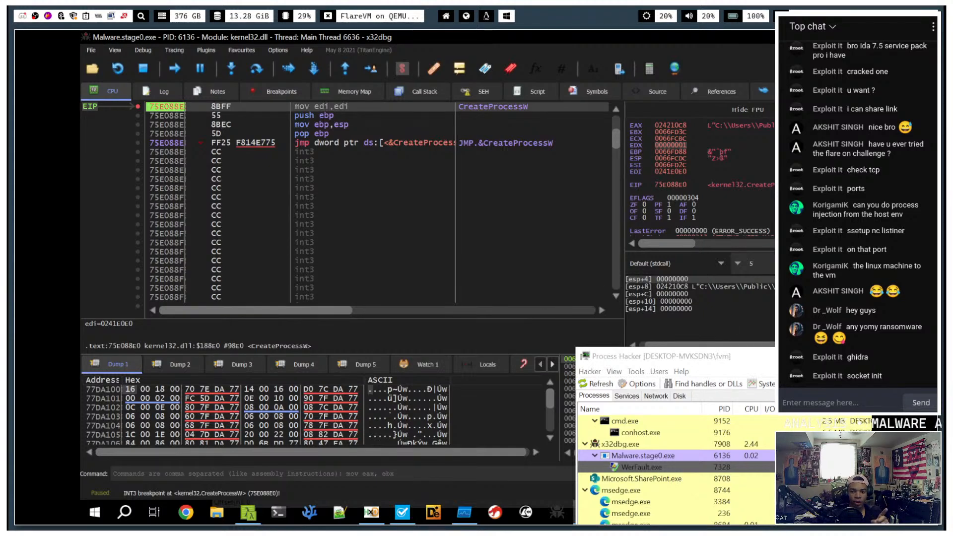
drag(753, 361, 735, 311)
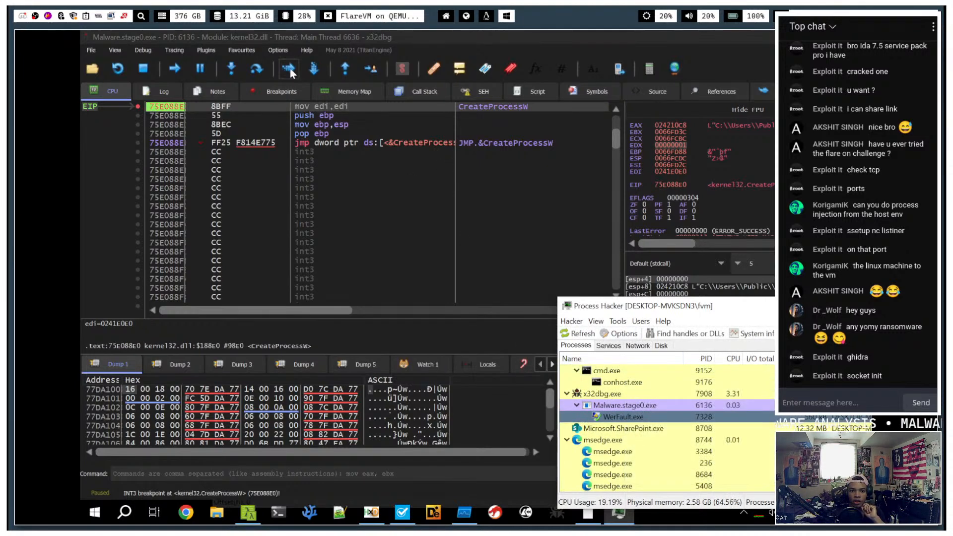
- Step over the kernel32 stub into kernelbase's CreateProcessW, run it until its return, and shift Process Hacker to check the process tree
click(256, 69)
click(255, 69)
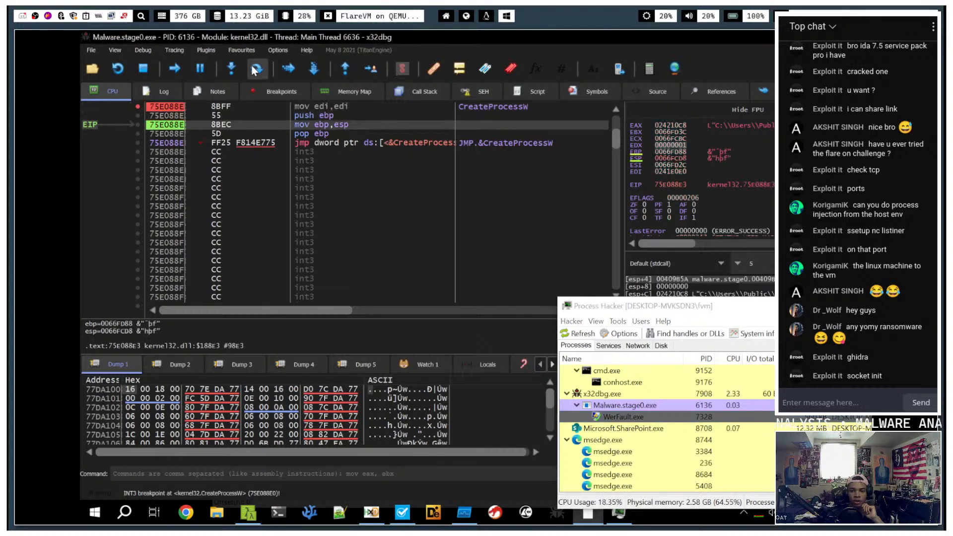
click(255, 70)
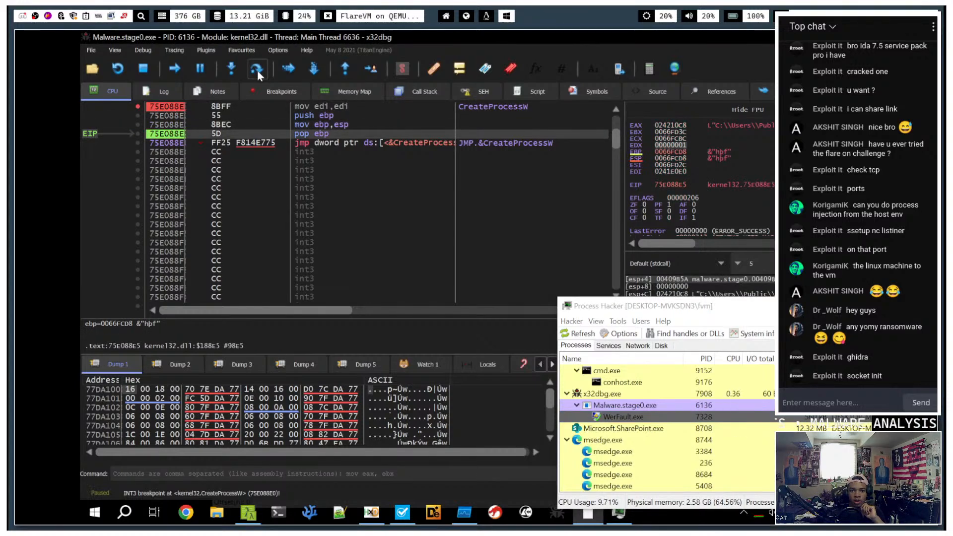
click(256, 69)
click(257, 70)
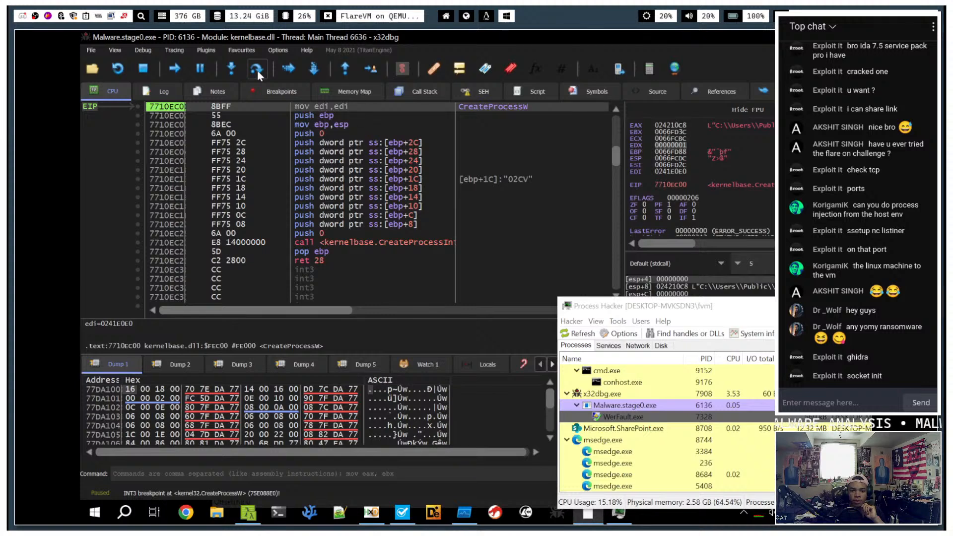
click(345, 70)
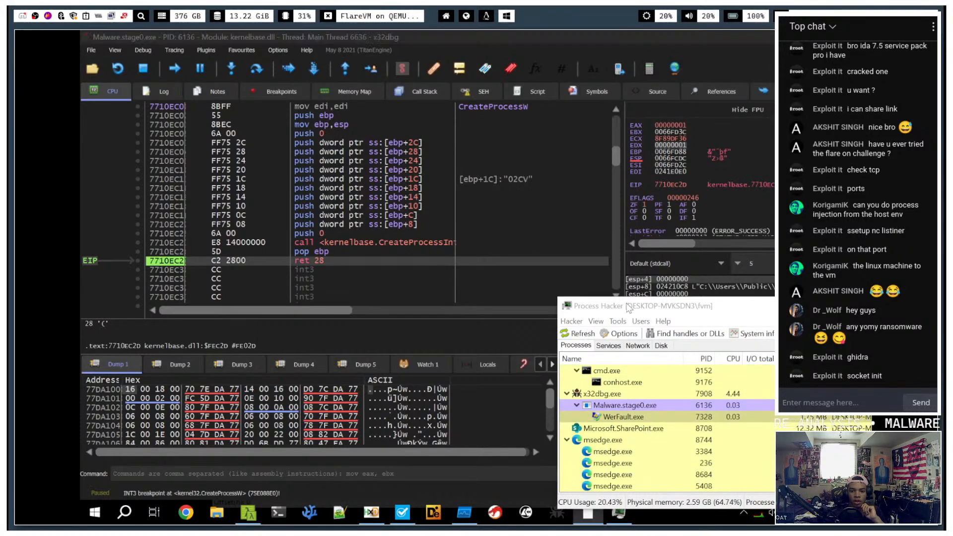
drag(629, 308, 617, 285)
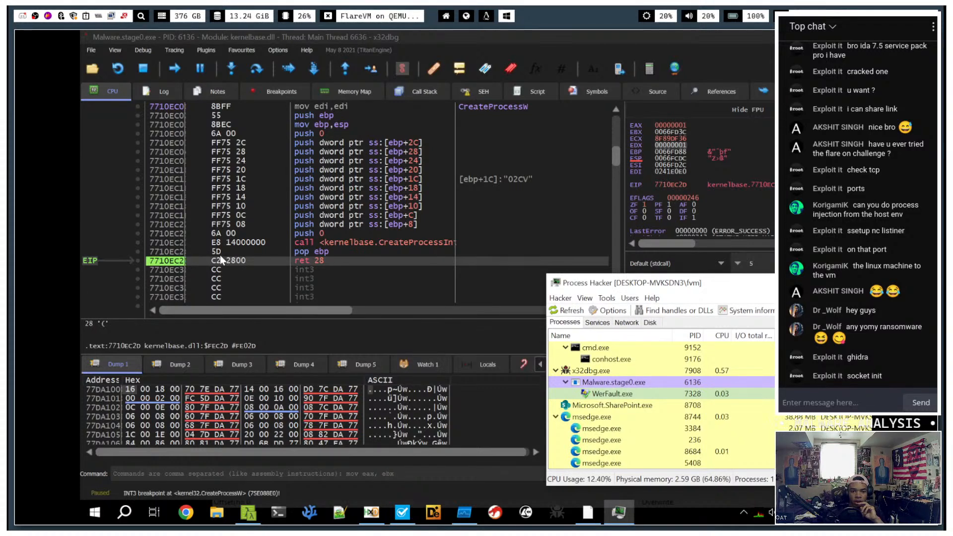
- Set a breakpoint on the pop ebp instruction ending kernelbase's CreateProcessW, and step over its ret into the malware code
click(135, 257)
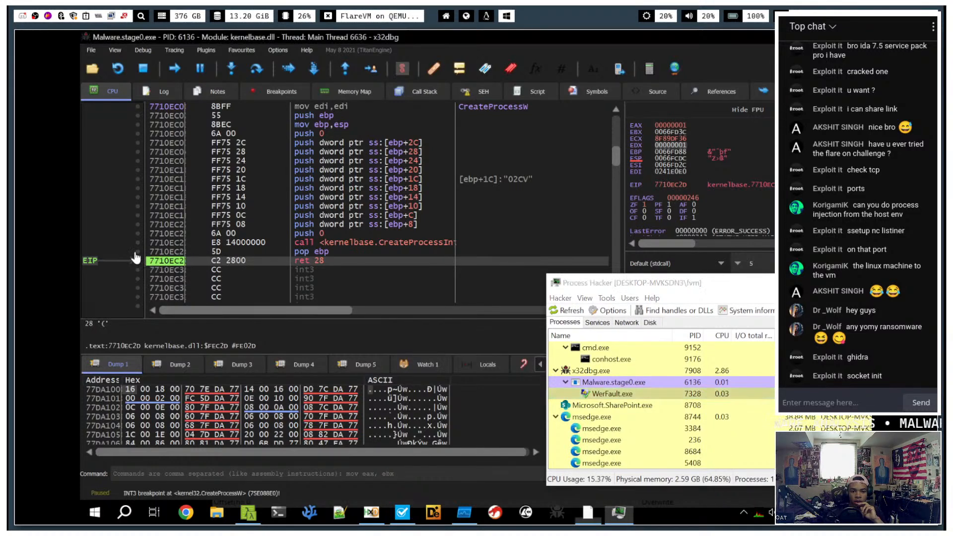
click(135, 251)
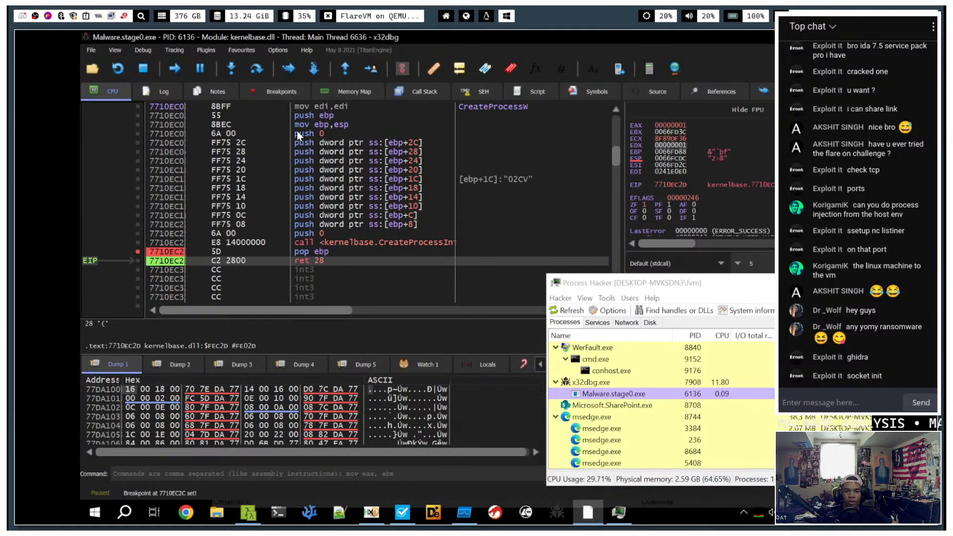
click(258, 74)
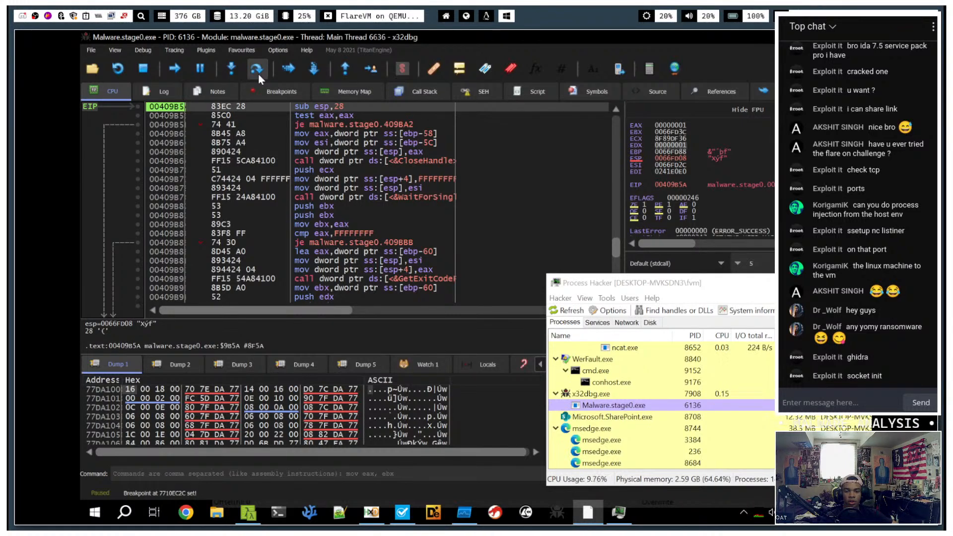
- Step over the malware code following CreateProcessW through the CloseHandle and WaitForSingleObject calls
click(259, 74)
click(259, 74)
click(258, 74)
click(258, 73)
click(258, 74)
click(259, 74)
click(258, 73)
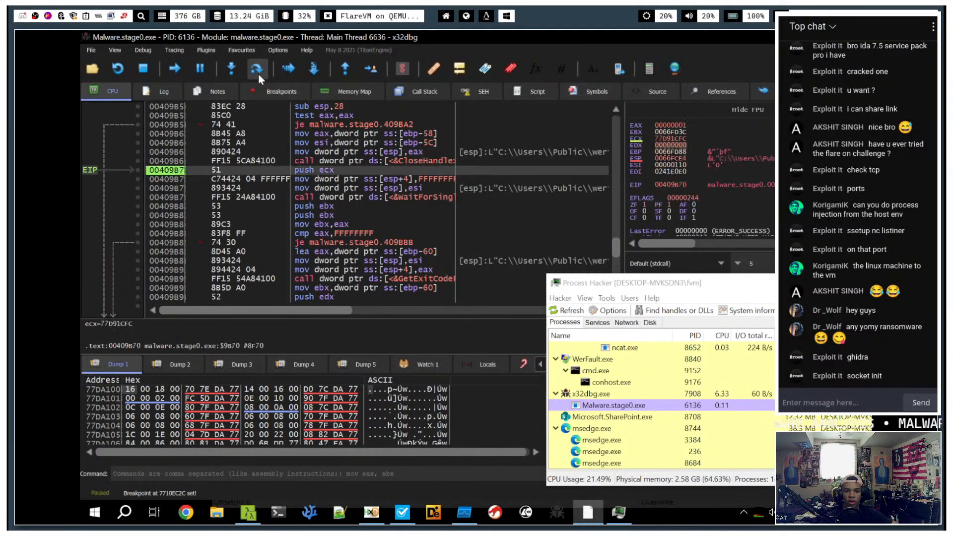
click(258, 74)
click(258, 73)
click(258, 74)
click(258, 74)
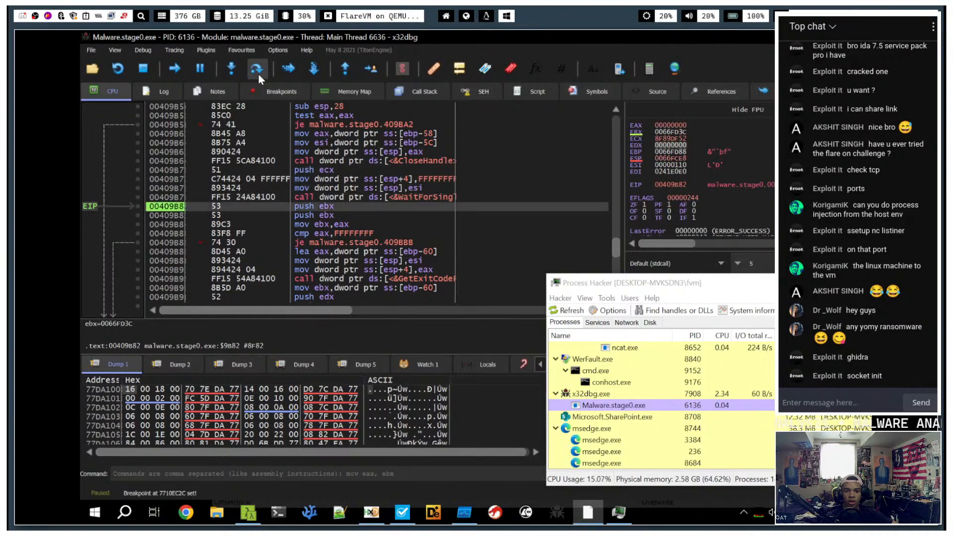
- Continue stepping over the malware code through the GetExitCodeProcess call to the second handle cleanup
click(258, 74)
click(259, 74)
click(258, 73)
click(258, 73)
click(258, 73)
click(258, 74)
click(259, 74)
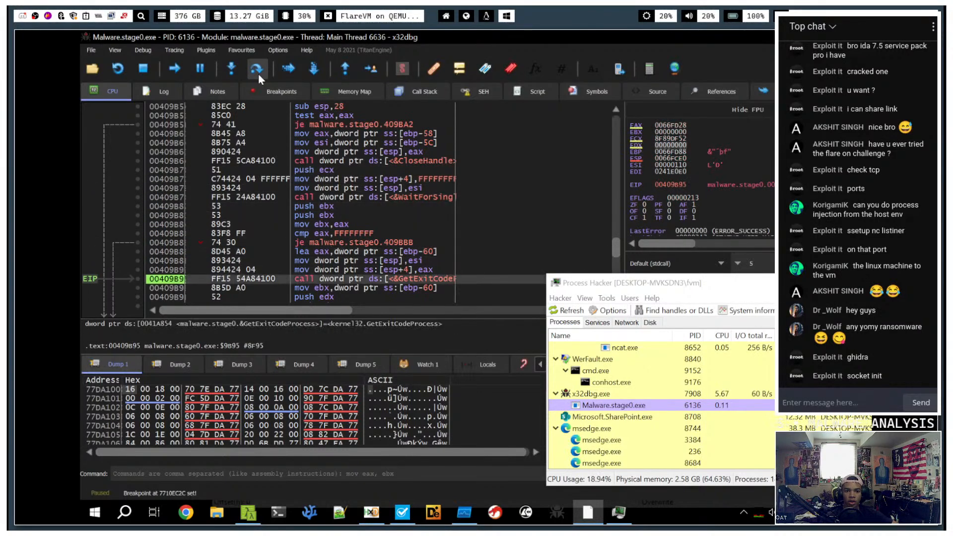
click(258, 73)
click(259, 74)
click(259, 73)
click(259, 73)
click(258, 74)
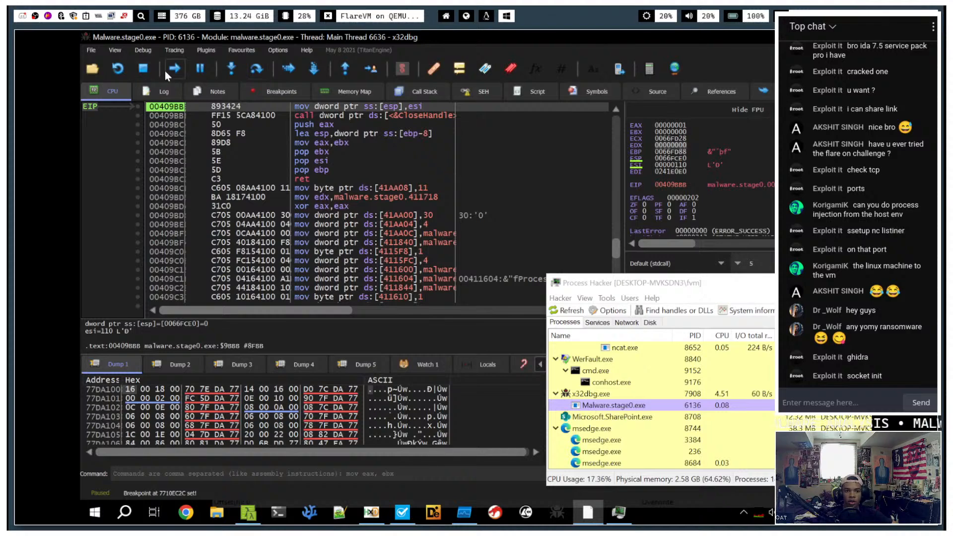
- Restart Malware.stage0.exe and run it past the TLS callback to the entry point
click(119, 71)
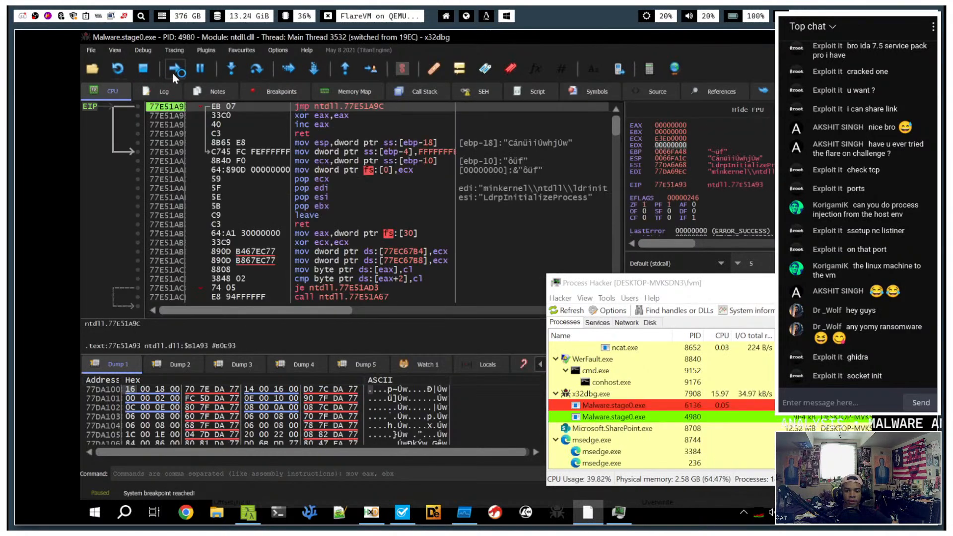
click(171, 72)
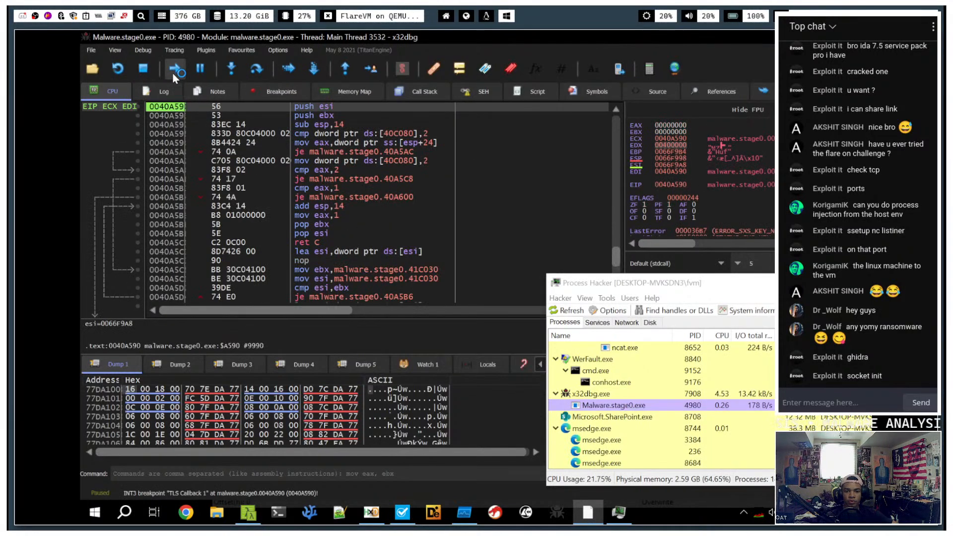
click(172, 73)
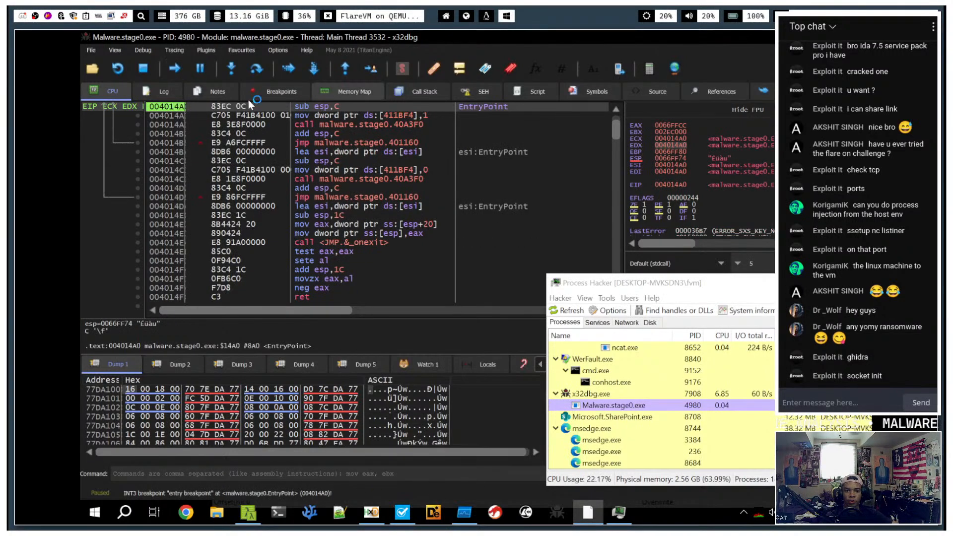
- Disable the LoadLibraryA and GetProcAddress breakpoints, leaving the CreateProcessW, VirtualProtect and kernelbase ones enabled
click(260, 94)
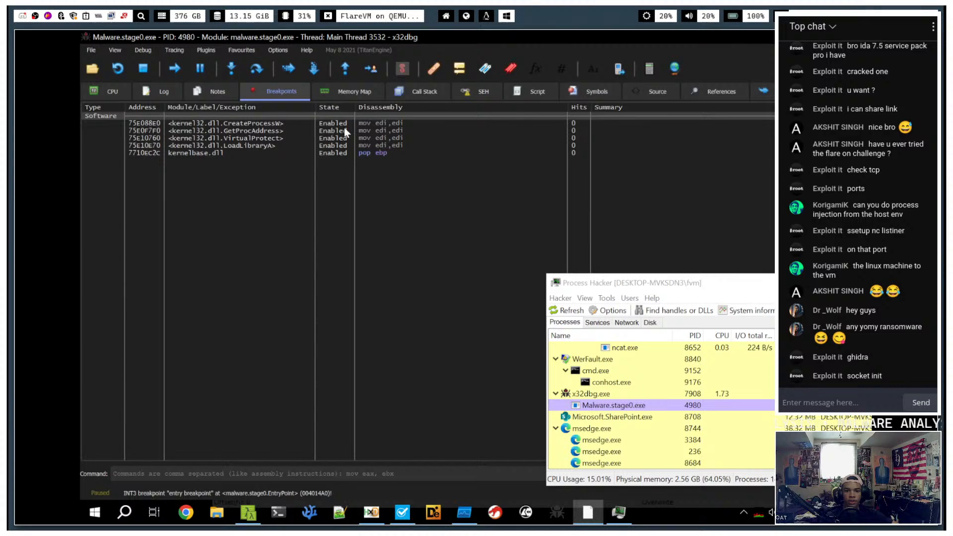
click(329, 147)
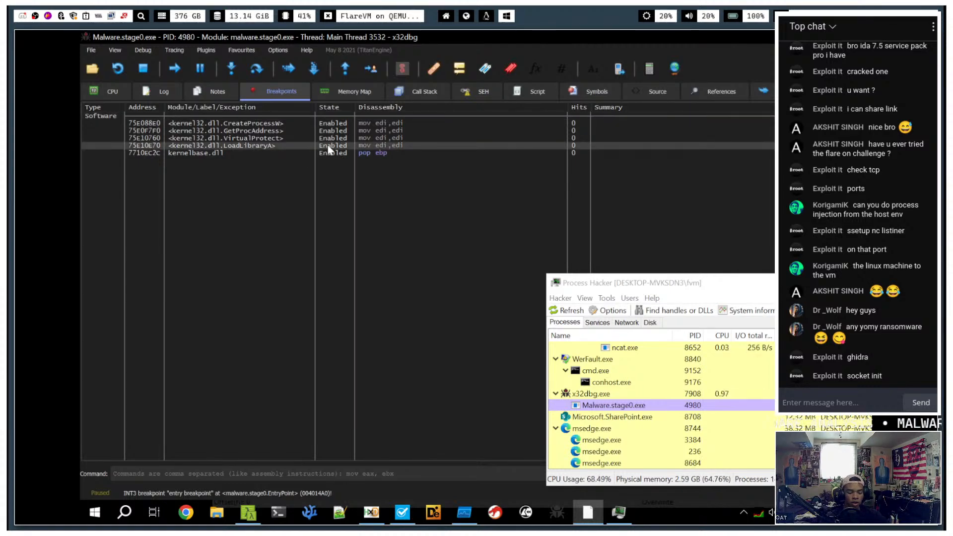
key(space)
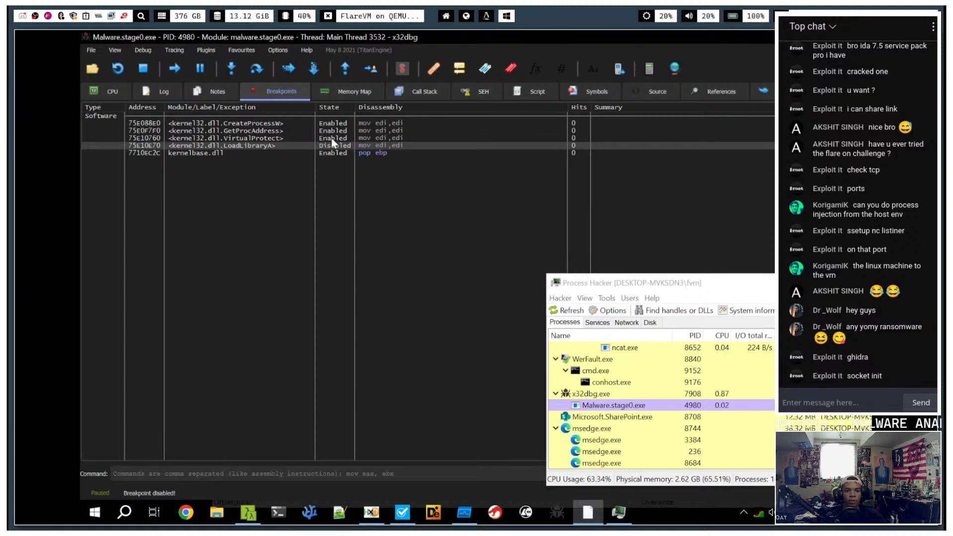
click(333, 140)
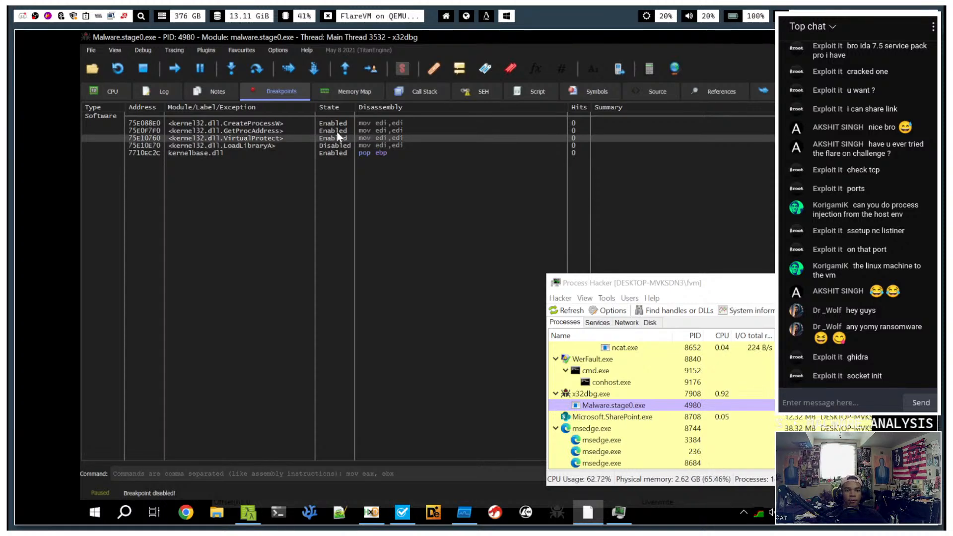
click(337, 133)
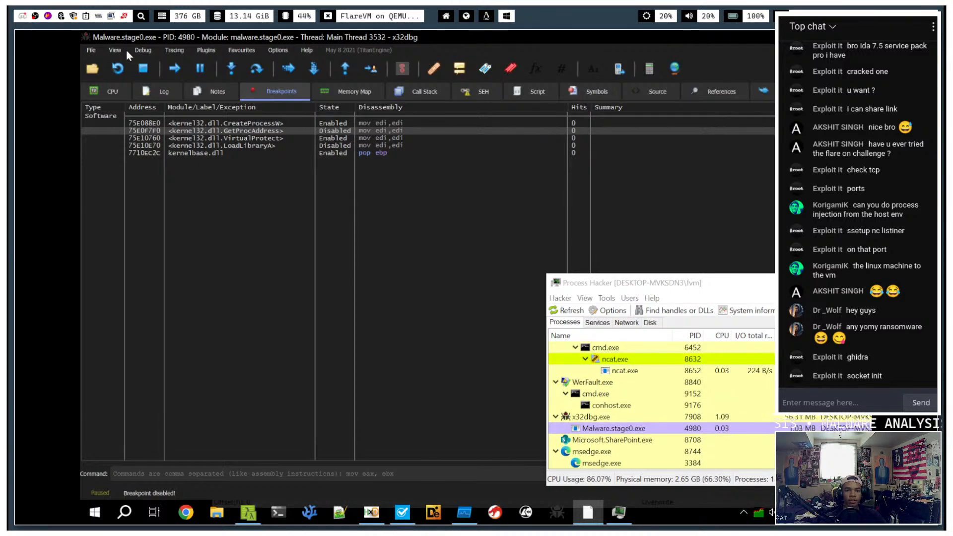
- Restart the malware and run it through the TLS callback and entry point to the first CreateProcessW breakpoint
click(122, 68)
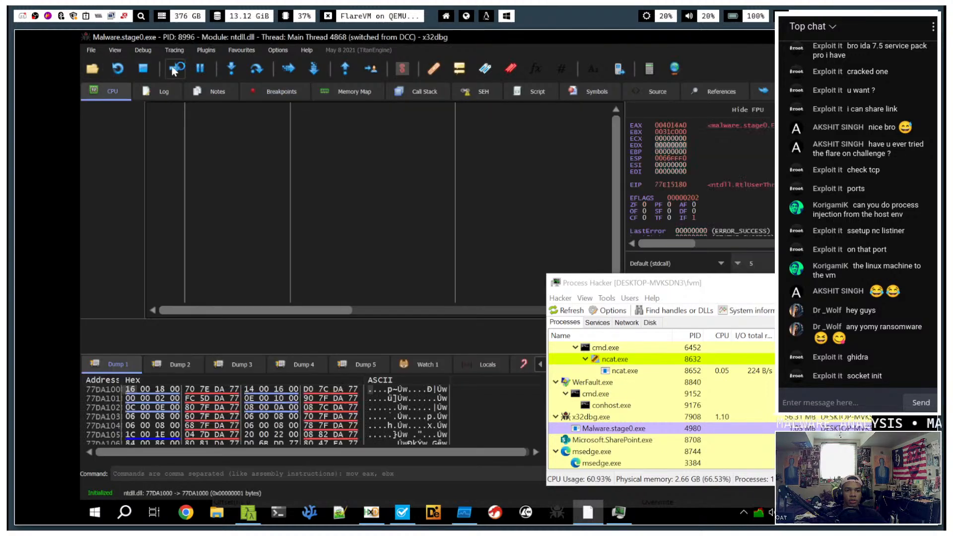
click(175, 69)
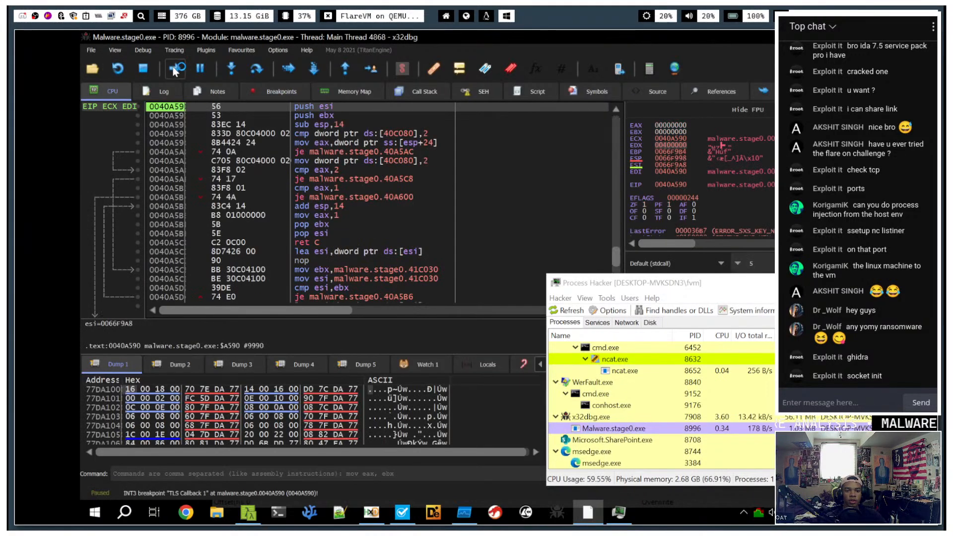
click(175, 70)
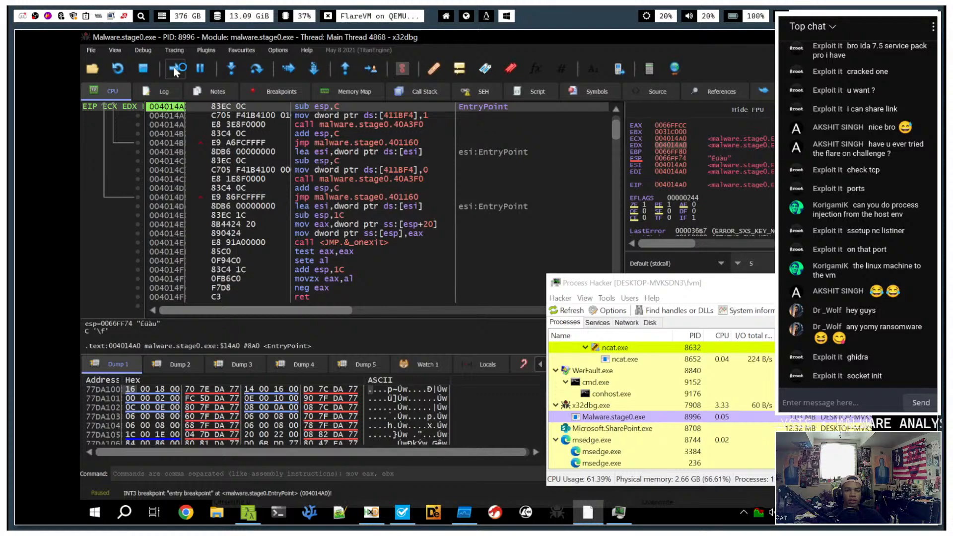
click(175, 70)
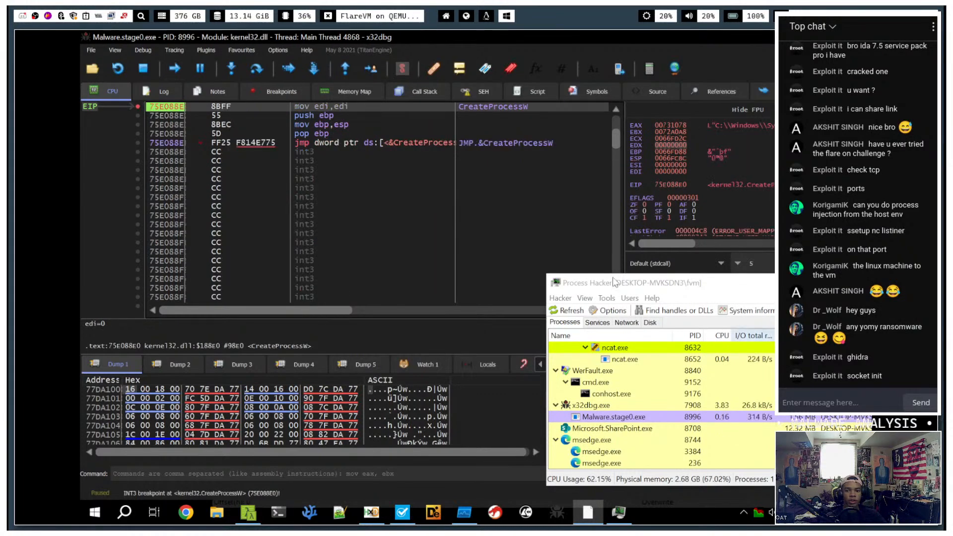
- Move Process Hacker clear of the call arguments and run the first CreateProcessW to its kernelbase return breakpoint
drag(631, 285, 500, 354)
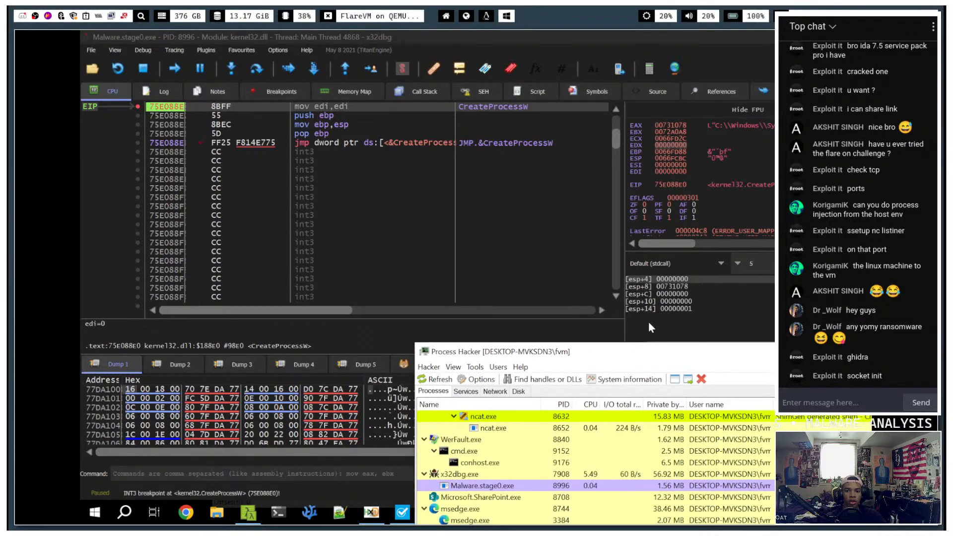
drag(660, 352, 630, 335)
click(680, 348)
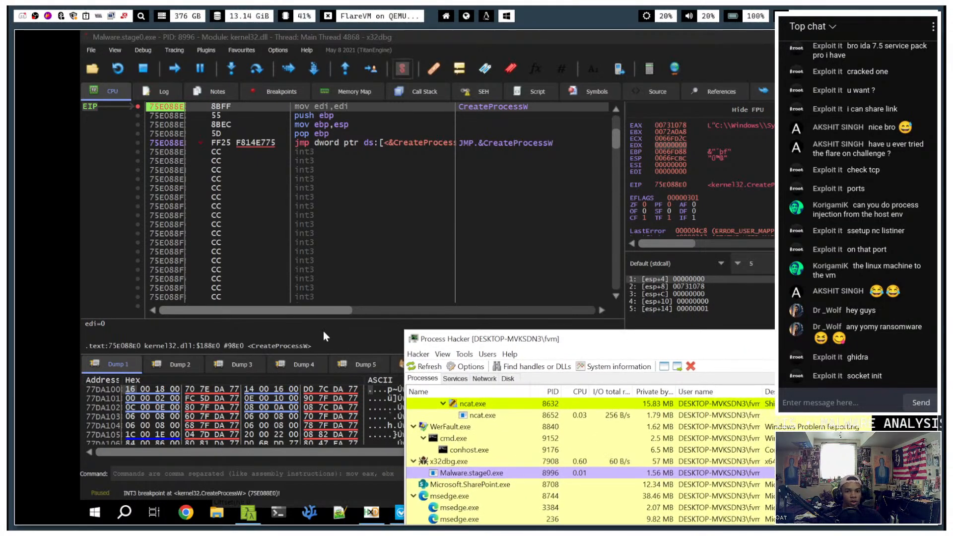
click(174, 70)
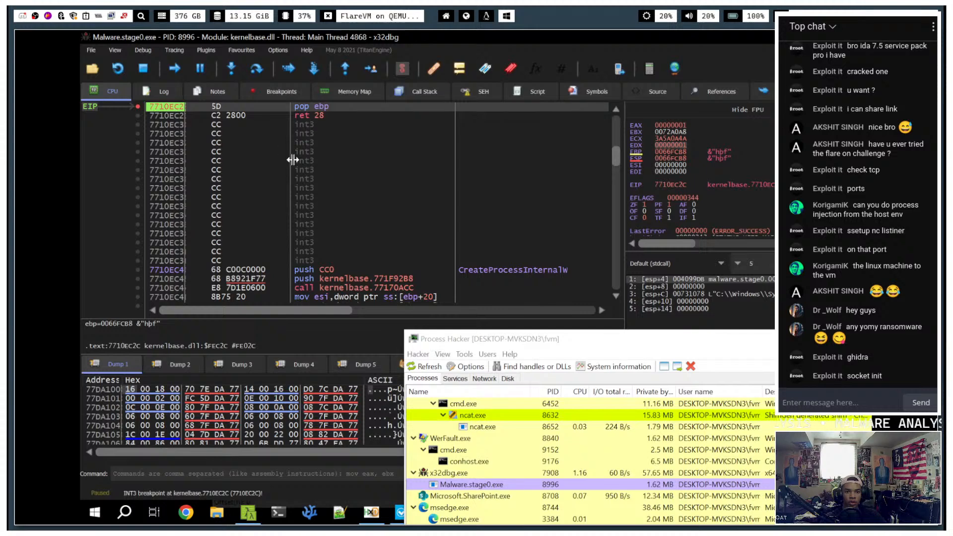
- Resume to the second CreateProcessW call and locate WerFault.exe in Process Hacker's process tree
click(174, 70)
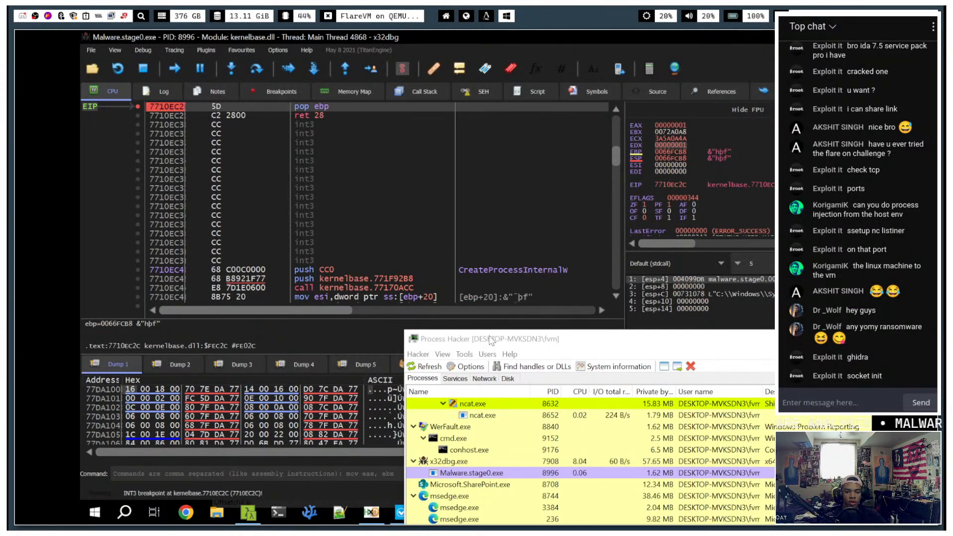
drag(490, 340, 403, 209)
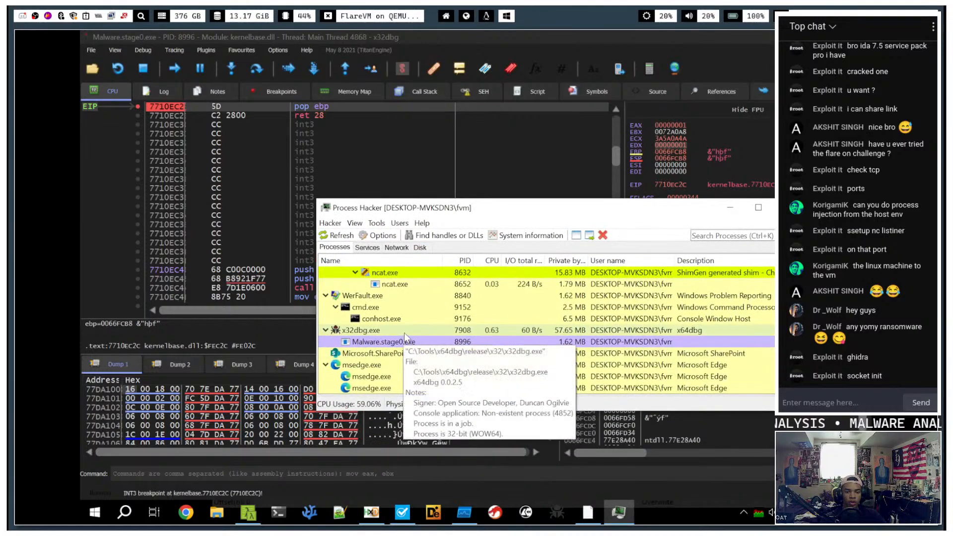
scroll(404, 332, up, 3)
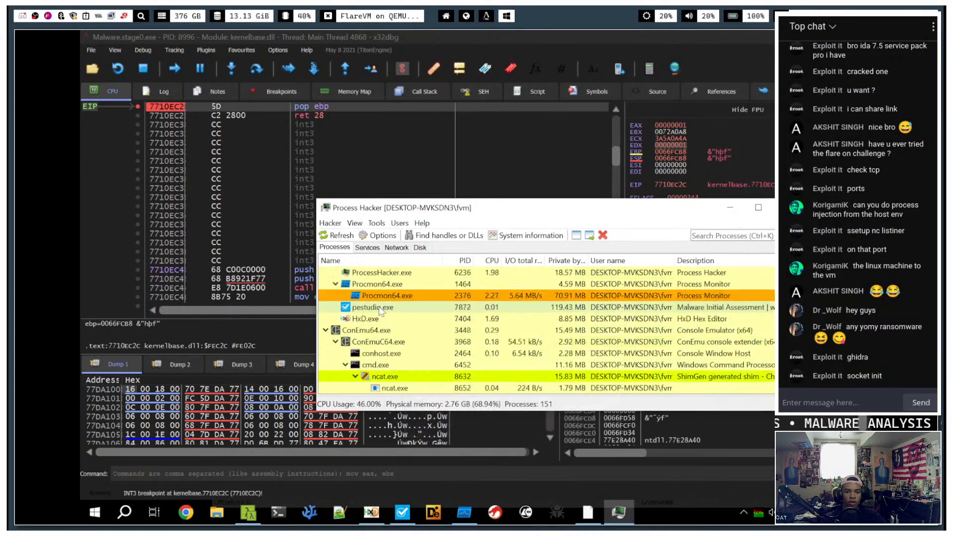
scroll(381, 310, down, 1)
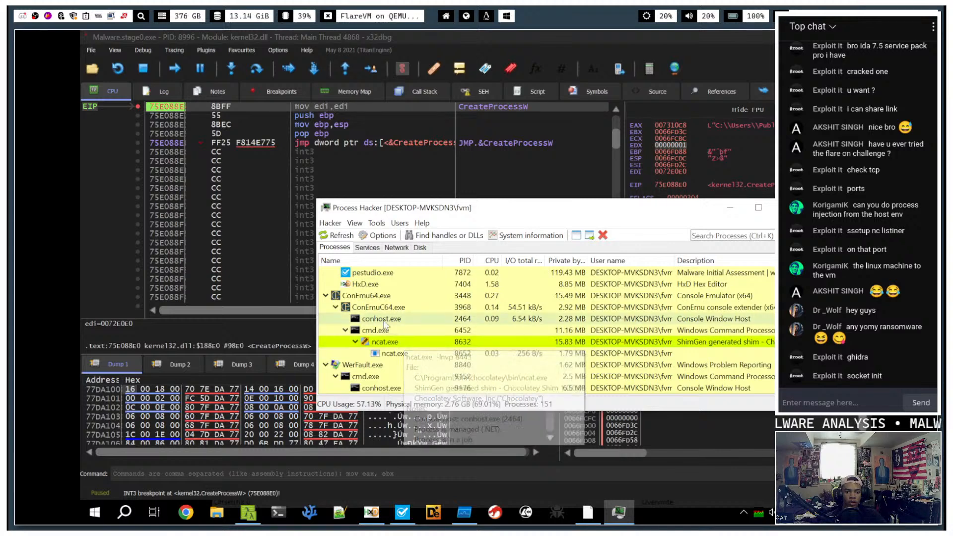
scroll(385, 325, down, 1)
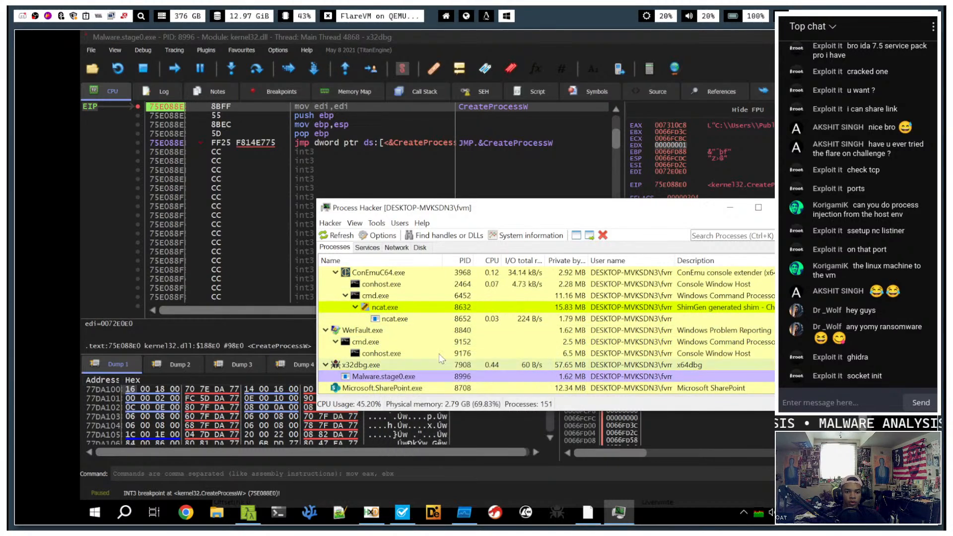
scroll(388, 328, down, 1)
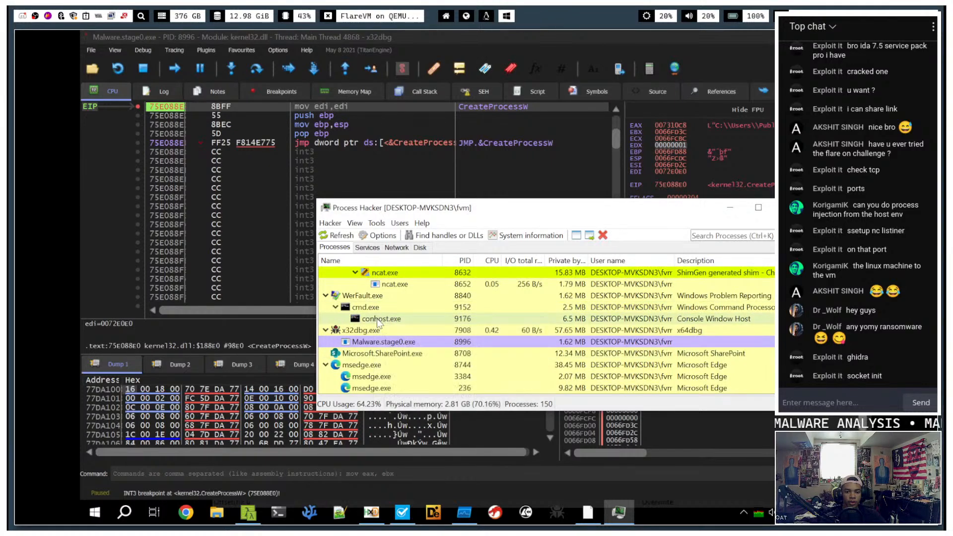
- Open the properties of WerFault.exe (PID 8840) and inspect the start addresses of its threads
double_click(370, 298)
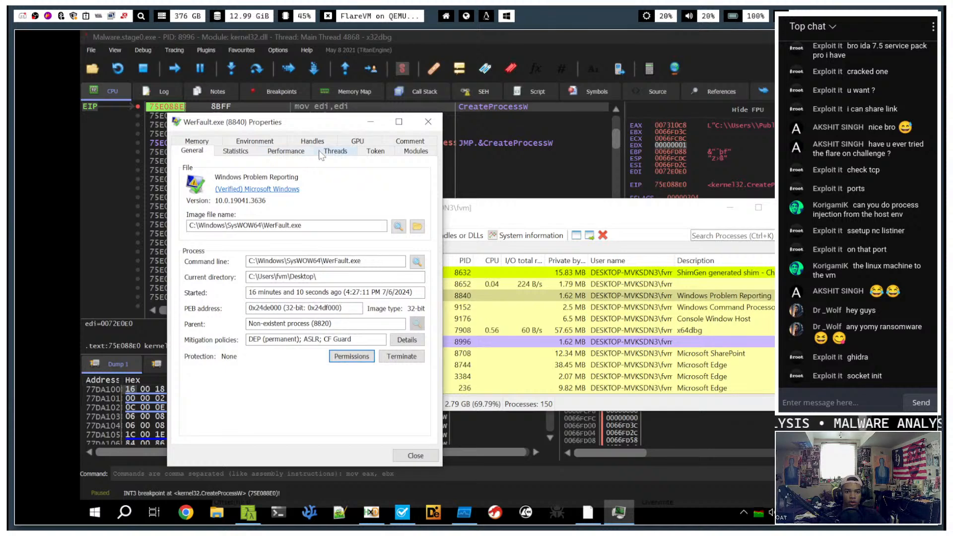
click(322, 152)
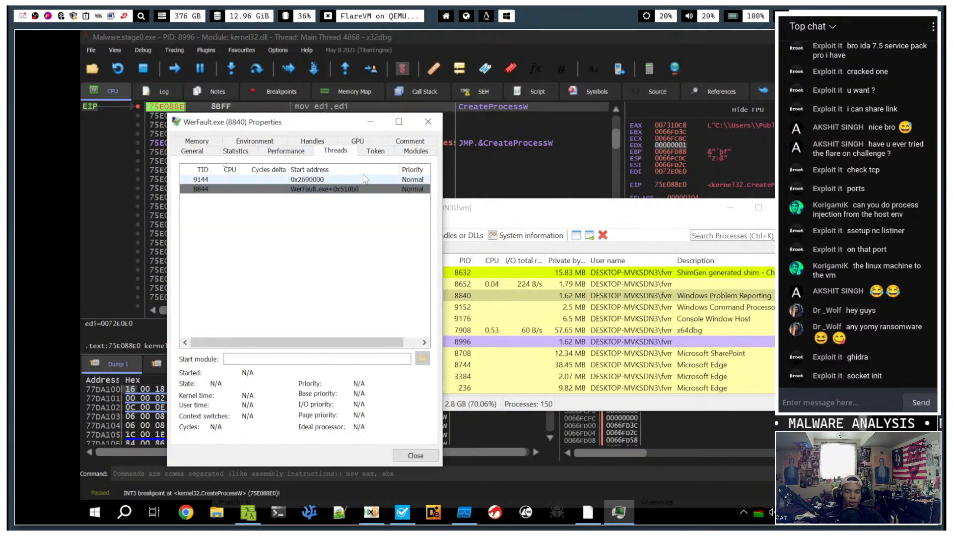
- Find the private RWX region at 0x2690000 in WerFault.exe's memory and open its contents in the hex viewer
click(199, 142)
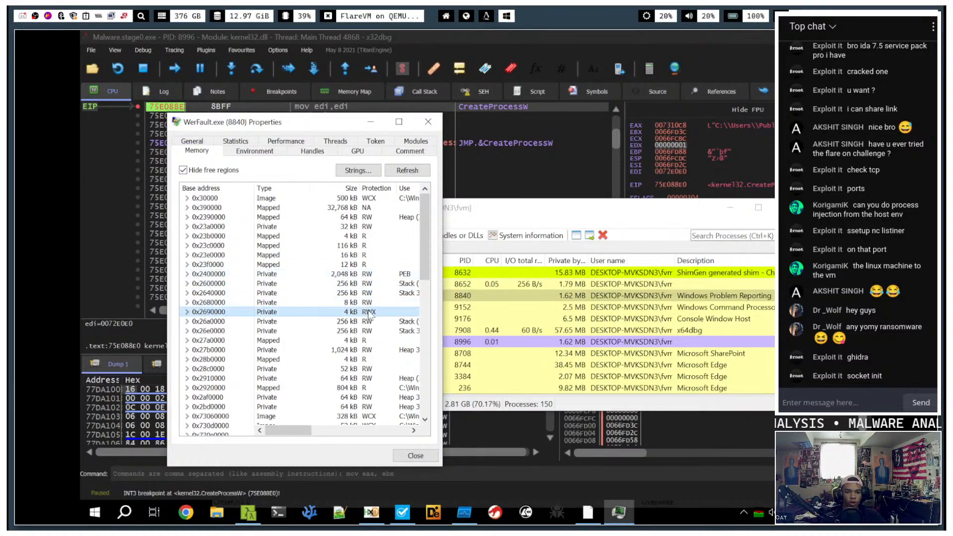
double_click(328, 312)
double_click(326, 322)
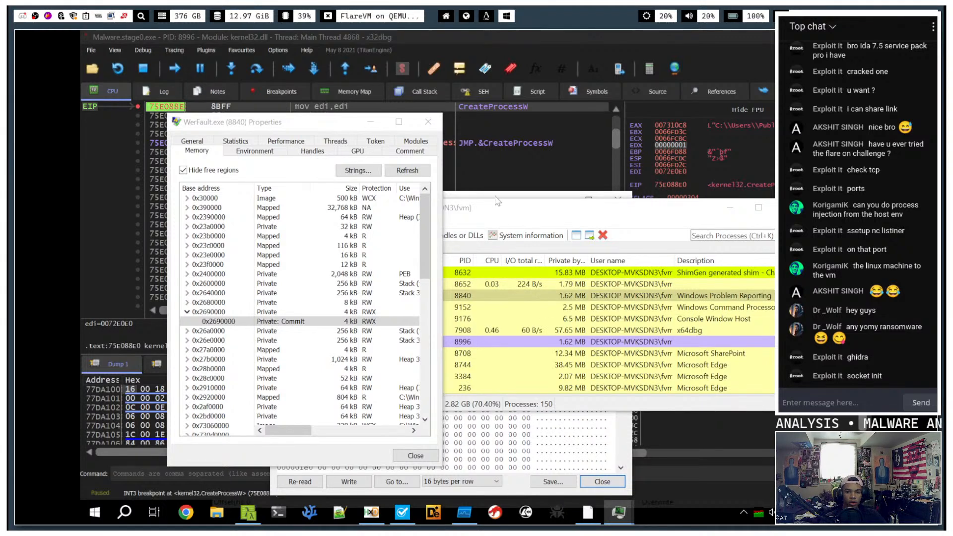
- Separate the hex viewer and the WerFault.exe properties window to examine the RWX region's bytes beside the memory list
drag(498, 201, 397, 141)
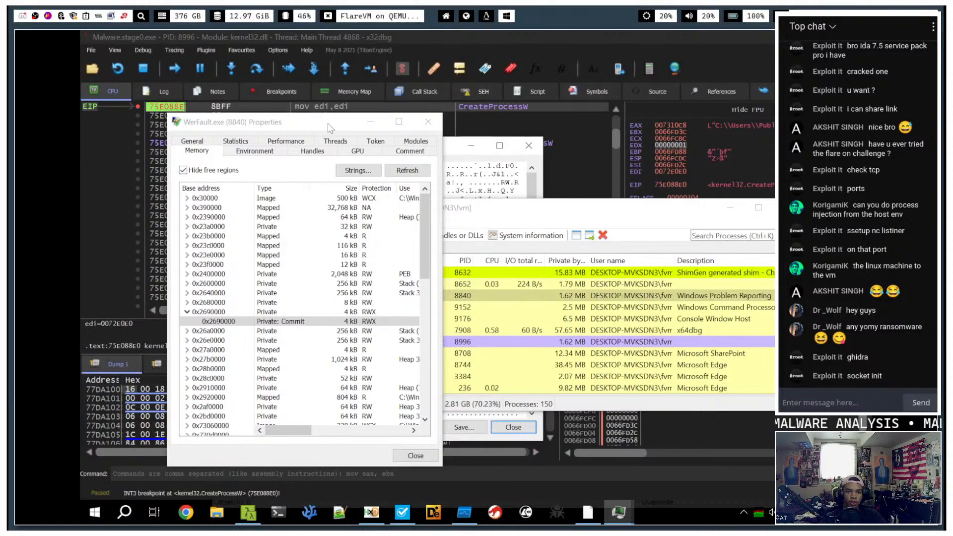
drag(328, 124, 715, 125)
drag(401, 151, 168, 134)
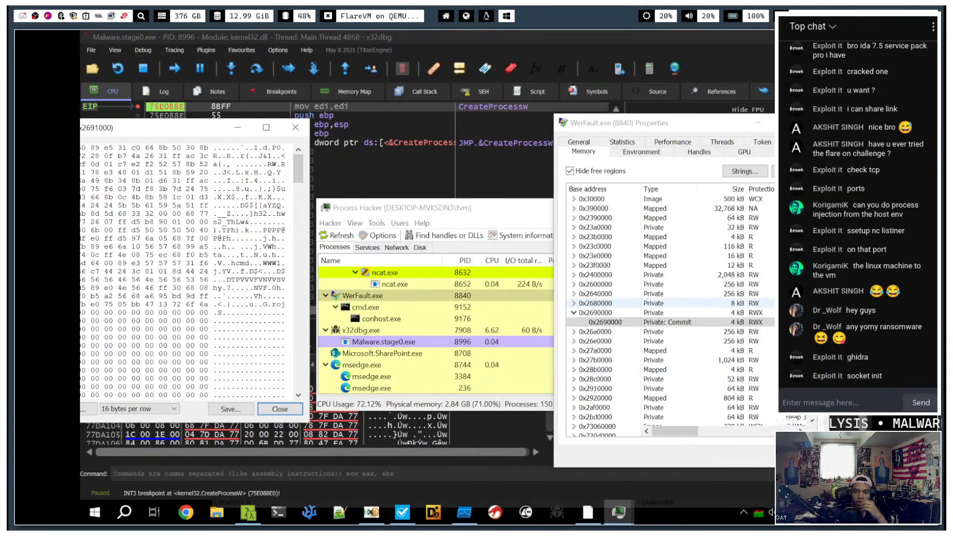
click(662, 438)
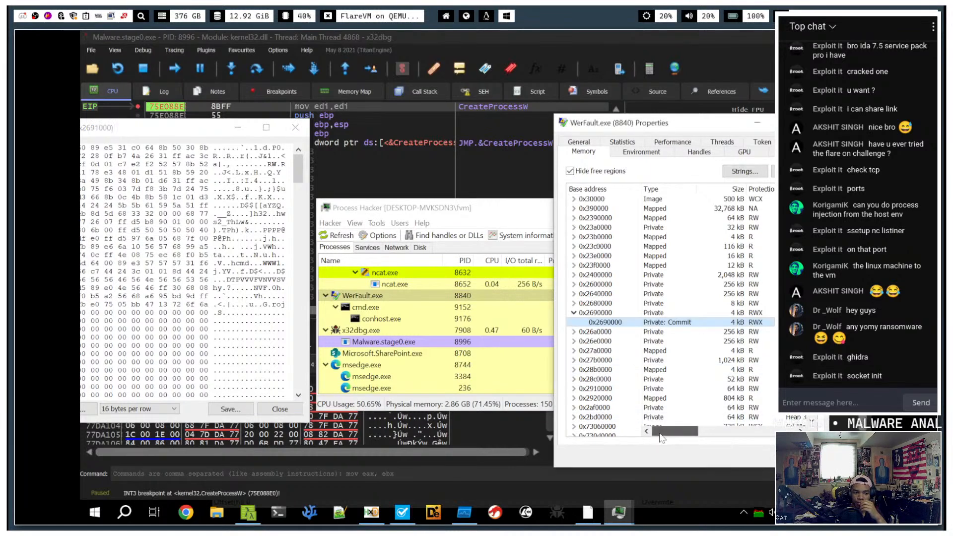
- Save the hex viewer's dump of WerFault.exe's RWX region to the Desktop as shellcode.bin
mouse_move(662, 438)
mouse_down()
mouse_move(675, 444)
mouse_move(658, 449)
mouse_up()
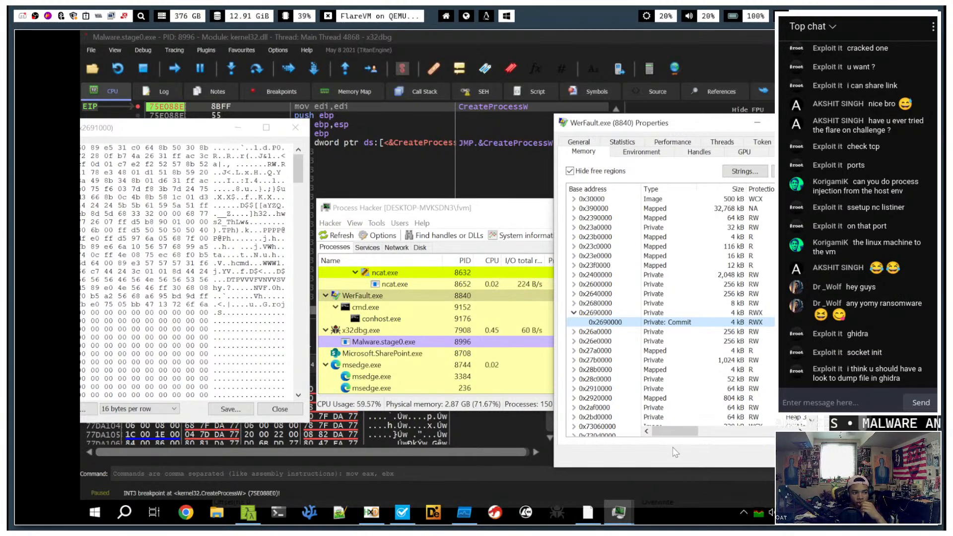
drag(213, 122, 202, 146)
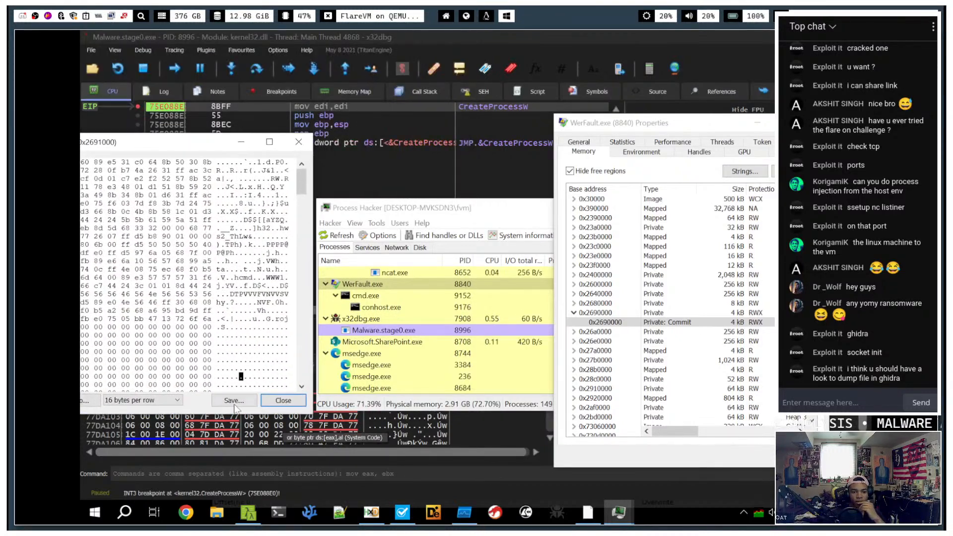
click(234, 401)
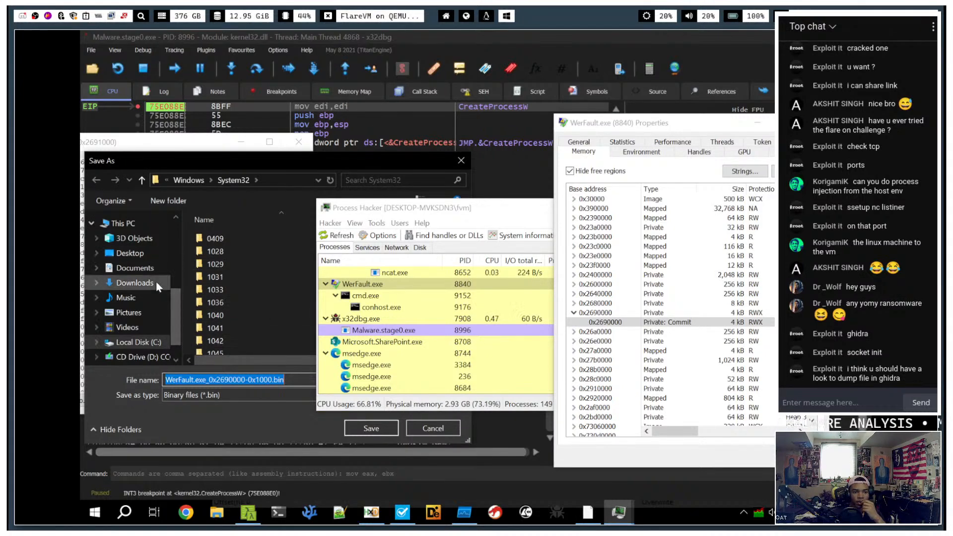
scroll(130, 248, up, 2)
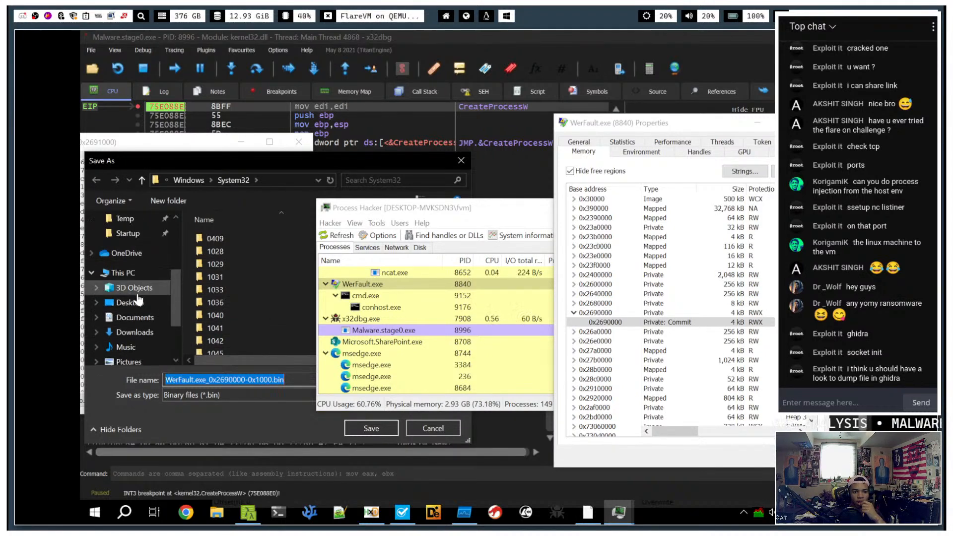
click(128, 303)
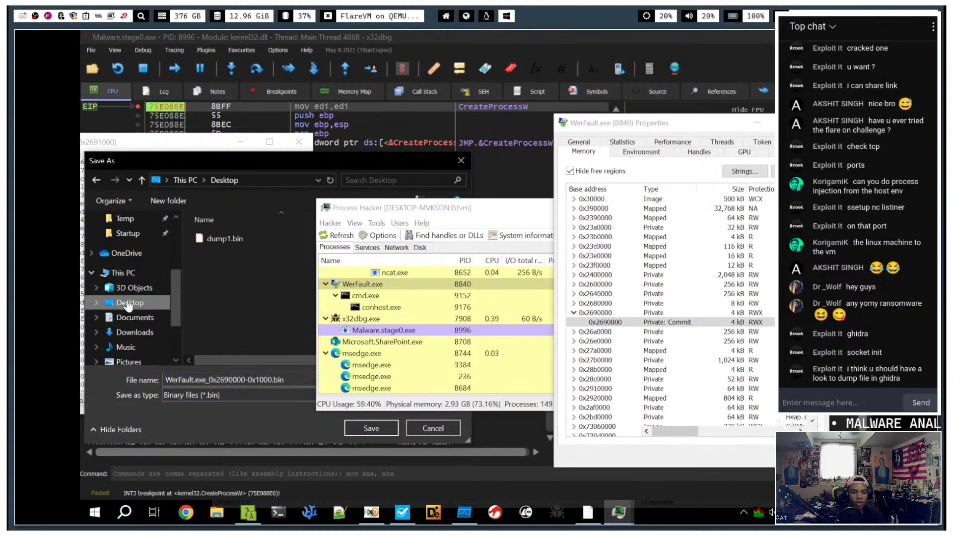
double_click(231, 377)
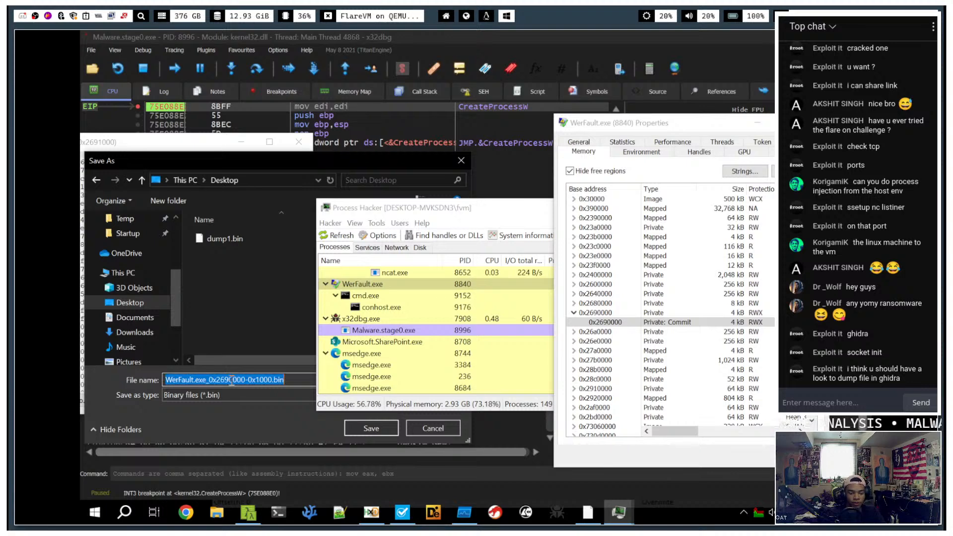
text(shellc)
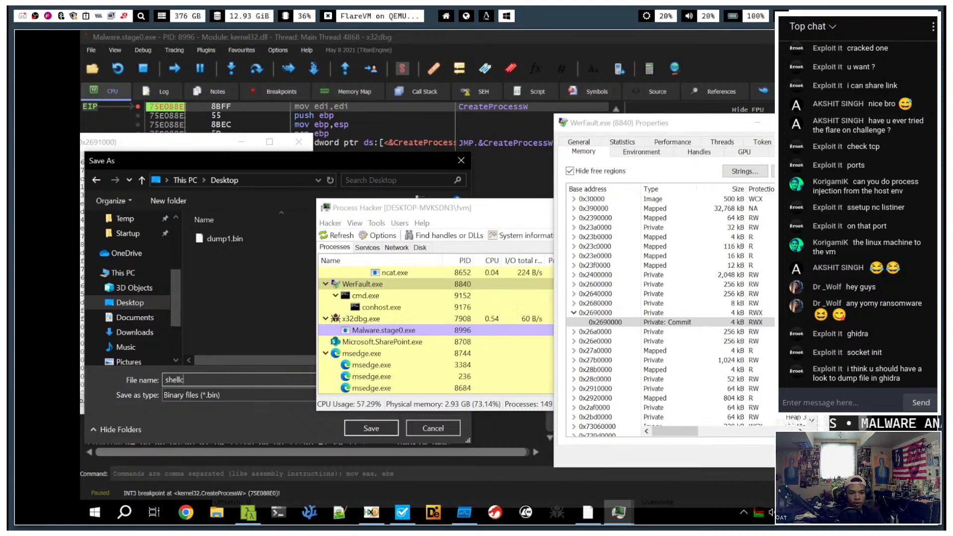
text(ode.bin)
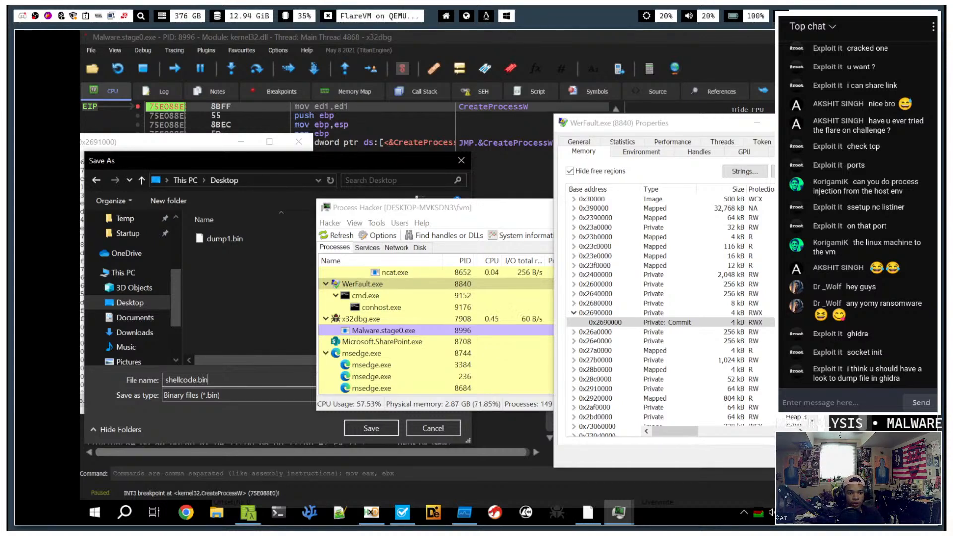
key(Return)
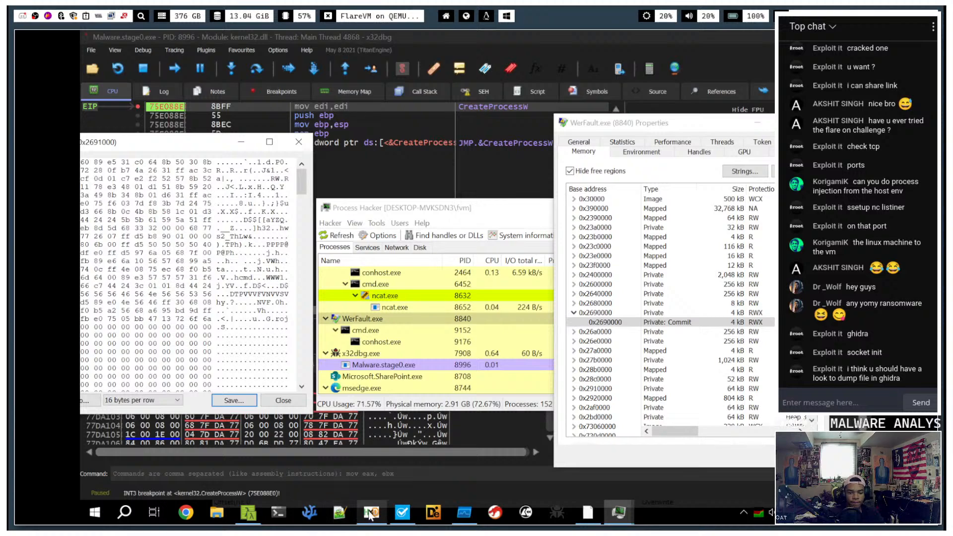
- Switch to Cmder and end the ncat reverse shell session to get back to the local prompt
click(257, 515)
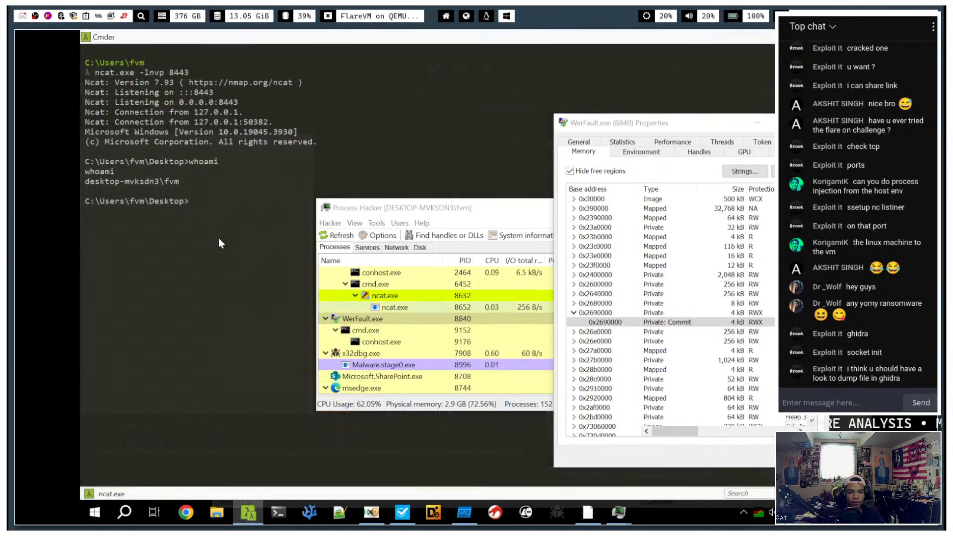
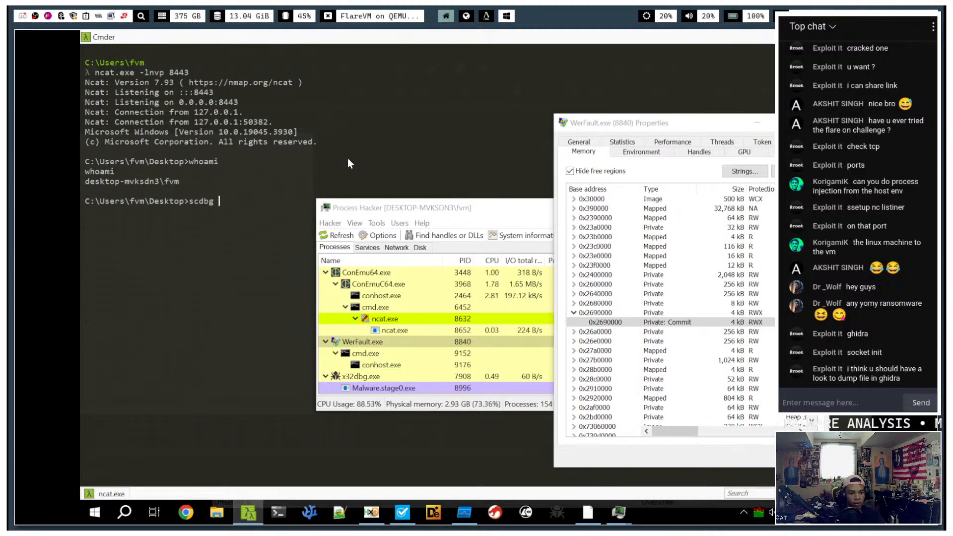
text( /)
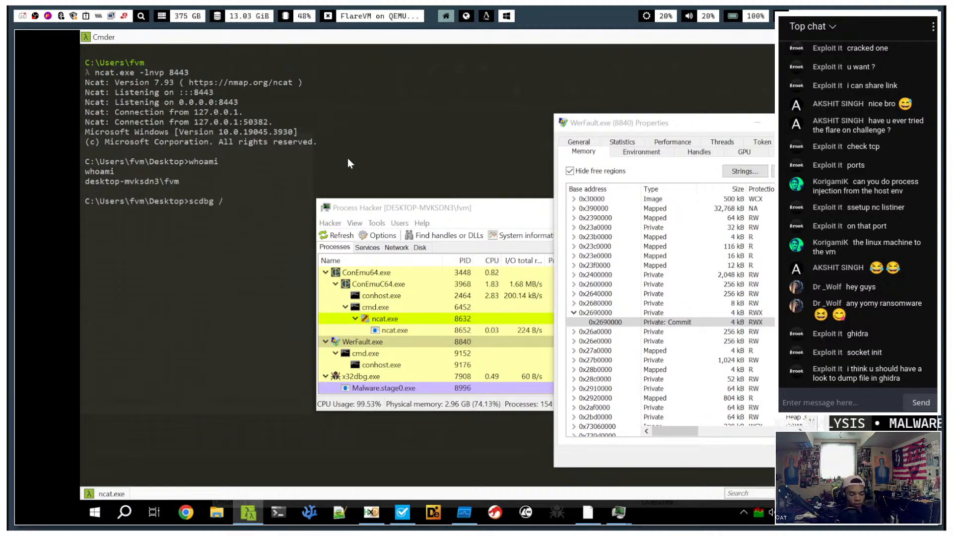
text(f sh)
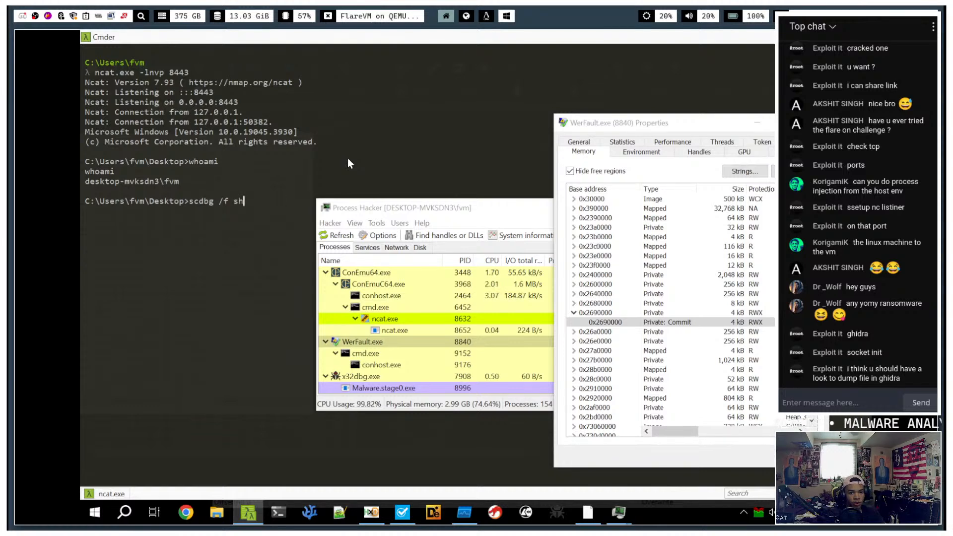
key(ctrl+c)
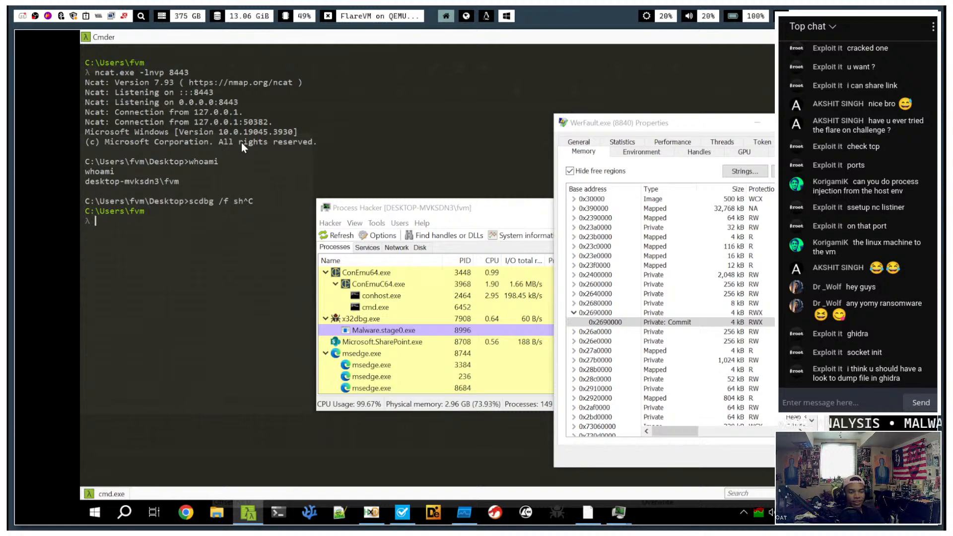
text(scdb)
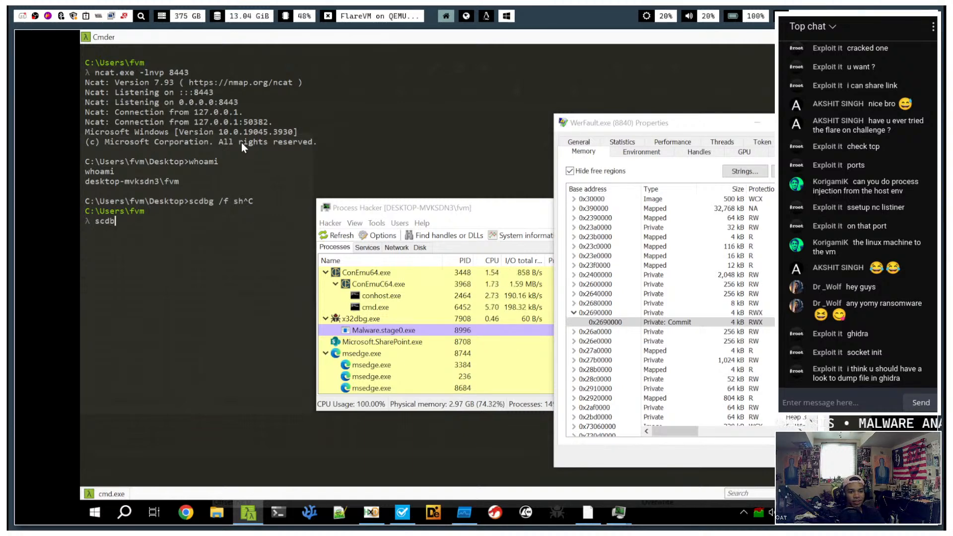
text(g.exe)
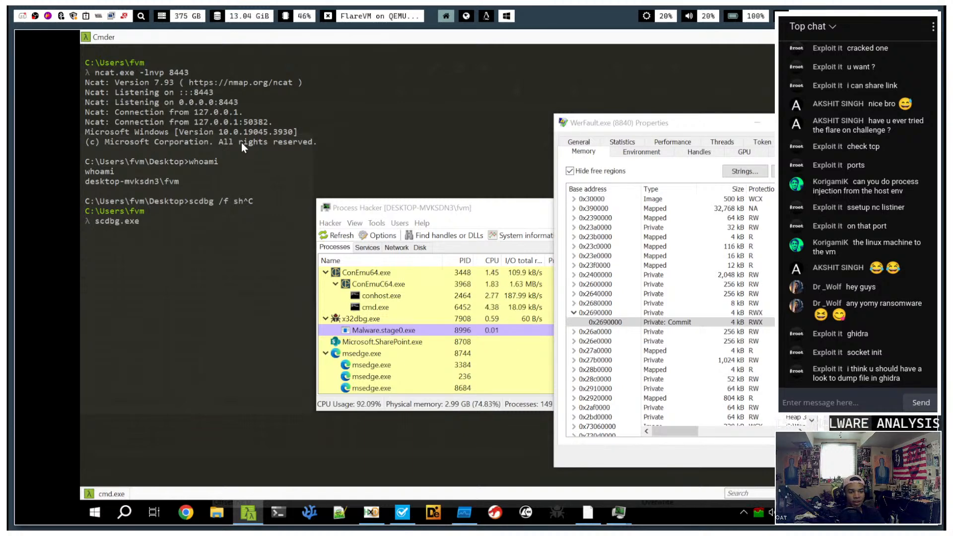
text( /f sh)
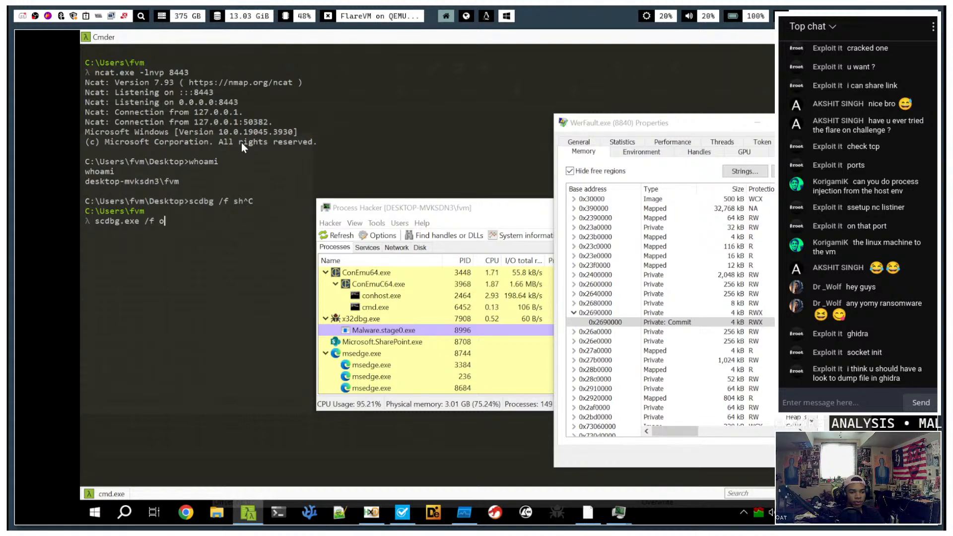
text(el)
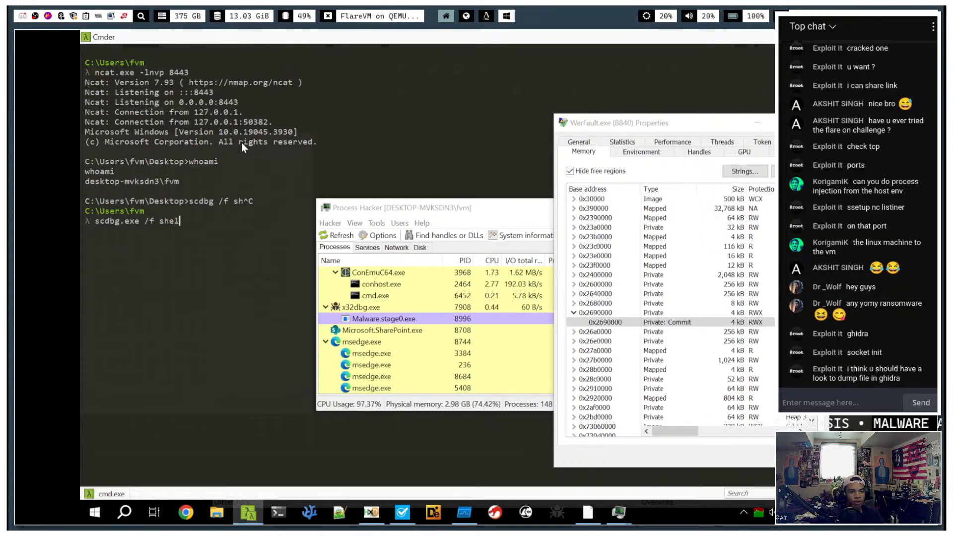
key(BackSpace)
key(ctrl+c)
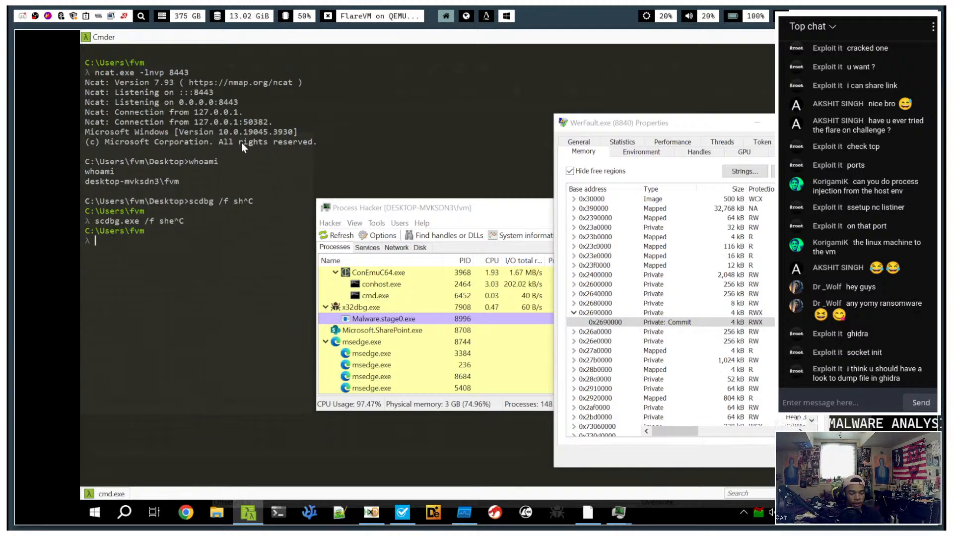
- Change the console's working directory to Desktop and list its files
text(cd de)
key(Tab)
key(Return)
text(ls)
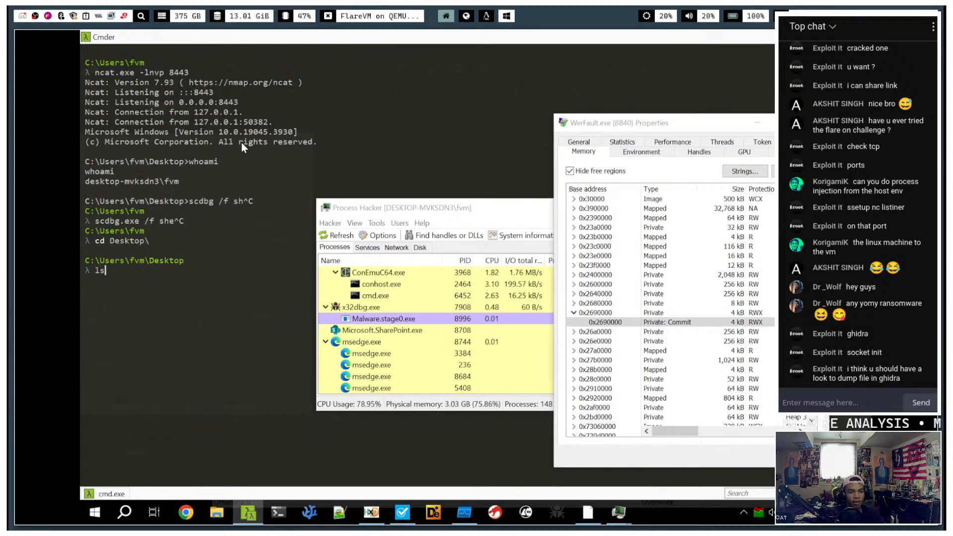
key(Return)
text(scdb)
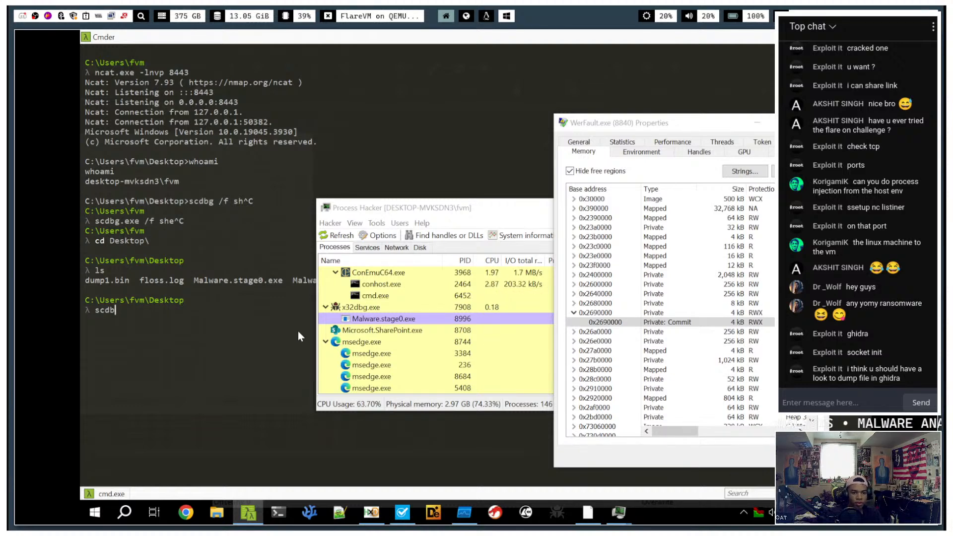
right_click(280, 36)
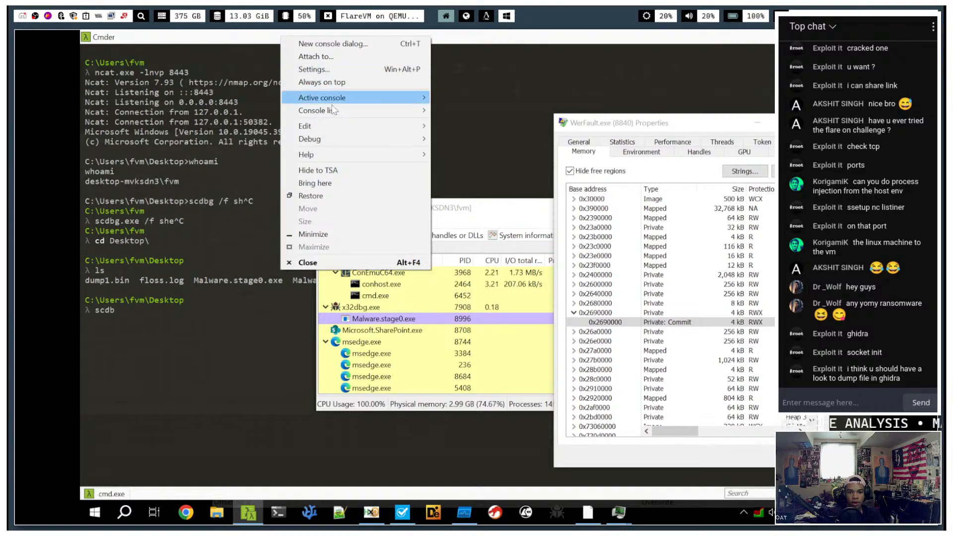
mouse_move(338, 138)
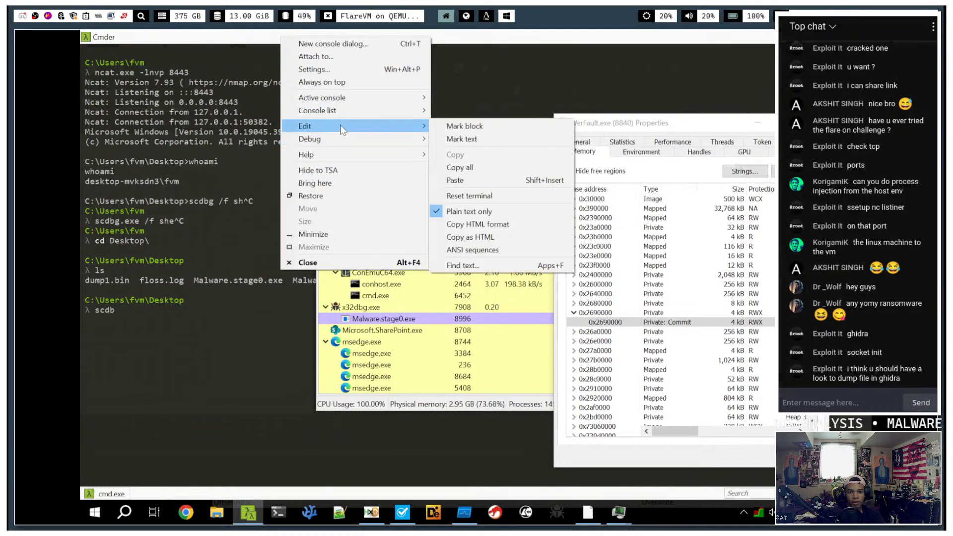
click(202, 397)
click(864, 494)
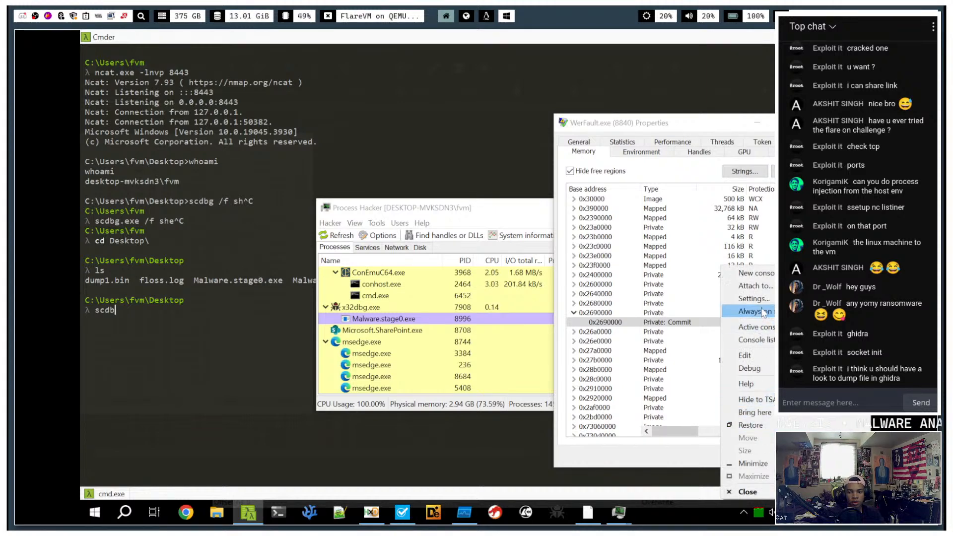
click(184, 364)
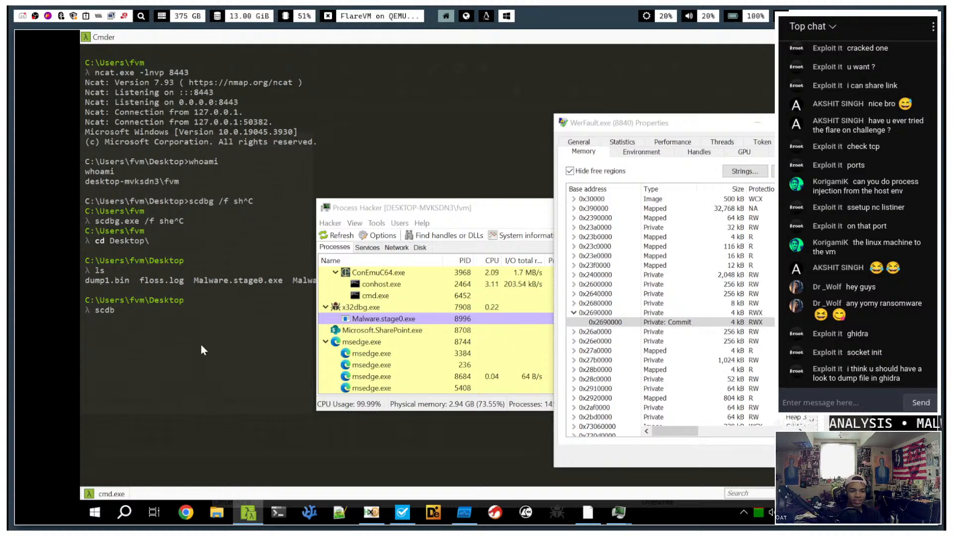
key(ctrl+c)
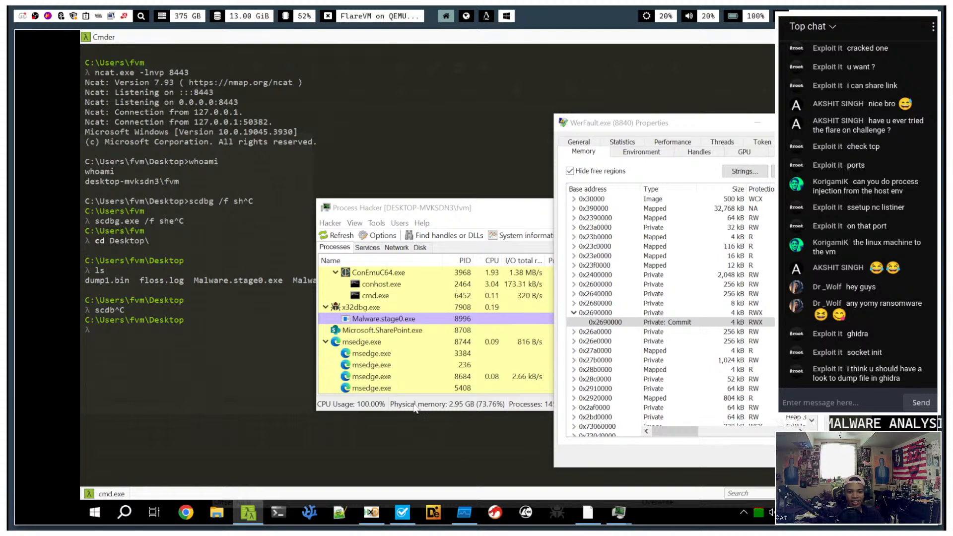
- Set the main console font size to 20 in the ConEmu settings and save them
right_click(233, 37)
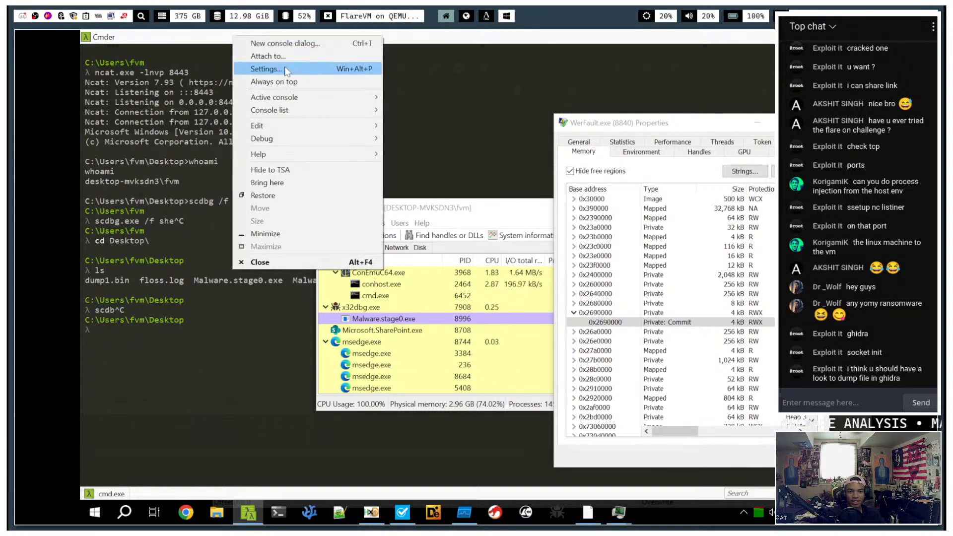
click(266, 69)
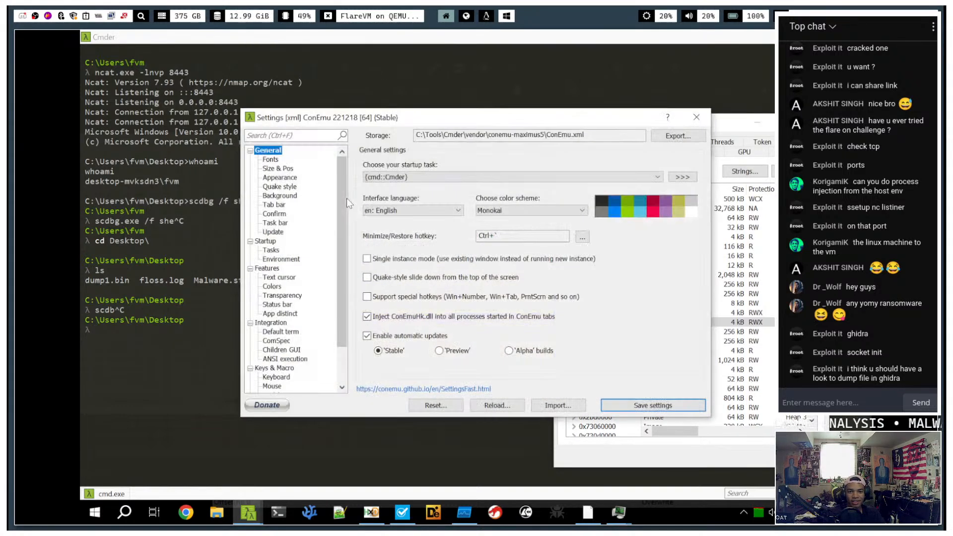
click(278, 160)
click(556, 164)
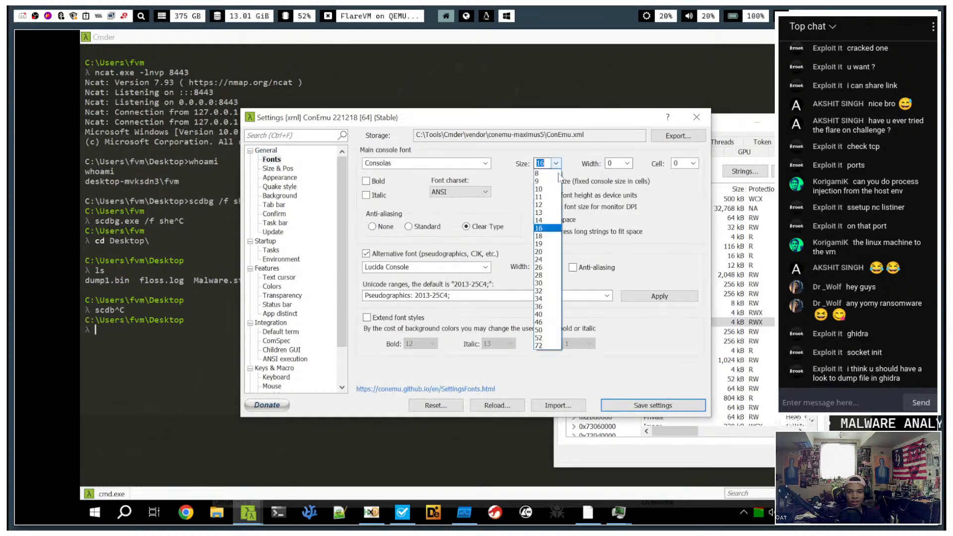
click(550, 254)
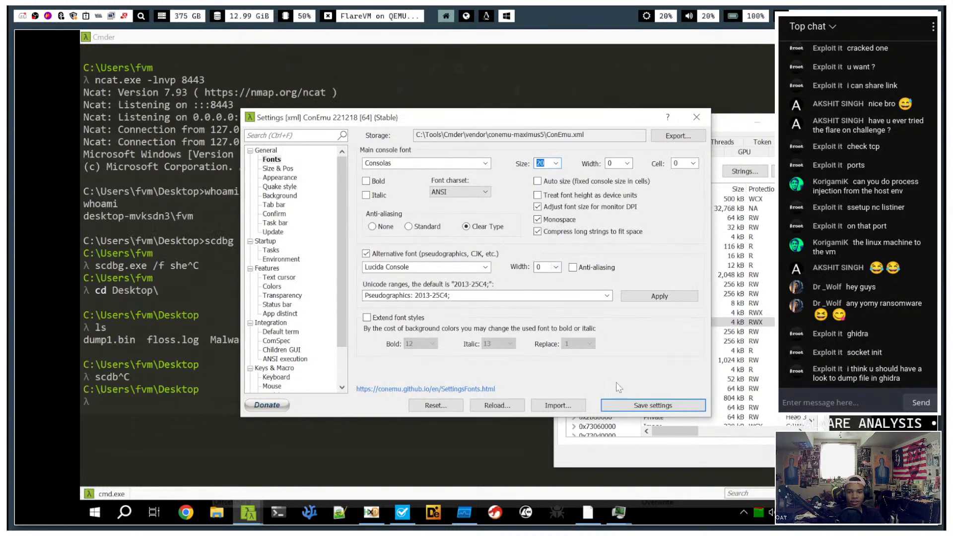
click(625, 408)
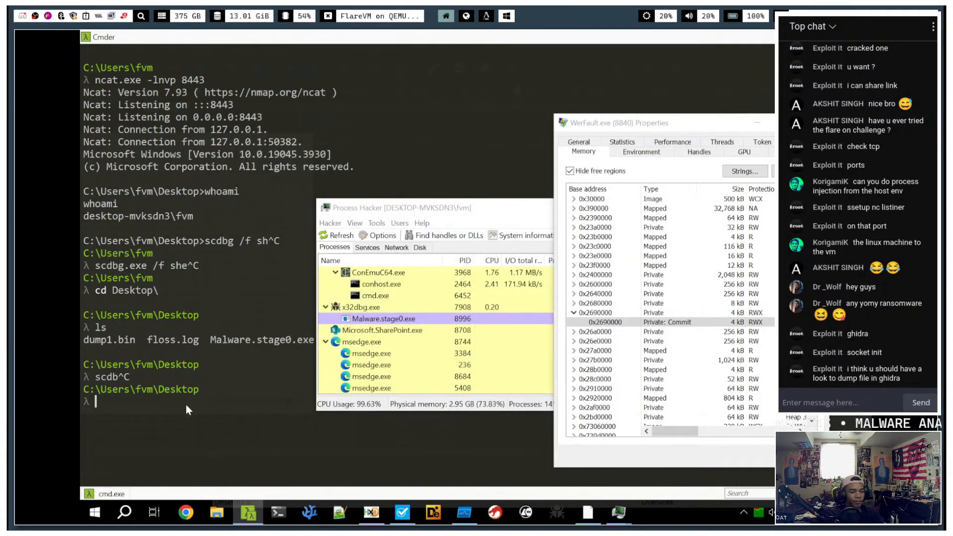
- Clear the console and emulate the dumped shellcode with scdbg /f shellcode.bin -s -1
text(cls)
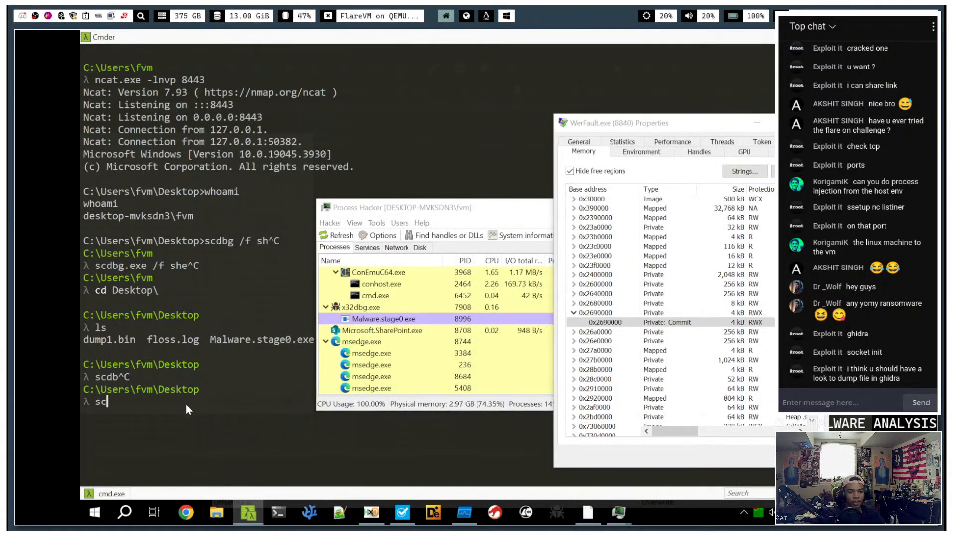
key(Return)
text(scd)
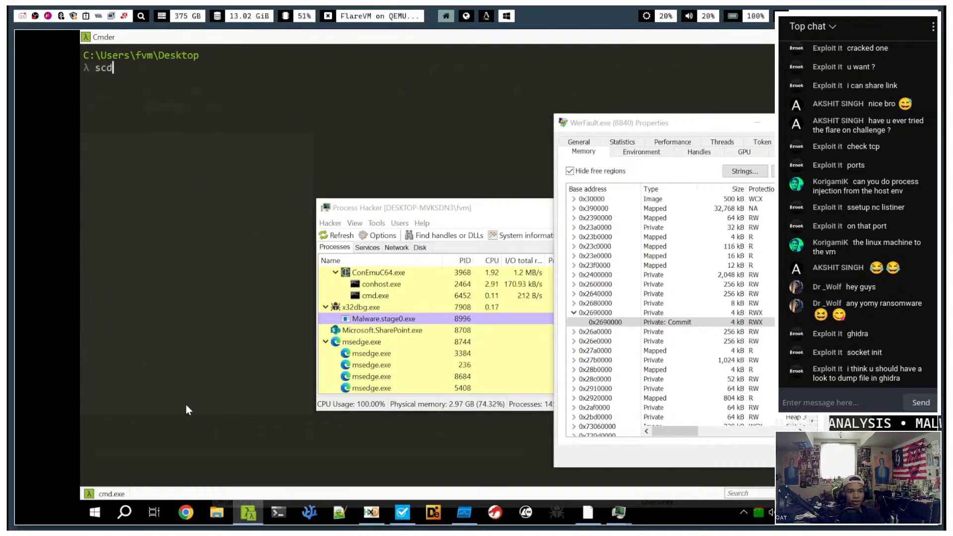
text(bg /r)
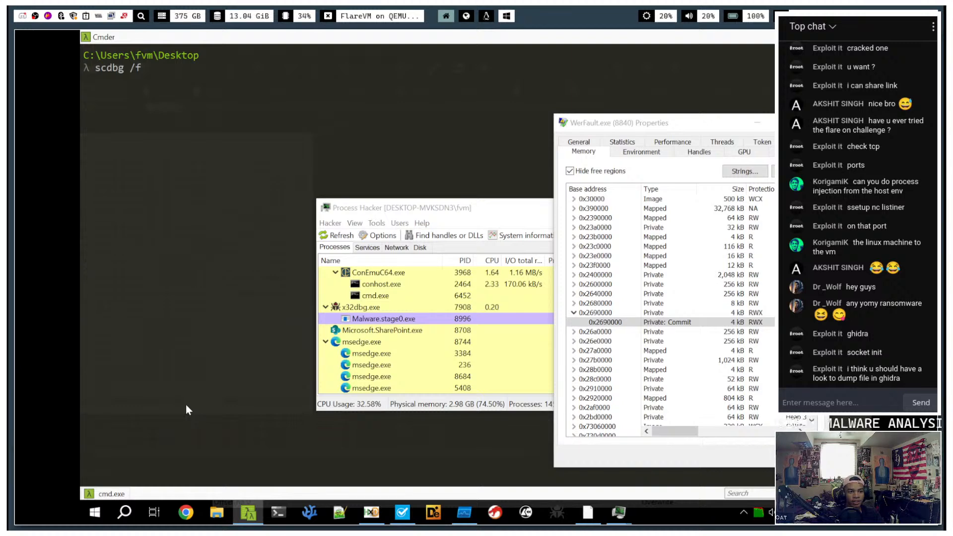
text( shellcode.bin)
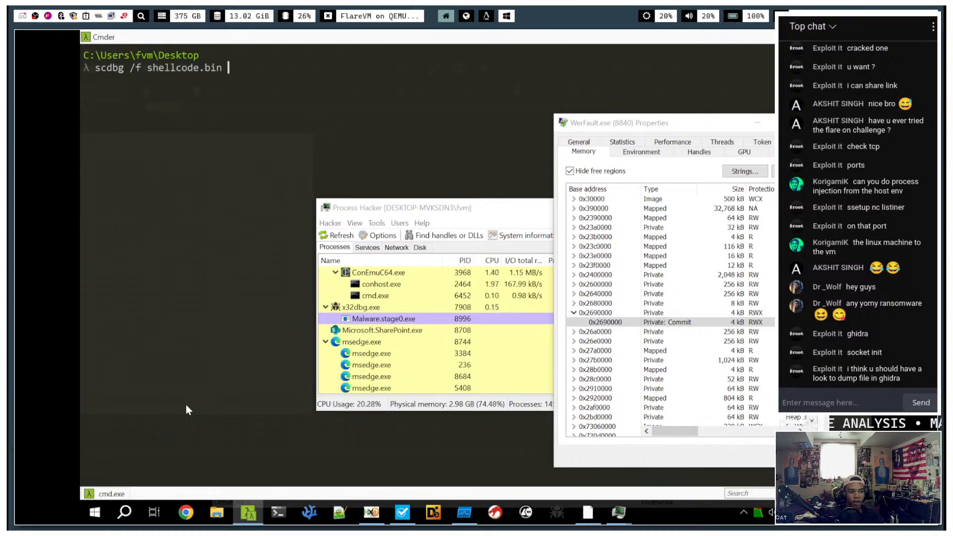
text(-s -11)
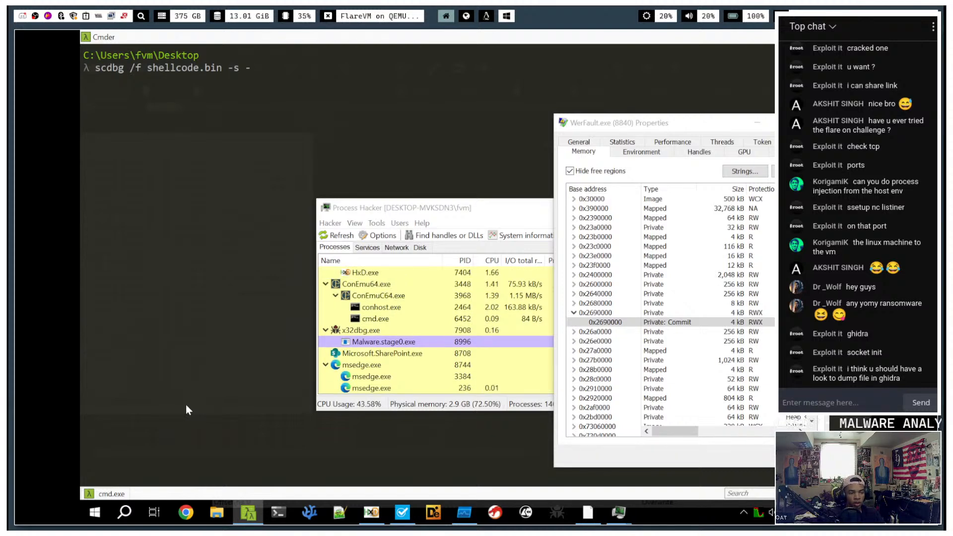
text(1)
key(Return)
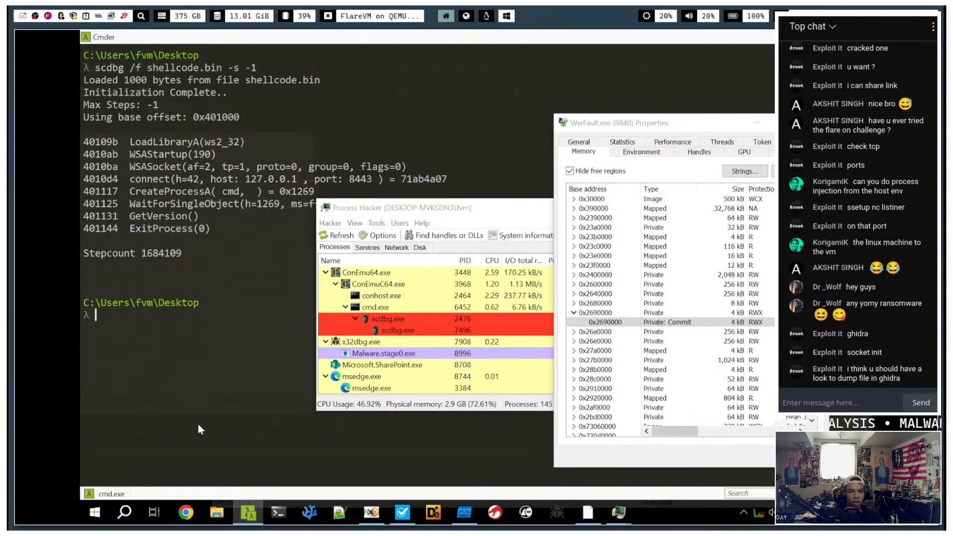
- Move the Process Hacker window off the scdbg output and examine the host address in the connect call
drag(392, 212, 433, 293)
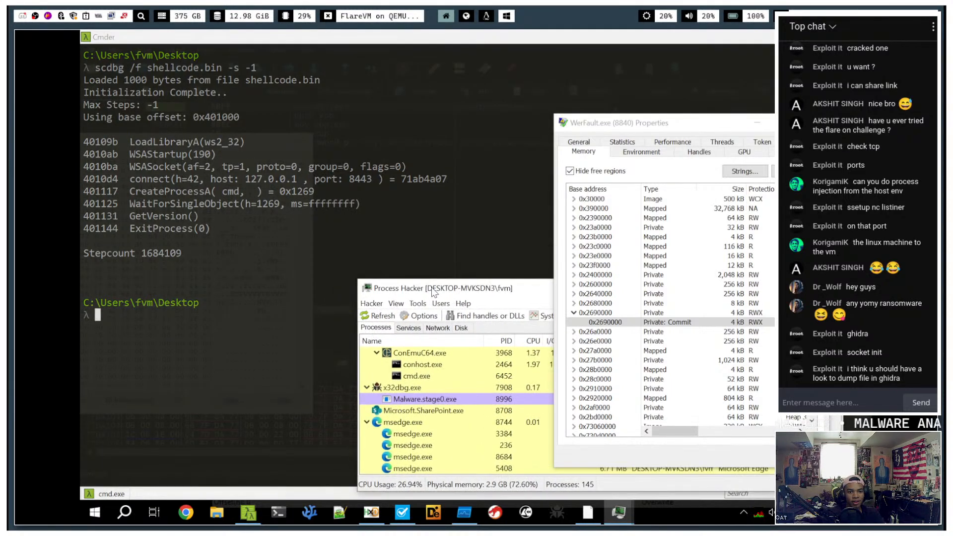
click(320, 211)
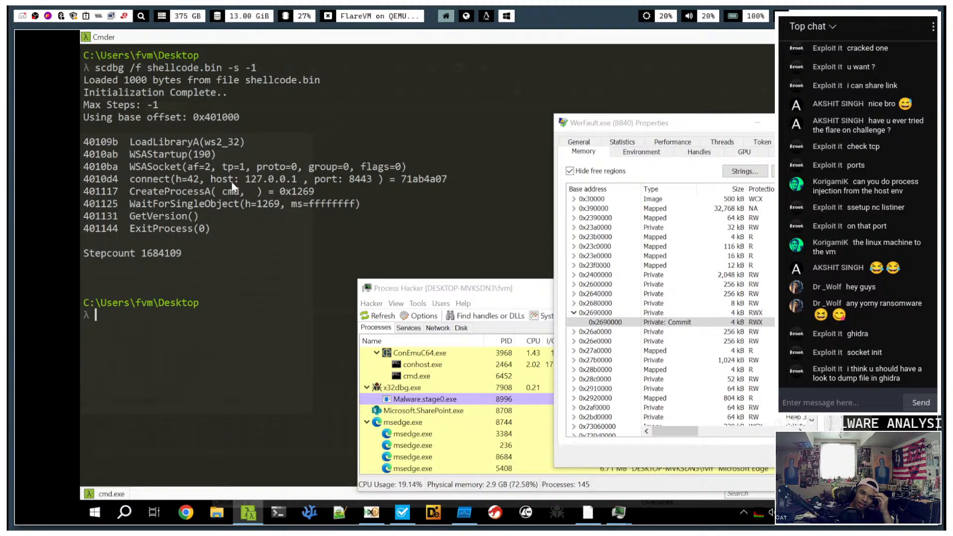
drag(240, 180, 301, 180)
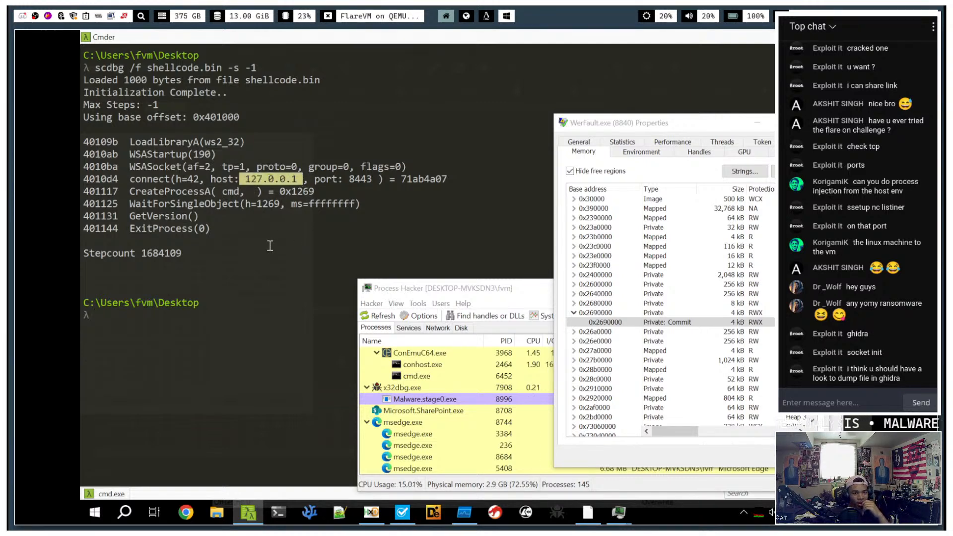
click(270, 246)
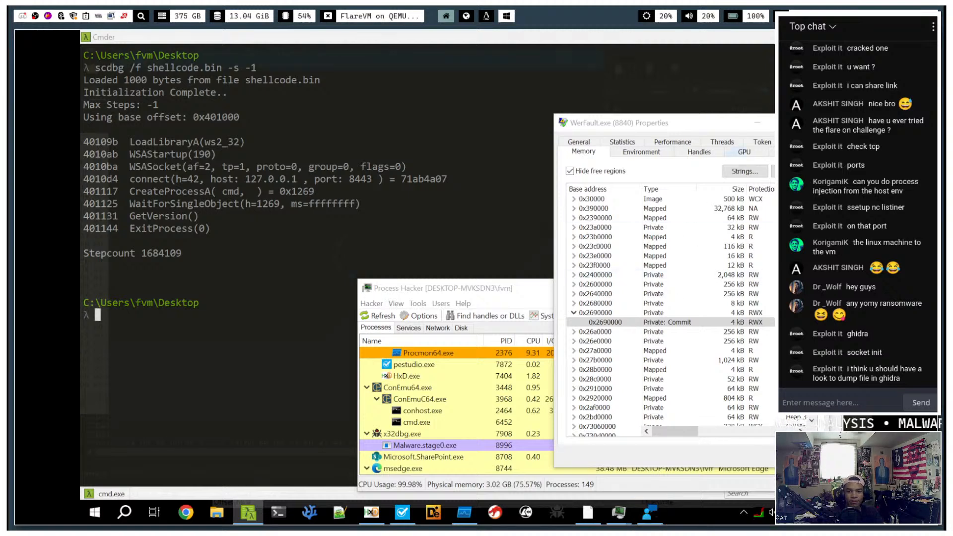
- Copy a screenshot of the scdbg run with red boxes around the scdbg command and the connect call
click(587, 59)
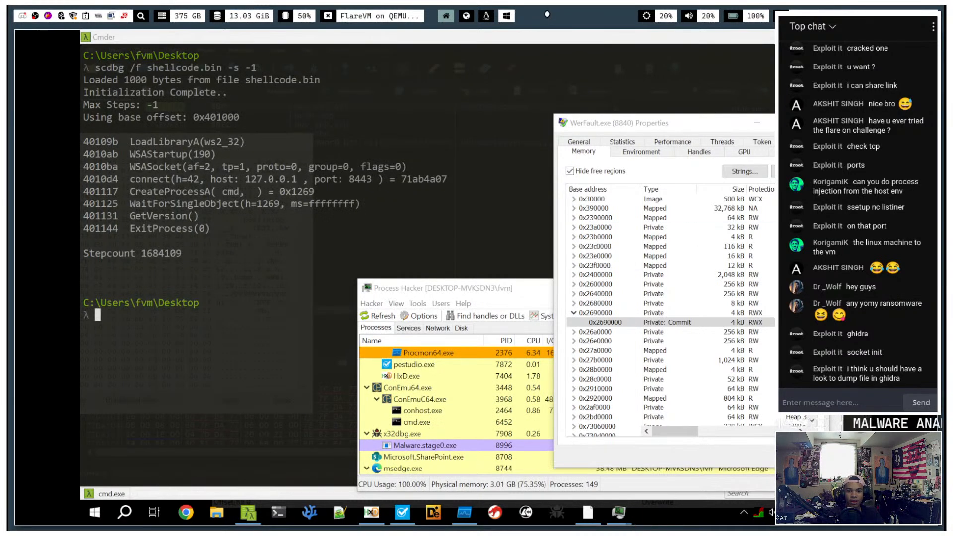
key(super+f)
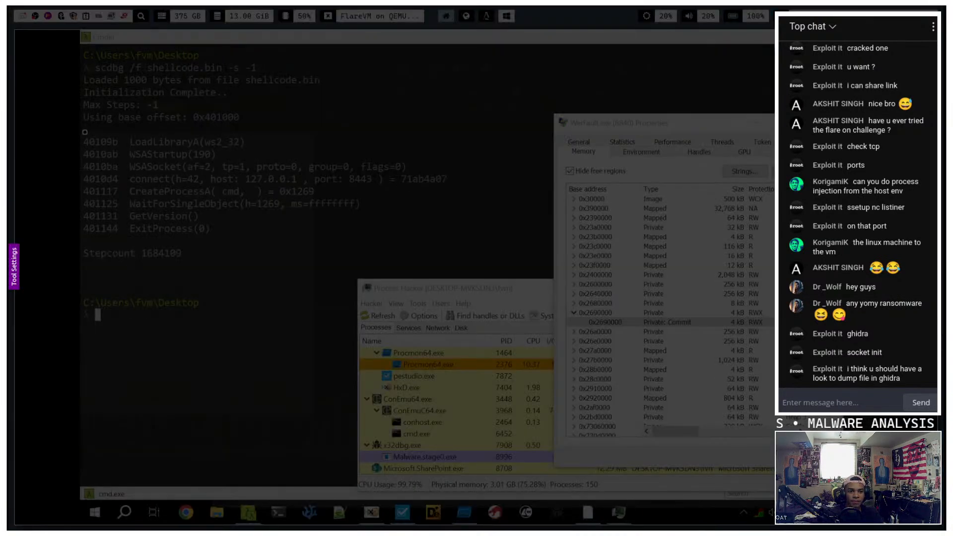
drag(78, 48, 464, 266)
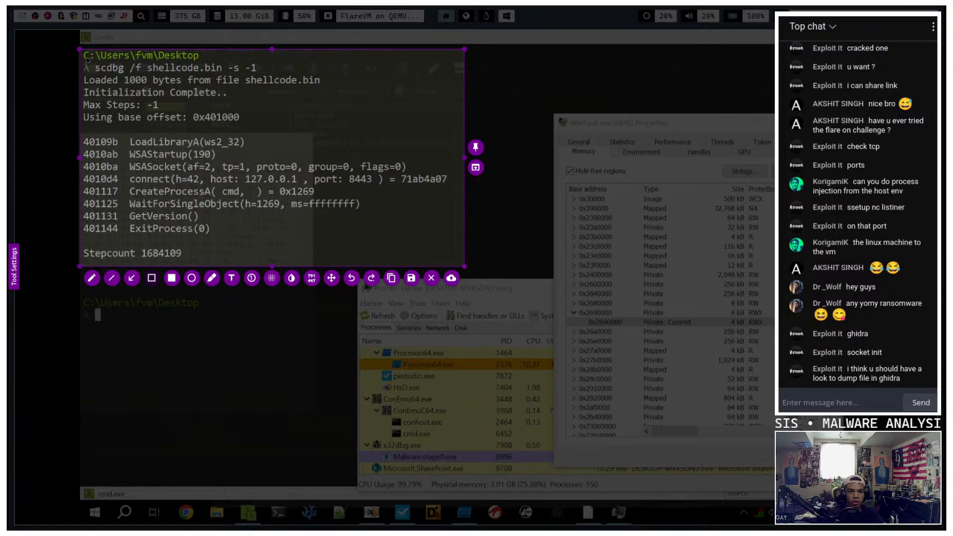
drag(83, 61, 262, 72)
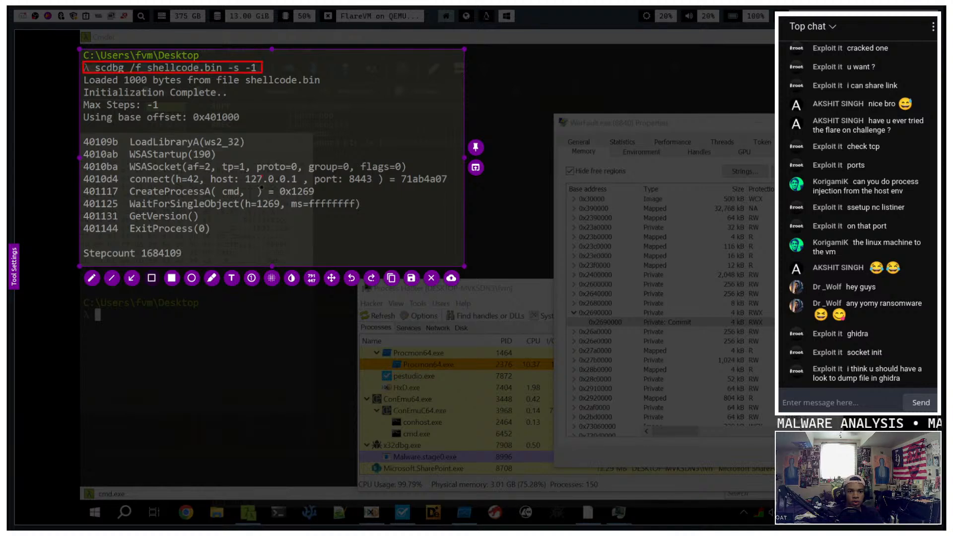
drag(142, 182, 378, 183)
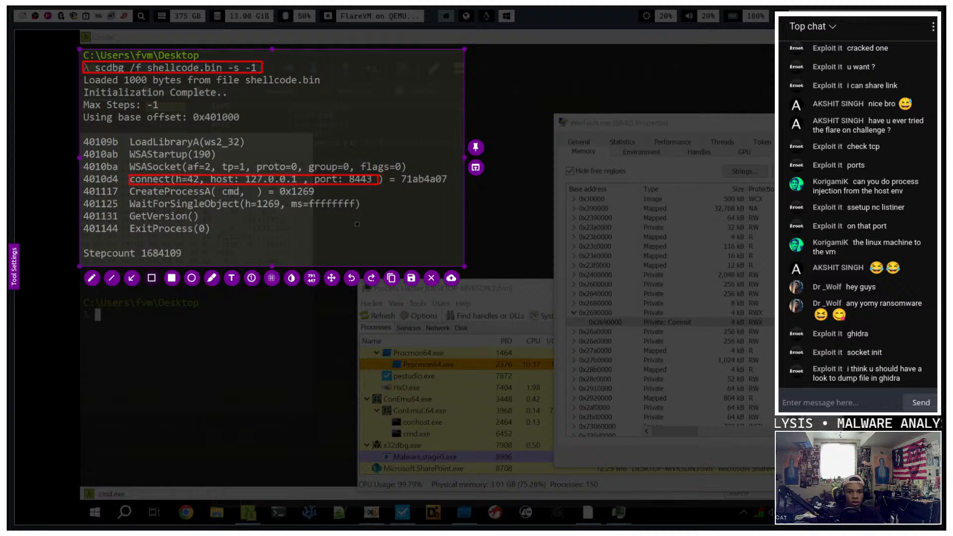
key(ctrl+c)
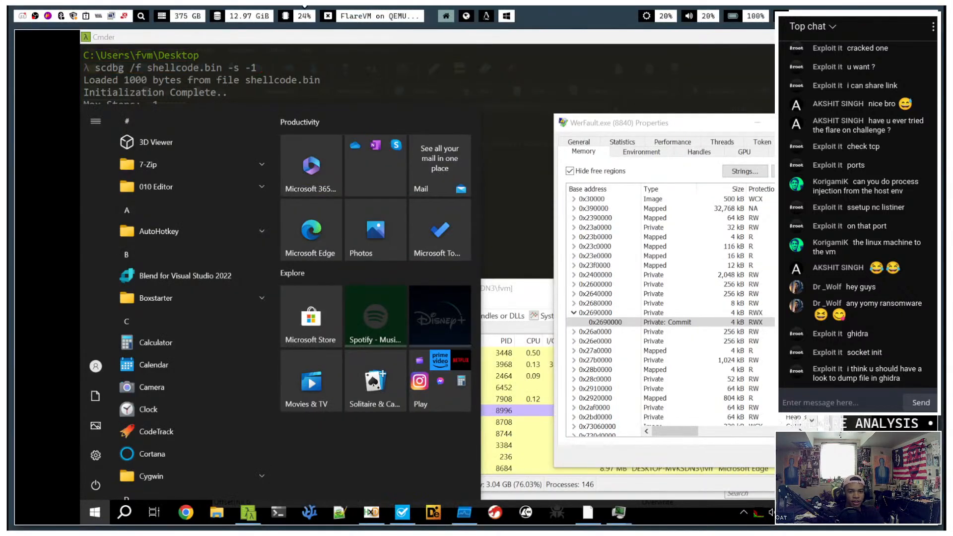
- Switch to Obsidian and paste the scdbg screenshot under Advanced Dynamic Analysis in the pmat-process-injector note
key(super+1)
click(300, 245)
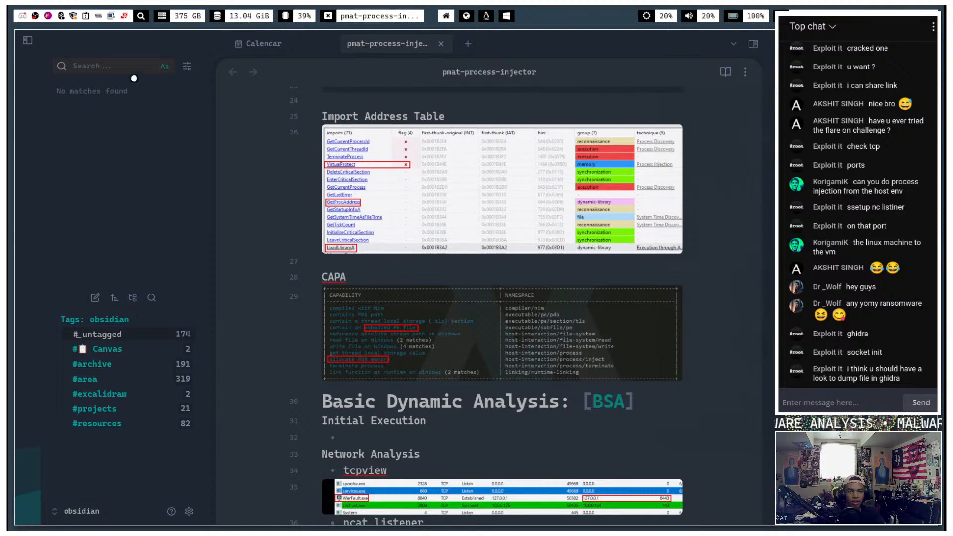
click(56, 41)
scroll(412, 244, down, 6)
scroll(412, 245, down, 7)
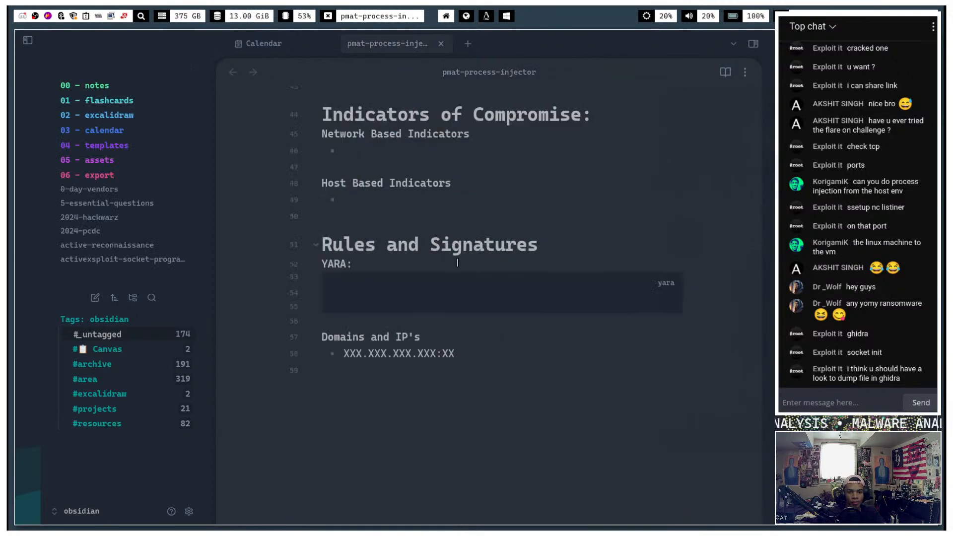
scroll(505, 357, up, 6)
scroll(468, 392, down, 6)
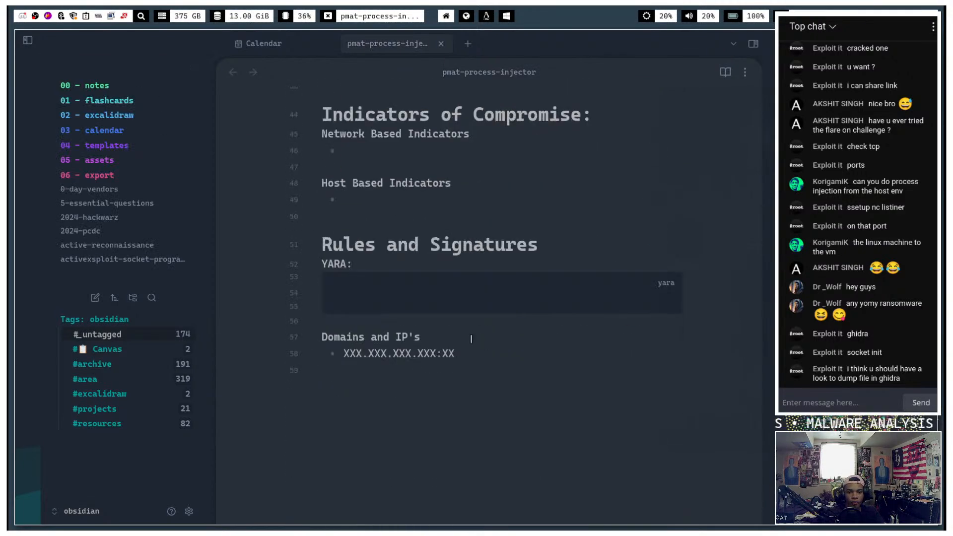
scroll(466, 331, up, 7)
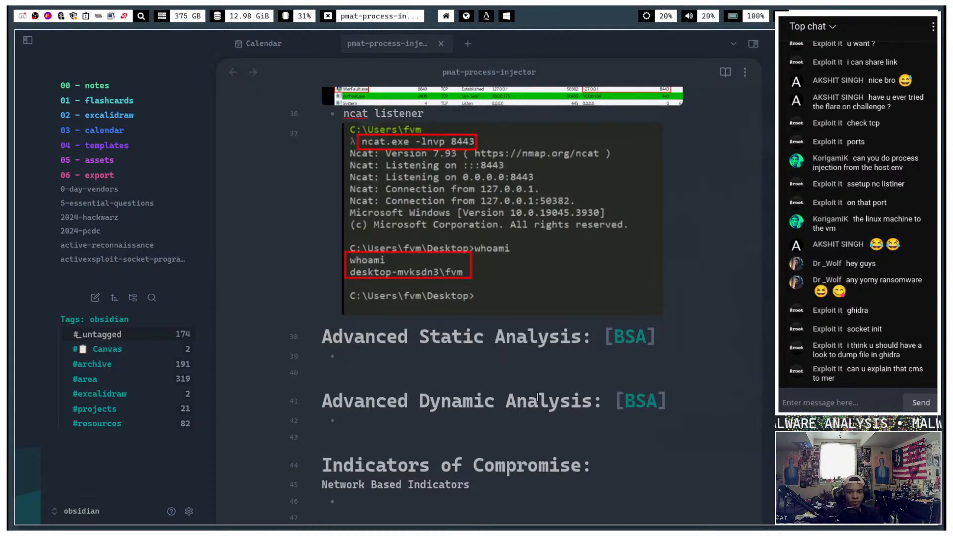
click(437, 432)
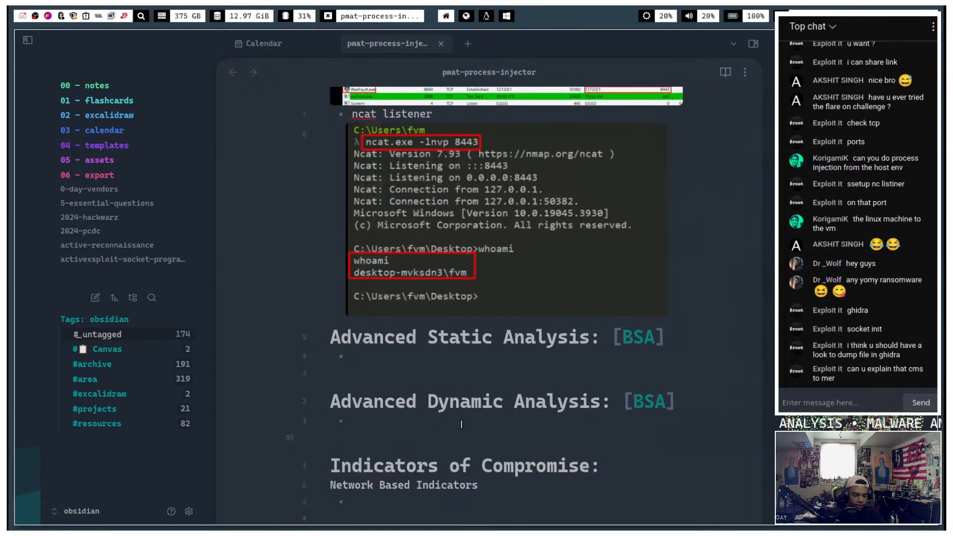
key(ctrl+v)
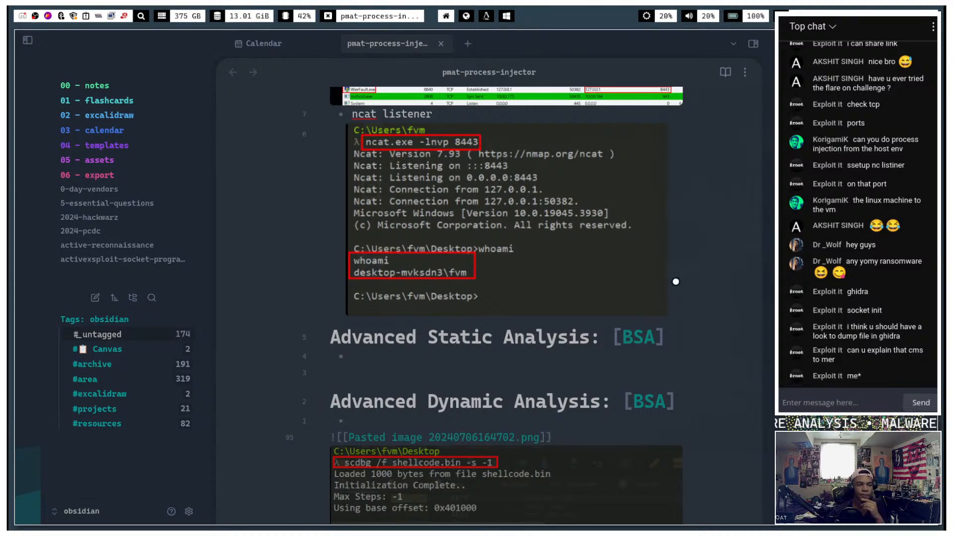
- Return to the FlareVM console and review scdbg's step count, the library loaded by LoadLibraryA and the CreateProcessA argument
click(508, 15)
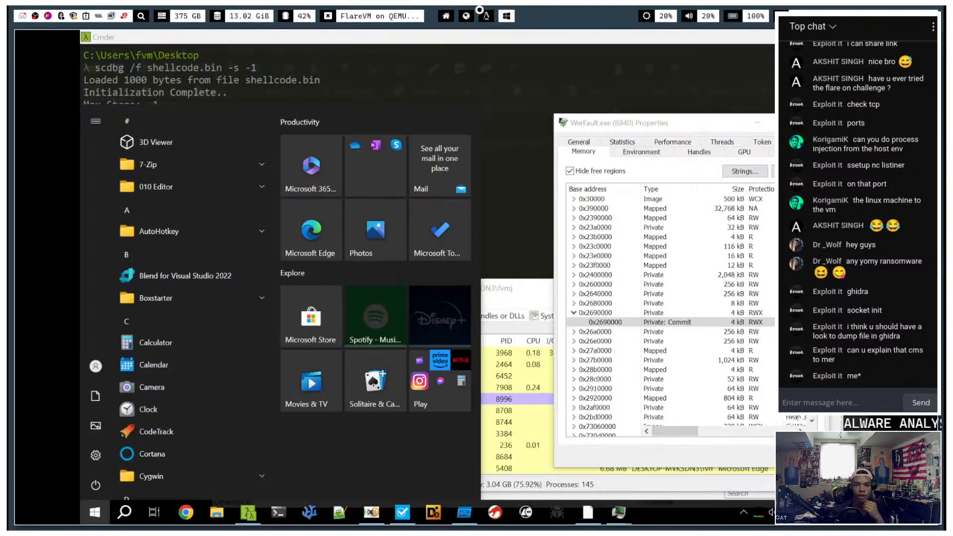
click(497, 96)
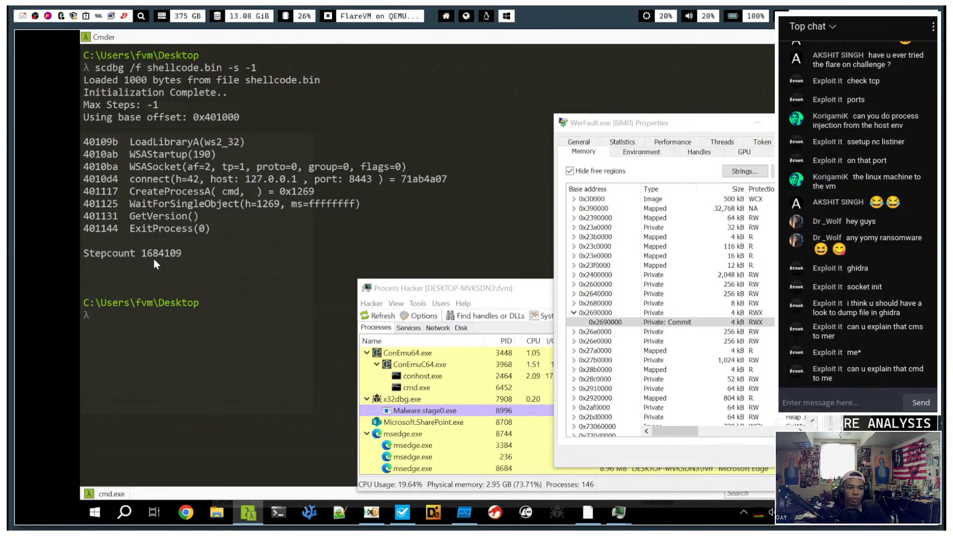
drag(135, 255, 194, 255)
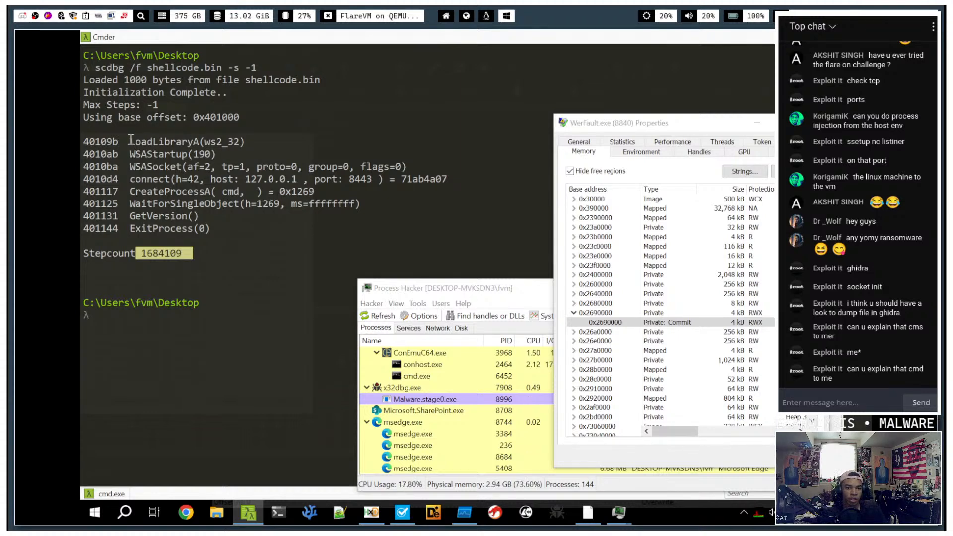
drag(130, 141, 240, 142)
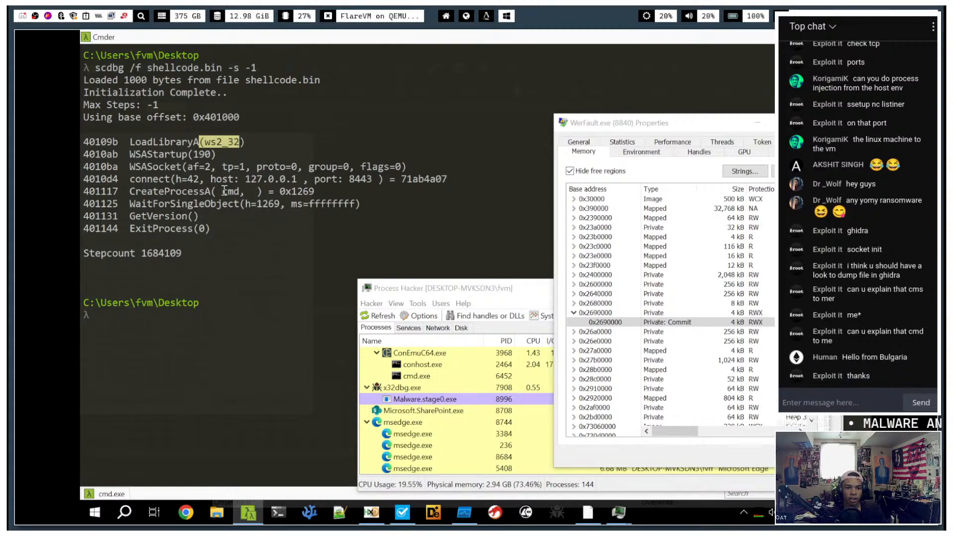
drag(217, 191, 240, 191)
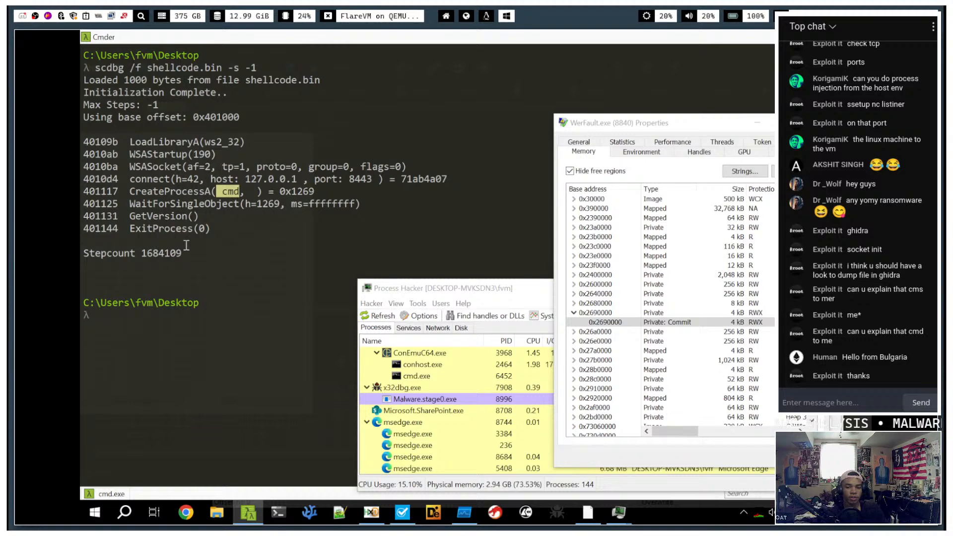
click(265, 218)
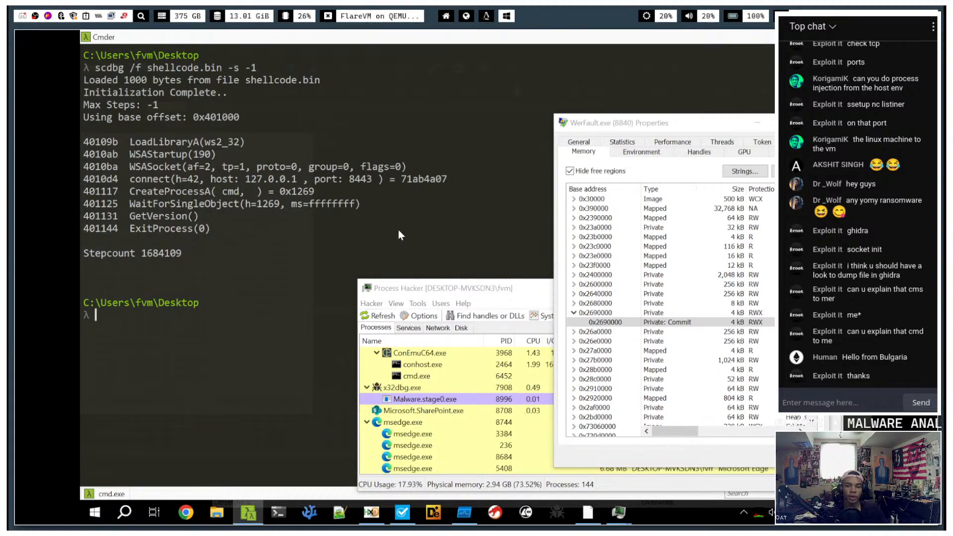
- Bring up the hex viewer of WerFault.exe's 0x2690000 region and move the Process Hacker window clear of it
drag(480, 291, 261, 237)
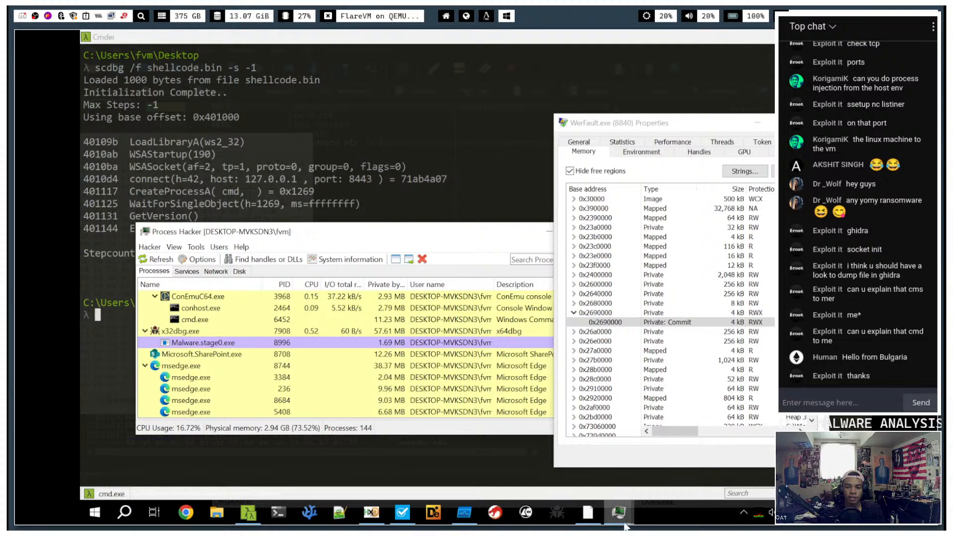
mouse_move(621, 519)
click(685, 454)
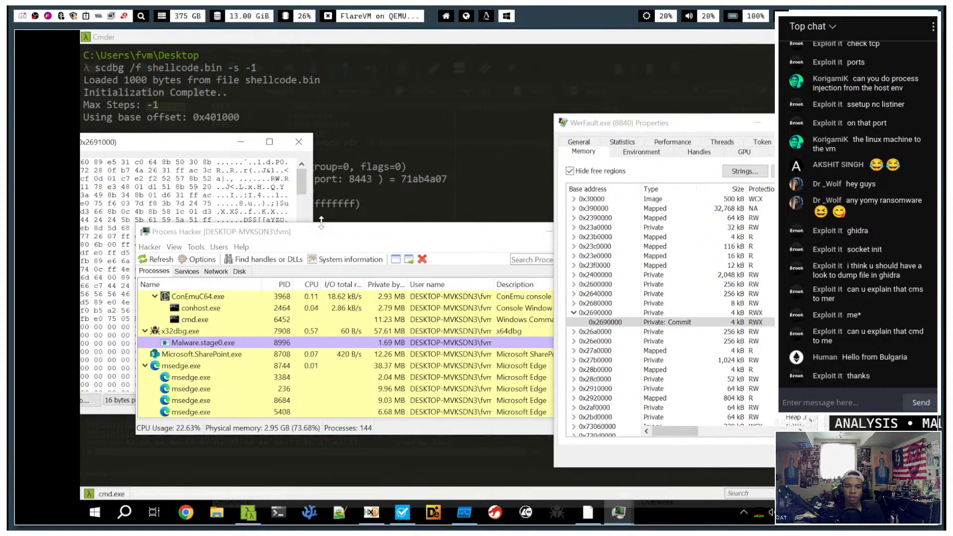
drag(204, 145, 390, 135)
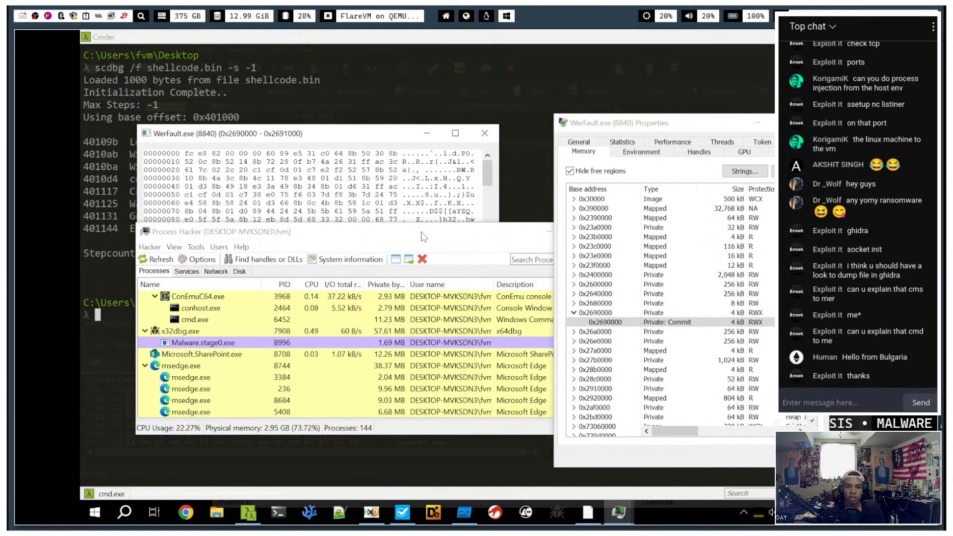
drag(424, 237, 420, 460)
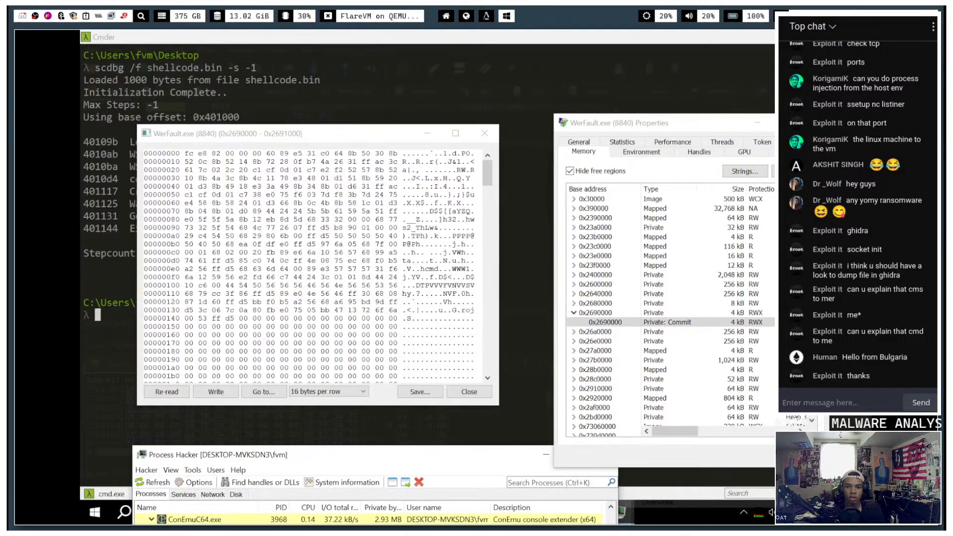
drag(394, 136, 427, 159)
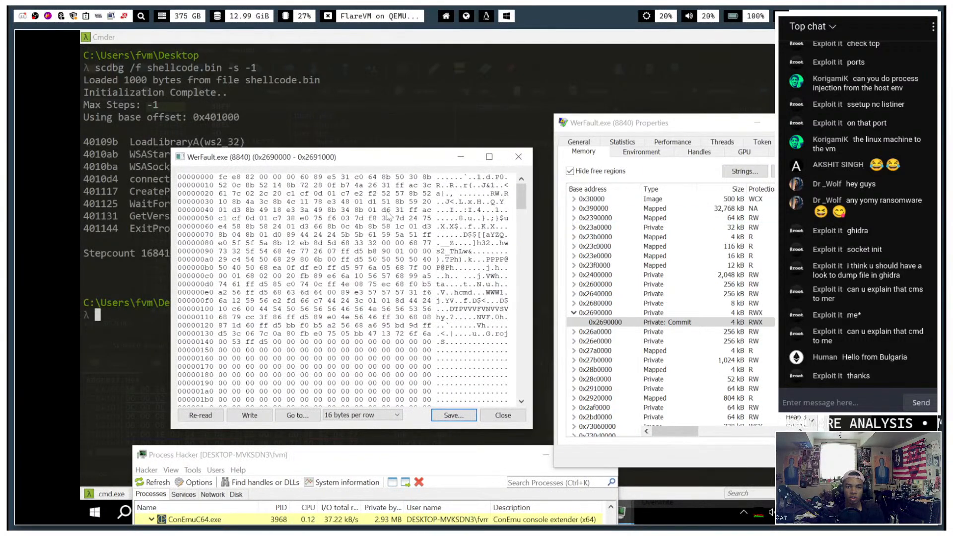
- Start a screen capture framing the WerFault.exe 0x2690000 hex viewer together with the WerFault.exe Properties memory list
key(super+f)
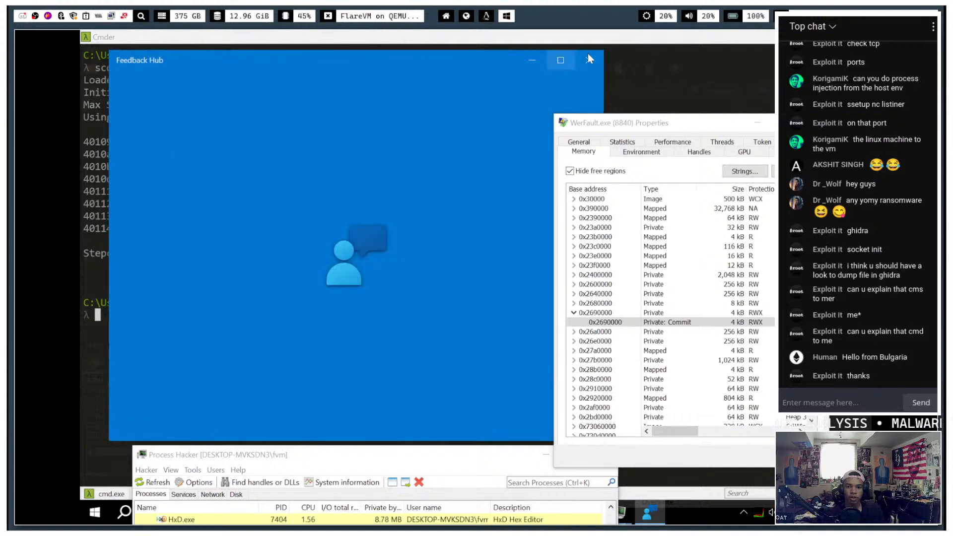
click(590, 59)
key(super+f)
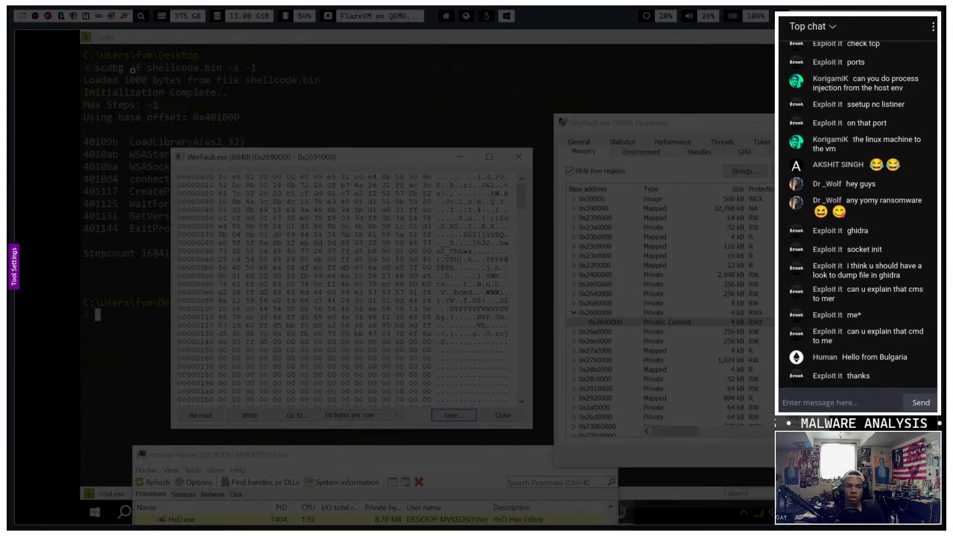
drag(131, 70, 839, 472)
drag(127, 69, 151, 109)
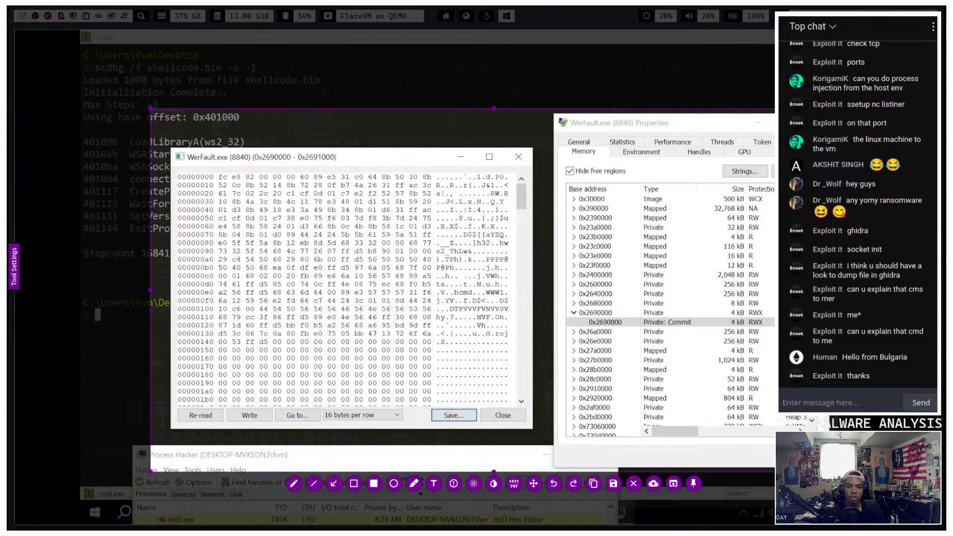
- Draw red boxes around the 0x2690000 Private: Commit row, its RWX protection and the hex viewer's ASCII column, and copy the capture
click(354, 483)
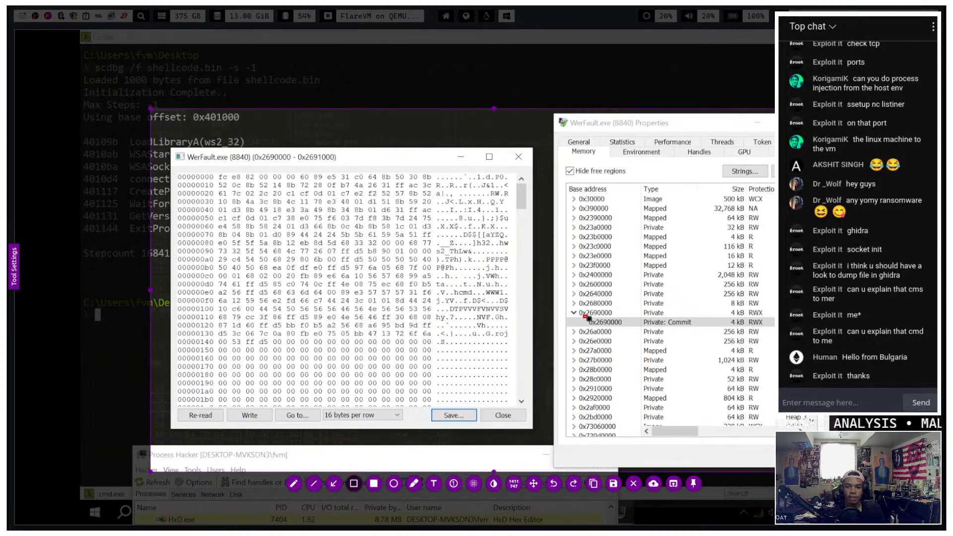
drag(585, 316, 695, 329)
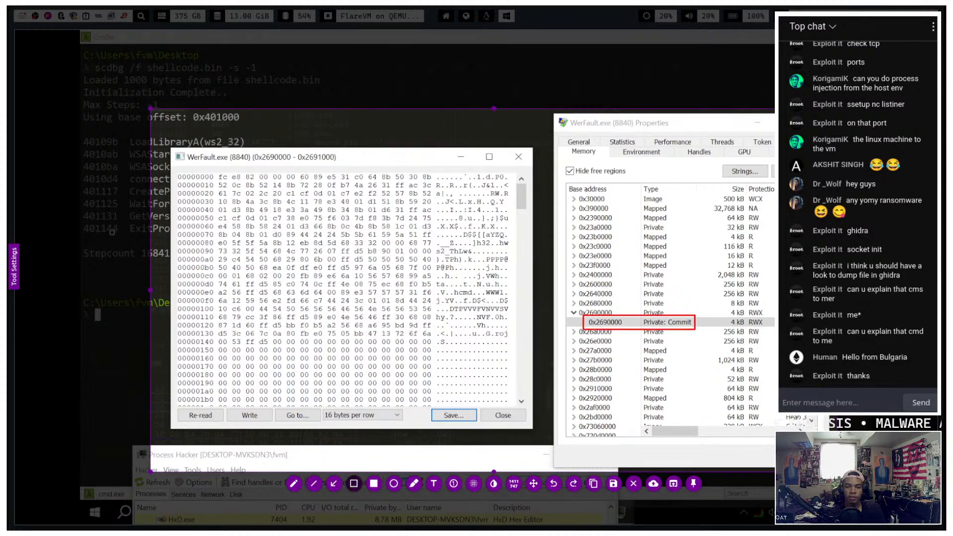
drag(428, 172, 516, 341)
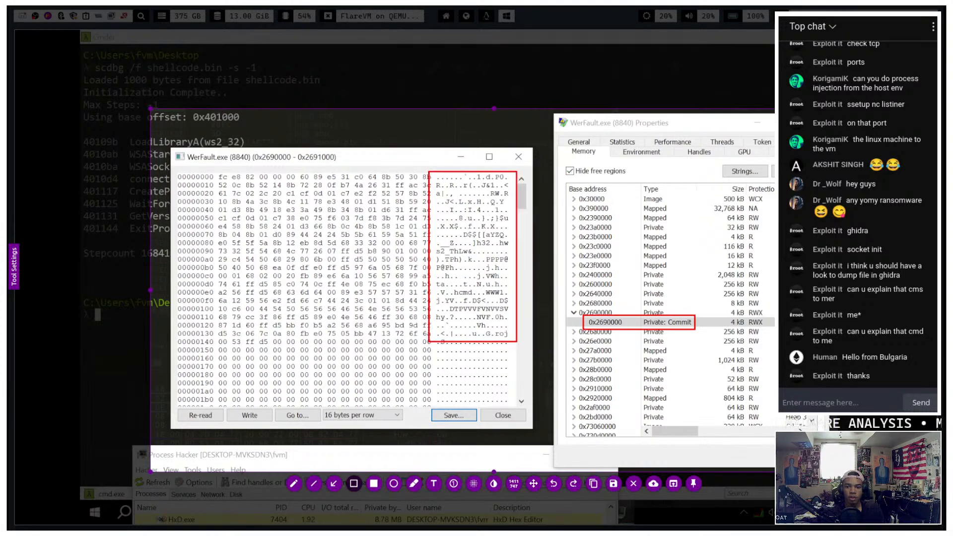
drag(745, 317, 769, 326)
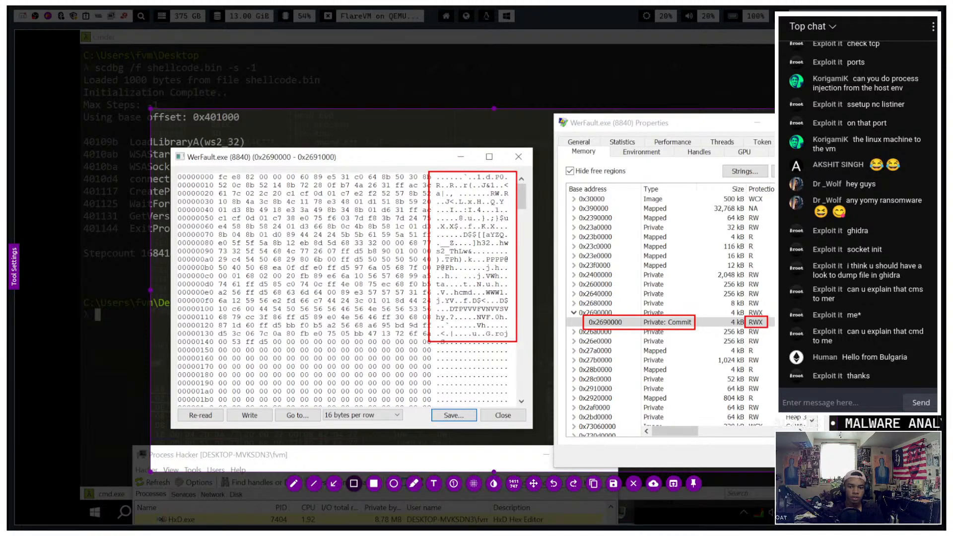
key(ctrl+c)
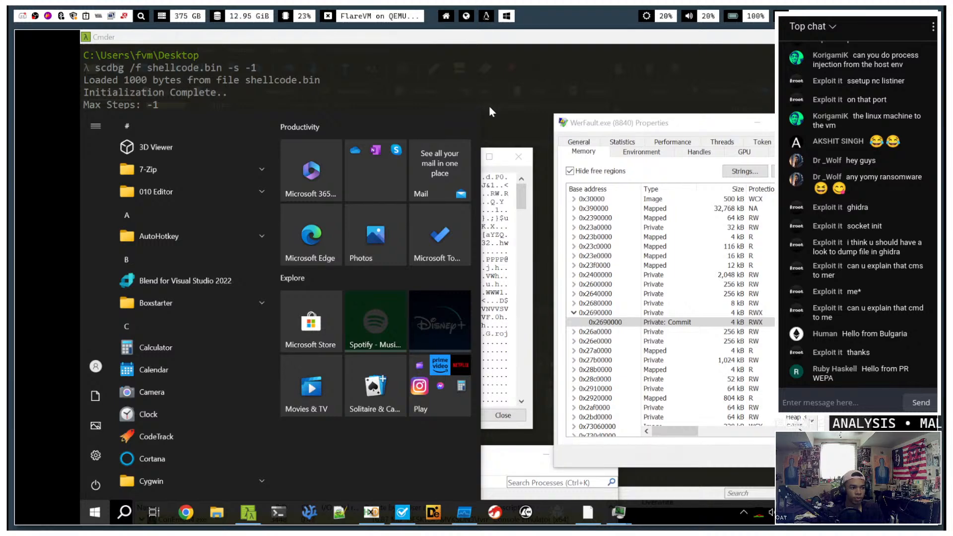
- Switch to Obsidian and paste the annotated memory screenshot on a new line below the scdbg image under Advanced Dynamic Analysis
click(484, 87)
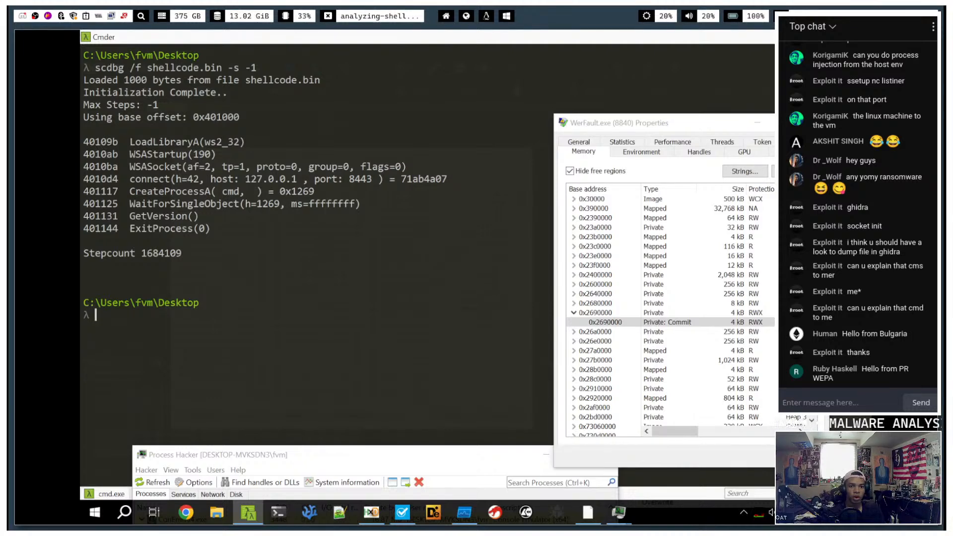
click(446, 14)
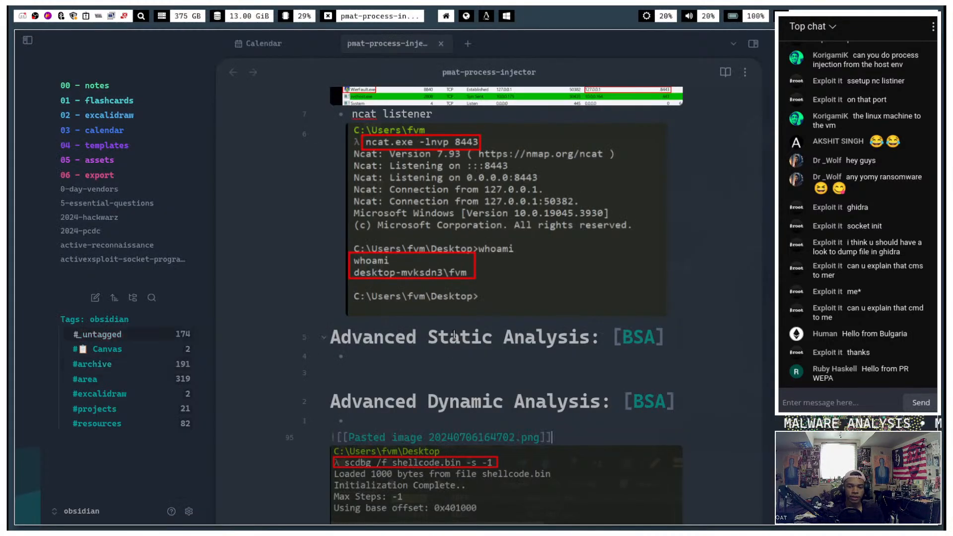
scroll(499, 368, down, 5)
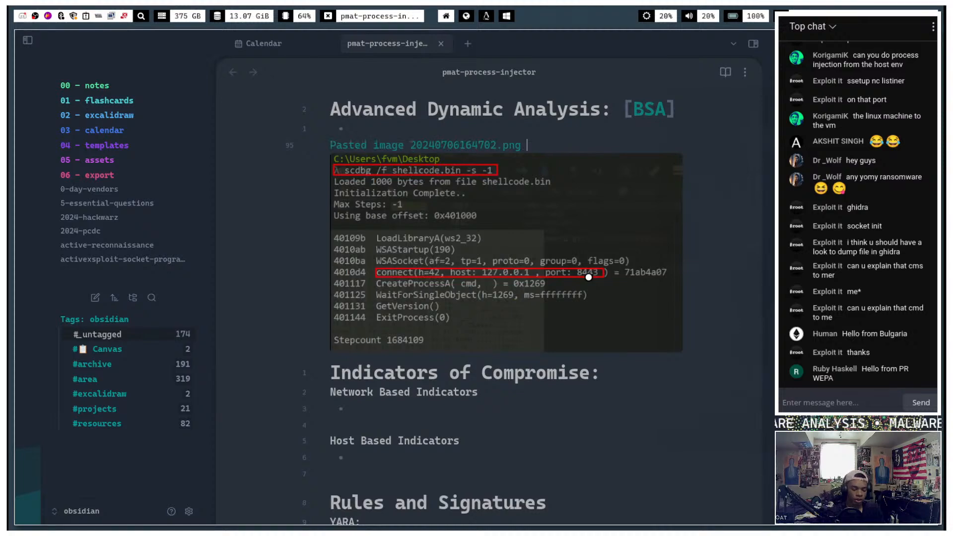
key(Return)
key(ctrl+v)
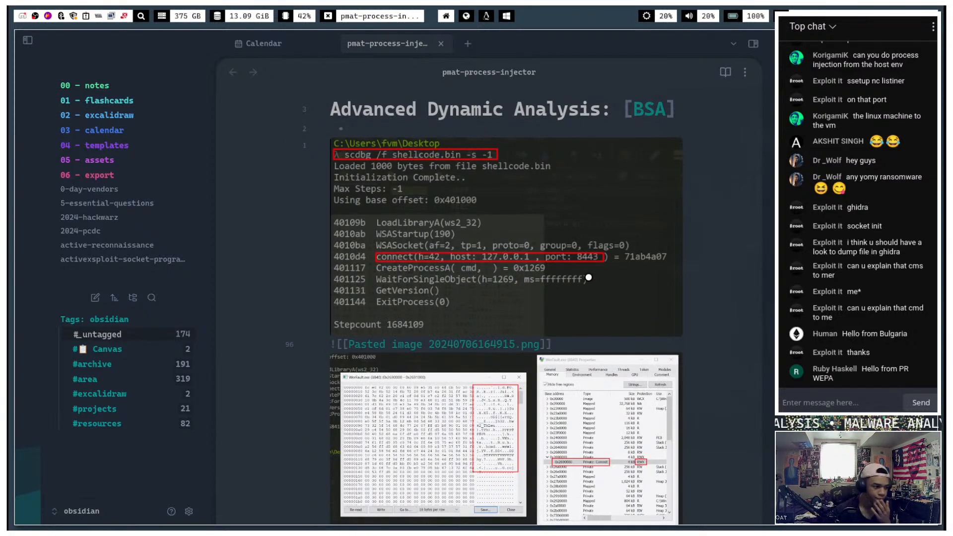
- Review the pmat-process-injector note from Tools Used and the executable sections through the analysis screenshots and Indicators of Compromise
scroll(543, 227, up, 15)
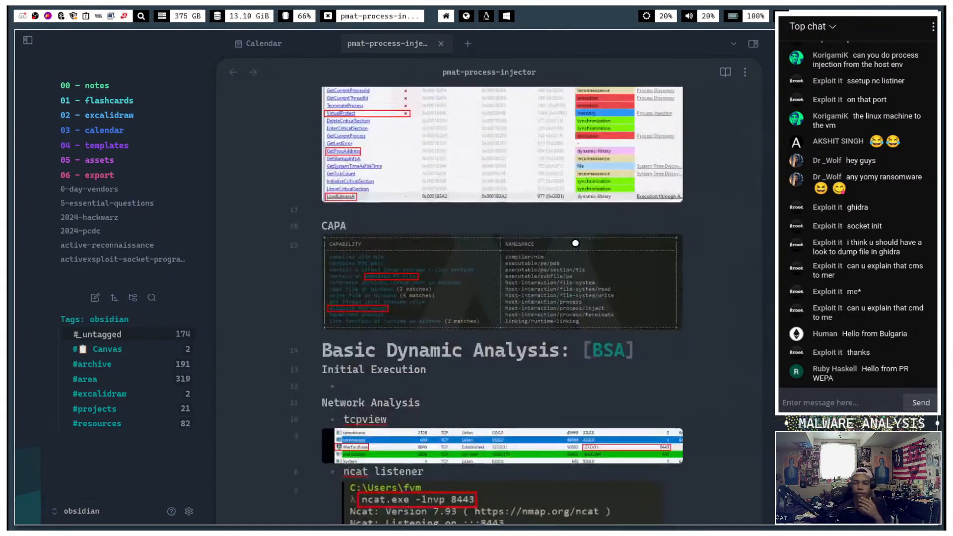
scroll(578, 260, up, 5)
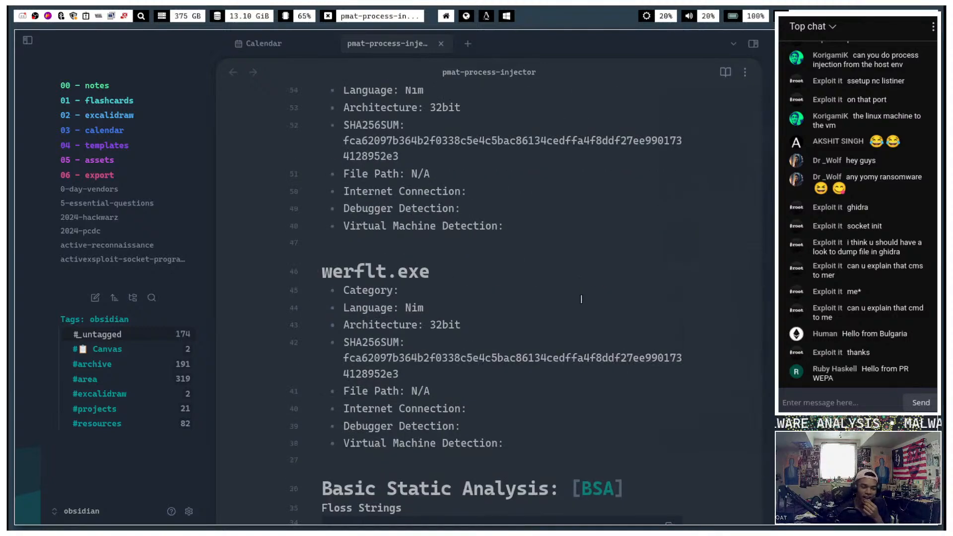
scroll(581, 299, up, 5)
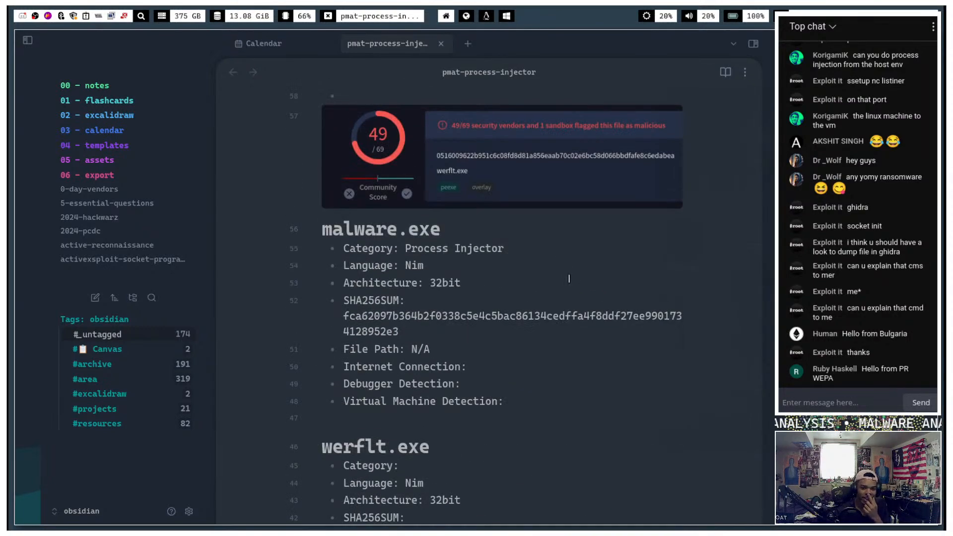
scroll(556, 253, up, 6)
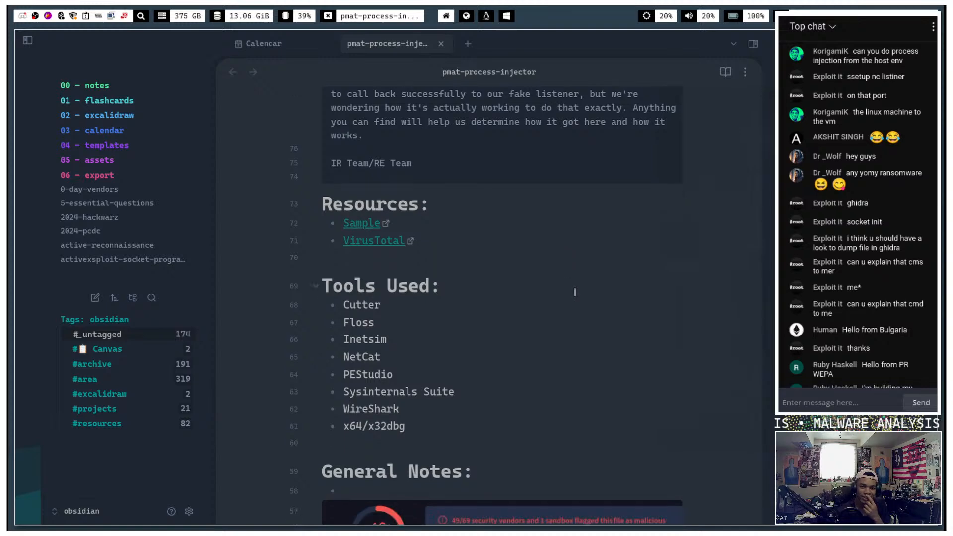
scroll(578, 293, down, 2)
scroll(581, 298, down, 1)
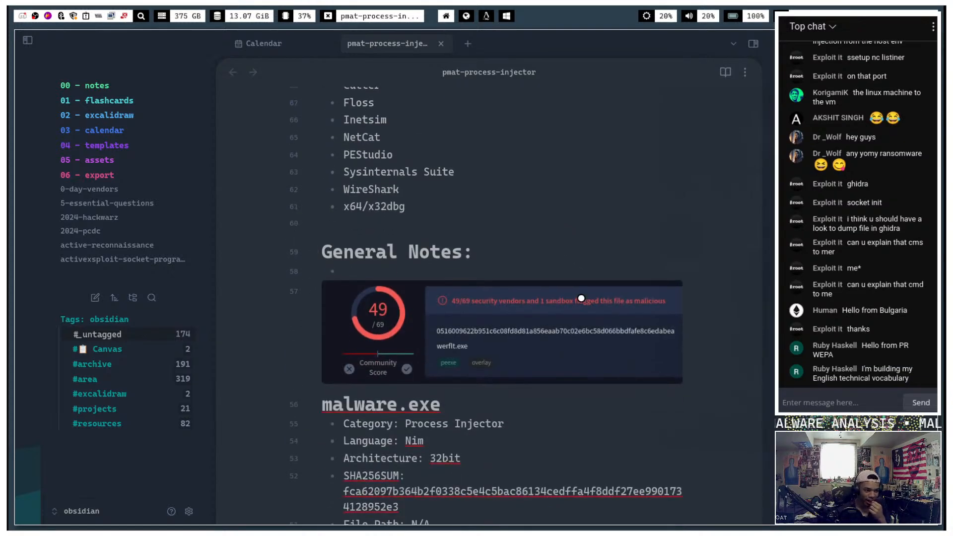
scroll(581, 298, down, 6)
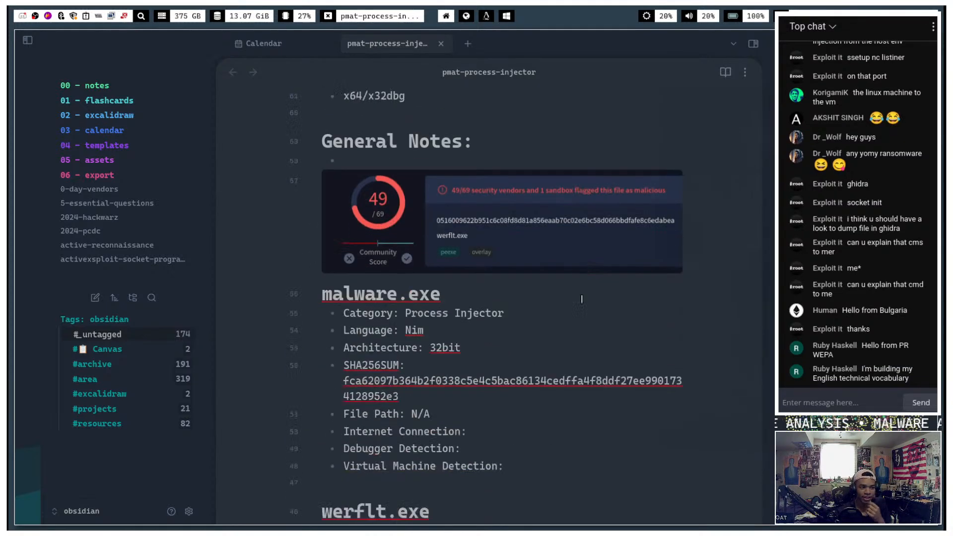
scroll(602, 317, up, 1)
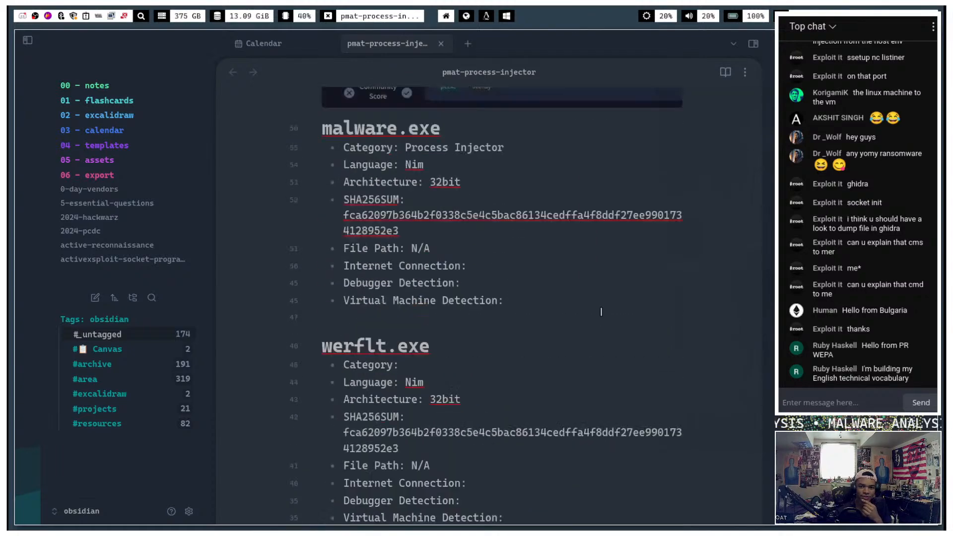
scroll(598, 330, down, 7)
scroll(597, 337, down, 15)
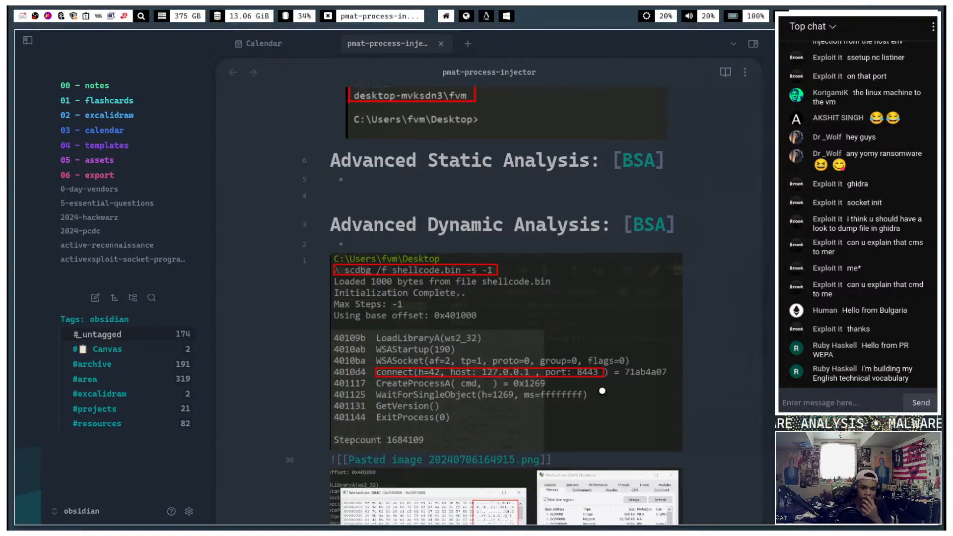
scroll(590, 375, down, 15)
scroll(349, 440, up, 10)
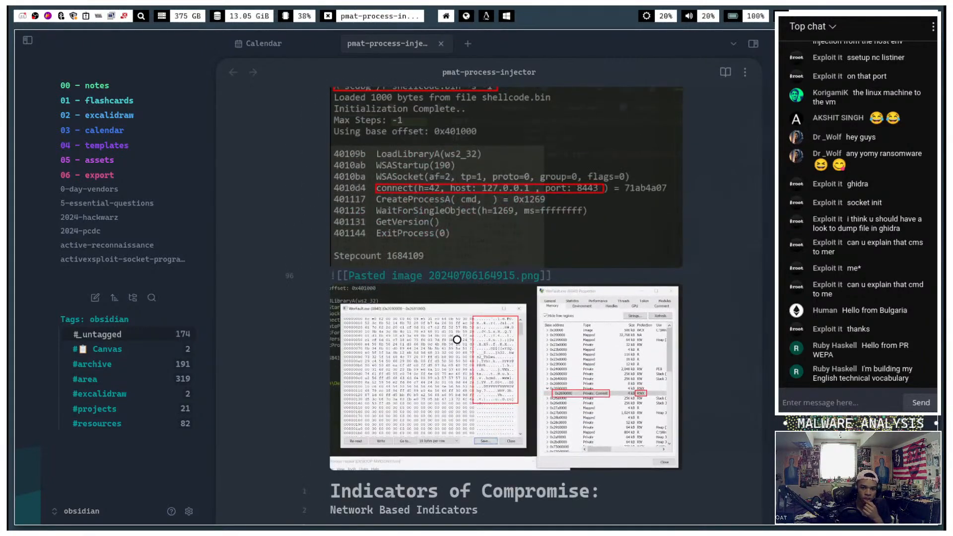
scroll(460, 340, down, 5)
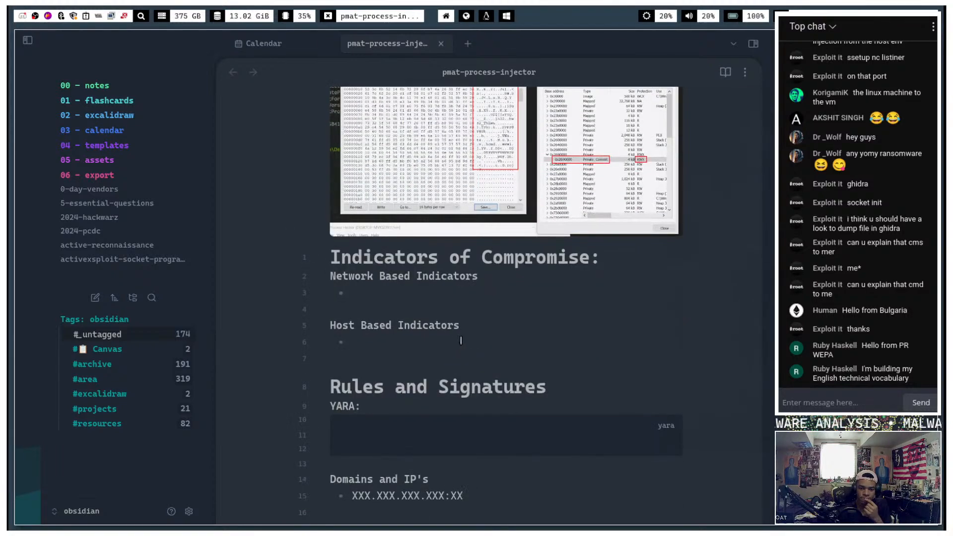
scroll(461, 340, up, 15)
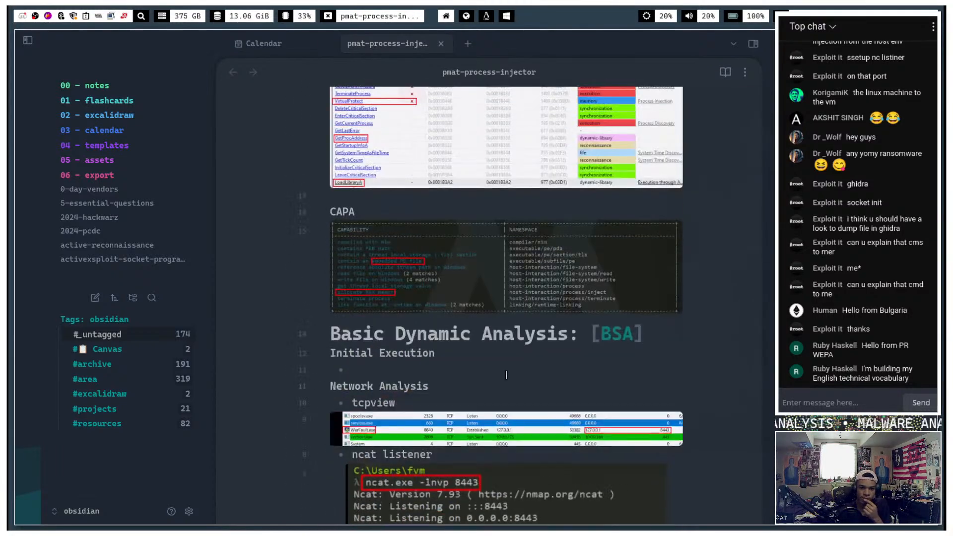
scroll(507, 375, up, 15)
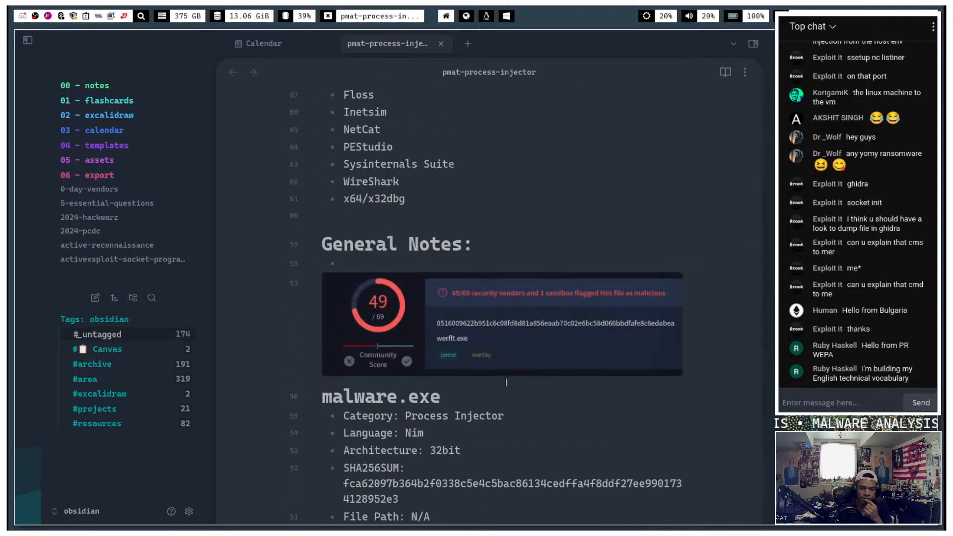
click(486, 16)
click(507, 16)
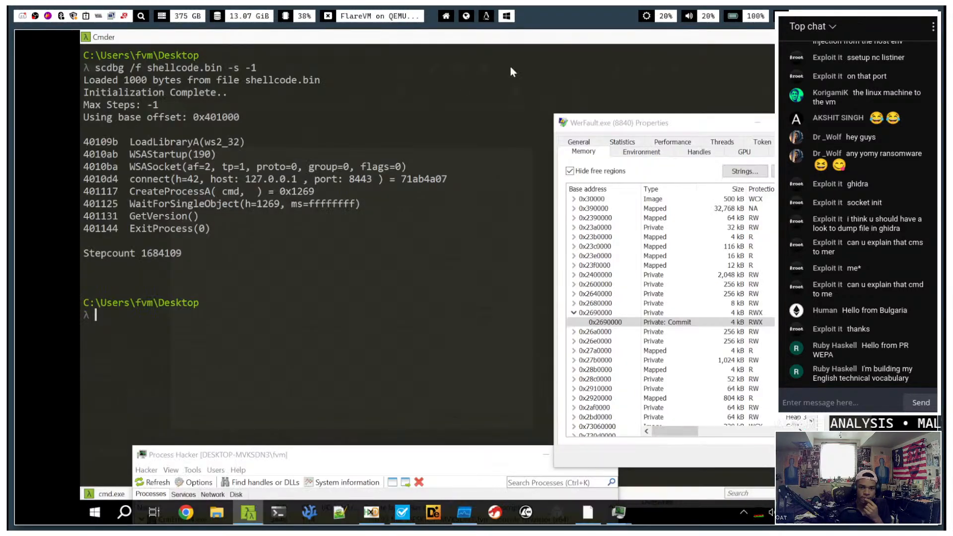
click(447, 17)
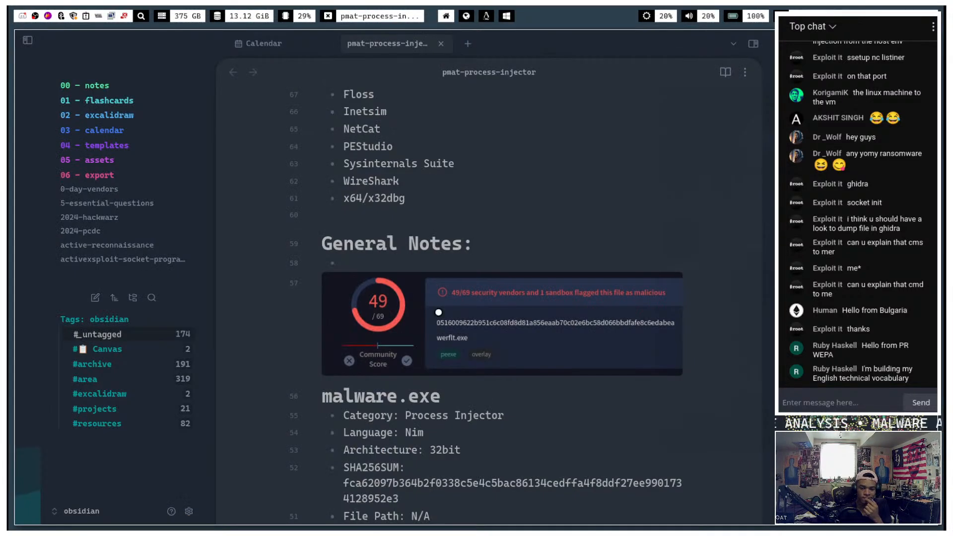
- Rename the malware.exe heading below General Notes to stage0.exe
scroll(453, 318, down, 5)
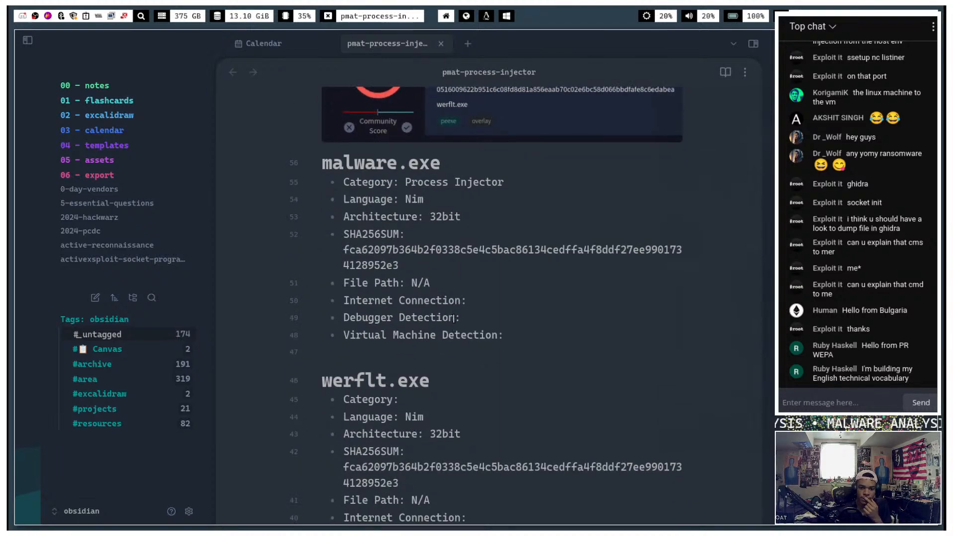
scroll(426, 320, up, 1)
scroll(477, 373, down, 3)
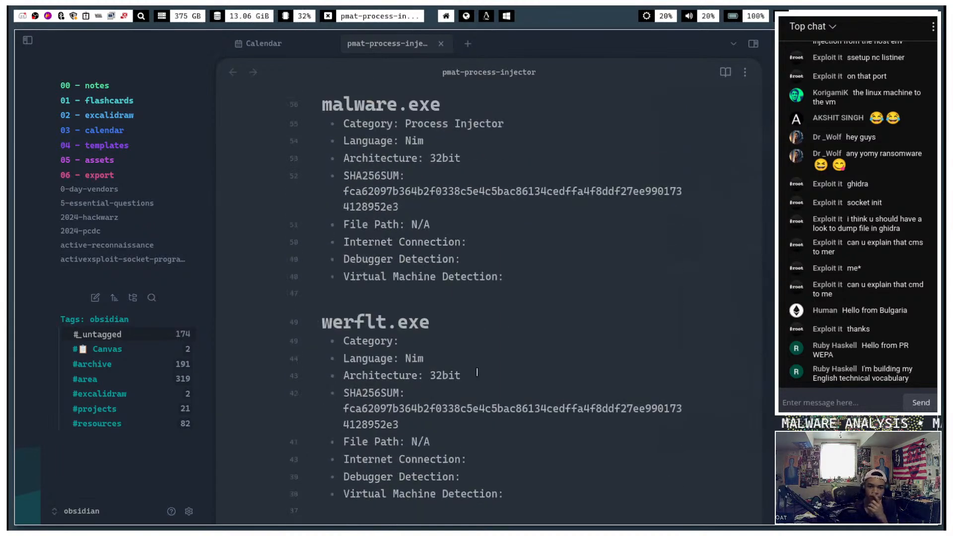
scroll(498, 348, up, 4)
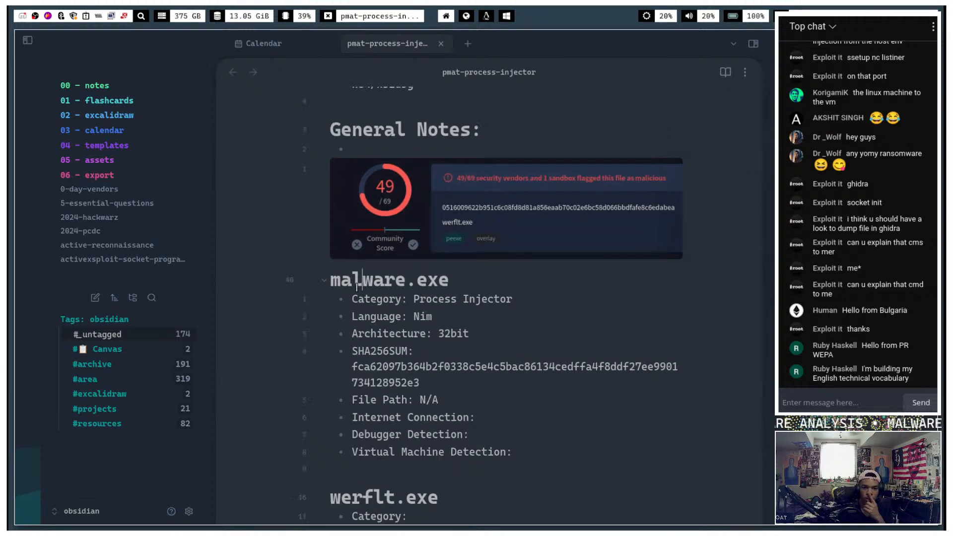
double_click(357, 283)
text(stage)
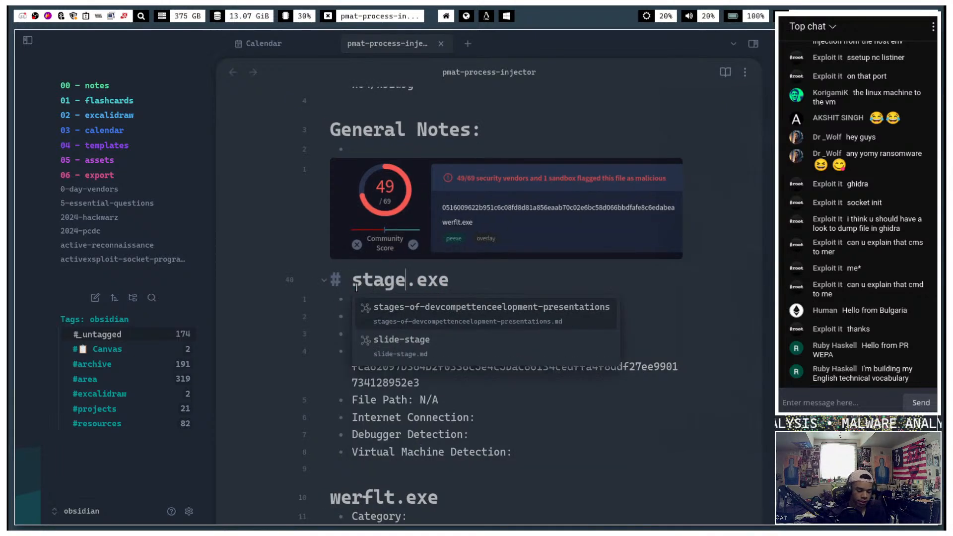
text(0)
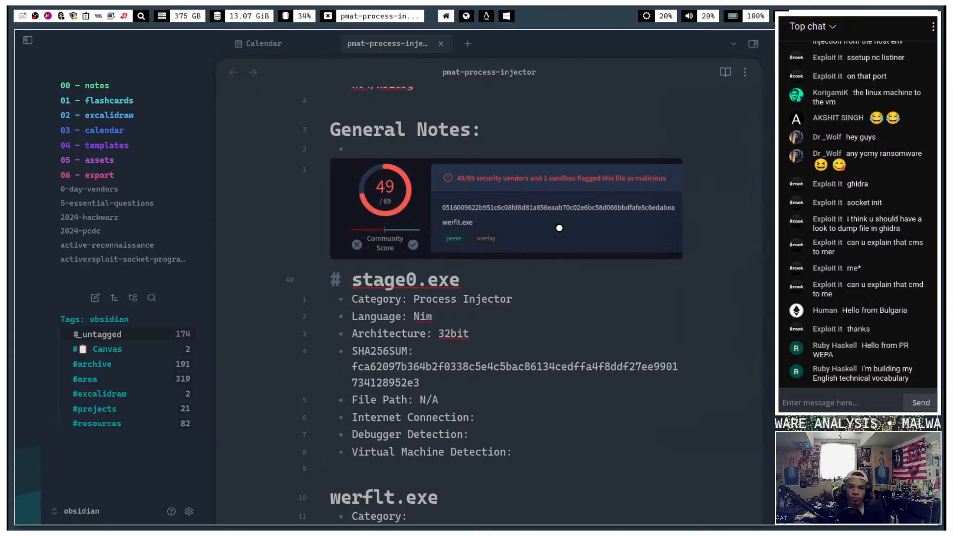
scroll(565, 219, up, 6)
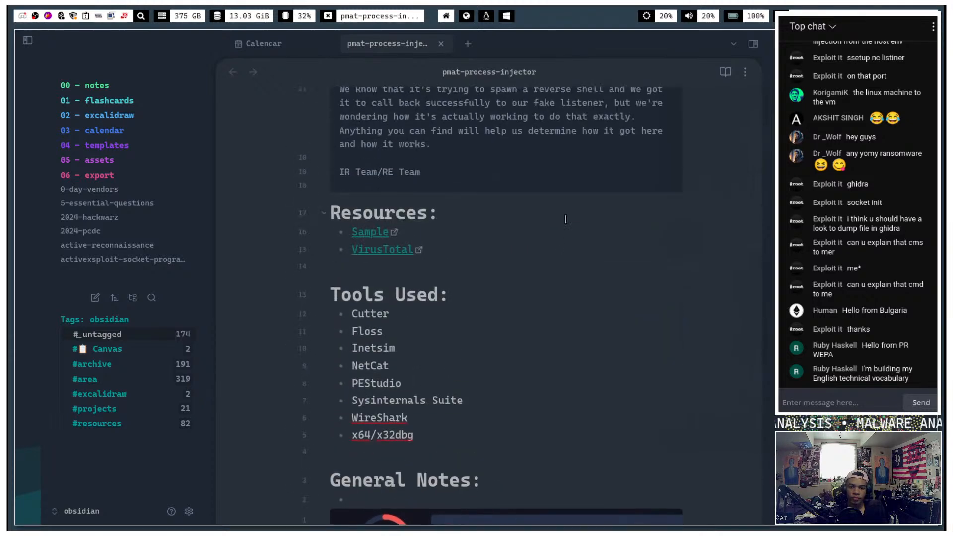
scroll(566, 219, down, 10)
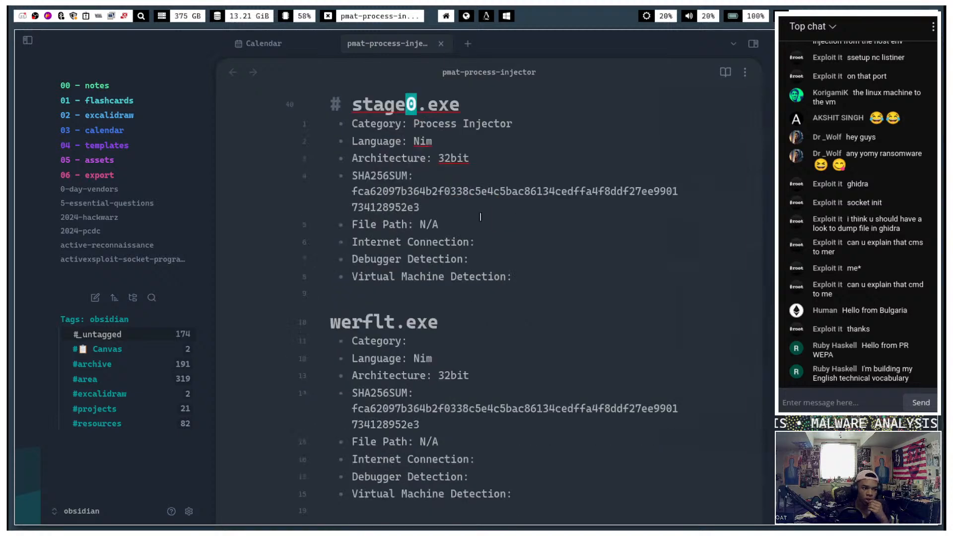
scroll(442, 214, down, 1)
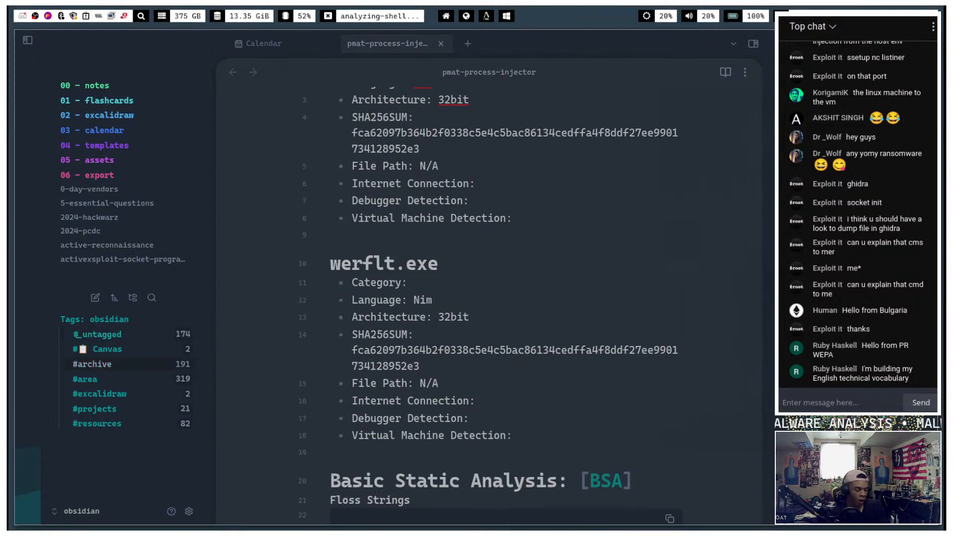